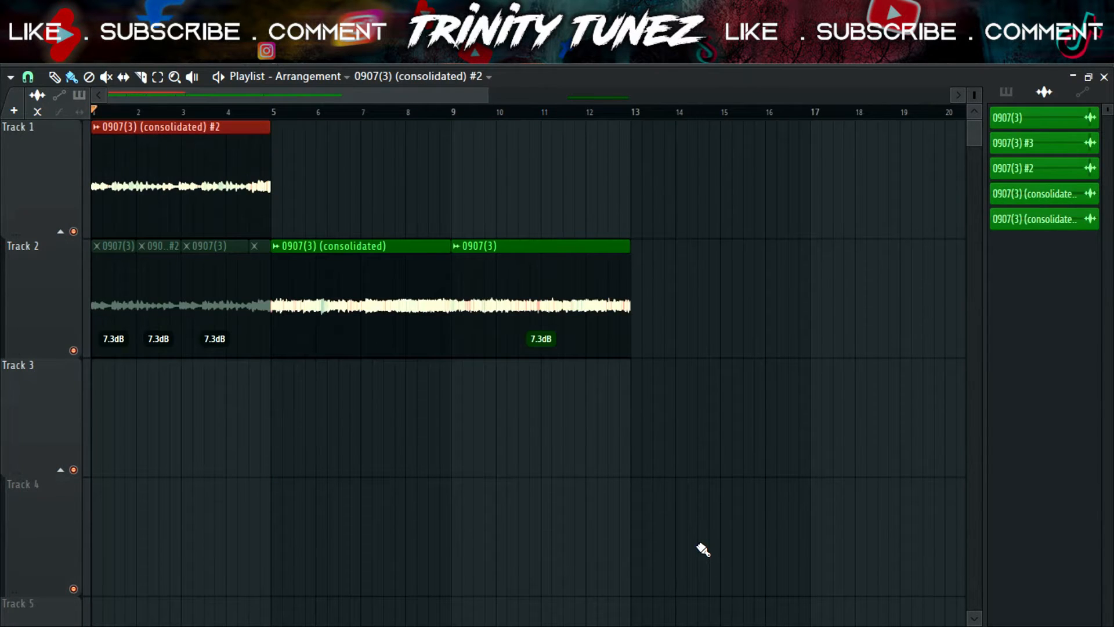
- Delete the muted clips on Track 2 and move its two remaining clips up to Track 1, starting at bar 5
right_click(259, 328)
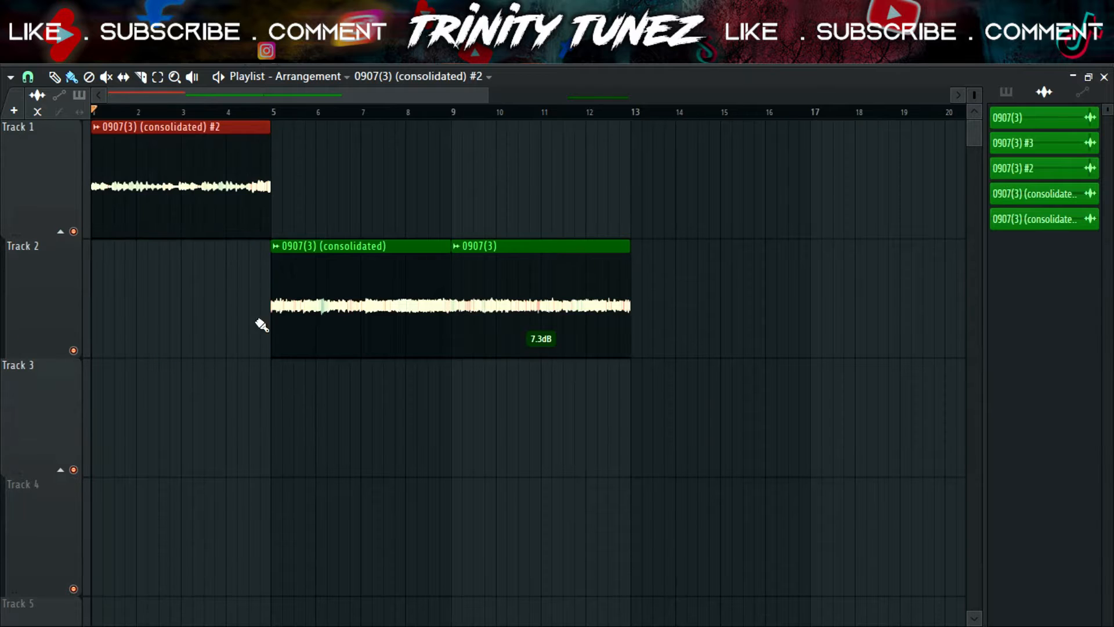
ctrl+drag(660, 297, 333, 145)
click(335, 144)
- Set the time-stretching mode of the 0907(3) (consolidated) clip to Stretch
double_click(335, 144)
click(457, 209)
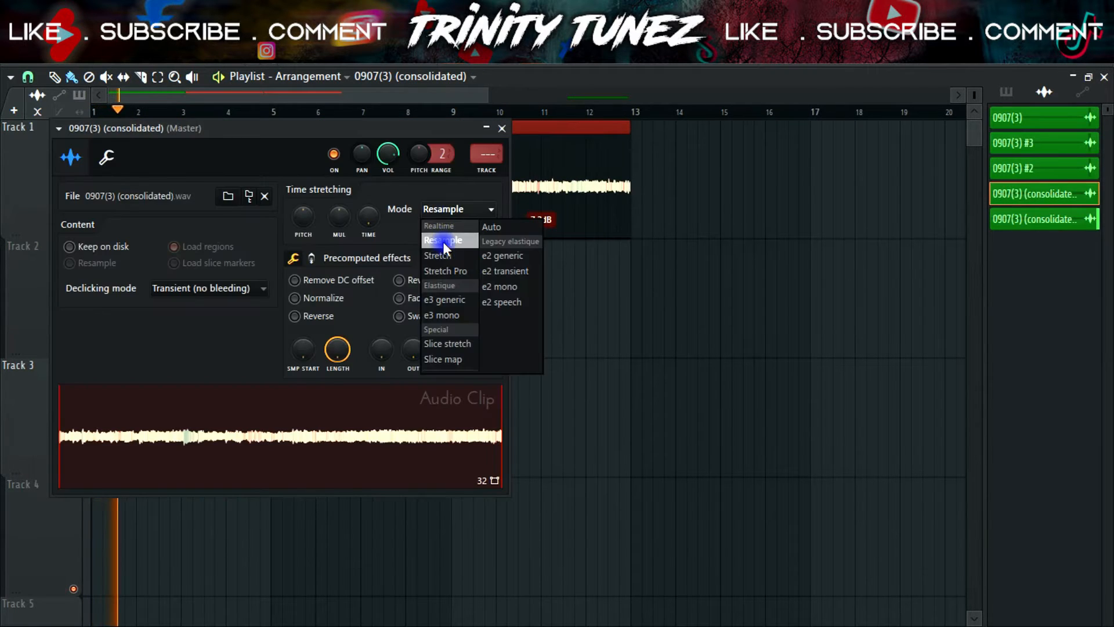
click(445, 256)
click(502, 128)
- Set the 0907(3) (consolidated) #2 clip to Stretch mode with Generic (bleeding) declicking
click(241, 182)
double_click(273, 282)
click(473, 232)
click(445, 256)
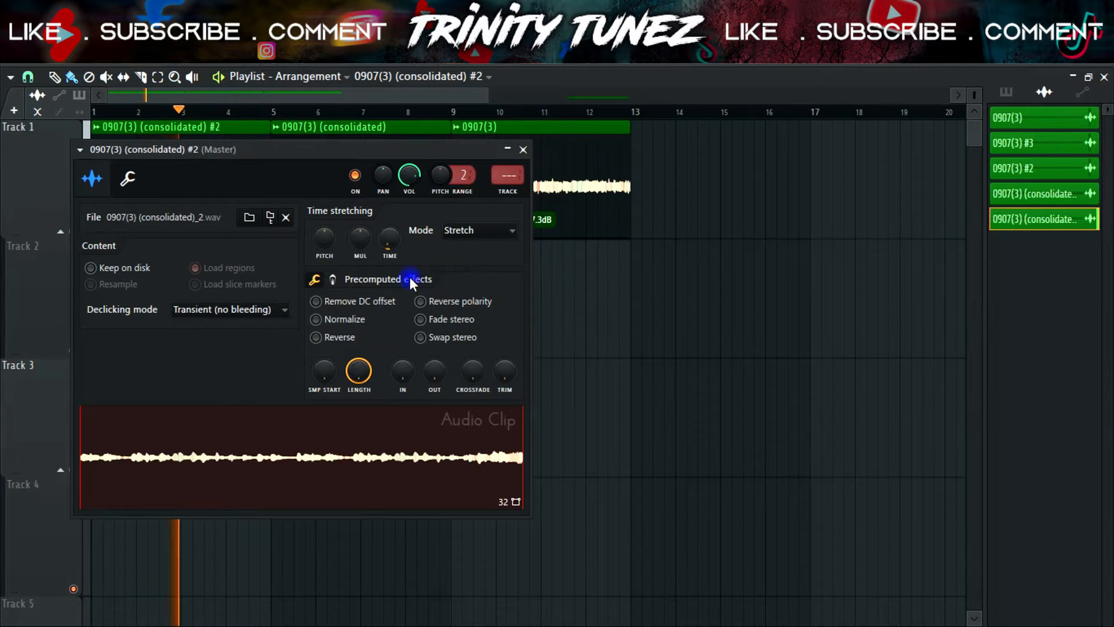
click(232, 309)
click(221, 374)
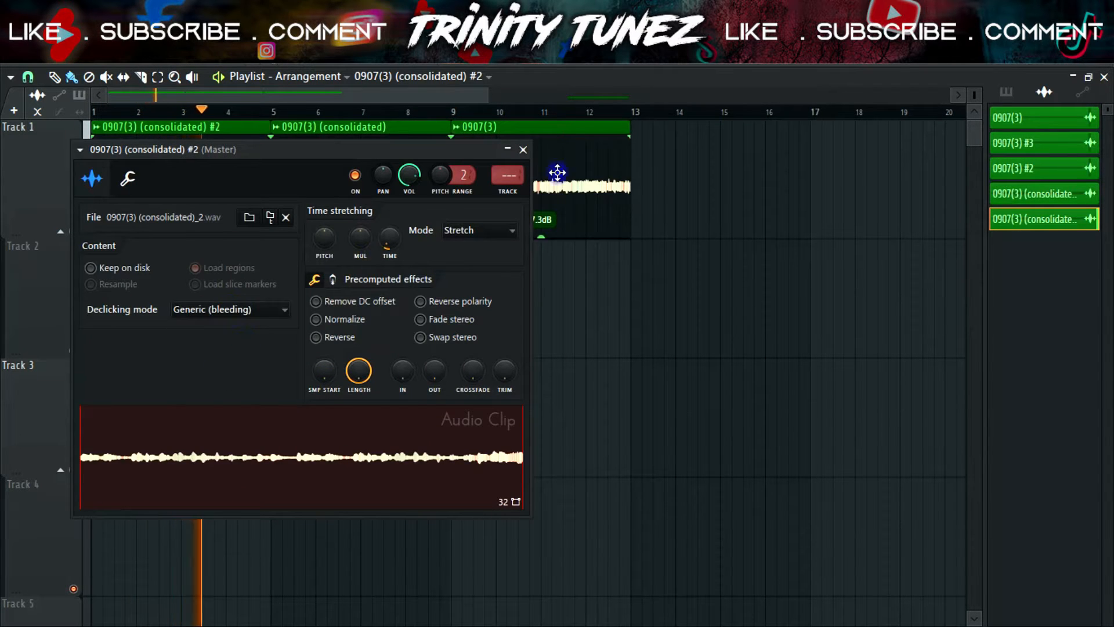
click(523, 149)
- Consolidate the three Track 1 clips into a single audio clip and delete the muted originals on Track 2
double_click(542, 165)
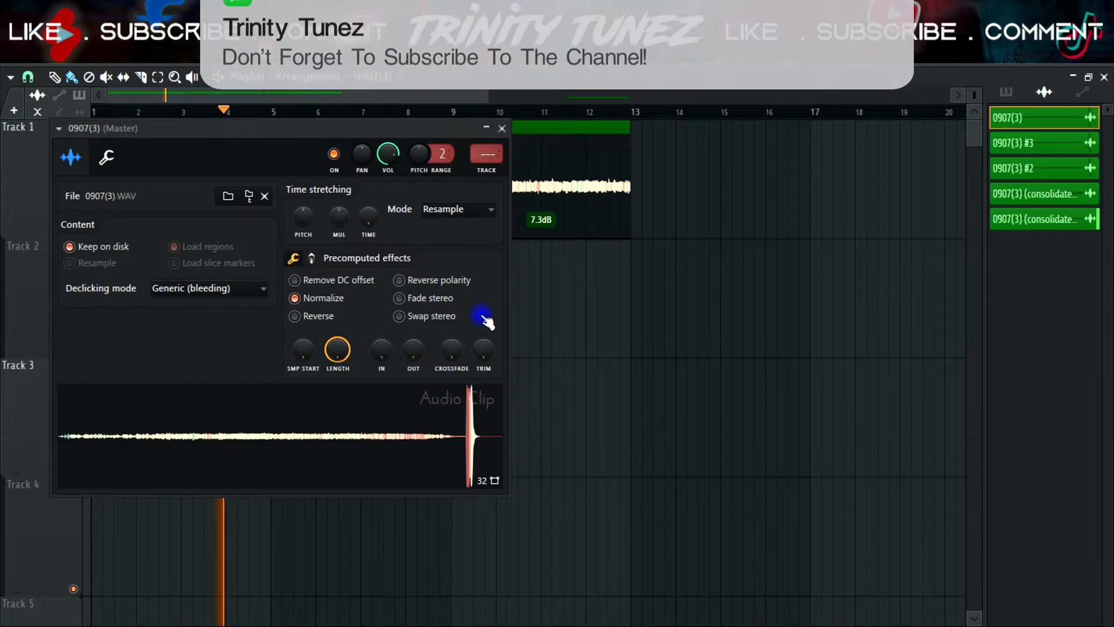
click(544, 140)
key(ctrl+alt+c)
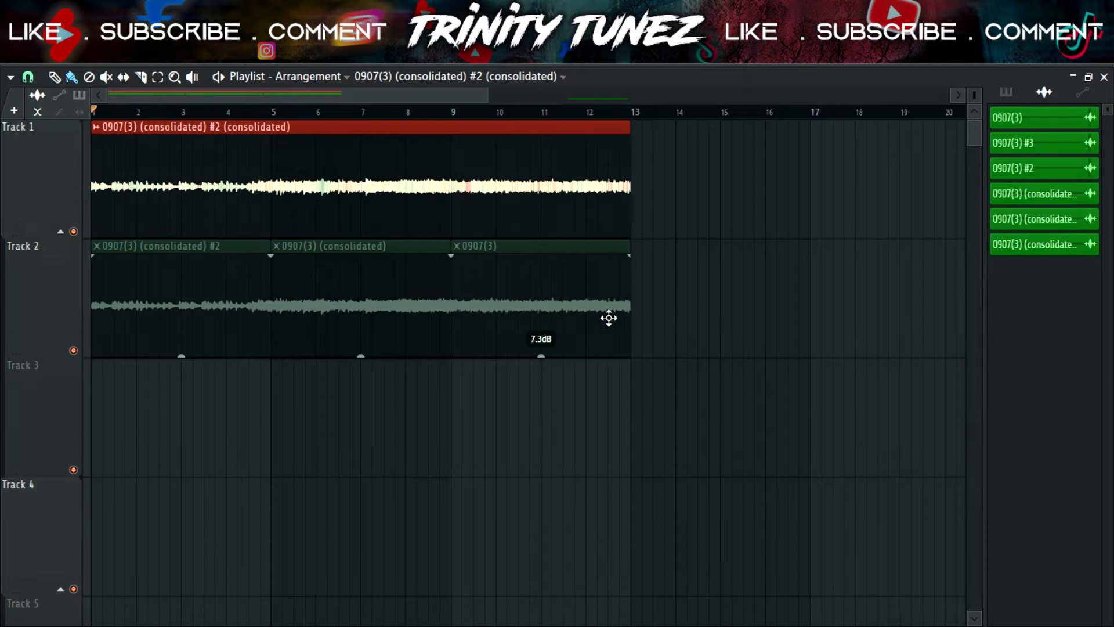
right_click(603, 324)
right_click(106, 308)
- Set the new consolidated clip to Stretch mode with Generic (bleeding) declicking and normalize it
key(space)
double_click(313, 172)
click(500, 251)
click(493, 366)
click(267, 330)
click(249, 396)
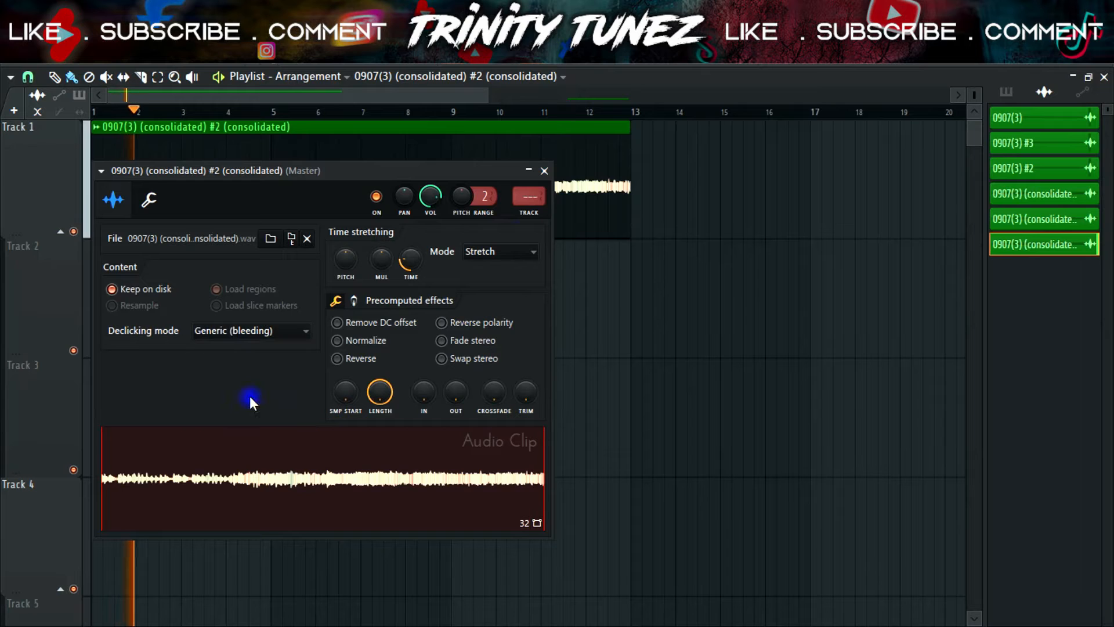
click(337, 341)
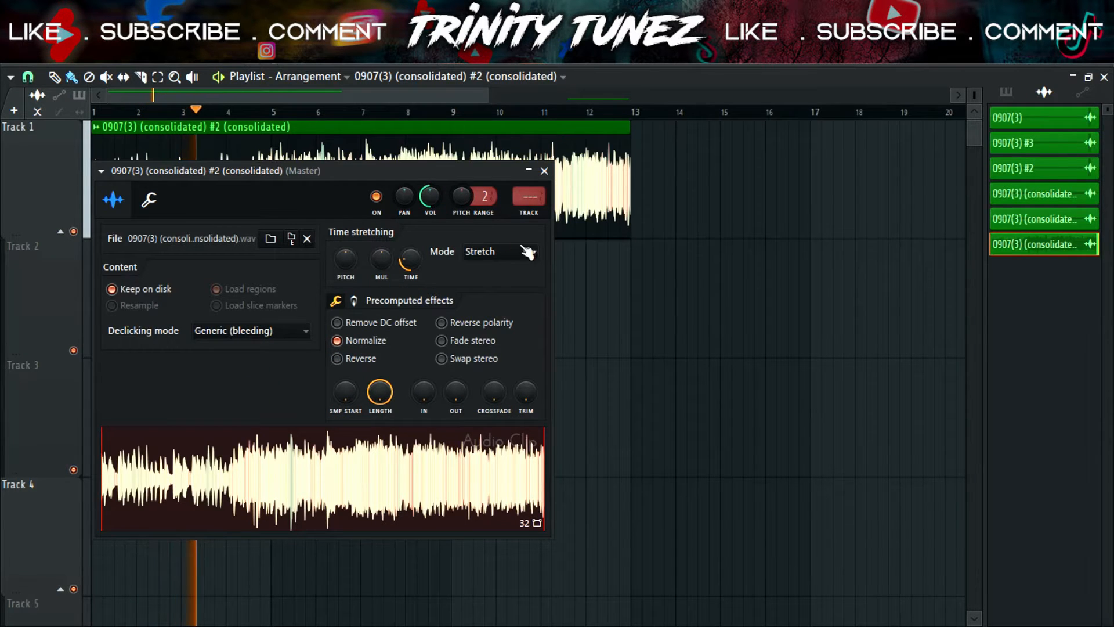
click(545, 170)
- Load Antares Auto-Key 2 into effect slot 6 of mixer Insert 1
key(F9)
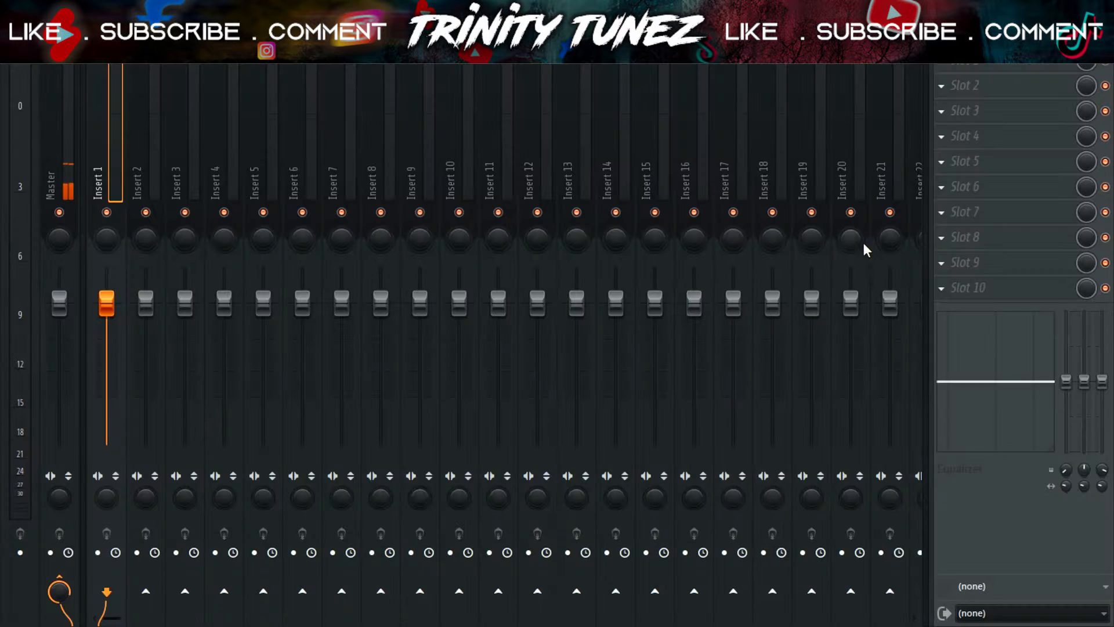
click(996, 190)
mouse_move(774, 72)
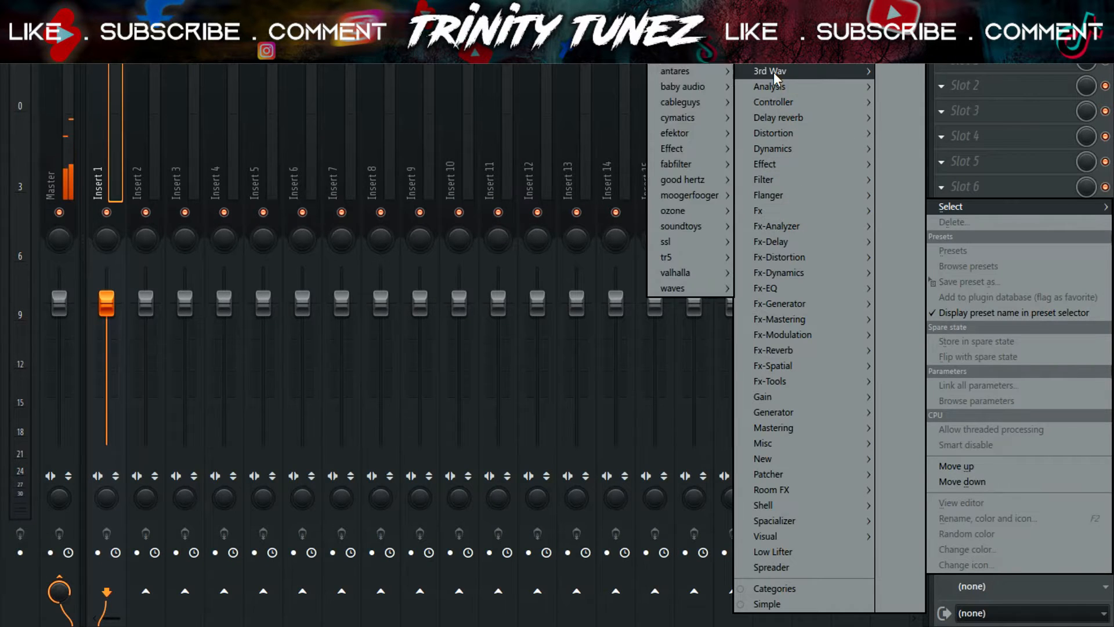
click(607, 110)
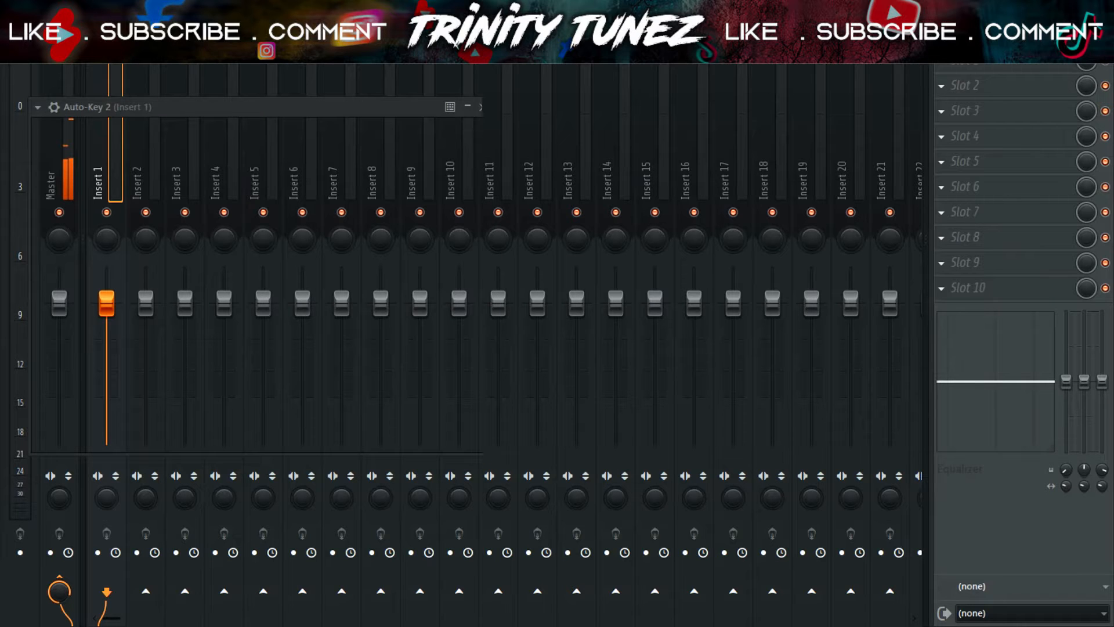
drag(108, 107, 388, 117)
- Play the arrangement and detect the sample's key with Auto-Key 2's Listen method
click(386, 190)
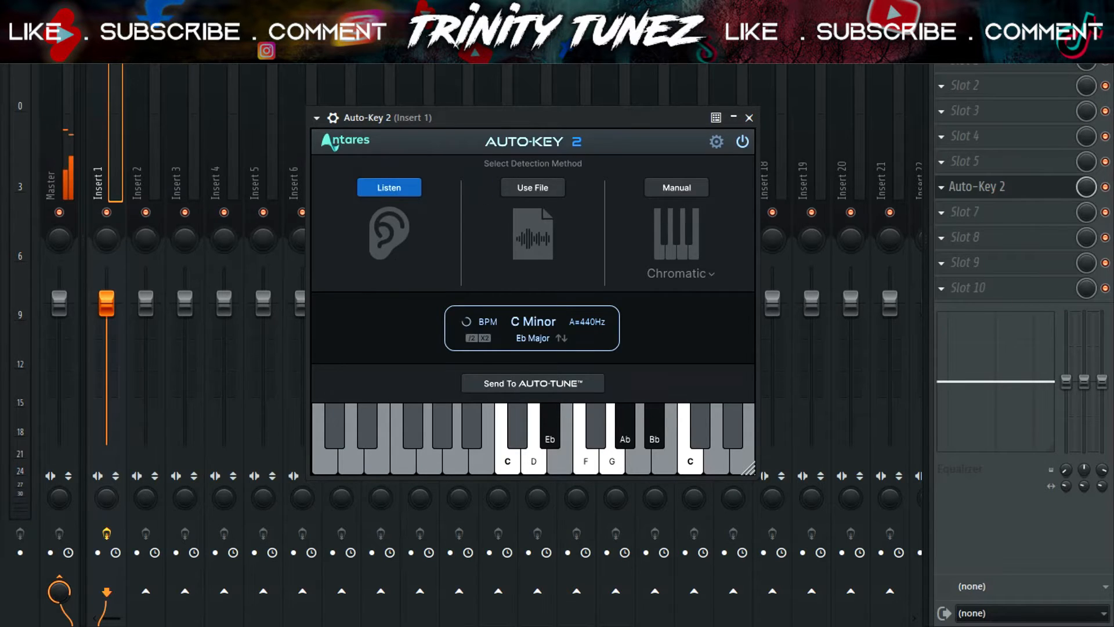
key(F5)
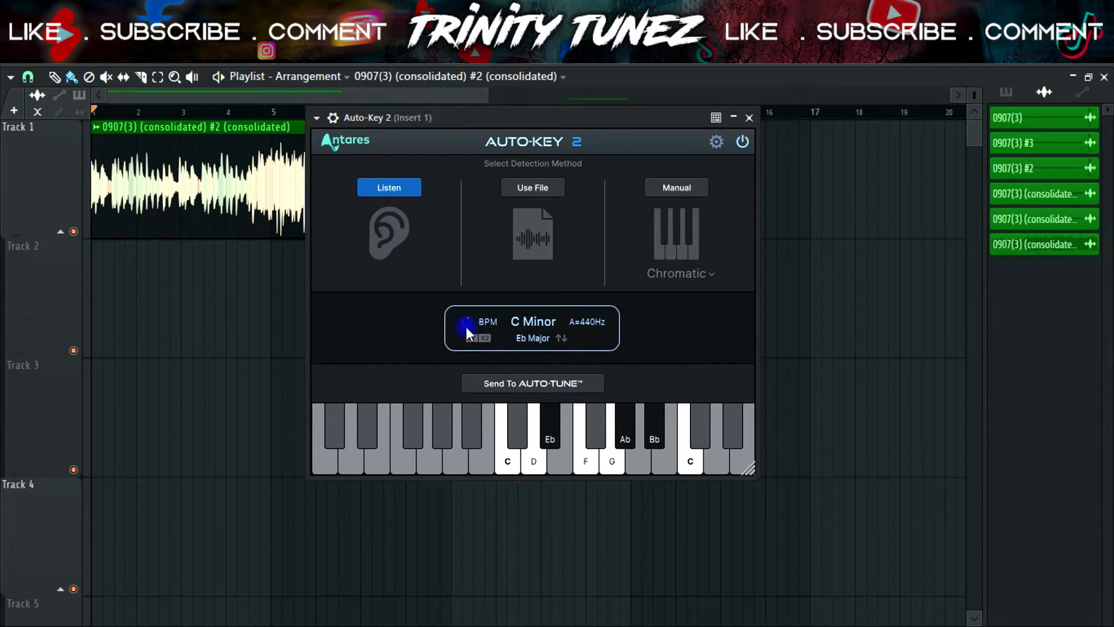
click(388, 195)
key(space)
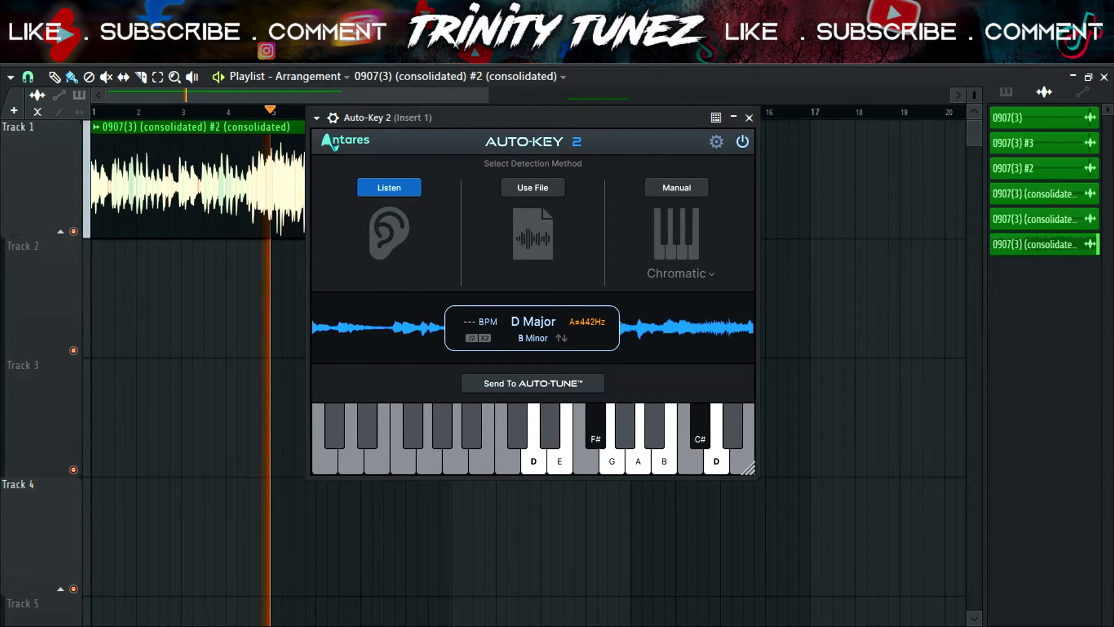
click(404, 193)
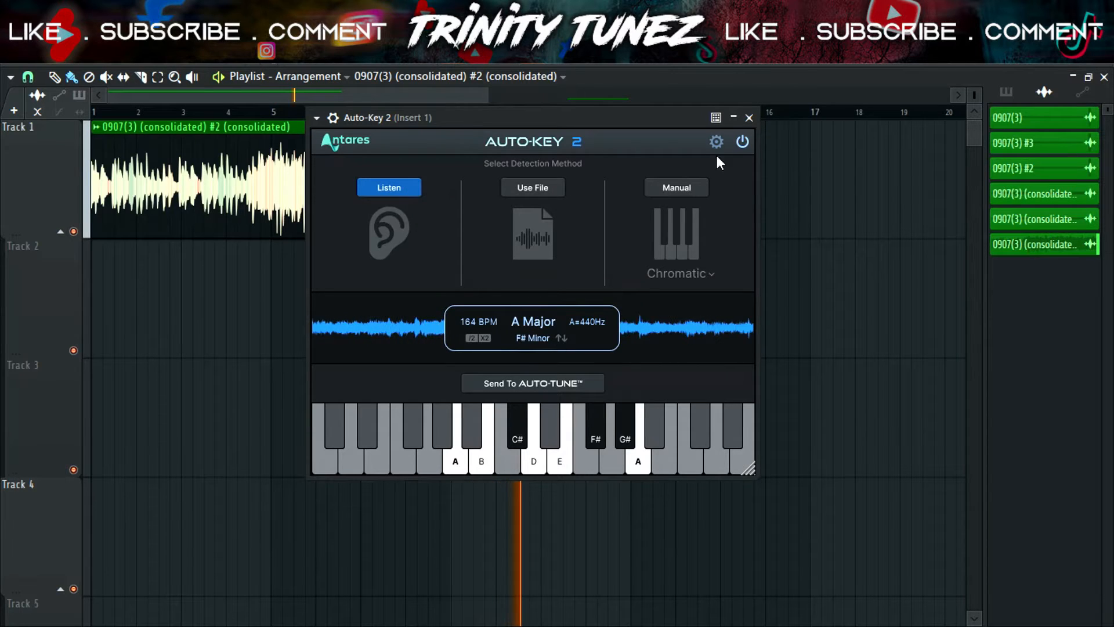
click(418, 191)
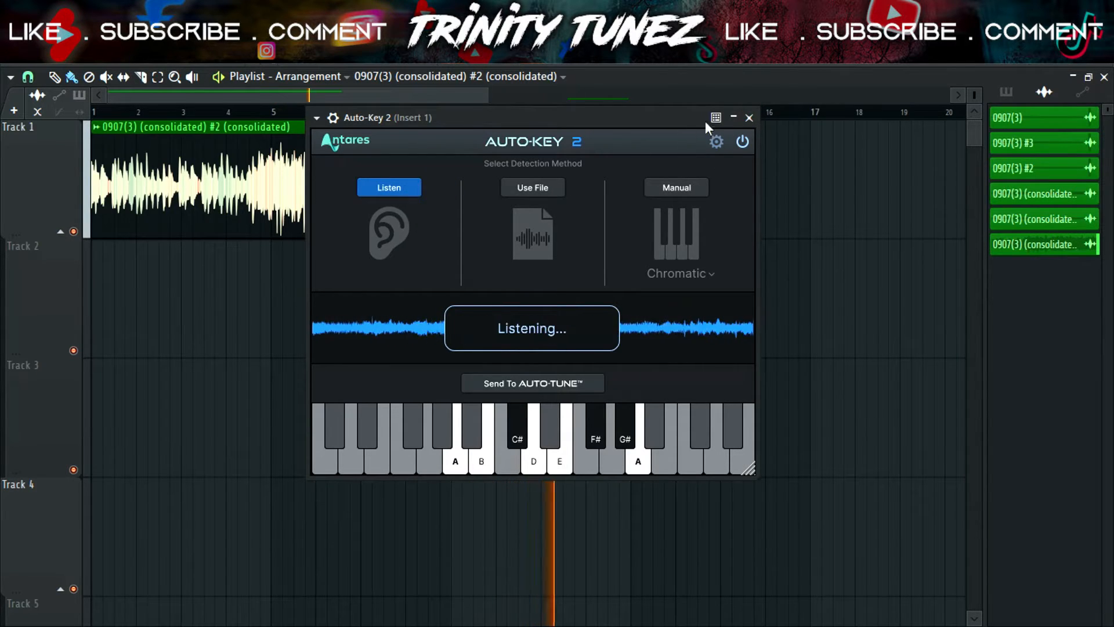
click(750, 118)
- Load Fruity Parametric EQ 2 into slot 5 of Insert 1 with the 40Hz + 18kHz cut preset
double_click(224, 166)
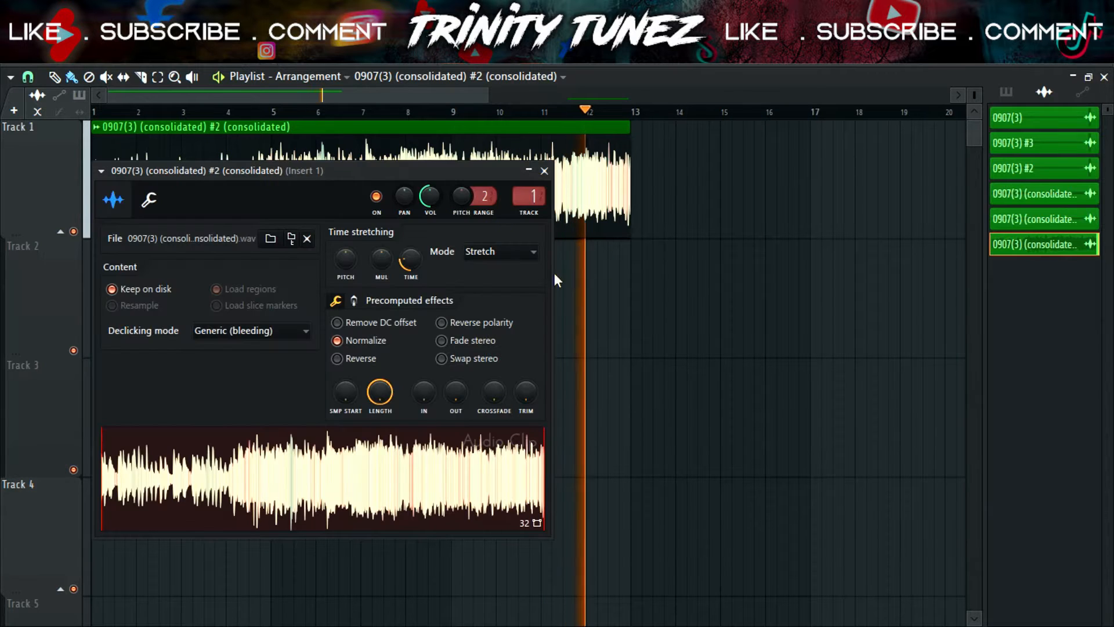
click(544, 172)
key(F9)
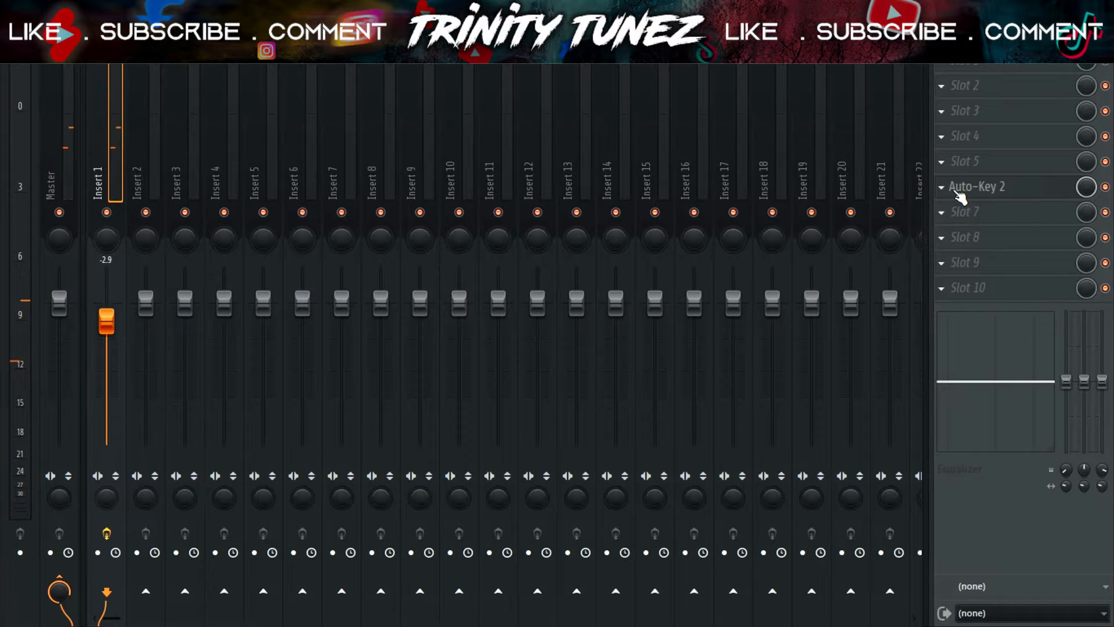
click(983, 169)
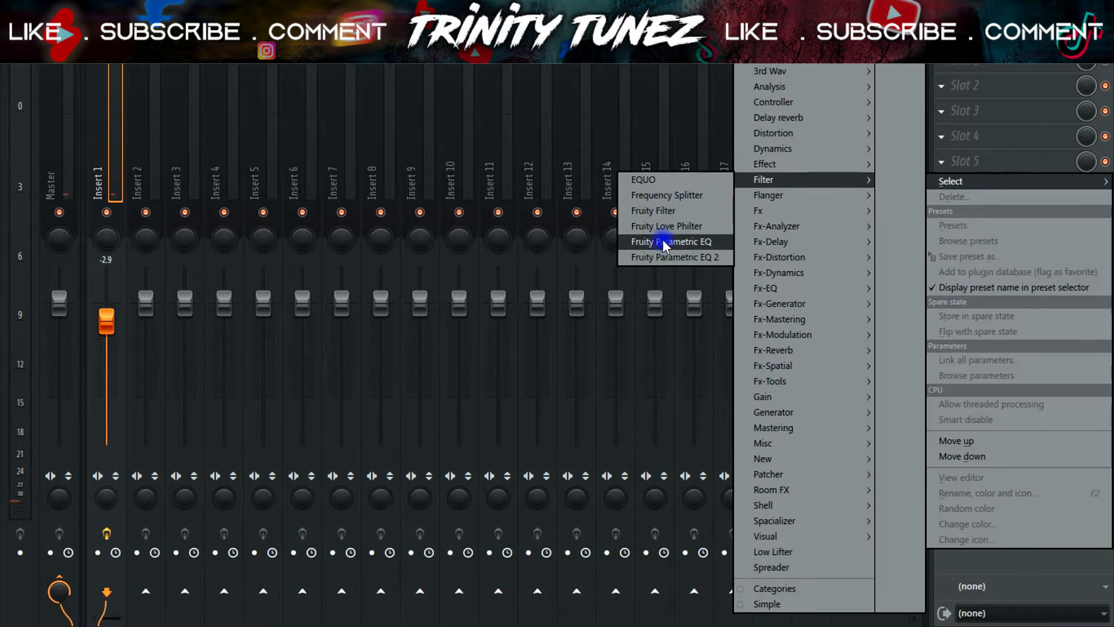
click(660, 257)
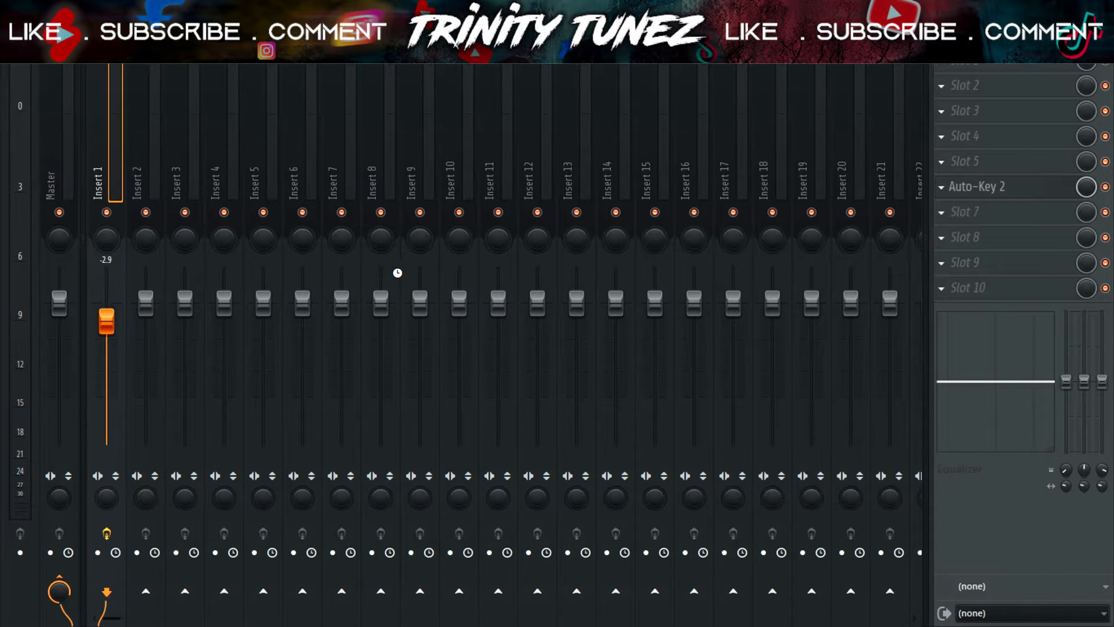
click(497, 91)
click(537, 146)
- Raise the equalizer's low cut to just above 100 Hz and lower its high cut slightly
drag(104, 224, 125, 223)
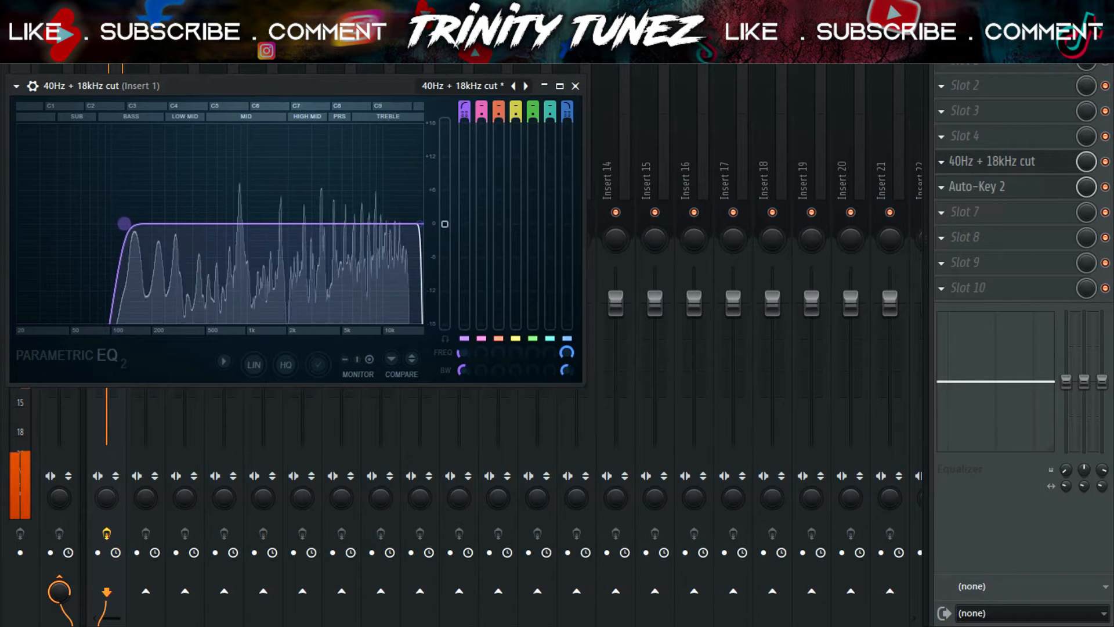
drag(419, 223, 410, 224)
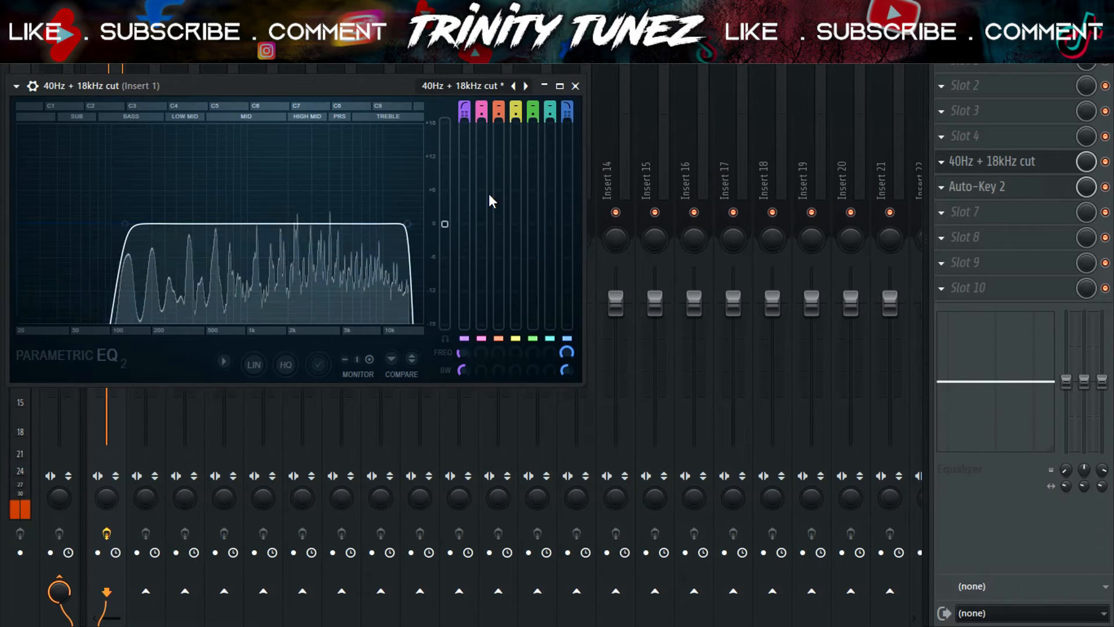
click(575, 86)
- Remove Auto-Key 2 from Insert 1 and load Fruity Limiter into slot 8 with a lowered ceiling
click(940, 191)
click(952, 216)
click(987, 237)
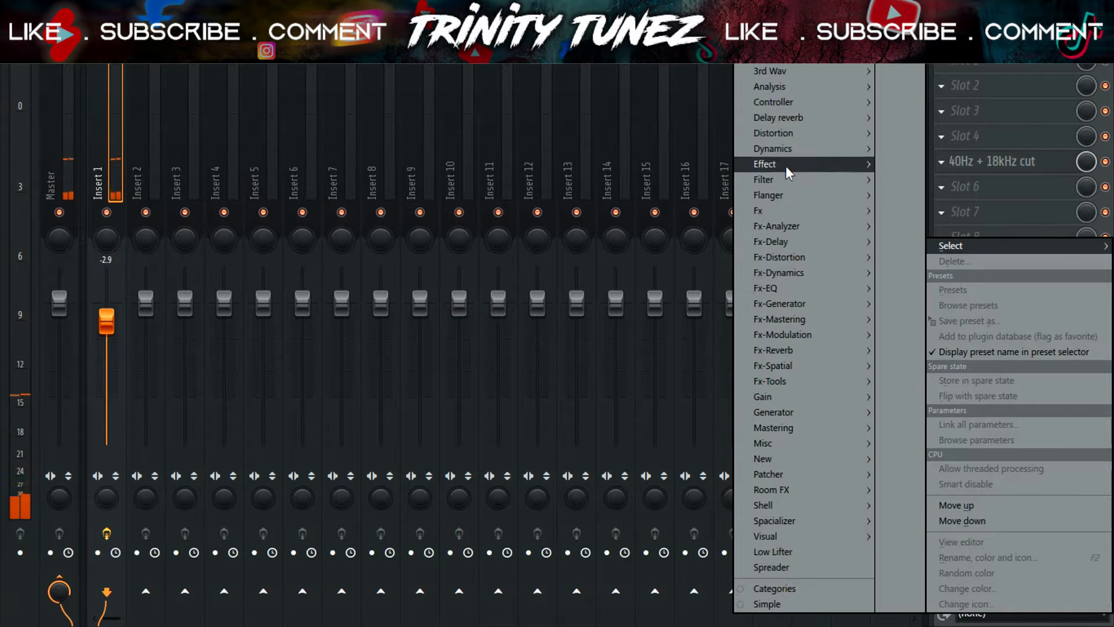
mouse_move(763, 151)
click(644, 168)
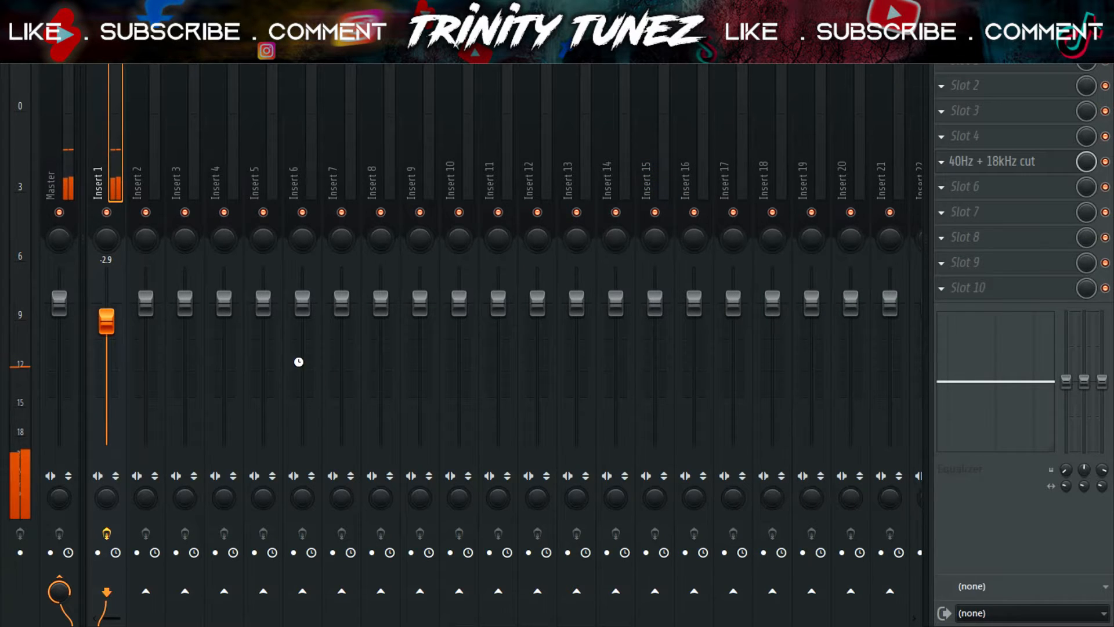
drag(174, 344, 174, 377)
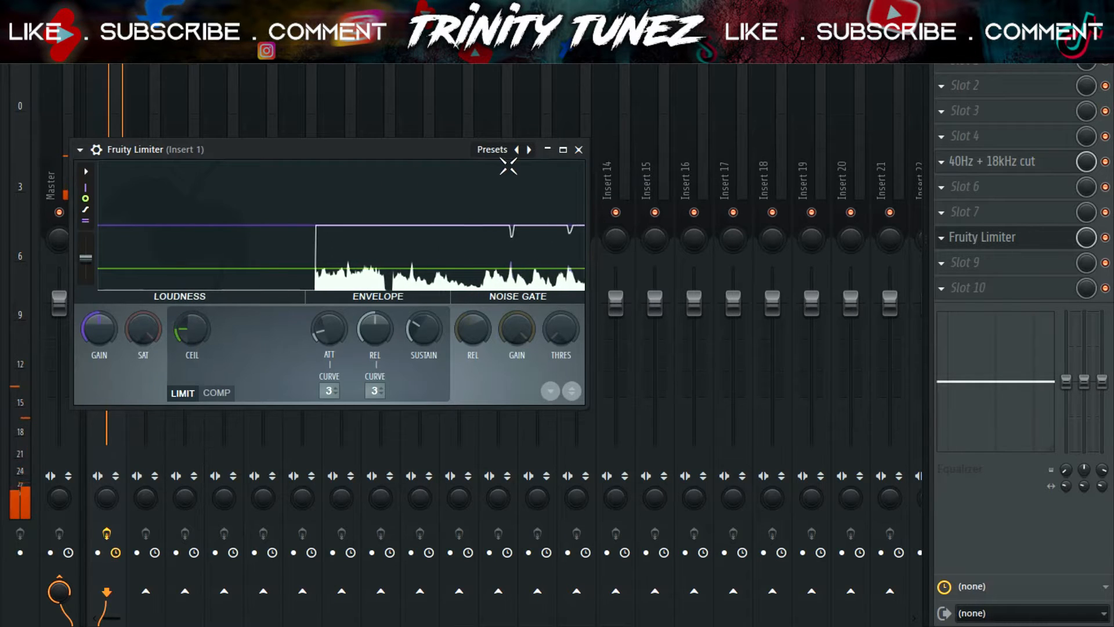
click(578, 149)
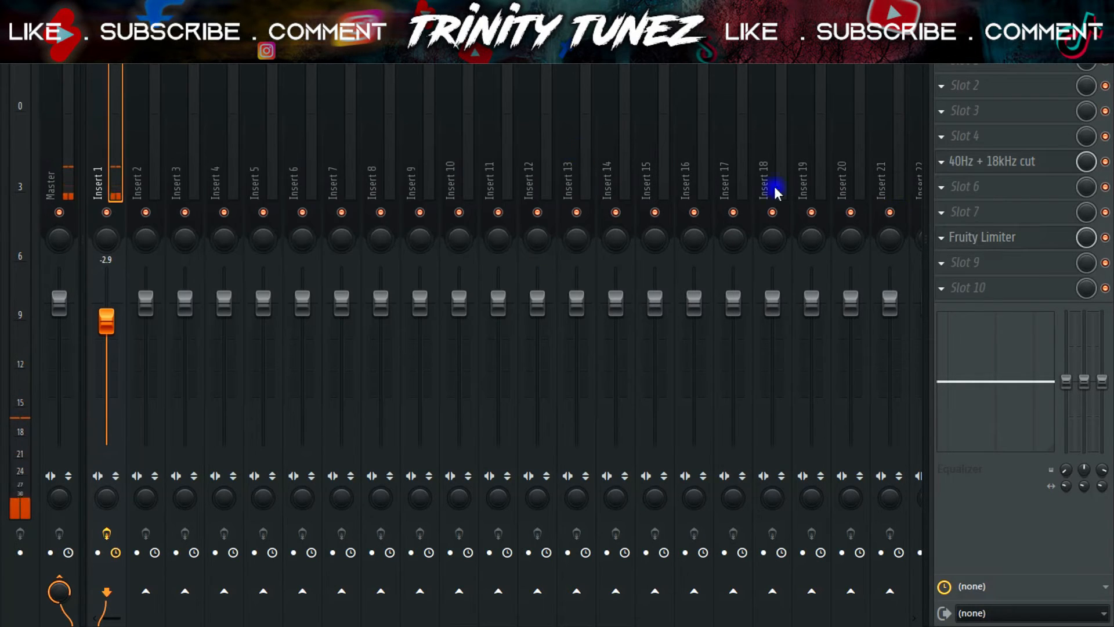
- Add Fruity Parametric EQ 2 in slot 9, pulling bands 1 and 2 fully down and band 7 down about 6 dB
click(1009, 263)
mouse_move(772, 180)
click(643, 256)
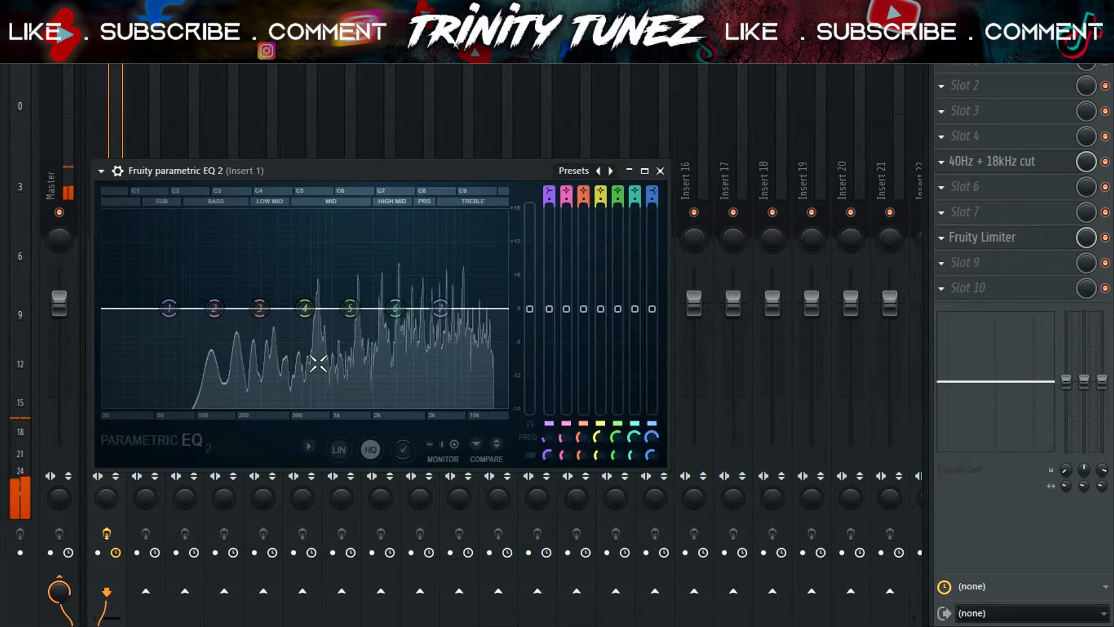
drag(446, 308, 448, 346)
drag(169, 309, 190, 409)
drag(215, 308, 146, 407)
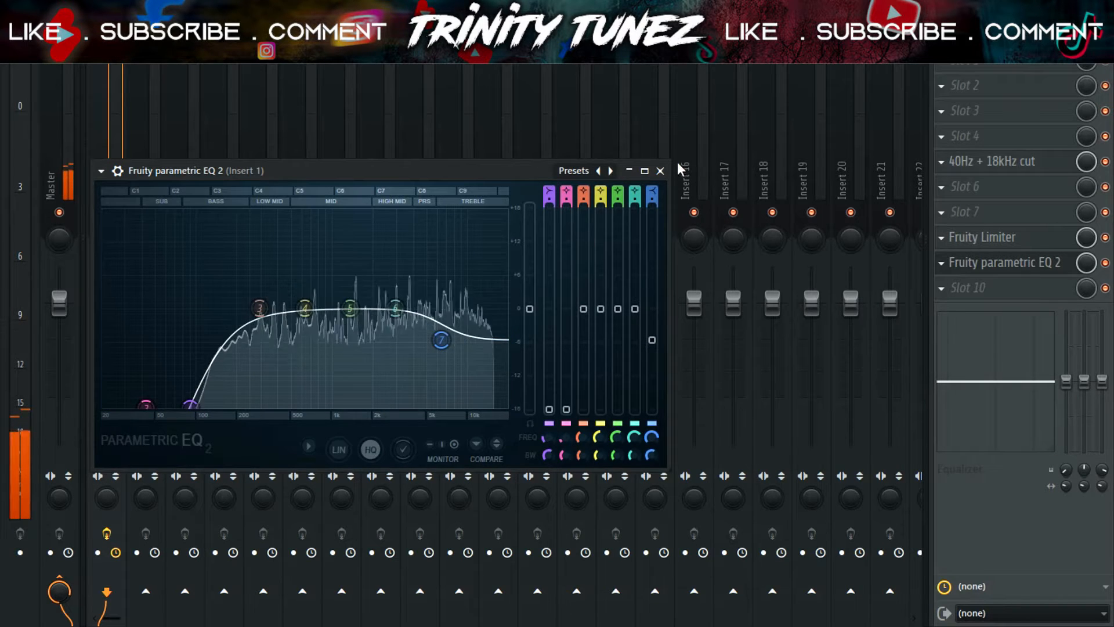
click(660, 170)
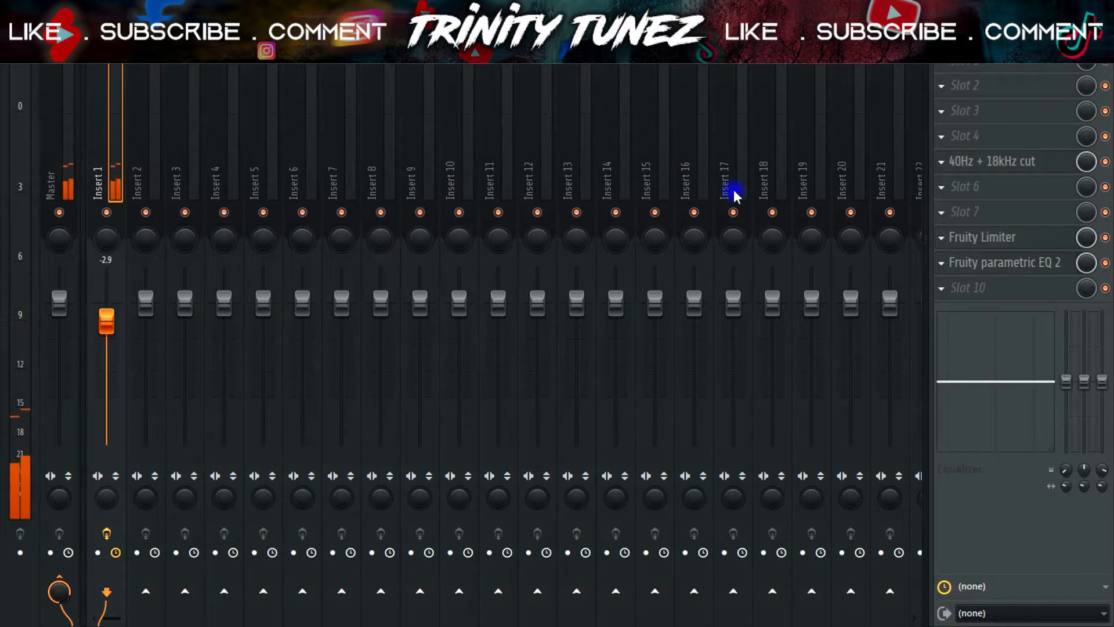
- Add Fruity Reeverb 2 in slot 10 of Insert 1, raising its wet level and adjusting its low cut
click(1001, 280)
mouse_move(779, 117)
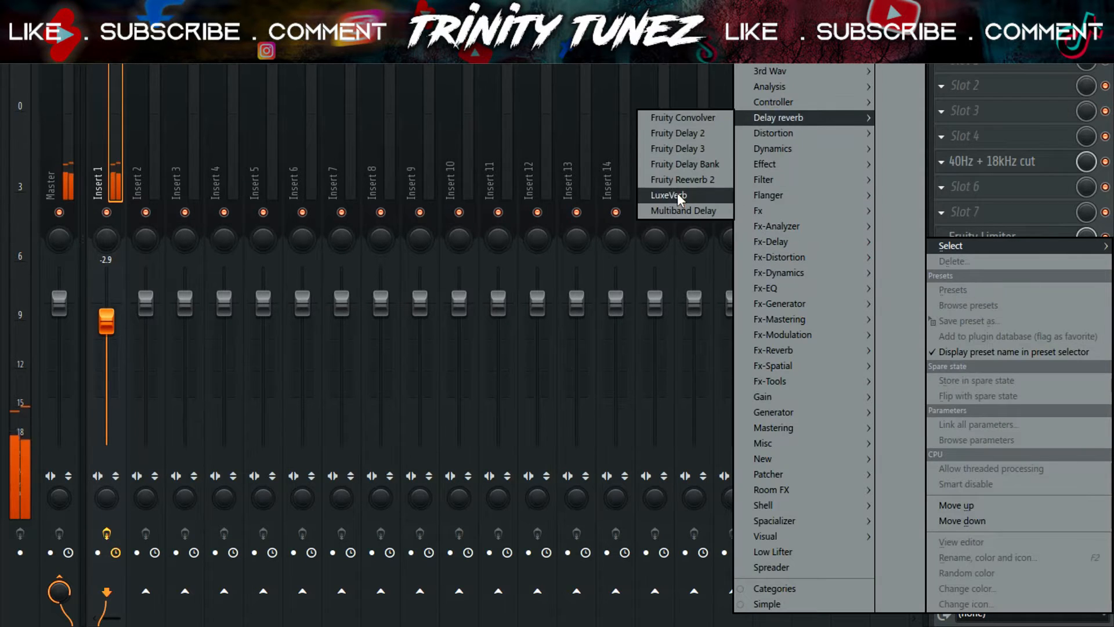
click(696, 180)
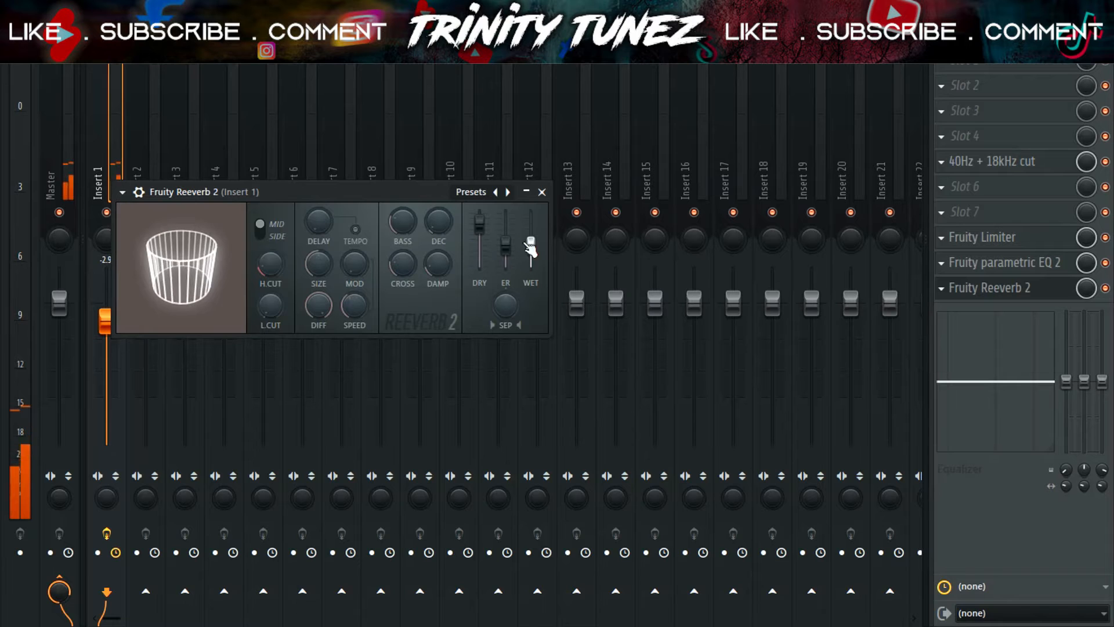
drag(530, 248, 531, 233)
mouse_move(270, 305)
mouse_down()
mouse_move(270, 293)
mouse_move(270, 319)
mouse_up()
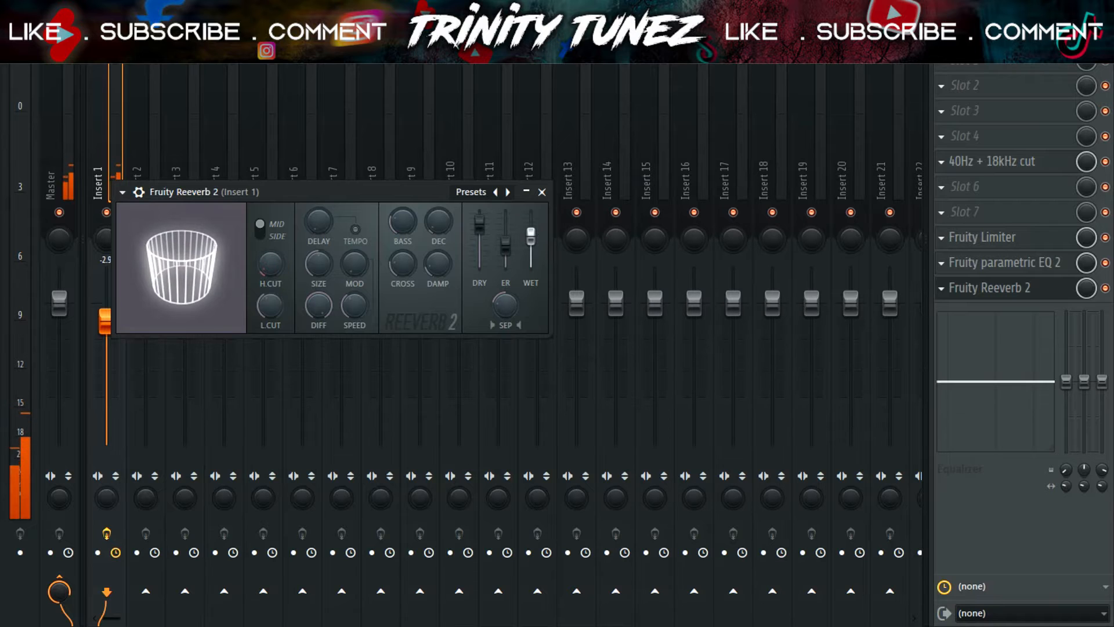
click(542, 191)
- Place Pattern 1 clips on Track 2 of the playlist at bars 1 and 5
key(F5)
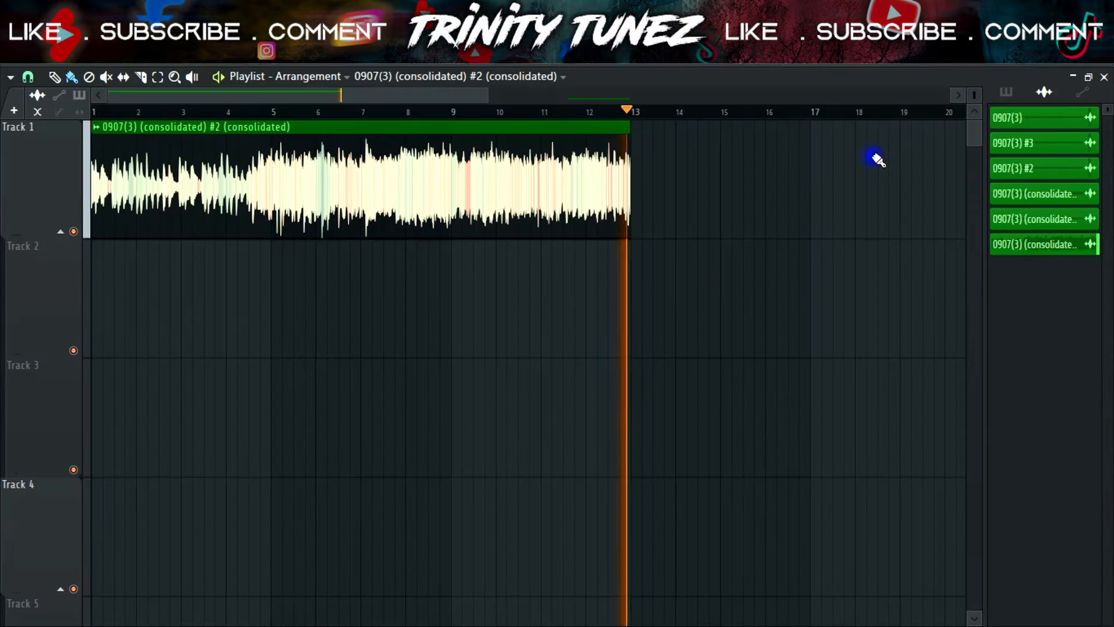
click(1007, 92)
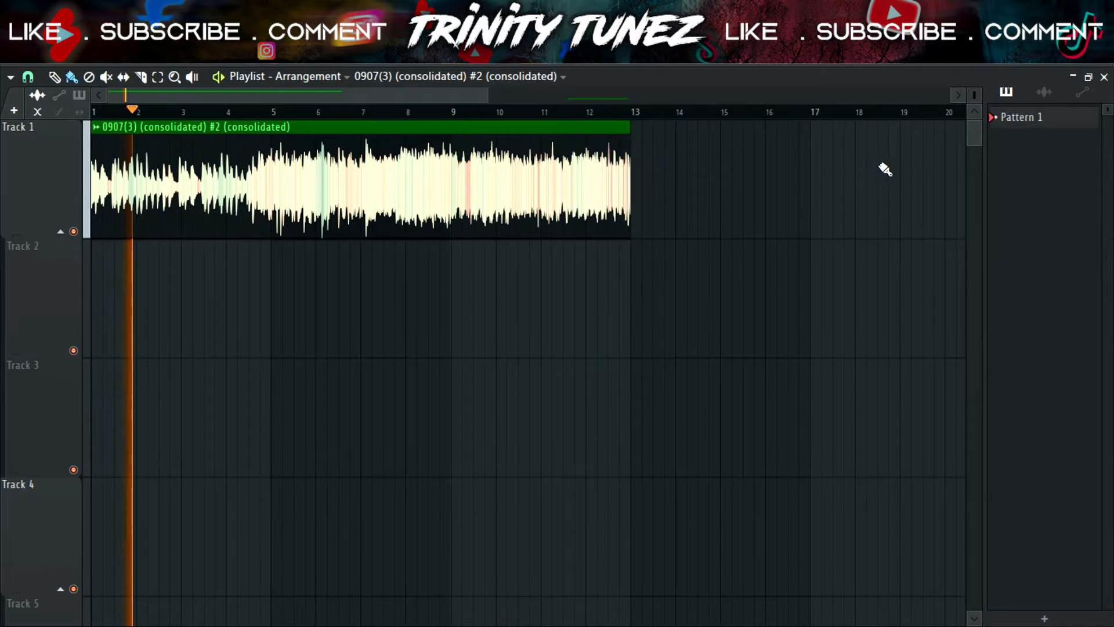
click(1018, 116)
drag(429, 293, 2, 286)
click(284, 316)
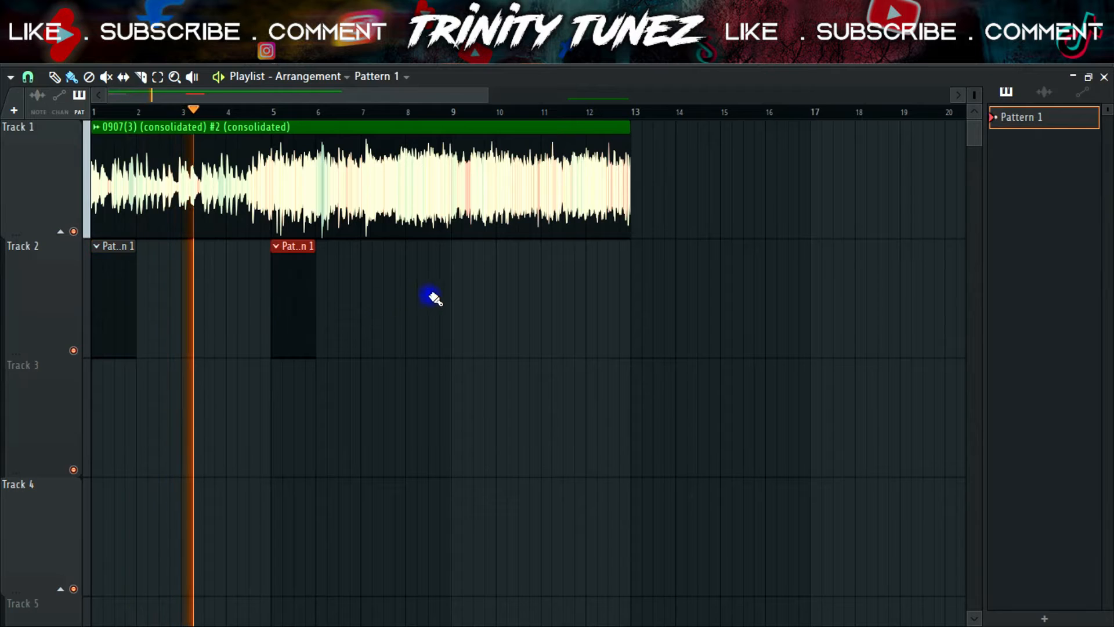
- Place a third Pattern 1 clip on Track 2 at bar 9
click(454, 296)
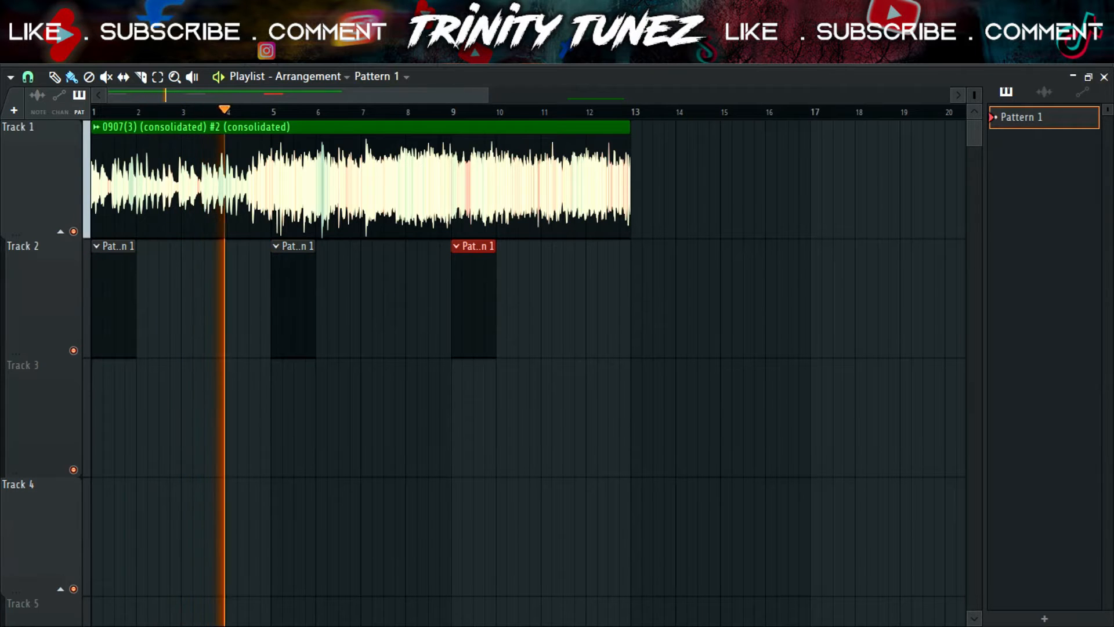
- Check the volume and time-stretching settings of the consolidated 0907(3) audio clip on Track 1
double_click(437, 194)
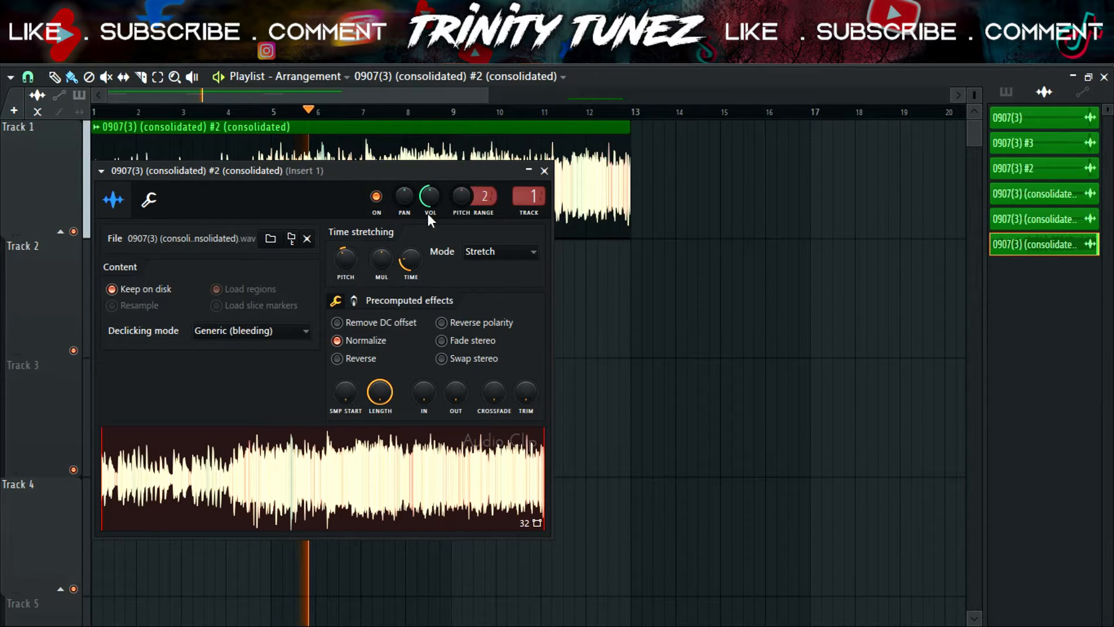
click(545, 170)
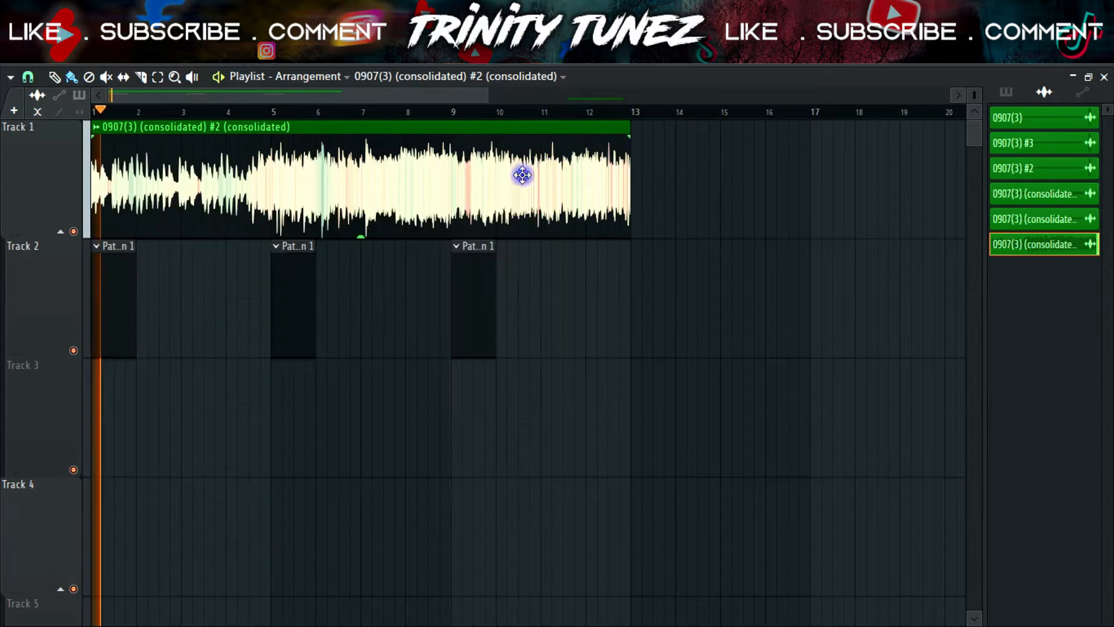
drag(487, 94, 269, 166)
double_click(296, 152)
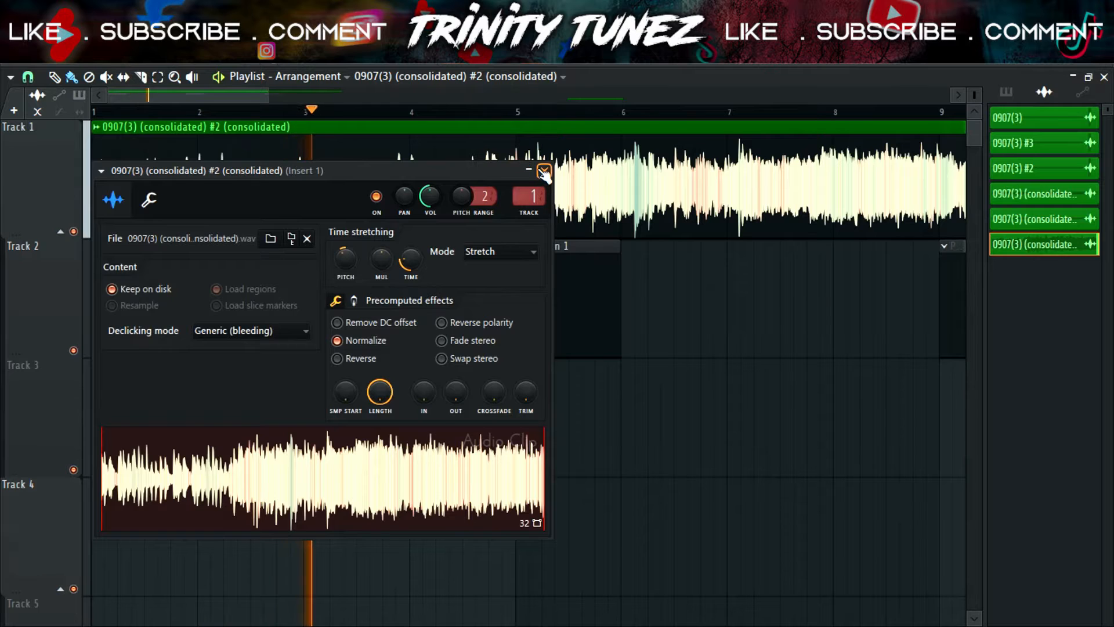
click(544, 170)
- Show the Unsorted channels in the channel rack and add an FL Keys instrument
key(F6)
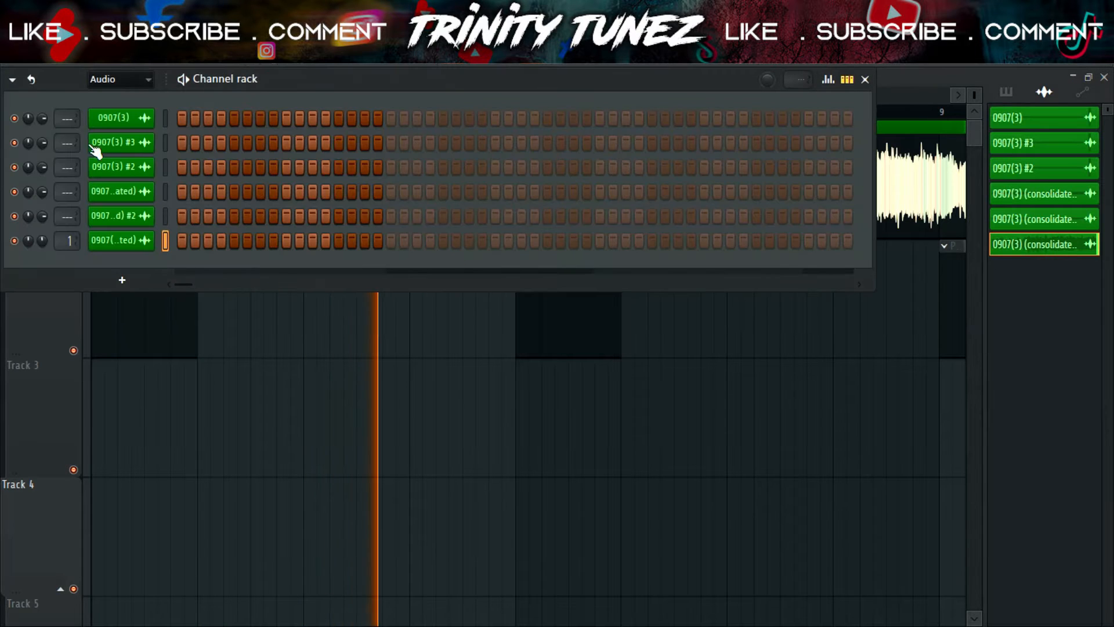
click(102, 85)
click(107, 137)
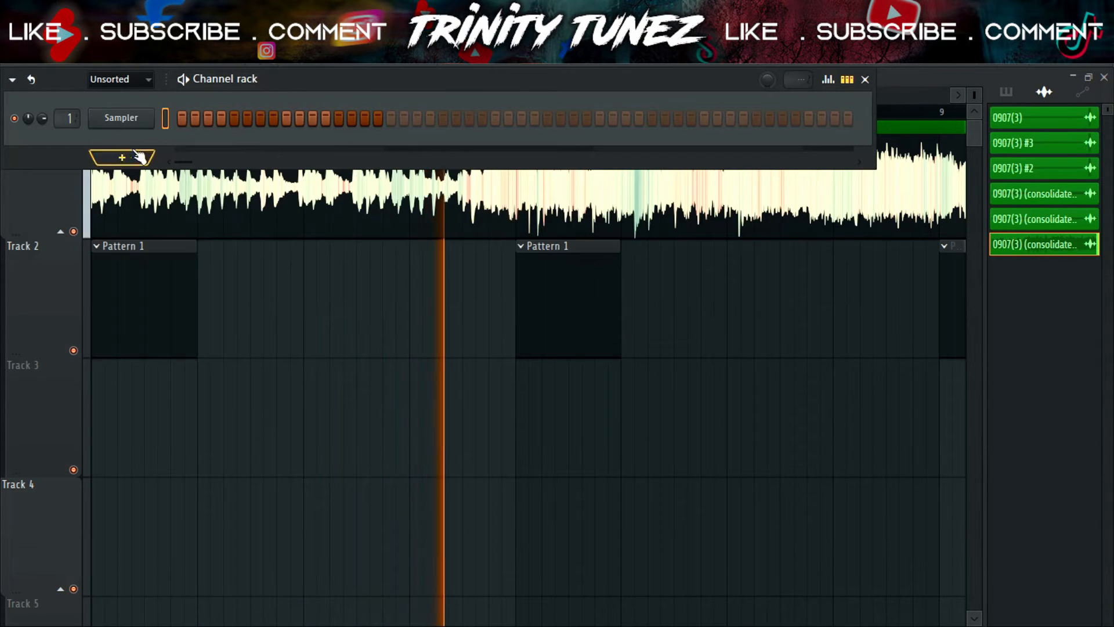
click(122, 157)
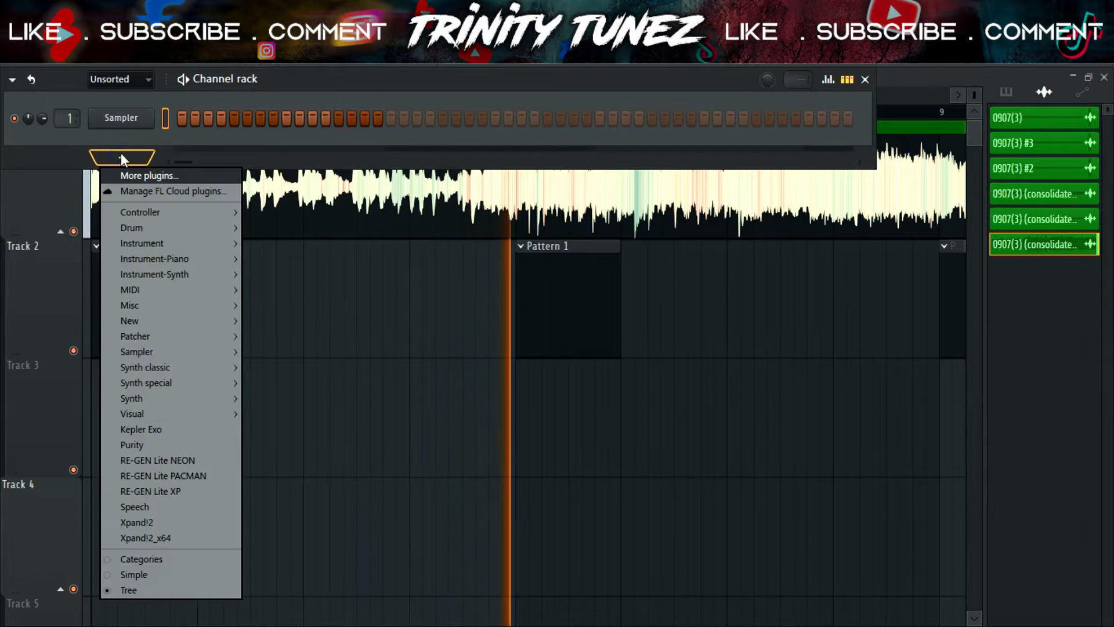
mouse_move(136, 384)
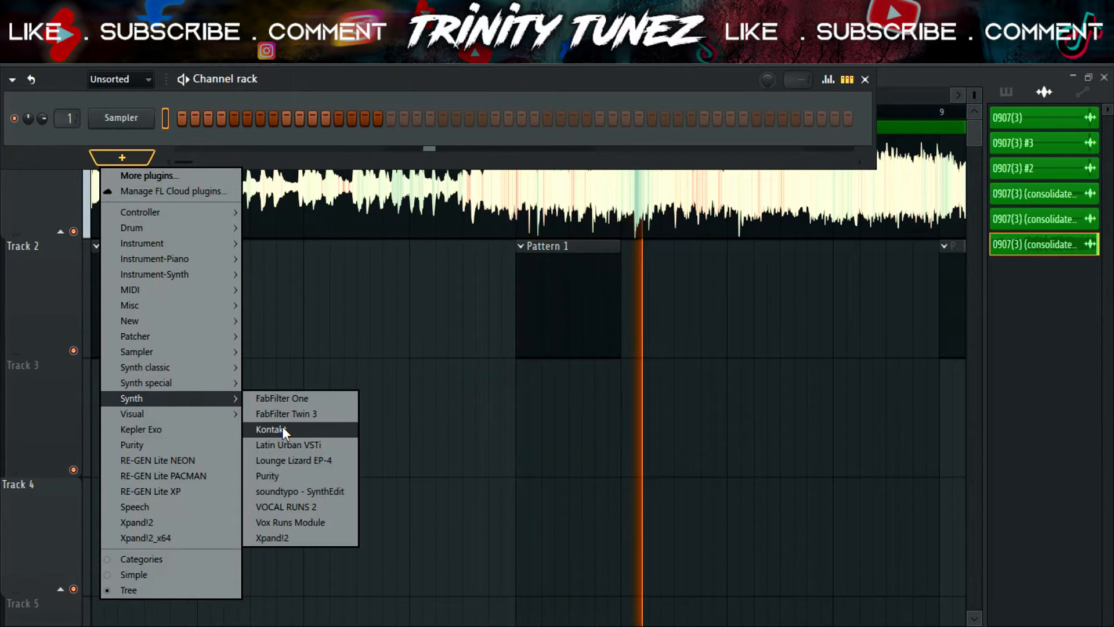
mouse_move(162, 306)
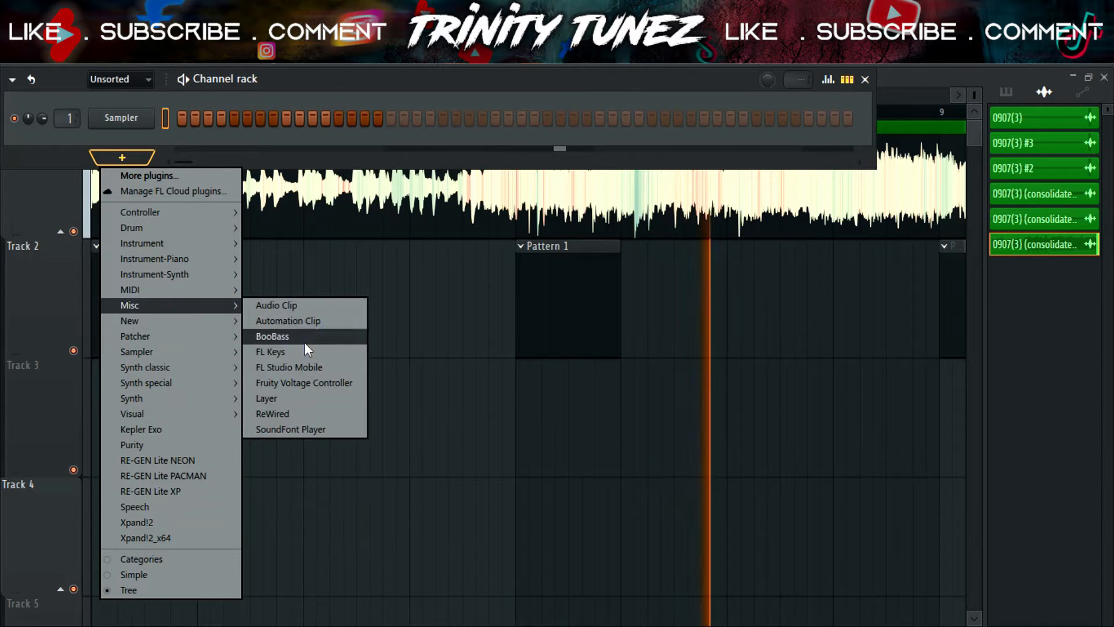
click(303, 351)
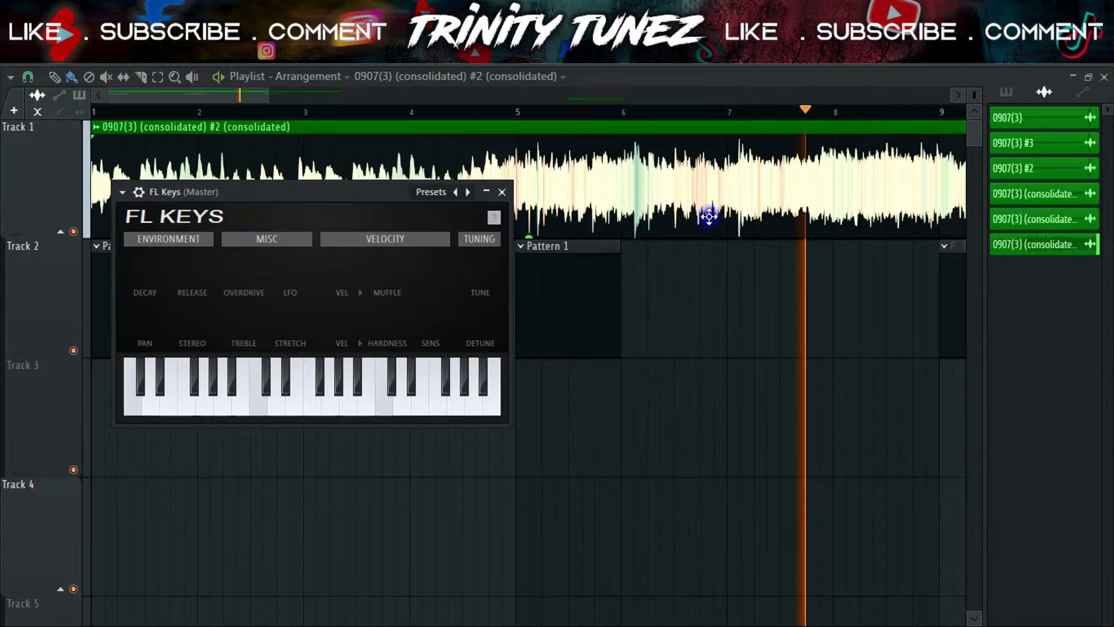
click(495, 192)
- Reopen the audio clip's channel settings and review its volume control with playback stopped
double_click(425, 214)
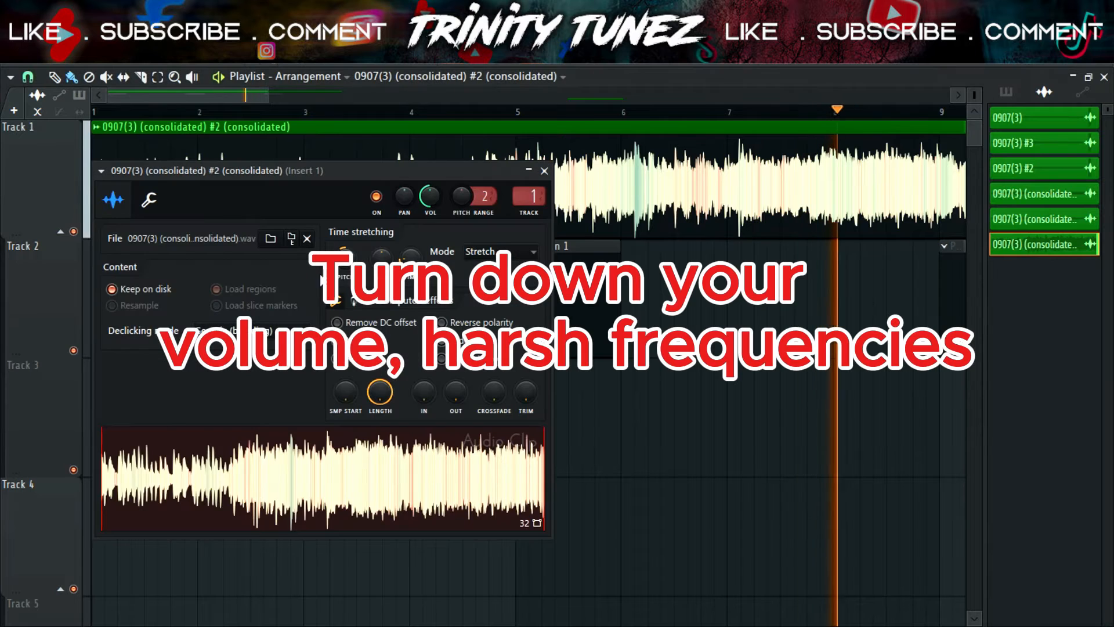
key(space)
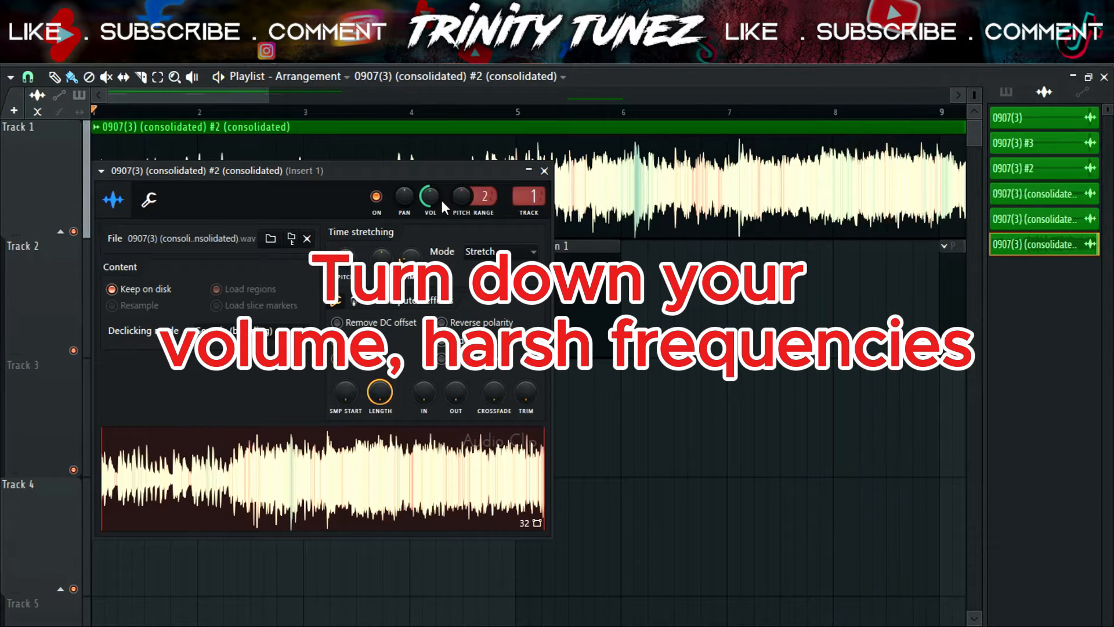
mouse_move(385, 260)
mouse_down()
mouse_move(385, 250)
mouse_move(403, 273)
mouse_up()
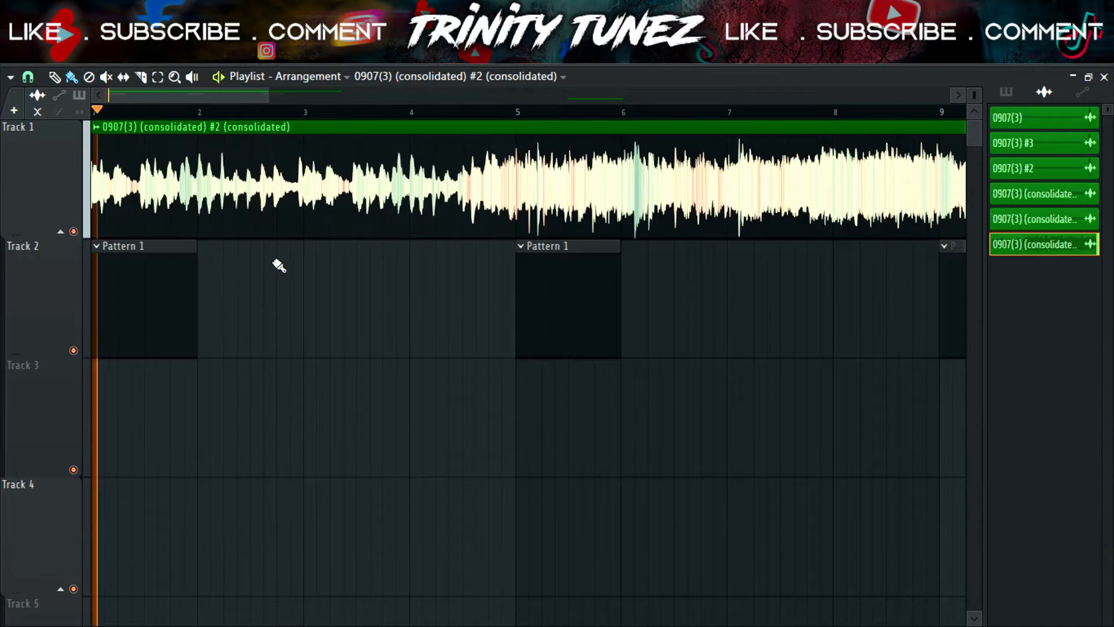
- Filter the channel rack to Unsorted and open the piano roll of the FL Keys channel
key(F6)
right_click(148, 251)
click(110, 110)
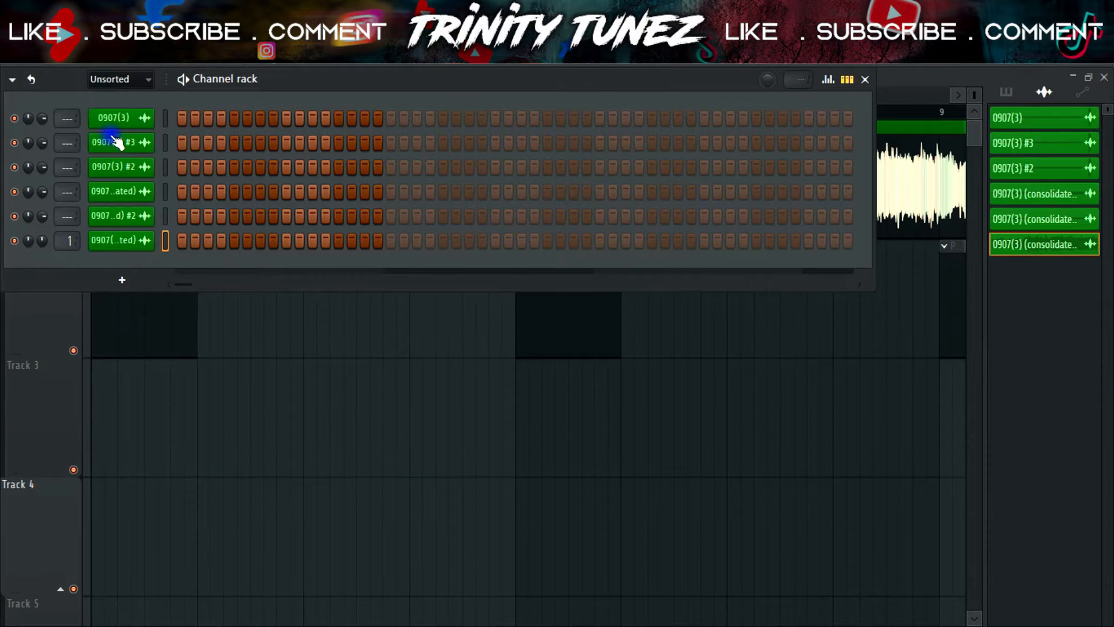
click(116, 135)
right_click(137, 142)
click(186, 141)
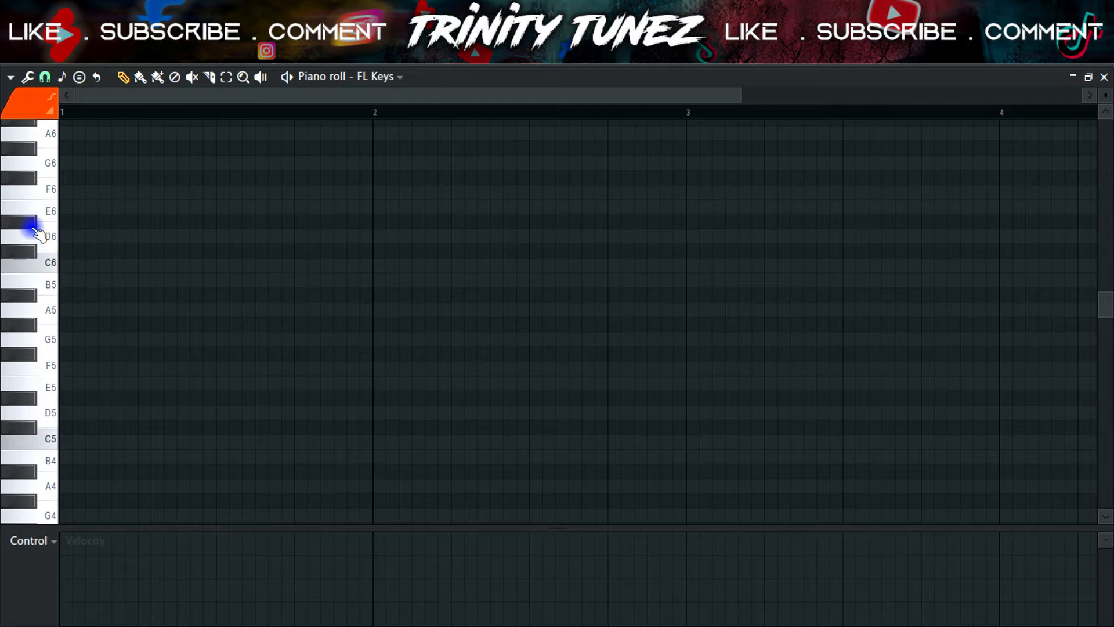
- Draw one-bar notes D6 in bar 1, C6 in bar 2 and D6 in bar 3, auditioning them against the sample
drag(97, 236, 378, 236)
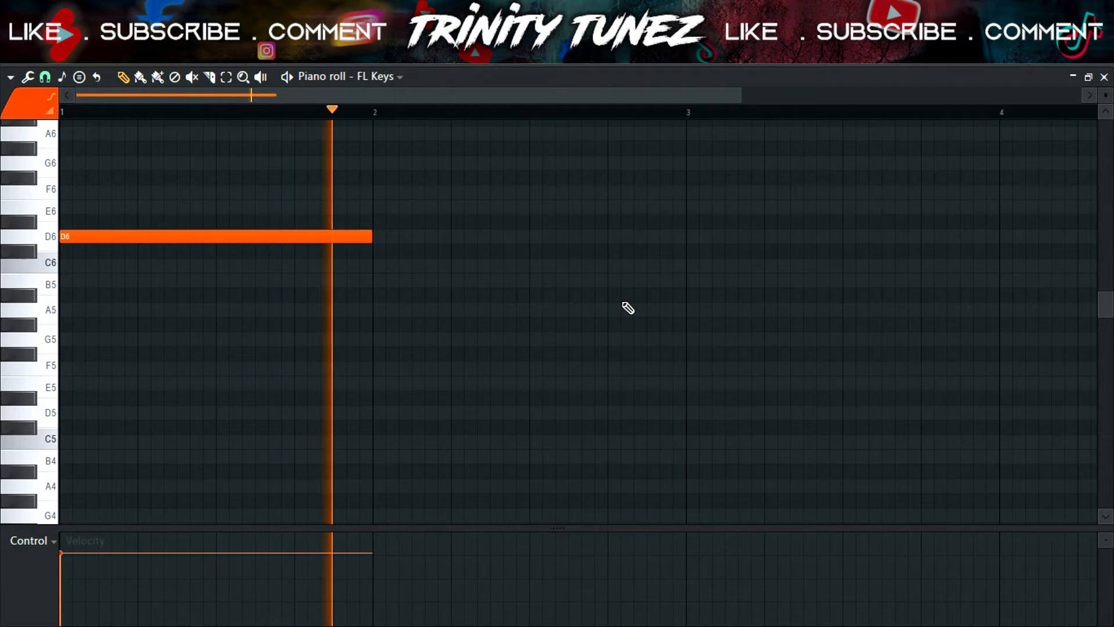
click(372, 265)
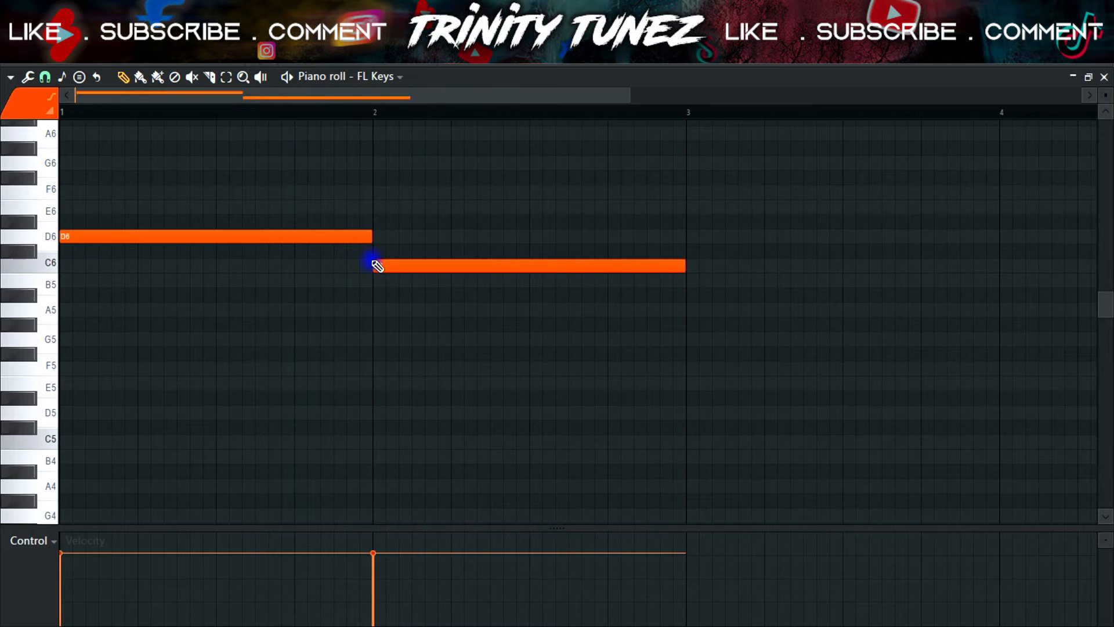
click(361, 112)
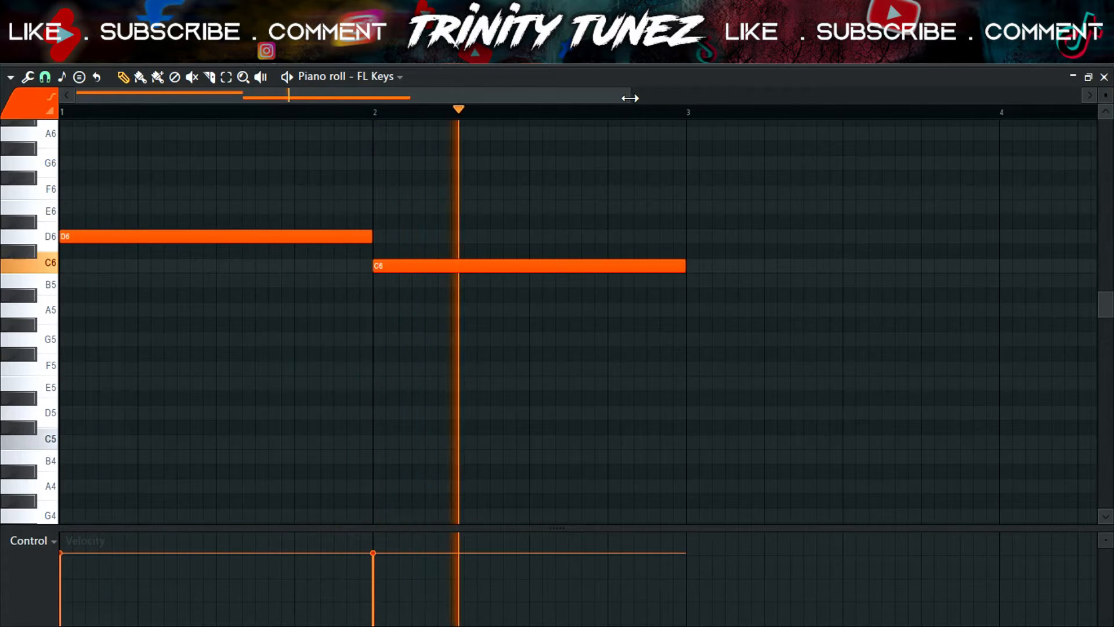
drag(630, 98, 878, 99)
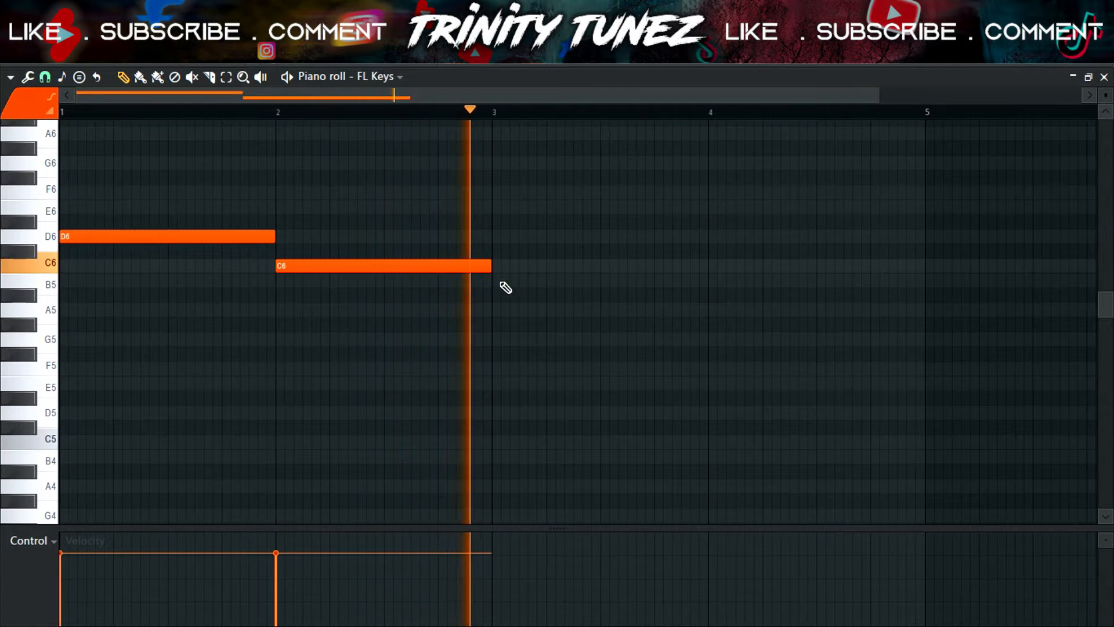
key(space)
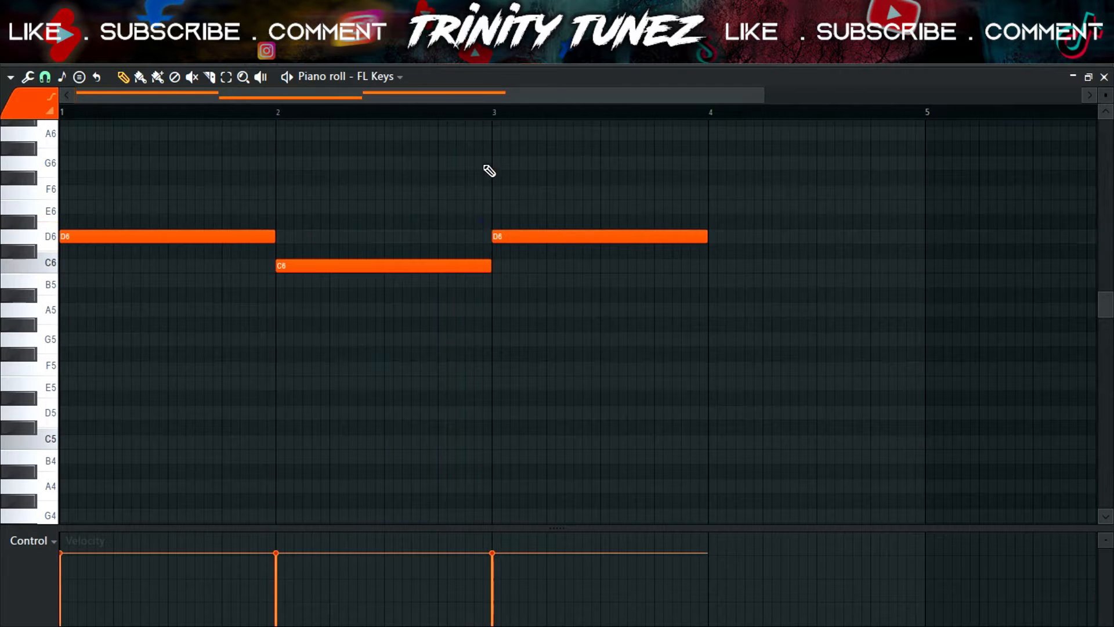
click(479, 117)
key(space)
- Add a one-bar C6 note in bar 4 and audition it with the sample
drag(763, 94, 917, 96)
key(space)
scroll(626, 255, up, 3)
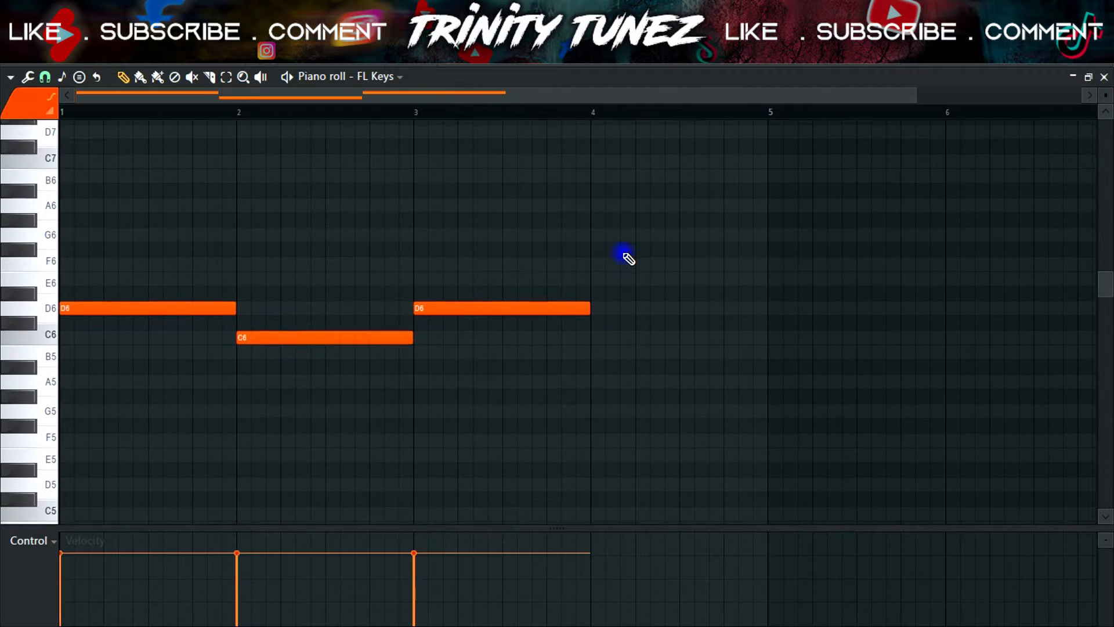
click(603, 295)
drag(631, 301, 625, 348)
key(space)
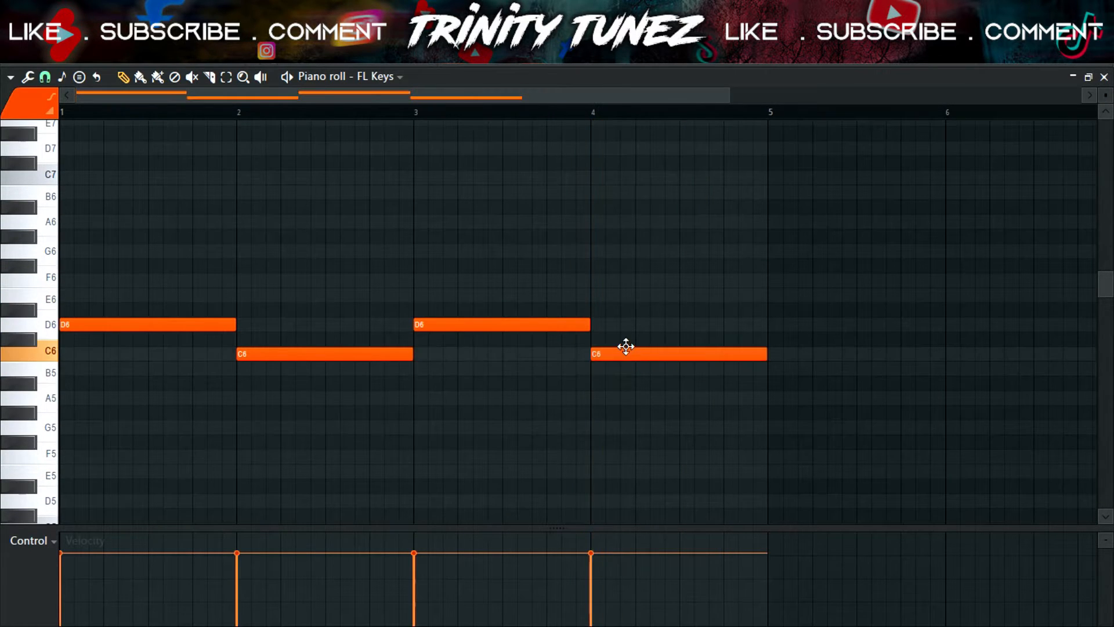
key(space)
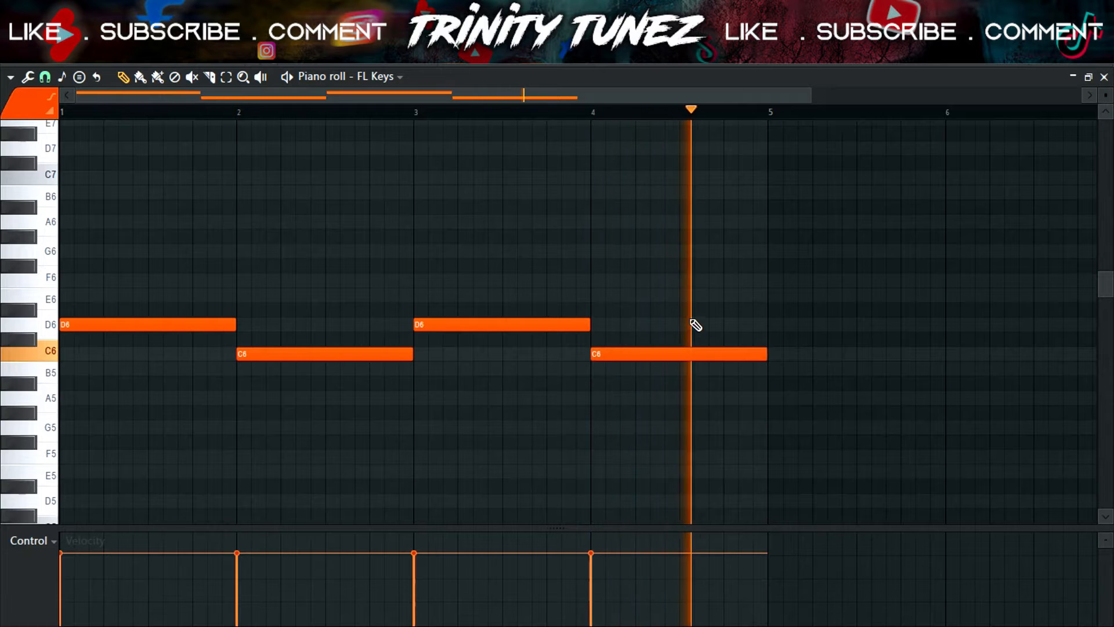
key(space)
- Add an A6 note halfway through bar 4, ending at bar 5, and shorten the bar's C6 to half a bar
click(677, 281)
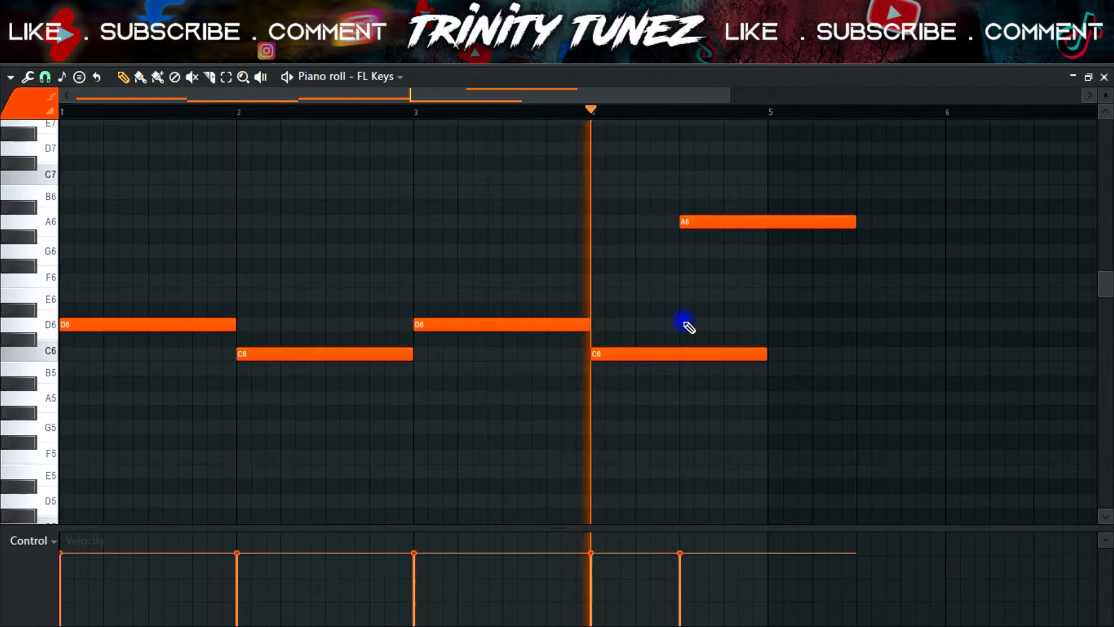
key(space)
drag(847, 222, 766, 242)
drag(771, 351, 679, 380)
click(595, 112)
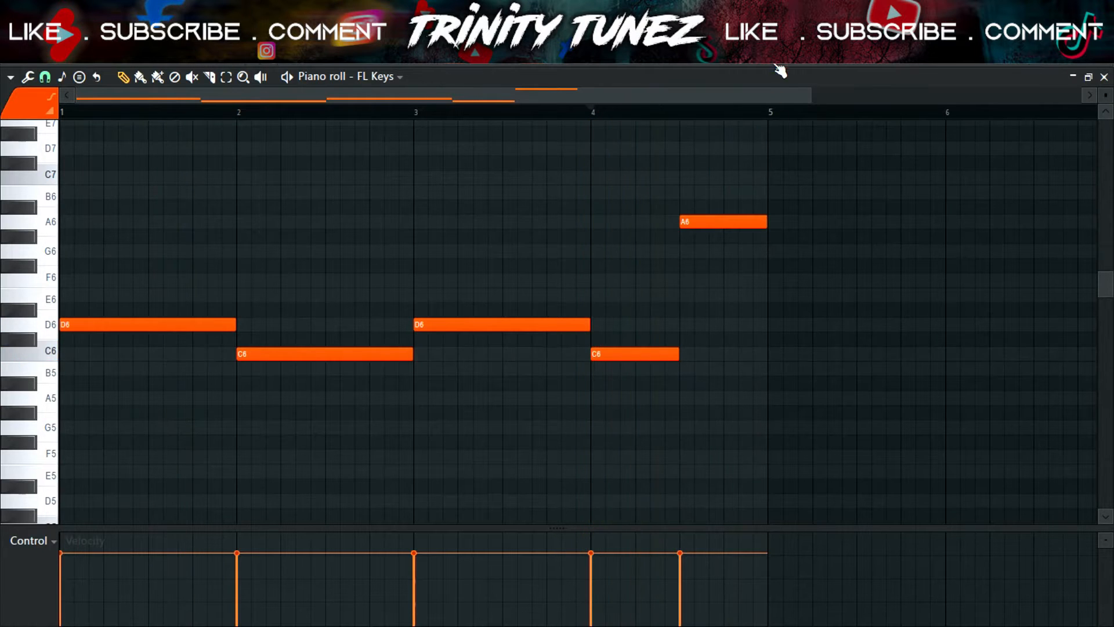
- Extend the first Pattern 1 clip on Track 2 to bar 9 and reopen its piano roll
key(F5)
drag(514, 290, 923, 258)
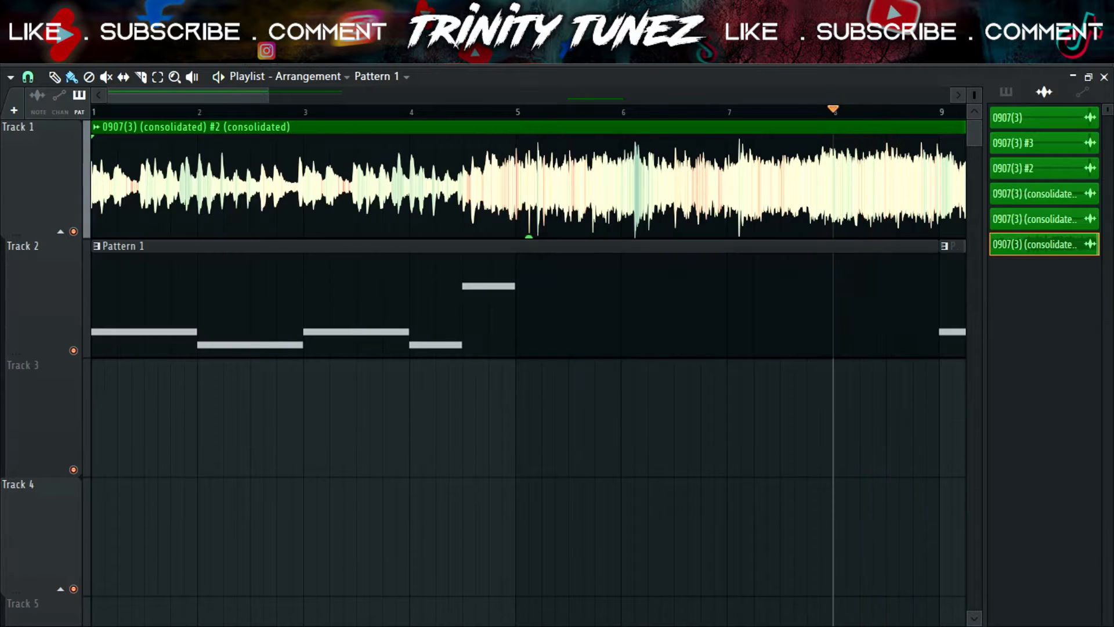
double_click(393, 269)
- Clear the stacked trial notes at bar 5, placing D6 on beat 1 and F#6 on beat 2 instead
key(space)
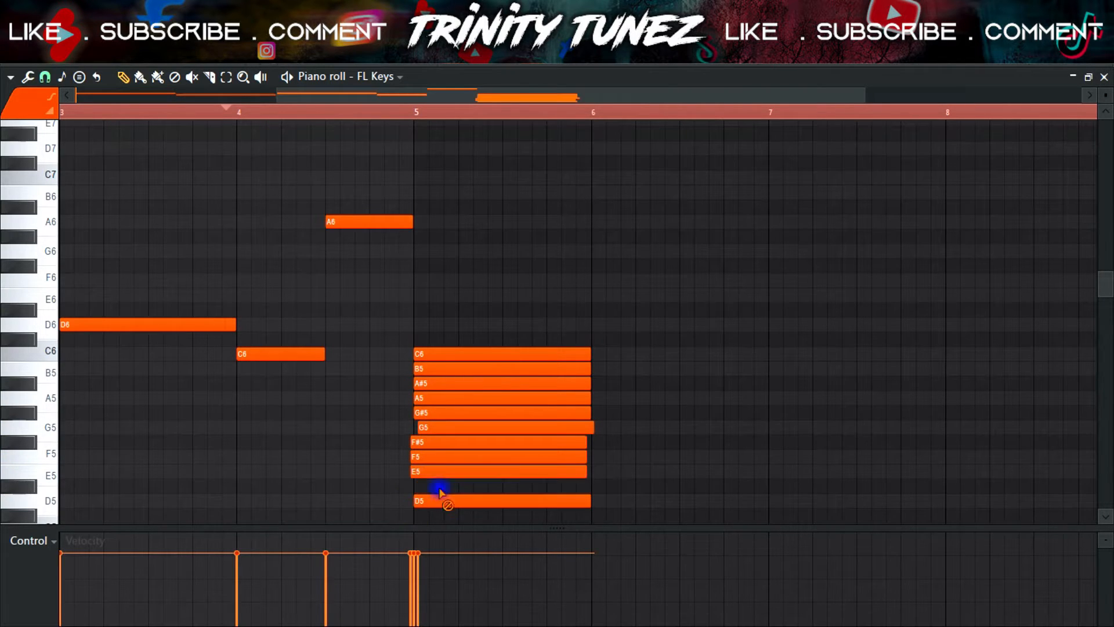
drag(439, 492, 436, 300)
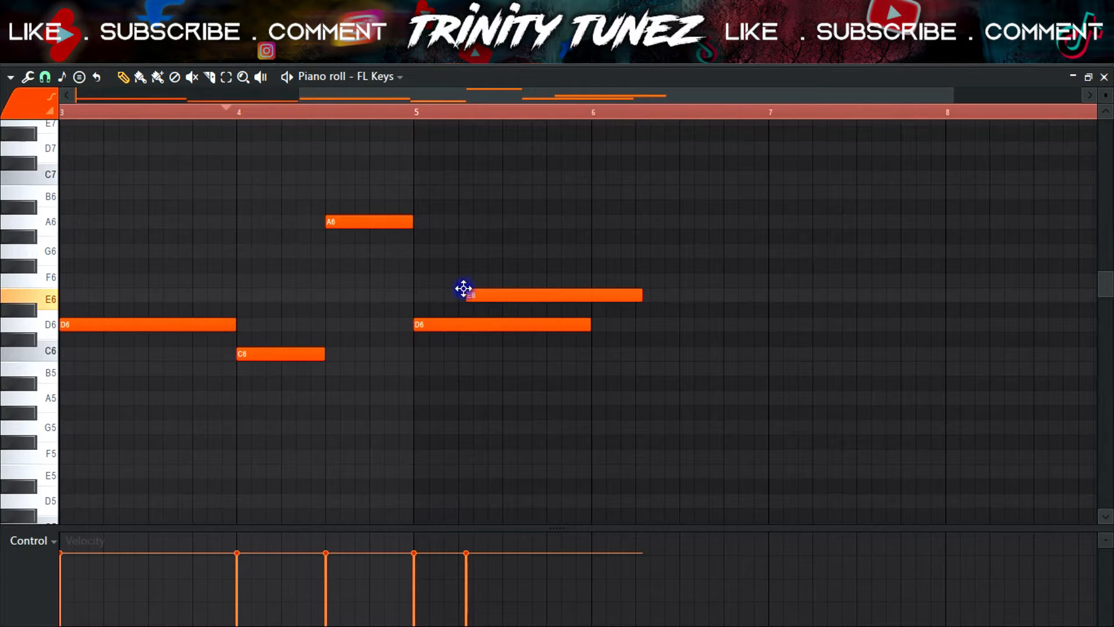
drag(456, 270, 463, 278)
key(space)
click(418, 116)
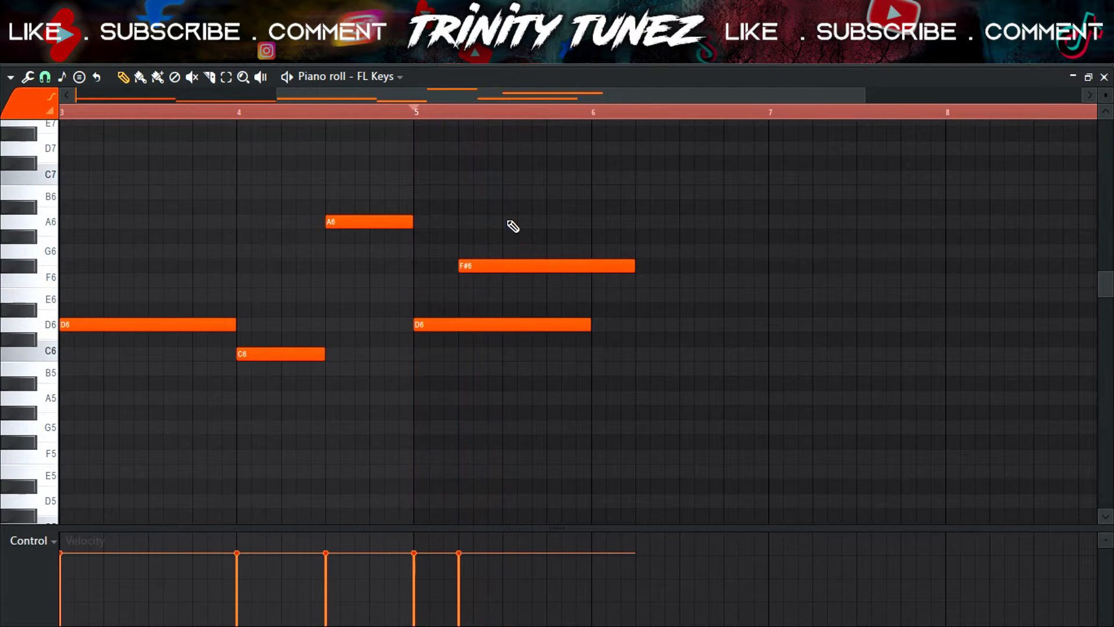
- Add B6 on beat 3 and A6 on beat 4 of bar 5, and trim that bar's notes to one beat each
drag(502, 199, 503, 184)
key(space)
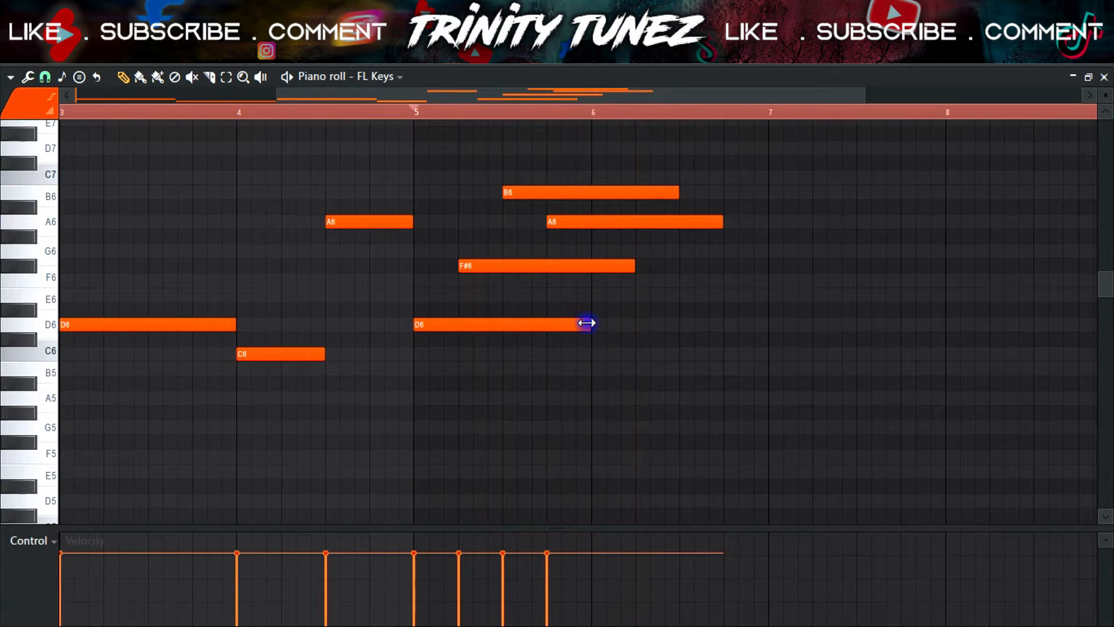
key(ctrl+z)
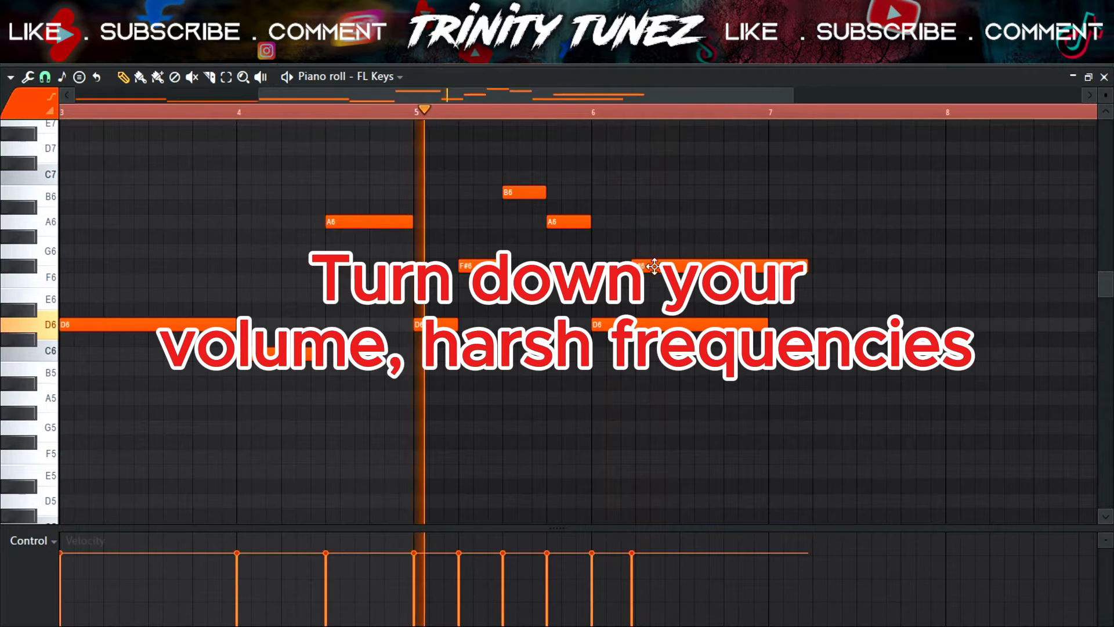
- Build the bar 6 run D6, F#6, B6, A6, trimming the first three notes and extending A6 to bar 8
drag(654, 267, 658, 267)
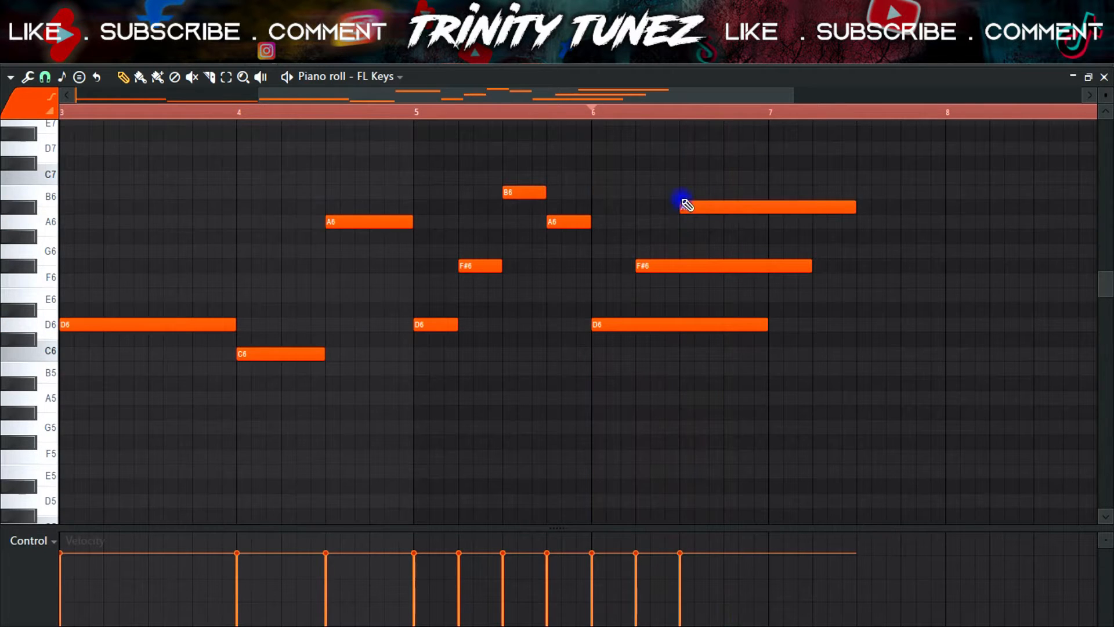
click(726, 225)
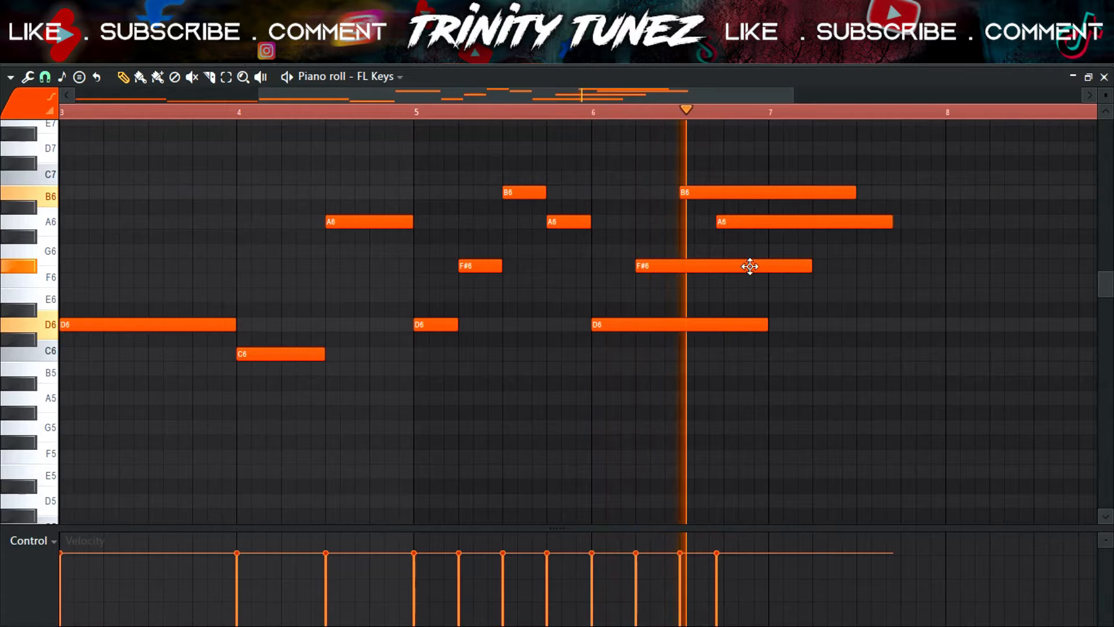
drag(742, 222, 739, 223)
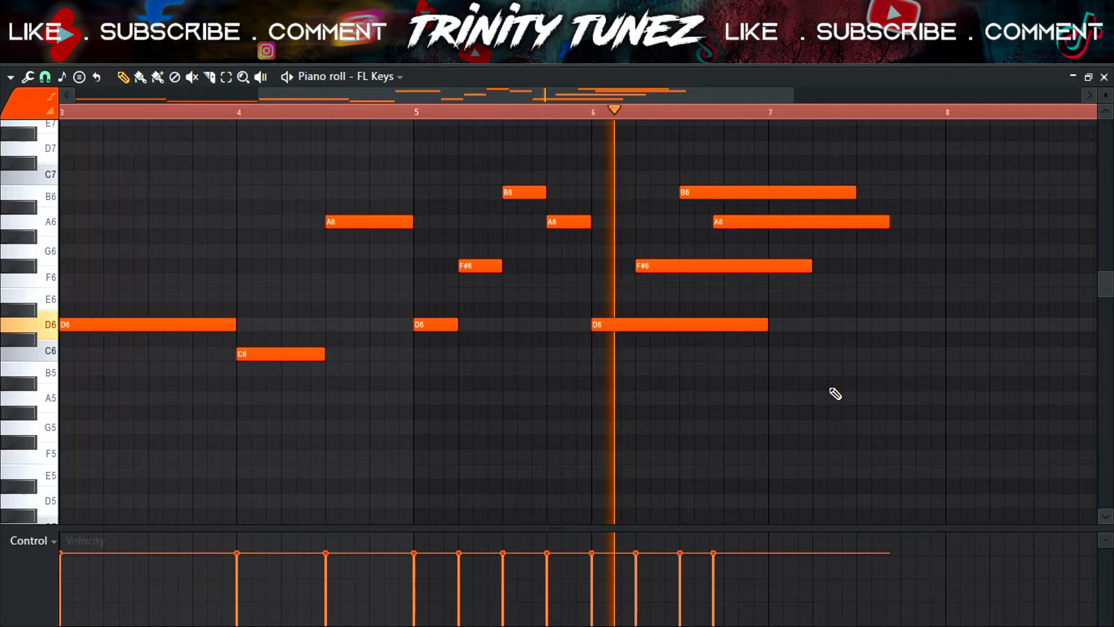
key(ctrl+z)
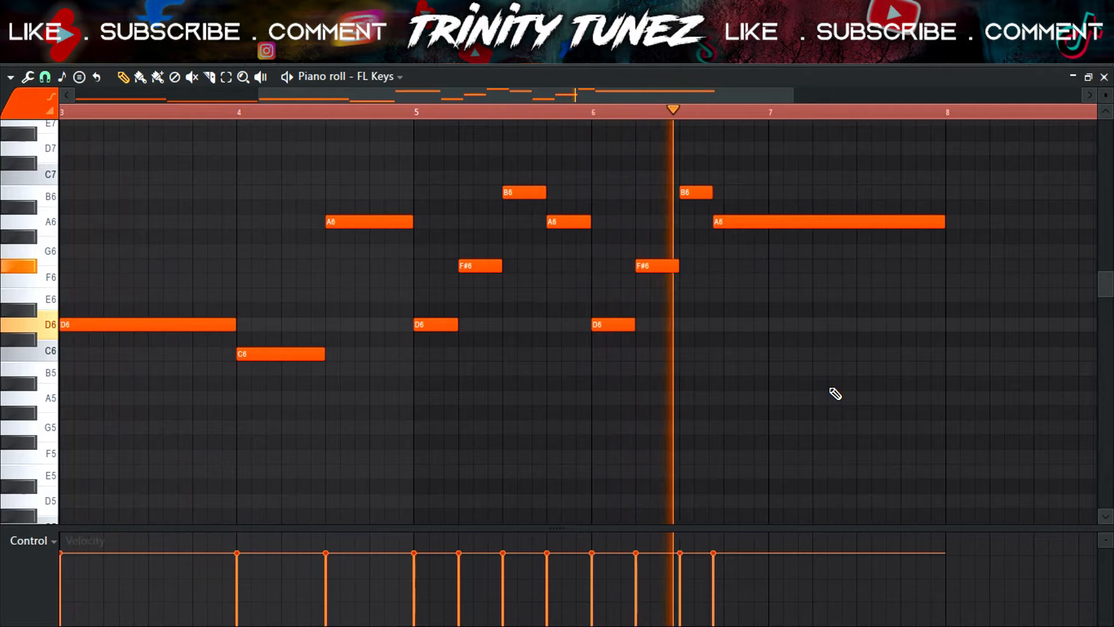
- Trim the bar 6 A6 to end at bar 7 and duplicate the bar 5–6 notes into bars 7 and 8
drag(628, 95, 705, 97)
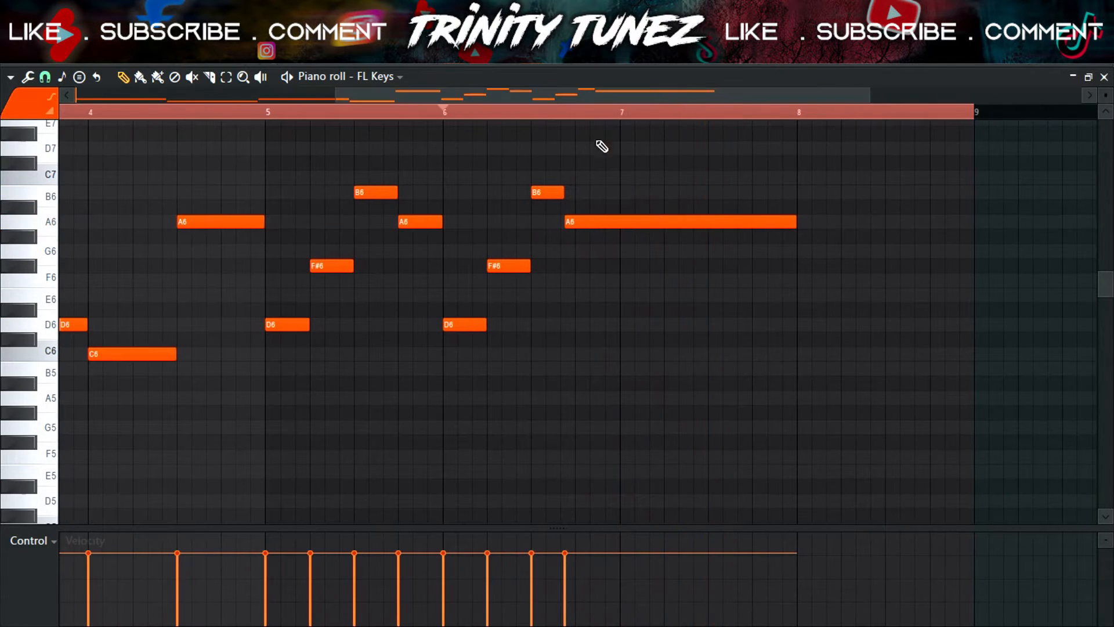
drag(798, 222, 615, 228)
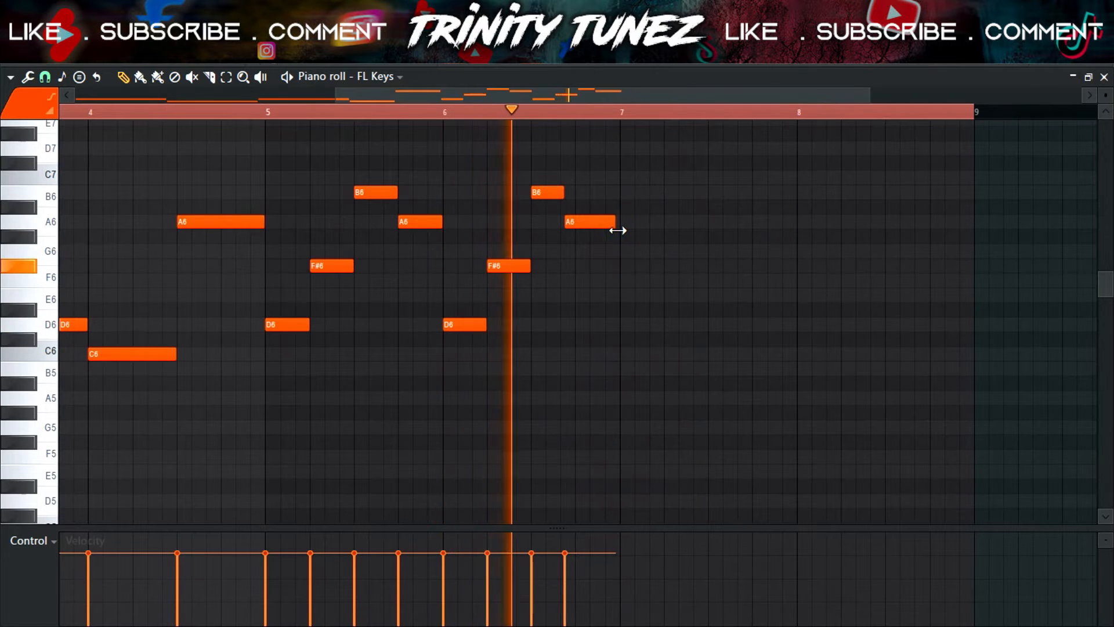
drag(623, 157, 636, 321)
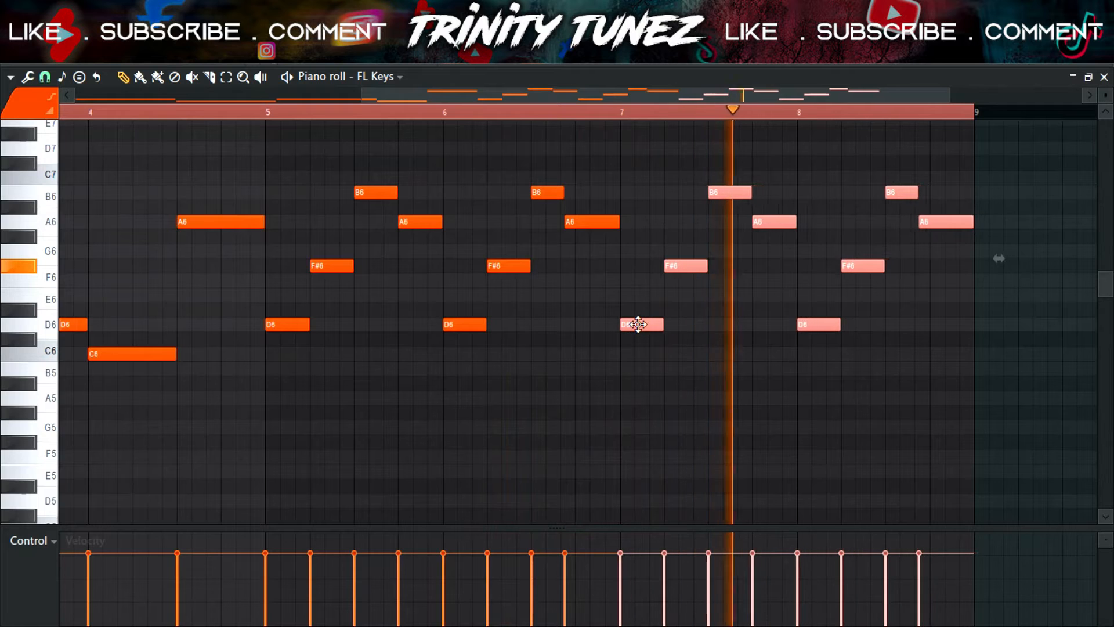
click(781, 264)
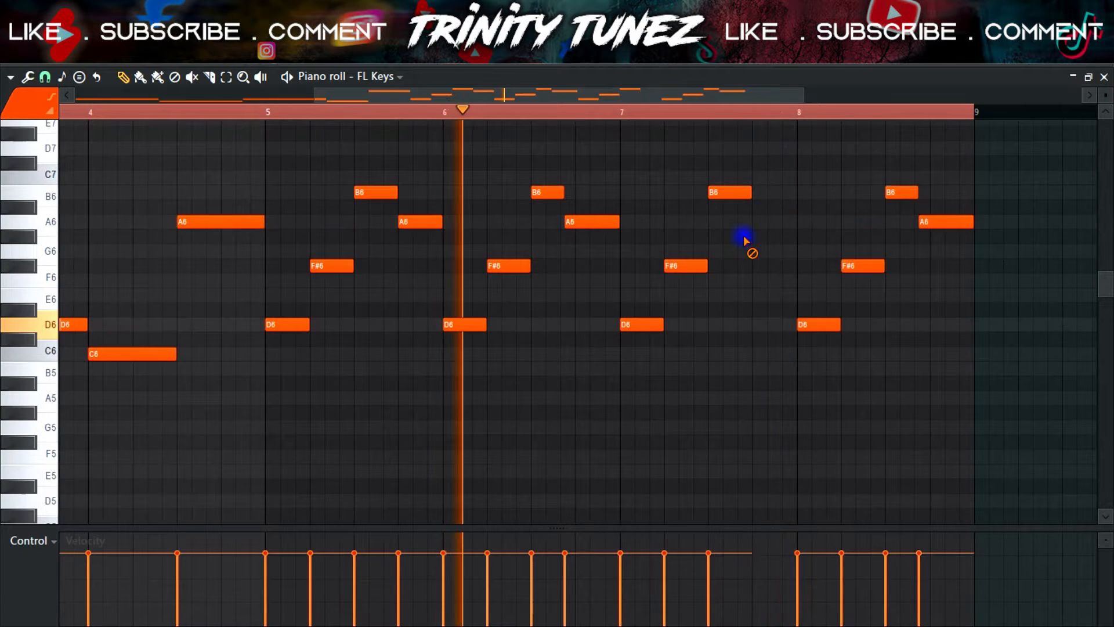
- Delete the duplicated notes in bar 7 and replace them with a copy of bar 6's D6, F#6, B6, A6 run
right_click(764, 223)
right_click(726, 192)
right_click(686, 266)
drag(962, 164, 632, 319)
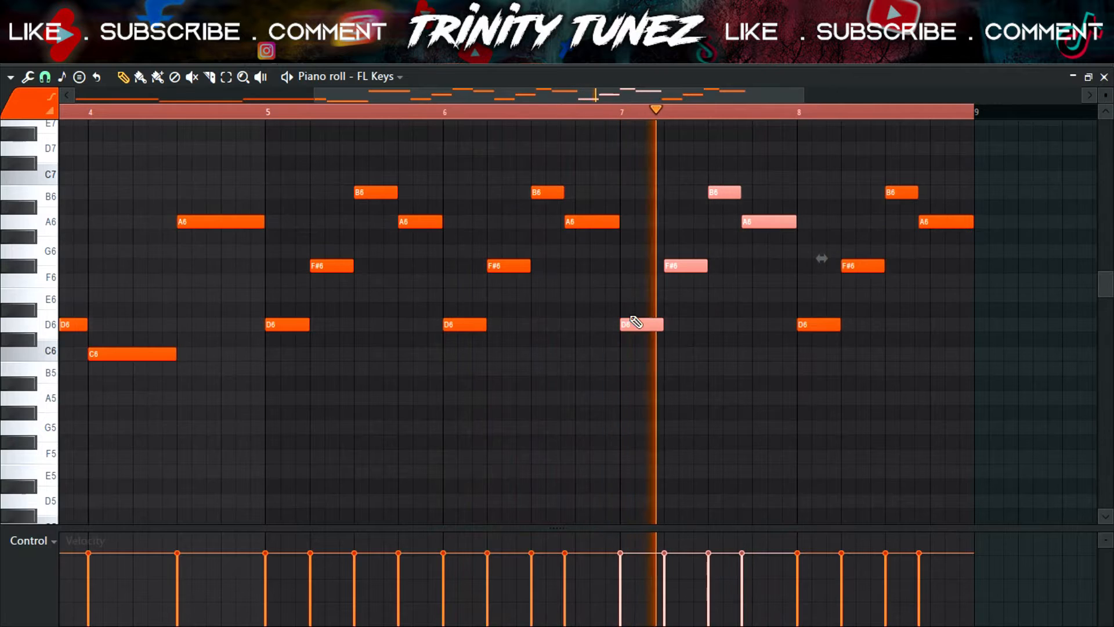
click(778, 325)
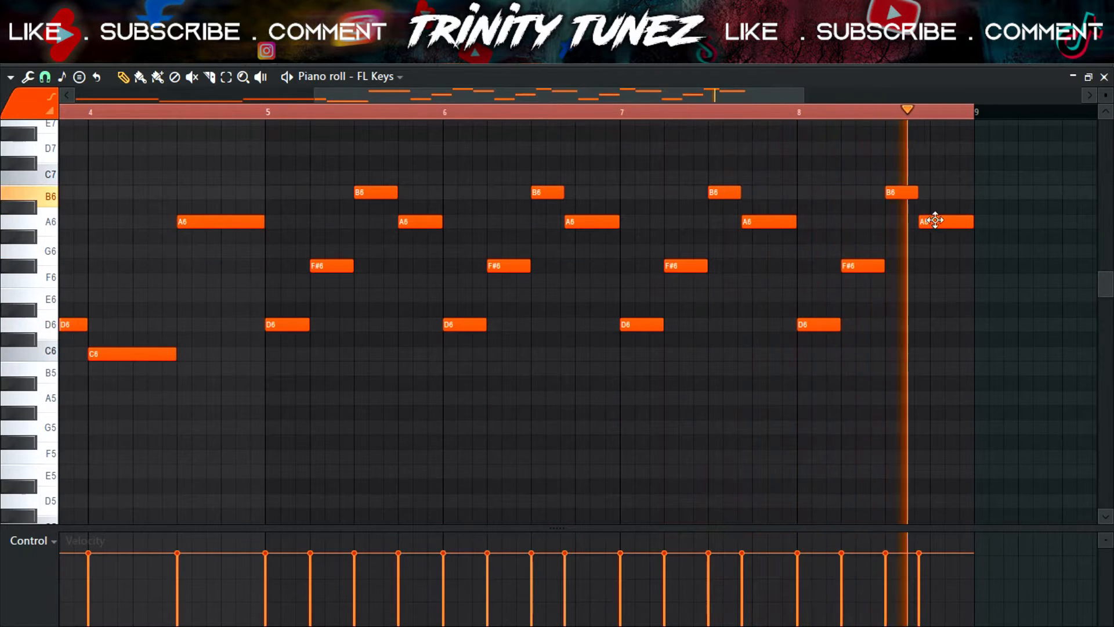
- In bar 8, shorten A6 to start on beat 4, lengthen B6 to meet it, and clear the time selection
drag(939, 221, 974, 224)
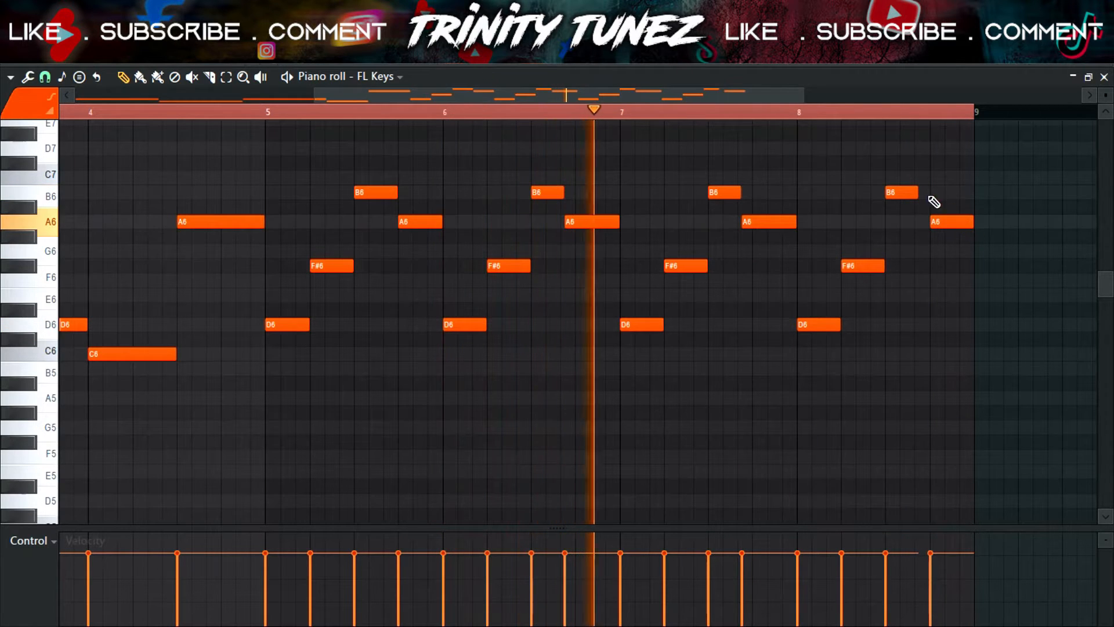
drag(919, 192, 930, 192)
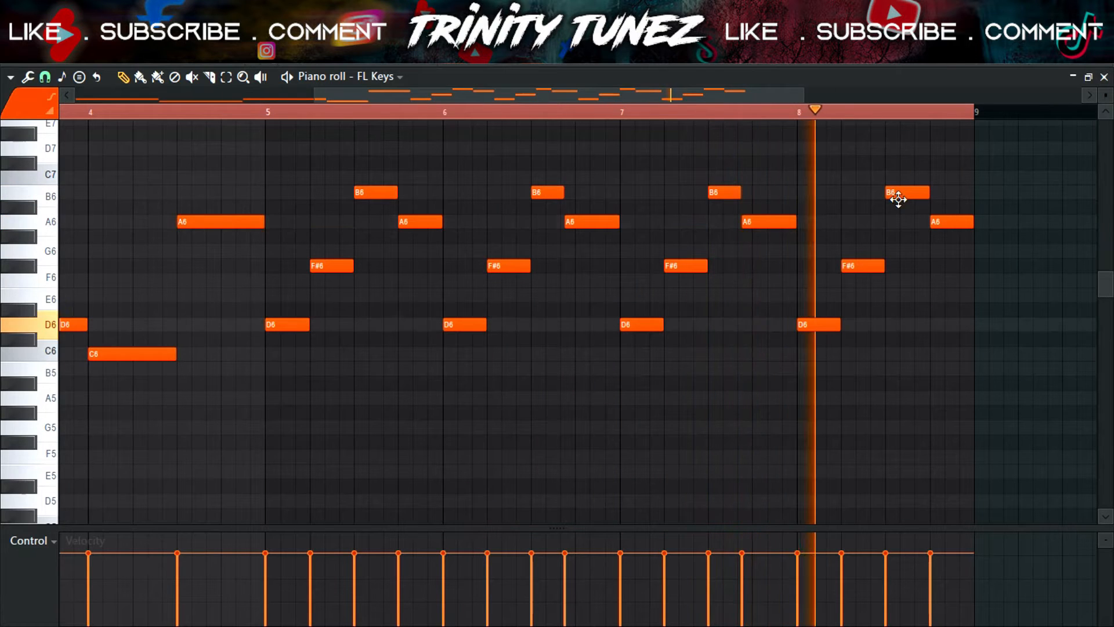
key(ctrl+d)
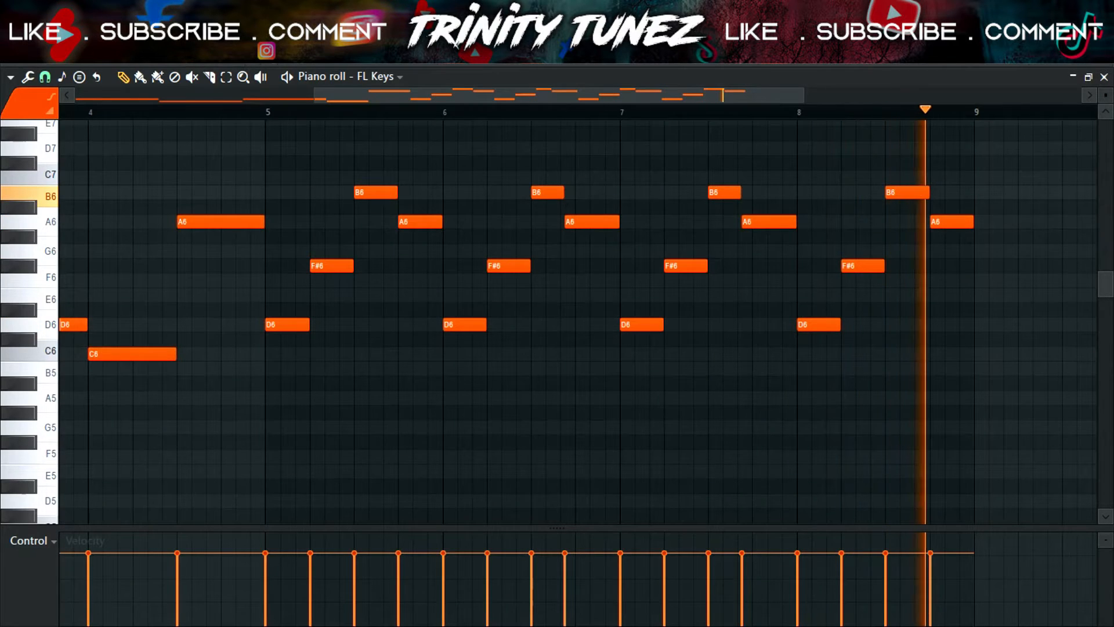
- Extend the Pattern 1 clip on Track 2 to bar 13 in the playlist and reopen its piano roll
key(F5)
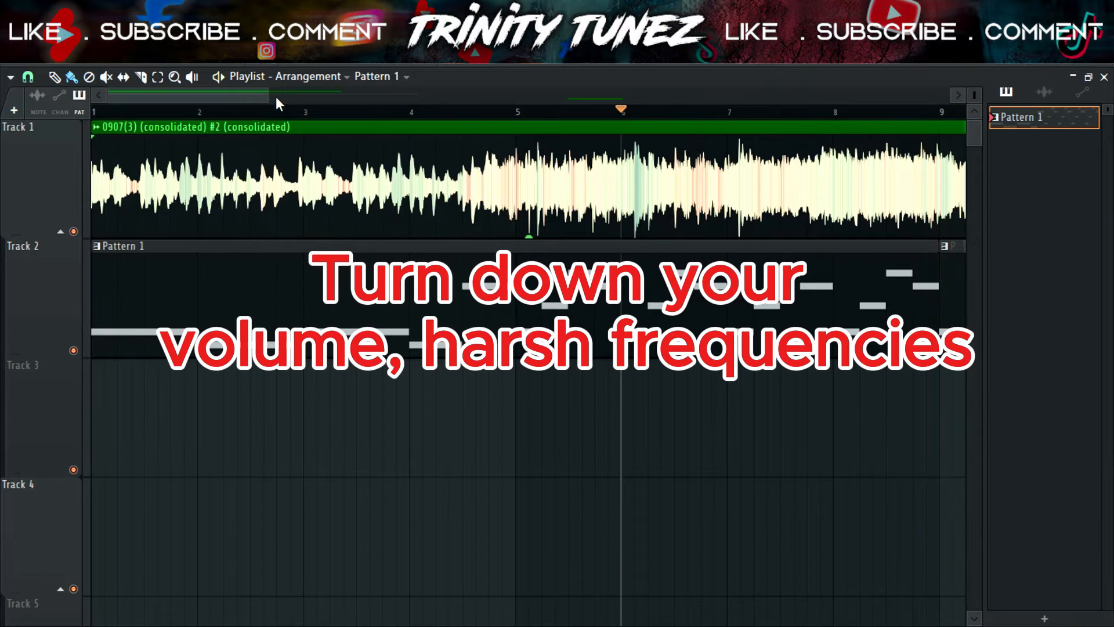
scroll(522, 180, down, 4)
drag(562, 249, 788, 263)
double_click(637, 291)
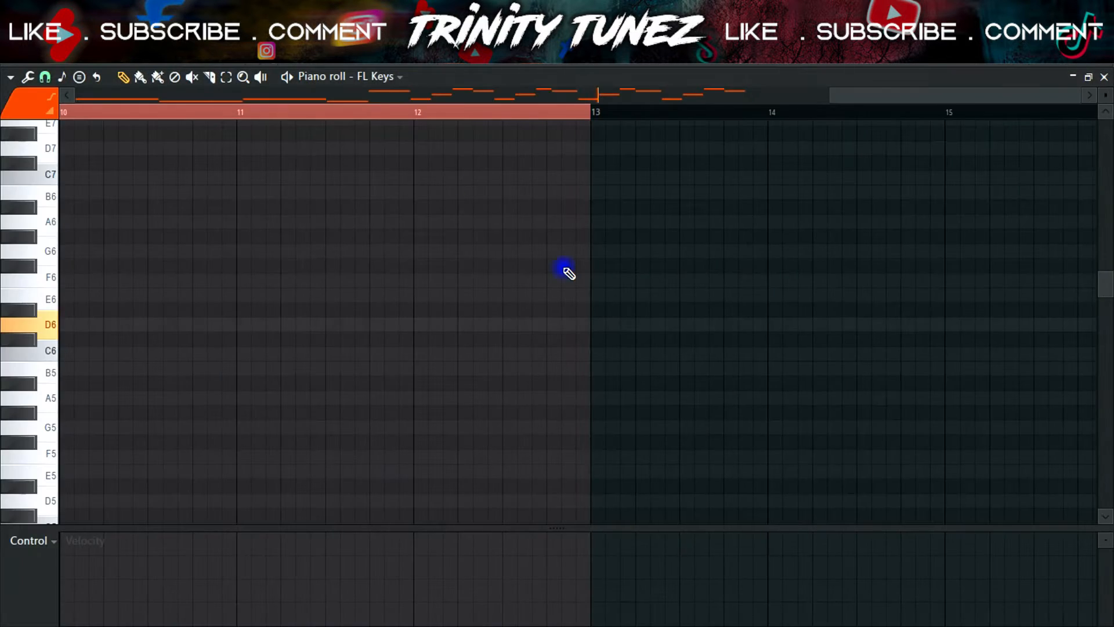
- Add a full-bar G6 at bar 9 and a full-bar F#6 at bar 10, removing the trial F6
drag(786, 95, 446, 111)
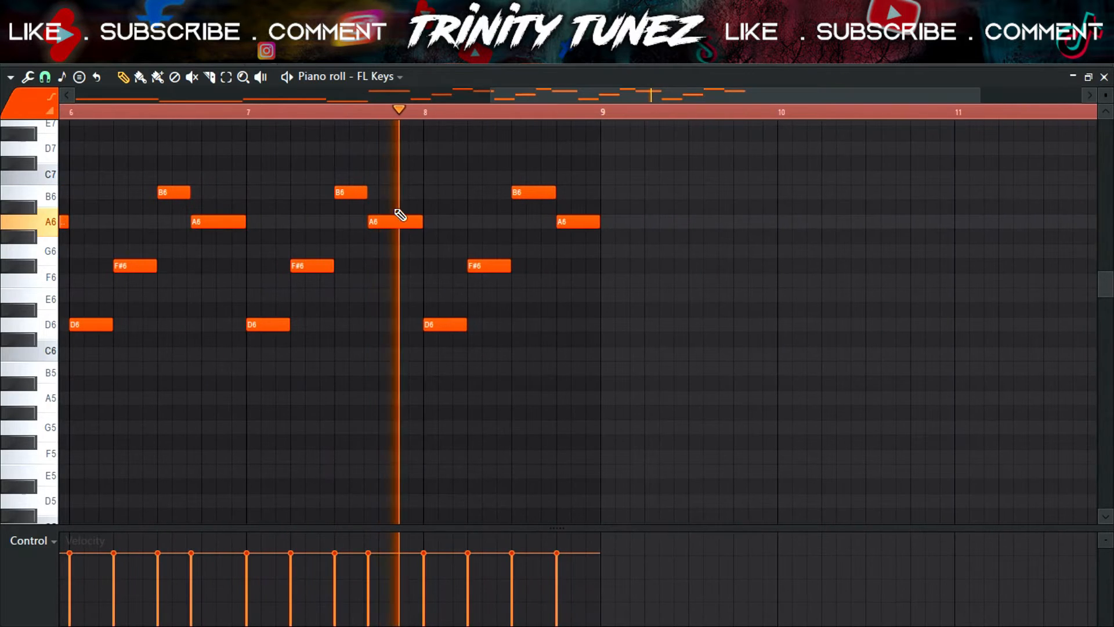
click(531, 113)
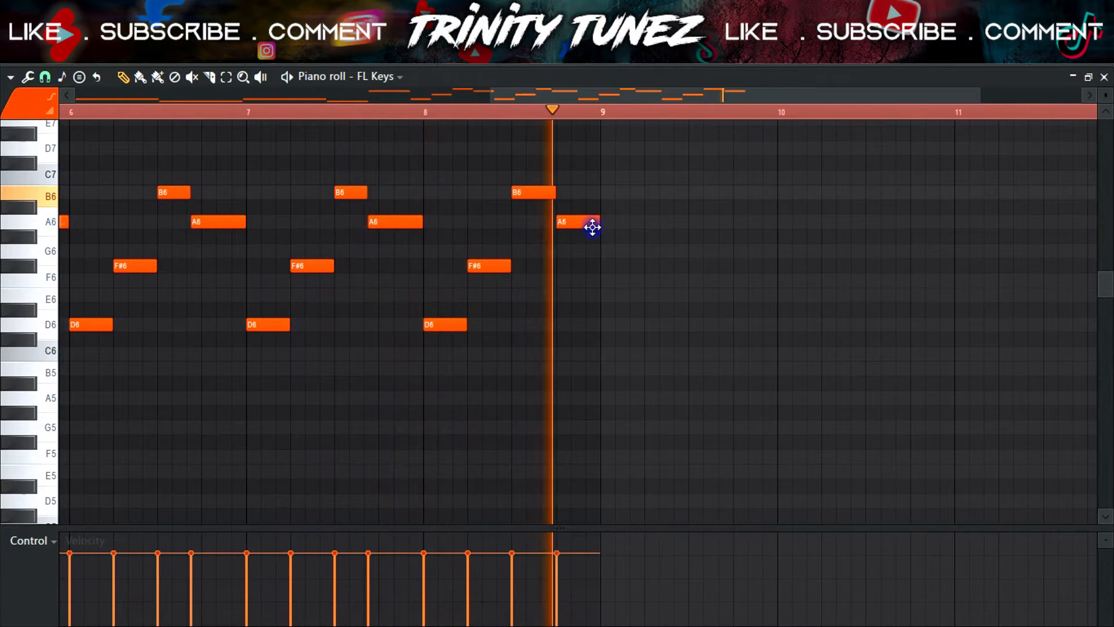
key(space)
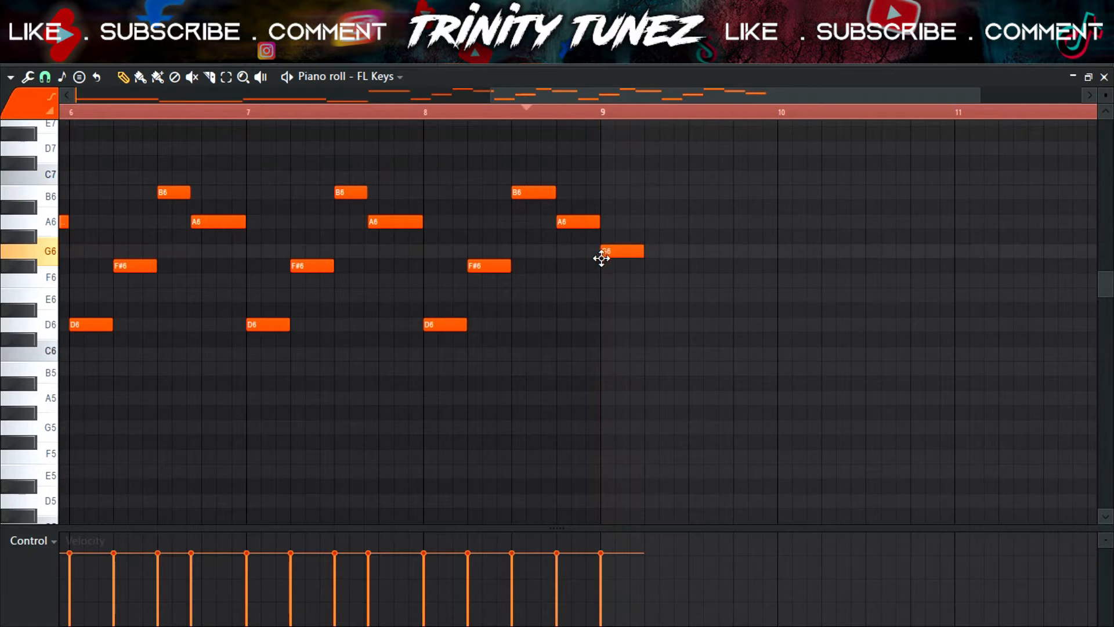
key(space)
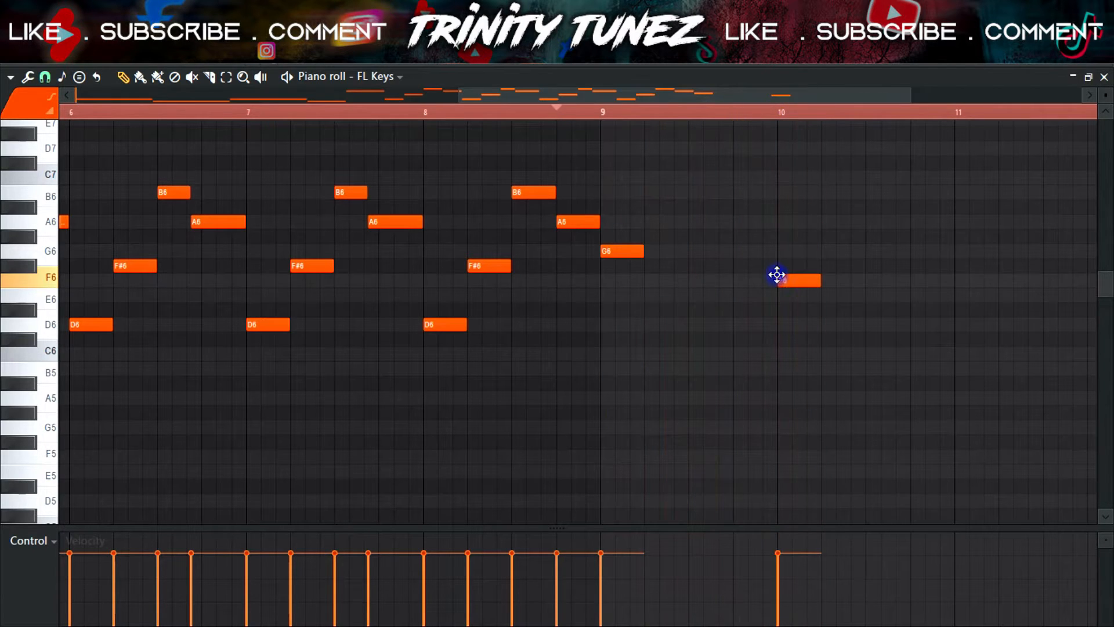
right_click(786, 276)
key(ctrl+l)
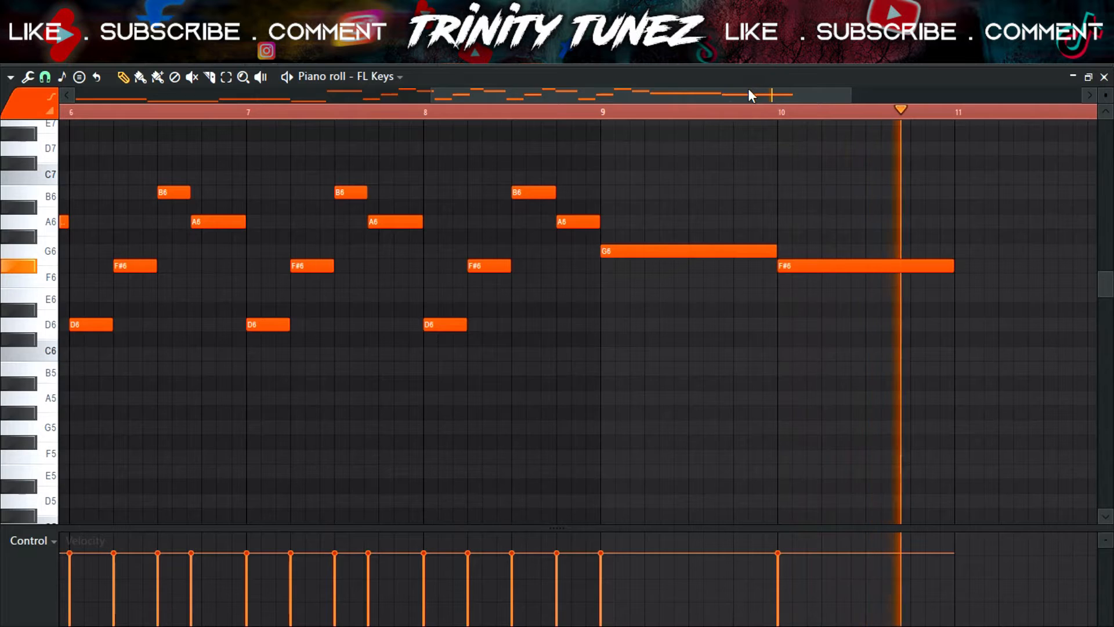
- Add a full-bar E6 at bar 11 and a full-bar A6 at bar 12, checking them against playback
scroll(851, 96, right, 3)
key(space)
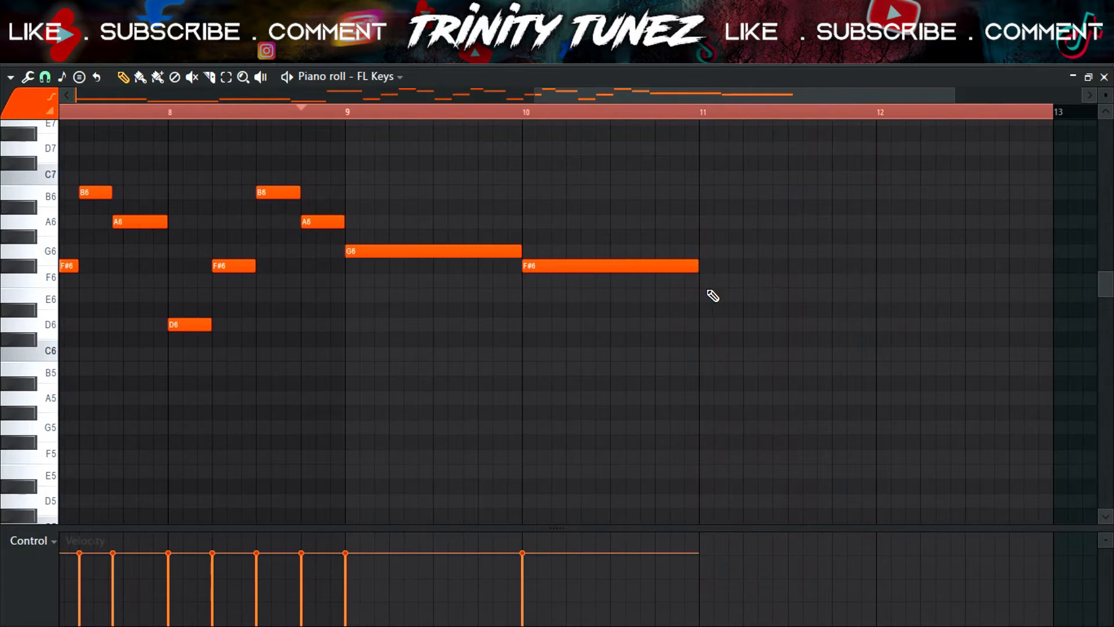
key(space)
click(701, 298)
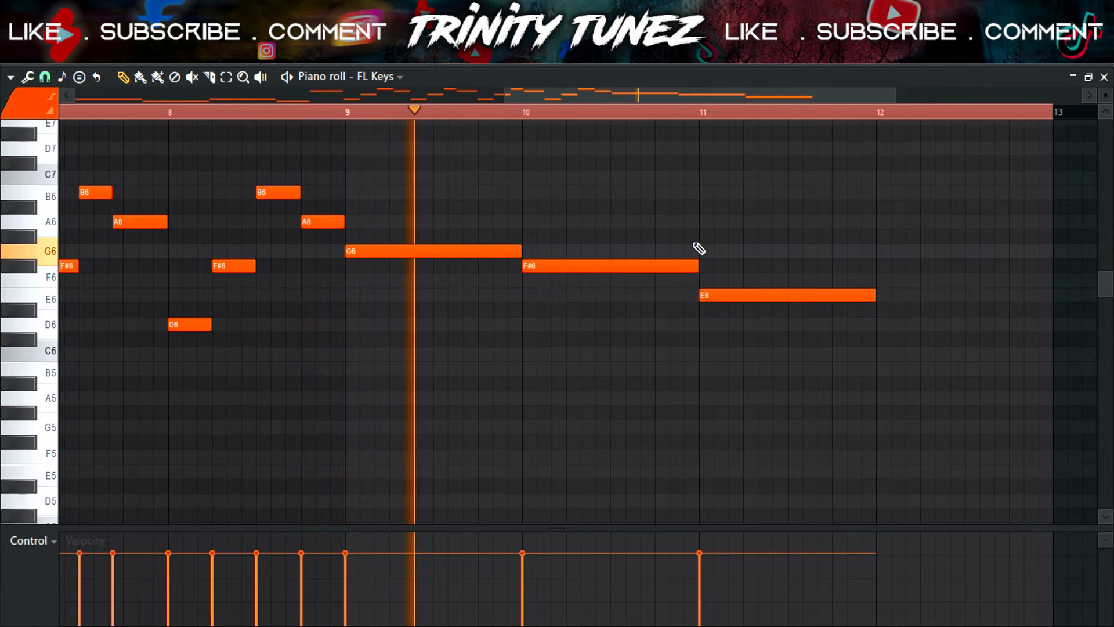
click(683, 112)
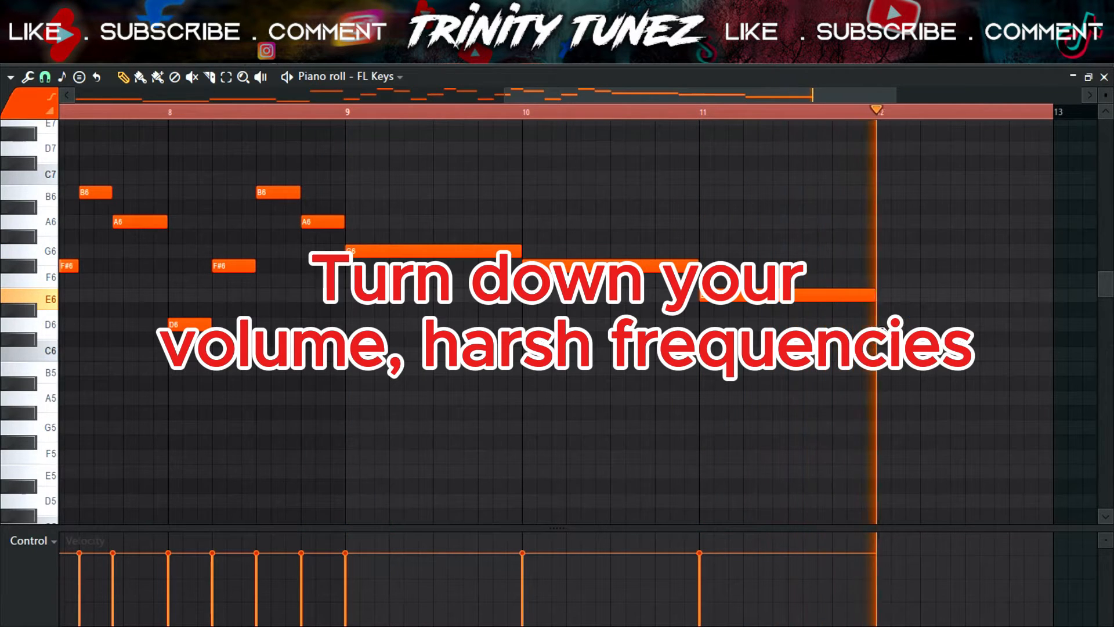
click(878, 293)
key(space)
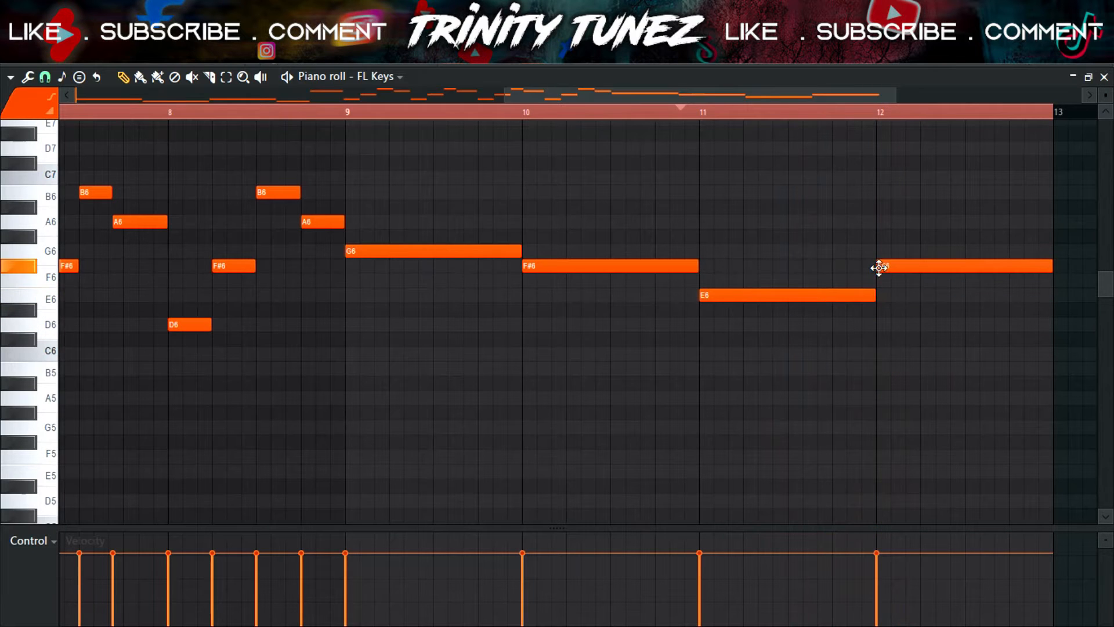
key(space)
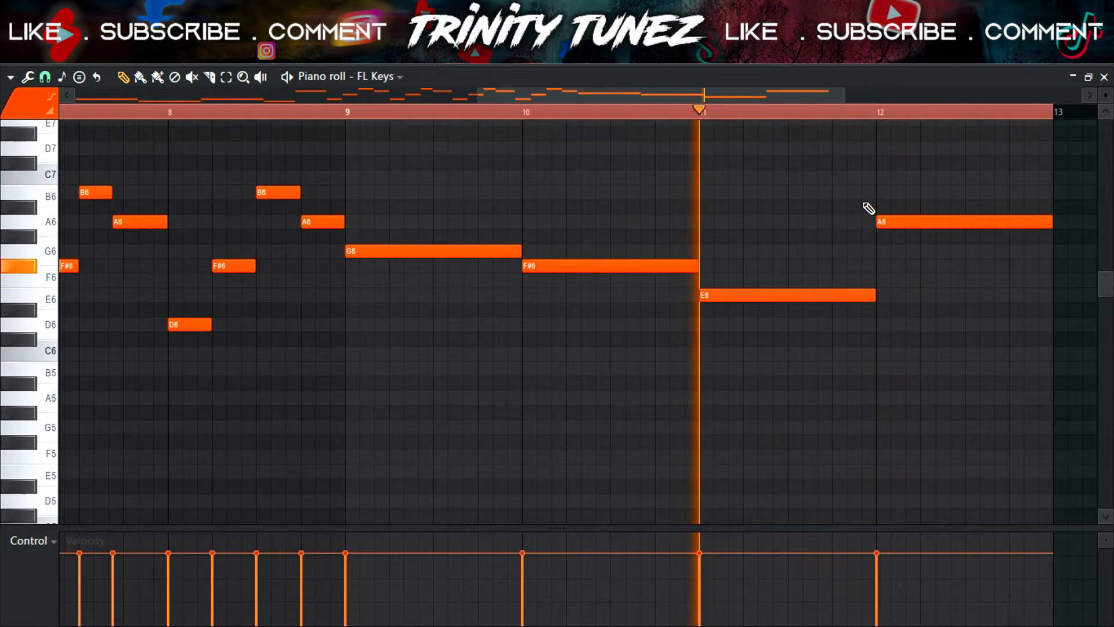
- Transpose all FL Keys notes in Pattern 1 down four octaves
key(ctrl+Down)
key(ctrl+Down)
key(ctrl+Down)
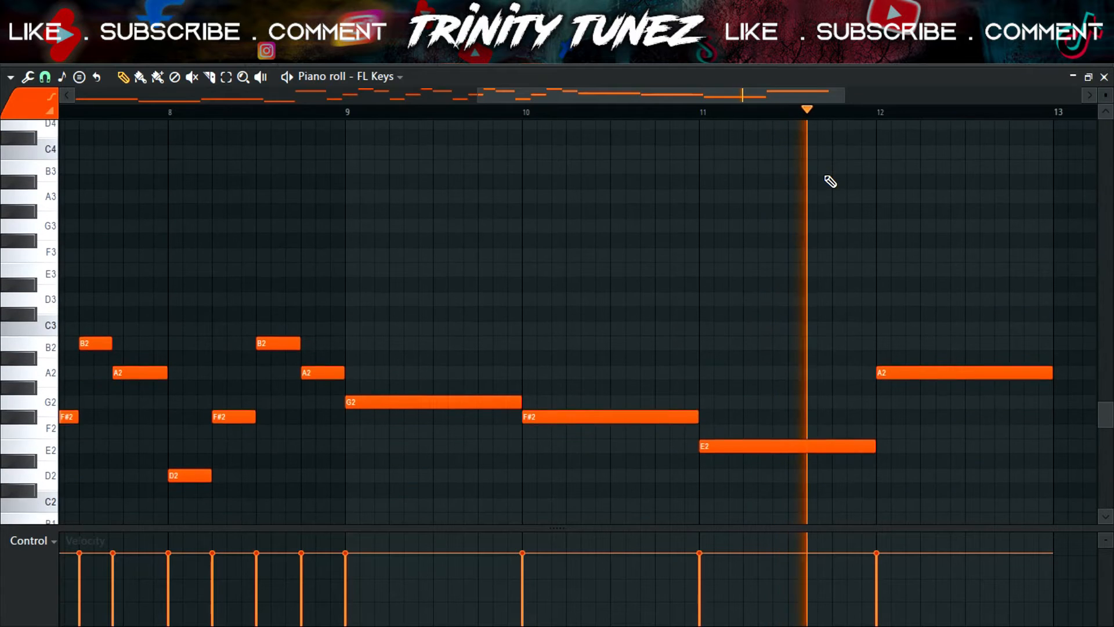
- Inspect the channel settings of the consolidated 0907(3) clip on Track 1 and play the arrangement from the start
key(F5)
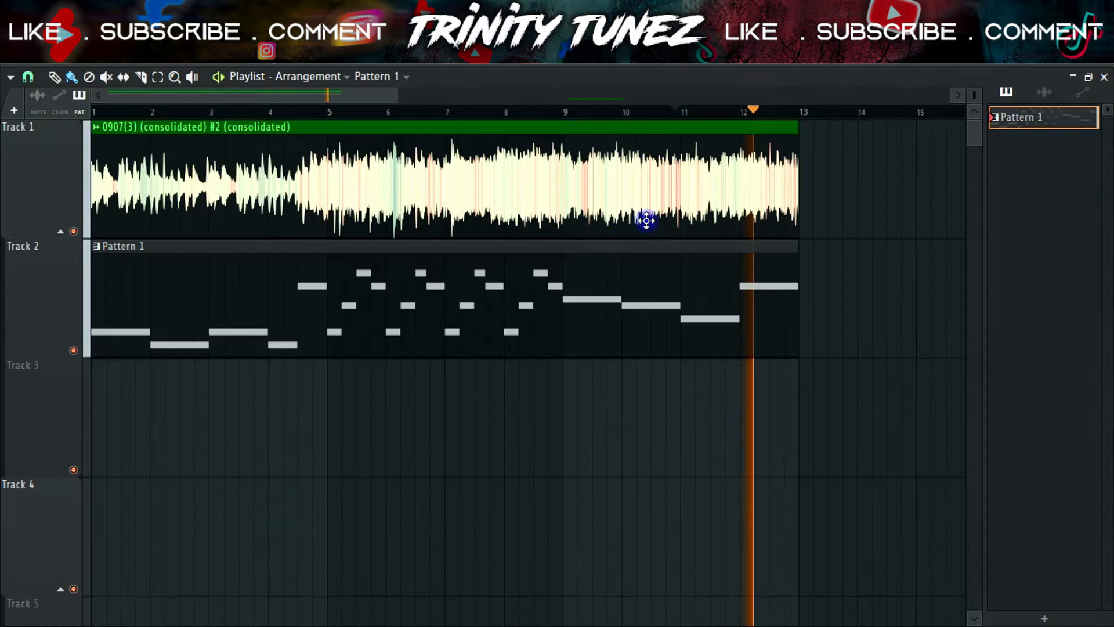
double_click(517, 211)
drag(349, 262, 365, 267)
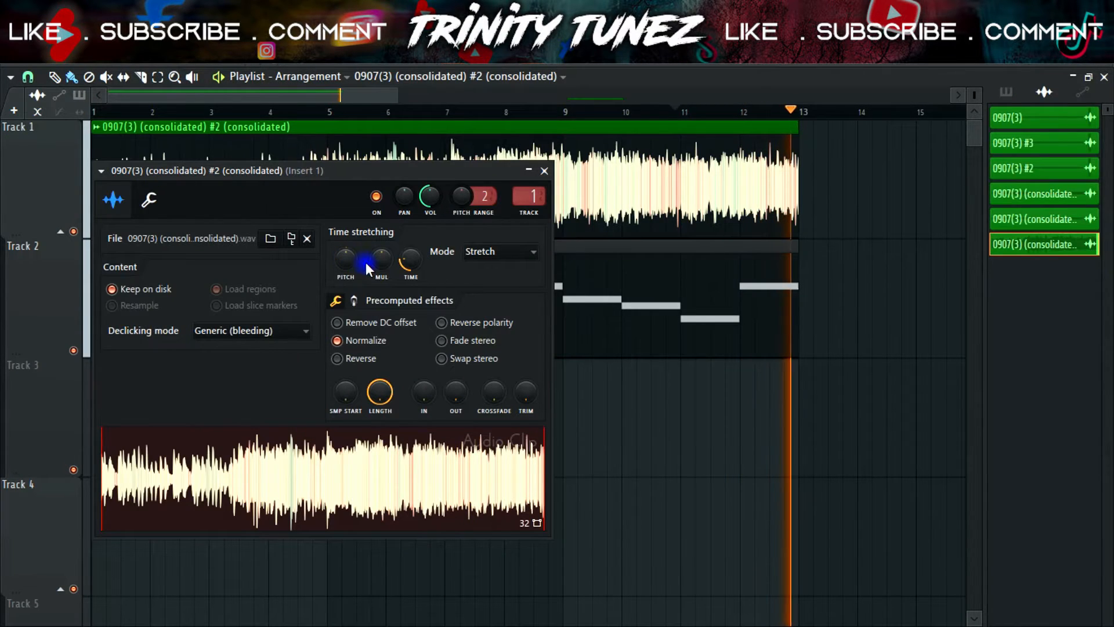
click(544, 170)
key(space)
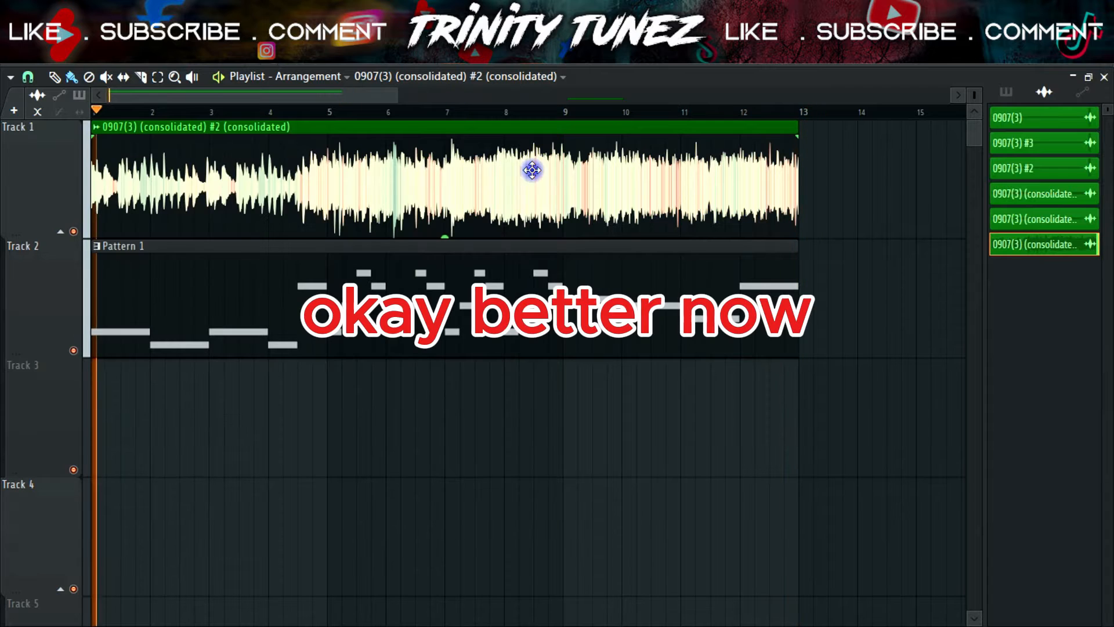
- Check the FL Keys channel in the channel rack's Unsorted group and return to the playlist
key(F6)
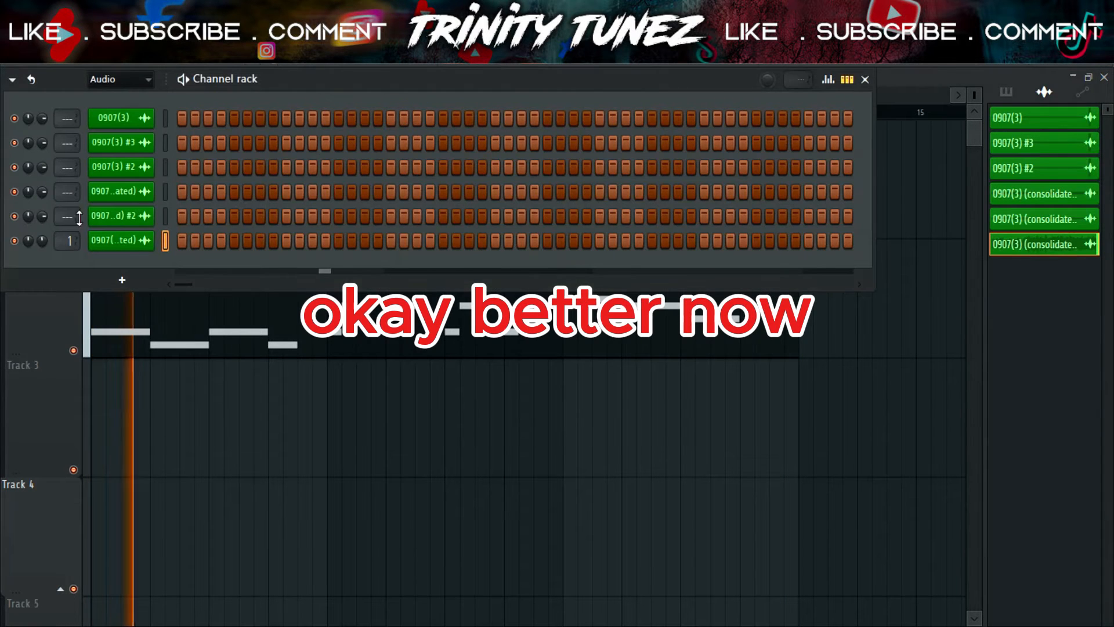
click(120, 86)
click(109, 134)
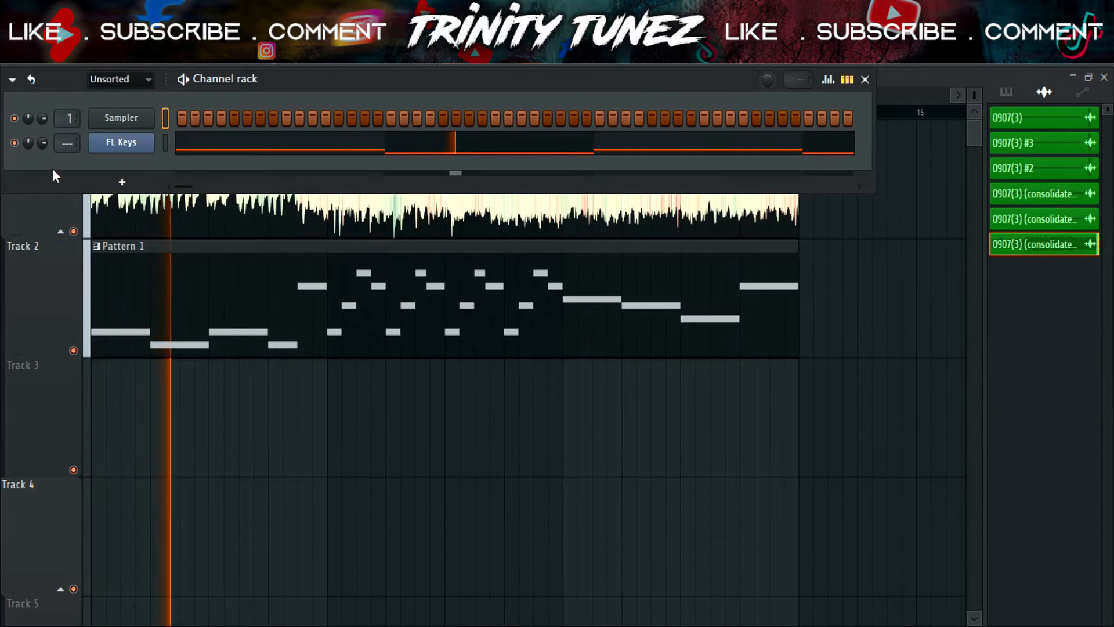
click(346, 415)
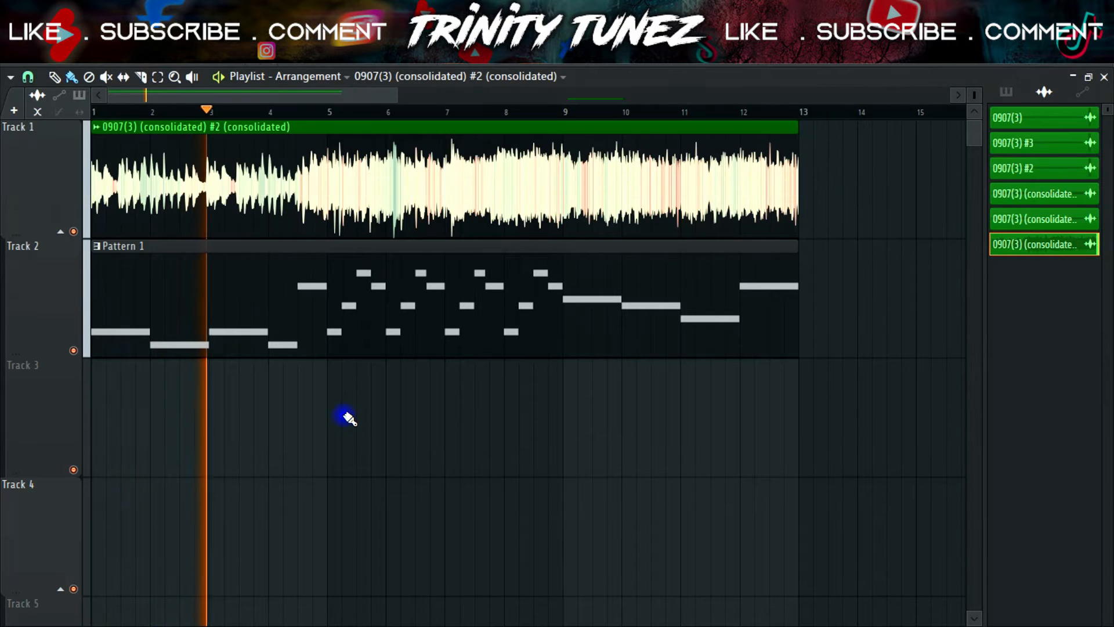
- Reopen Pattern 1's piano roll and transpose all its notes up one octave
drag(395, 101, 267, 100)
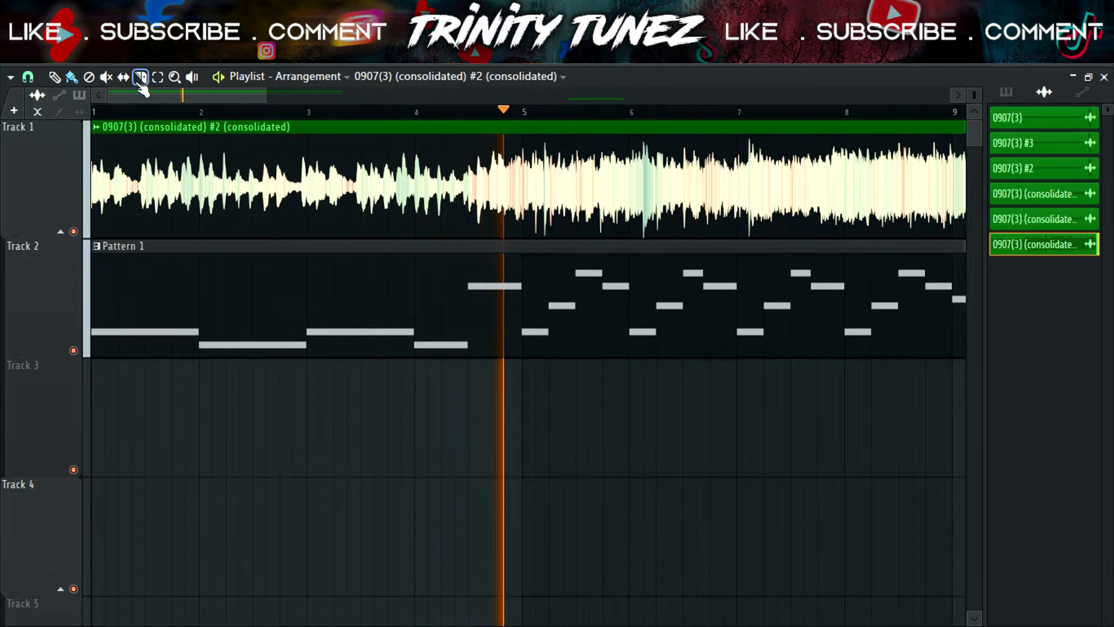
double_click(540, 337)
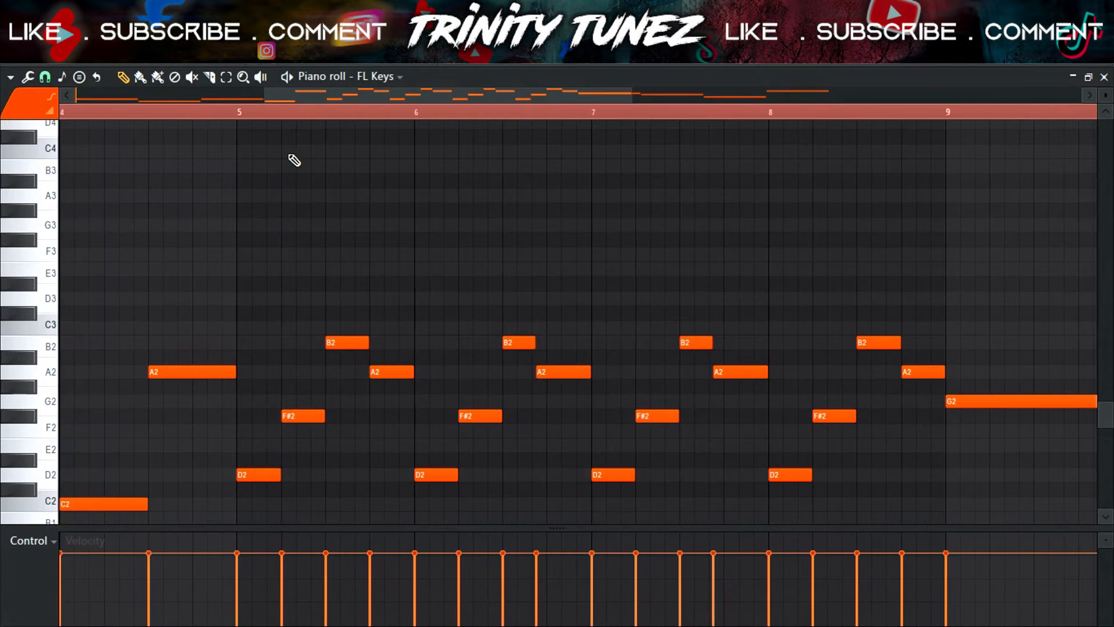
drag(414, 97, 228, 98)
scroll(520, 263, down, 5)
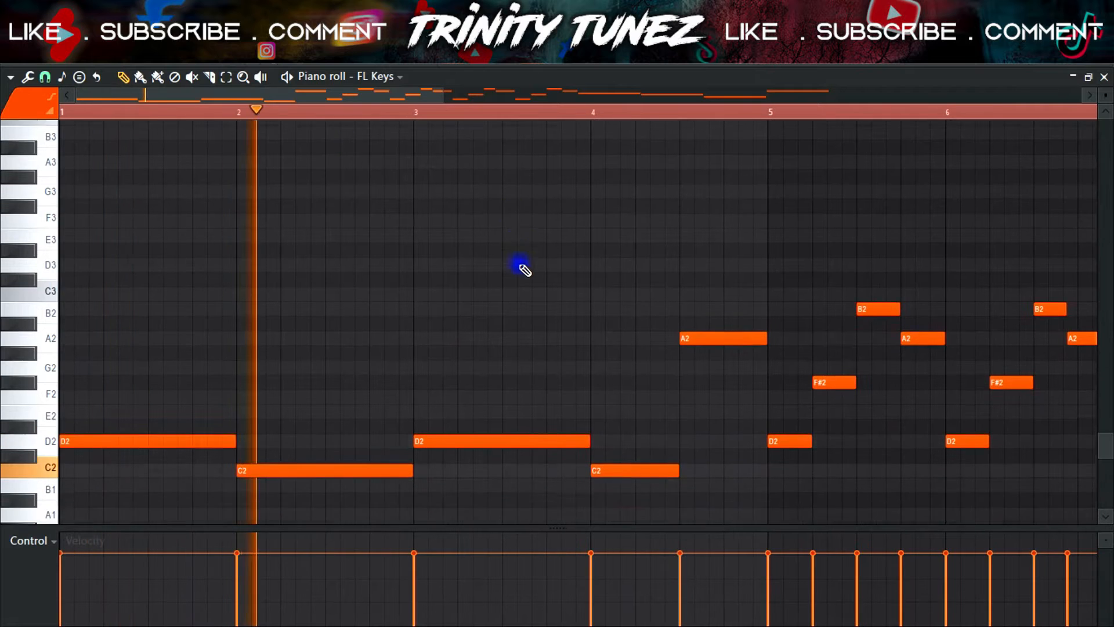
key(r)
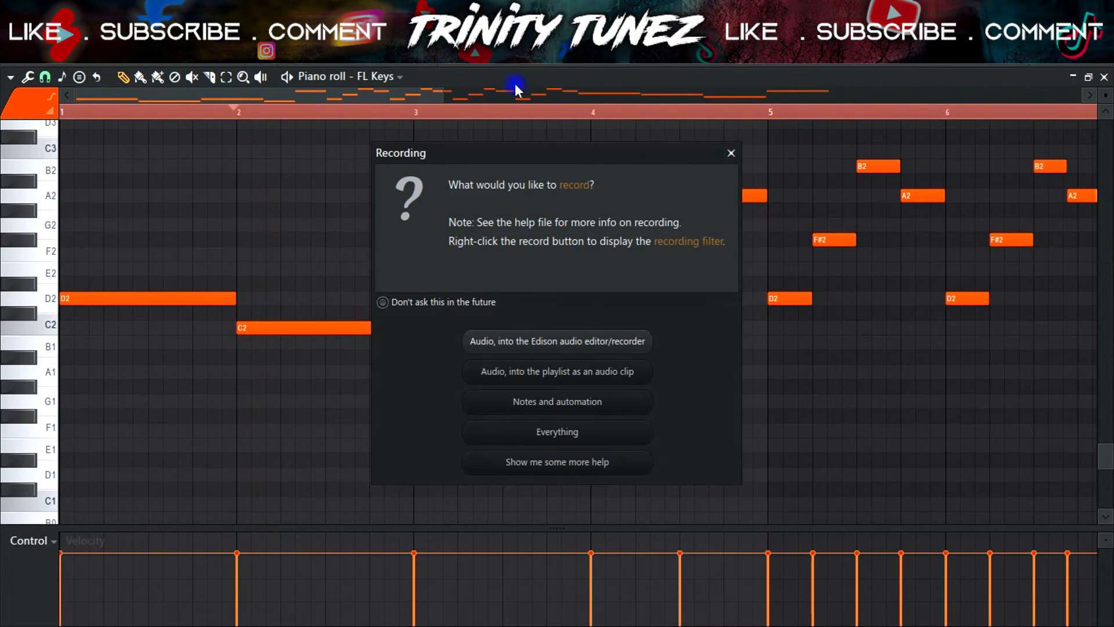
click(731, 153)
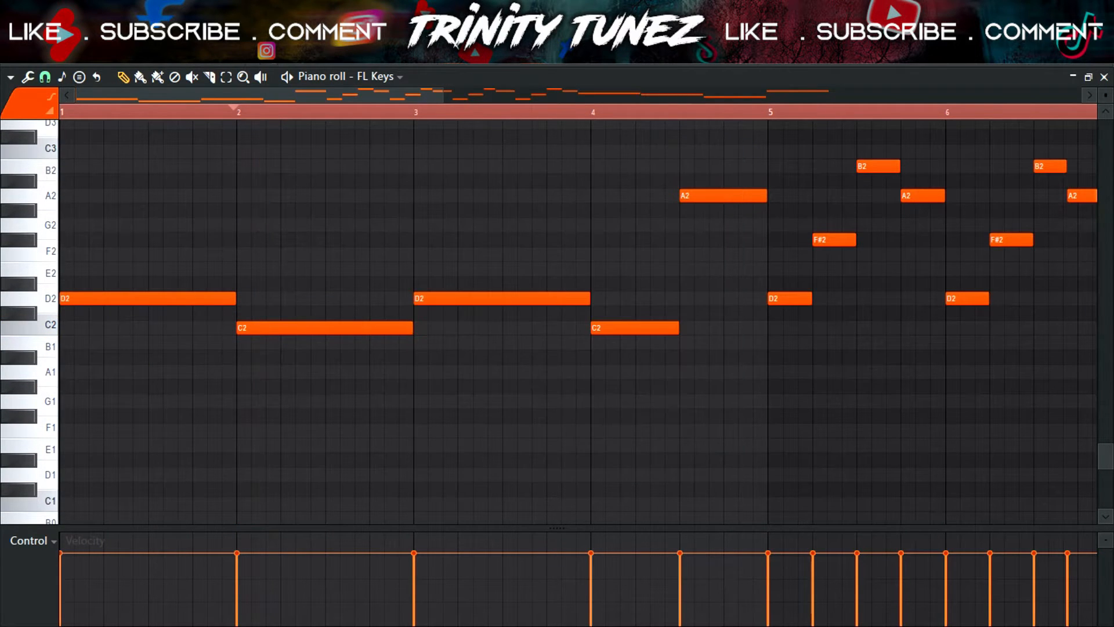
key(ctrl+Up)
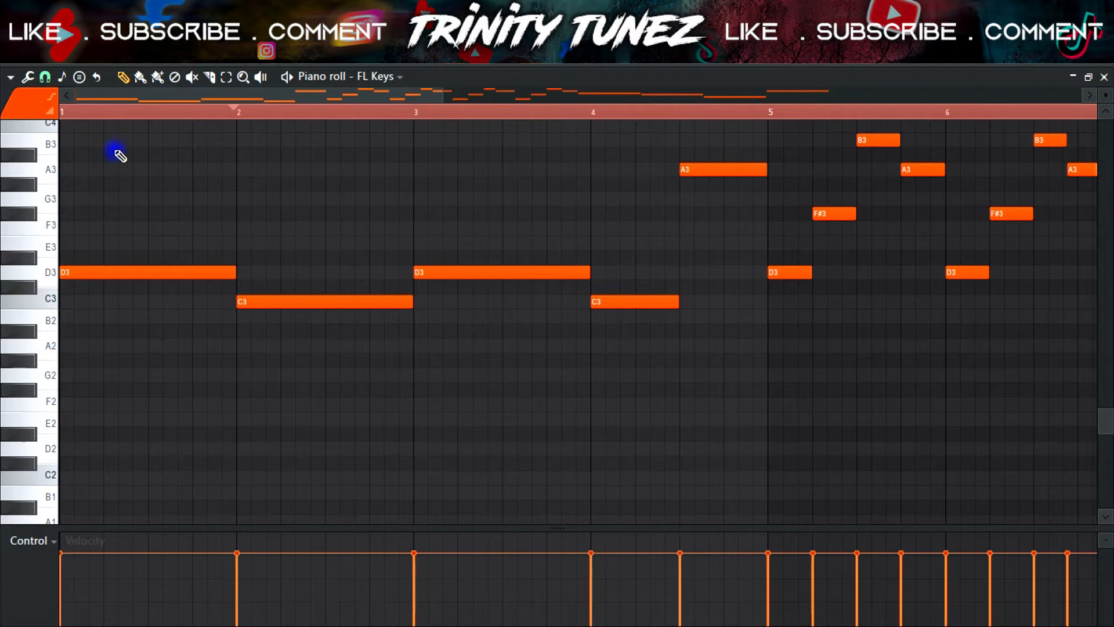
- Set the piano roll's scale highlighting root to D for the Major (Ionian) scale
click(10, 77)
mouse_move(37, 170)
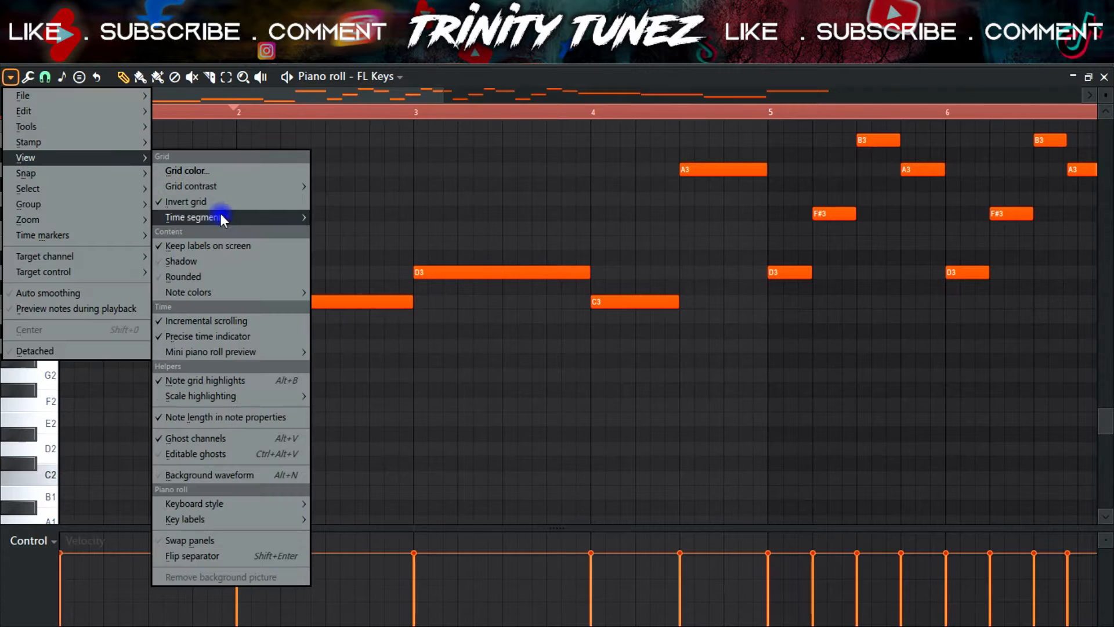
mouse_move(244, 398)
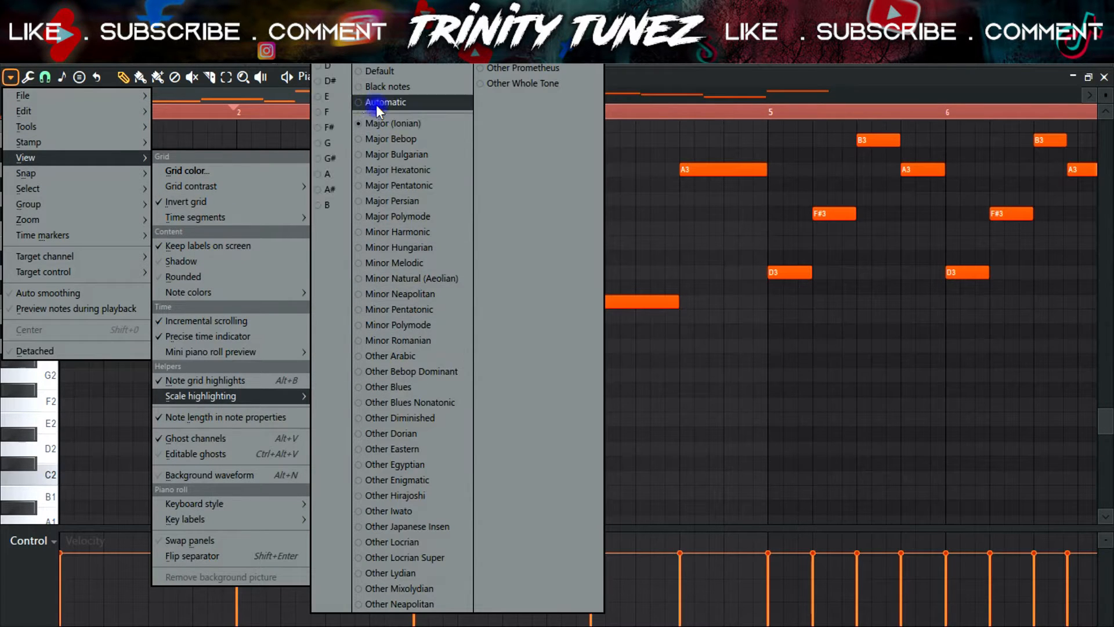
click(328, 65)
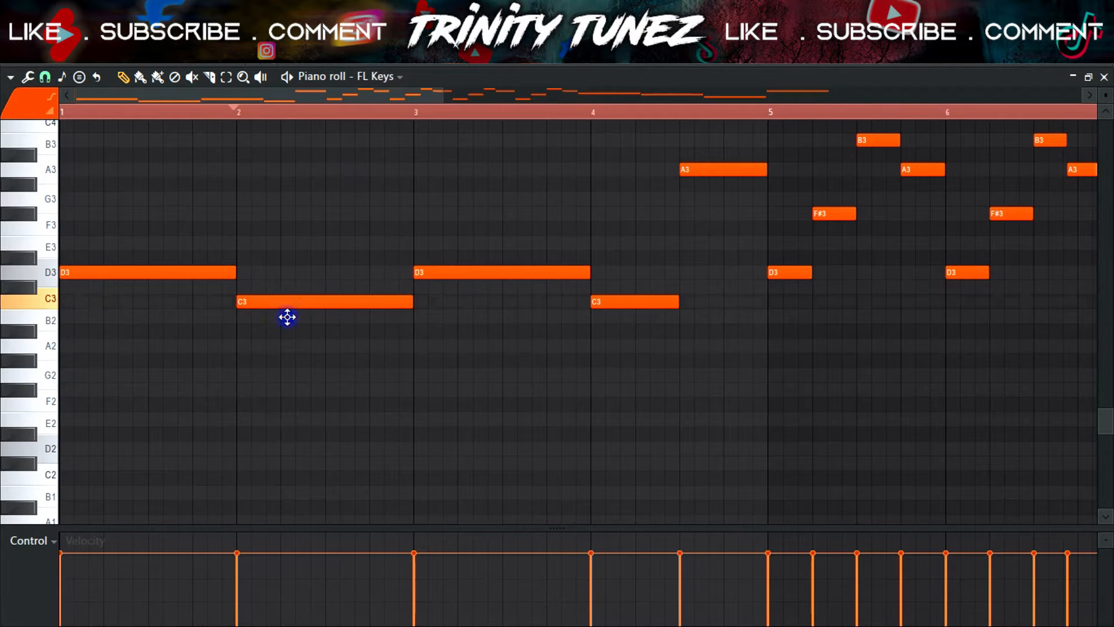
- Replace the bar 2 C3 note with a full-bar G2 note and lower the bar 4 C3 note to A2
drag(288, 309, 287, 317)
key(space)
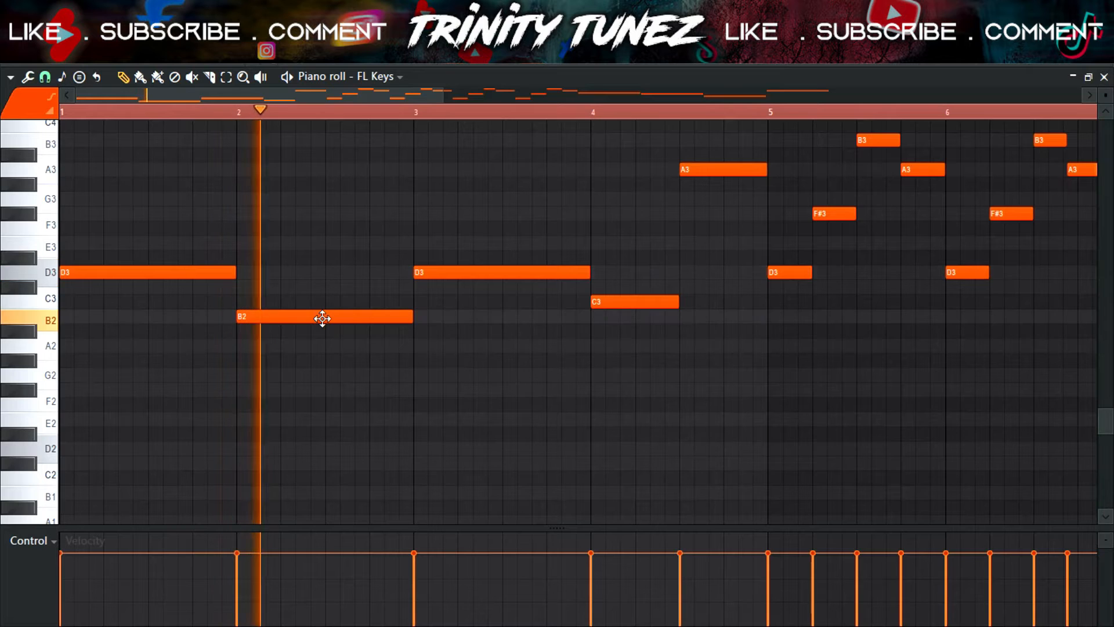
click(231, 343)
drag(237, 344, 238, 380)
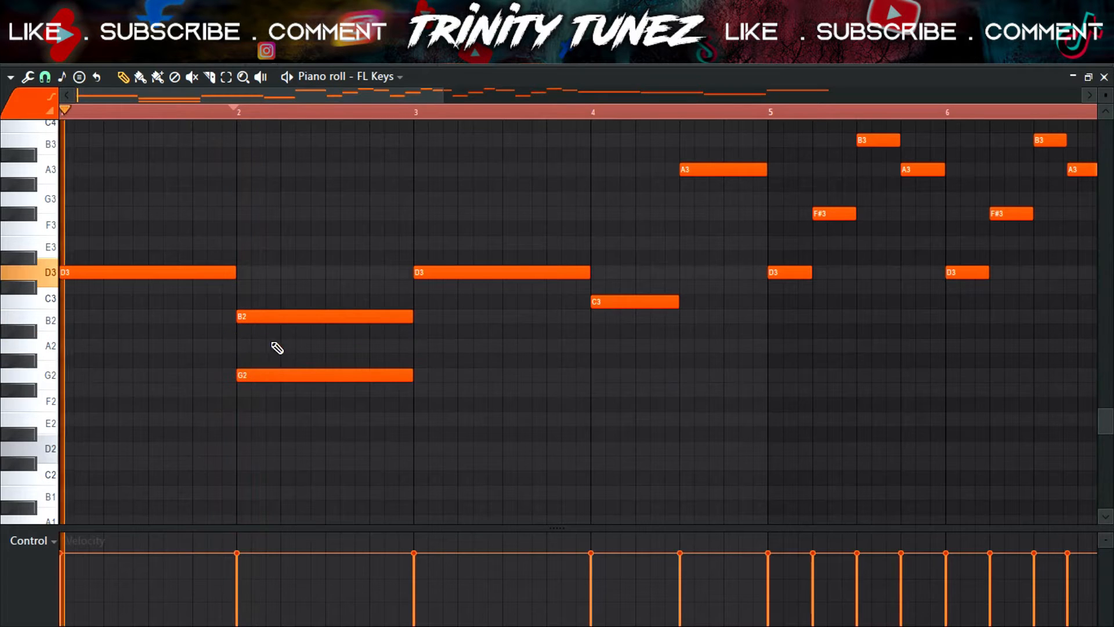
right_click(270, 316)
key(space)
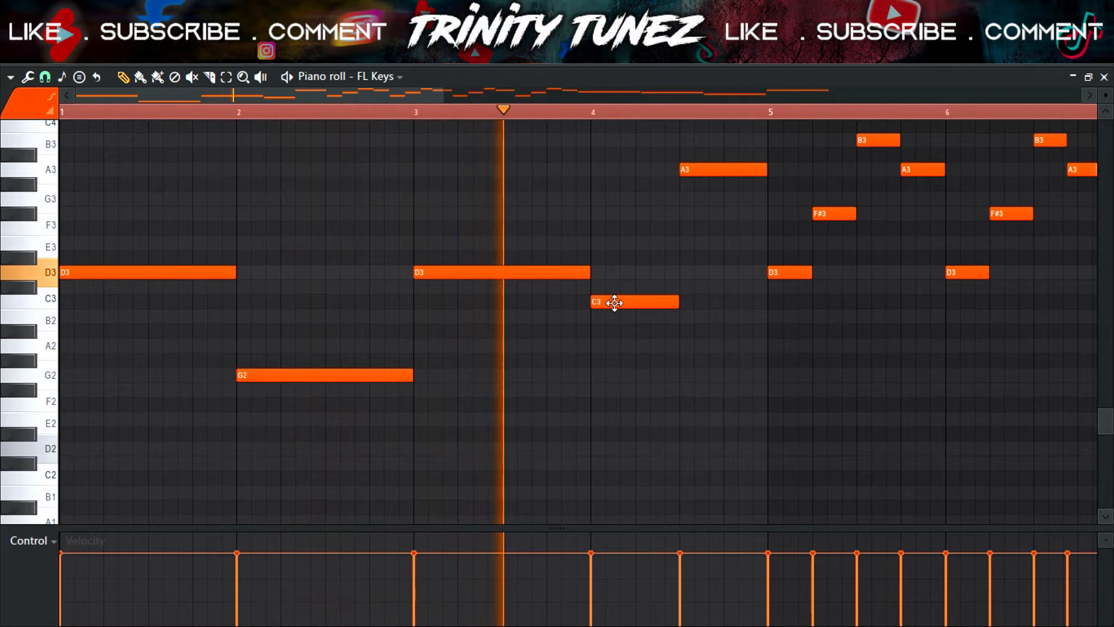
drag(609, 304, 614, 321)
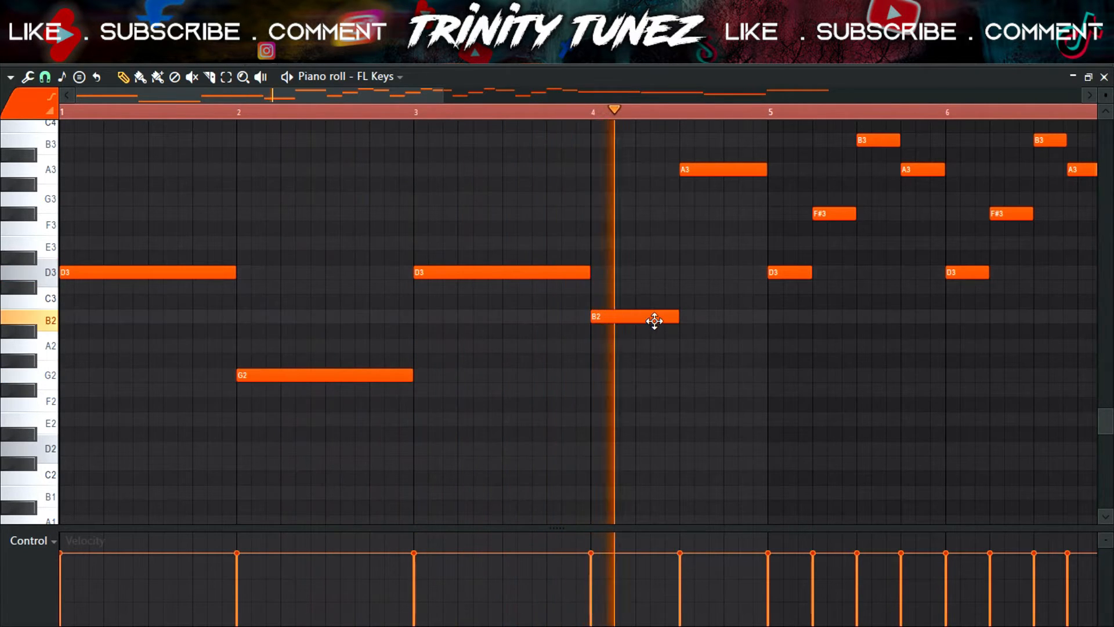
click(583, 111)
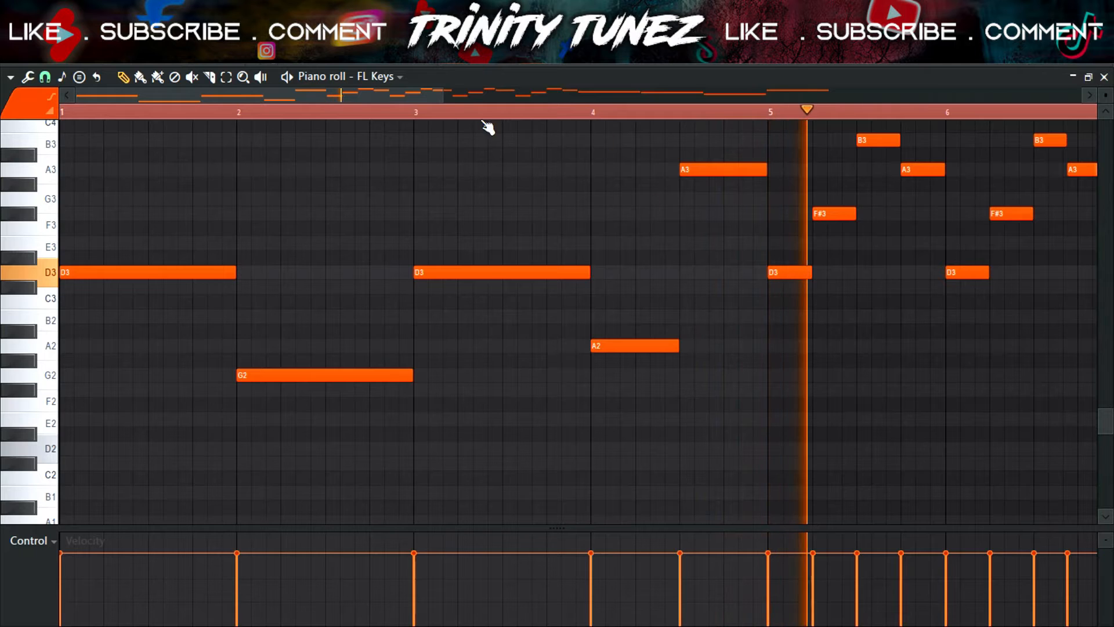
- Lower bar 5's B3 note to G3 and the A3 note that follows it to D3
drag(442, 94, 548, 99)
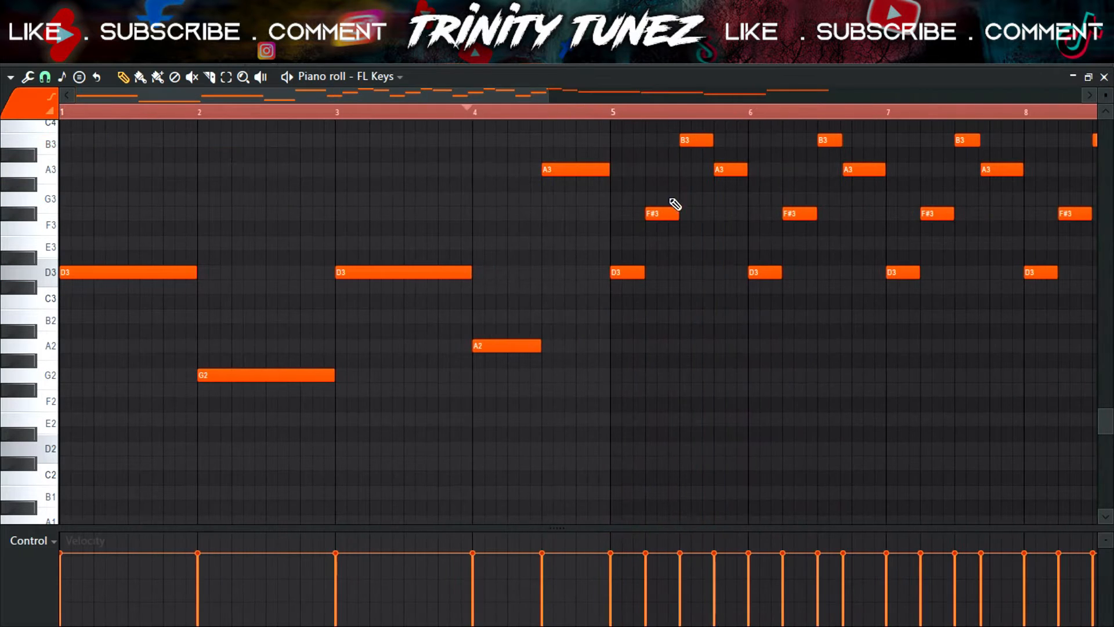
scroll(636, 160, up, 3)
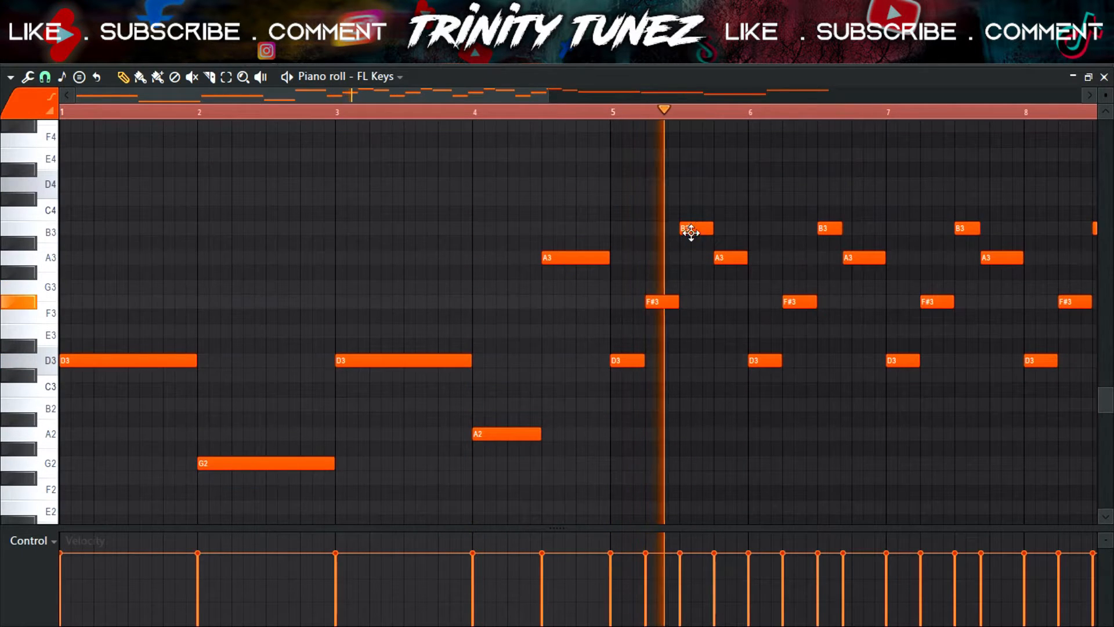
right_click(790, 301)
click(800, 303)
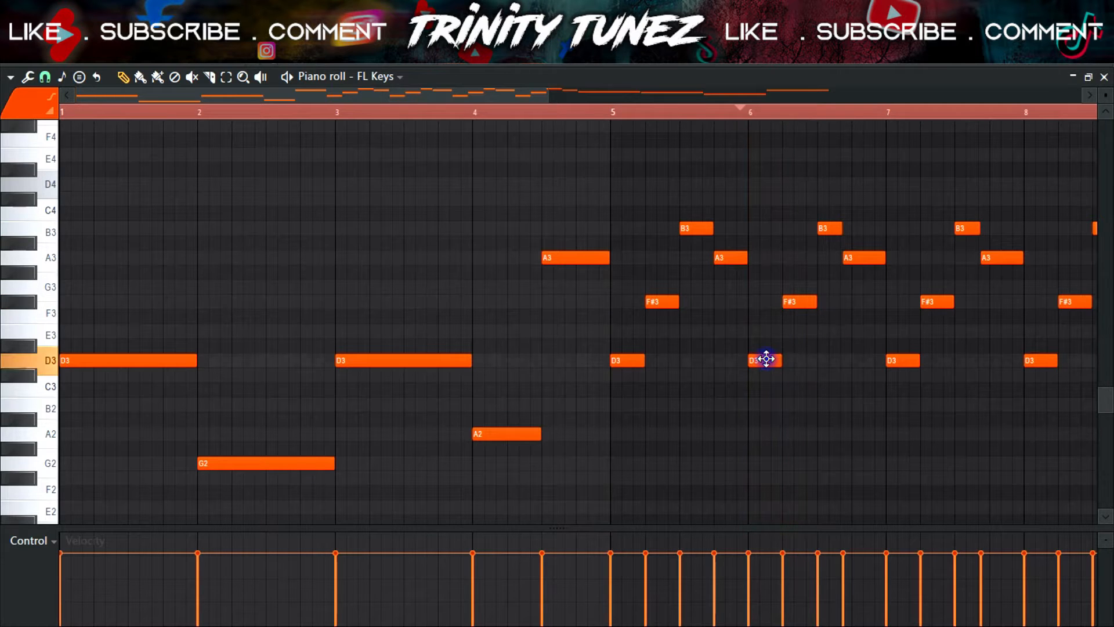
click(610, 112)
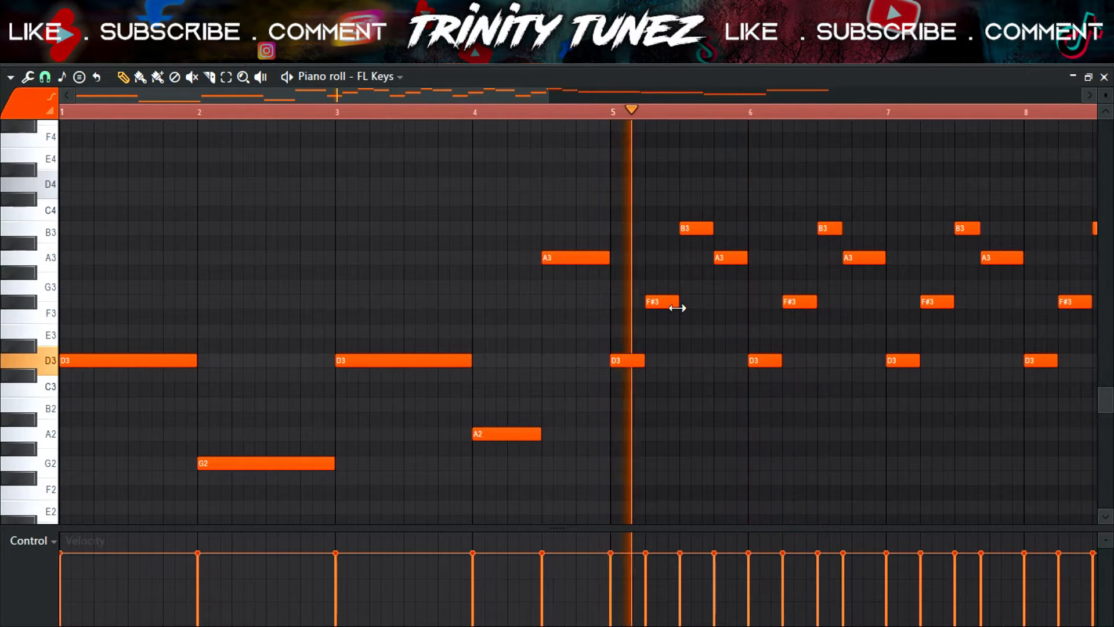
drag(690, 227, 686, 300)
key(space)
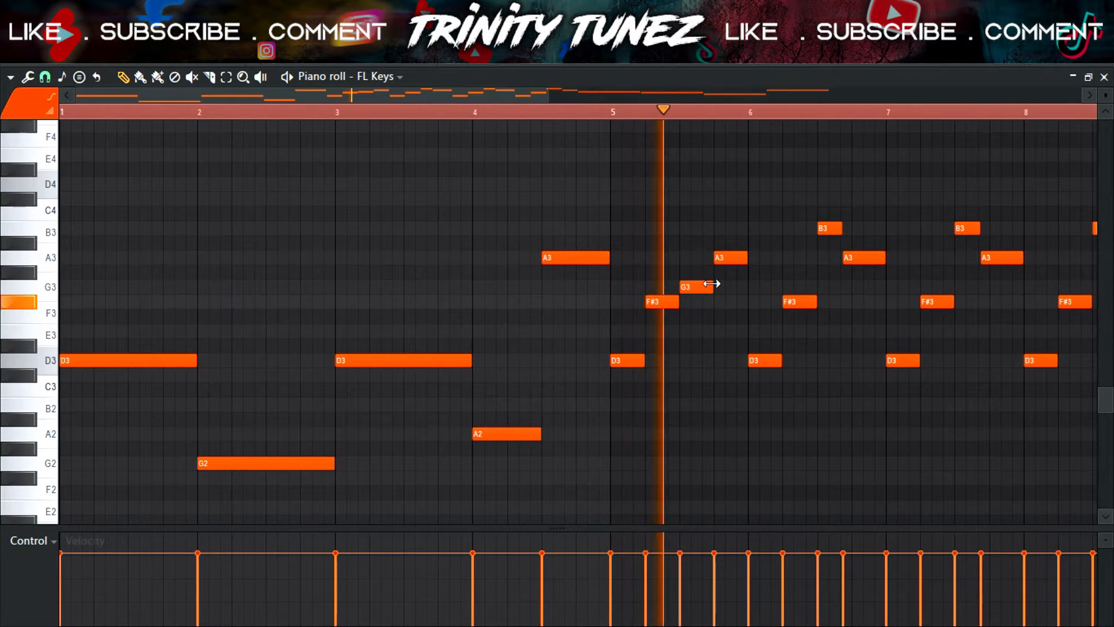
drag(724, 259, 724, 367)
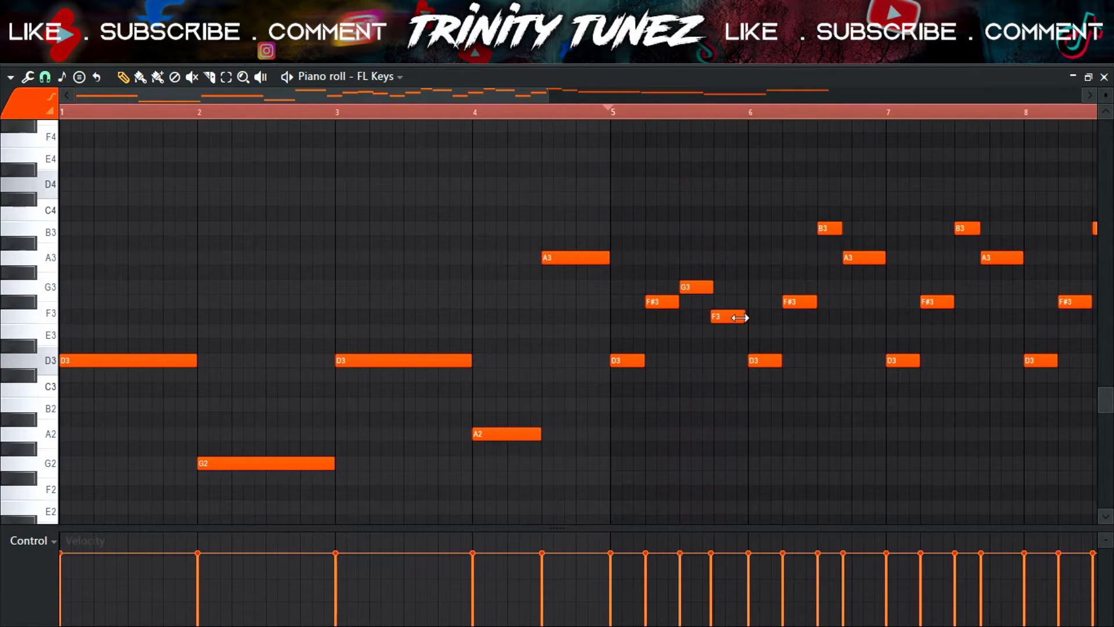
- Transpose all notes up one octave and lower the last note of bar 5 to A3
key(ctrl+Up)
scroll(740, 317, up, 2)
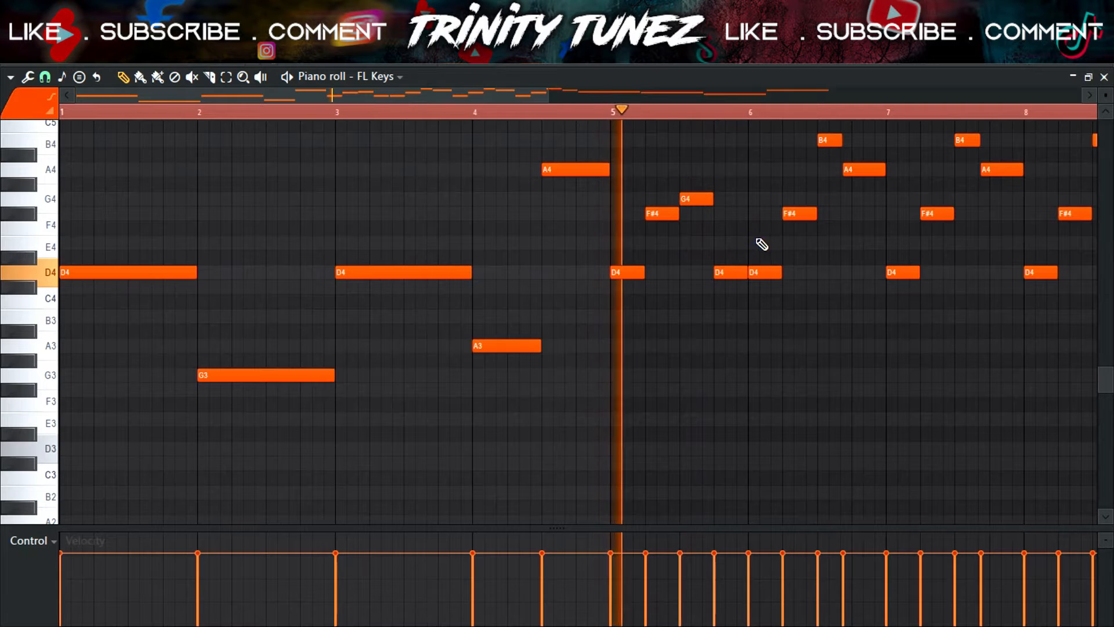
drag(738, 271, 731, 318)
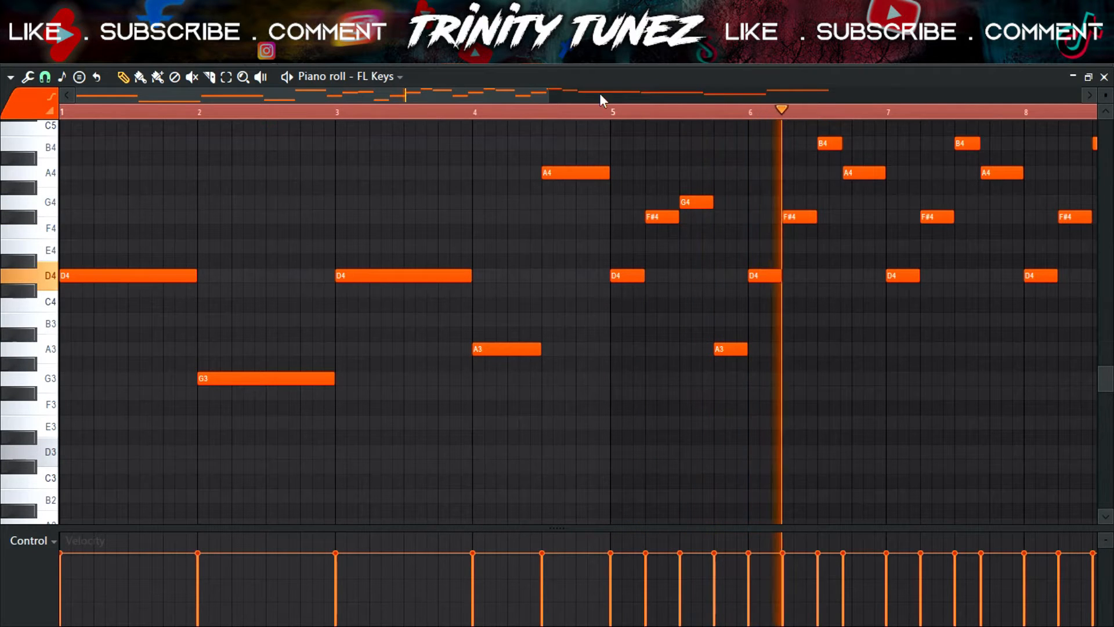
- Start bar 6's A4 note slightly later, on the last beat, with the preceding B4 note extended to meet it
drag(538, 100, 605, 106)
key(space)
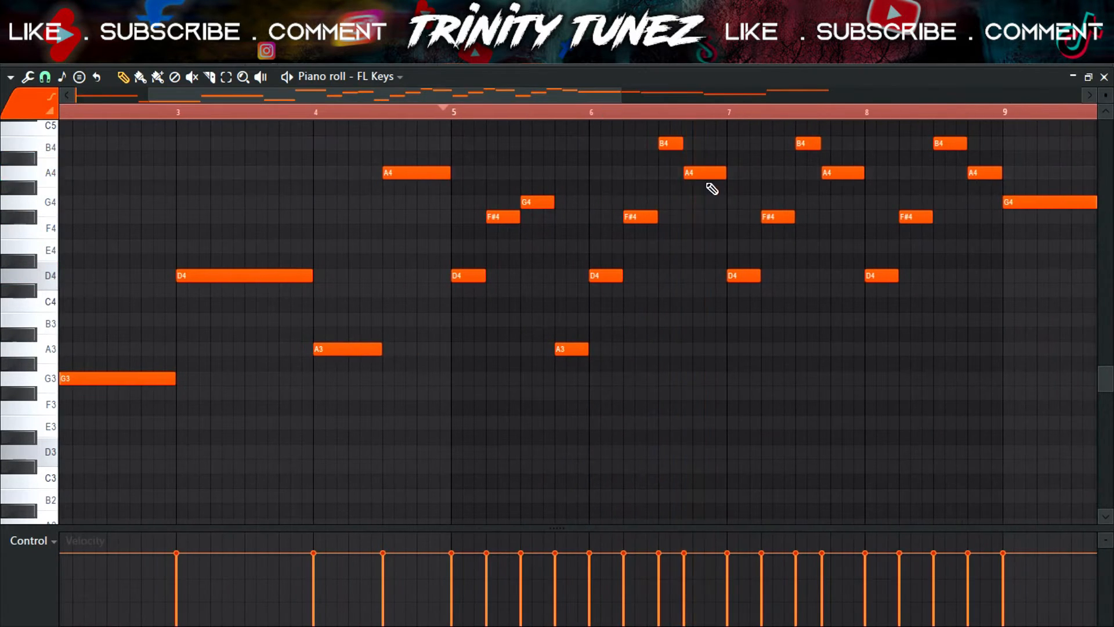
key(space)
drag(685, 173, 694, 173)
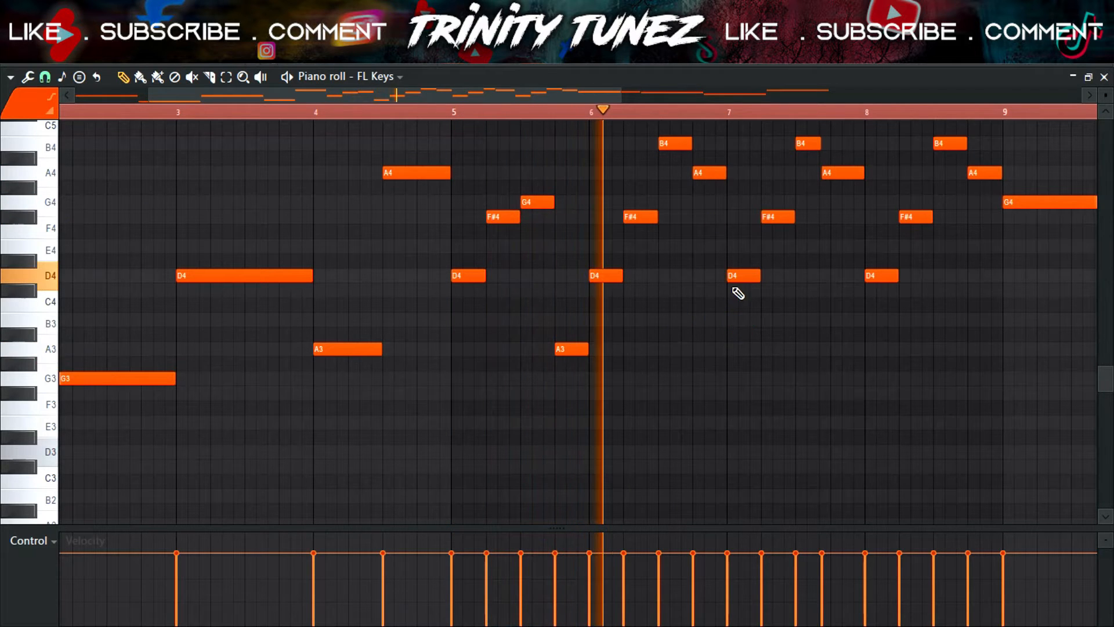
- Replace the notes in bars 7 and 8 with a copy of the phrase from bars 5 and 6
drag(628, 96, 774, 112)
drag(754, 170, 577, 331)
key(Delete)
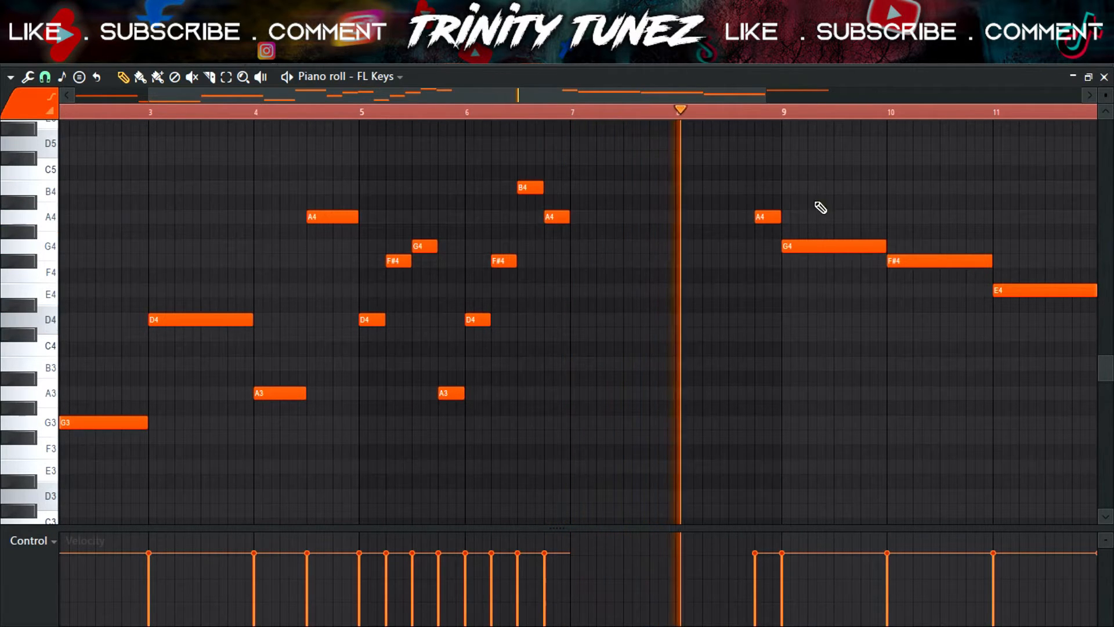
drag(534, 154, 378, 440)
drag(605, 167, 373, 446)
drag(374, 318, 582, 318)
key(ctrl+d)
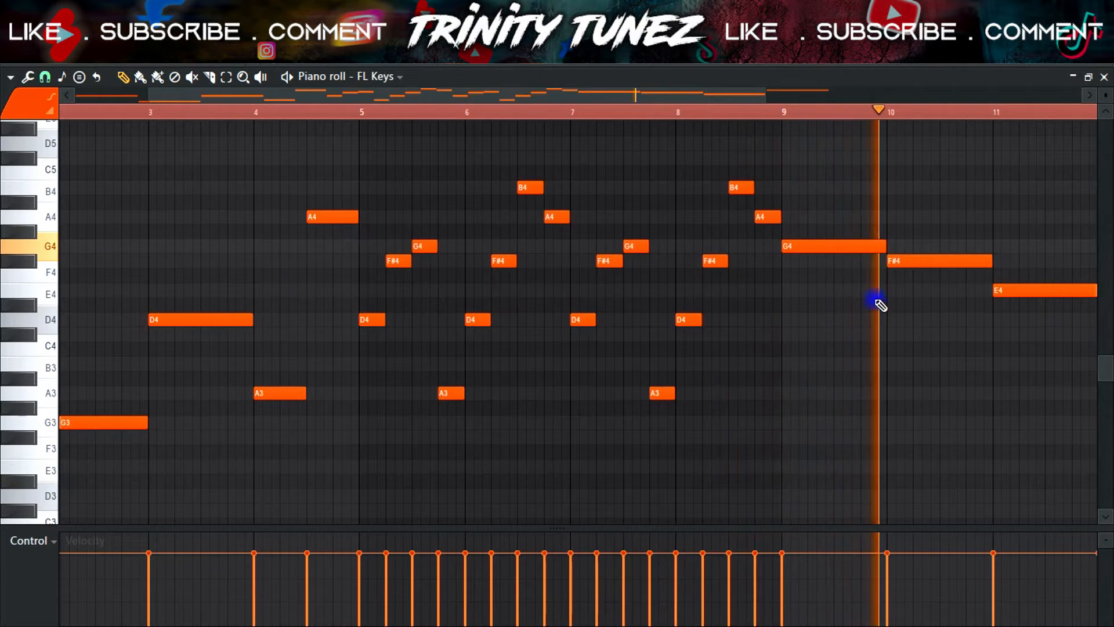
- Return to the playlist and play the arrangement with a timeline selection over bars 5 to 8
drag(618, 102, 812, 117)
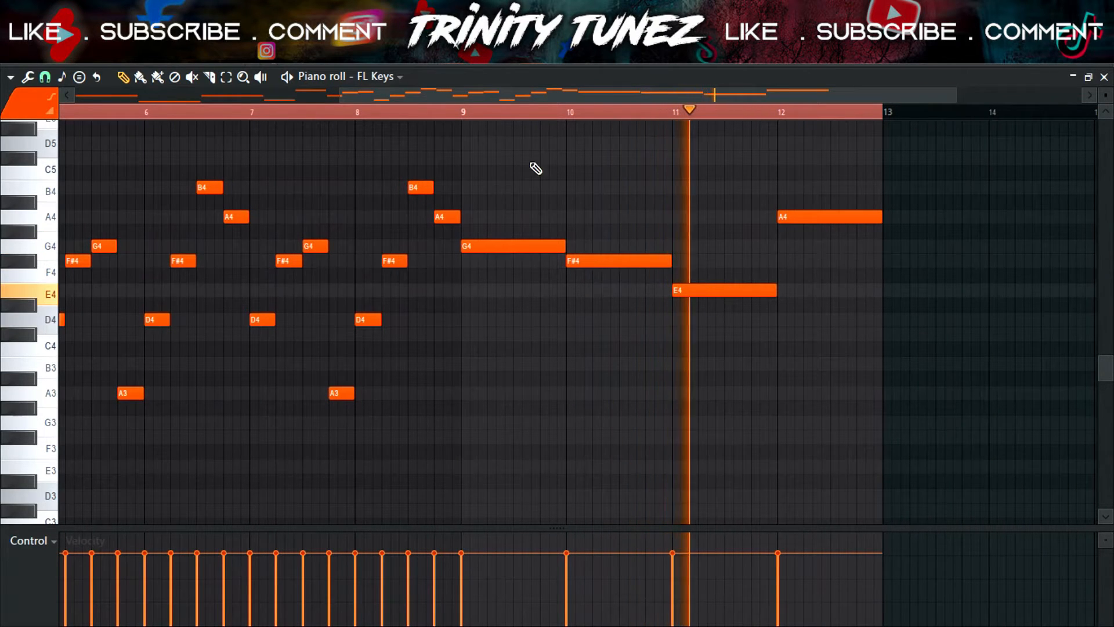
drag(349, 96, 64, 96)
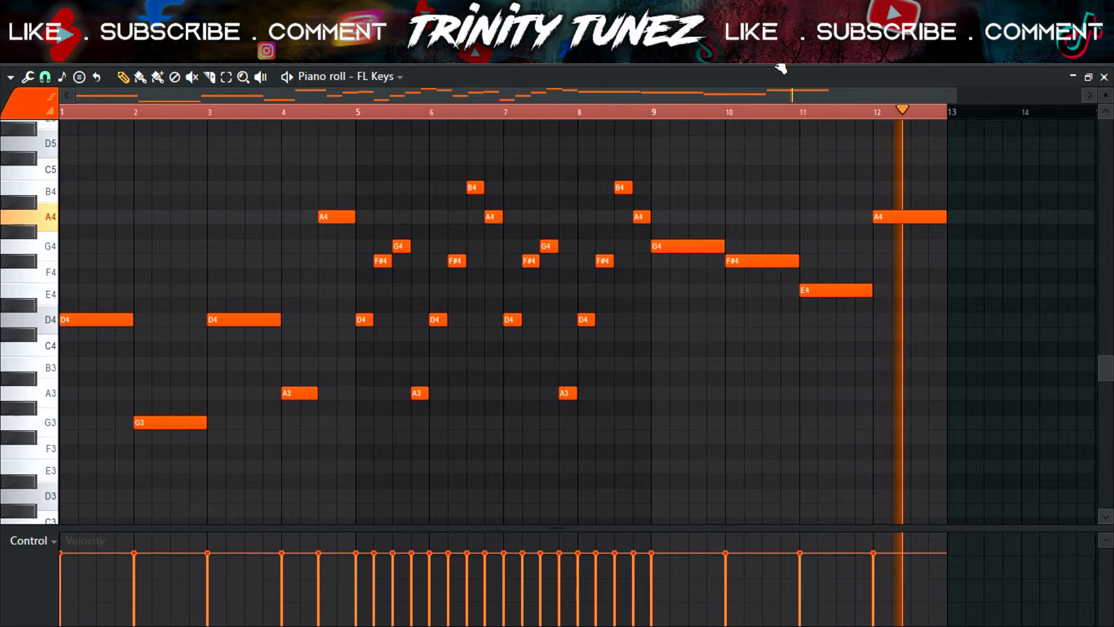
key(F5)
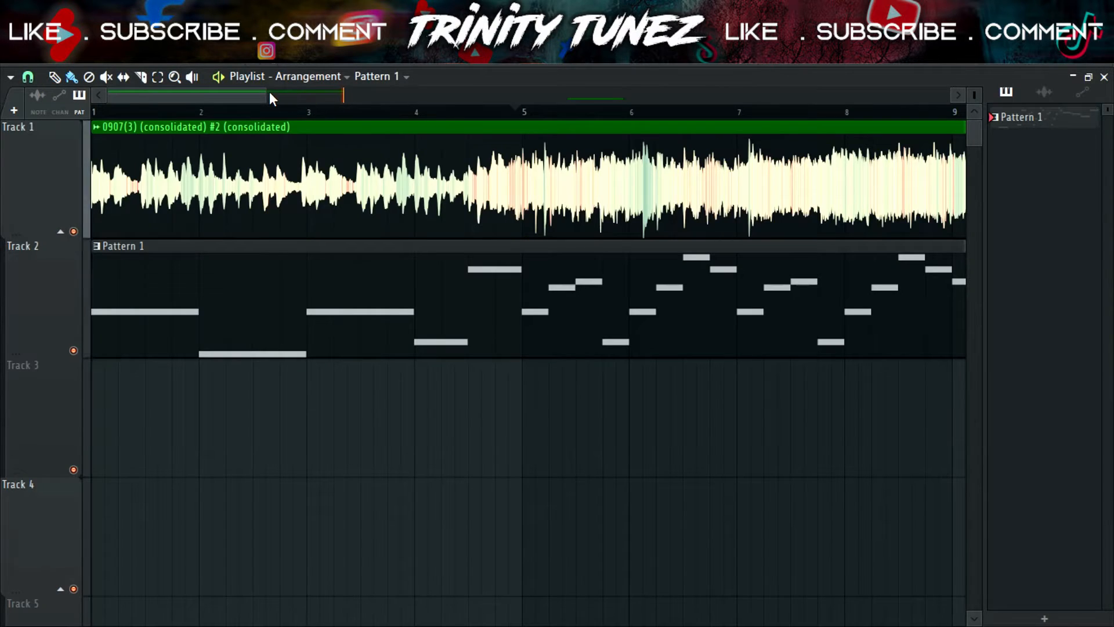
drag(347, 96, 557, 107)
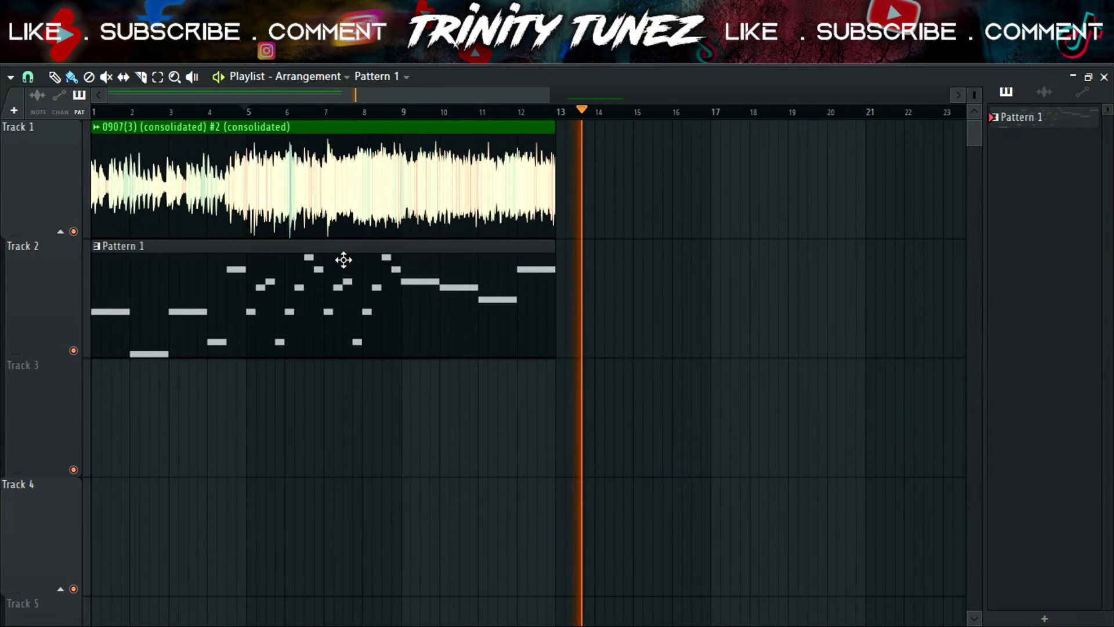
drag(404, 114, 260, 129)
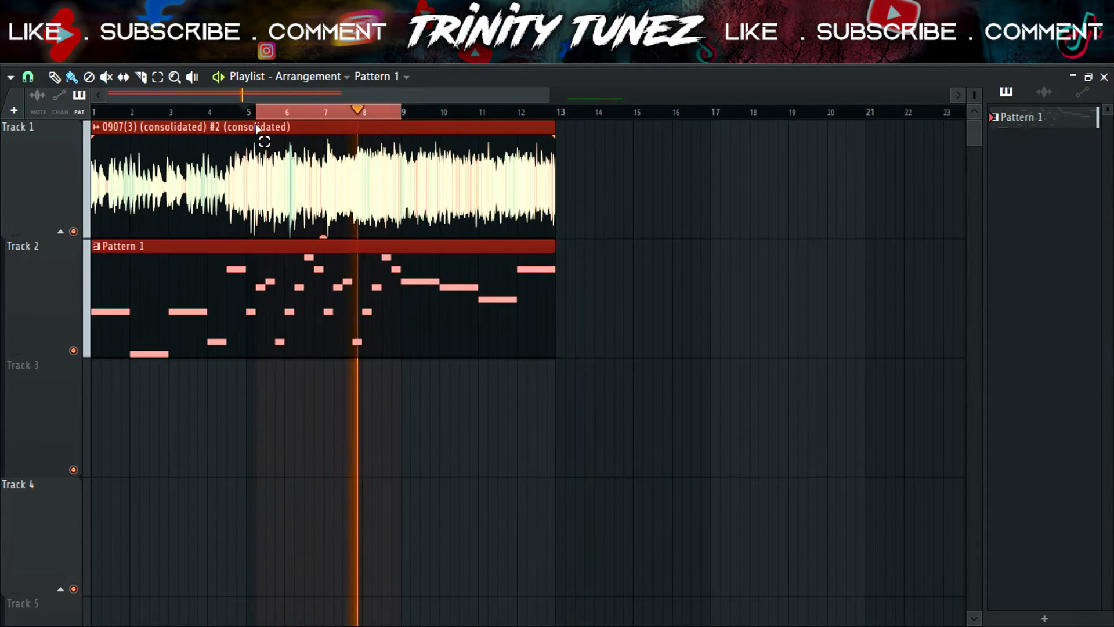
- Copy the FL Keys notes to the Sampler channel by cutting them and pasting them into both channels
double_click(335, 266)
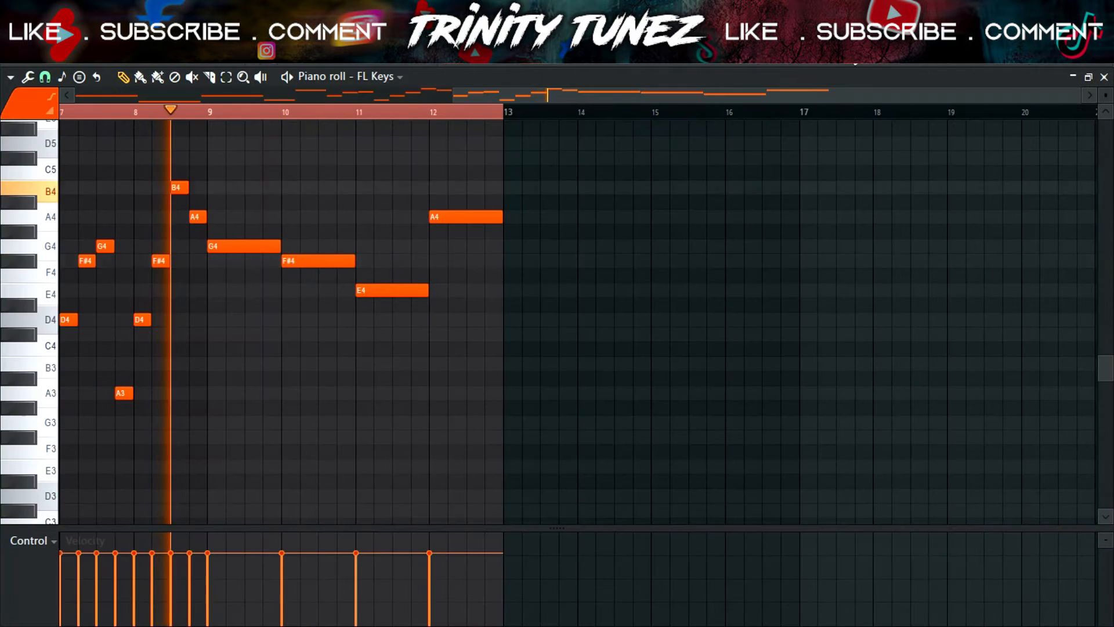
key(F6)
key(space)
right_click(149, 142)
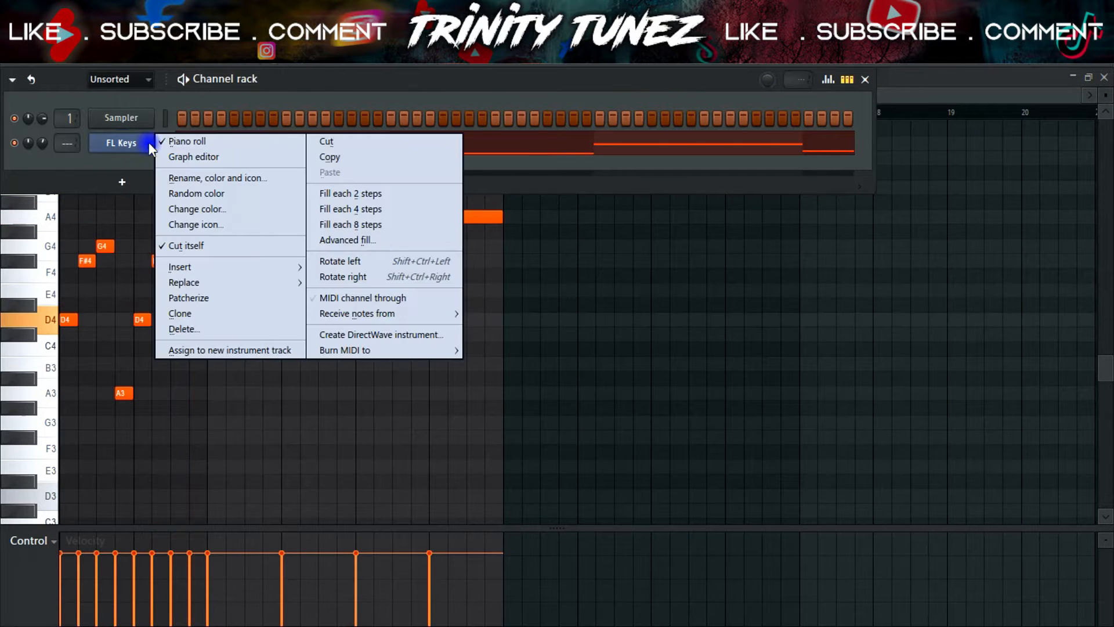
click(382, 164)
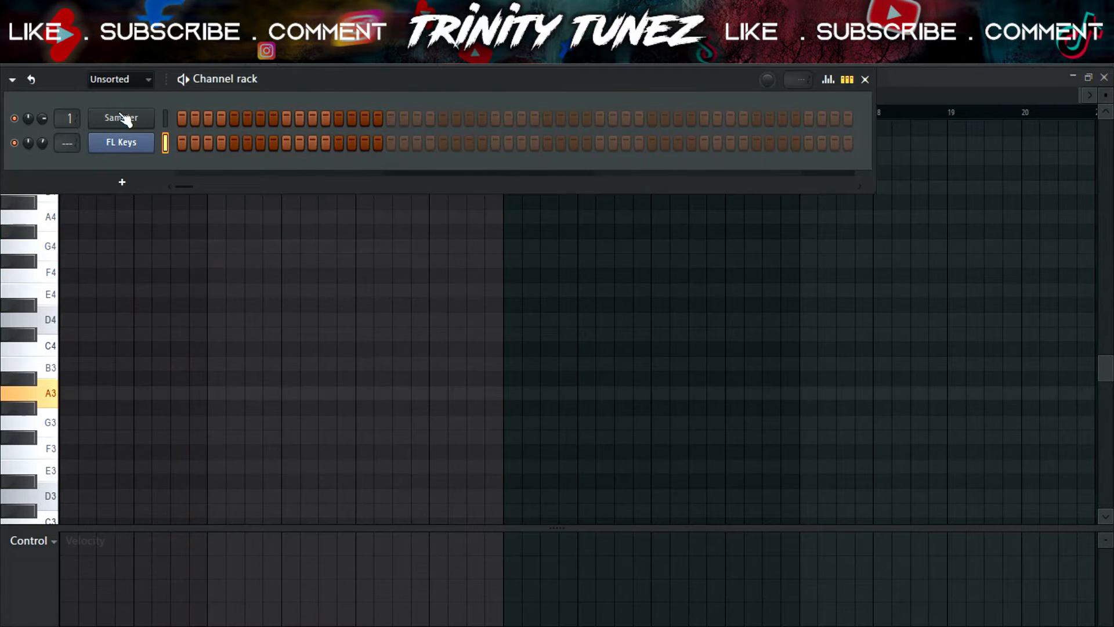
right_click(124, 116)
click(335, 144)
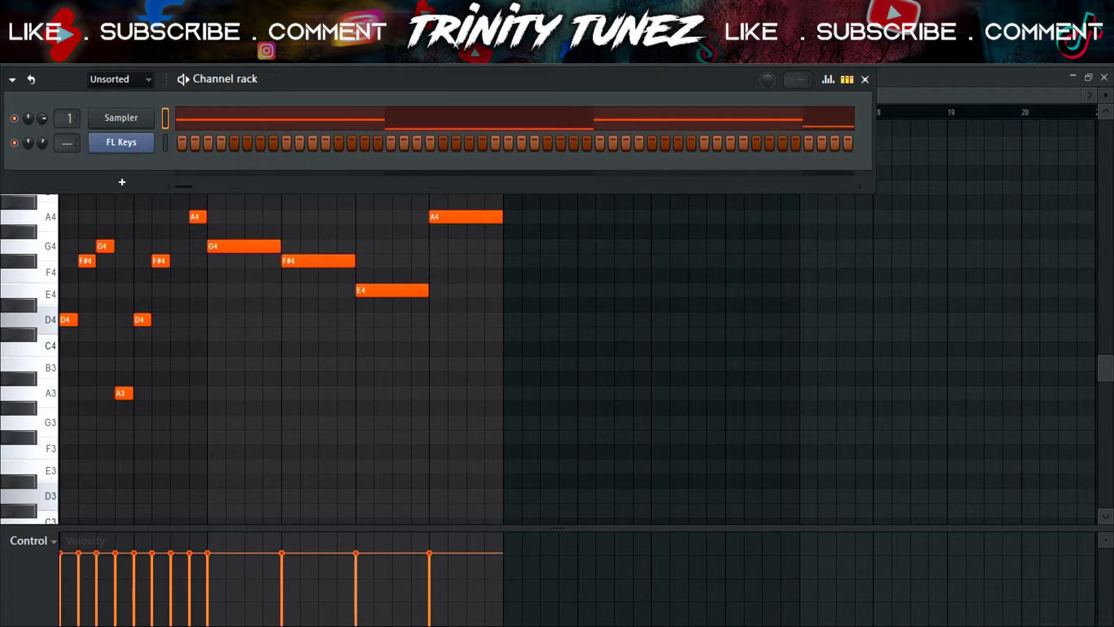
right_click(141, 157)
click(333, 172)
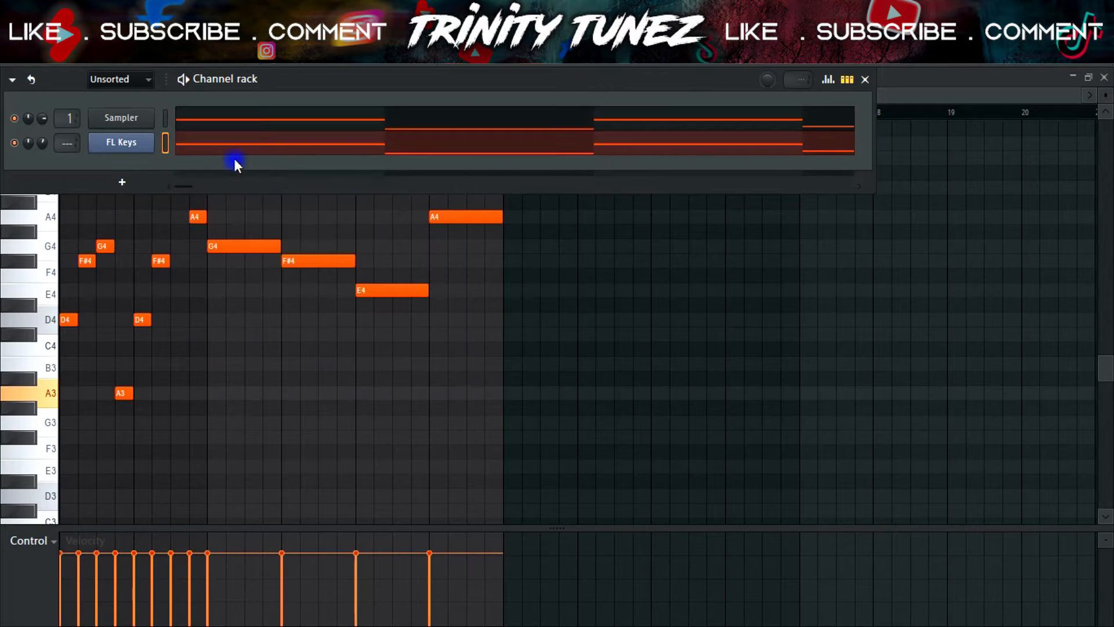
- Cut the FL Keys notes and delete the Sampler notes outside bars 5 to 8
right_click(143, 141)
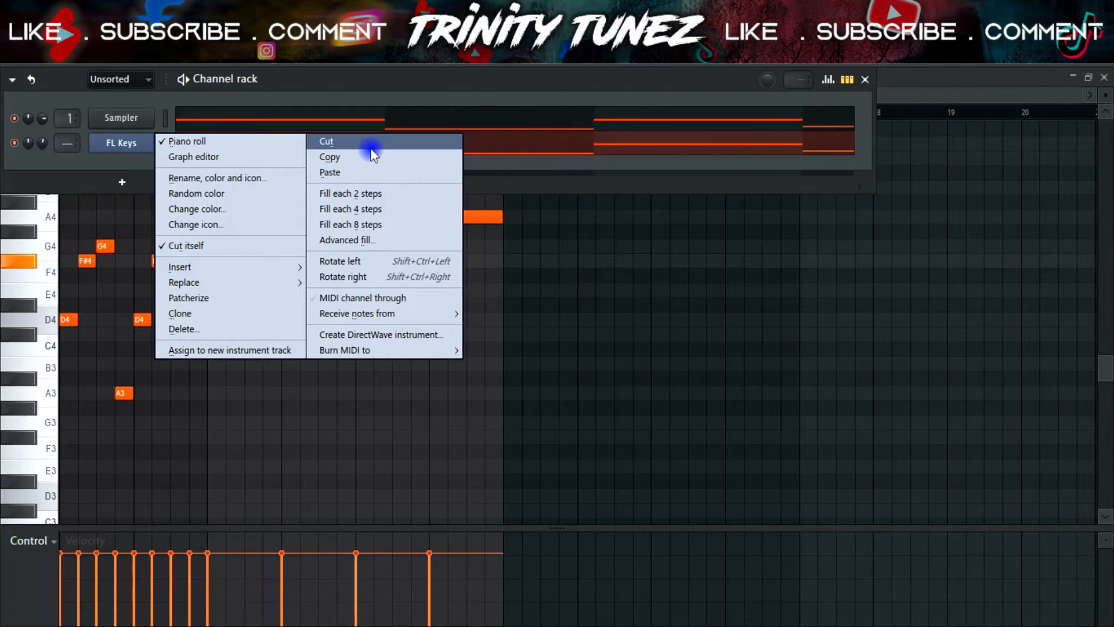
click(371, 148)
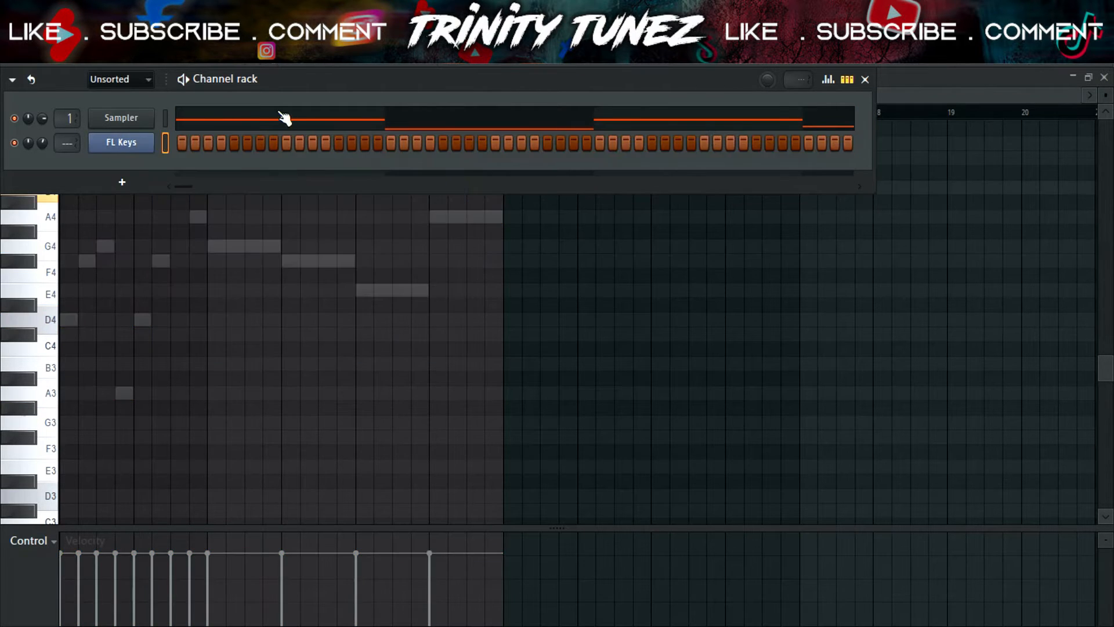
click(341, 131)
drag(513, 91, 74, 106)
drag(921, 167, 701, 319)
key(Delete)
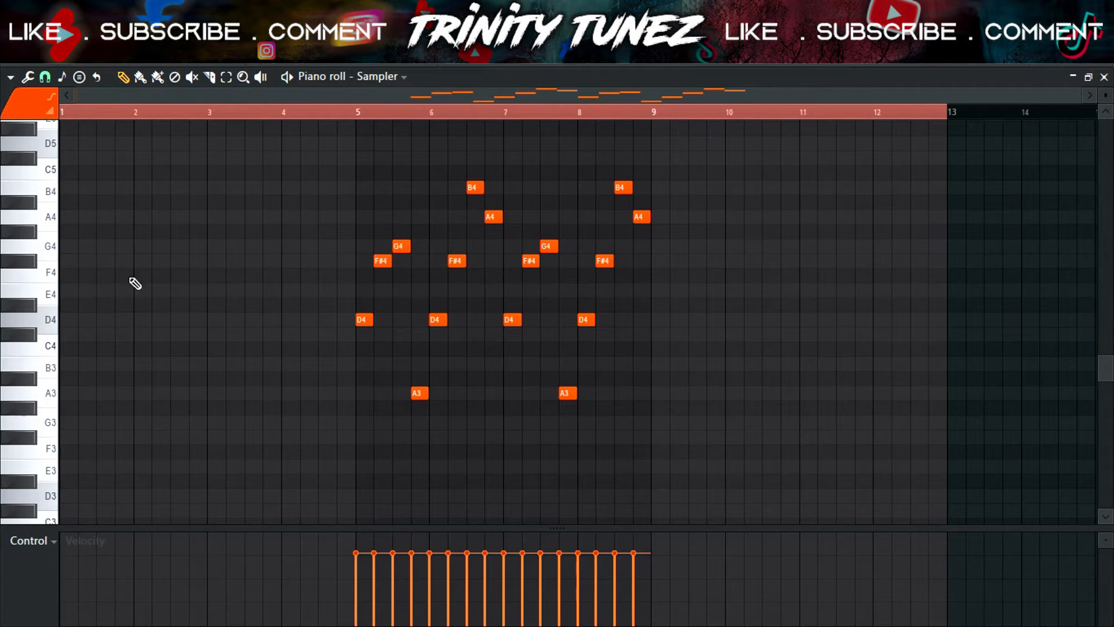
- Move the remaining Sampler phrase to the start of Pattern 2 and place the pattern on Track 3 at bar 5
drag(649, 174, 304, 504)
drag(363, 320, 17, 315)
key(F5)
drag(472, 430, 318, 412)
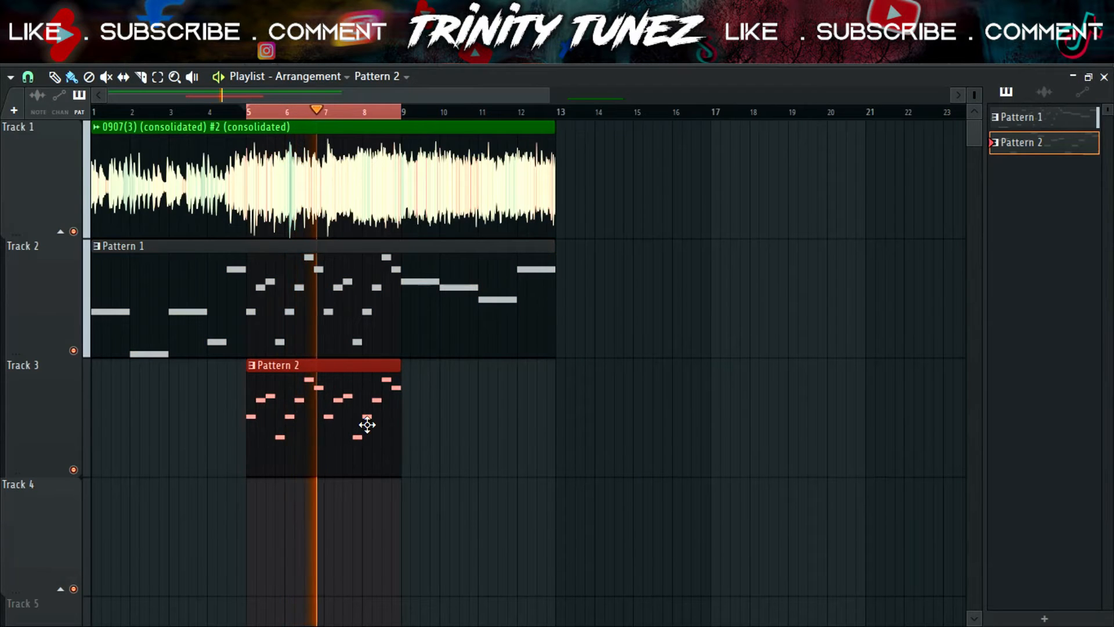
key(F6)
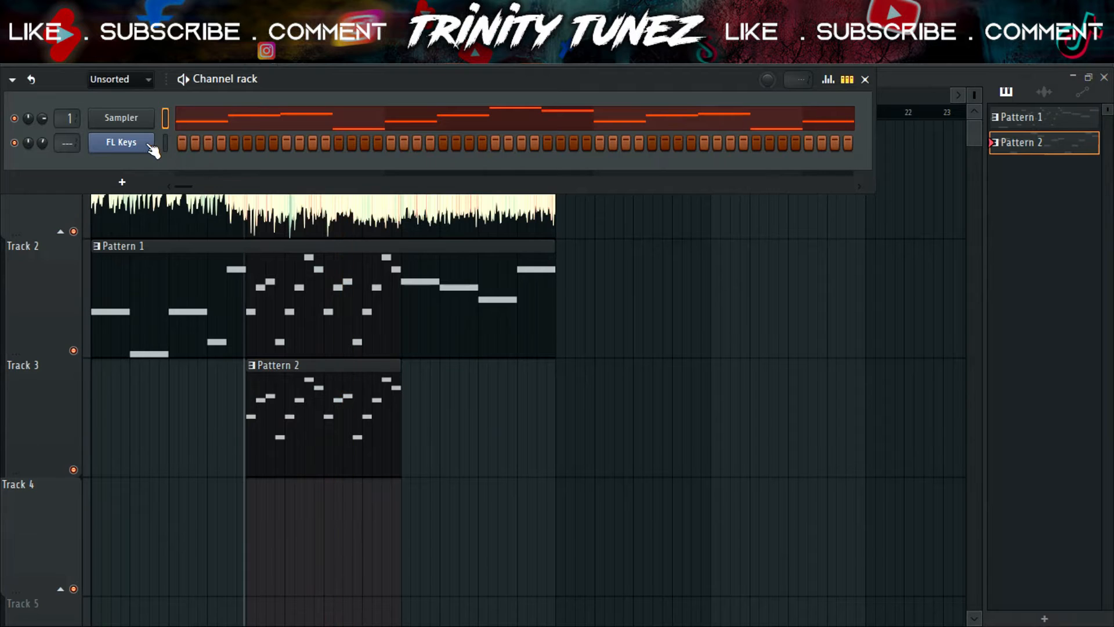
key(ctrl+s)
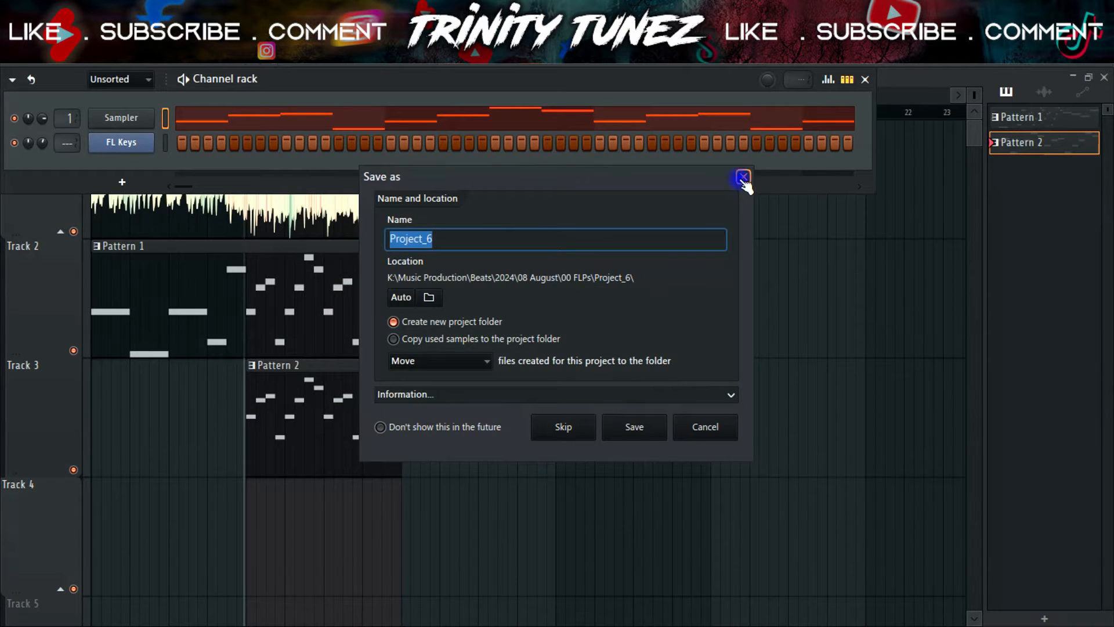
click(743, 176)
right_click(150, 149)
click(191, 149)
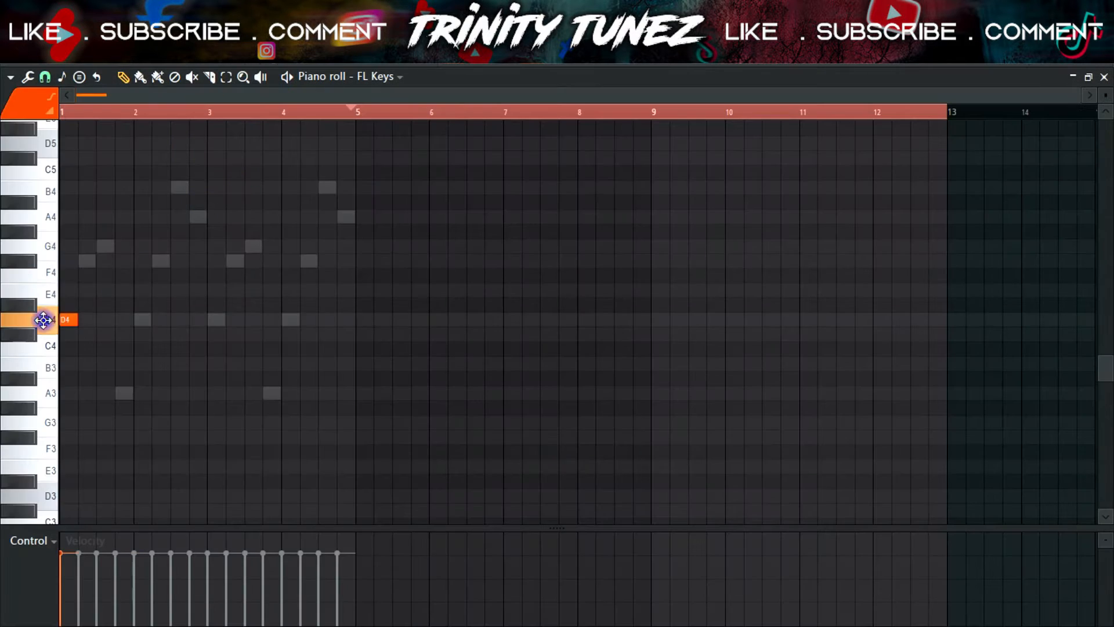
drag(1079, 98, 424, 154)
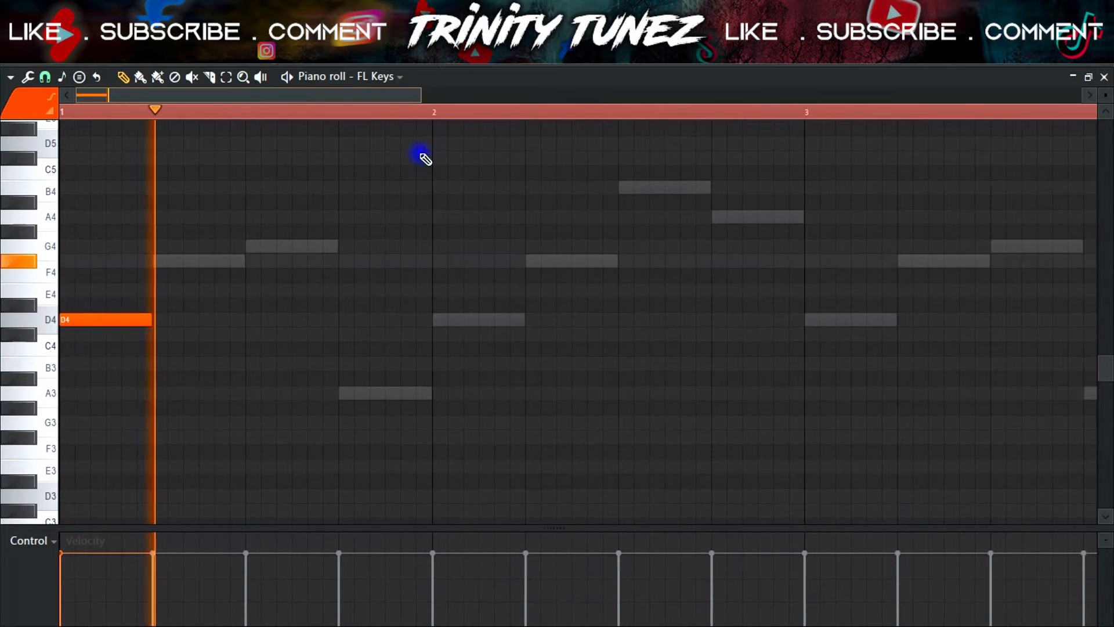
key(F7)
right_click(143, 148)
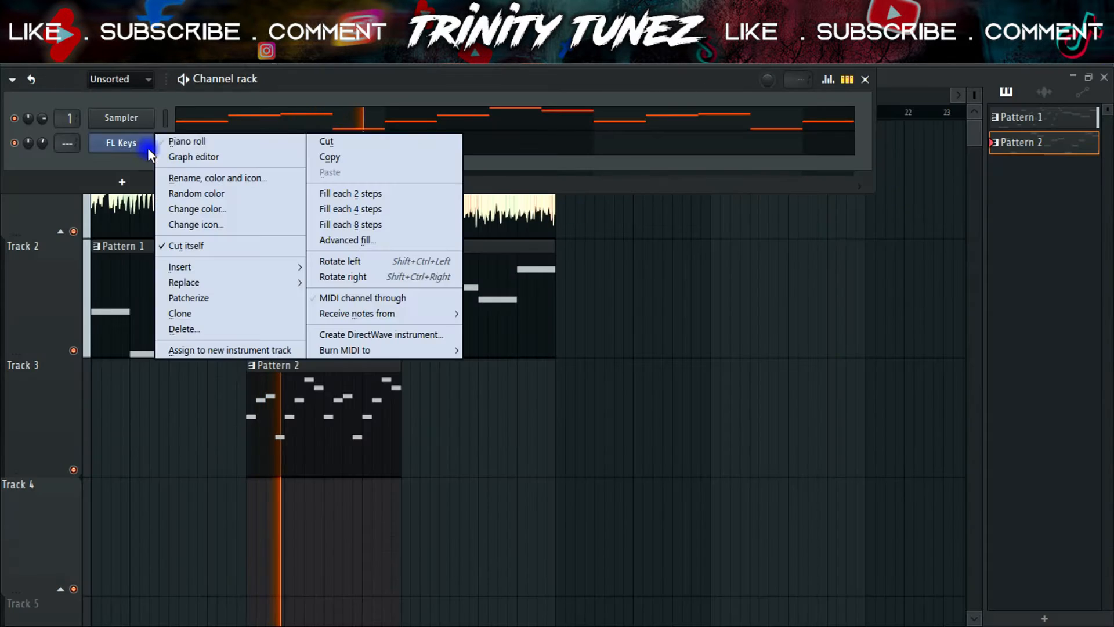
click(326, 141)
- Clone the FL Keys channel and lower the original FL Keys notes in Pattern 1 by one octave
right_click(113, 147)
click(188, 312)
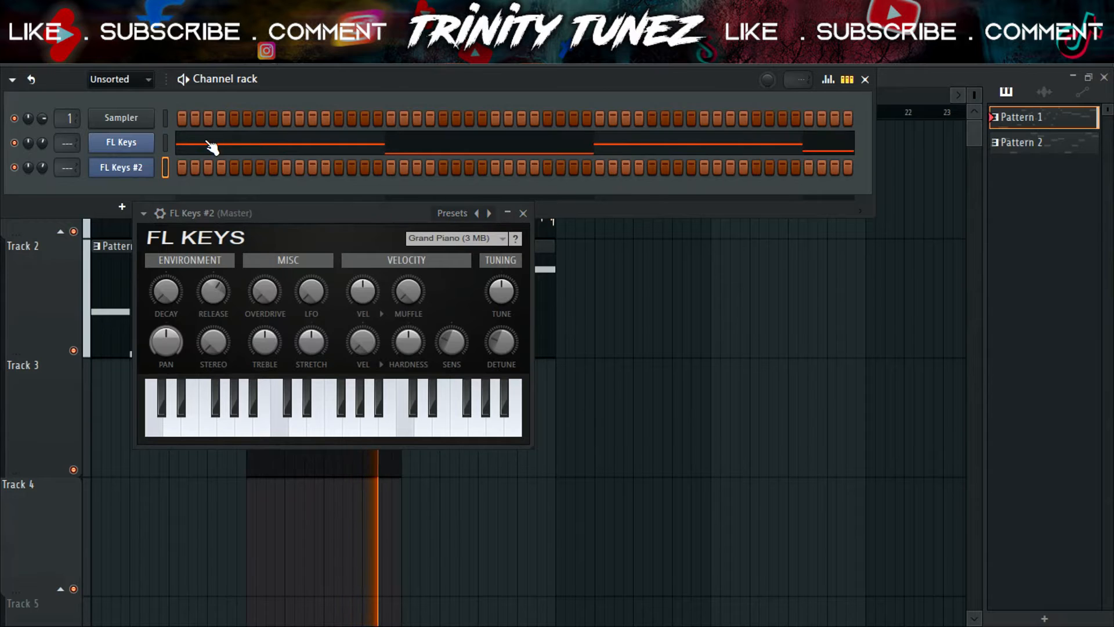
click(213, 143)
key(ctrl+Down)
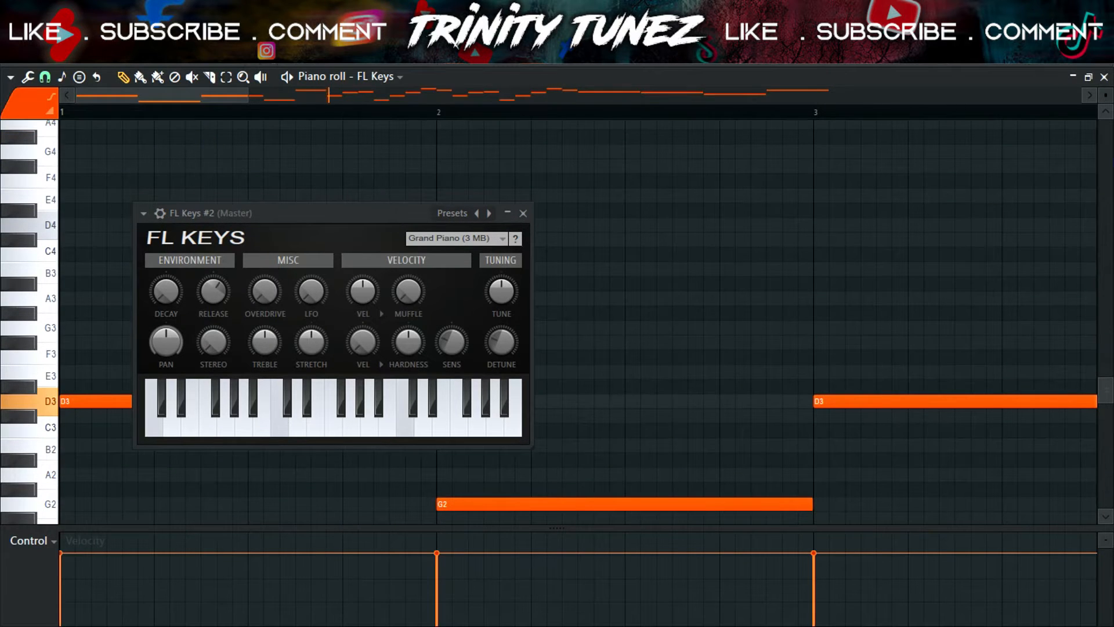
click(1105, 77)
click(525, 213)
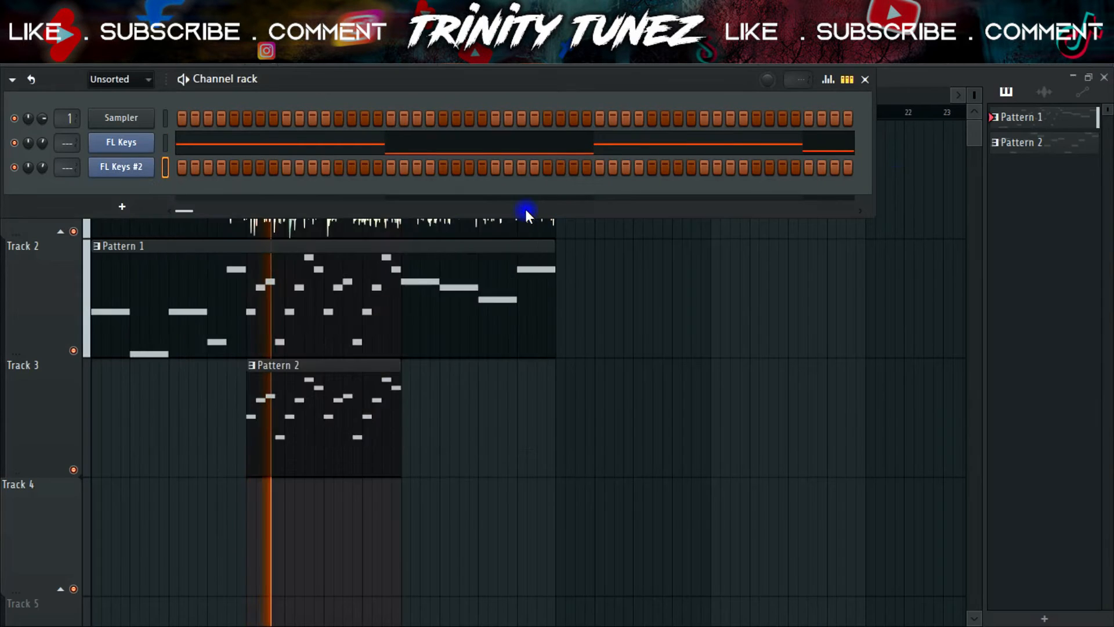
- In Pattern 2, enter D4–F#4–A4 on beat 1 and G4–B4–D5 on beat 3 of bar 1 for FL Keys #2
key(KP_Add)
right_click(150, 165)
click(177, 164)
drag(116, 225, 3, 238)
drag(96, 165, 58, 164)
scroll(95, 199, up, 3)
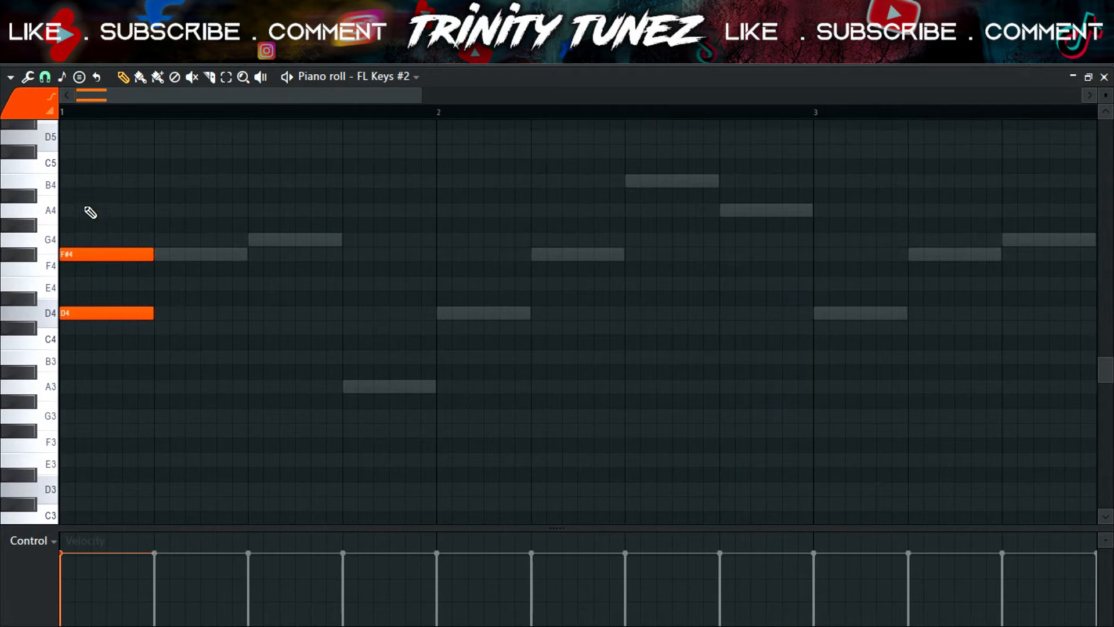
scroll(179, 251, up, 3)
click(249, 281)
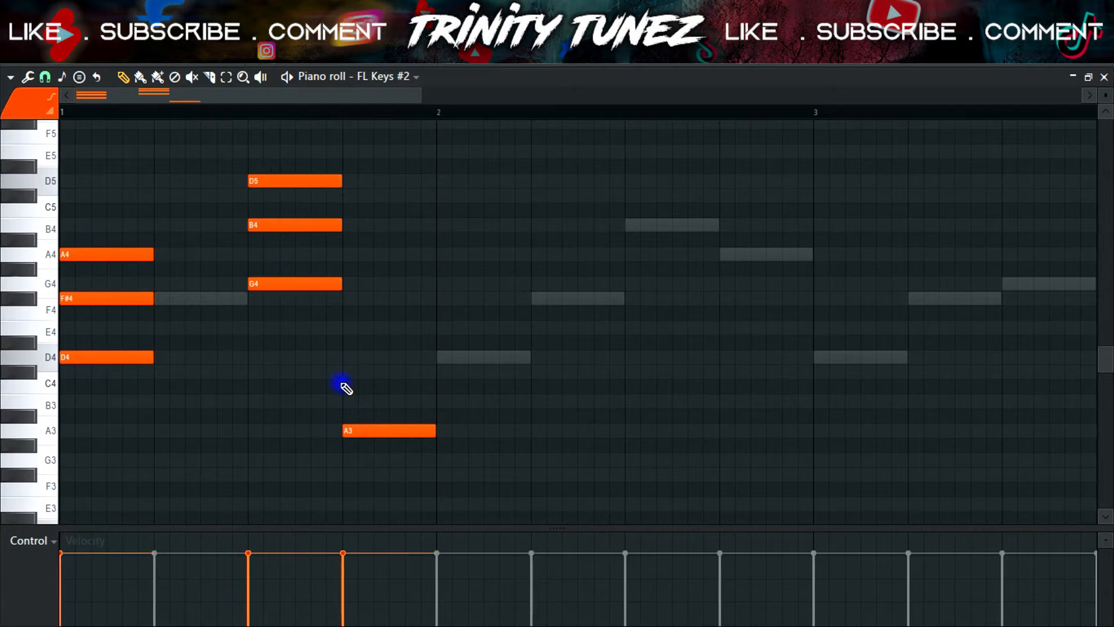
- Add a D4–F#4–A4 chord on beat 1 and a B4–D5–F#5 chord on beat 3 of bar 2
click(439, 363)
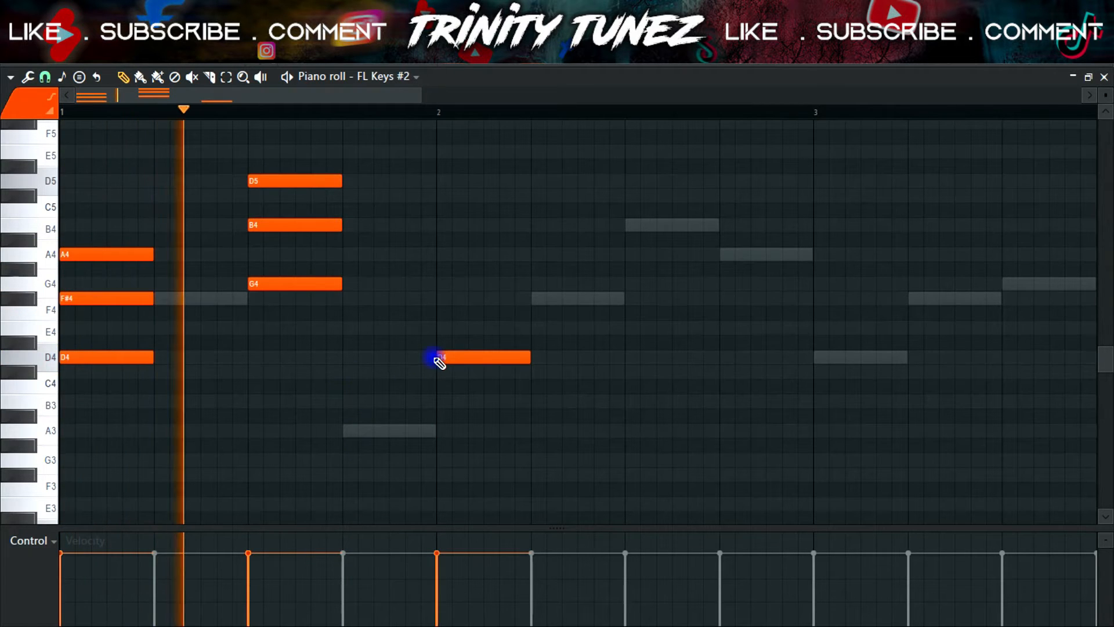
click(442, 300)
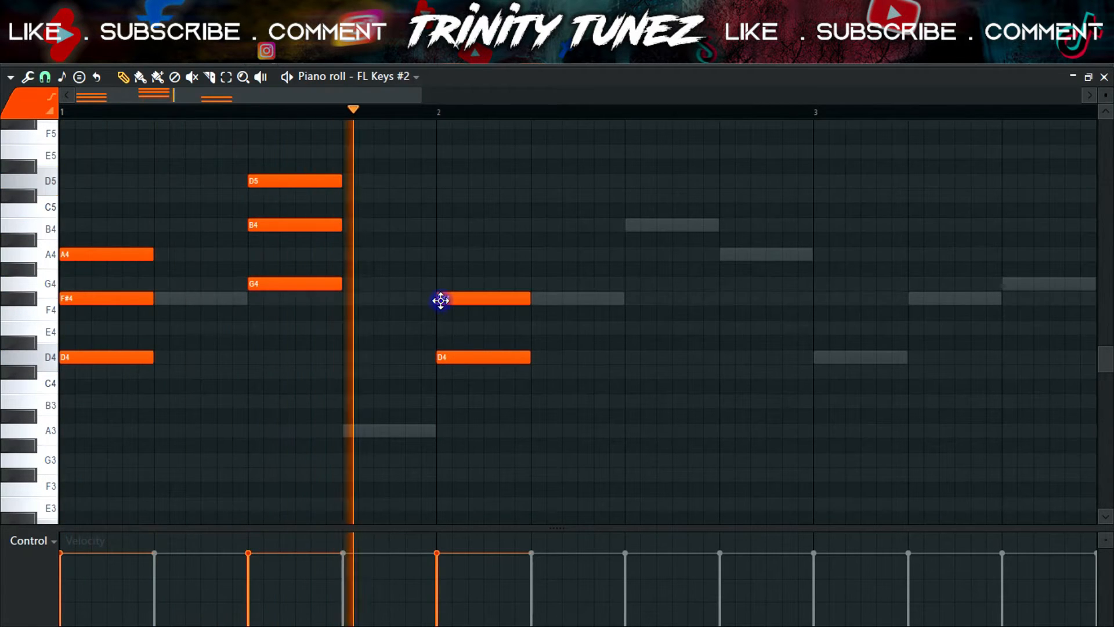
click(450, 256)
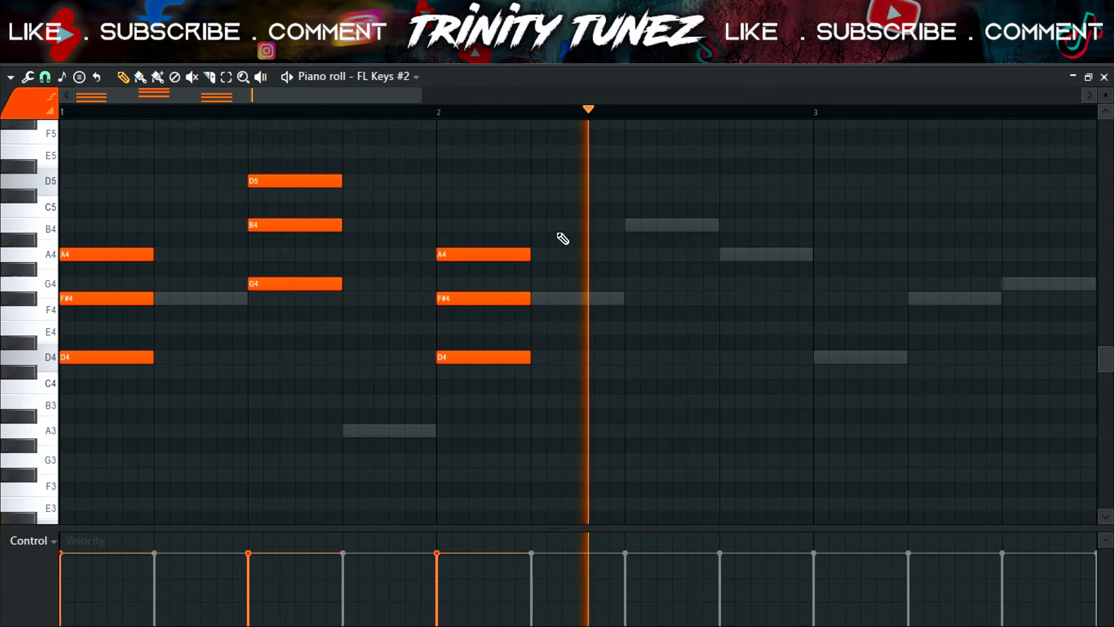
click(630, 226)
click(632, 181)
click(630, 142)
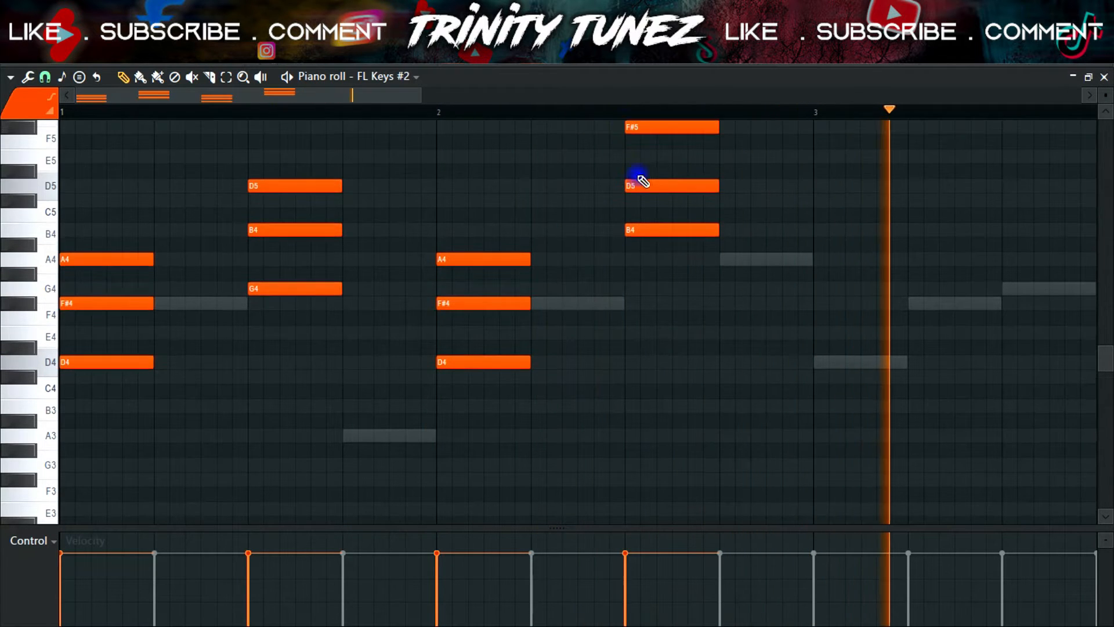
- Raise all FL Keys #2 chords one octave, and drop bar 1's D6 and bar 2's F#6 by an octave
scroll(653, 271, up, 4)
key(ctrl+Up)
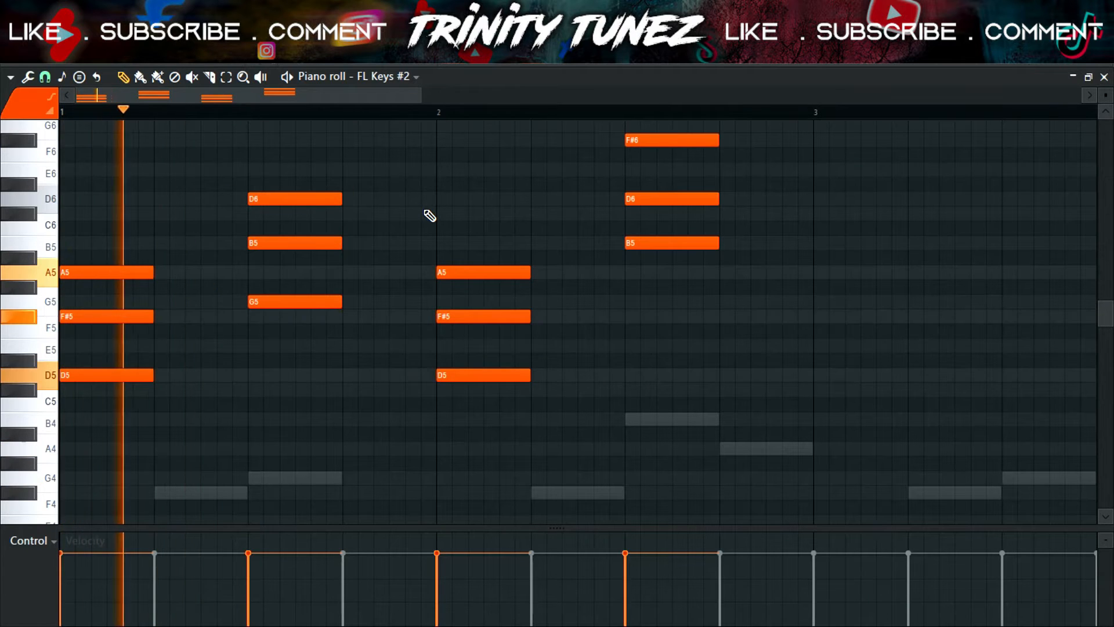
click(303, 200)
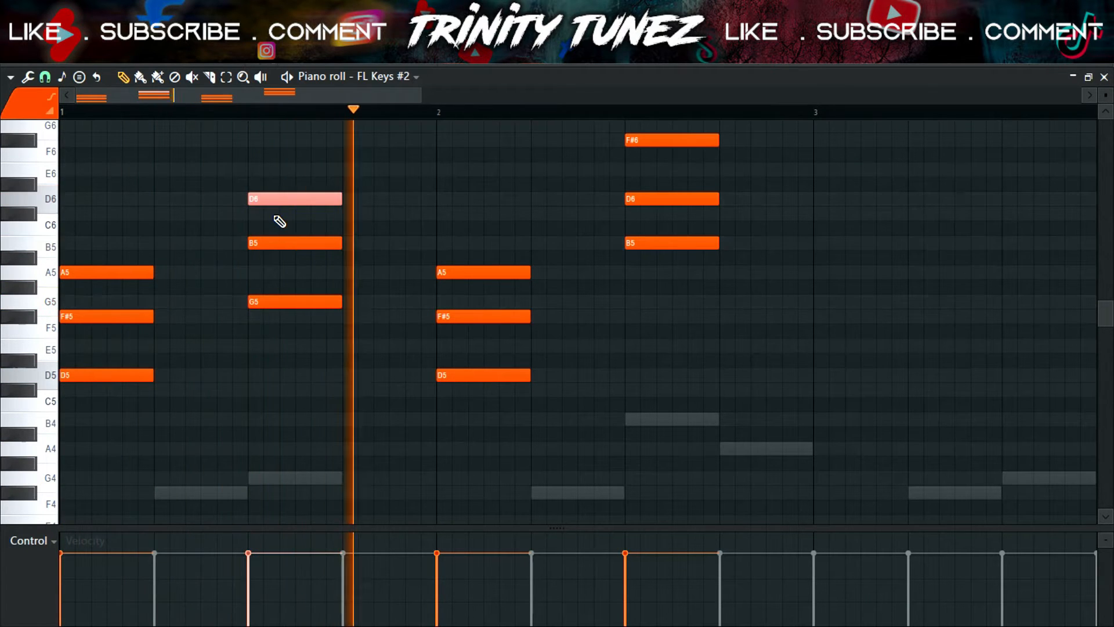
key(ctrl+Down)
click(686, 140)
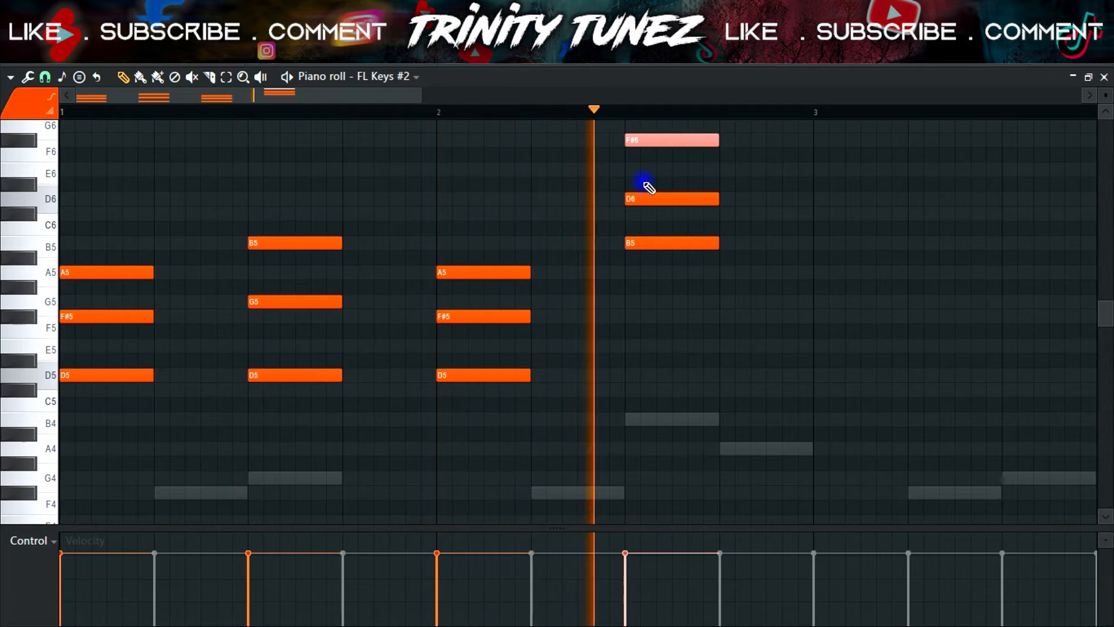
key(ctrl+Down)
click(662, 194)
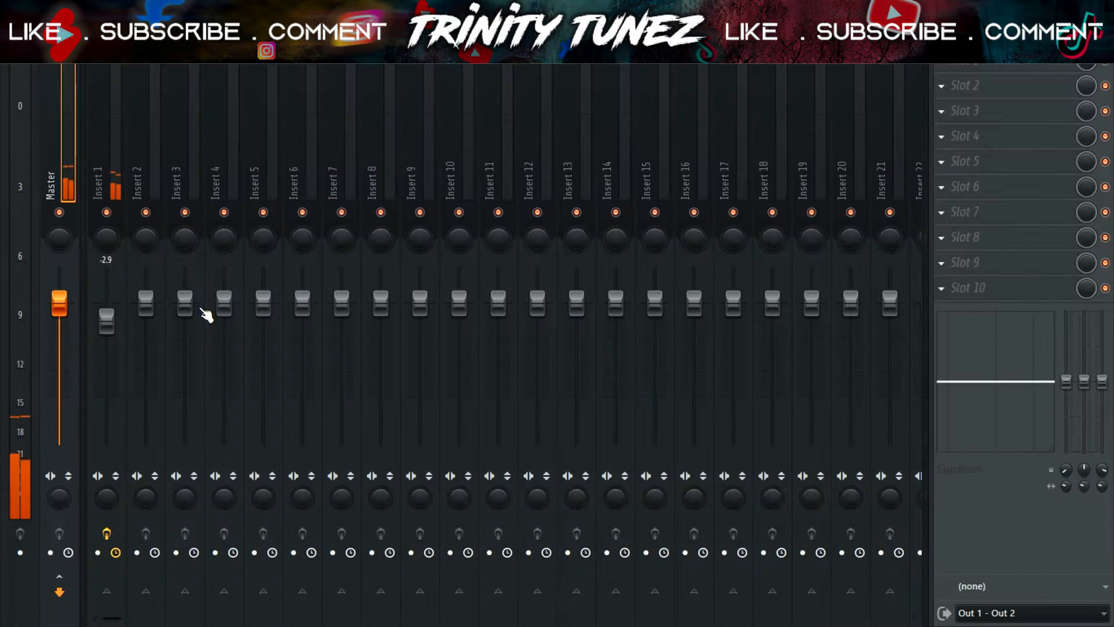
- Lower the Insert 1 mixer level slightly and play the chords back with the Sampler phrase
drag(106, 321, 106, 323)
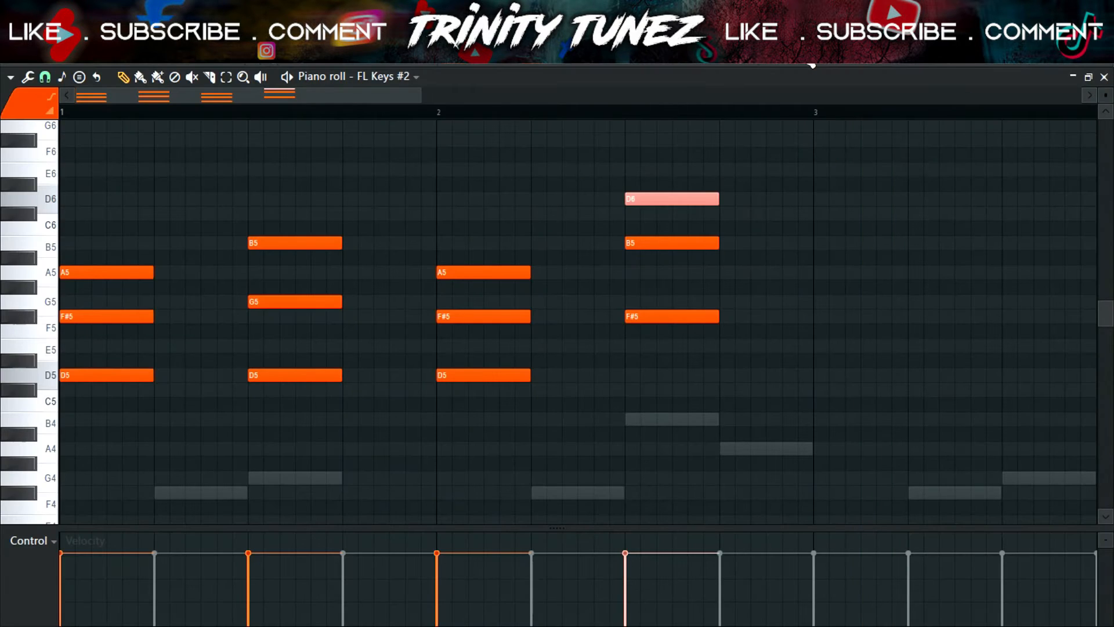
key(space)
key(F6)
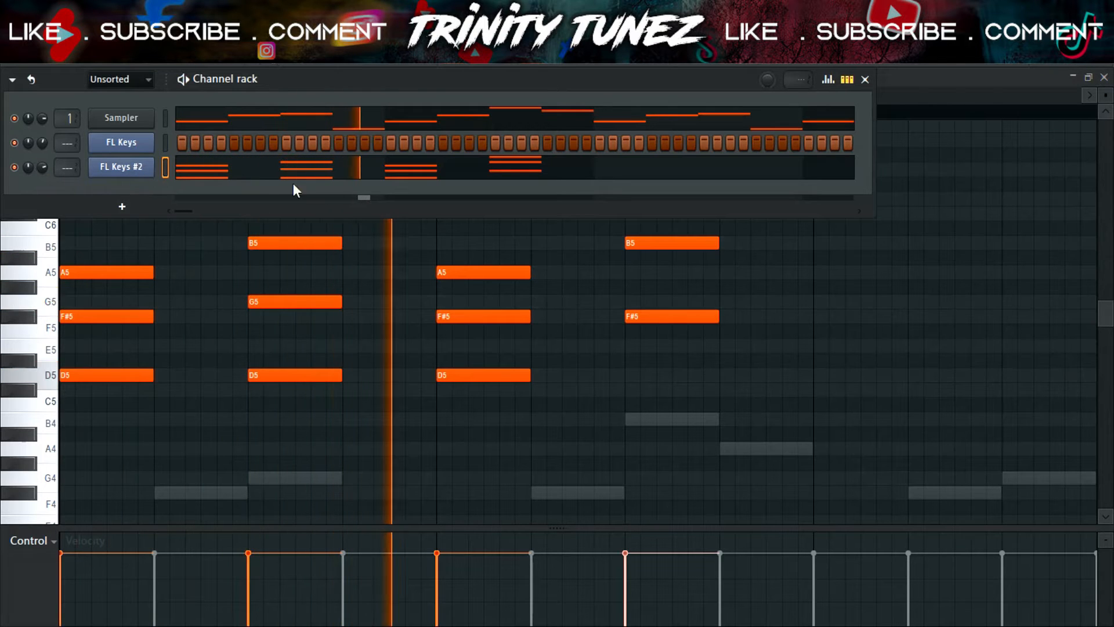
key(F5)
click(352, 173)
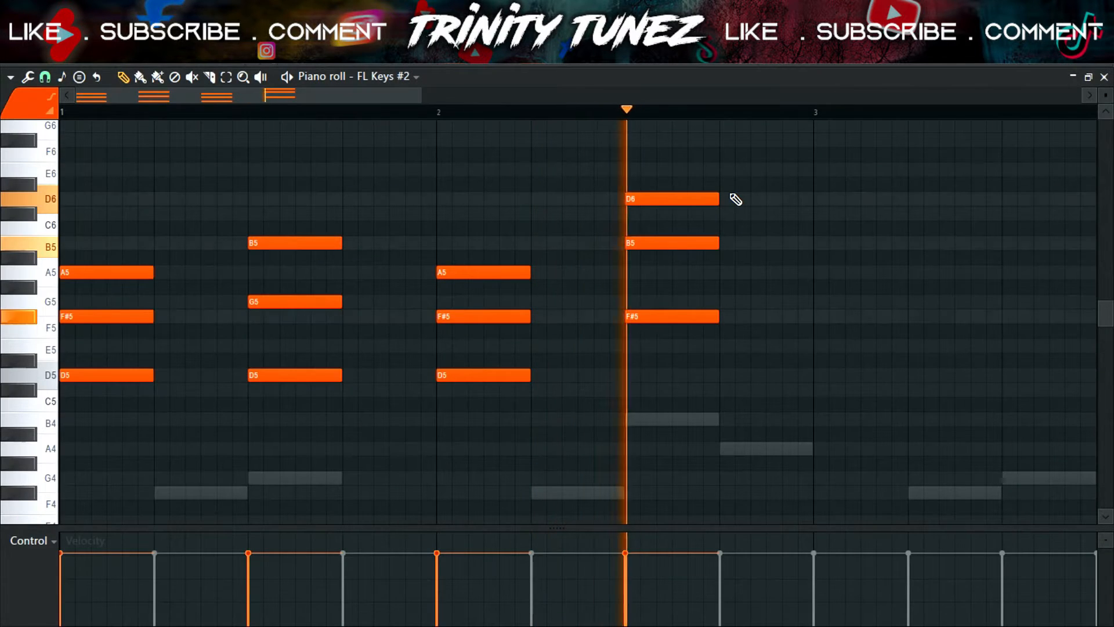
drag(656, 296, 654, 360)
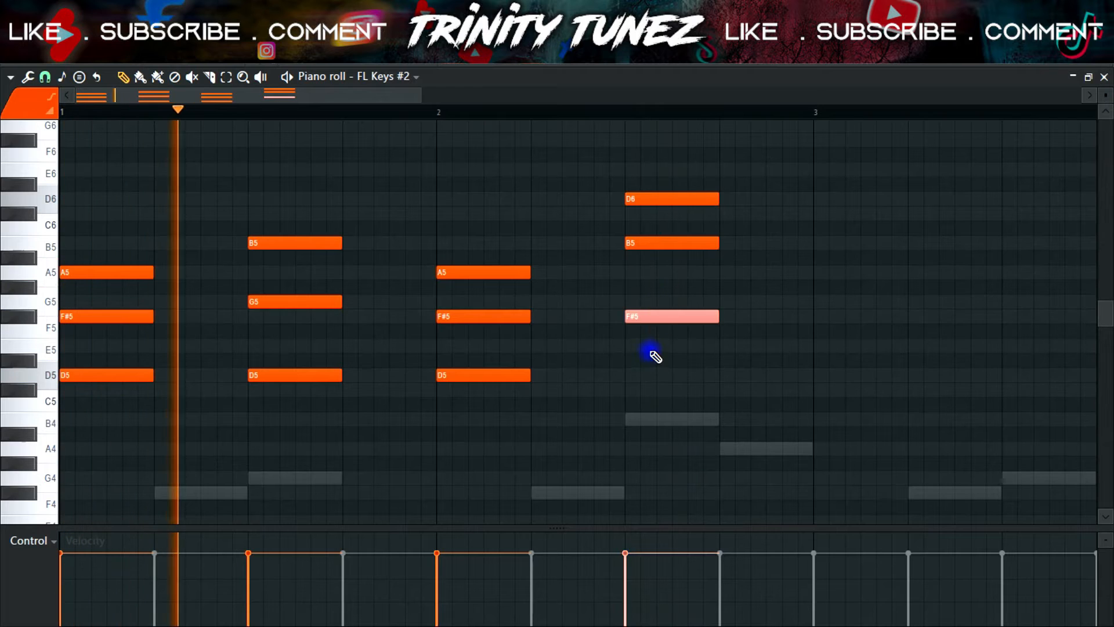
key(ctrl+Up)
key(ctrl+Down)
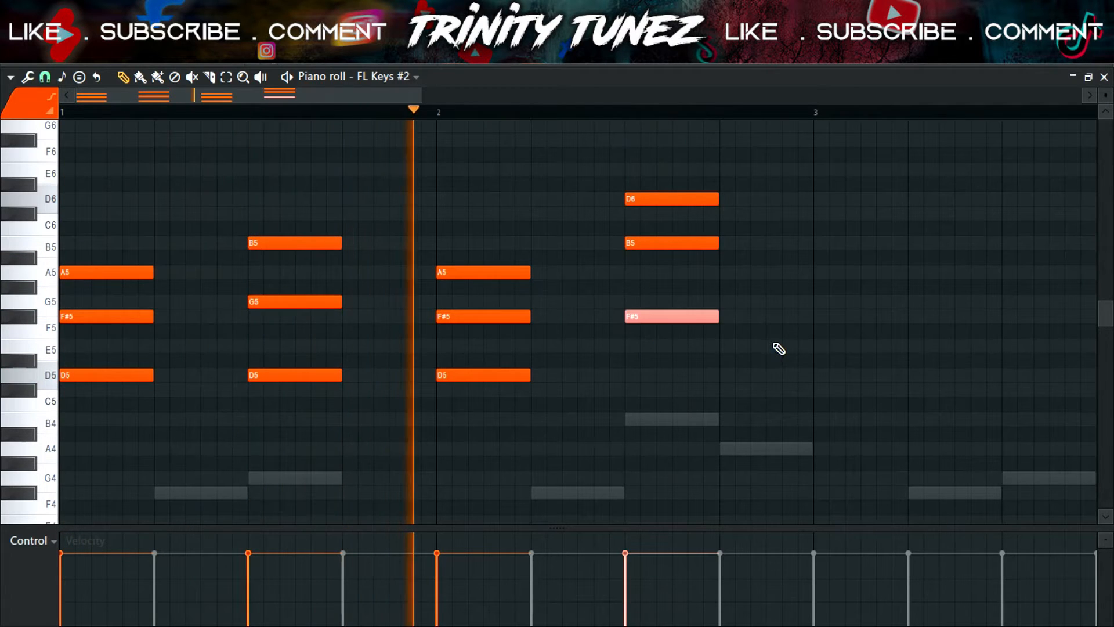
- Revoice bar 2's last chord as B4–D5–F#5 by lowering its D6 an octave, adding B4 and deleting B5
click(685, 202)
key(ctrl+Down)
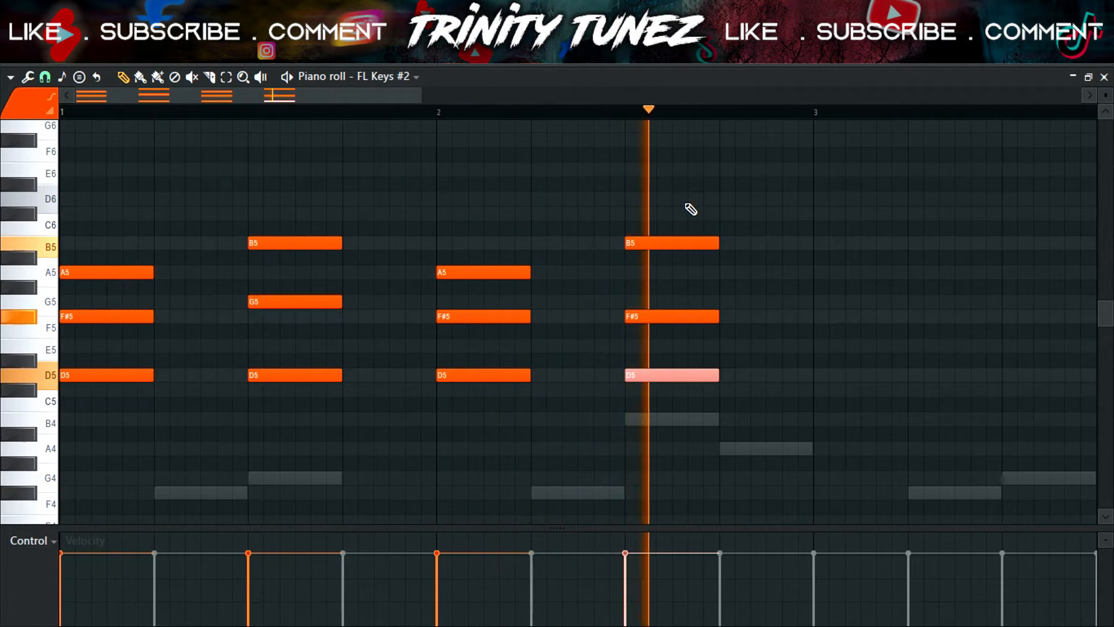
right_click(686, 208)
key(space)
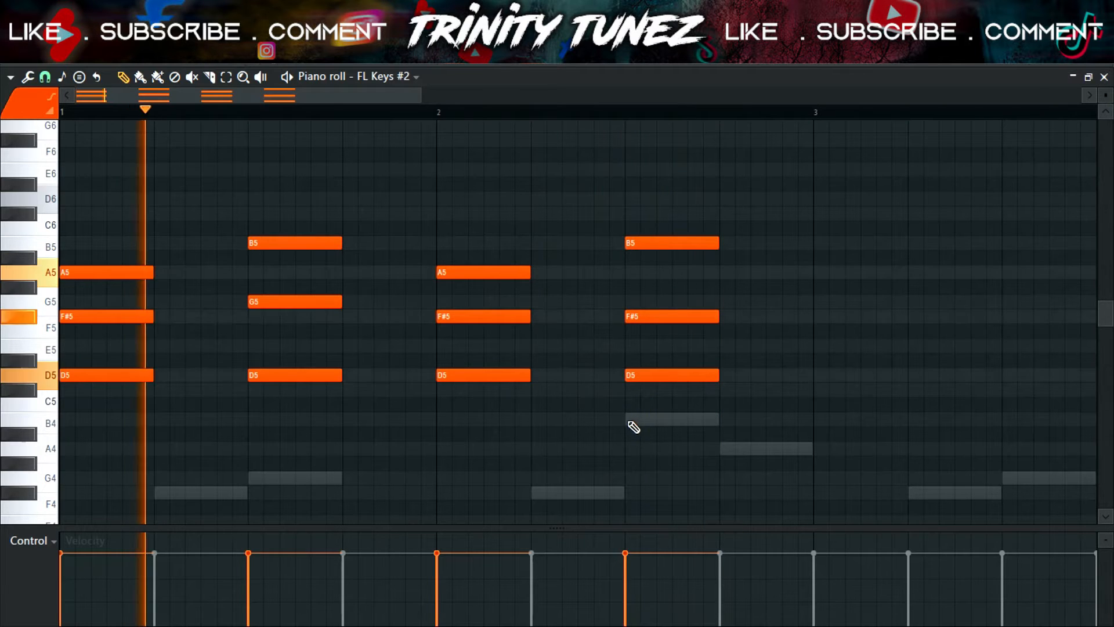
click(634, 424)
key(space)
right_click(642, 242)
click(574, 112)
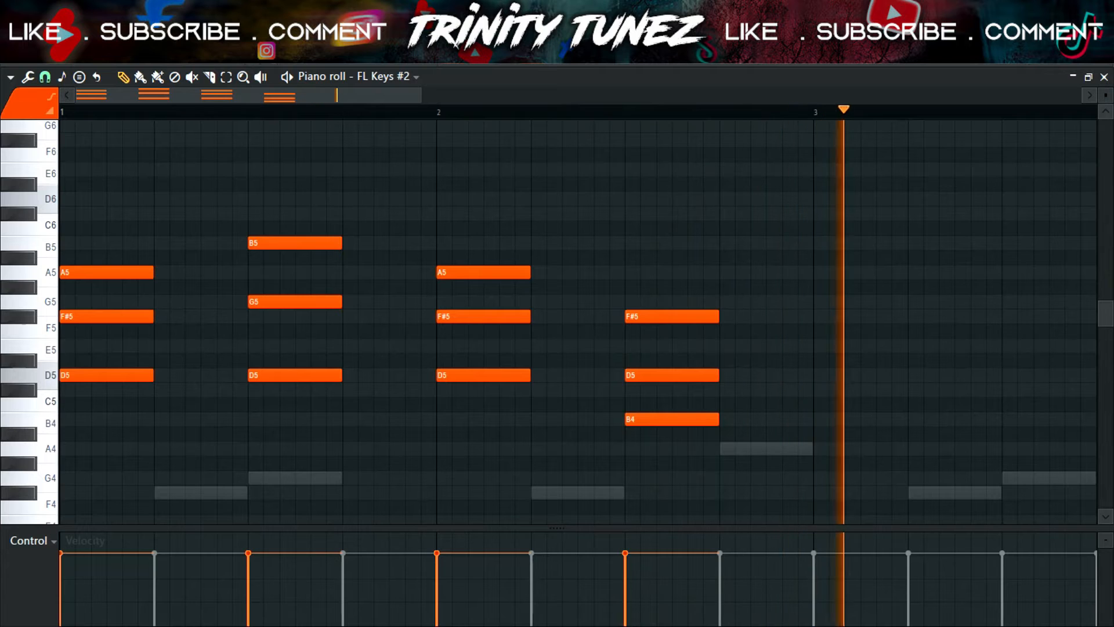
- Add an Xpand!2 synth channel to the channel rack and reposition its plugin window
key(F6)
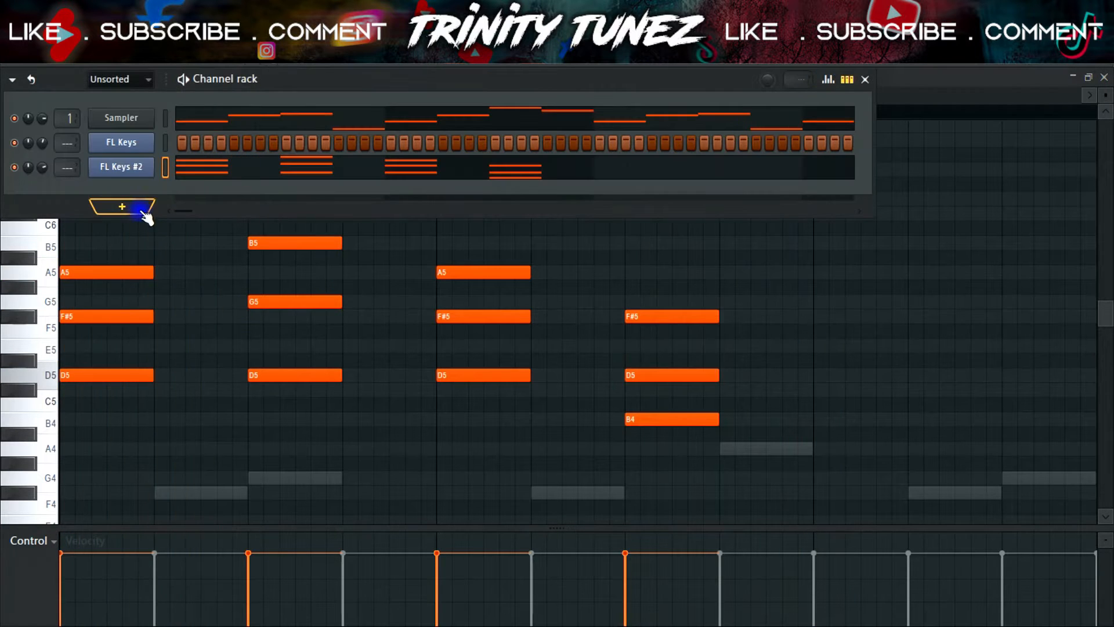
click(143, 213)
mouse_move(147, 415)
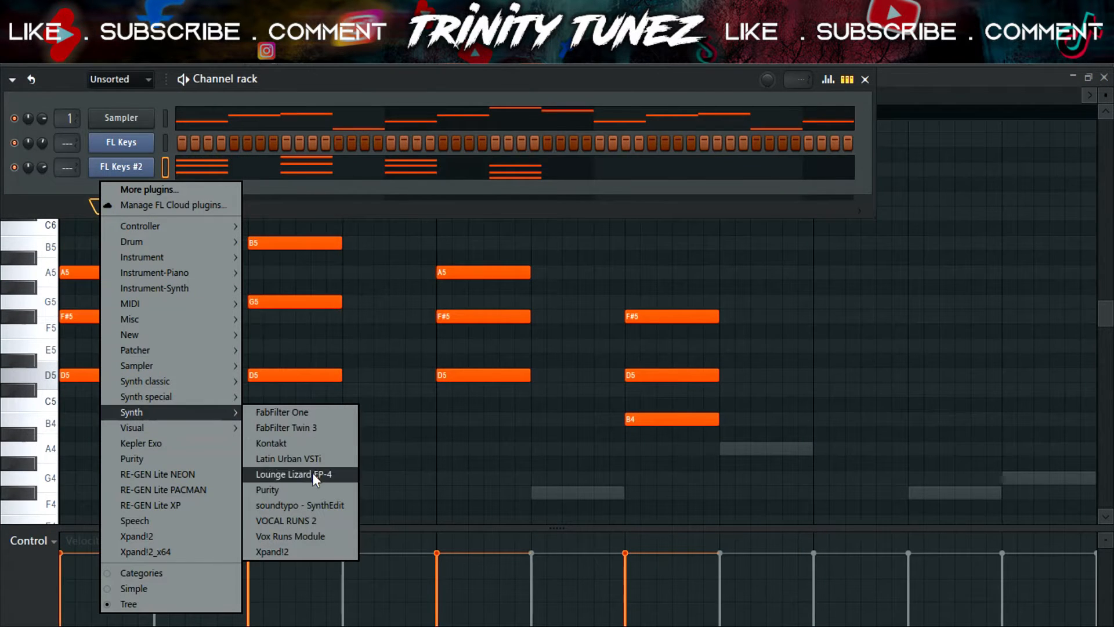
click(280, 551)
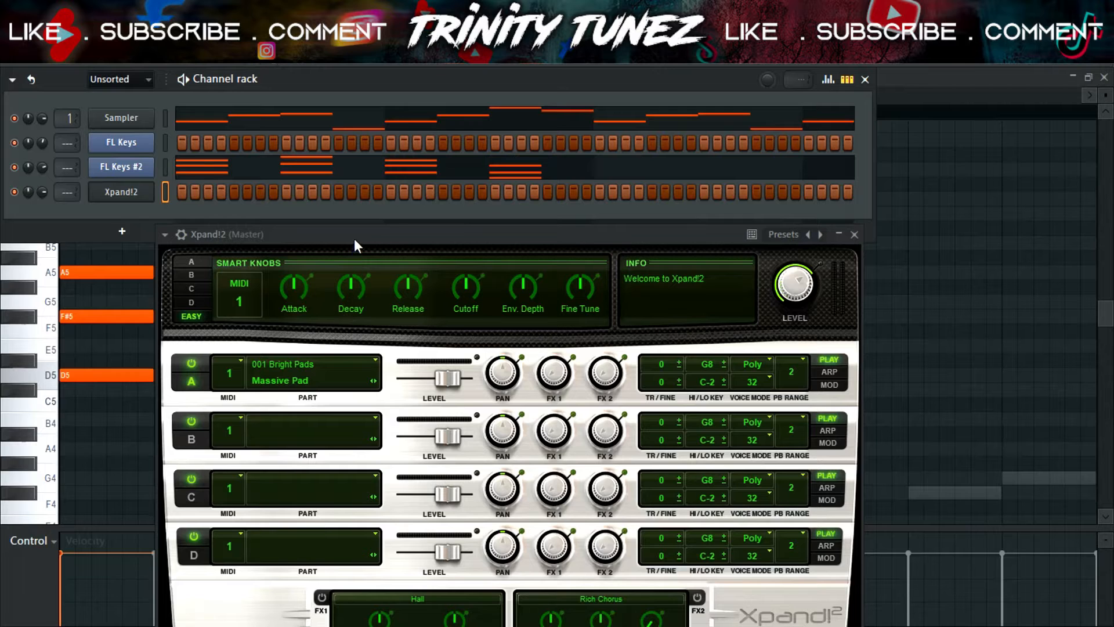
drag(355, 240, 363, 147)
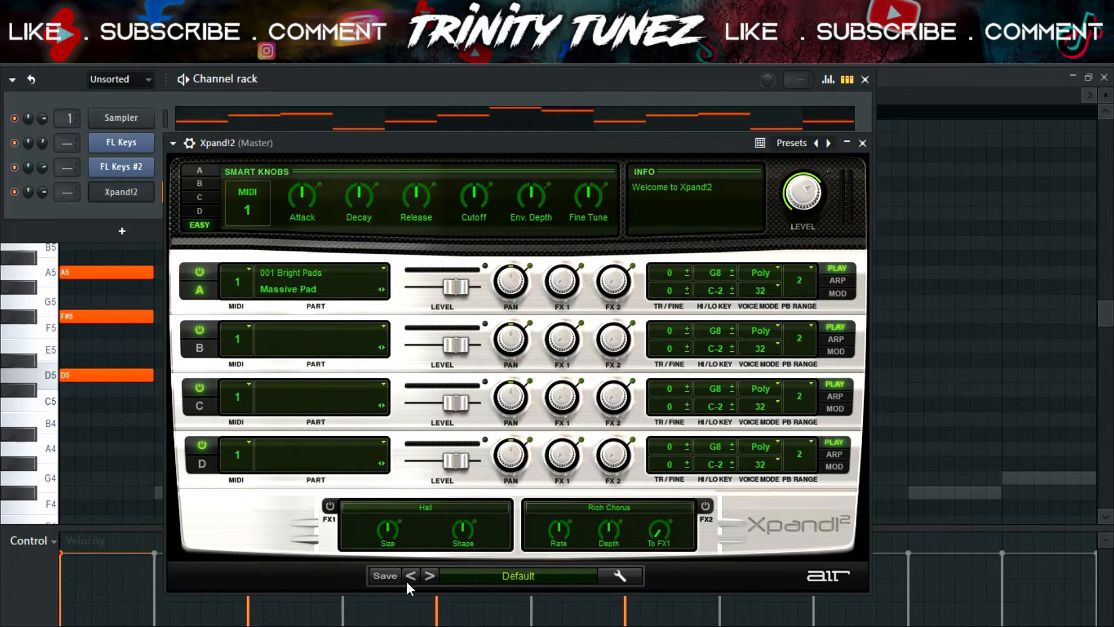
- Load the Electric Piano preset from the 30 xxxpansion category in Xpand!2 and close the plugin window
click(337, 294)
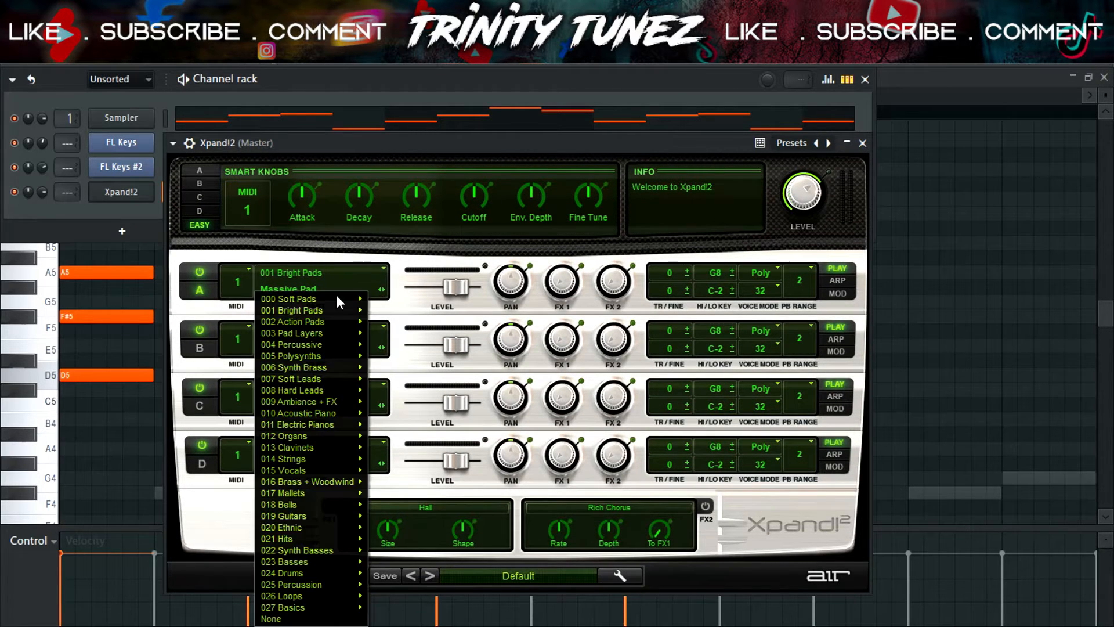
mouse_move(320, 608)
click(436, 541)
click(506, 573)
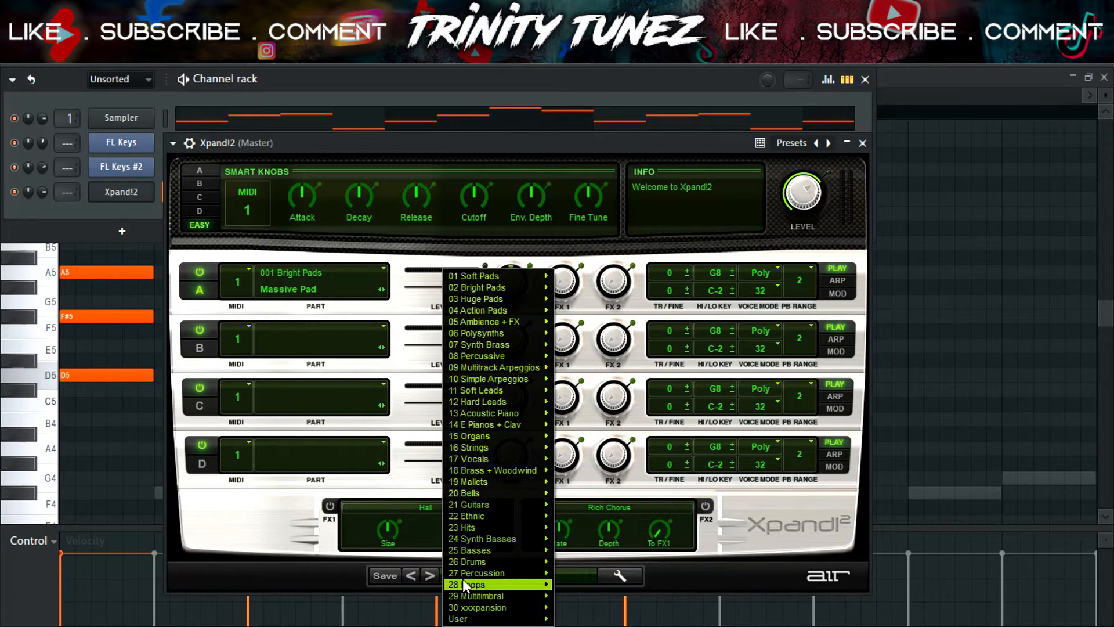
mouse_move(480, 611)
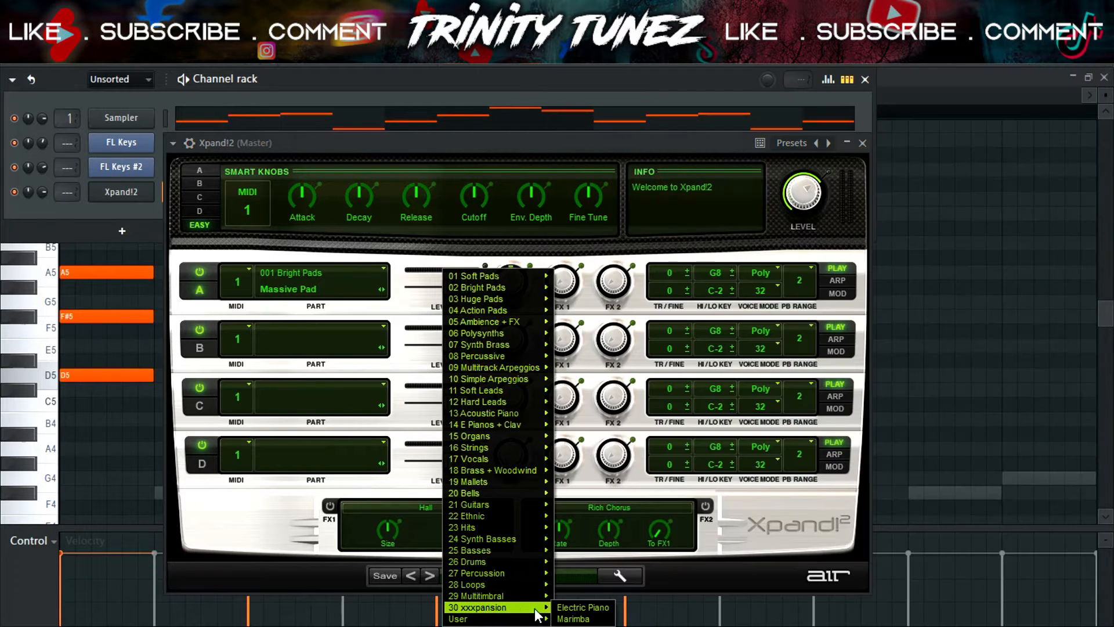
click(603, 574)
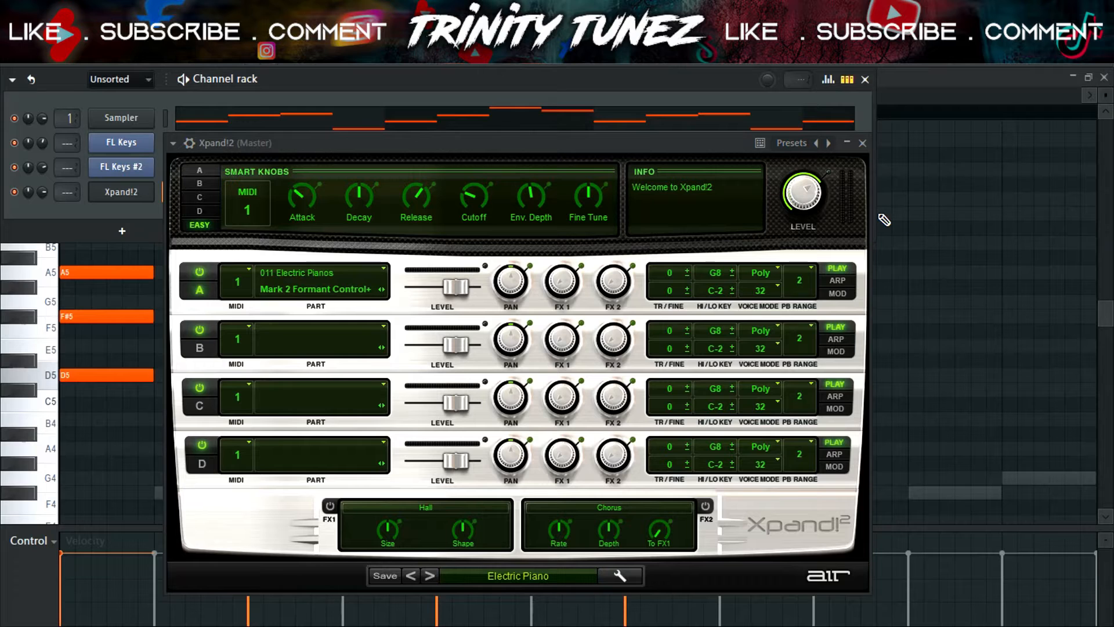
click(863, 143)
- Copy the FL Keys #2 chord notes into the Xpand!2 channel
right_click(152, 158)
click(318, 168)
right_click(152, 183)
click(354, 228)
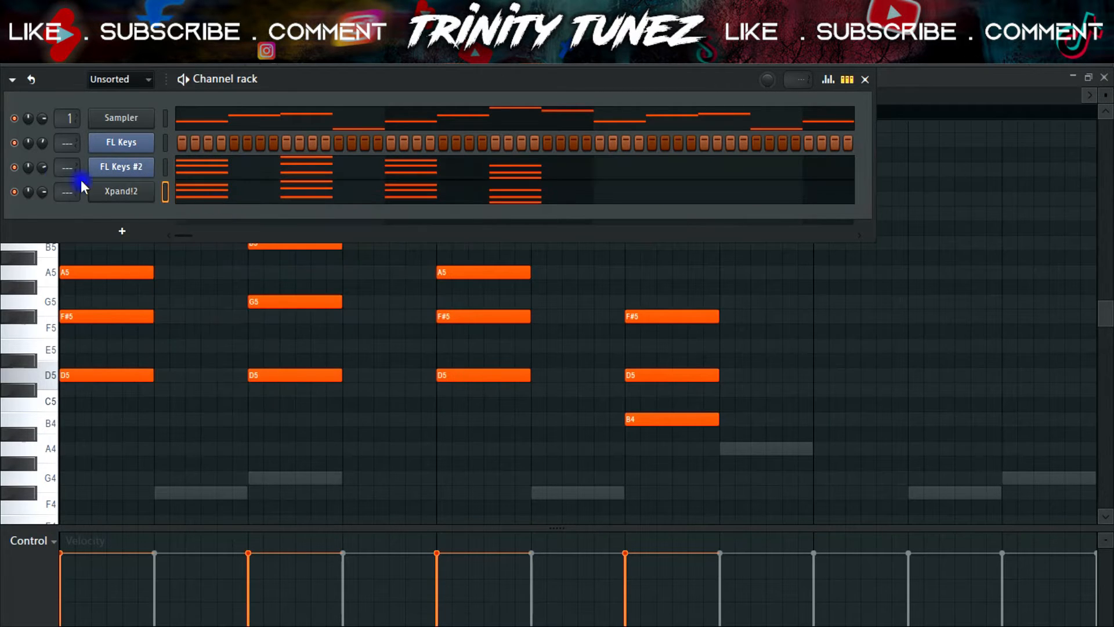
- Delay the starts of all Xpand!2 chord notes and strum them with Preserve end enabled
click(184, 191)
click(184, 191)
key(space)
key(ctrl+a)
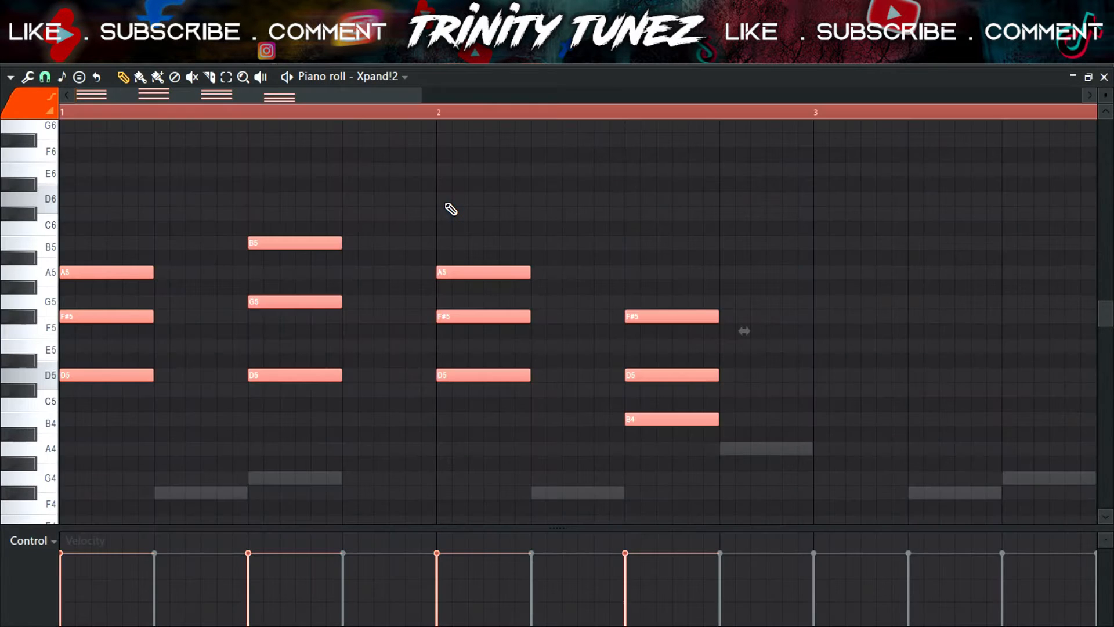
drag(100, 271, 153, 269)
click(209, 249)
key(alt+s)
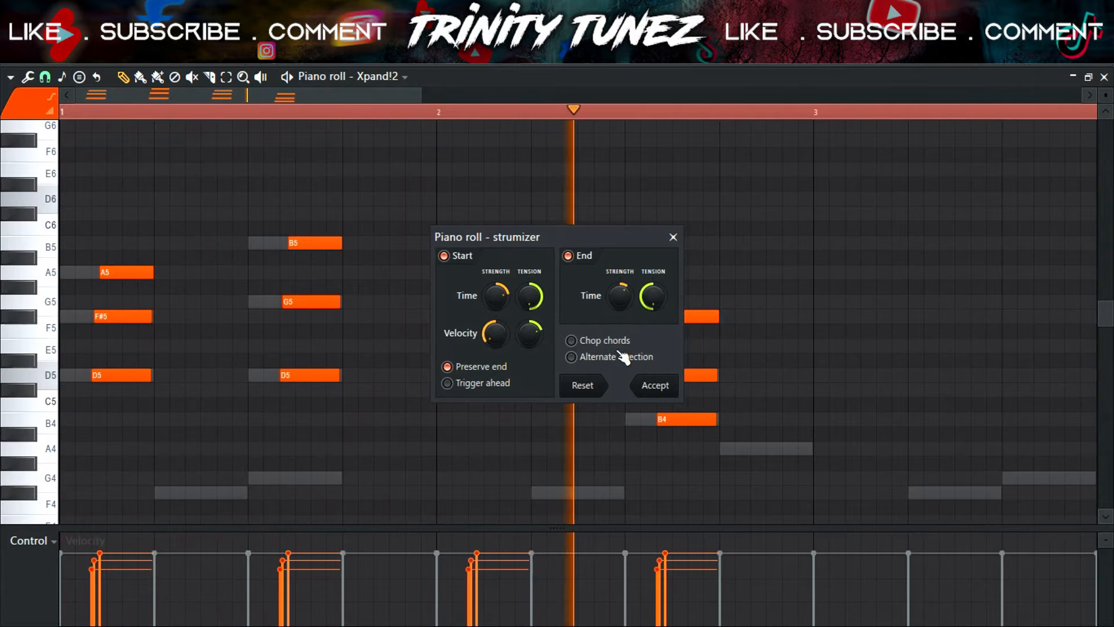
click(667, 385)
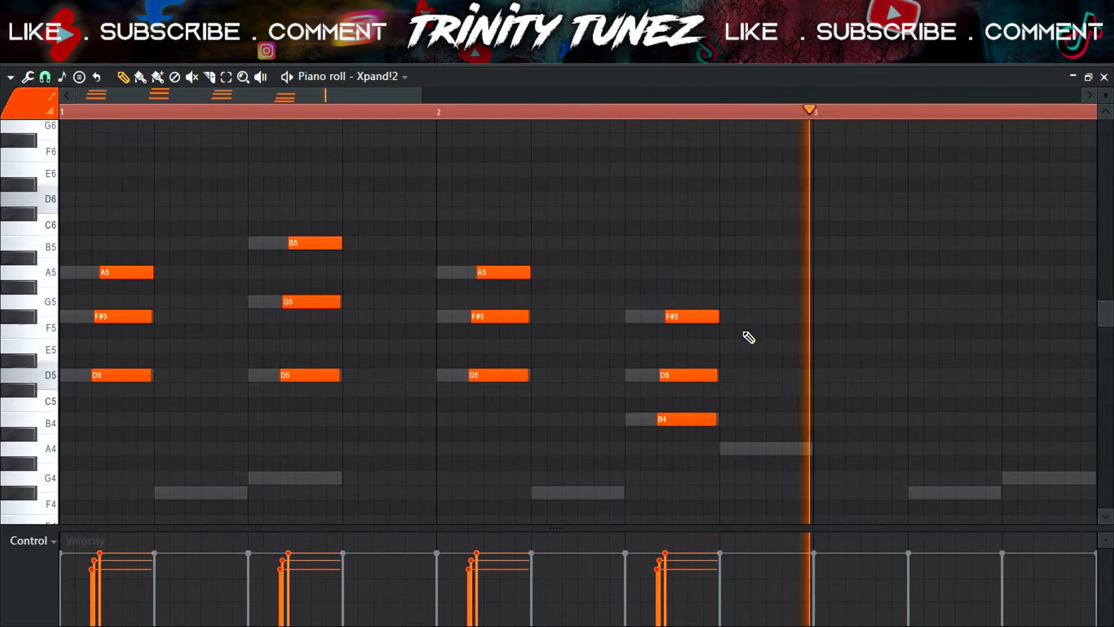
- Try the strummed Xpand!2 chords an octave lower and an octave higher during playback, returning them to their original octave
key(space)
key(space)
scroll(399, 206, down, 3)
key(ctrl+Down)
scroll(402, 210, up, 3)
key(ctrl+Up)
key(ctrl+Up)
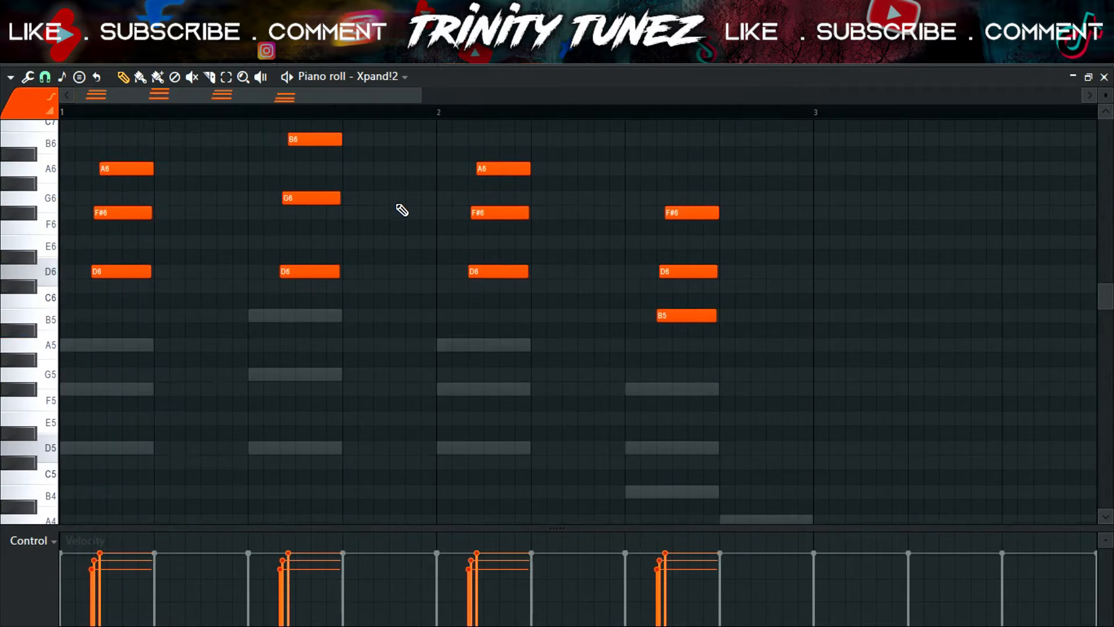
key(ctrl+Down)
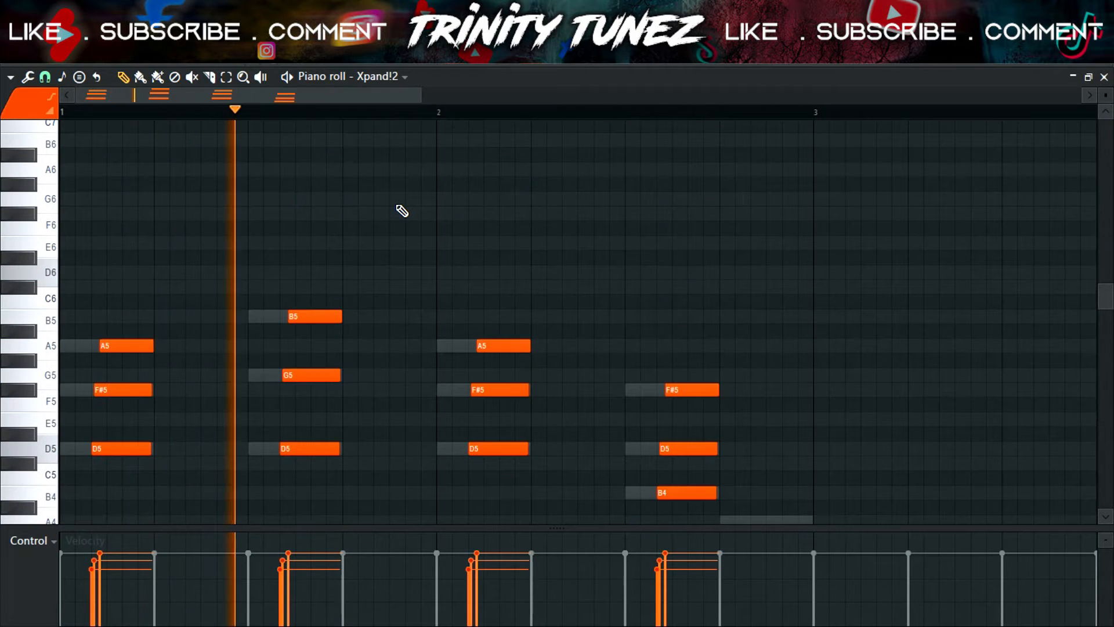
- Mute the FL Keys and FL Keys #2 channels and listen to the strummed Xpand!2 chords
click(839, 66)
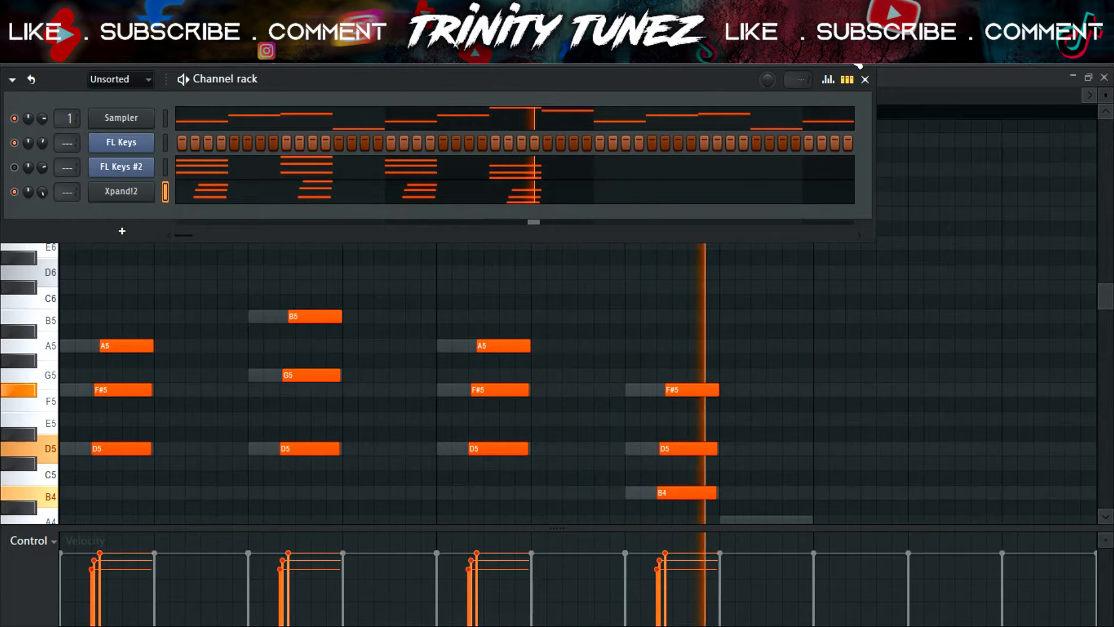
key(F9)
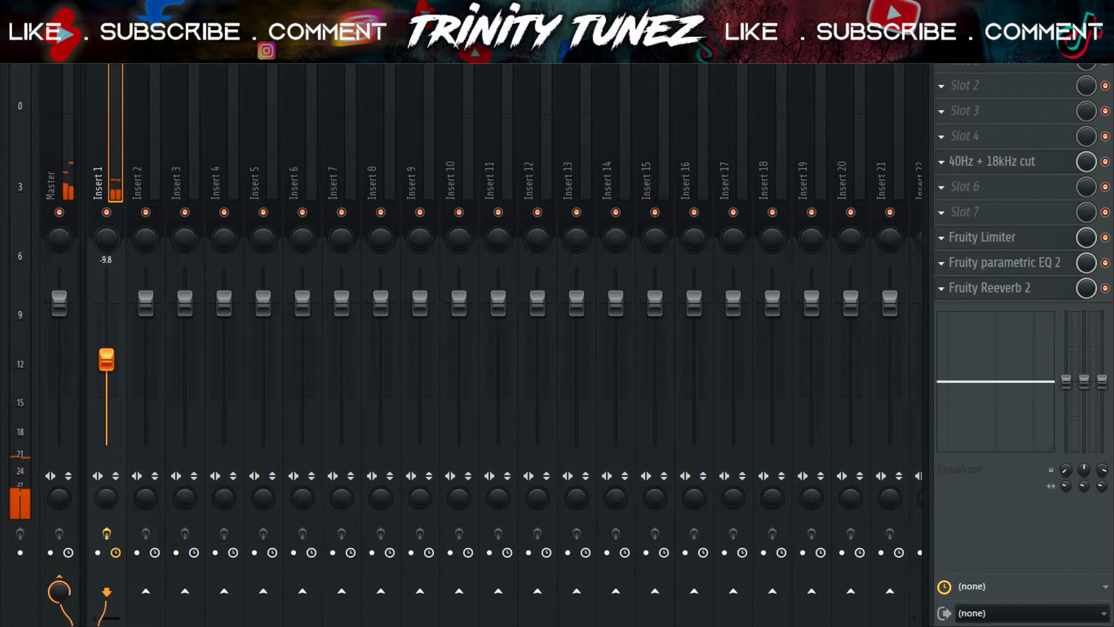
key(F9)
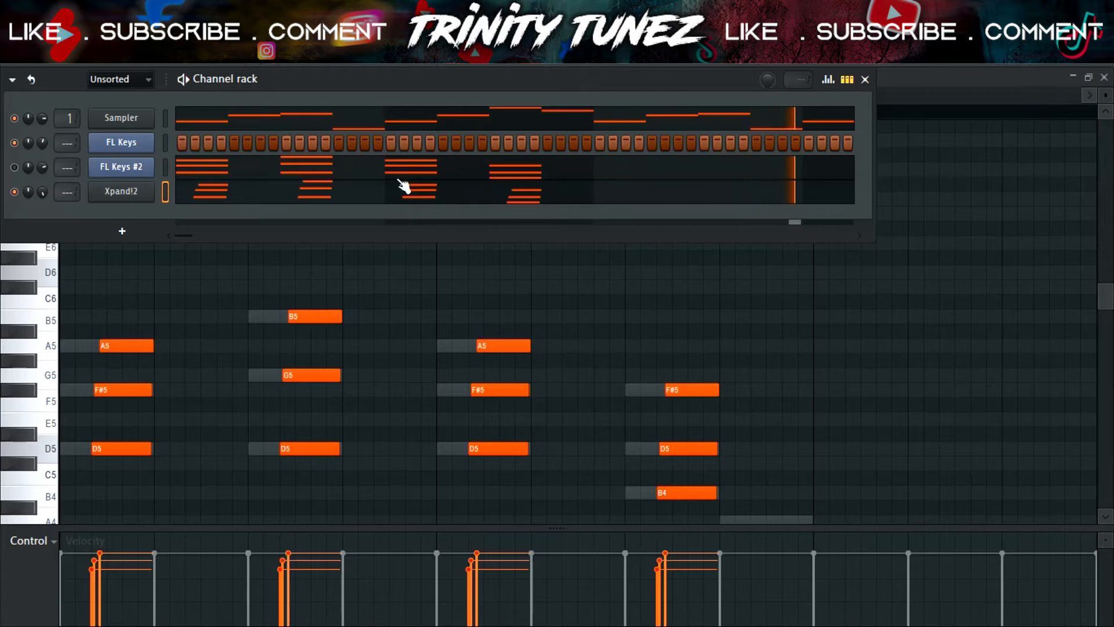
key(space)
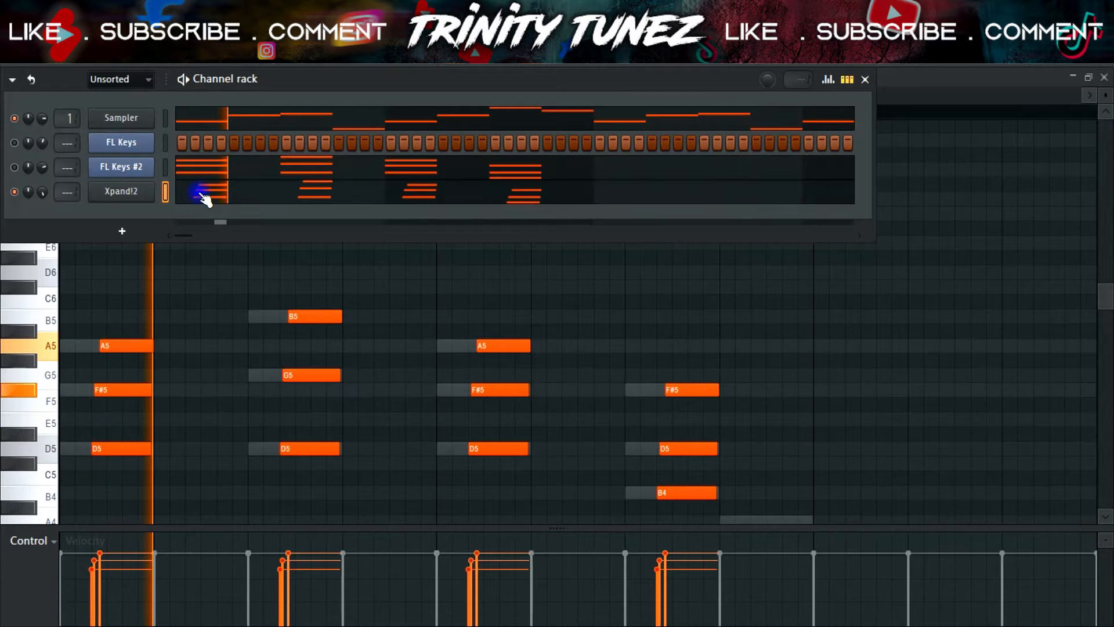
key(F5)
click(436, 201)
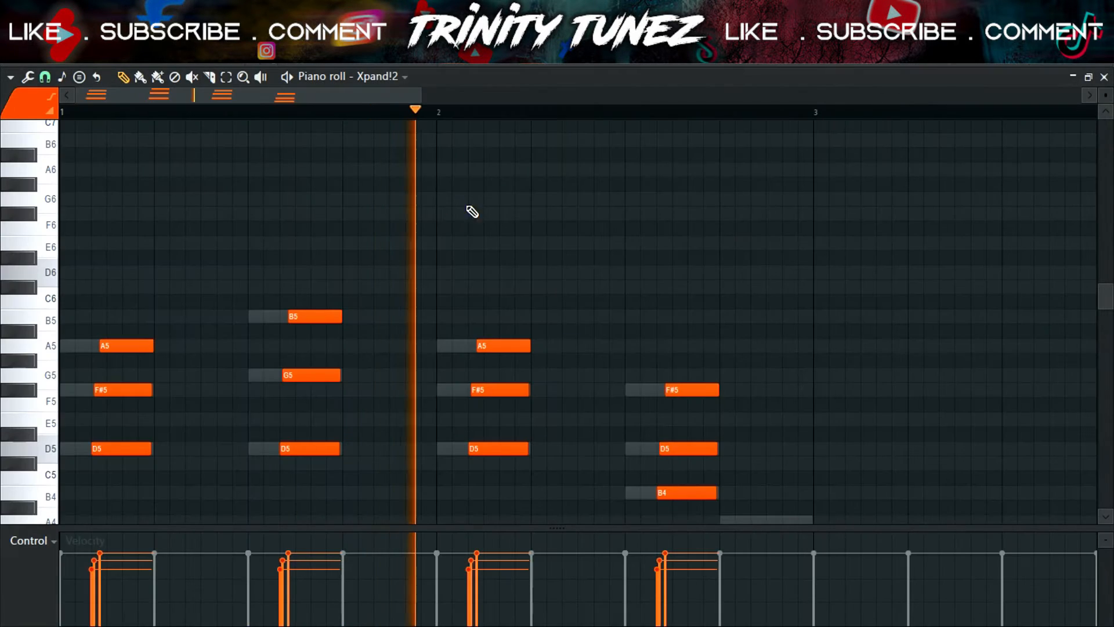
drag(598, 112, 81, 517)
drag(96, 344, 562, 336)
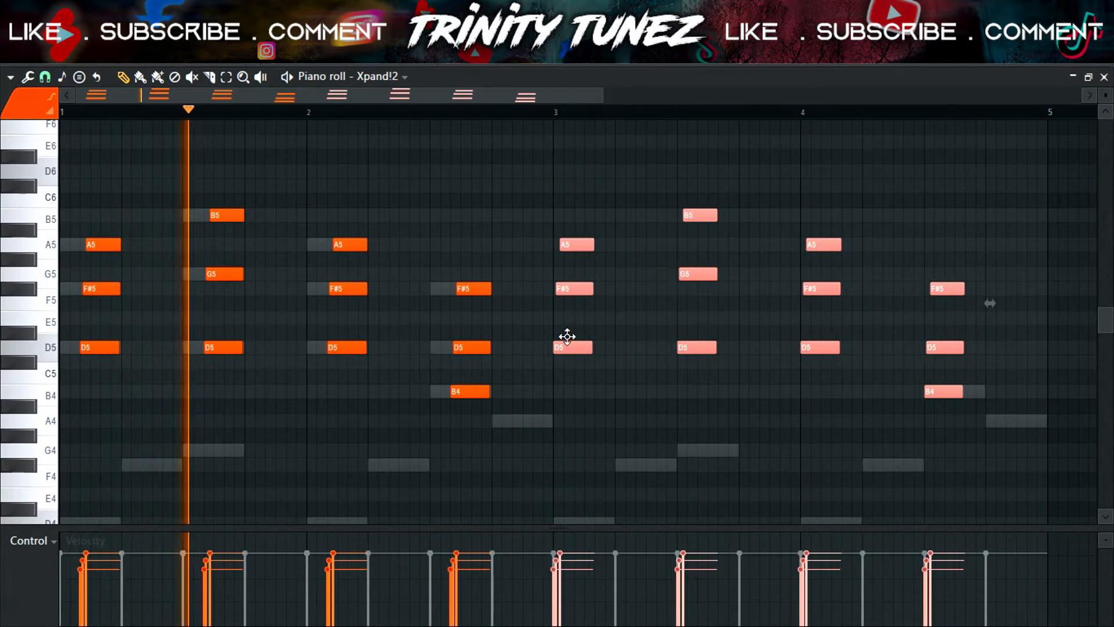
key(Delete)
- Copy bar 2's last Xpand!2 chord to the final beat and reshape the copy into A4–C#5–E5
drag(523, 397, 488, 291)
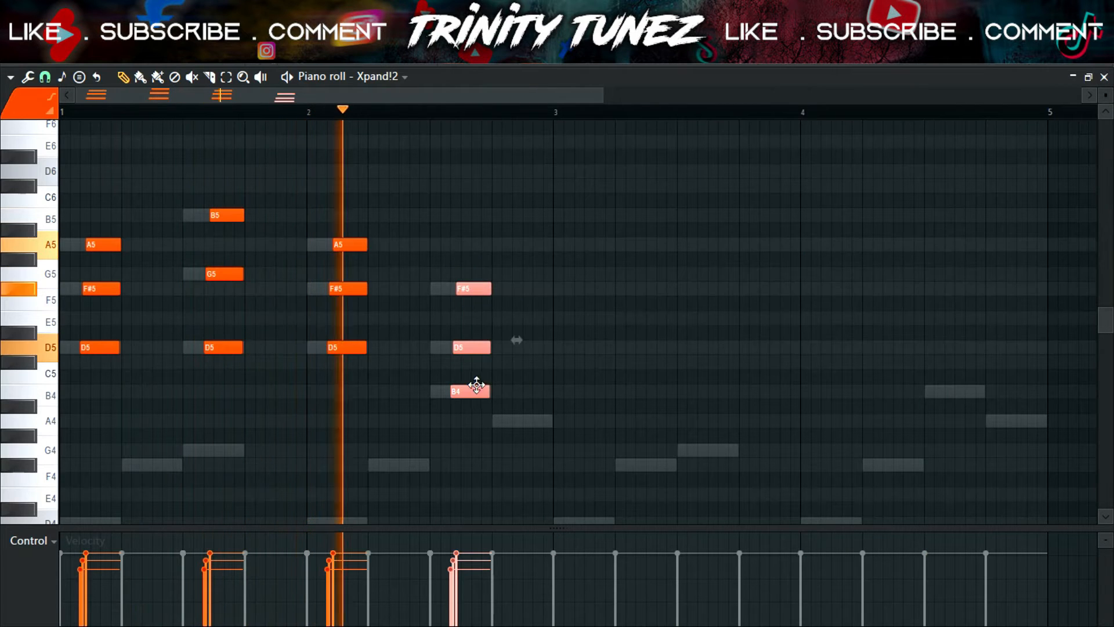
drag(467, 391, 529, 421)
click(539, 394)
drag(534, 378, 531, 360)
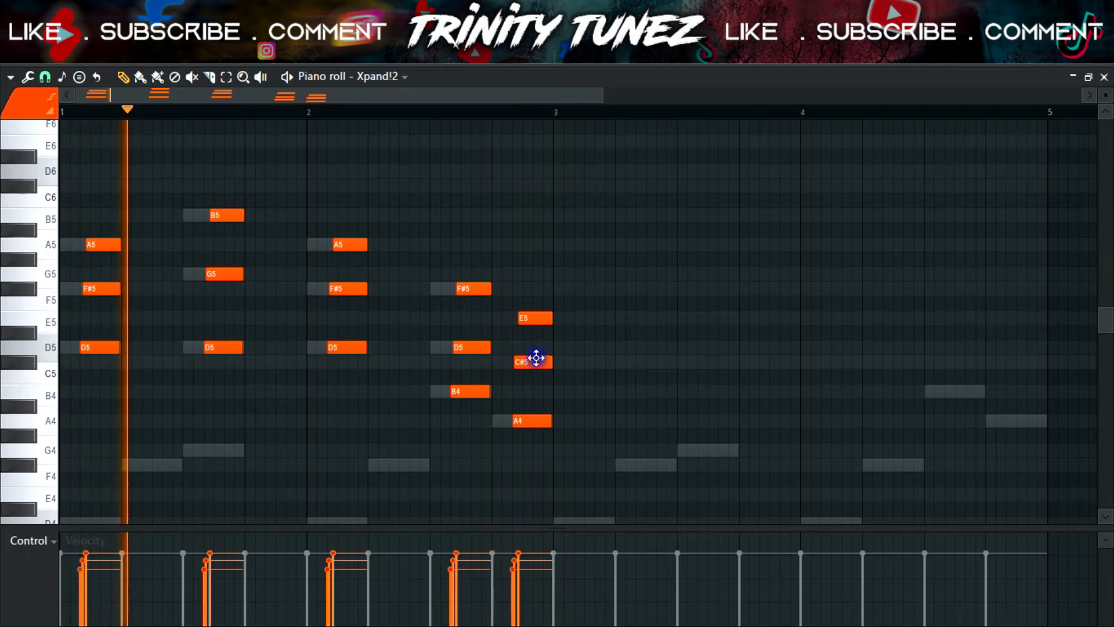
click(425, 111)
drag(559, 291, 525, 426)
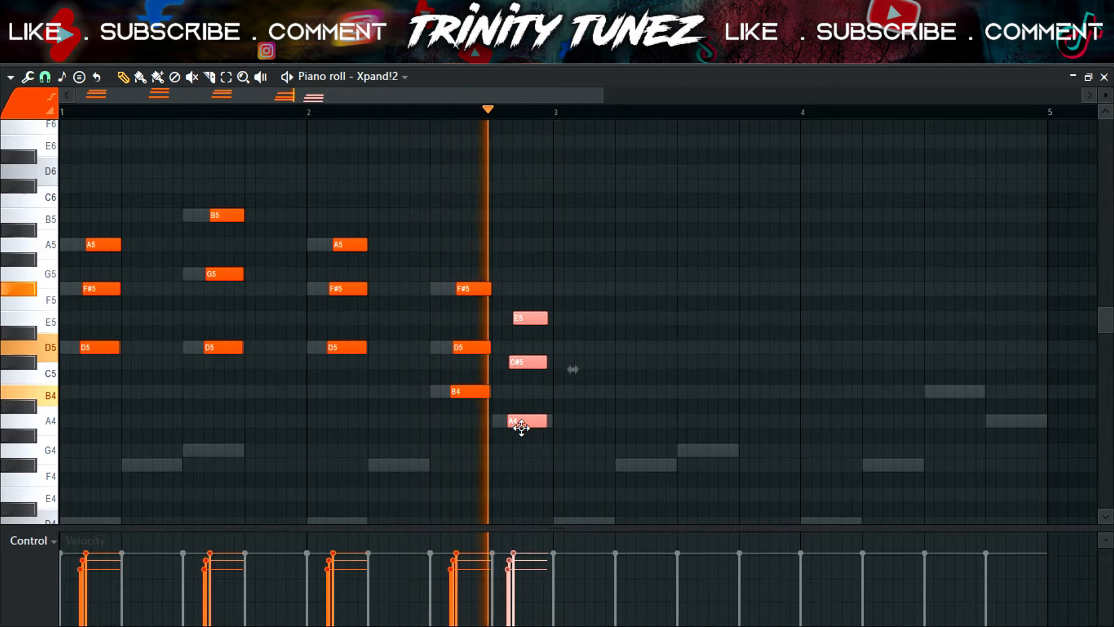
- Duplicate the two-bar Xpand!2 chord phrase into bars 3–4 and close the piano roll
drag(522, 426, 75, 194)
click(588, 400)
drag(100, 346, 592, 343)
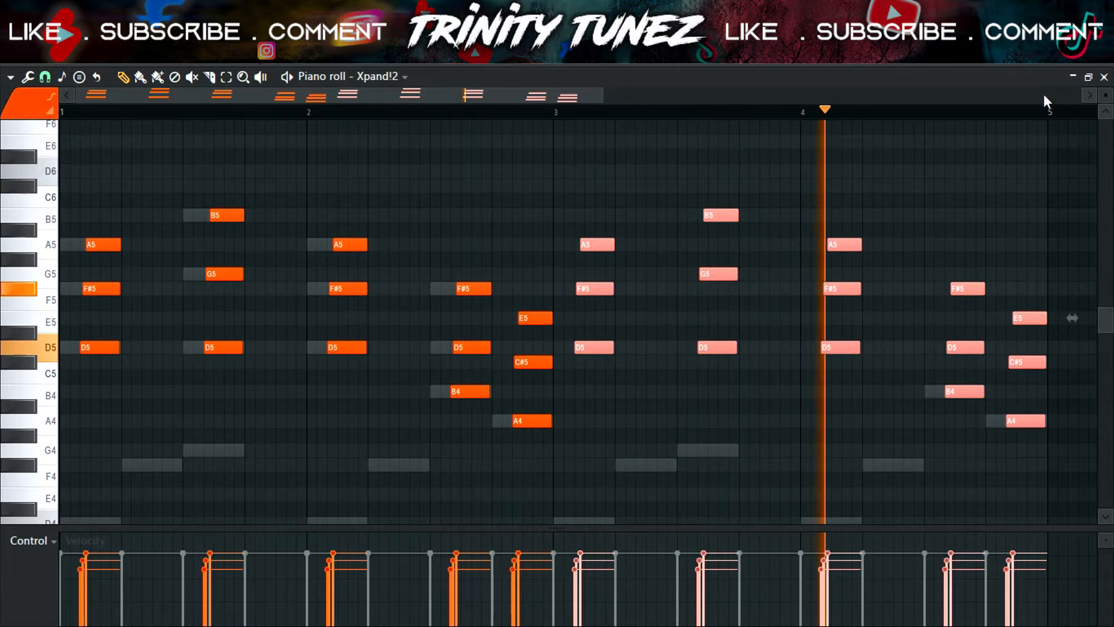
click(1104, 76)
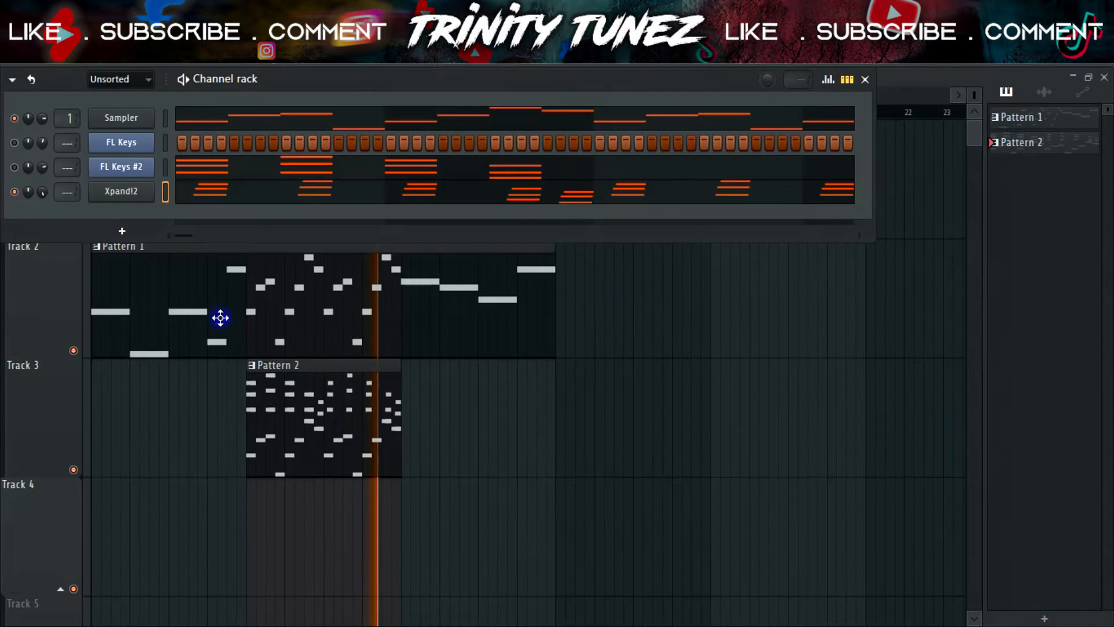
- Clone the Xpand!2 channel, then close the clone's plugin window and the channel rack
right_click(122, 197)
click(178, 360)
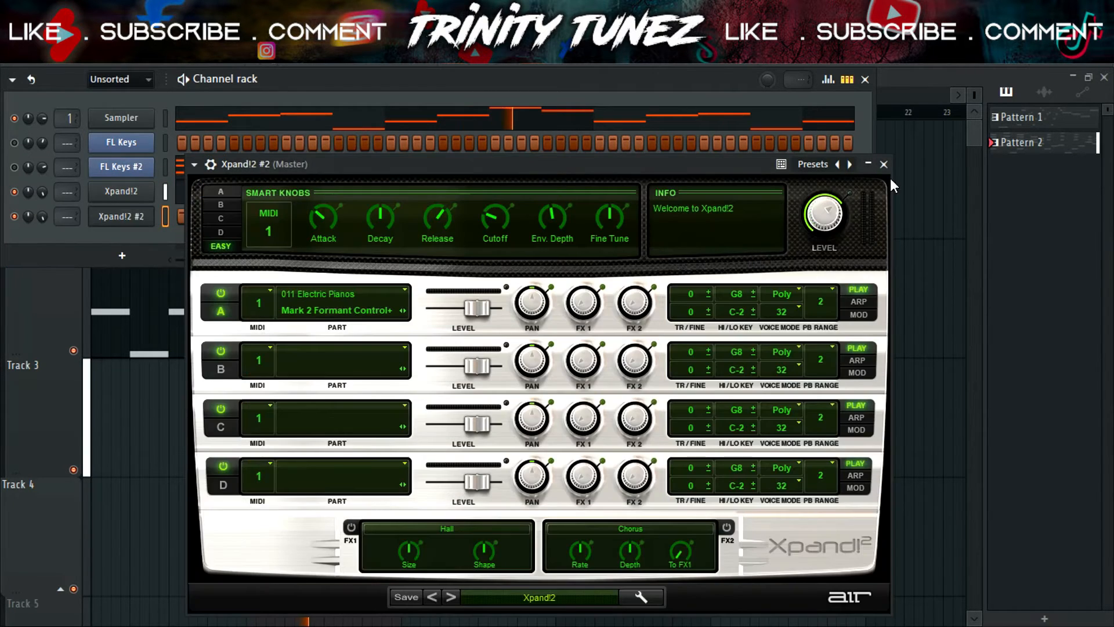
click(884, 165)
click(866, 79)
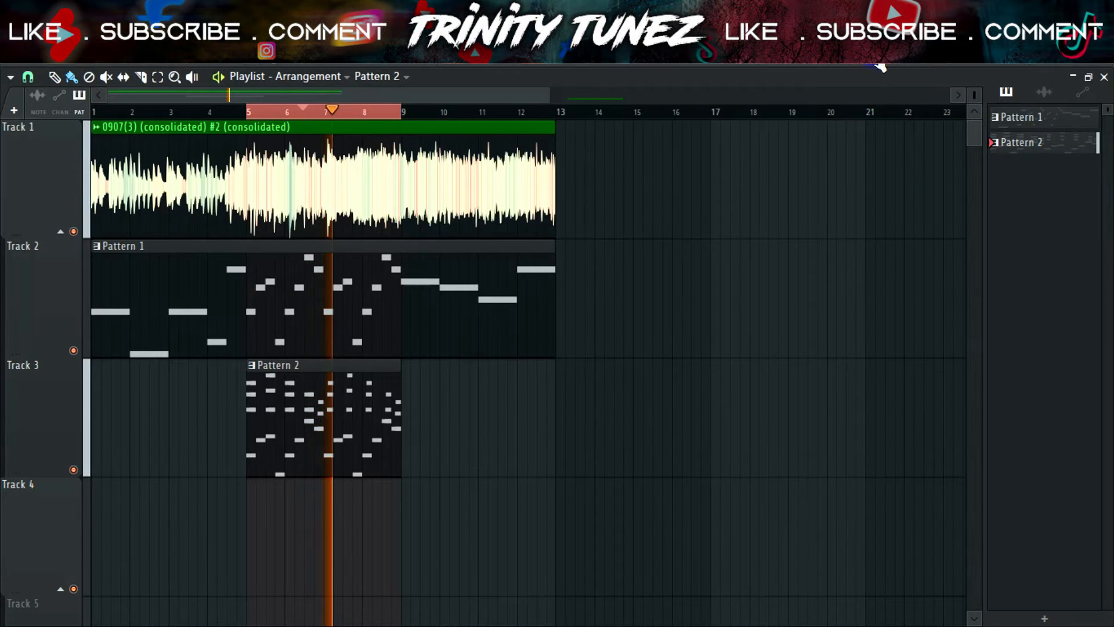
- Show the browser and expand the Fx folder of the A F R I K A drum kit
key(alt+F8)
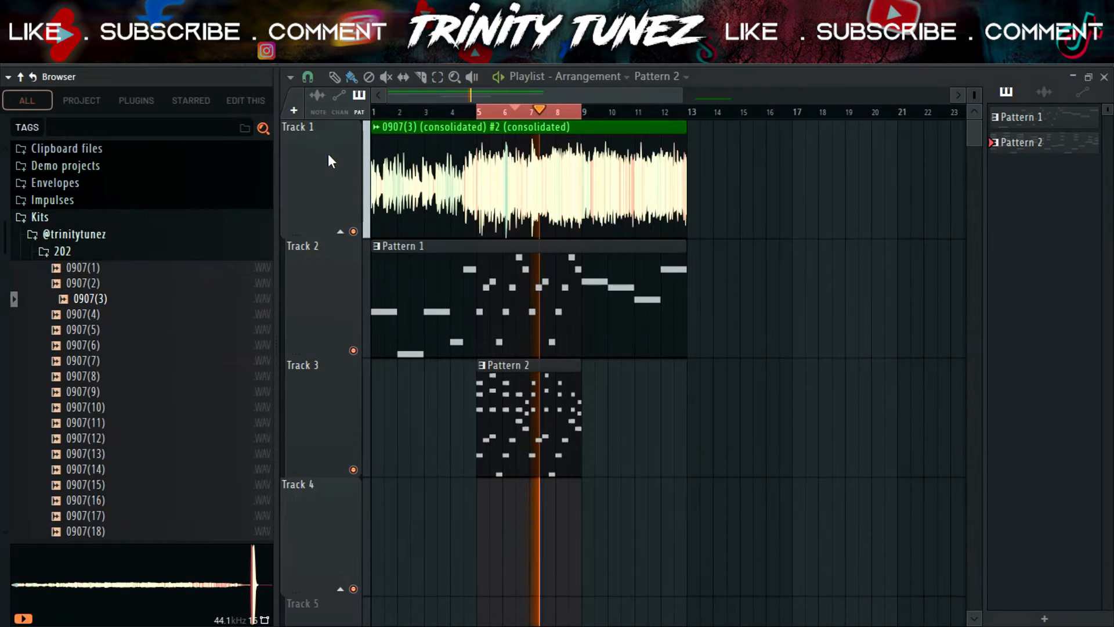
click(87, 258)
click(93, 286)
click(110, 302)
click(101, 321)
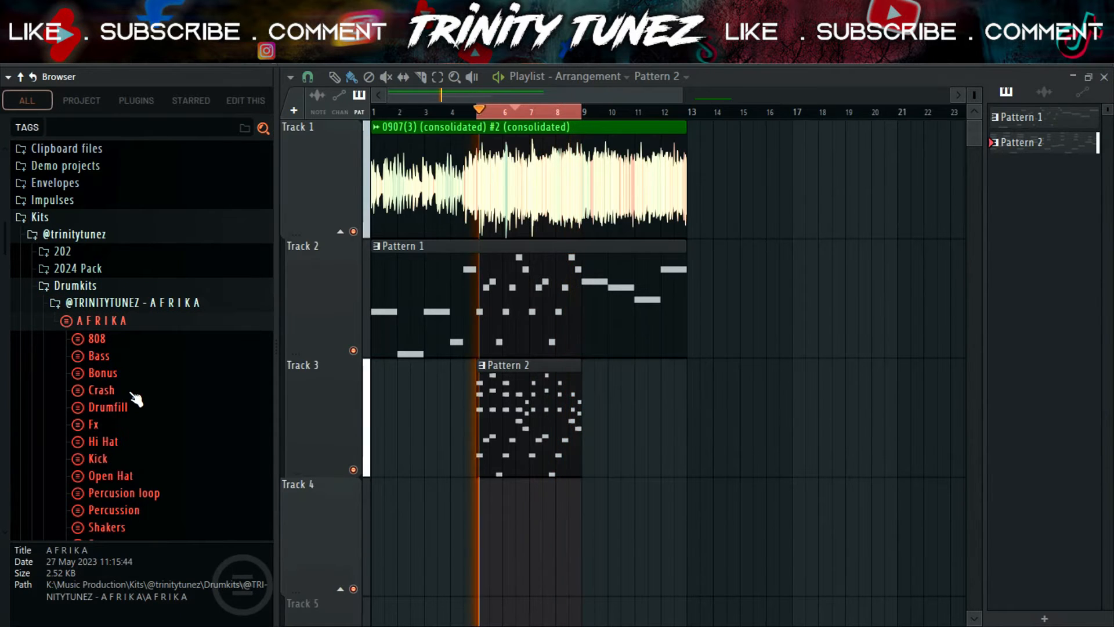
click(118, 427)
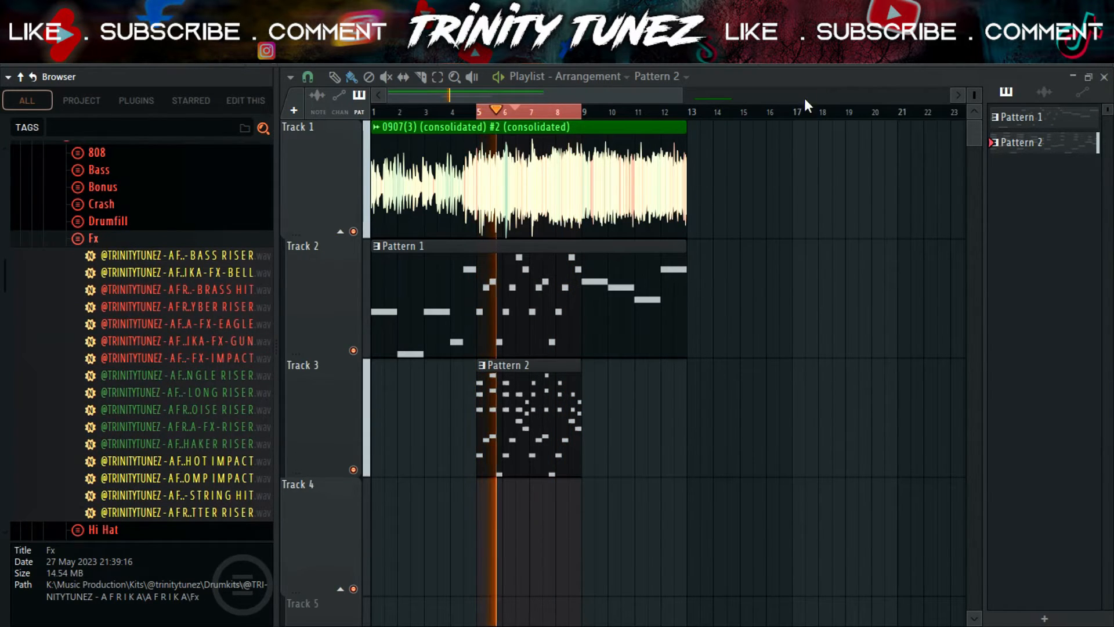
- Narrow Insert 1's 40Hz + 18kHz cut EQ to a low cut of about 600 Hz and a high cut of about 5 kHz
key(F9)
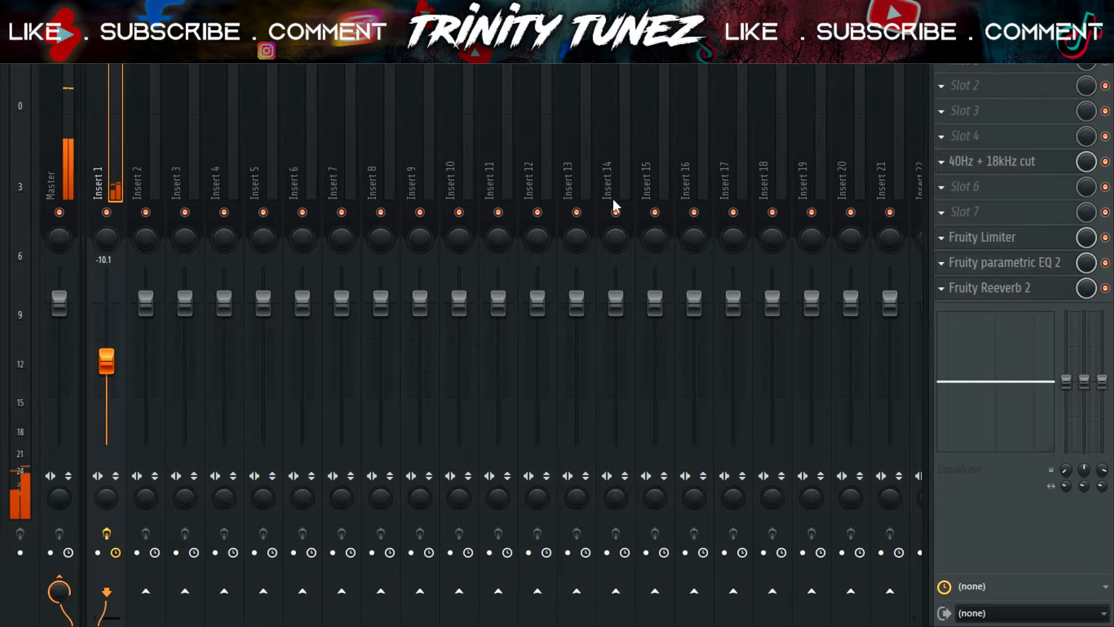
click(1012, 169)
drag(391, 241, 317, 224)
drag(107, 239, 189, 241)
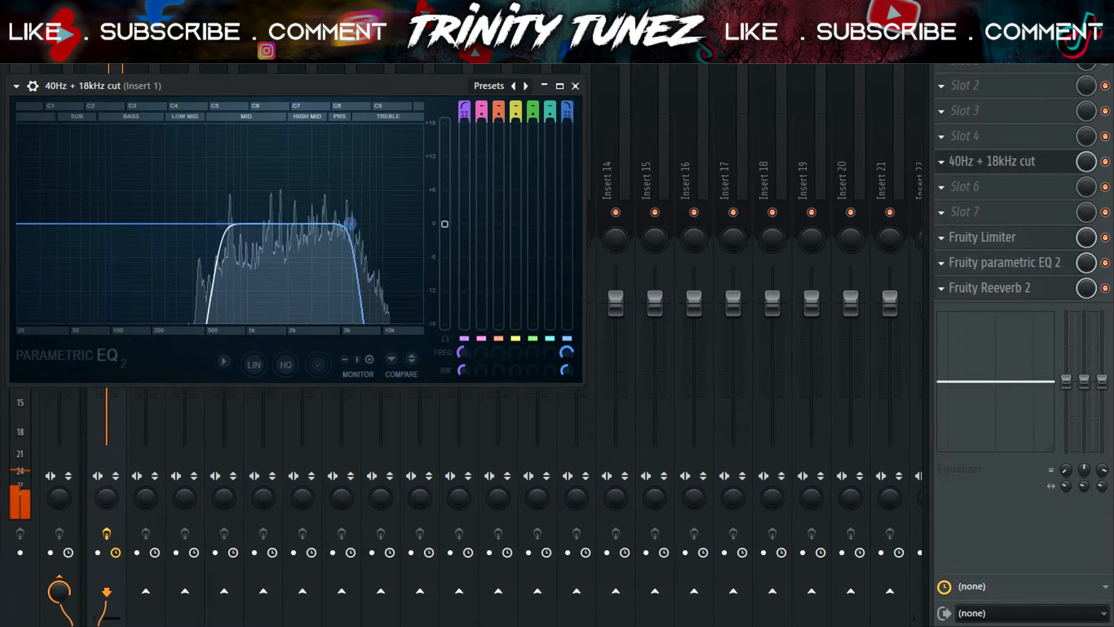
click(575, 85)
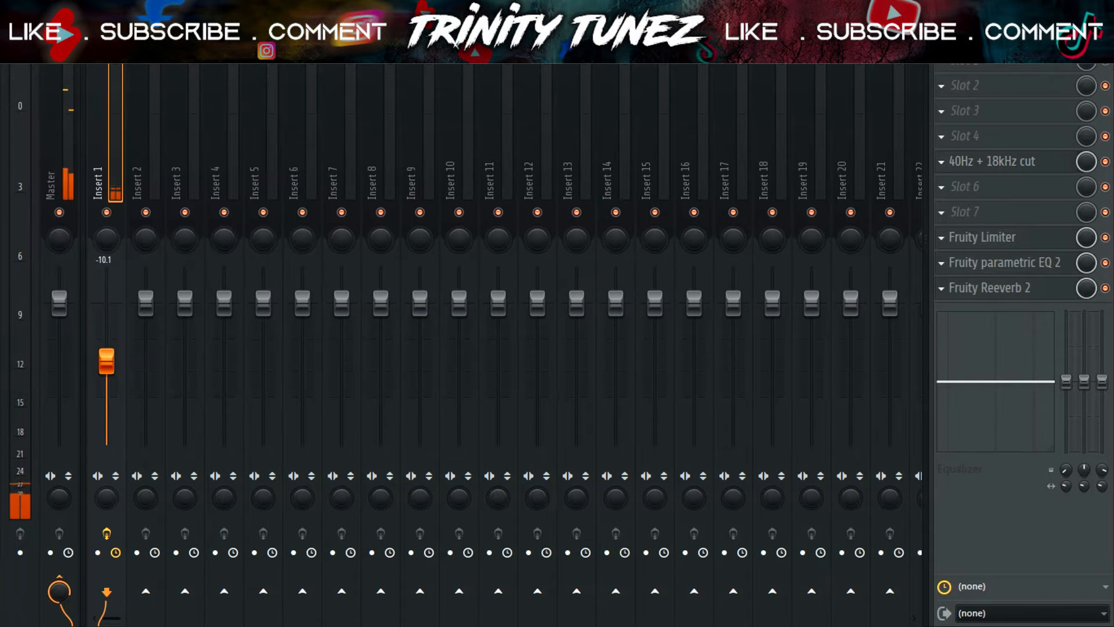
key(F9)
- Audition the bell and brass hit FX samples and load the BRASS HIT sample into a new channel
click(180, 273)
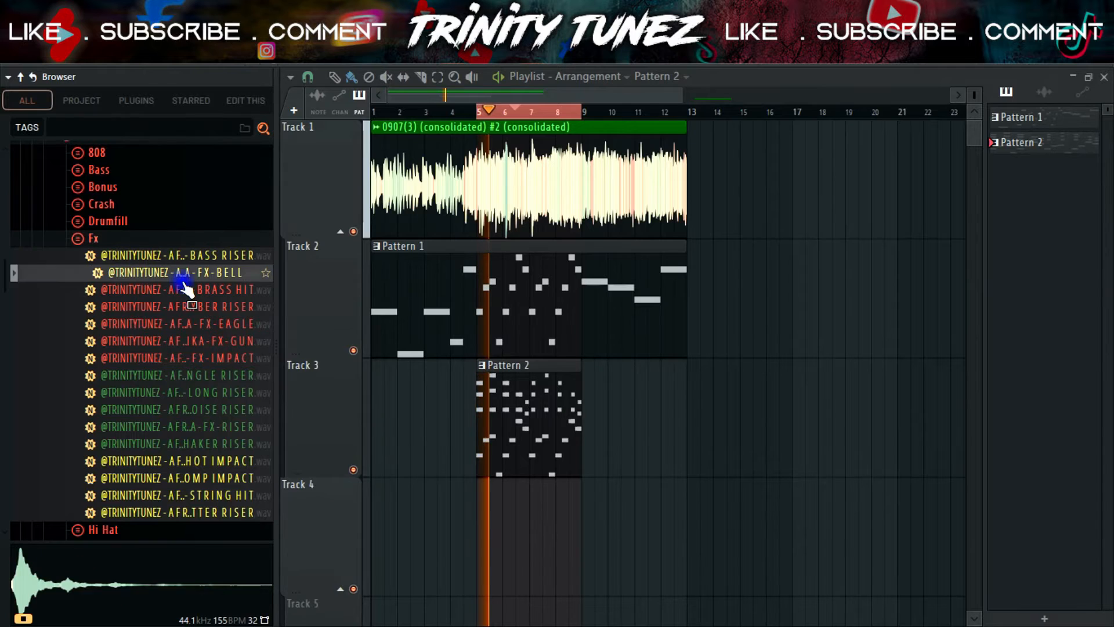
click(191, 289)
right_click(222, 289)
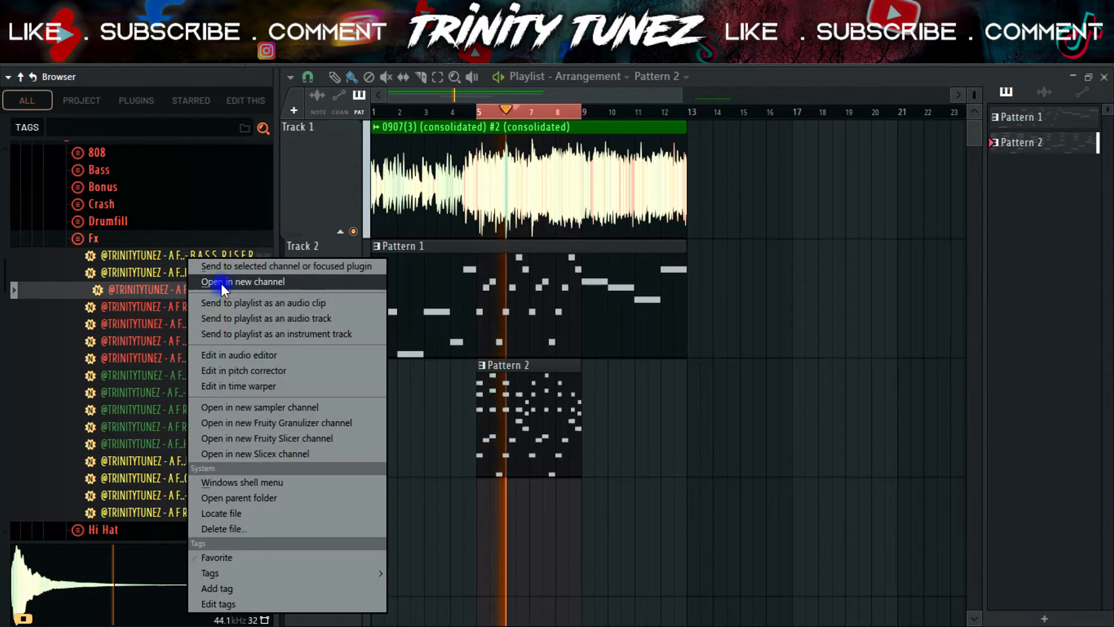
click(221, 283)
click(481, 108)
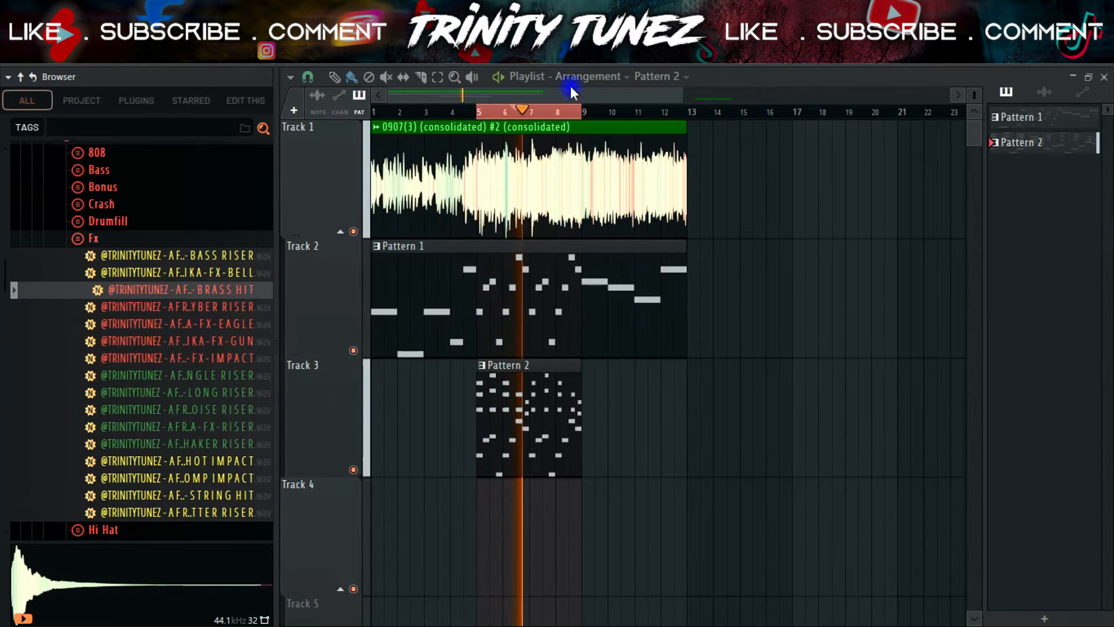
- Open the BRASS HIT channel's piano roll and place a D4 note at the start of bar 1
key(F6)
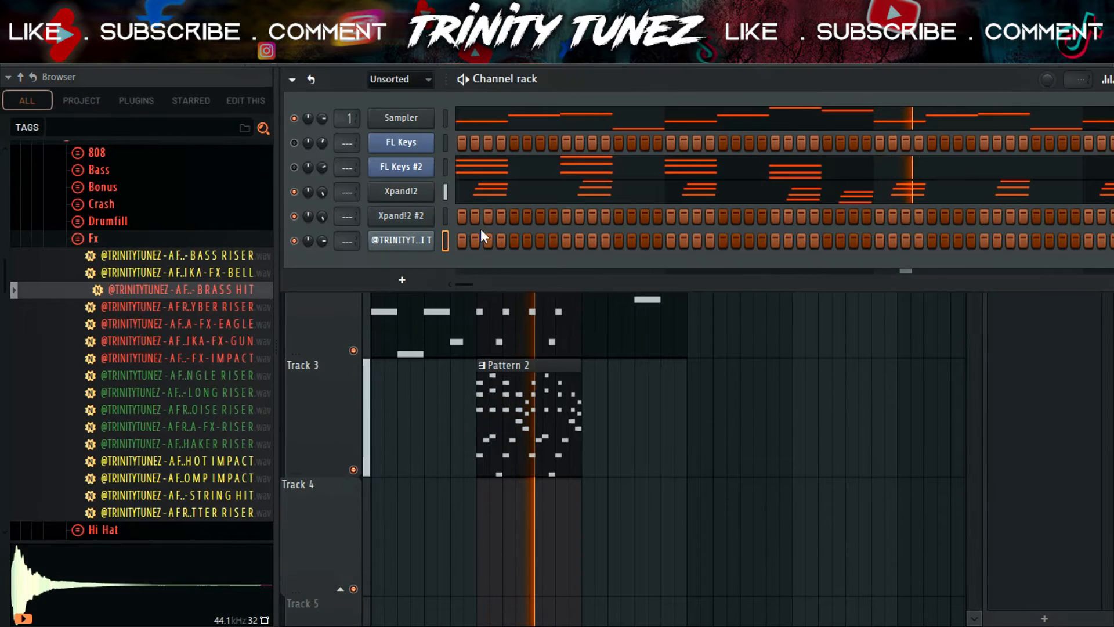
right_click(432, 244)
click(452, 239)
click(351, 333)
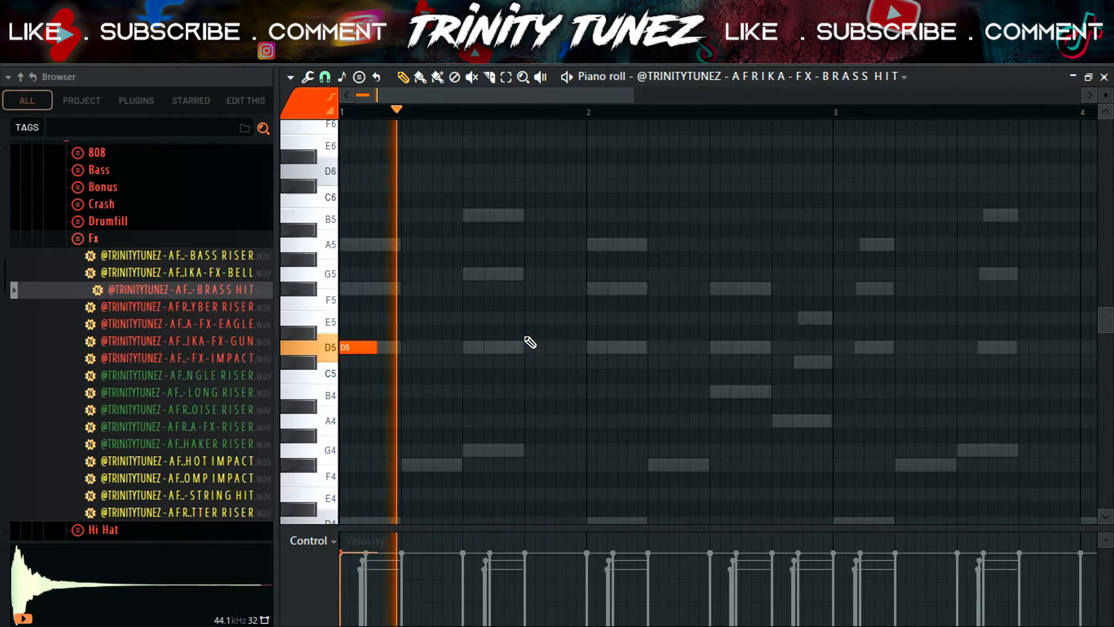
key(ctrl+Down)
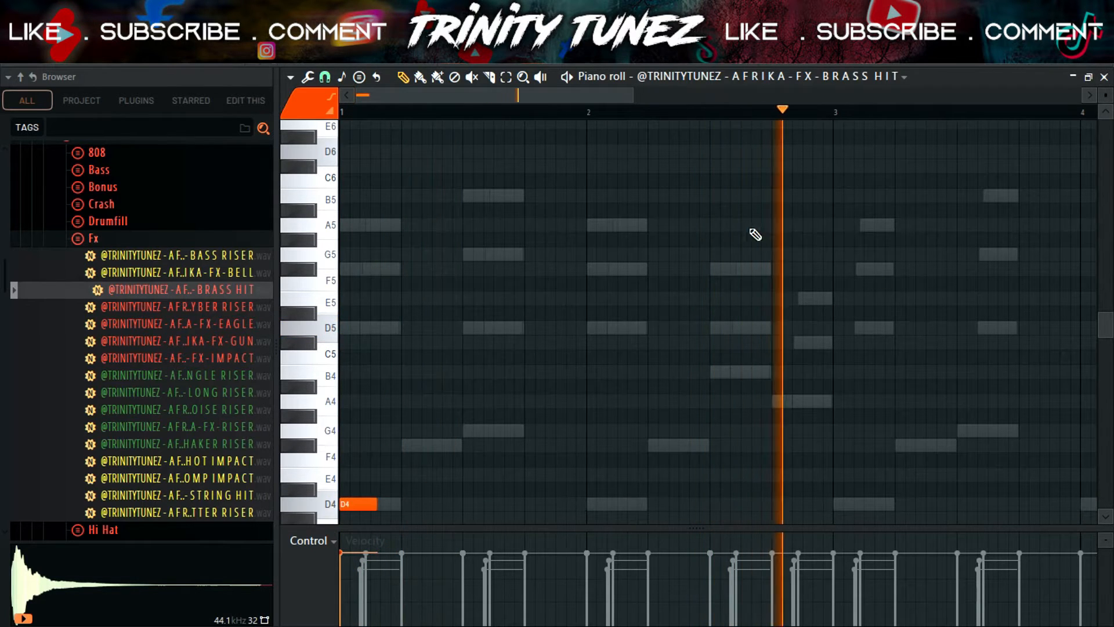
- Place a G4 brass note on beat 3 of bar 1 and lower it an octave to G3
scroll(635, 364, down, 3)
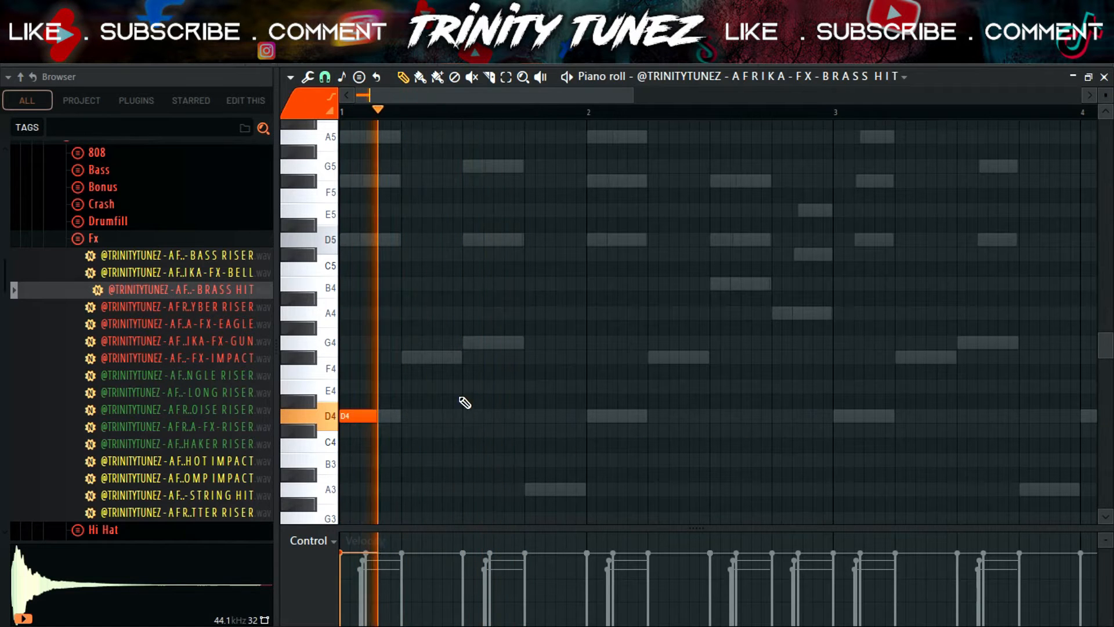
click(464, 344)
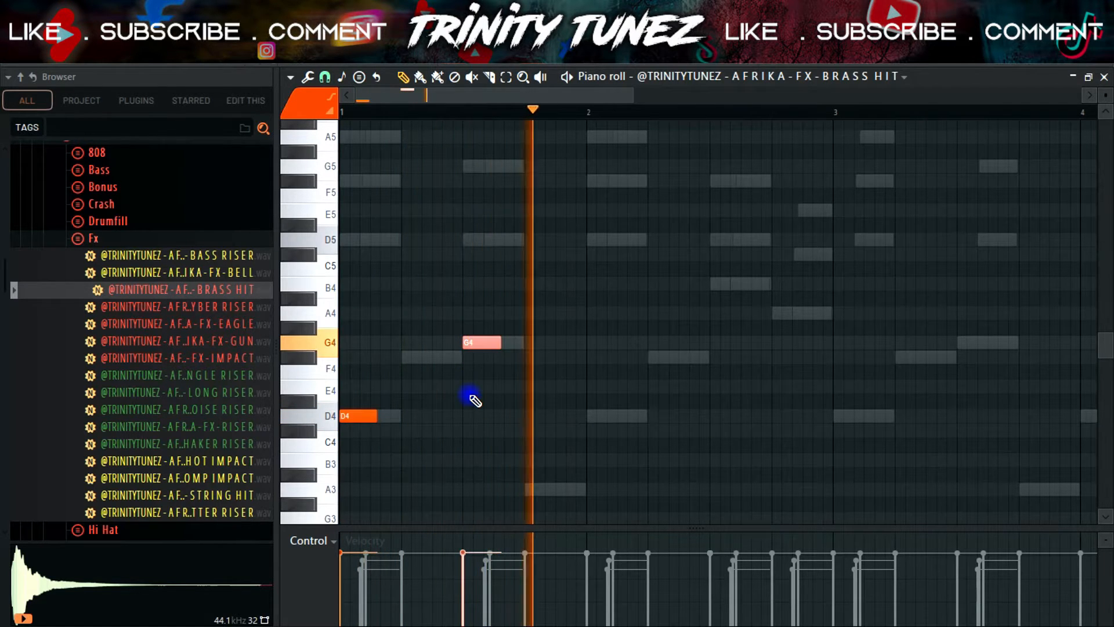
key(ctrl+Down)
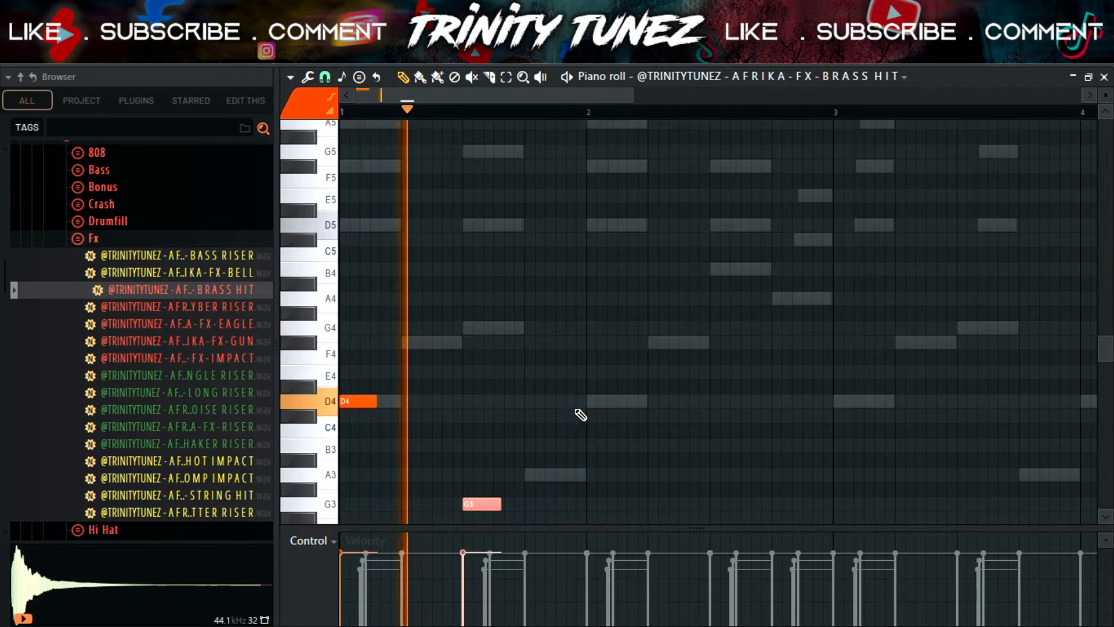
- Try a D4 note at the start of bar 2, remove it, and place an A5 note there instead
click(592, 403)
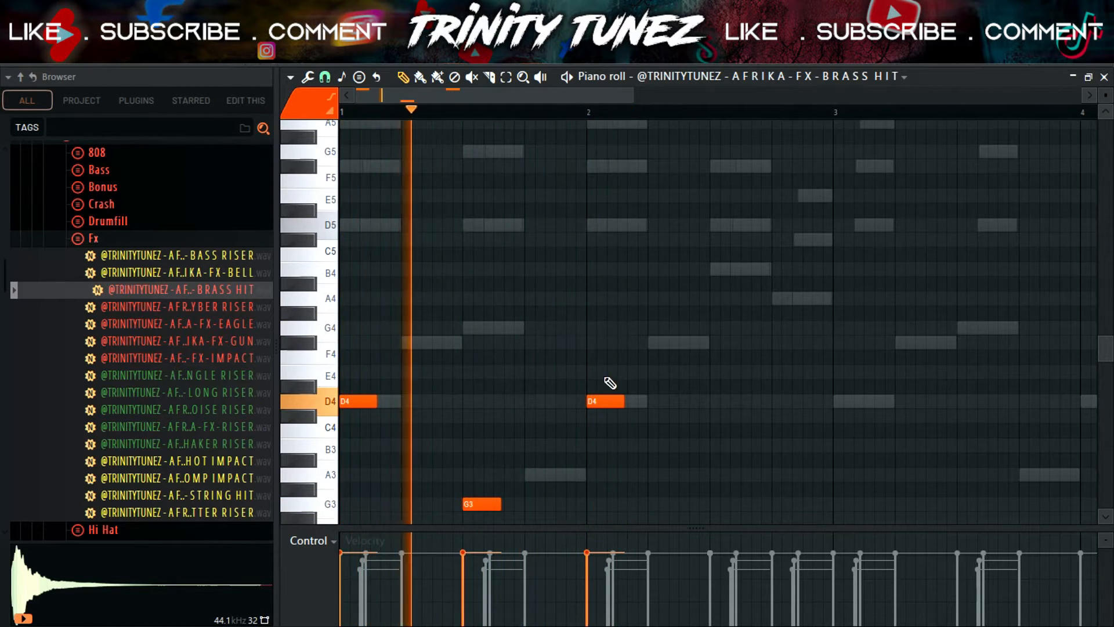
right_click(604, 402)
click(591, 167)
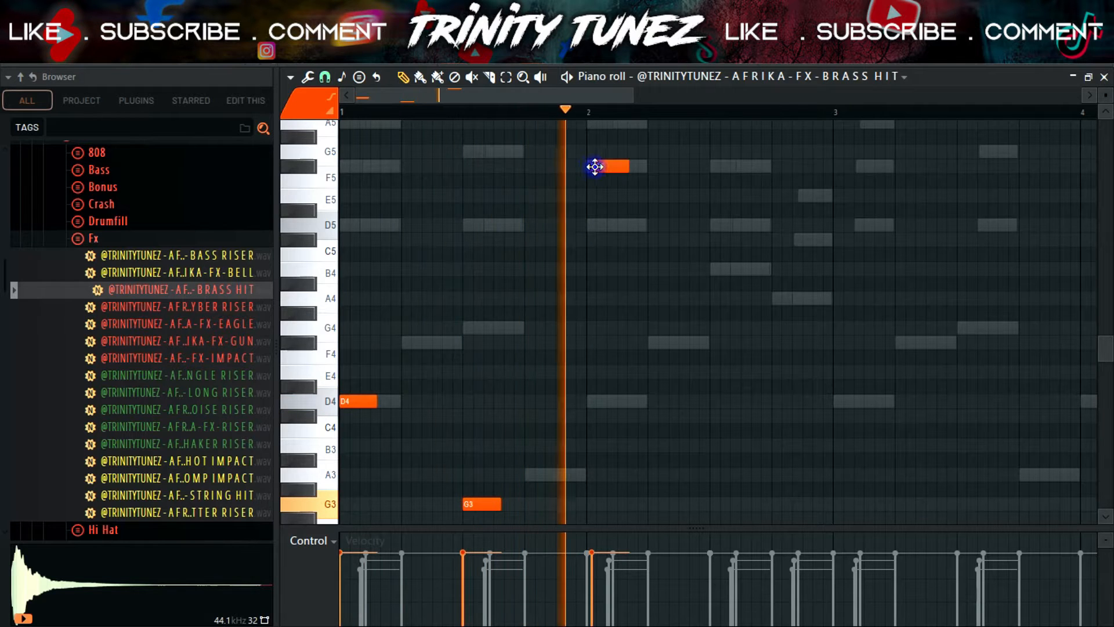
scroll(591, 168, up, 2)
drag(591, 169, 586, 270)
drag(583, 163, 587, 164)
- Replay the phrase and raise the G3 note on beat 3 of bar 1 an octave to G4
key(space)
scroll(583, 419, down, 3)
click(473, 416)
key(space)
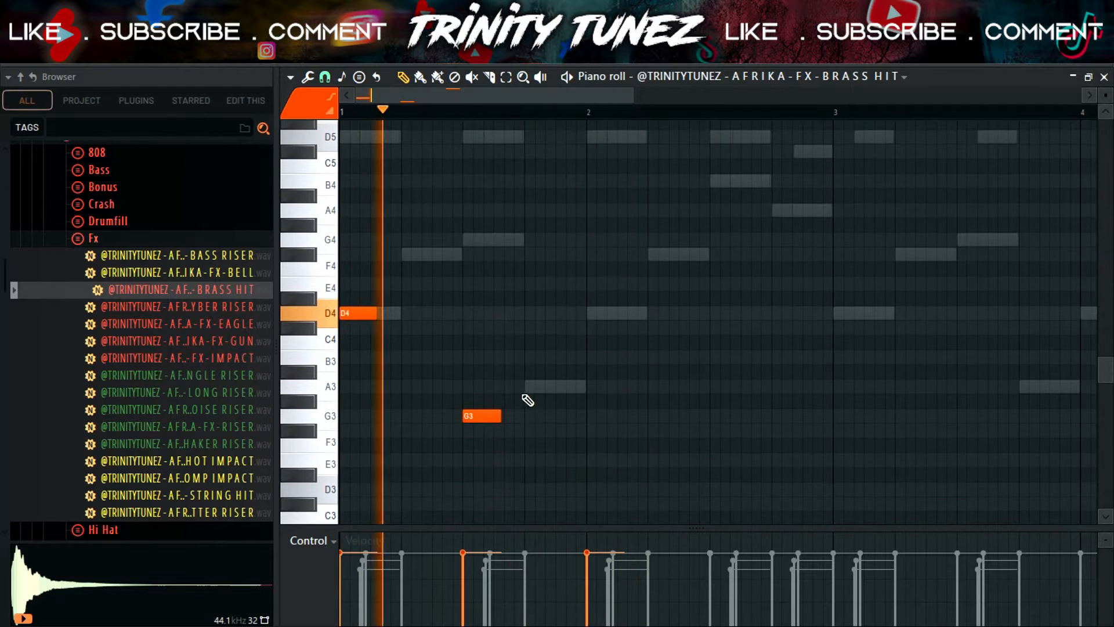
key(ctrl+Up)
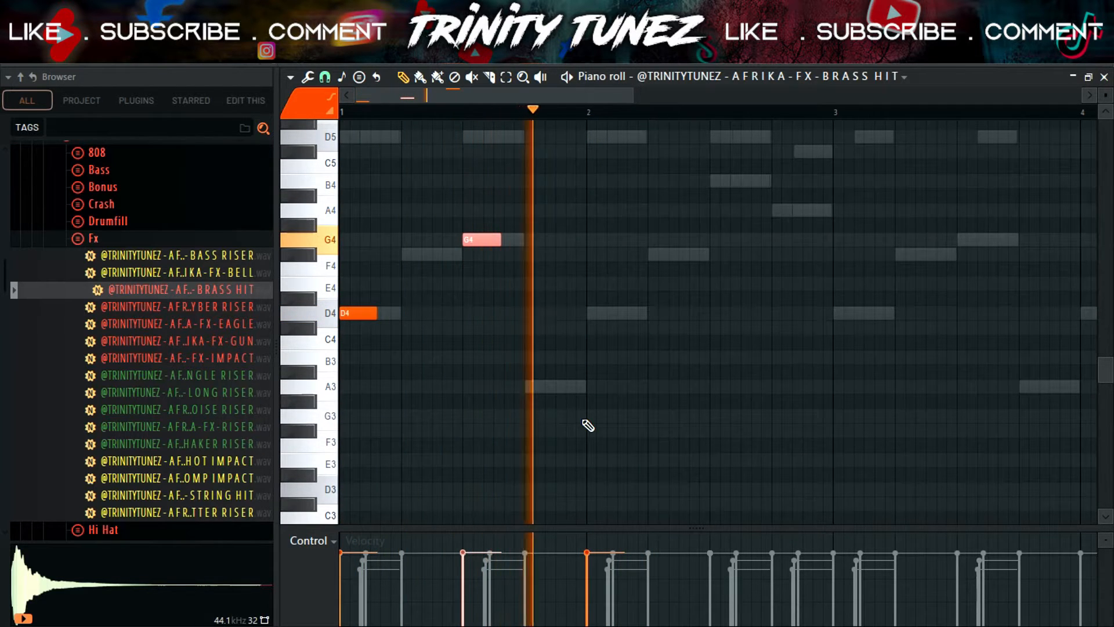
- Try a brass hit on beat 3 of bar 2 at A5, at B4 and an octave lower at B3
scroll(591, 429, up, 3)
drag(715, 211, 712, 165)
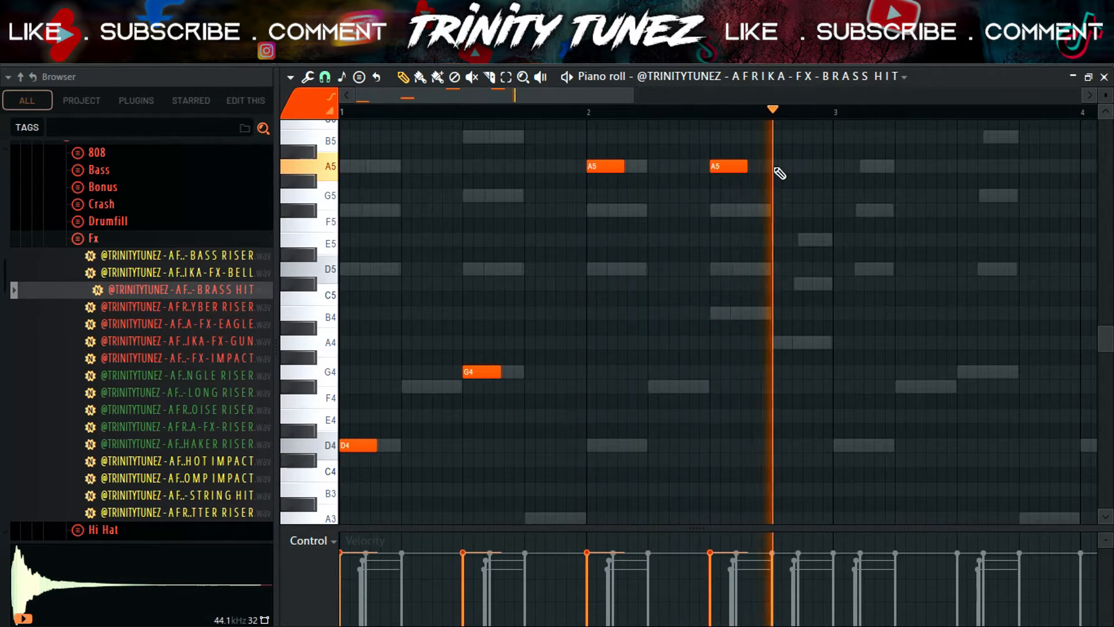
click(714, 317)
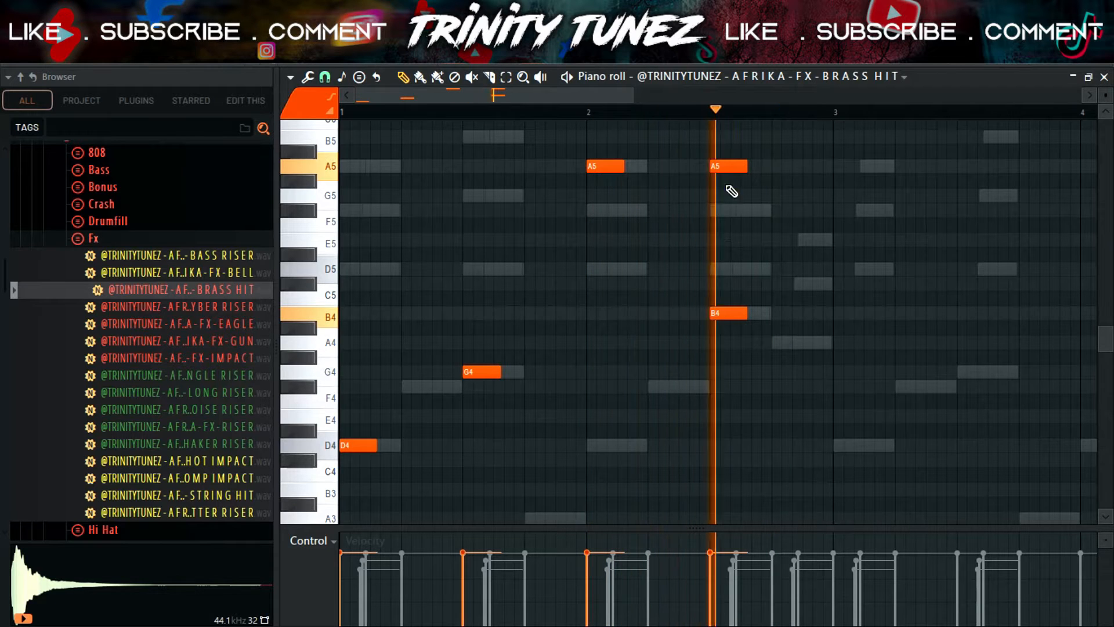
right_click(739, 168)
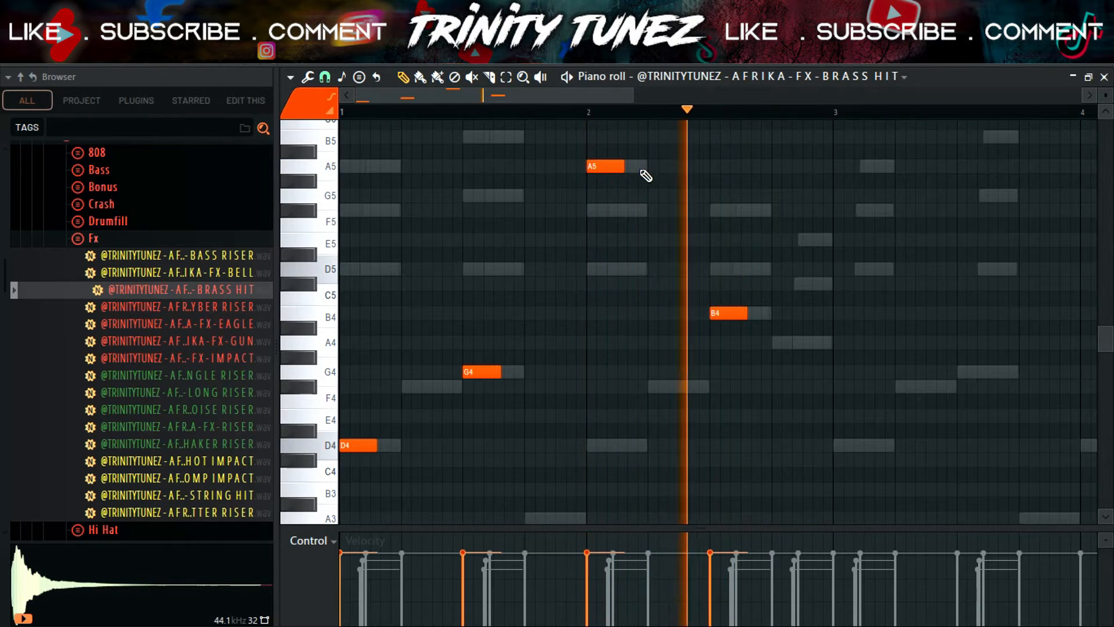
drag(747, 301, 731, 331)
key(ctrl+Down)
click(585, 112)
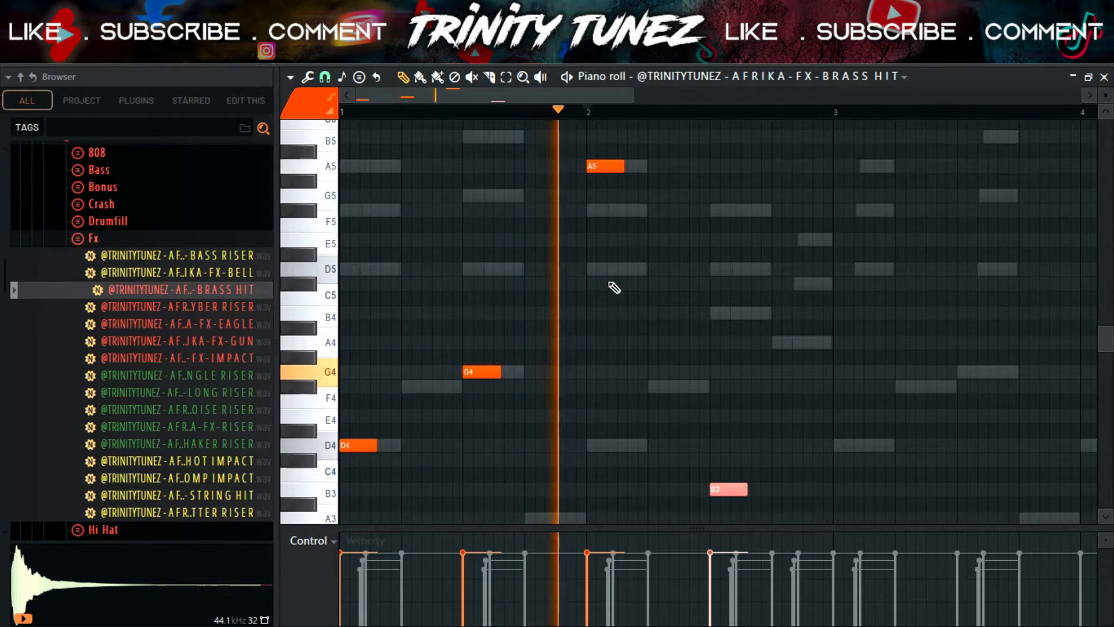
- Shorten bar 2's A5 note, delete the B3 hit, and place two short A5 hits, one just before beat 3 and one on it
drag(623, 166, 592, 168)
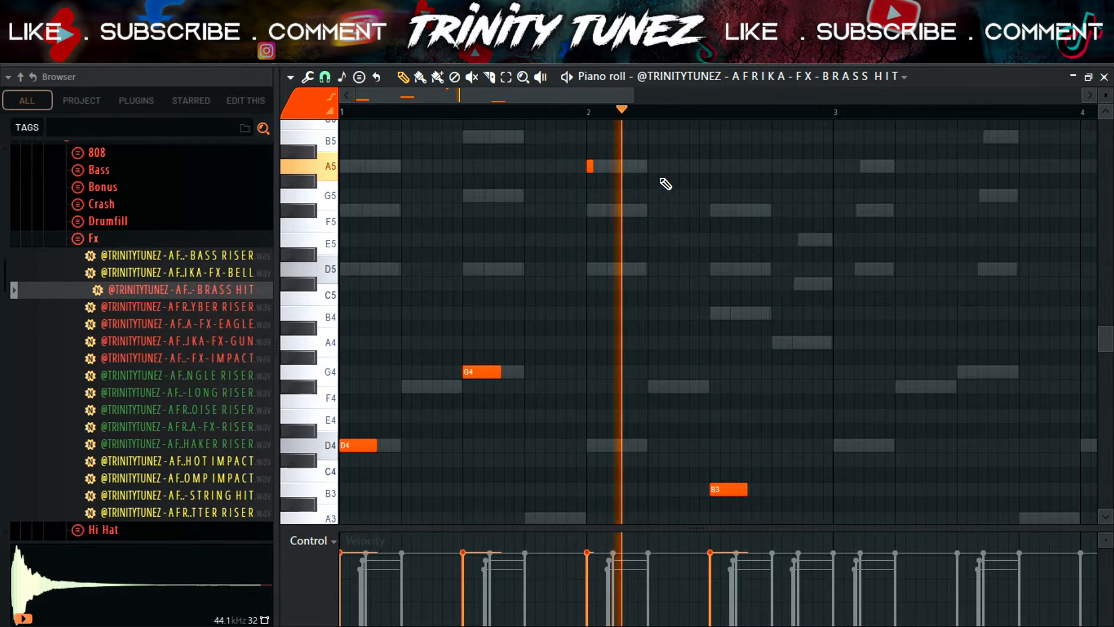
click(693, 166)
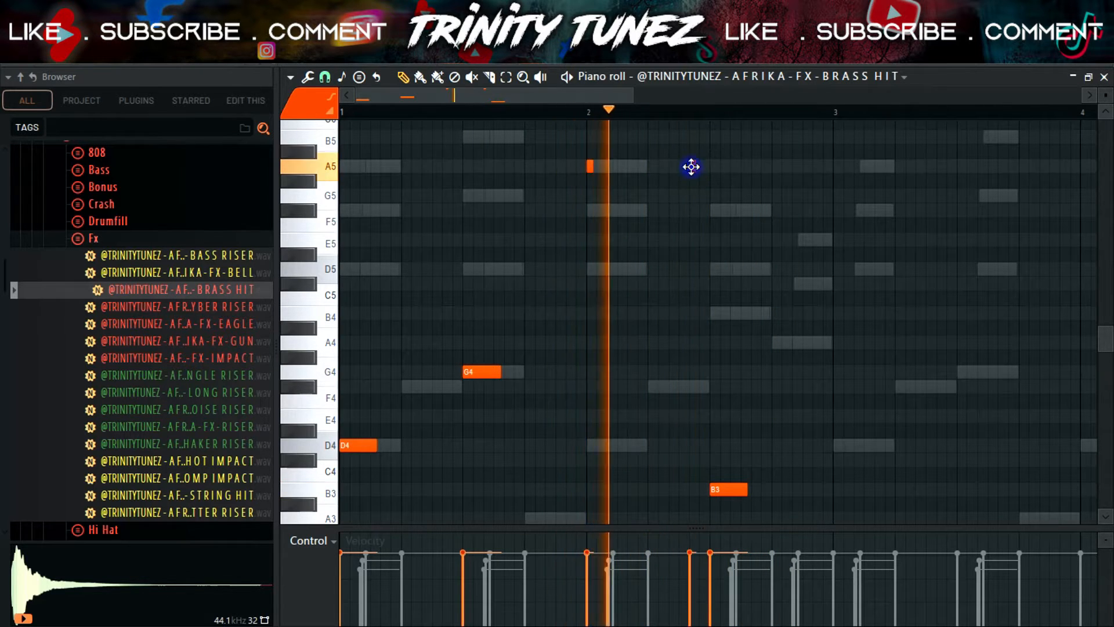
click(714, 166)
right_click(721, 490)
scroll(717, 412, down, 1)
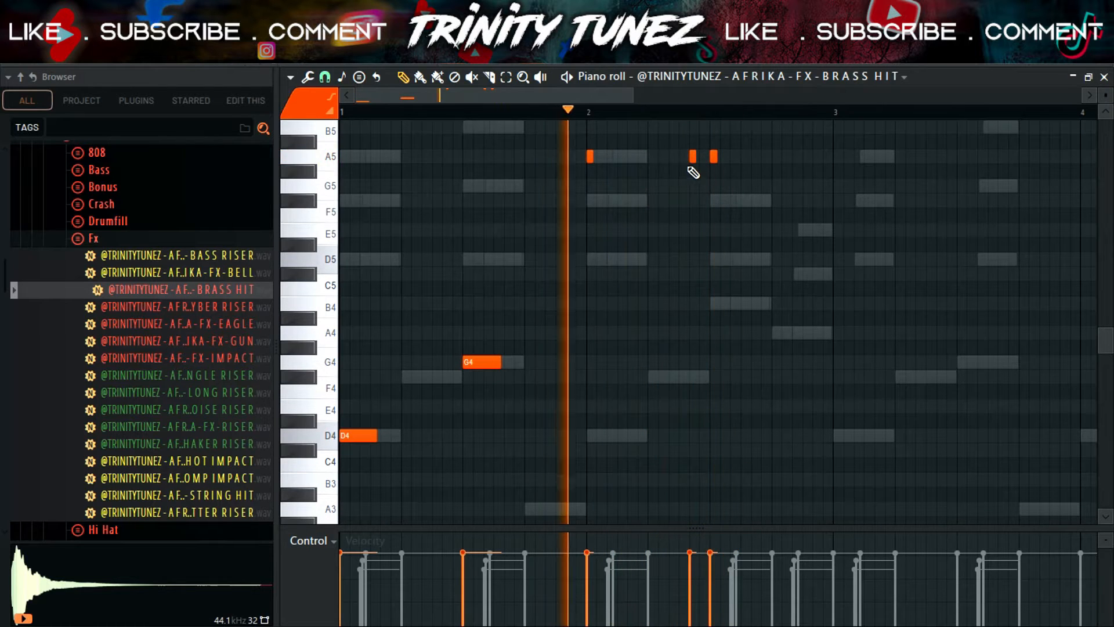
drag(692, 157, 699, 157)
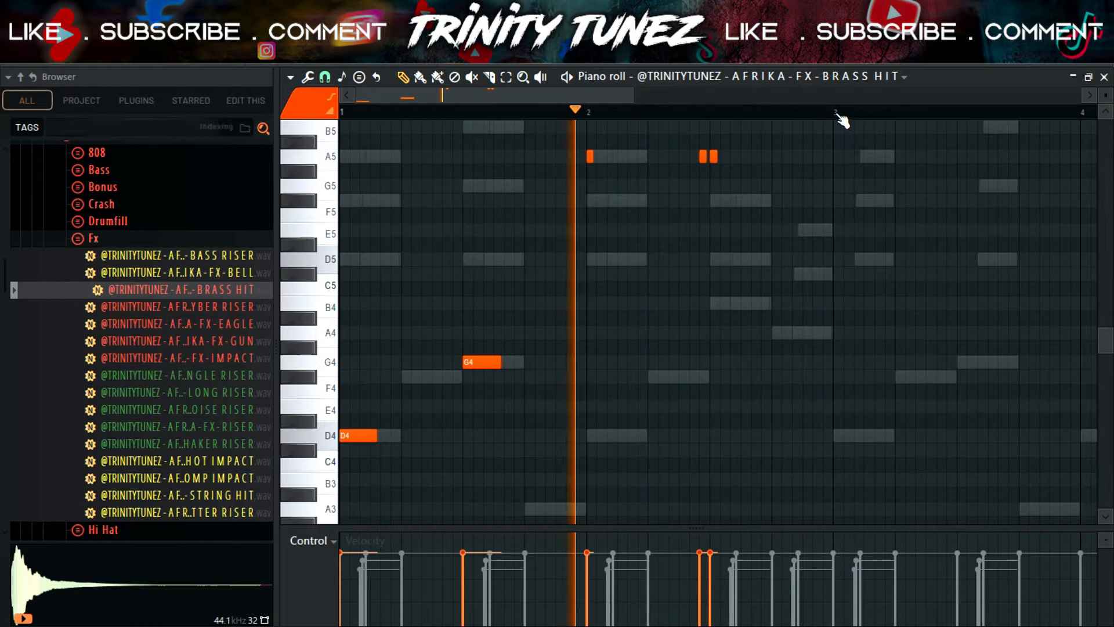
- Duplicate the whole two-bar brass phrase into bars 3 and 4
key(ctrl+a)
key(ctrl+b)
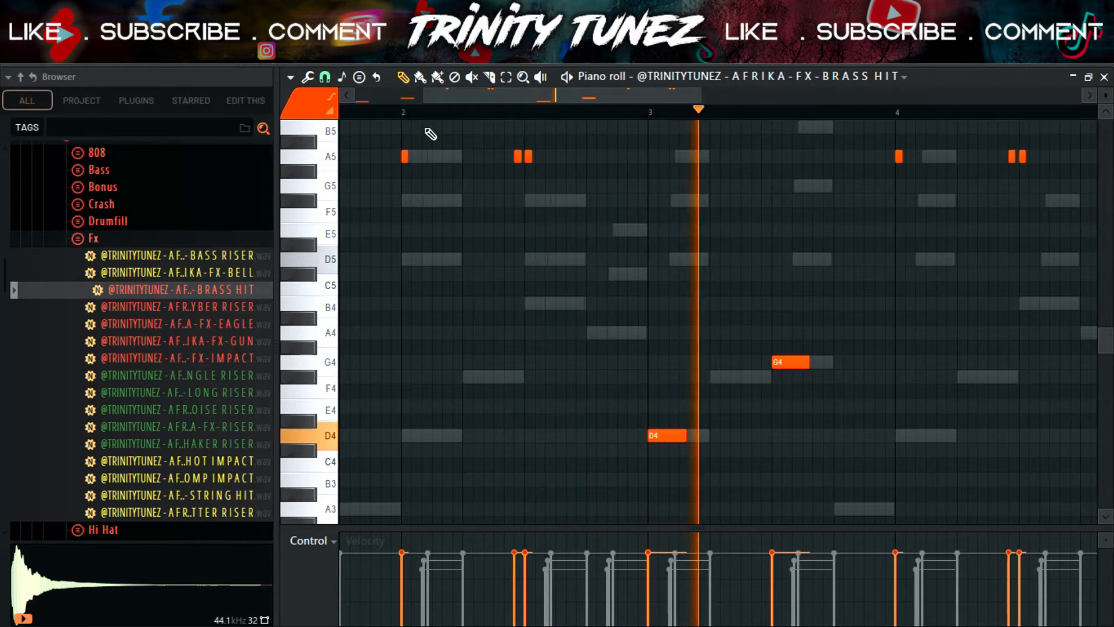
drag(424, 97, 356, 96)
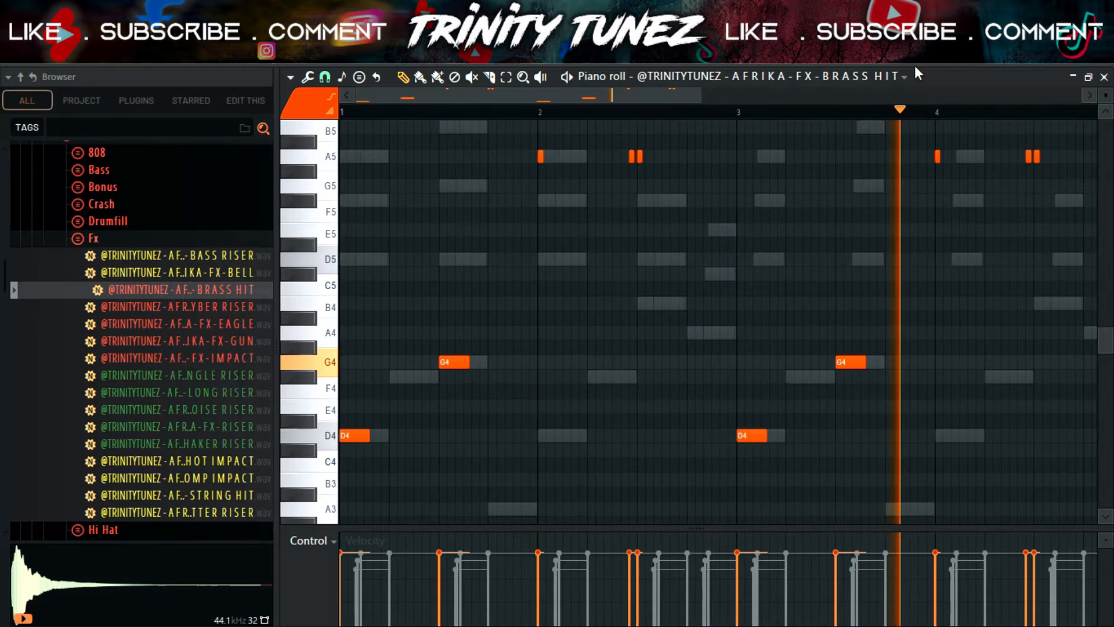
- Look over the BRASS HIT channel's sampler settings and return to its piano roll
key(F6)
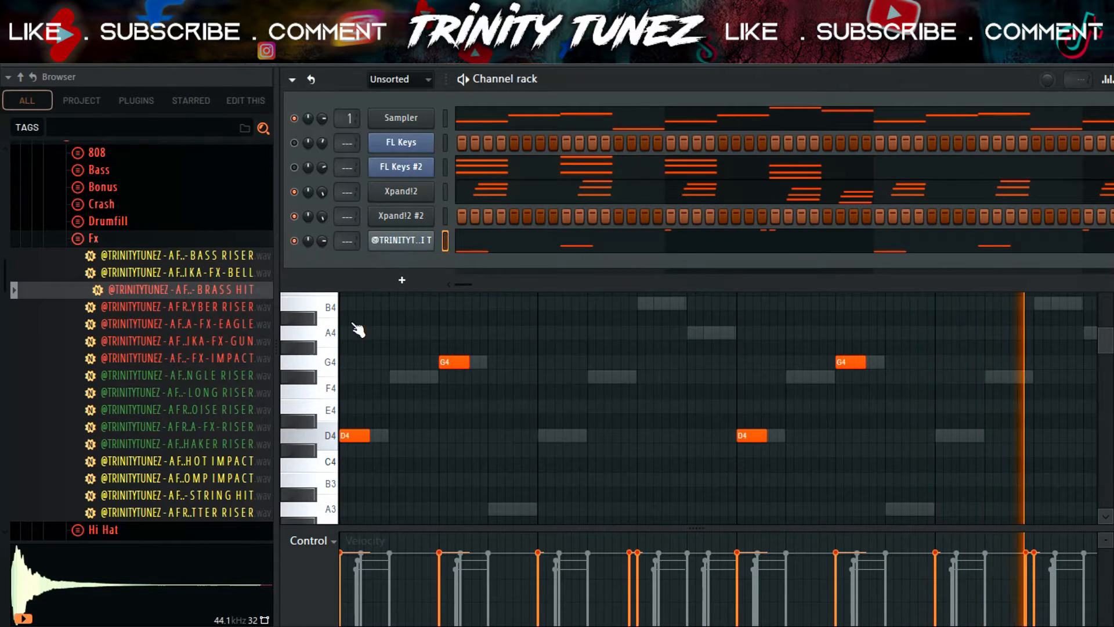
click(406, 243)
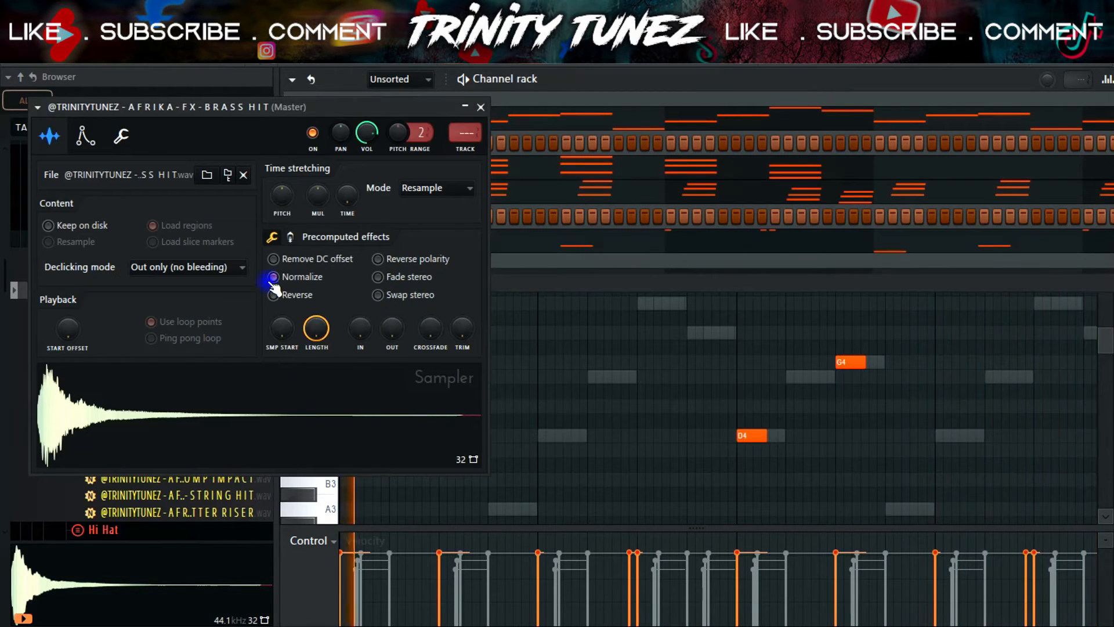
key(F5)
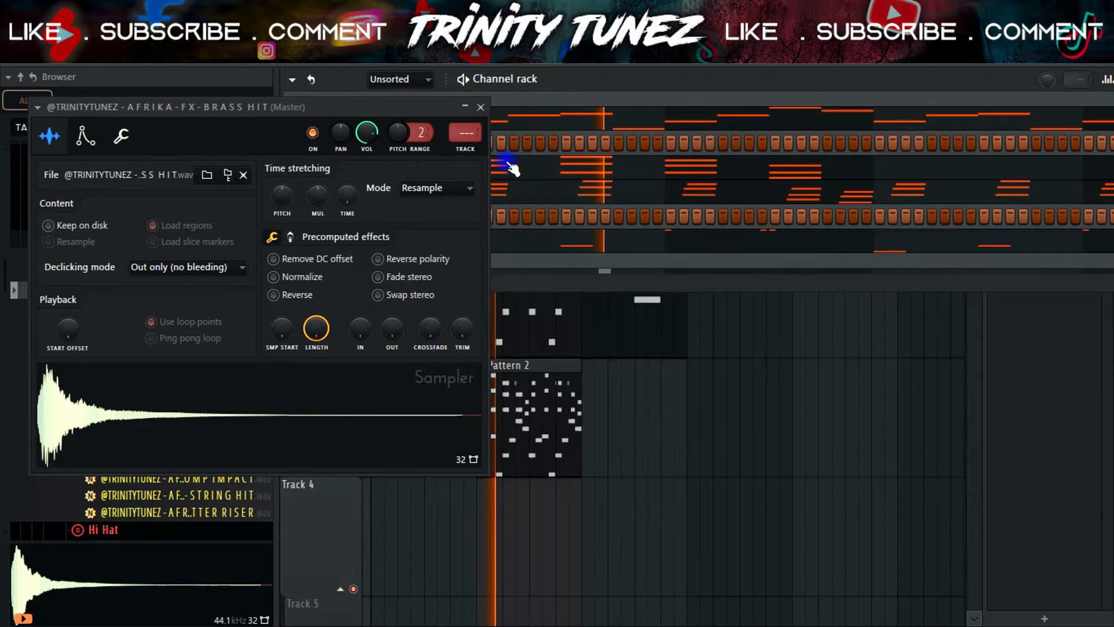
click(482, 106)
click(503, 242)
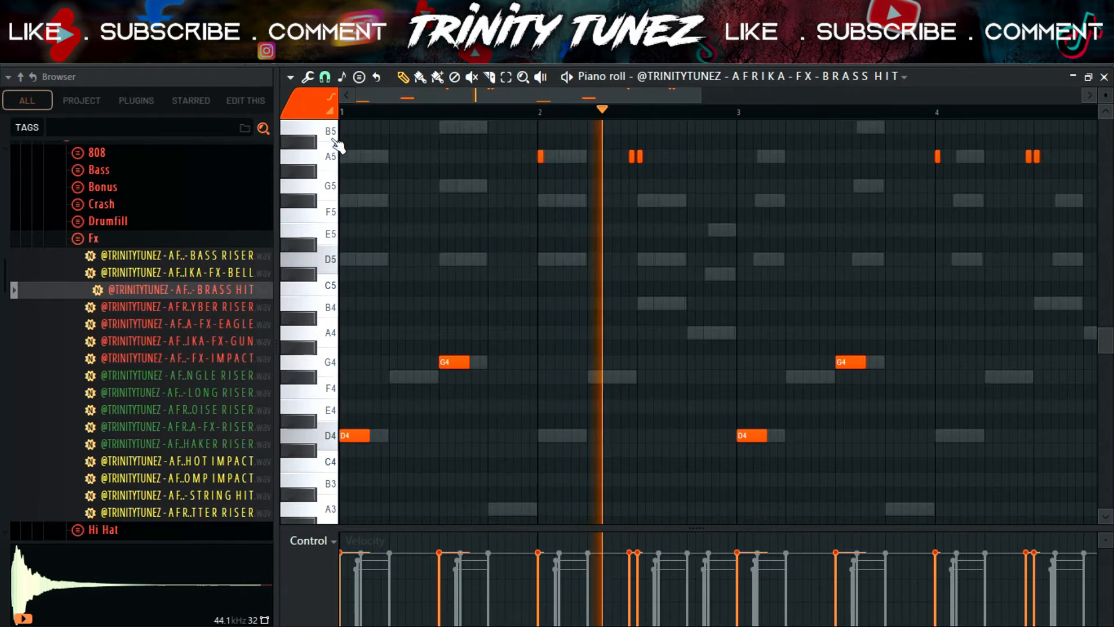
- Pan the paired short A5 hits in bars 2 and 4 to opposite sides, reversing the order in bar 4, and close the piano roll
click(334, 541)
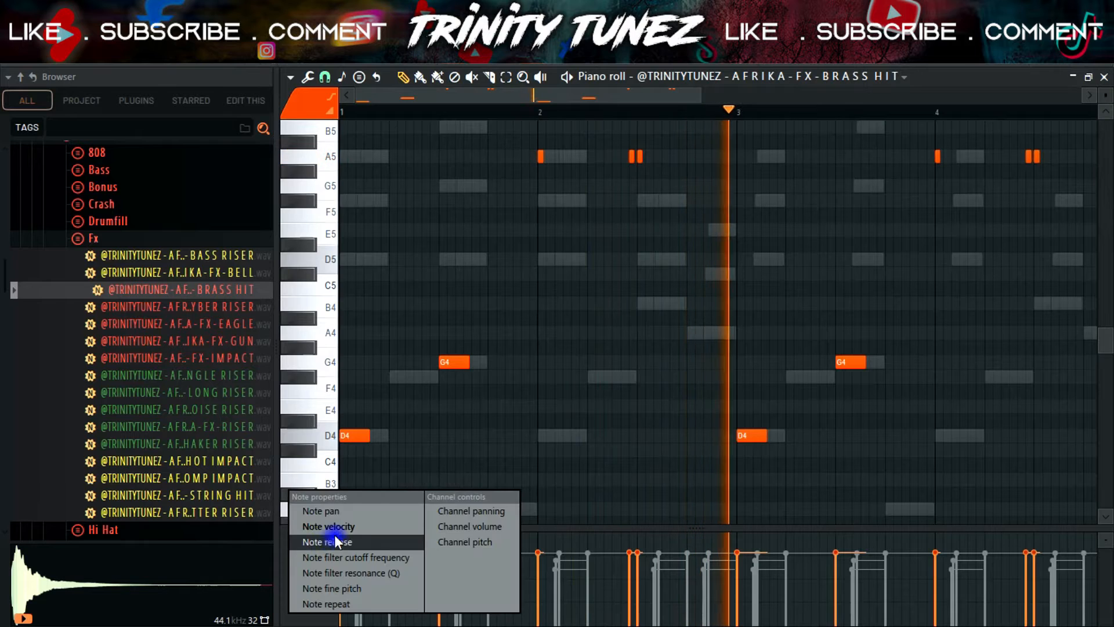
click(330, 538)
drag(634, 579, 630, 560)
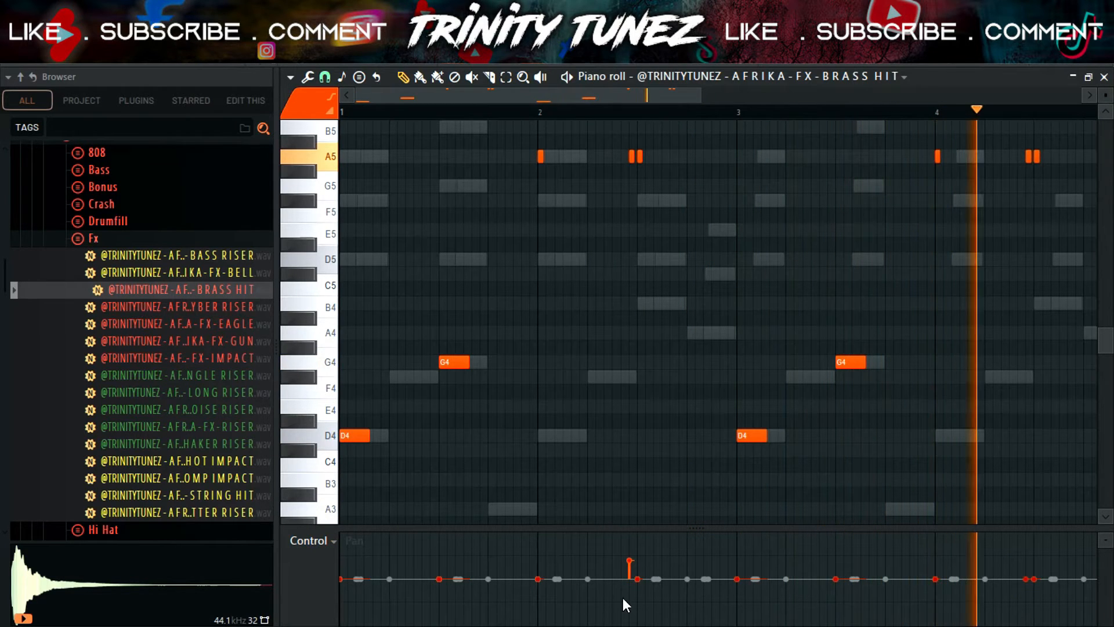
mouse_move(1037, 584)
mouse_down()
mouse_move(1039, 596)
mouse_move(1020, 609)
mouse_up()
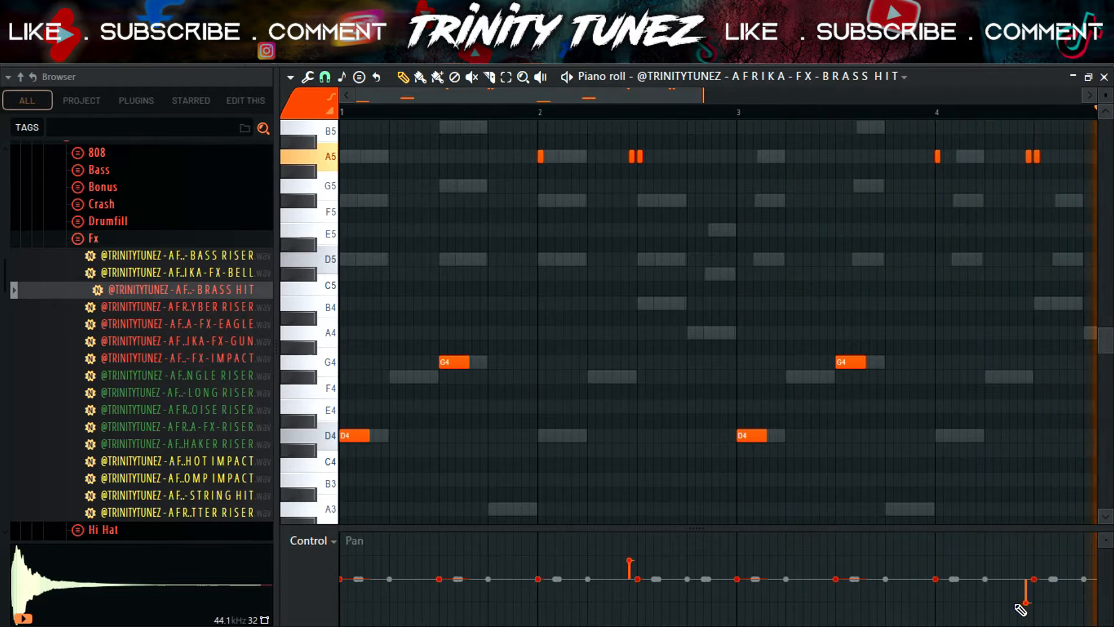
click(638, 585)
click(1034, 567)
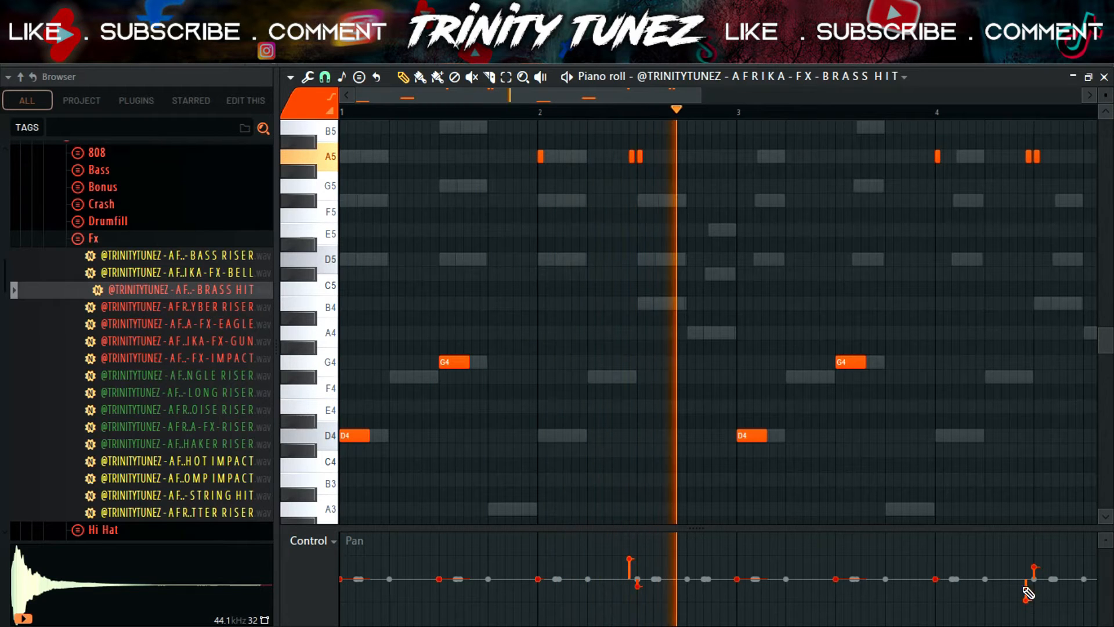
mouse_move(1026, 568)
mouse_down()
mouse_move(1023, 588)
mouse_move(1032, 556)
mouse_move(1032, 587)
mouse_up()
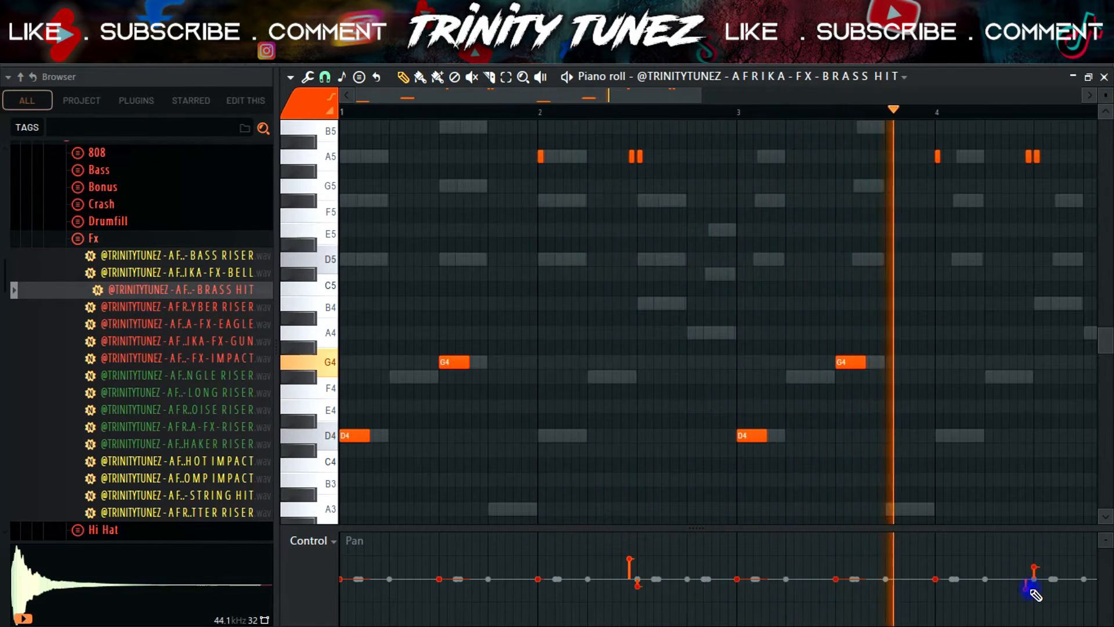
click(1039, 558)
click(1104, 77)
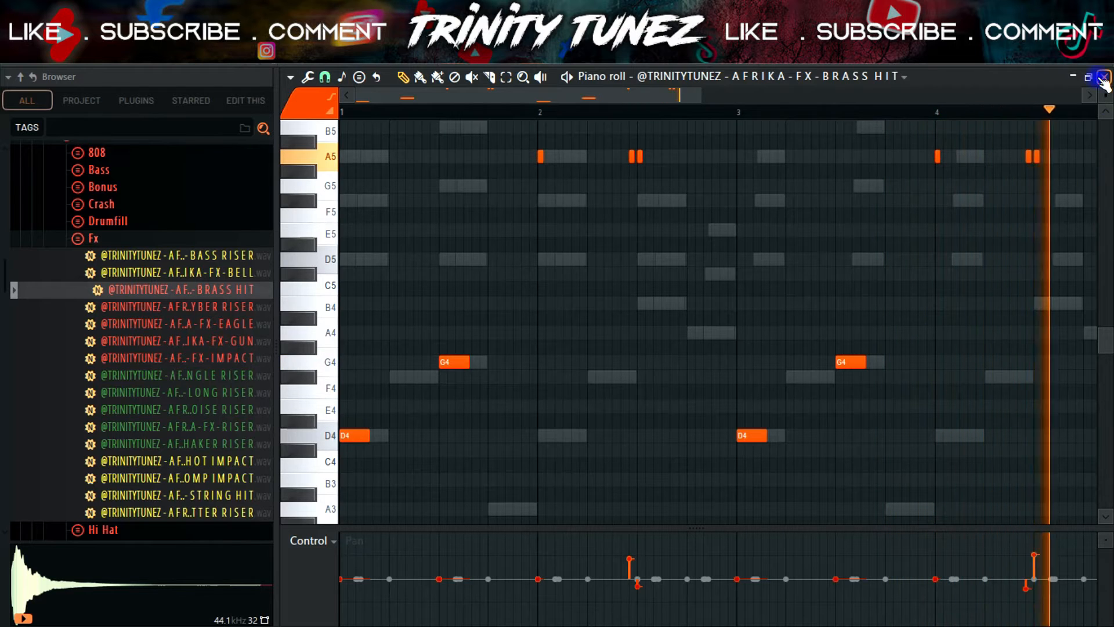
- Add the CYBER RISER sample to Track 4 so that it ends at the start of bar 5
click(219, 308)
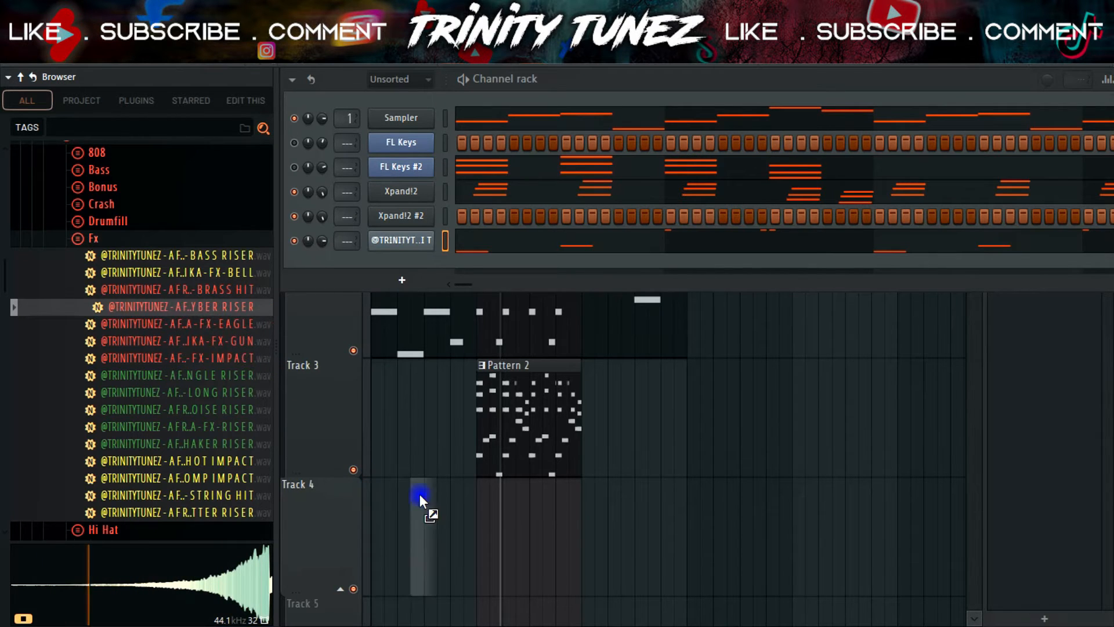
drag(409, 494, 449, 496)
drag(461, 540, 471, 538)
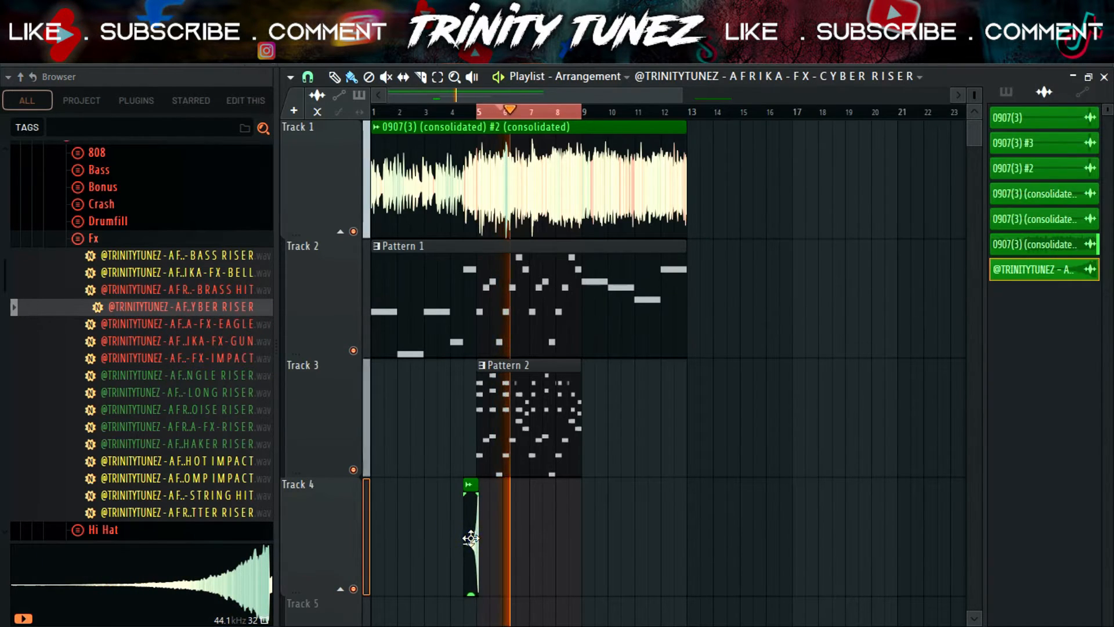
- Check the CYBER RISER clip's settings, close them, and show the Unsorted channels in the channel rack
double_click(470, 507)
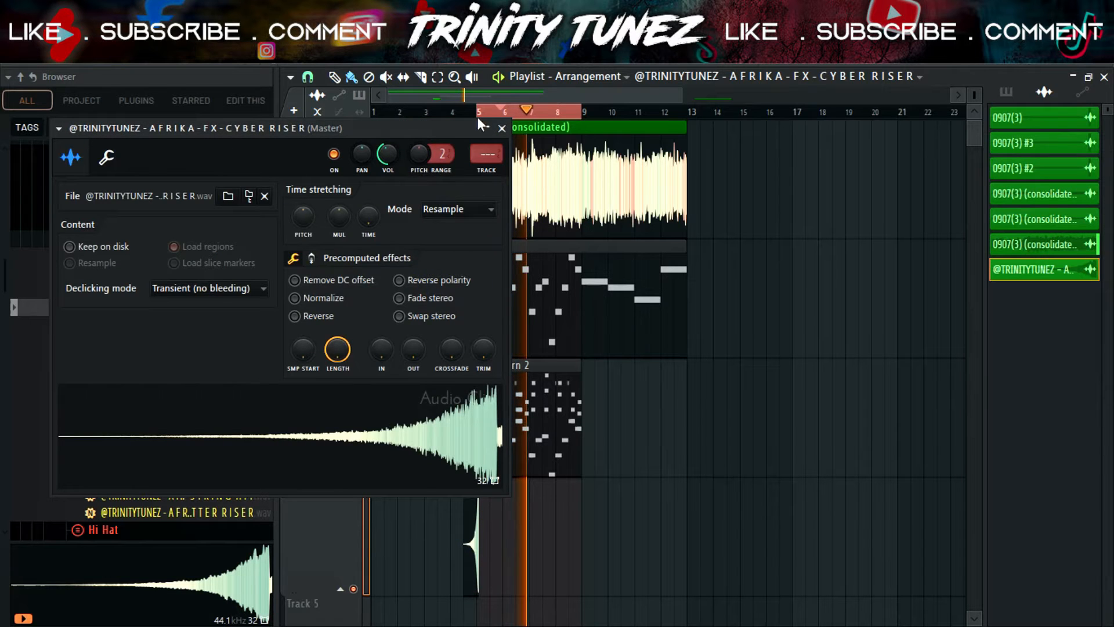
click(497, 126)
key(F6)
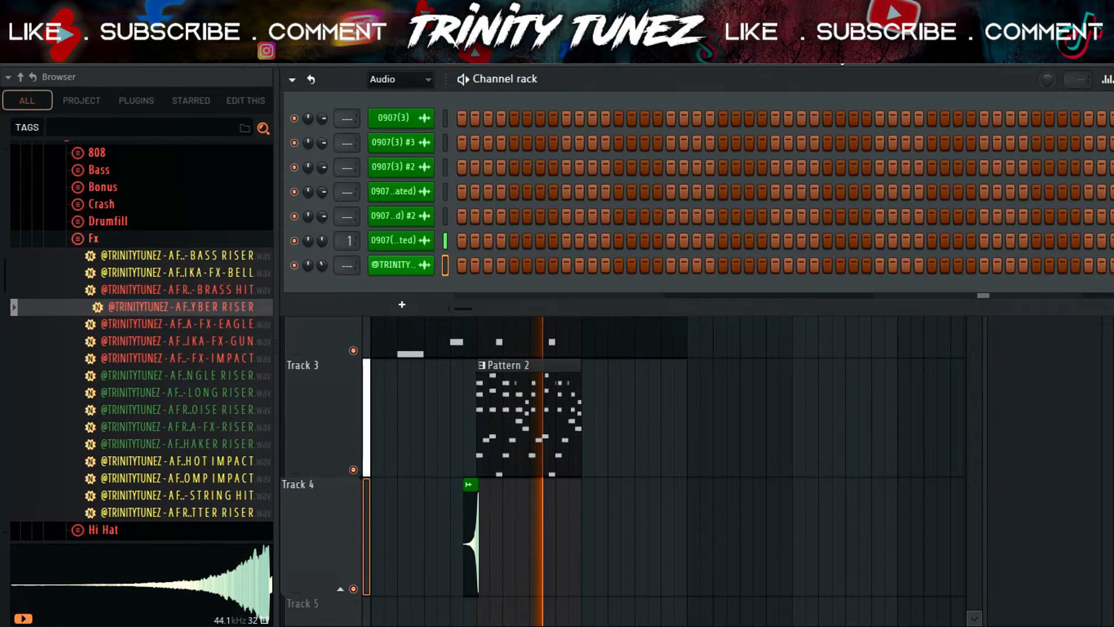
click(388, 130)
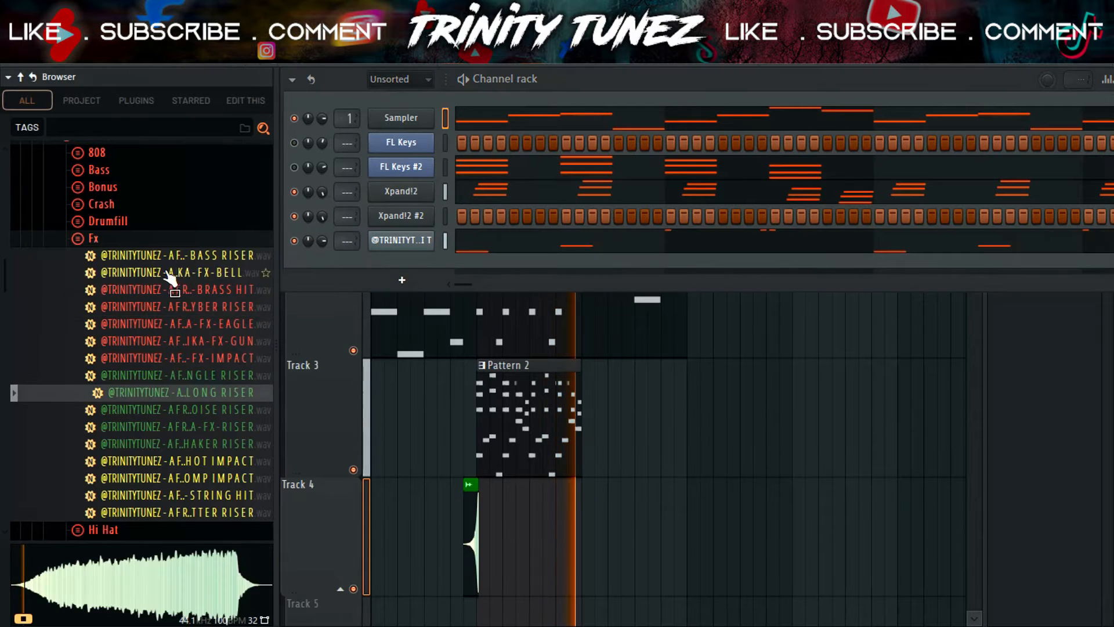
- Collapse the Fx folder, expand Hi Hat, and audition its samples, including CLASSIC and DESE
click(96, 238)
click(104, 255)
click(125, 290)
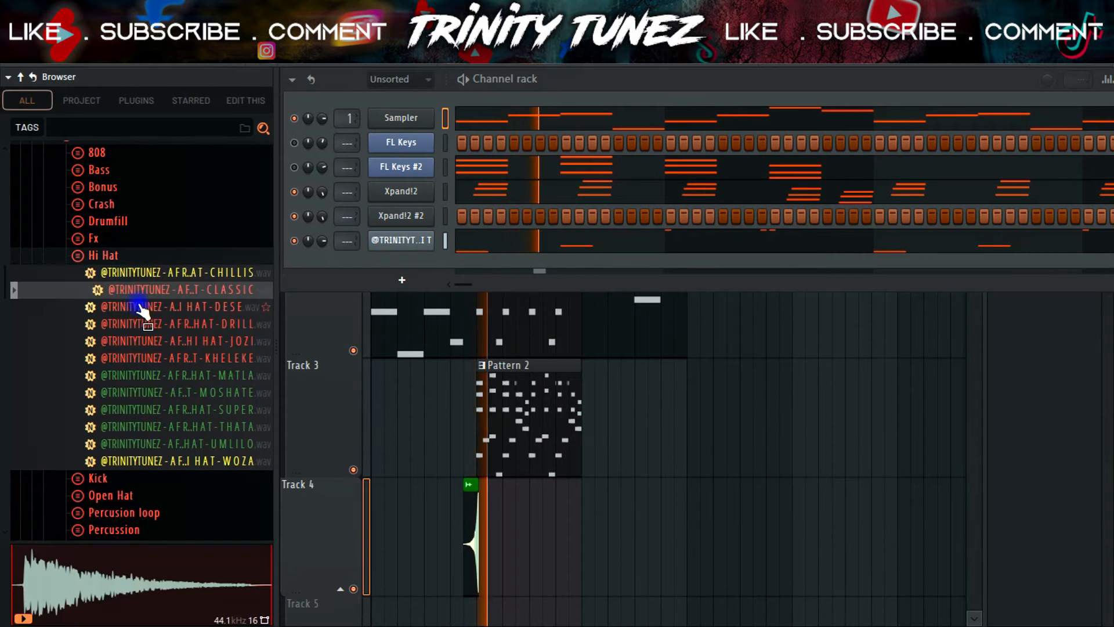
click(155, 308)
right_click(158, 307)
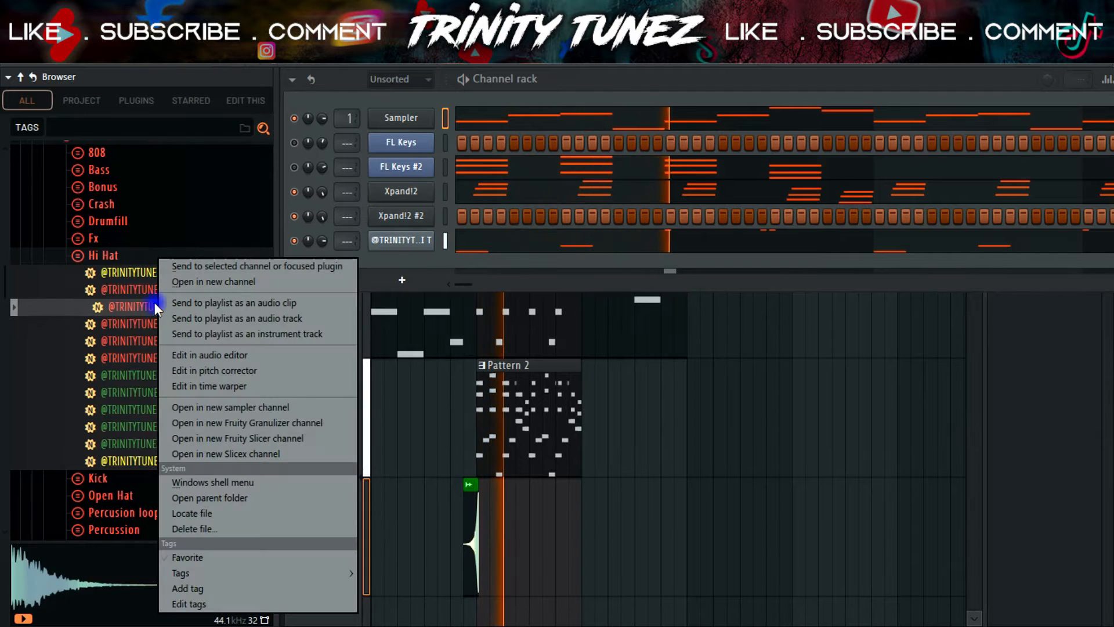
click(134, 358)
scroll(128, 346, up, 4)
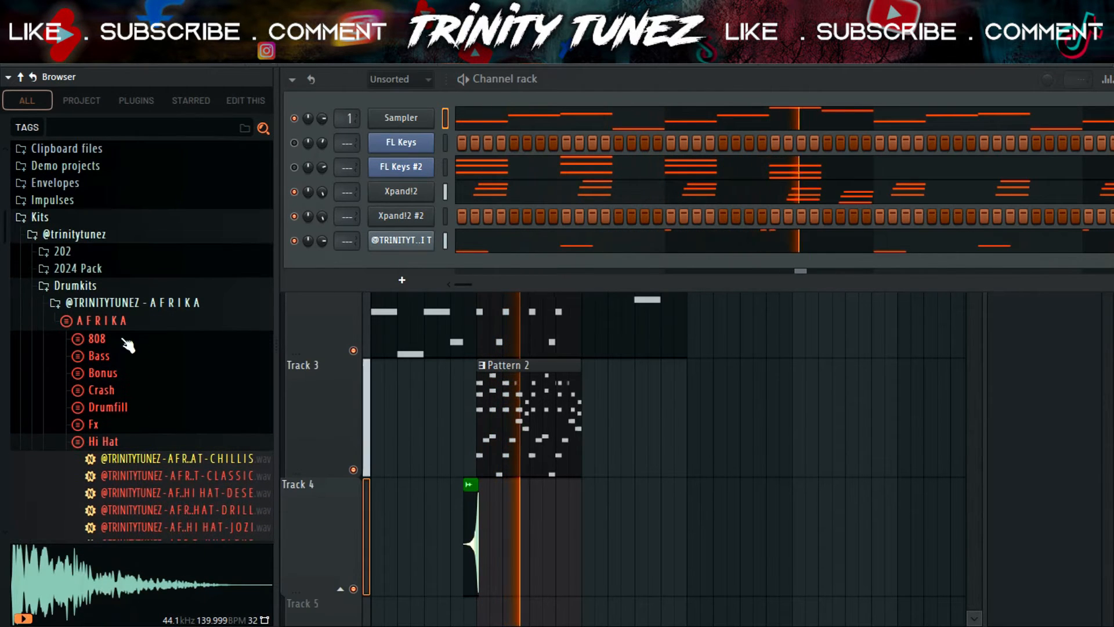
- Collapse the Hi Hat, A F R I K A and Drumkits folders in the sample browser
click(103, 441)
click(101, 320)
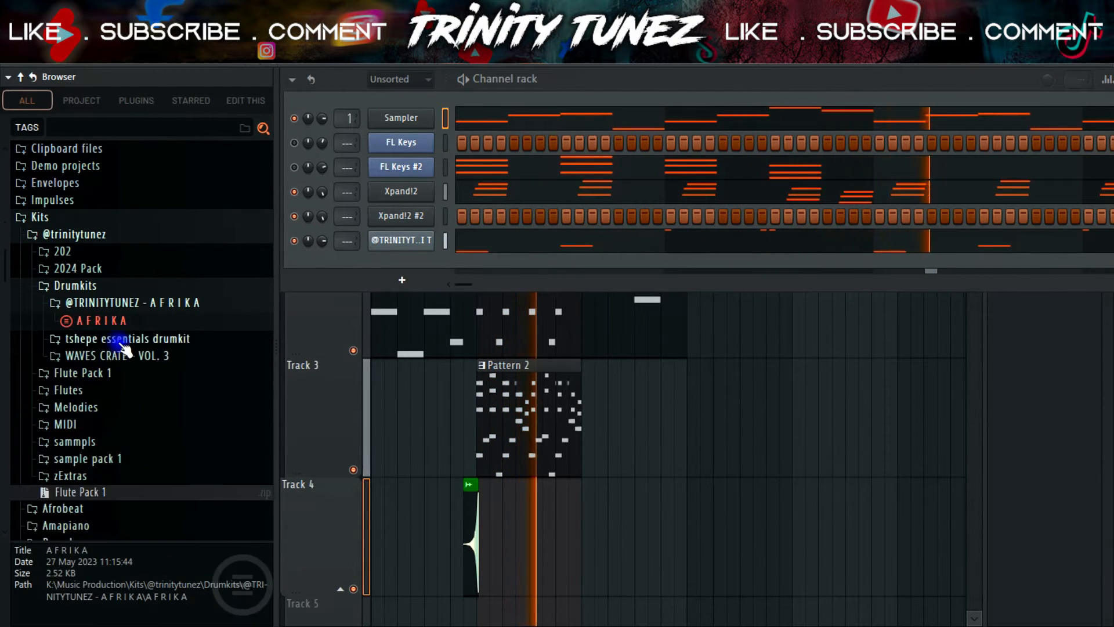
click(93, 287)
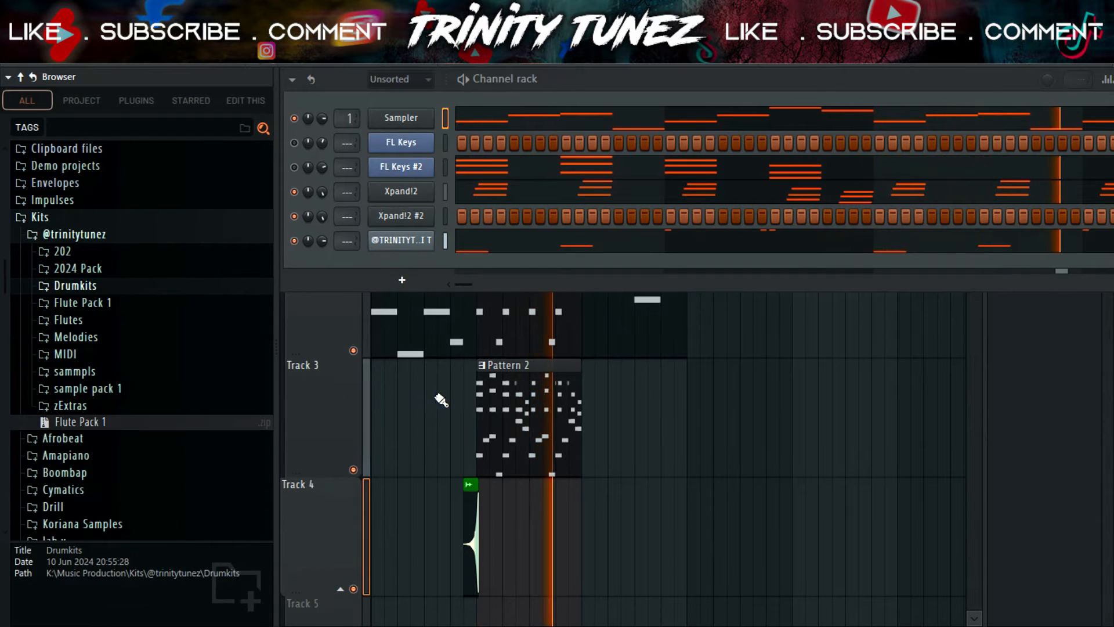
- Place a copy of Pattern 2 at bar 1 on Track 3 and select bars 1 to 4 for looped playback
right_click(494, 401)
click(496, 402)
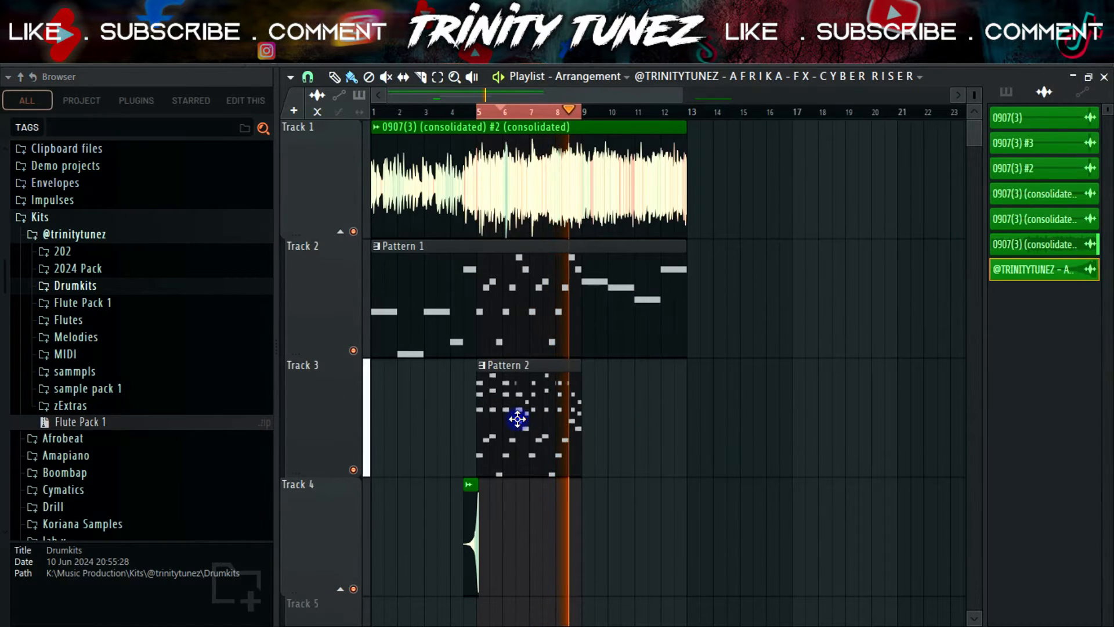
click(406, 406)
key(ctrl+a)
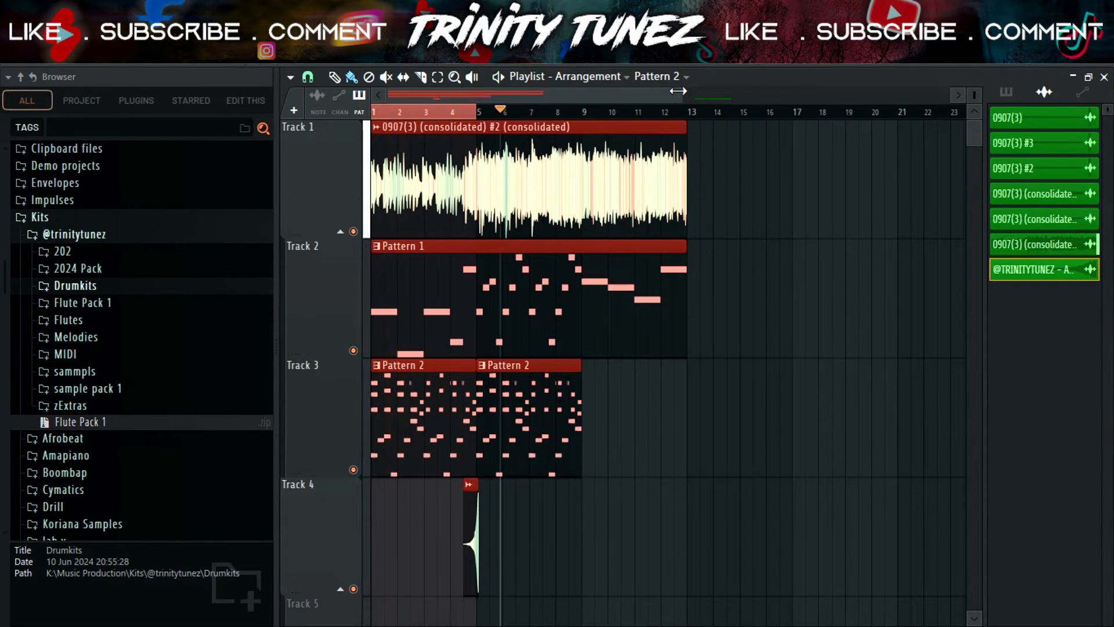
- Slice the Track 1 audio at bar 2 and at beat 4 of bar 2, and move the middle slice to Track 4 near bar 3
drag(678, 91, 442, 93)
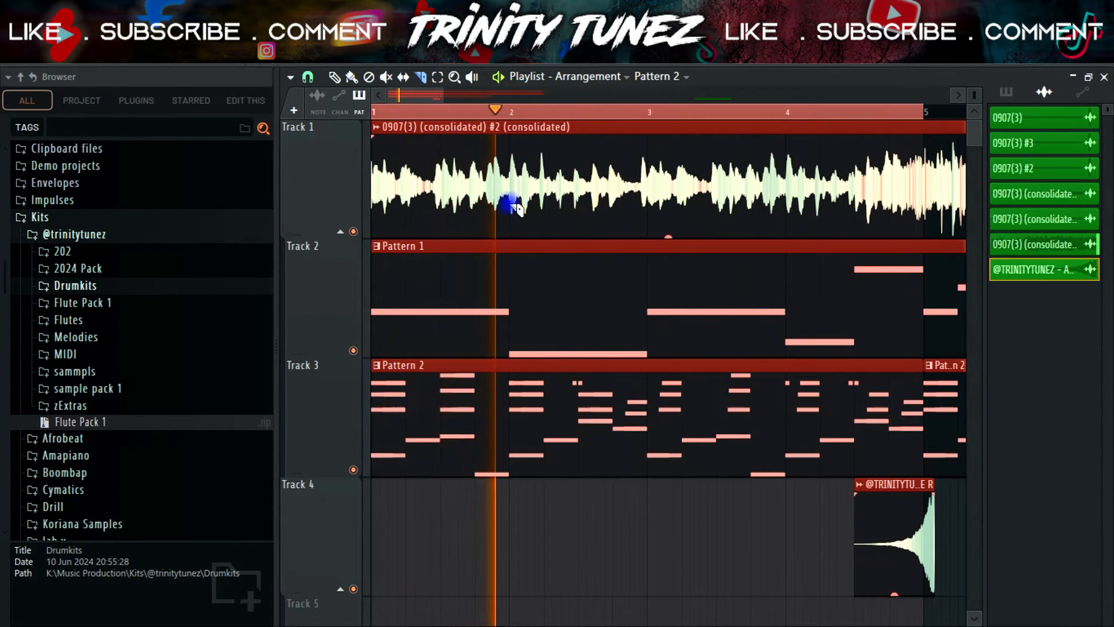
drag(514, 138, 515, 174)
key(space)
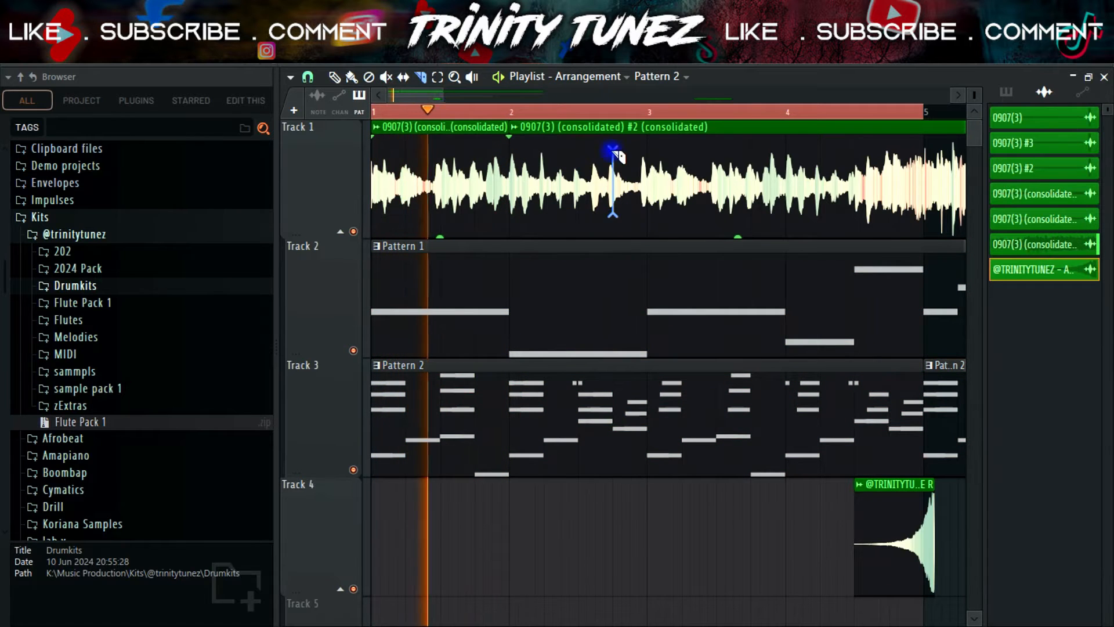
drag(615, 171, 614, 172)
drag(535, 153, 663, 557)
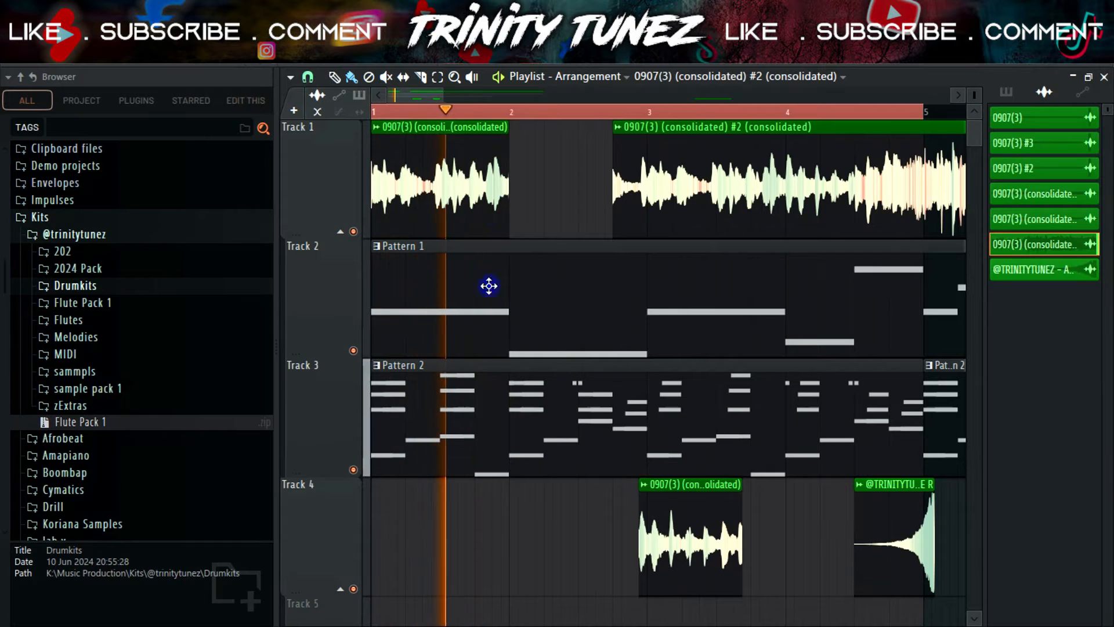
- Slice the bar 1 audio on Track 1 near its end, and delete the trial copy of the bar 1 clip from Track 4
mouse_move(512, 605)
mouse_down()
mouse_move(527, 604)
mouse_move(537, 105)
mouse_move(538, 540)
mouse_up()
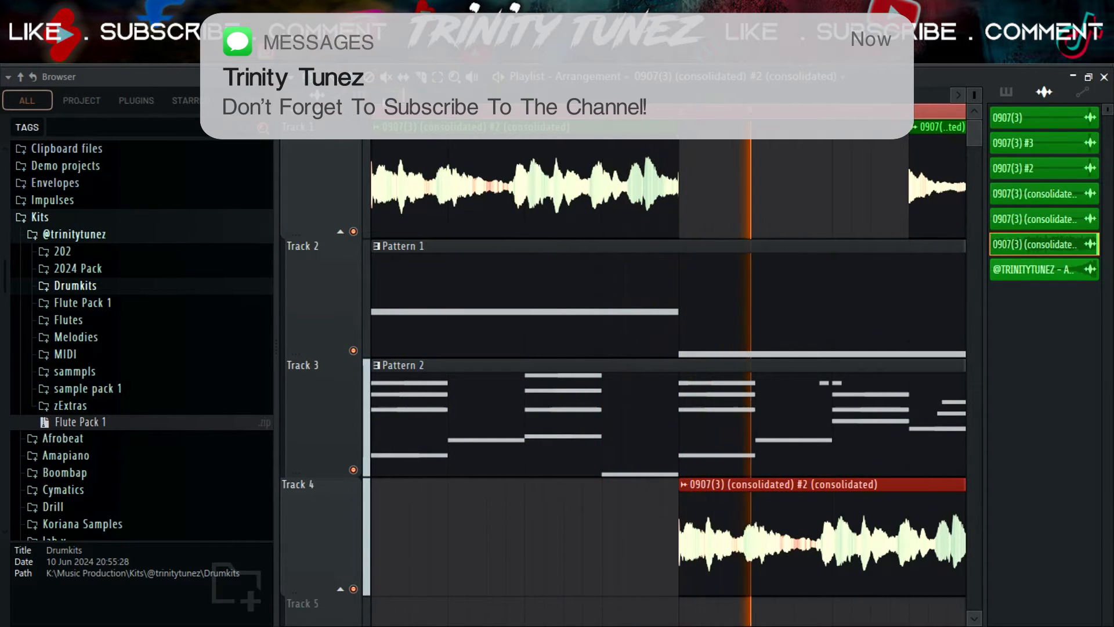
click(630, 214)
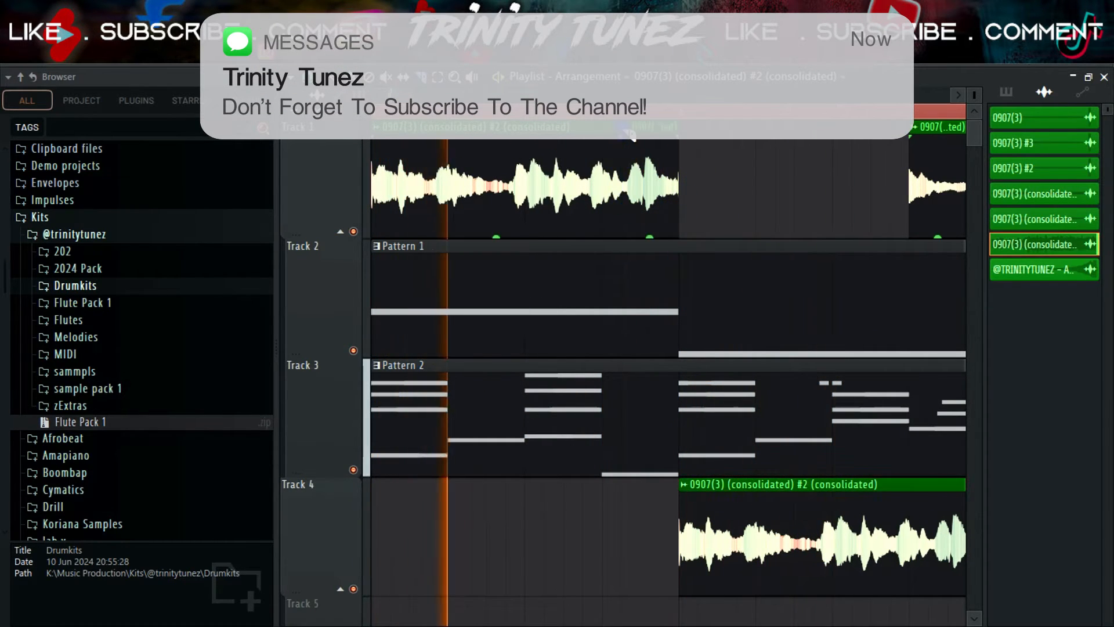
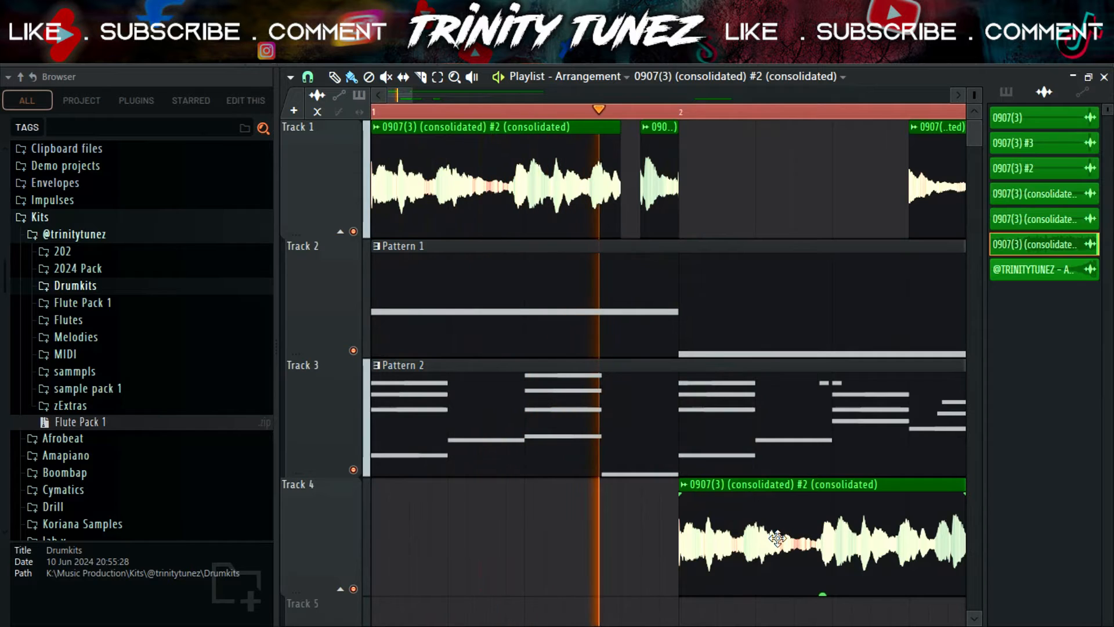
drag(773, 543, 624, 543)
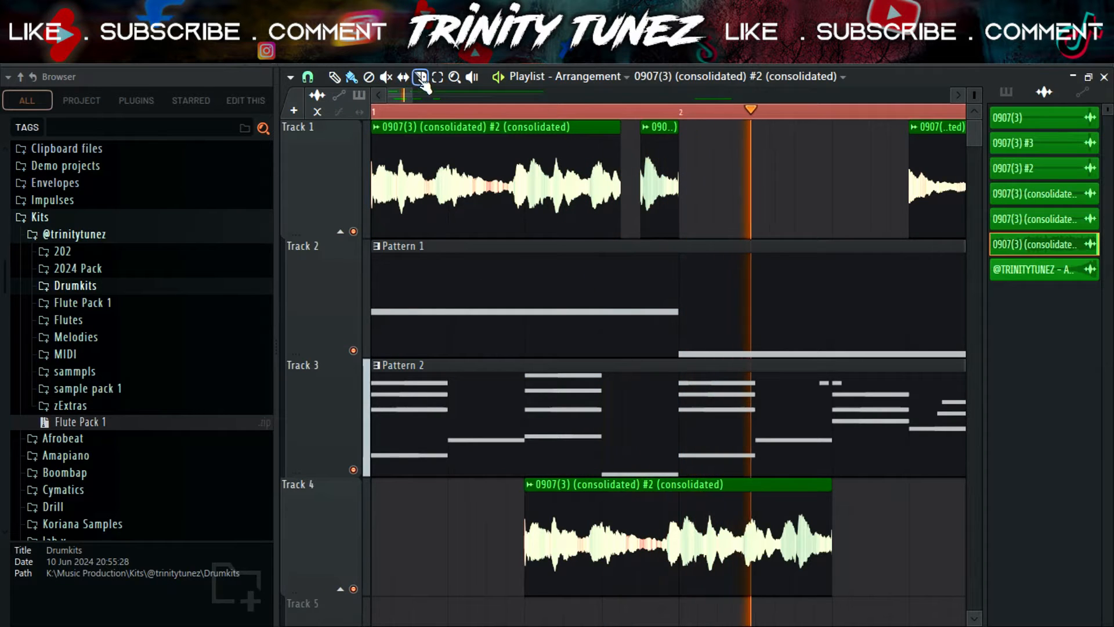
right_click(640, 528)
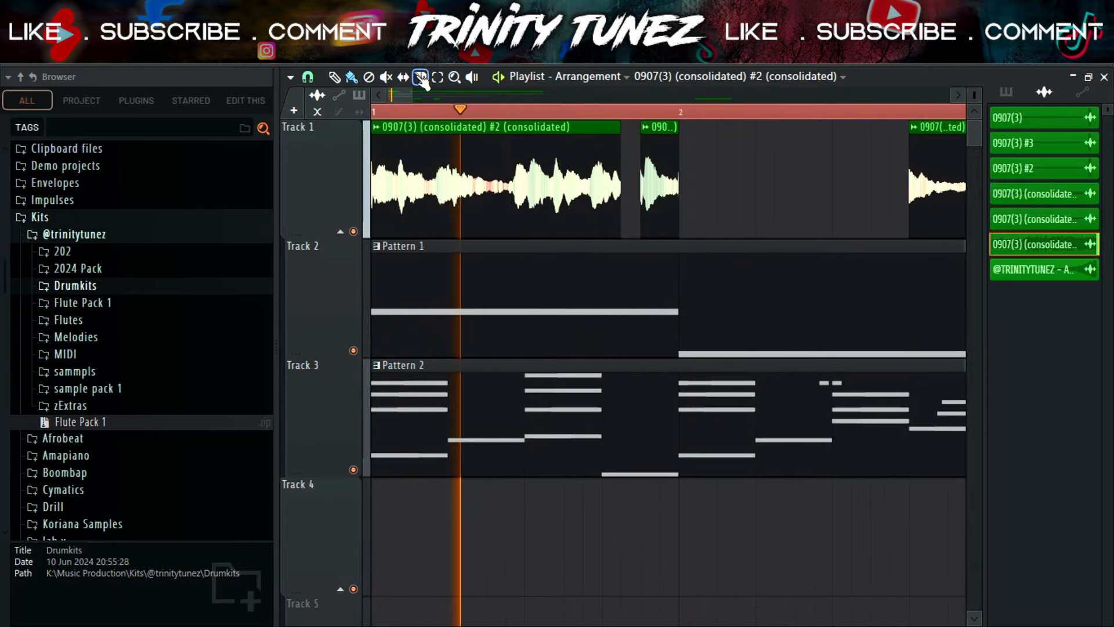
- Solo Track 1 and play it from the start of the audio clip just before bar 3
scroll(422, 96, down, 3)
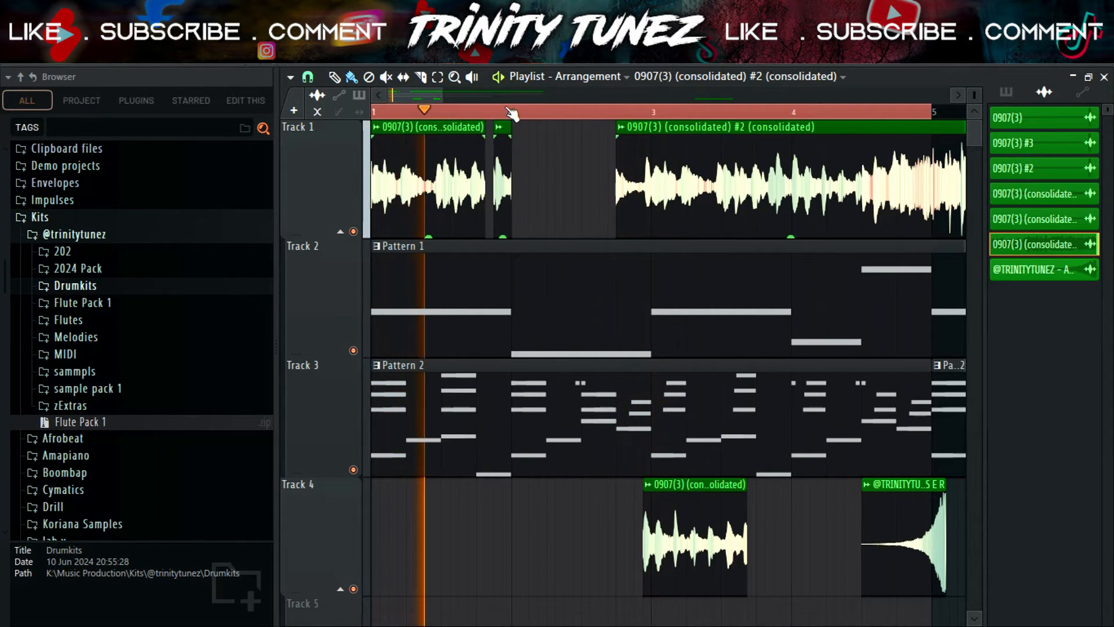
click(489, 107)
click(617, 112)
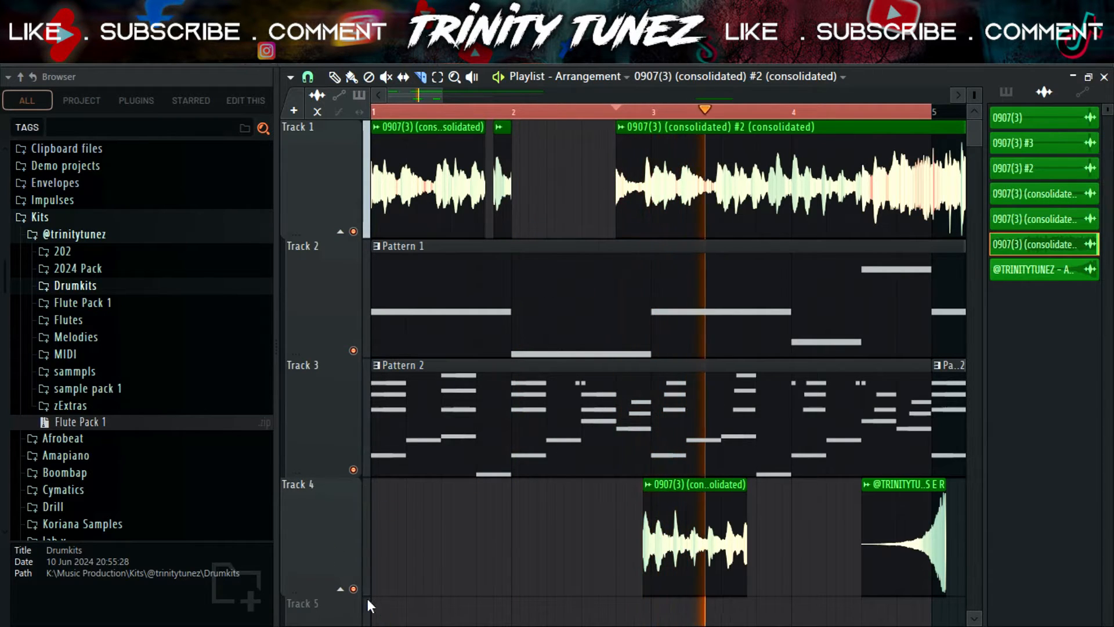
click(351, 79)
key(space)
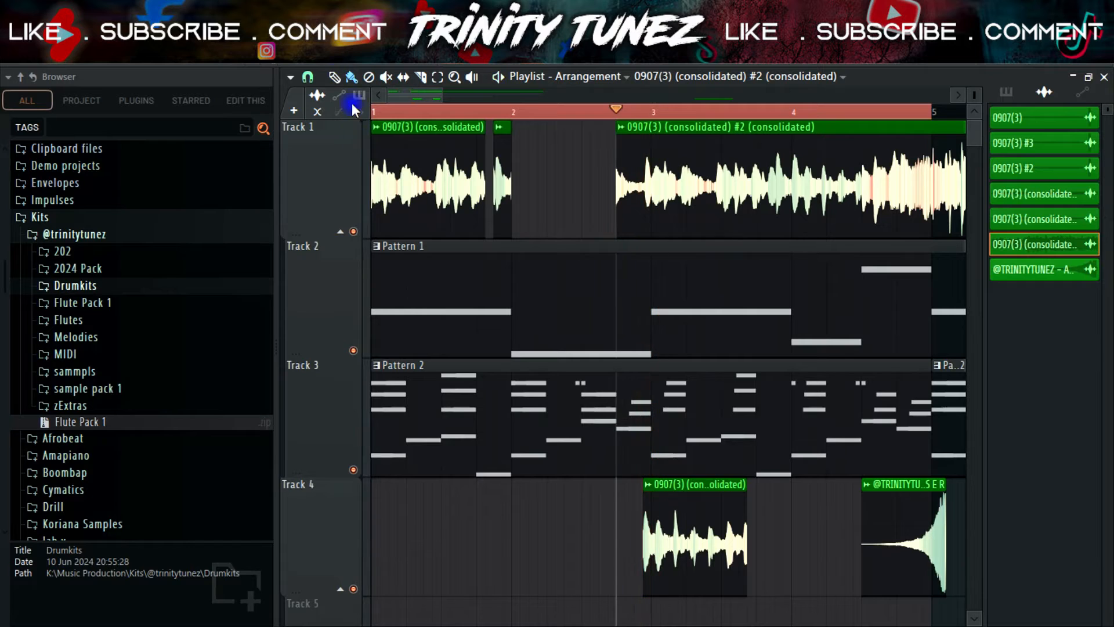
ctrl+click(353, 232)
key(space)
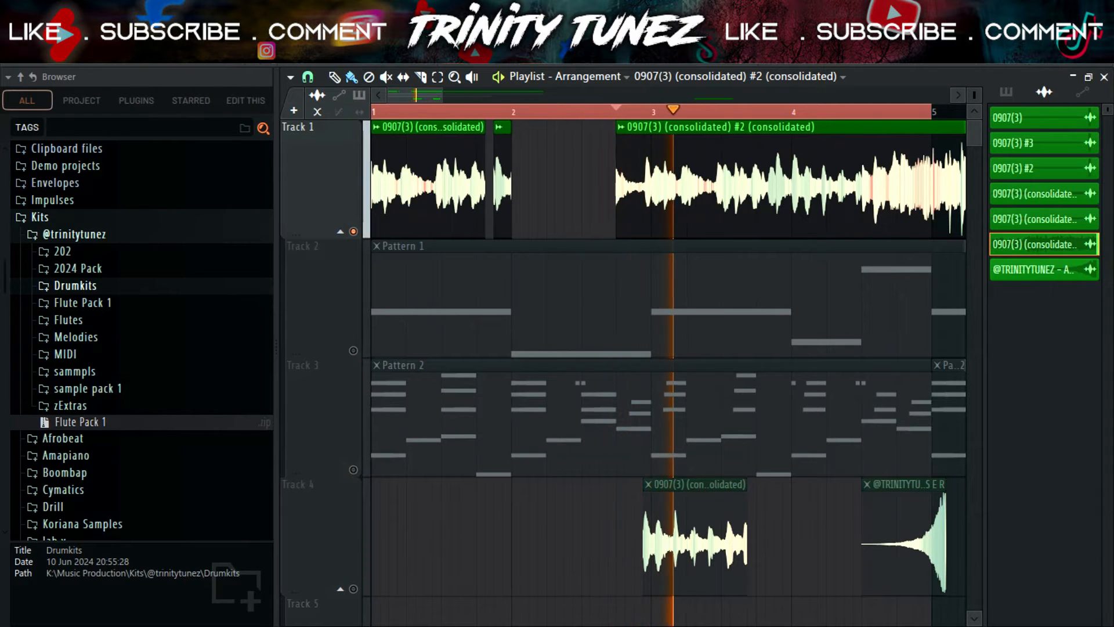
- Slice the first Track 1 clip just before beat 2, make its opening segment unique, and enable clip stretching
drag(442, 94, 396, 135)
key(space)
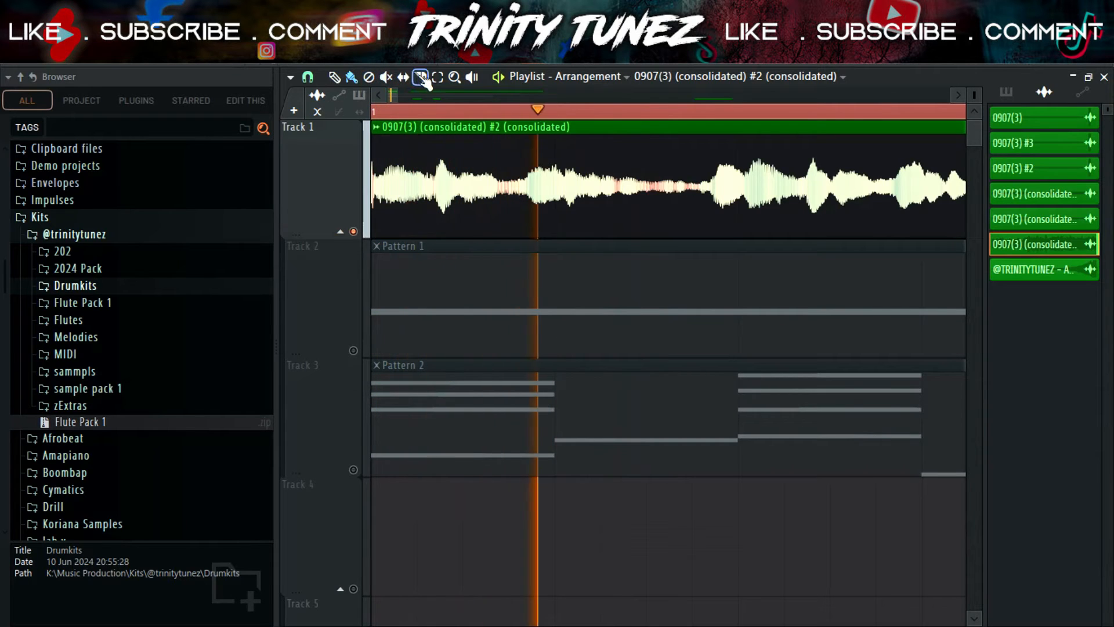
click(530, 147)
key(space)
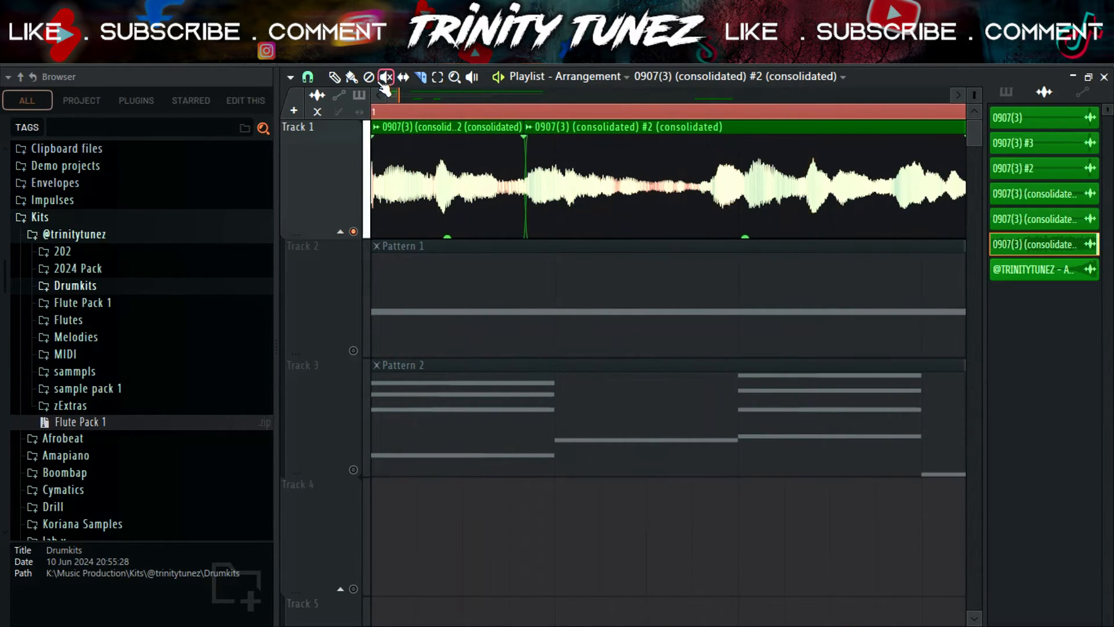
right_click(374, 128)
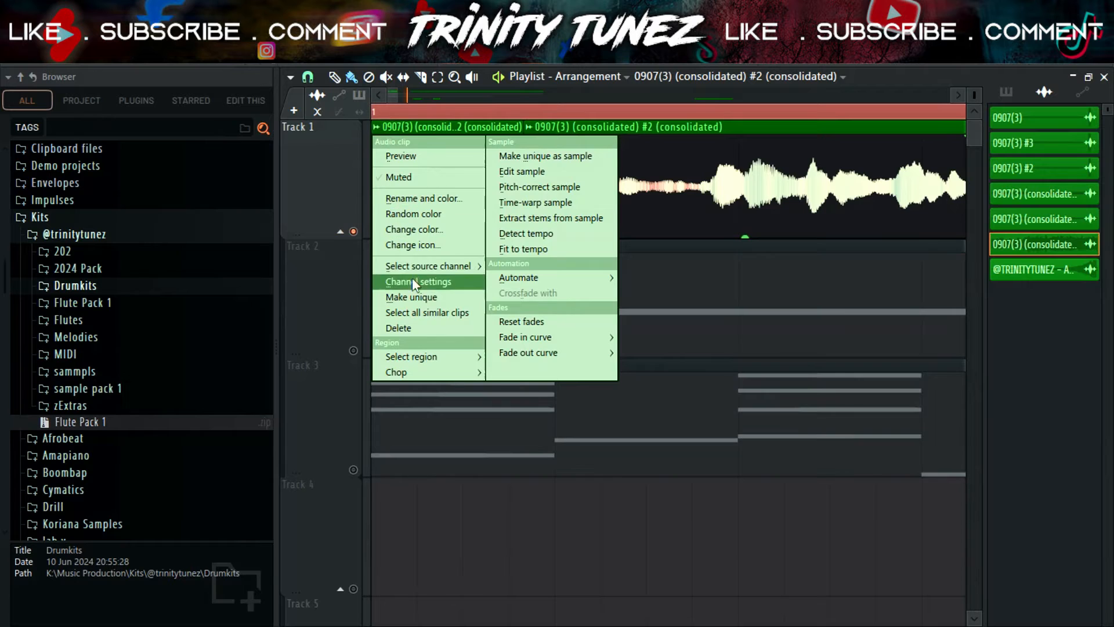
click(409, 296)
click(361, 114)
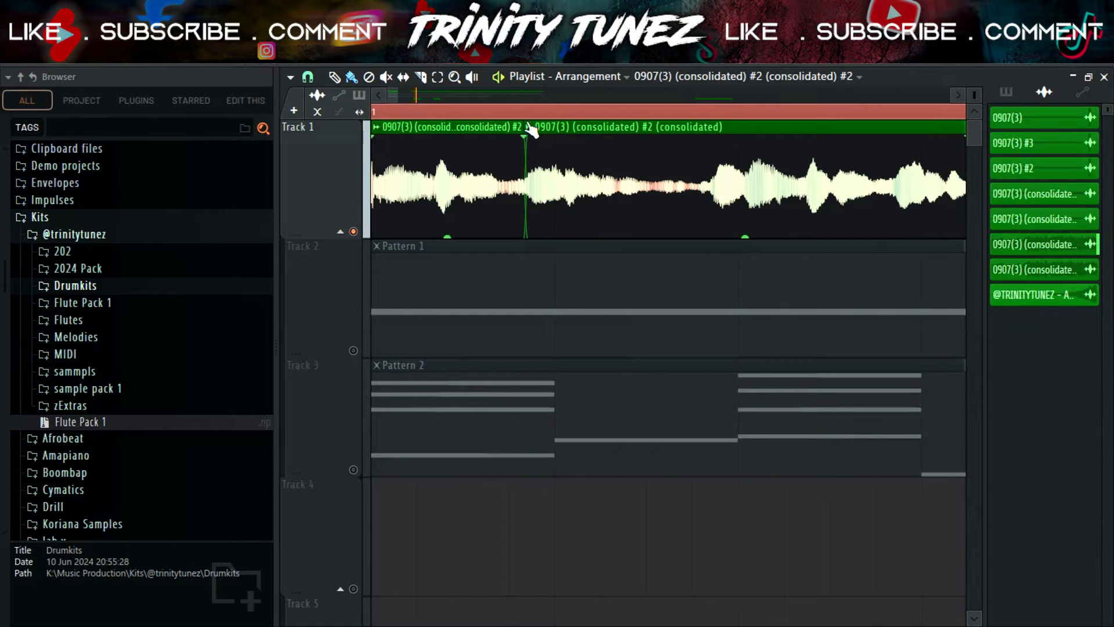
- Set the playlist snap to 1/3 step, stretch the opening segment slightly shorter, and shift the second segment to meet its end
drag(588, 154, 579, 187)
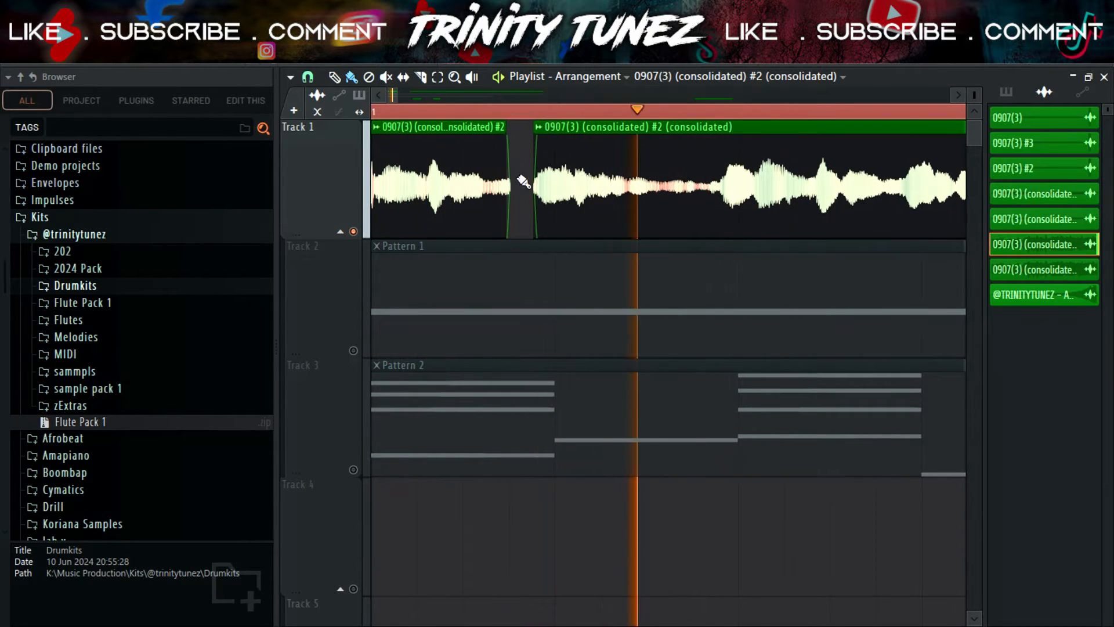
click(310, 79)
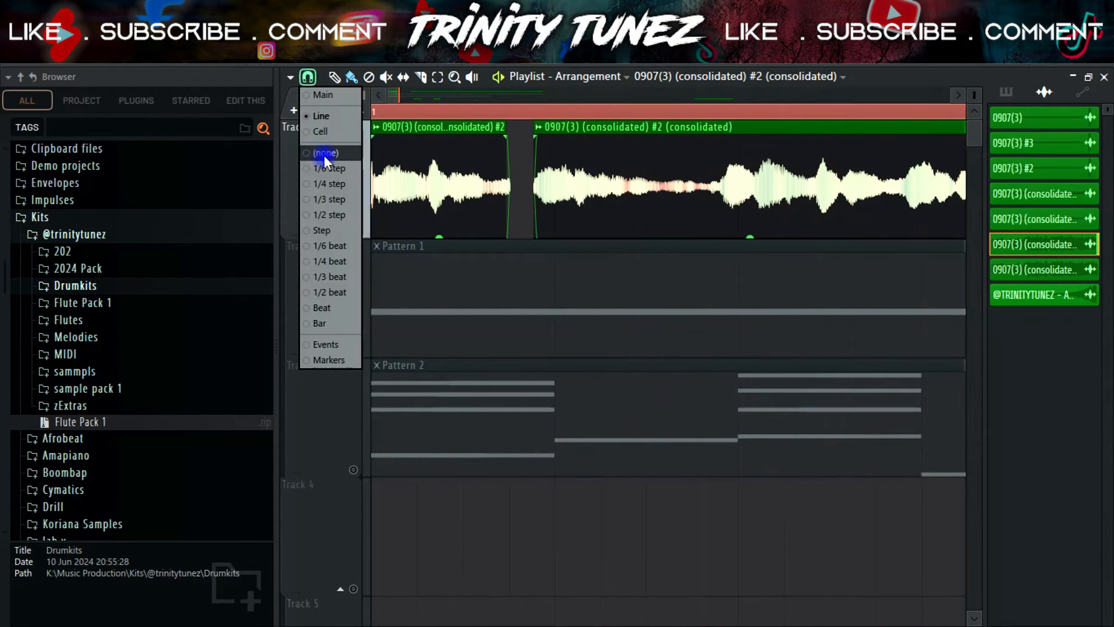
click(329, 199)
drag(549, 176, 540, 178)
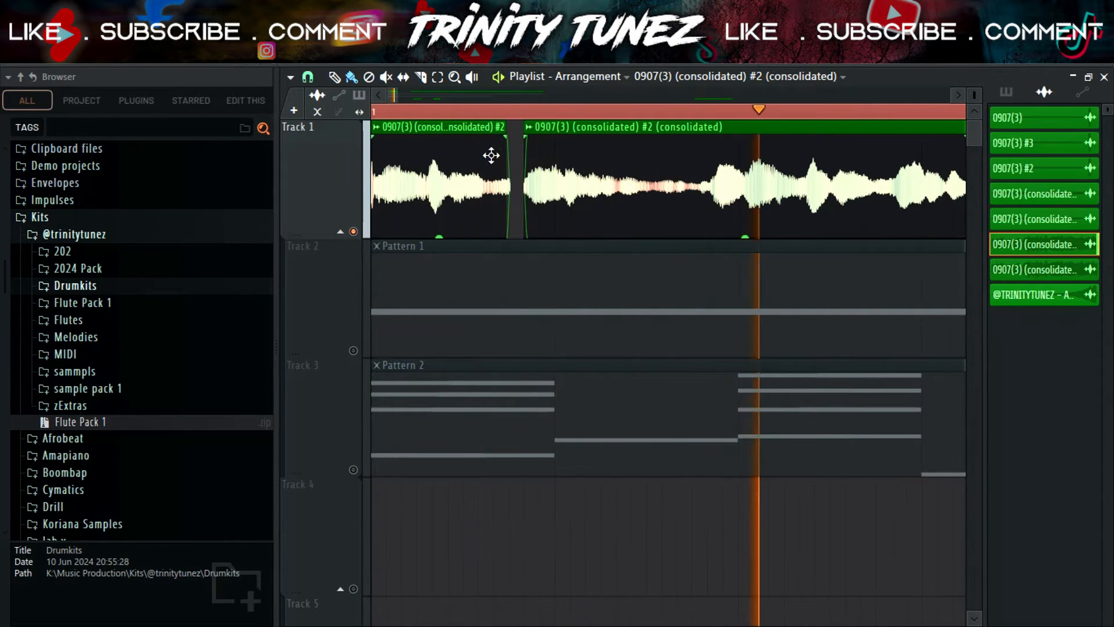
drag(505, 126, 539, 162)
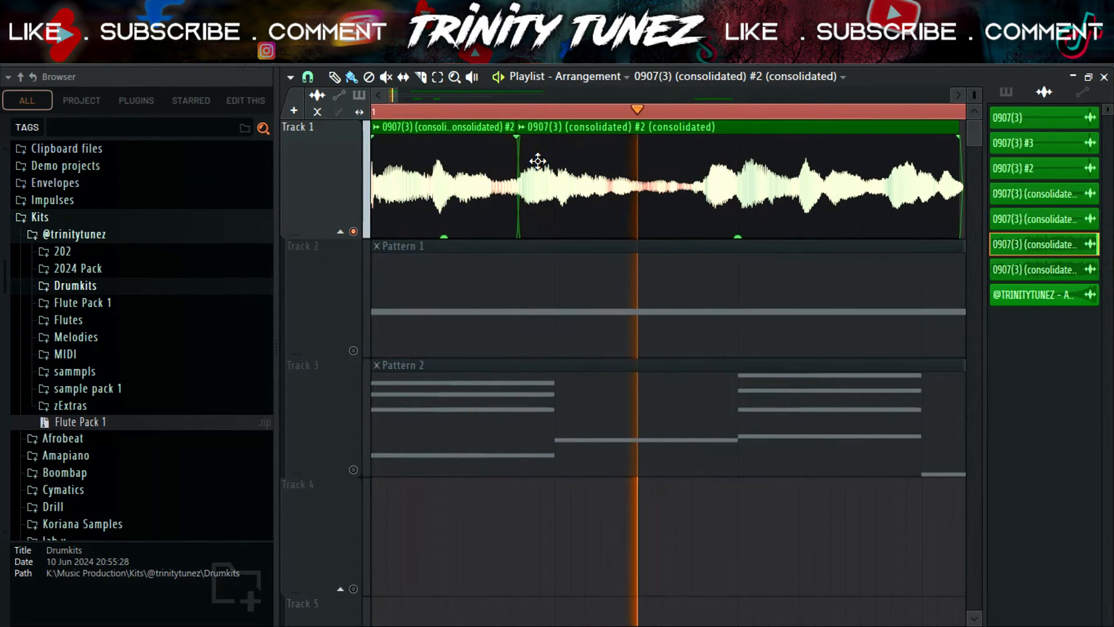
- Make the second Track 1 segment unique, stretch it slightly shorter from its end, and play the result
click(959, 95)
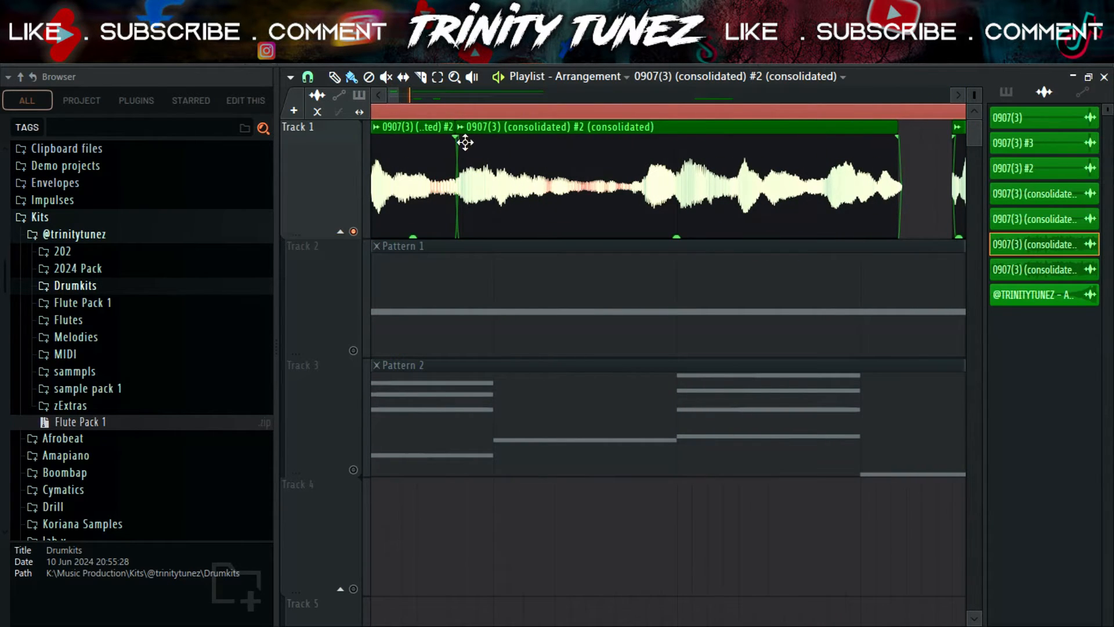
double_click(456, 127)
click(460, 127)
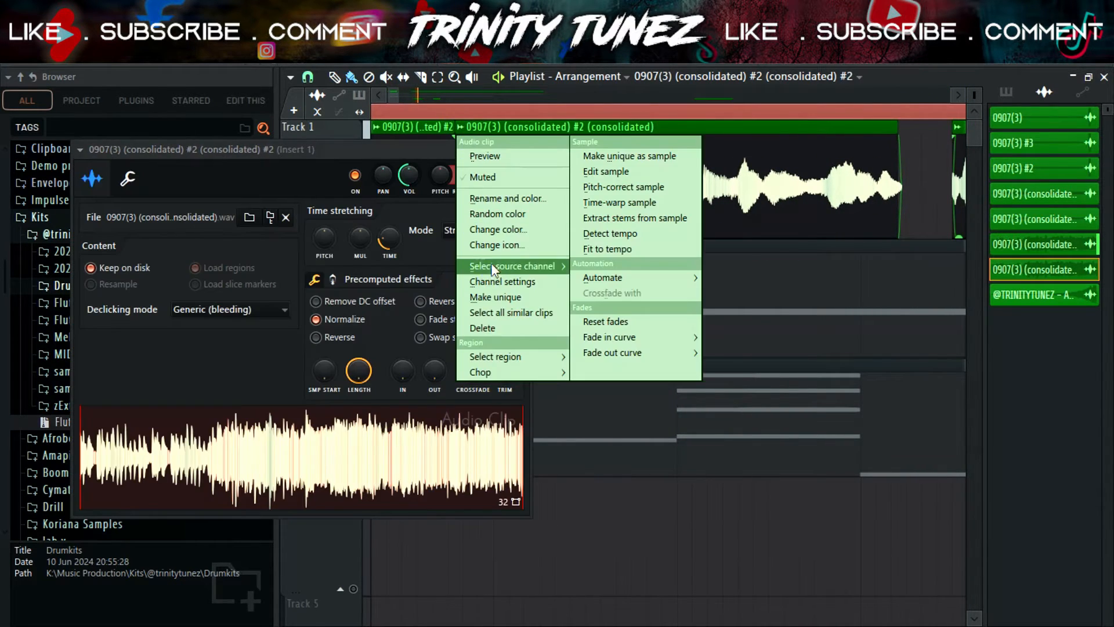
click(498, 296)
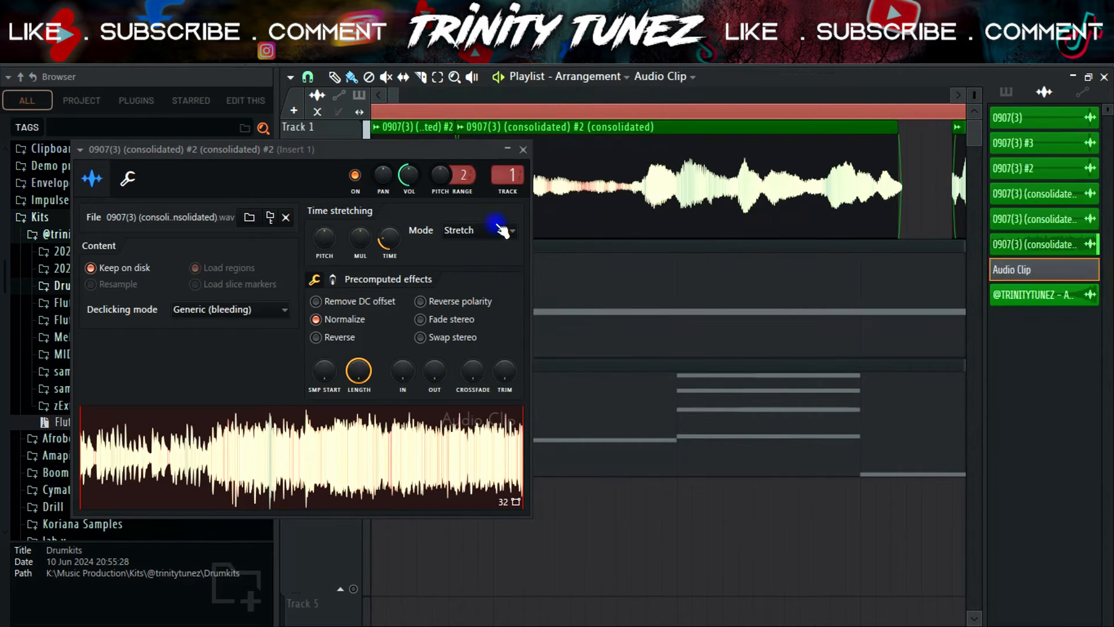
click(525, 150)
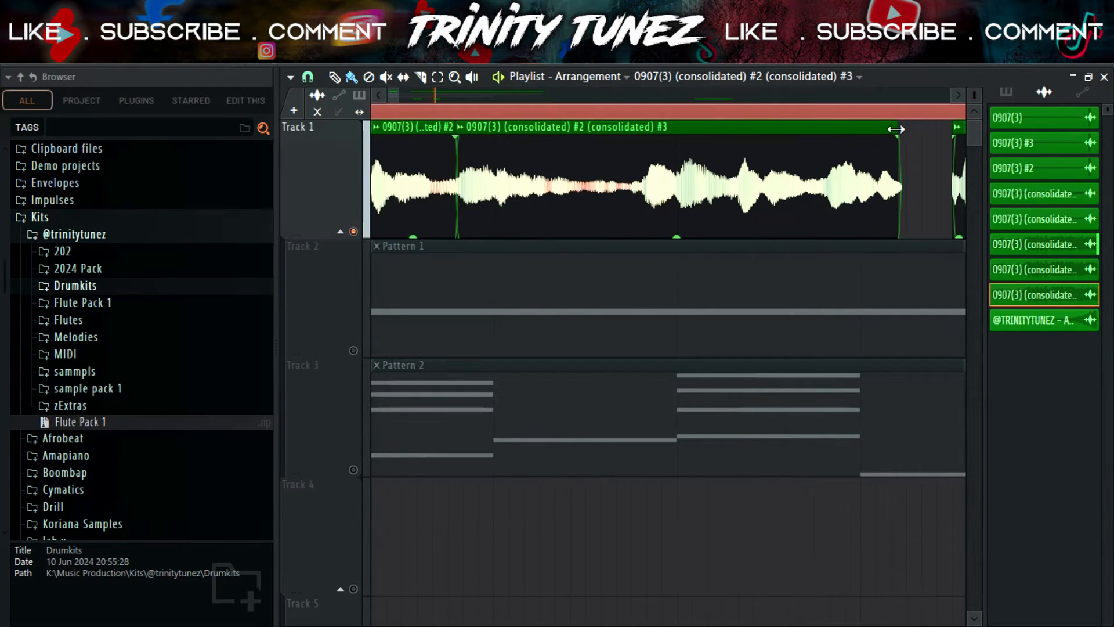
drag(897, 130, 891, 132)
key(space)
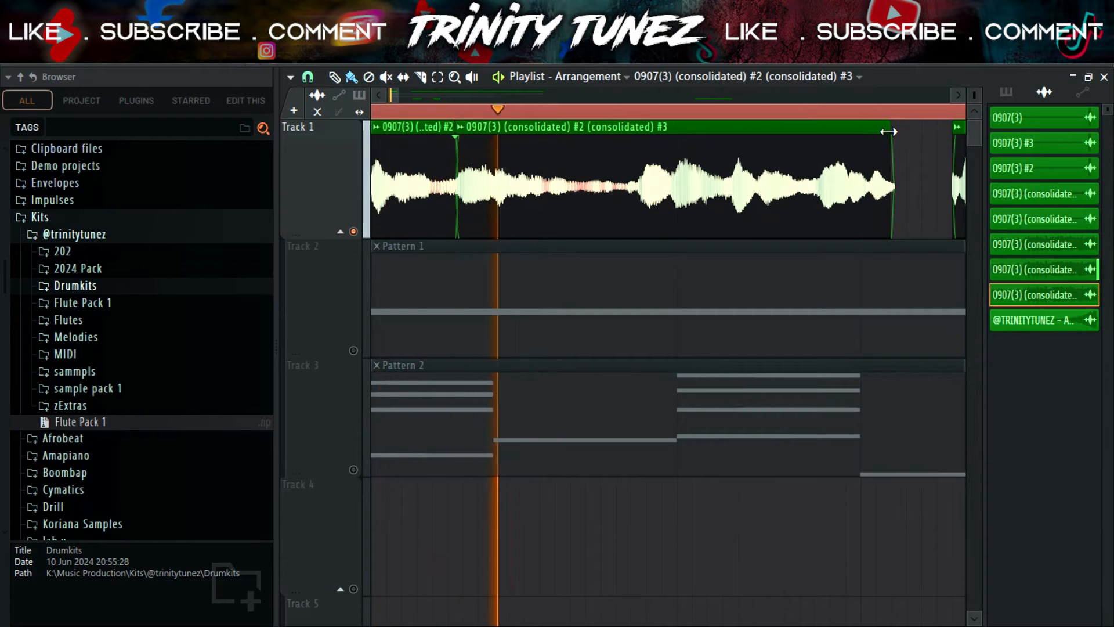
key(space)
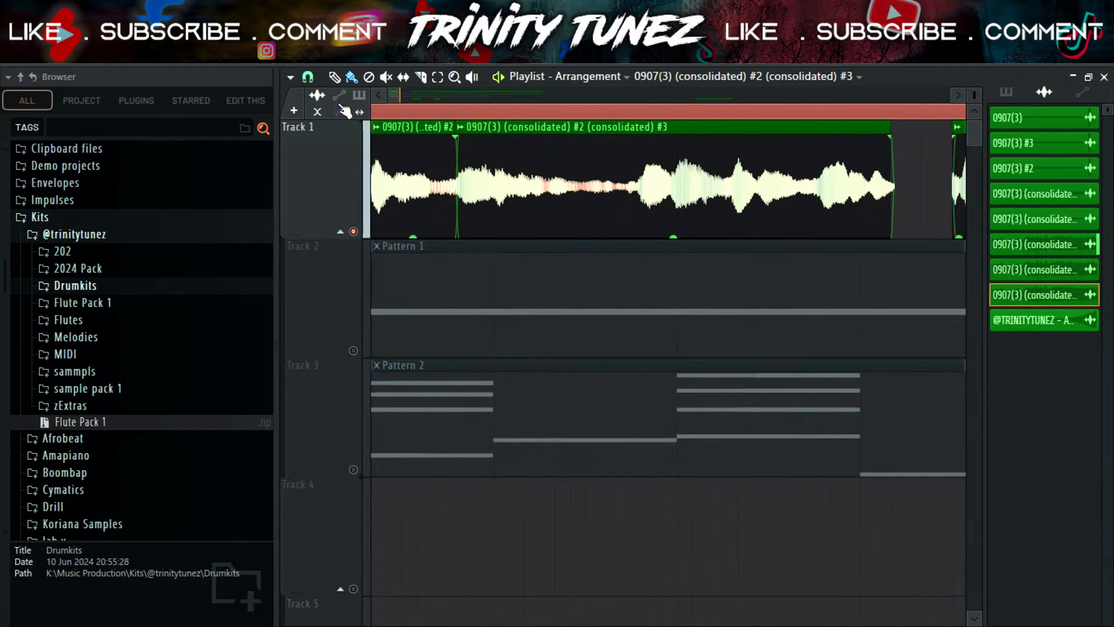
- Unmute Track 3 to play its chords against Track 1, and nudge the second audio segment slightly later
drag(390, 95, 378, 95)
key(space)
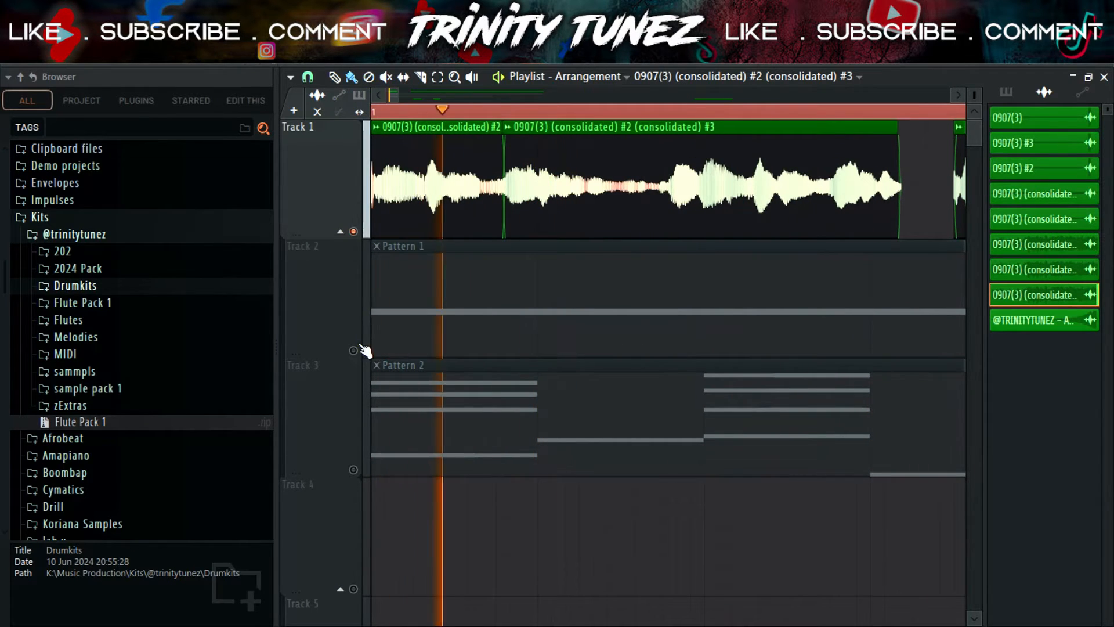
click(353, 469)
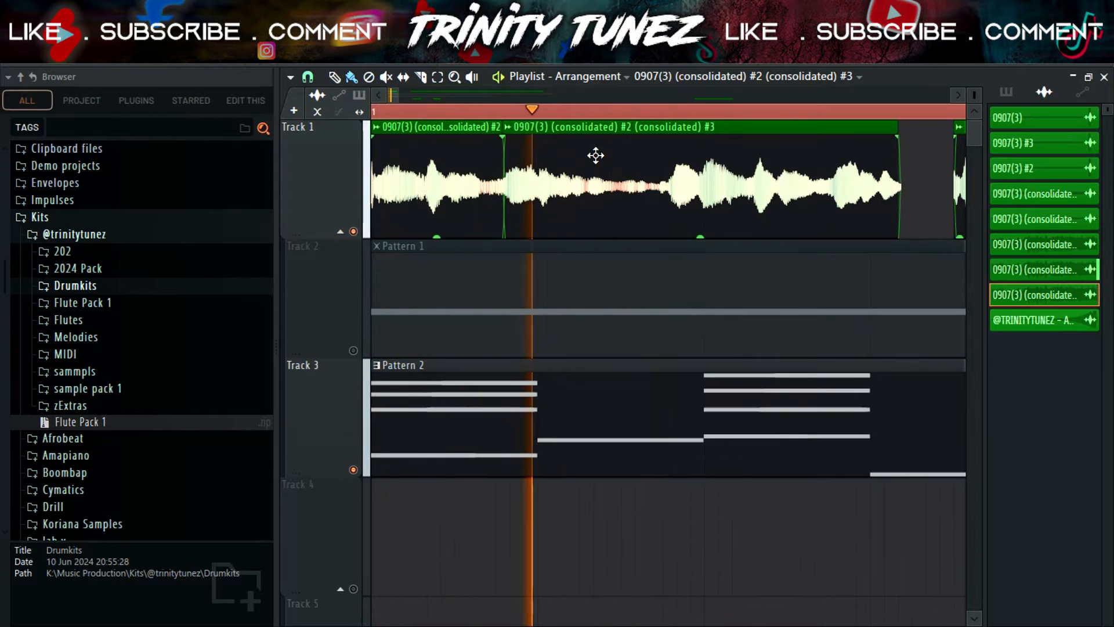
scroll(755, 189, down, 2)
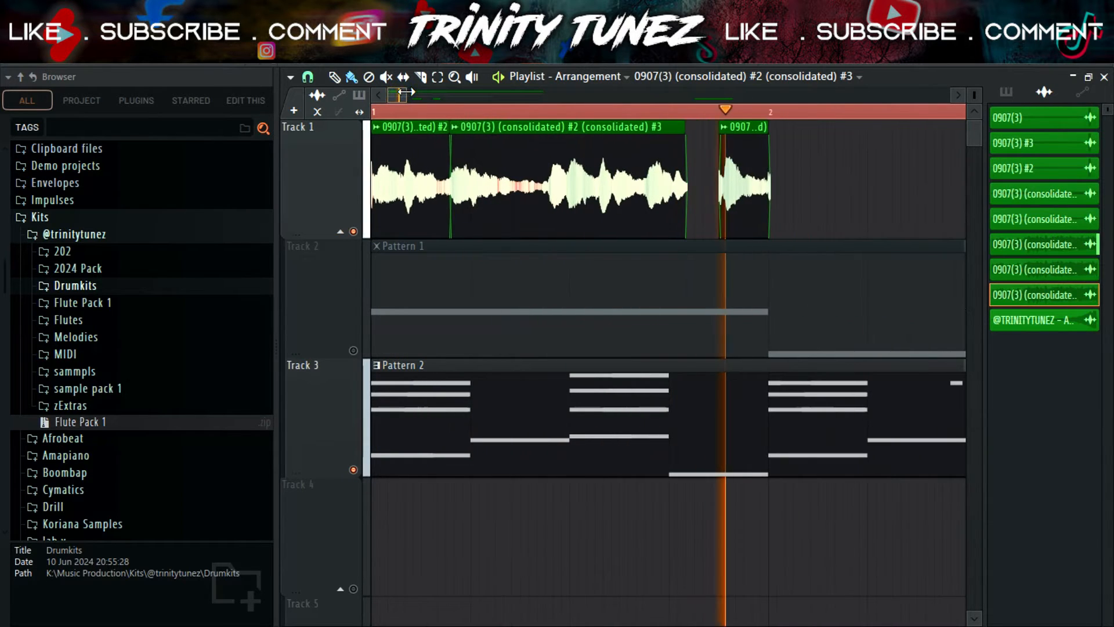
drag(407, 95, 393, 95)
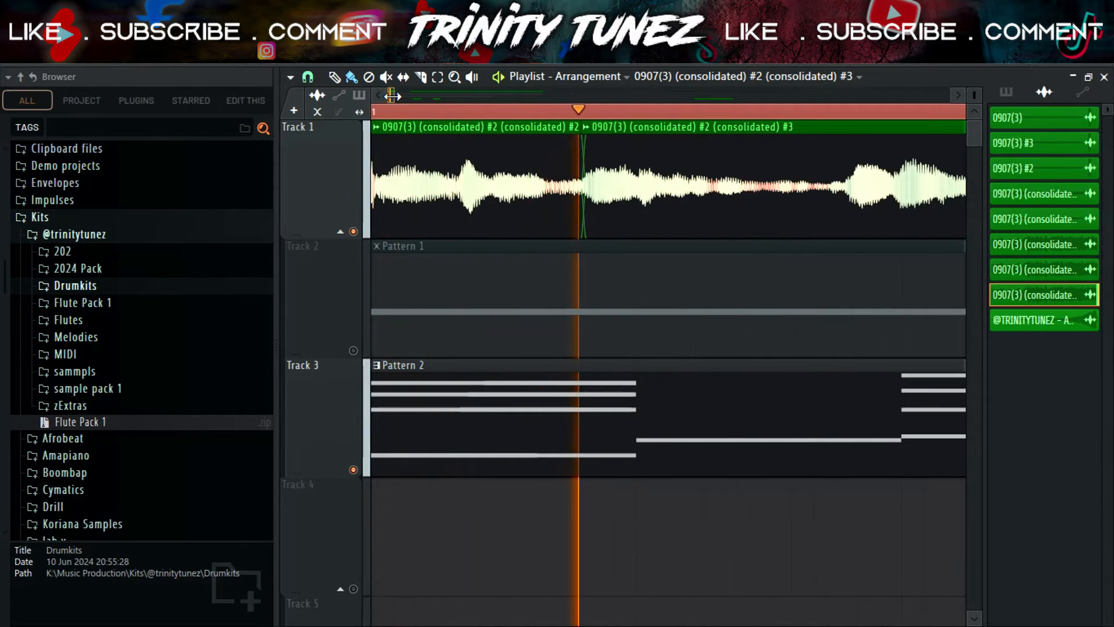
drag(619, 171, 623, 169)
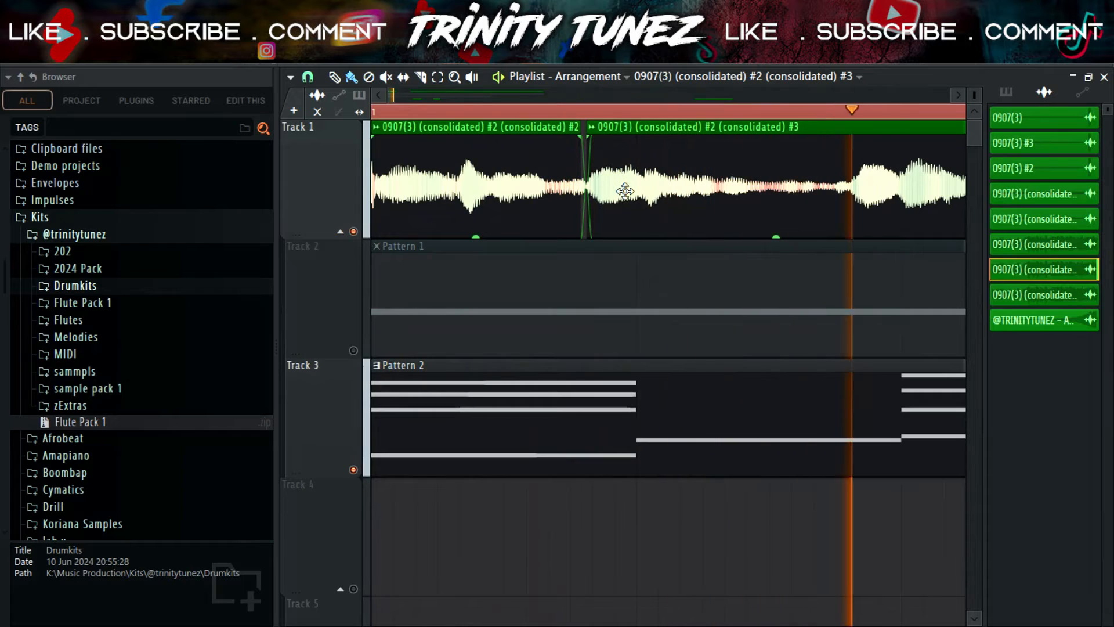
- Stretch the first Track 1 segment slightly longer to meet the second, and copy both segments to bar 2
drag(578, 126, 581, 126)
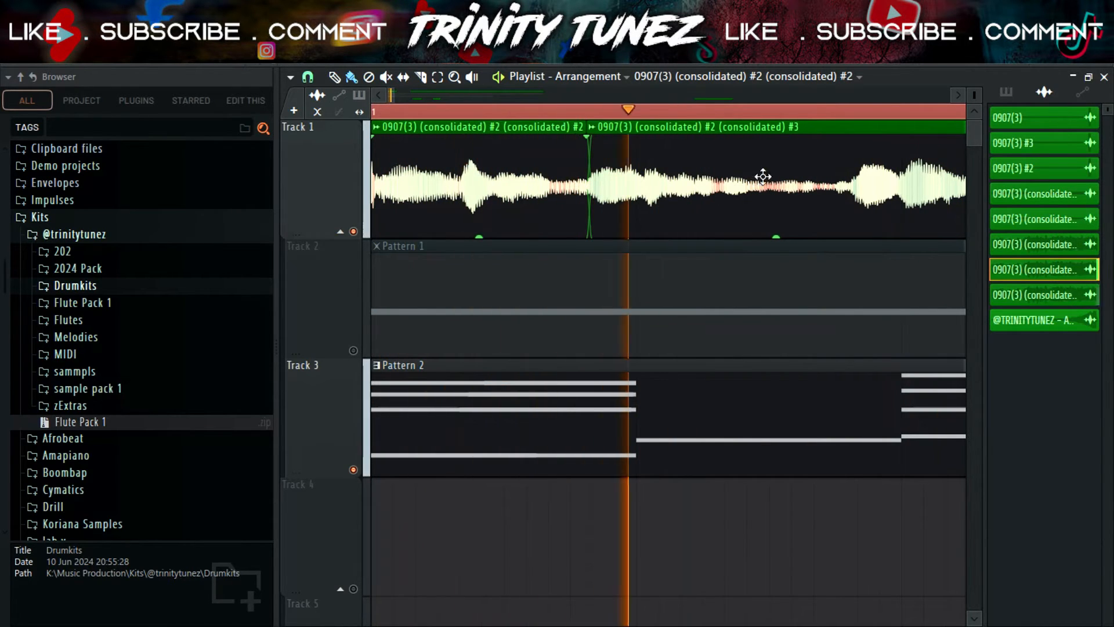
drag(394, 94, 416, 96)
drag(390, 191, 663, 199)
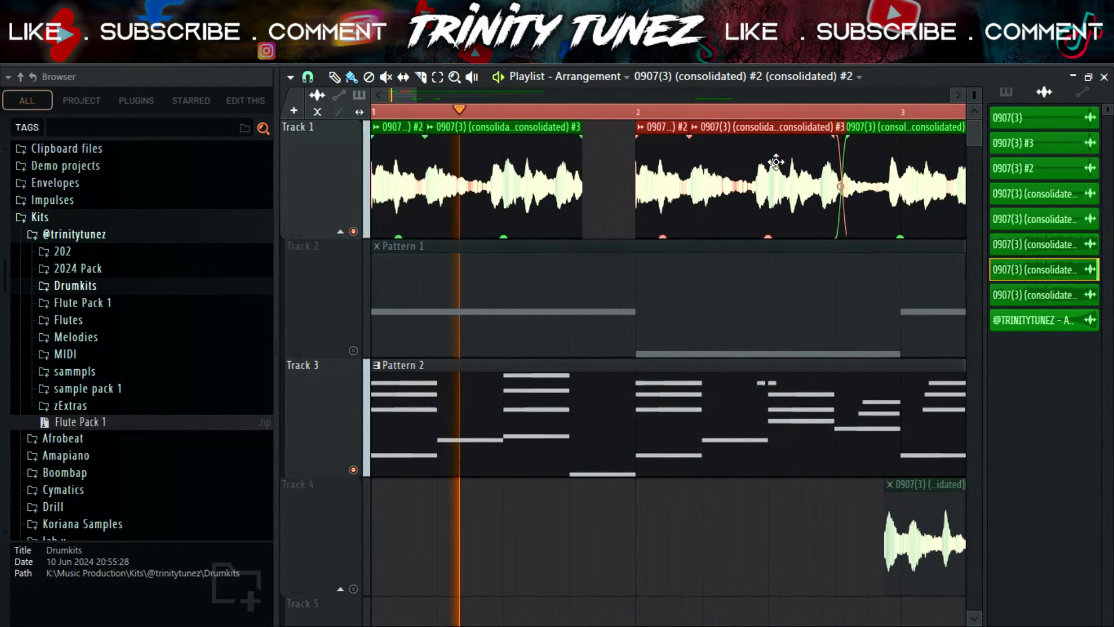
- Review the channels of the Unsorted group in the channel rack, and return to the playlist
key(F6)
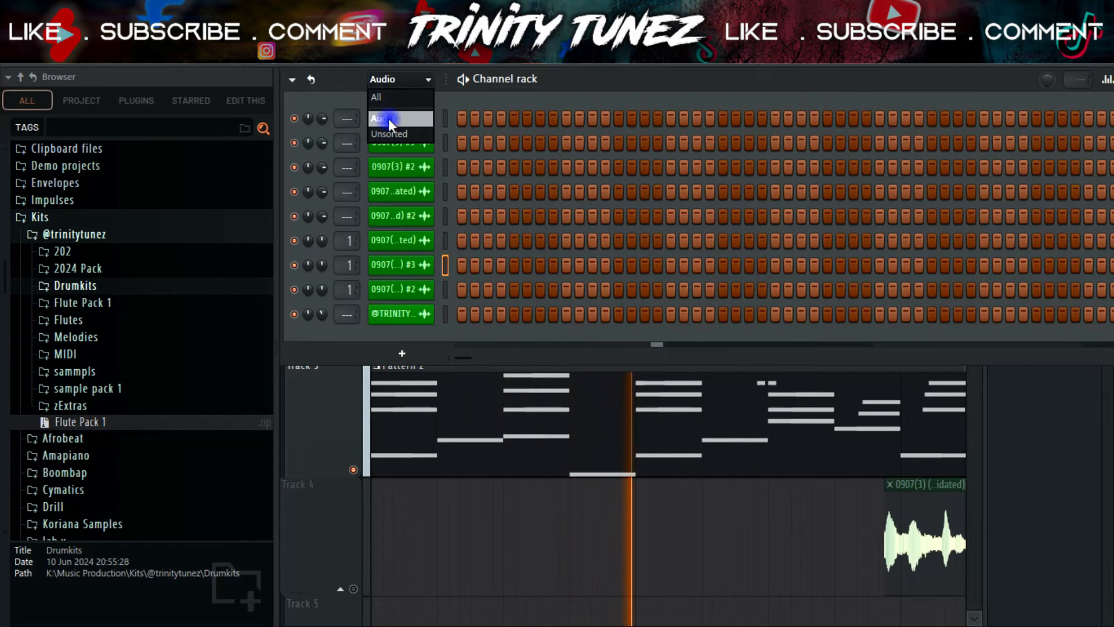
click(389, 133)
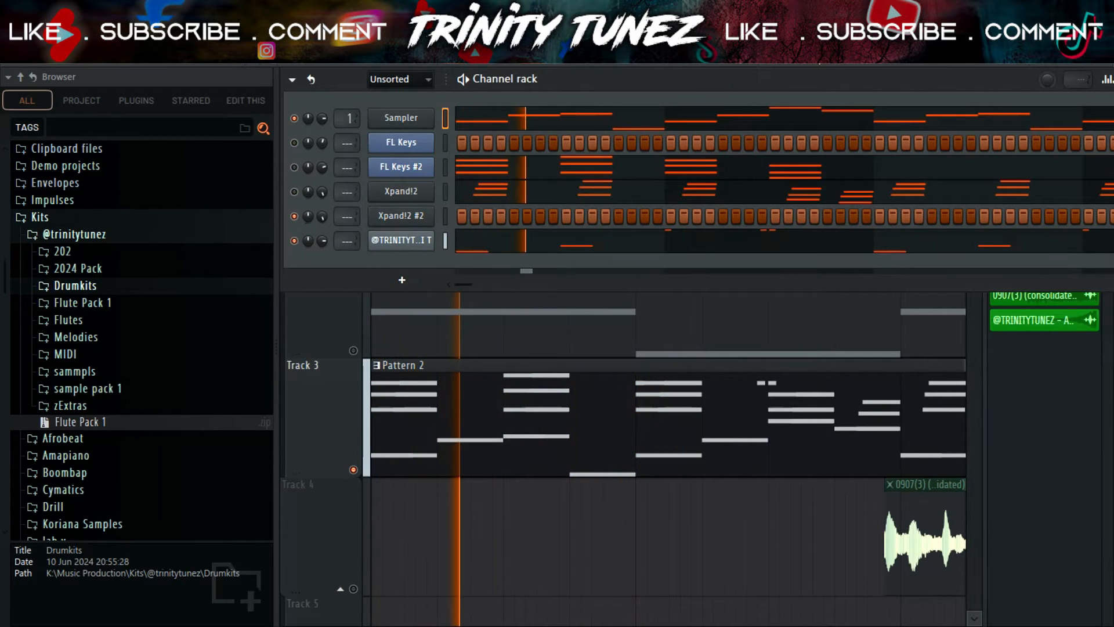
key(F6)
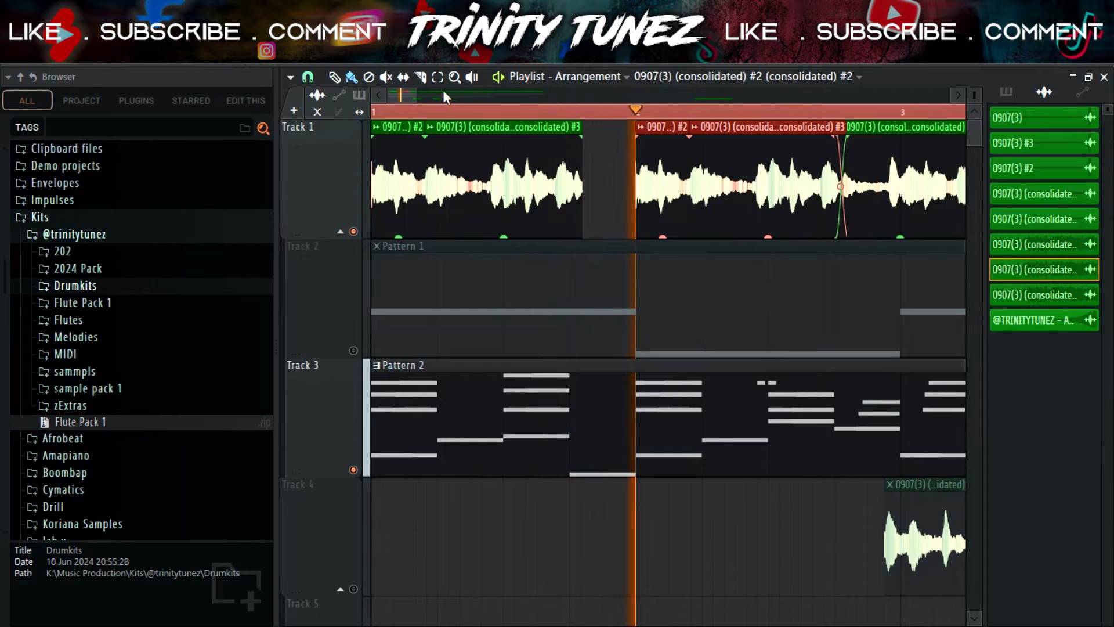
- Unmute Track 4, mute Track 1, and try the Track 4 clip at several positions in bar 2 against the chords
scroll(779, 546, down, 3)
key(space)
drag(780, 546, 676, 550)
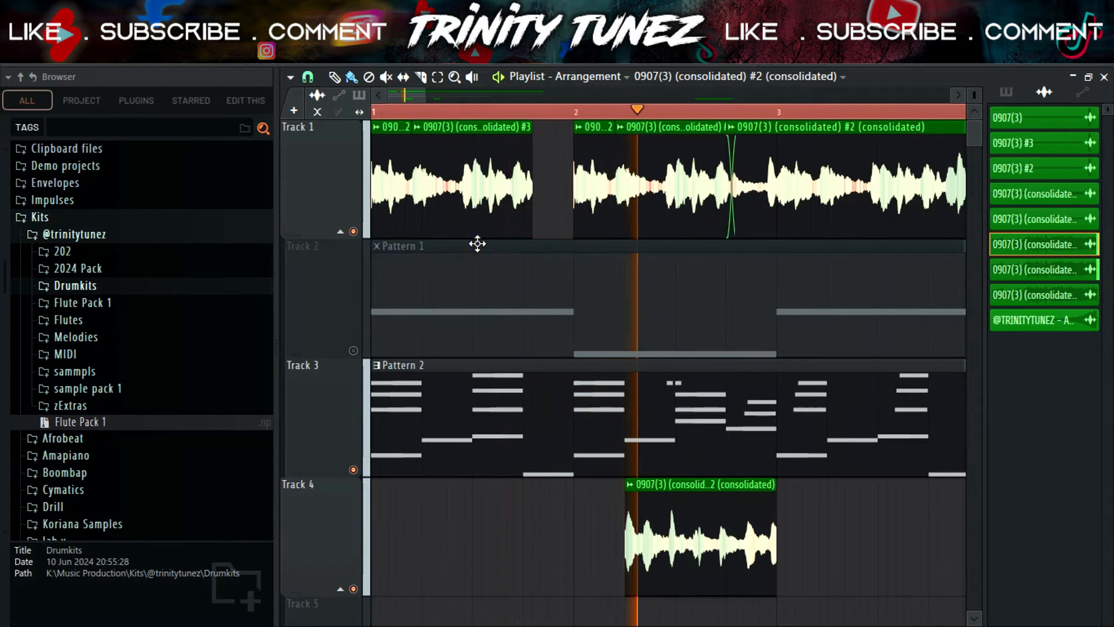
click(353, 233)
drag(728, 499, 780, 505)
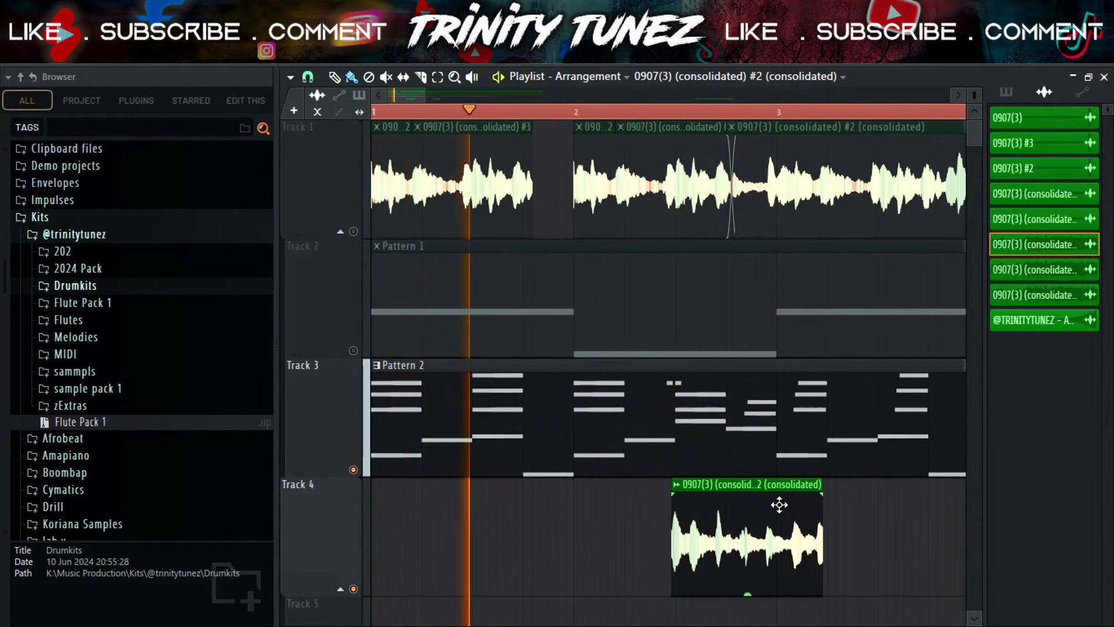
key(space)
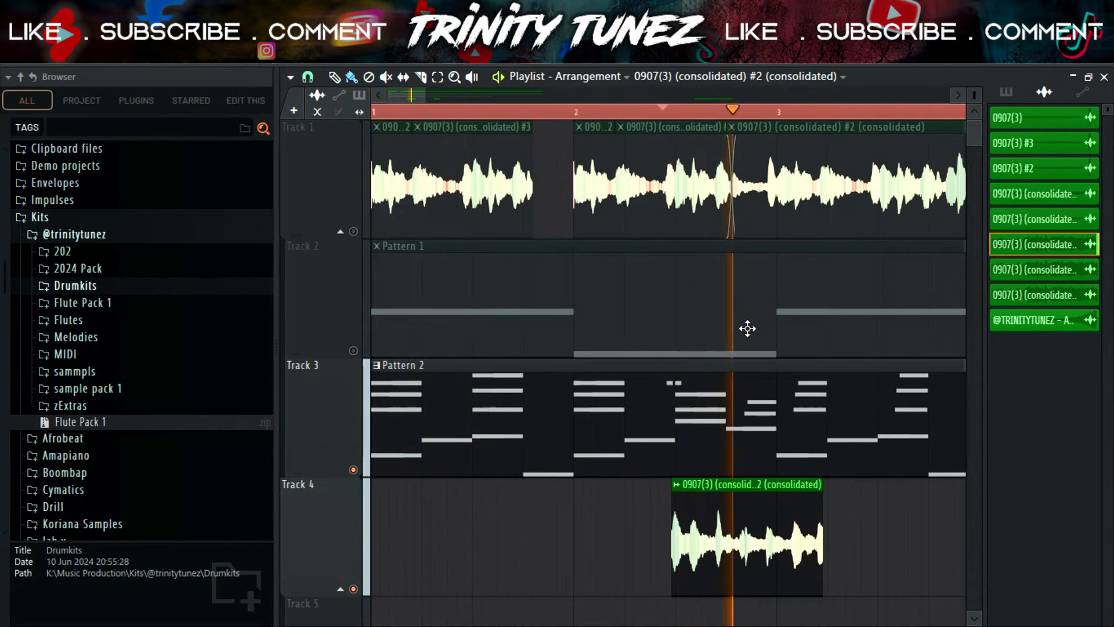
drag(791, 522, 778, 520)
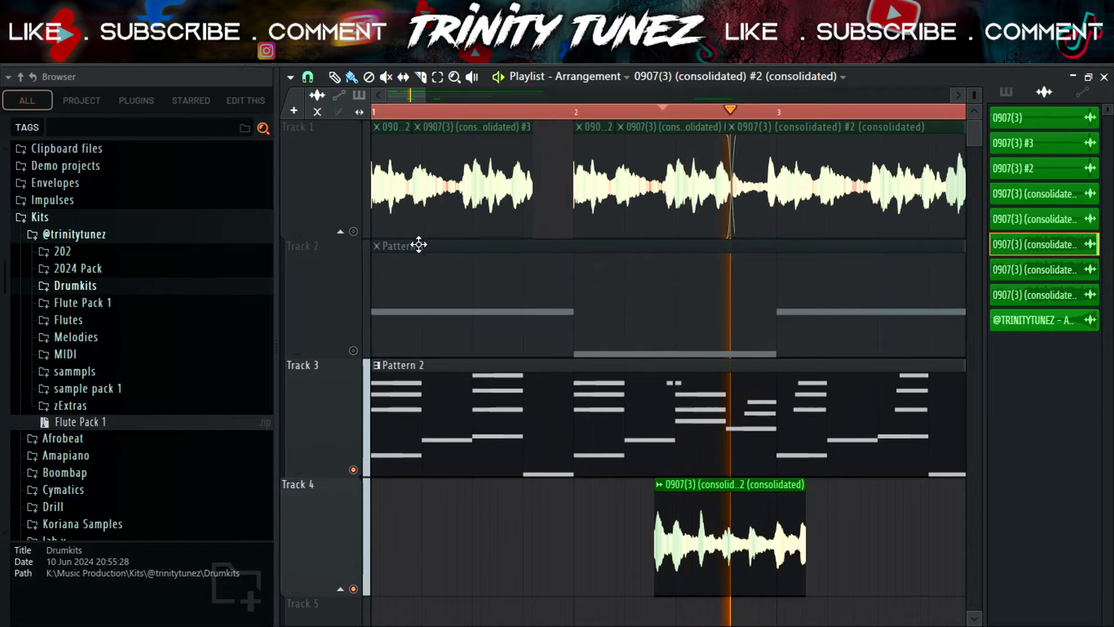
- Unmute Track 1 and play it with the Track 4 clip moved to just before bar 3
click(353, 231)
click(555, 104)
drag(756, 544, 858, 527)
key(space)
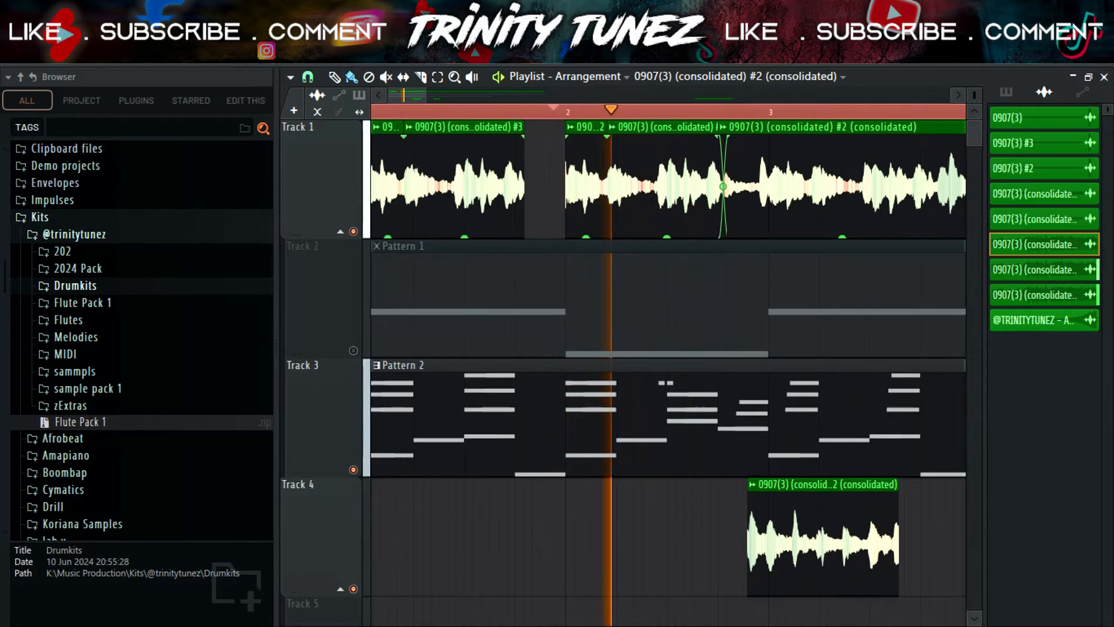
- Hide the browser, move the Track 4 clip back to about a third into bar 2, and play from bar 2
key(alt+F8)
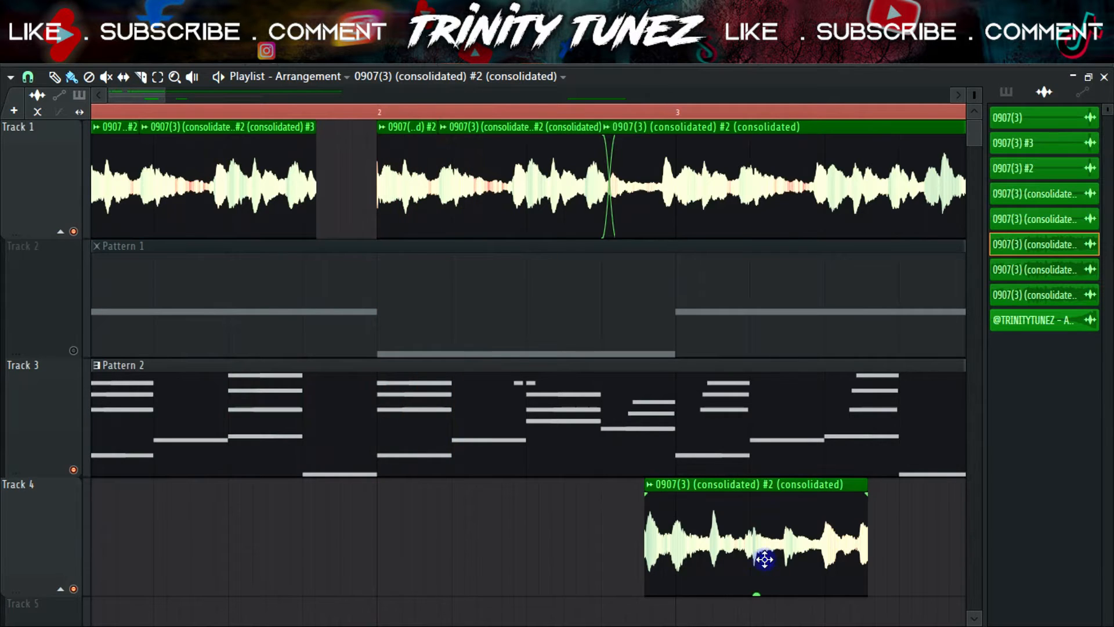
drag(764, 558, 598, 555)
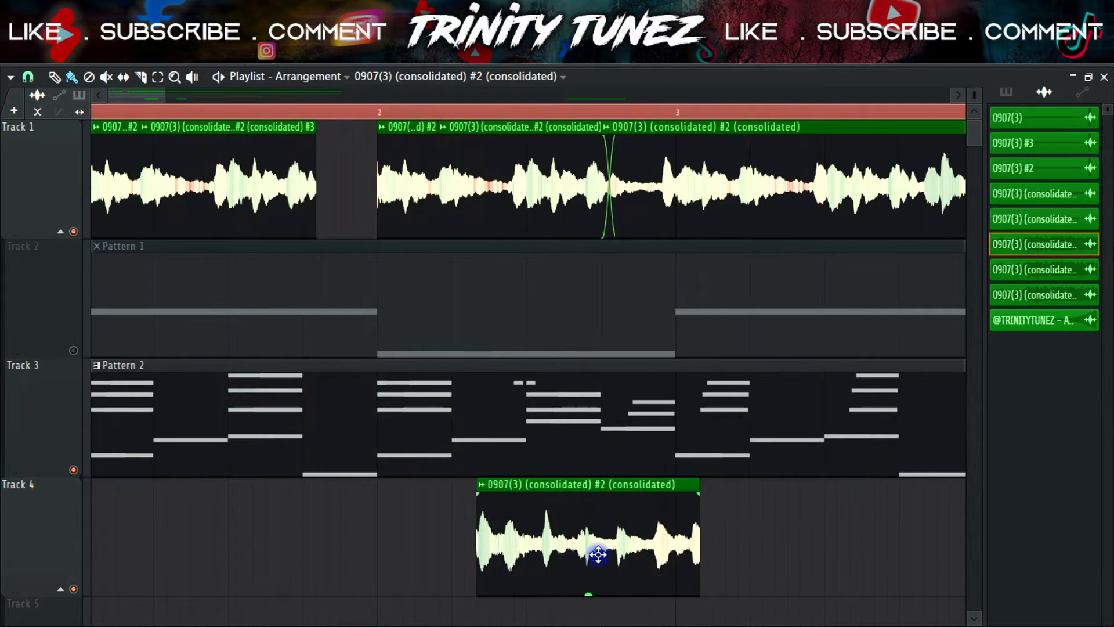
click(379, 110)
key(space)
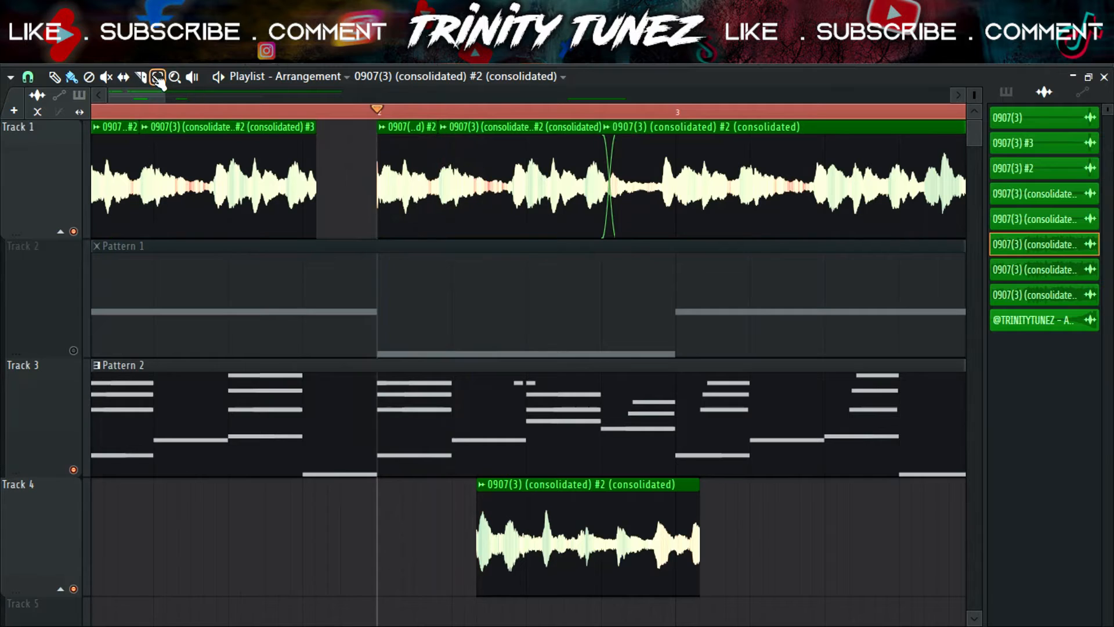
key(space)
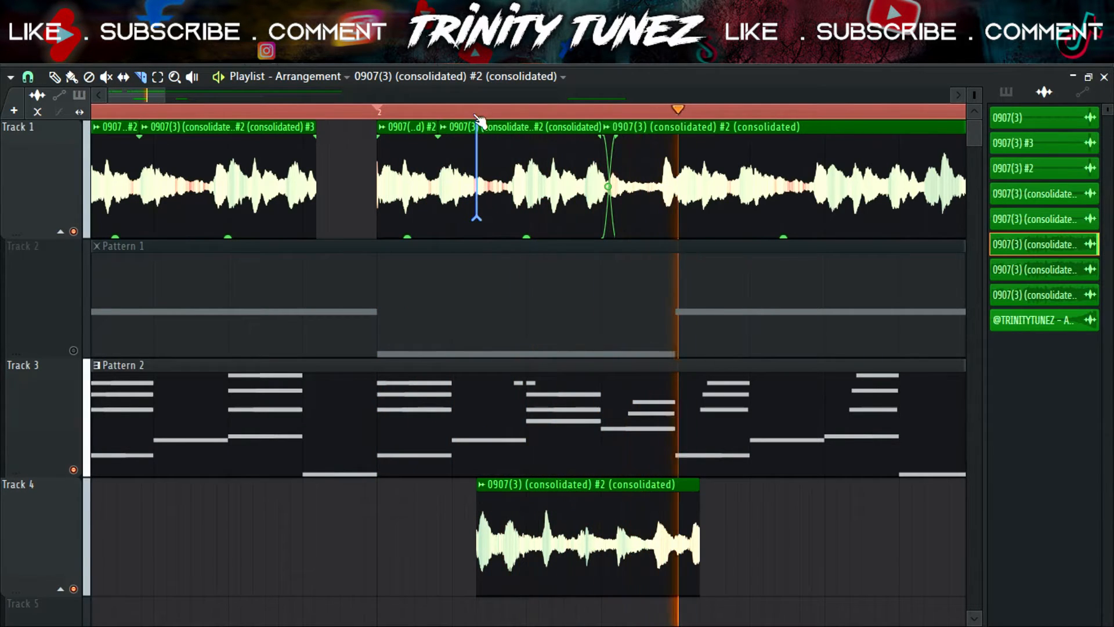
- Slice the second Track 1 segment in bar 2 at the Track 4 clip's start, and delete the part after the cut
drag(479, 120, 477, 174)
key(b)
right_click(455, 168)
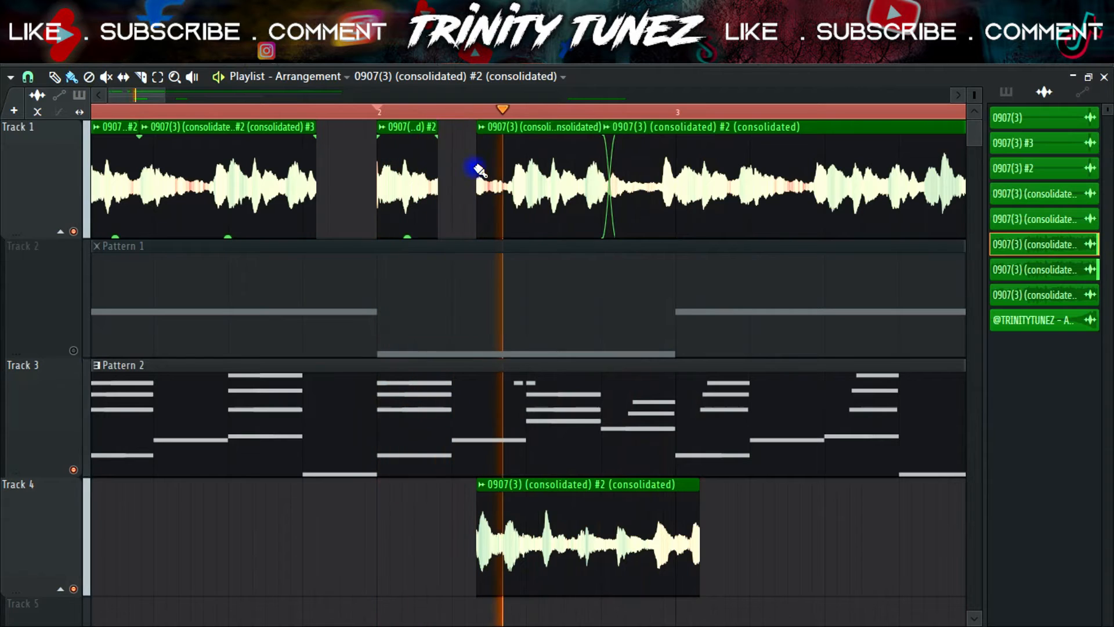
key(ctrl+z)
right_click(490, 174)
- Align the Track 4 clip's start exactly with bar 2 and play from there
drag(592, 510, 523, 529)
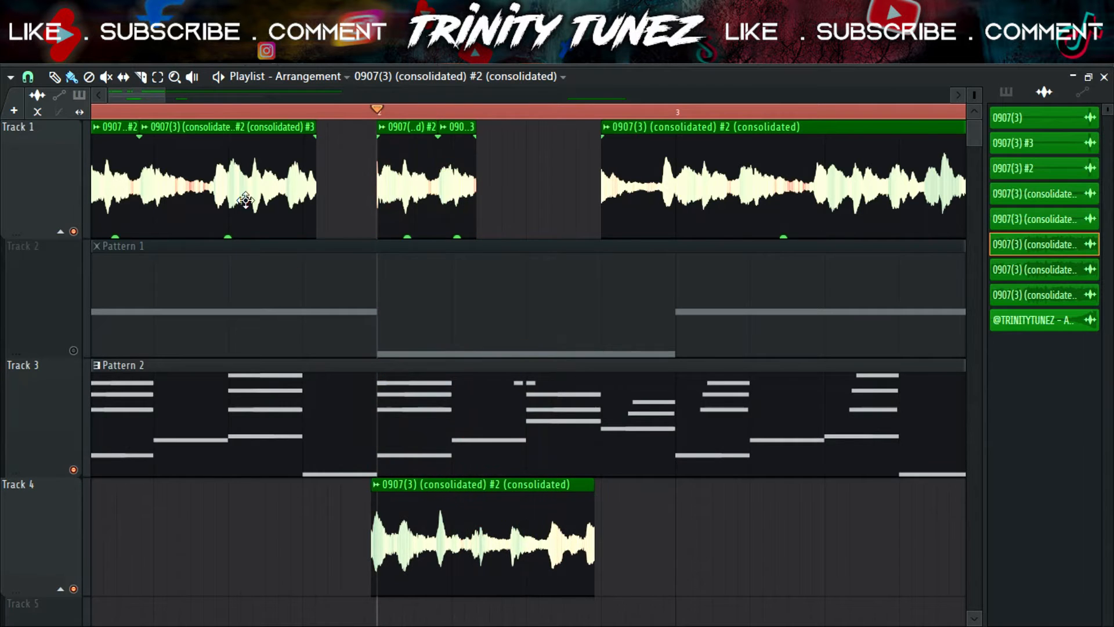
mouse_move(161, 100)
mouse_down()
mouse_move(125, 97)
mouse_move(141, 95)
mouse_up()
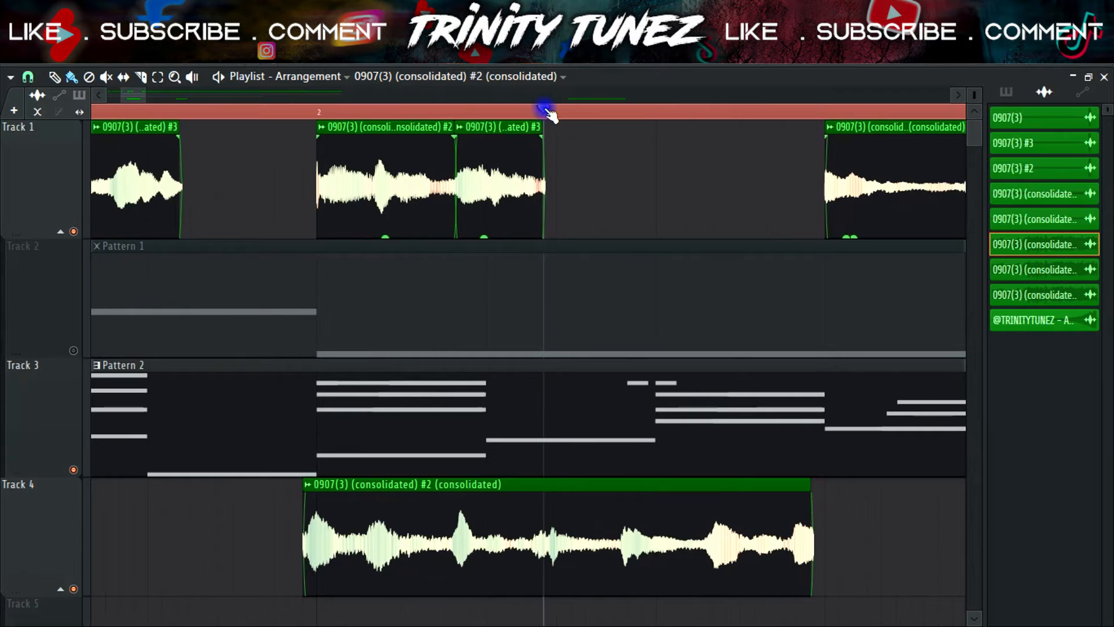
drag(573, 526, 581, 524)
key(space)
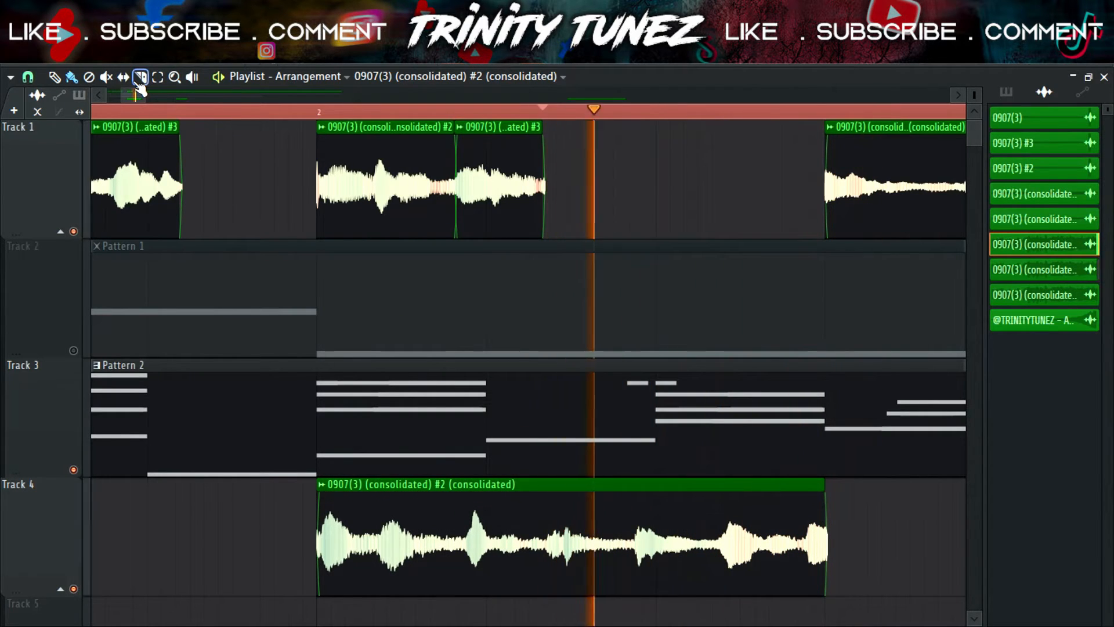
click(318, 109)
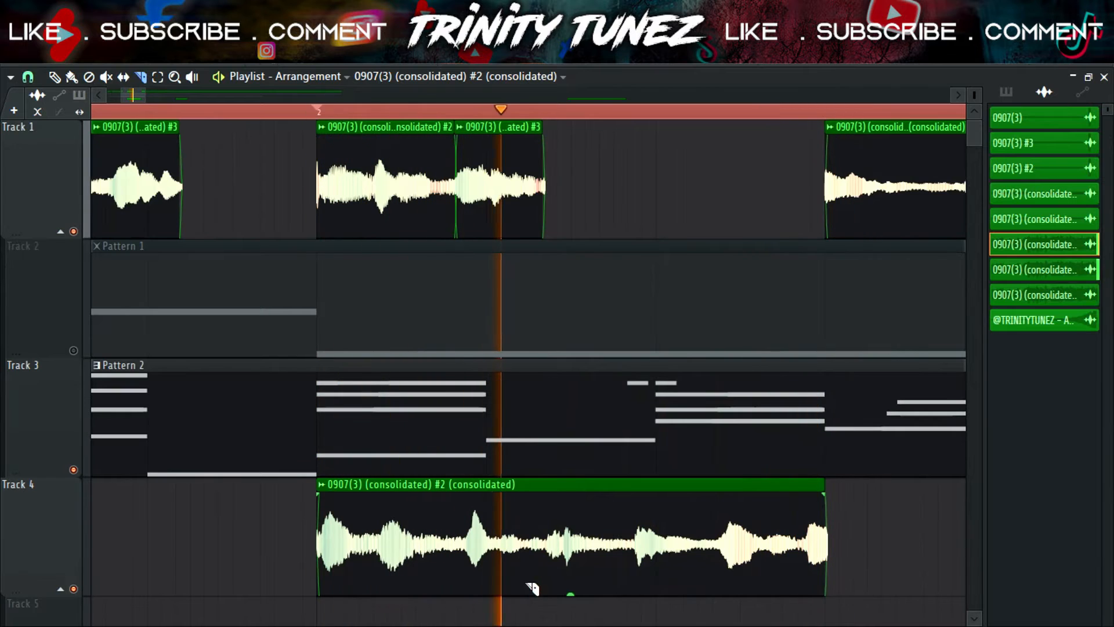
- Slice the Track 4 clip where the bar 2 Track 1 segments end, and delete its opening piece
drag(542, 589, 546, 464)
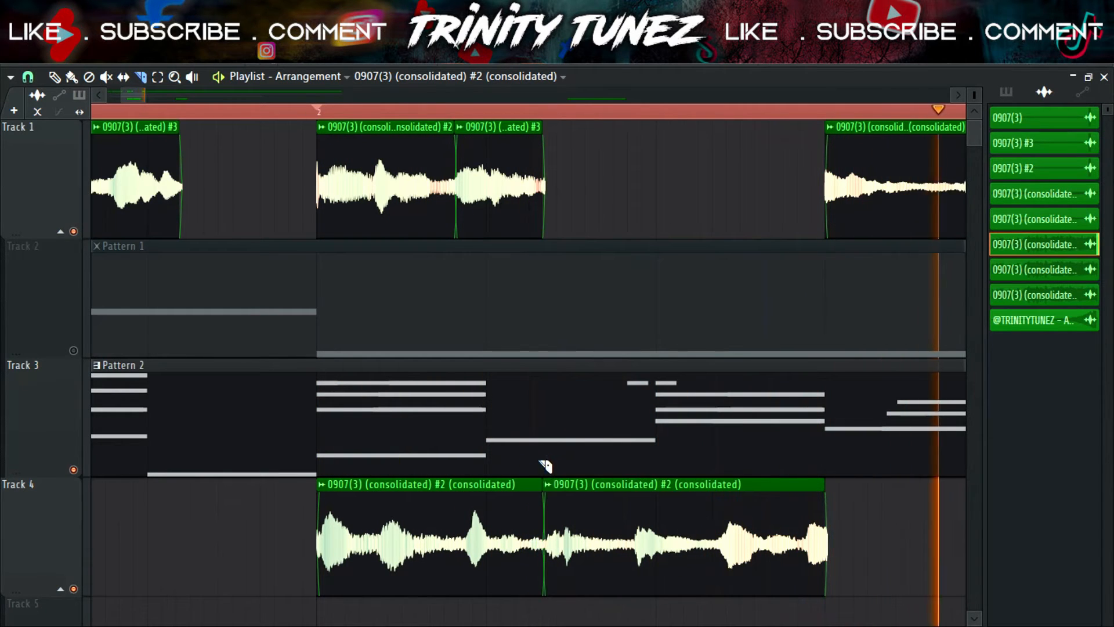
right_click(333, 508)
key(space)
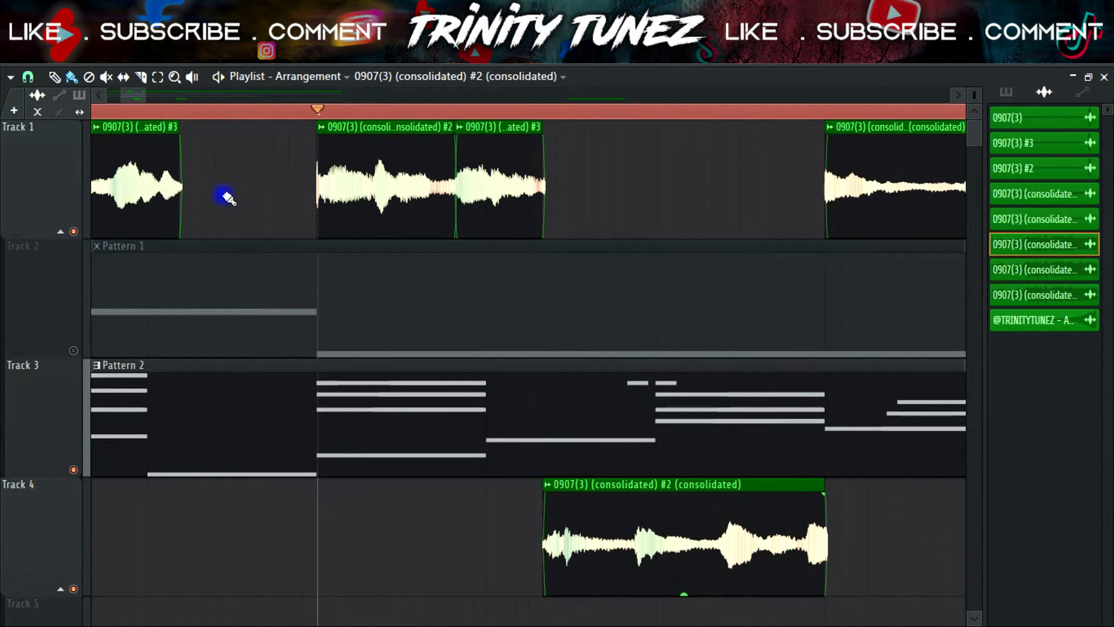
- Make the remaining Track 4 segment unique, and adjust its stretch so it ends at the next Track 1 clip
click(552, 490)
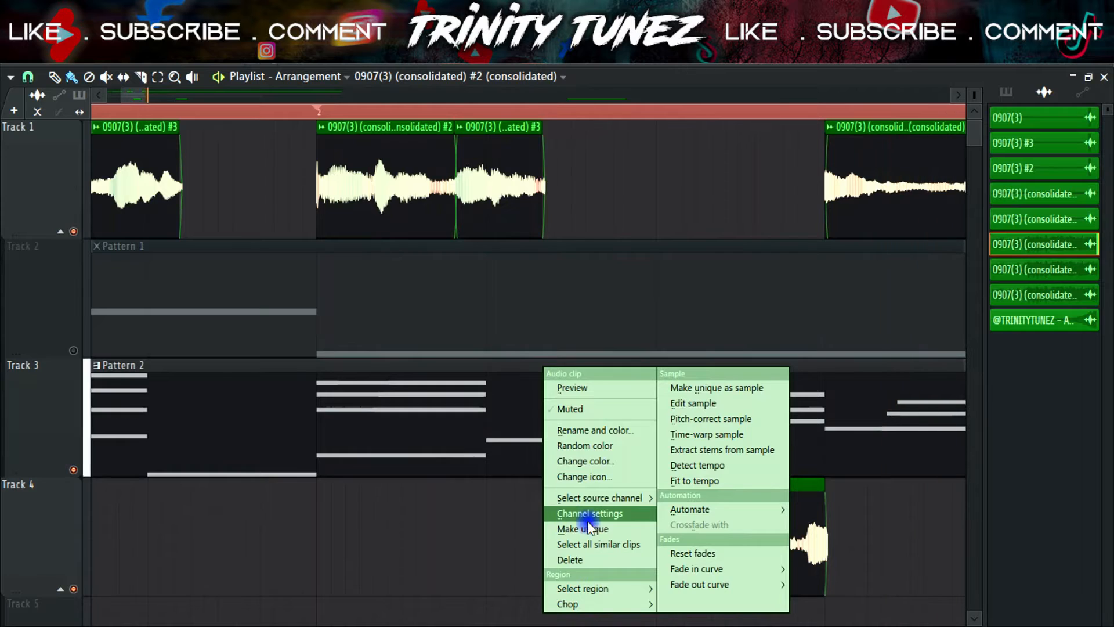
click(580, 527)
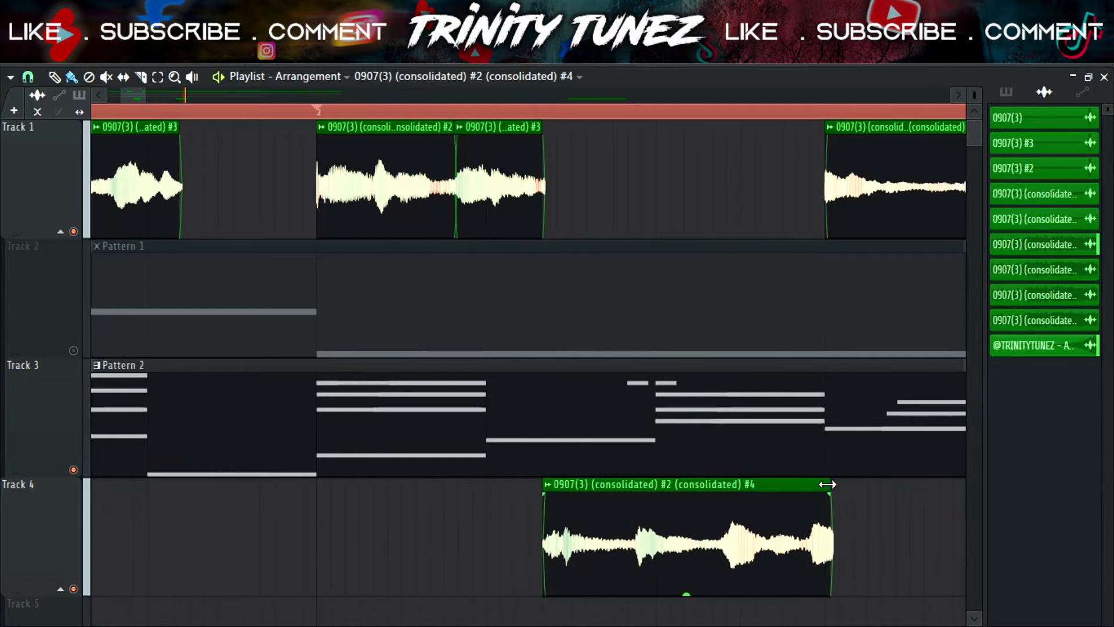
key(space)
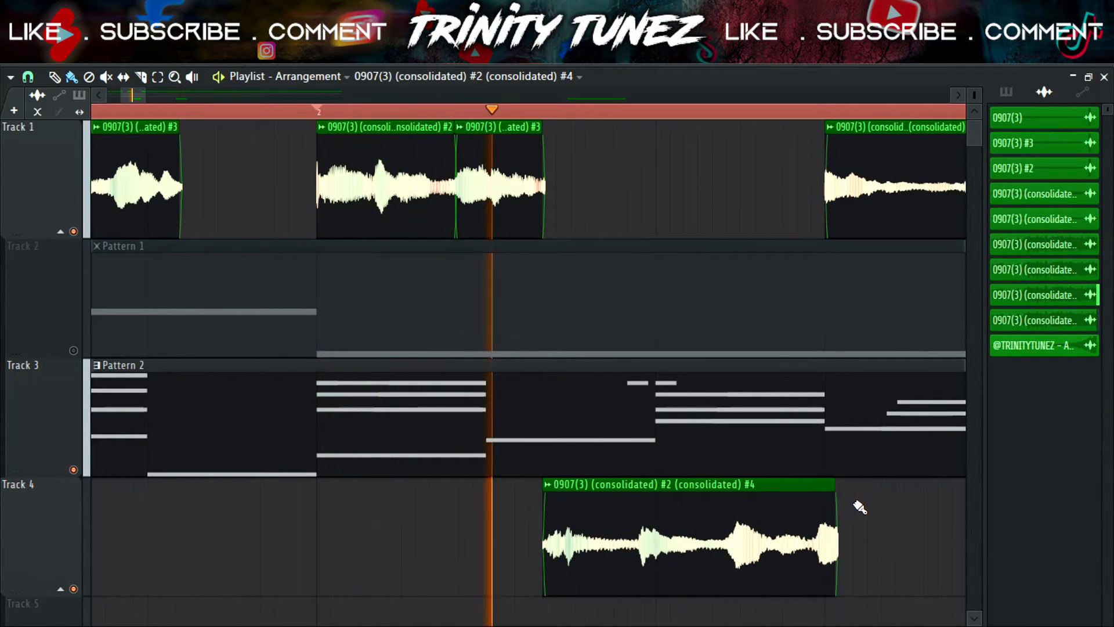
drag(836, 486, 822, 486)
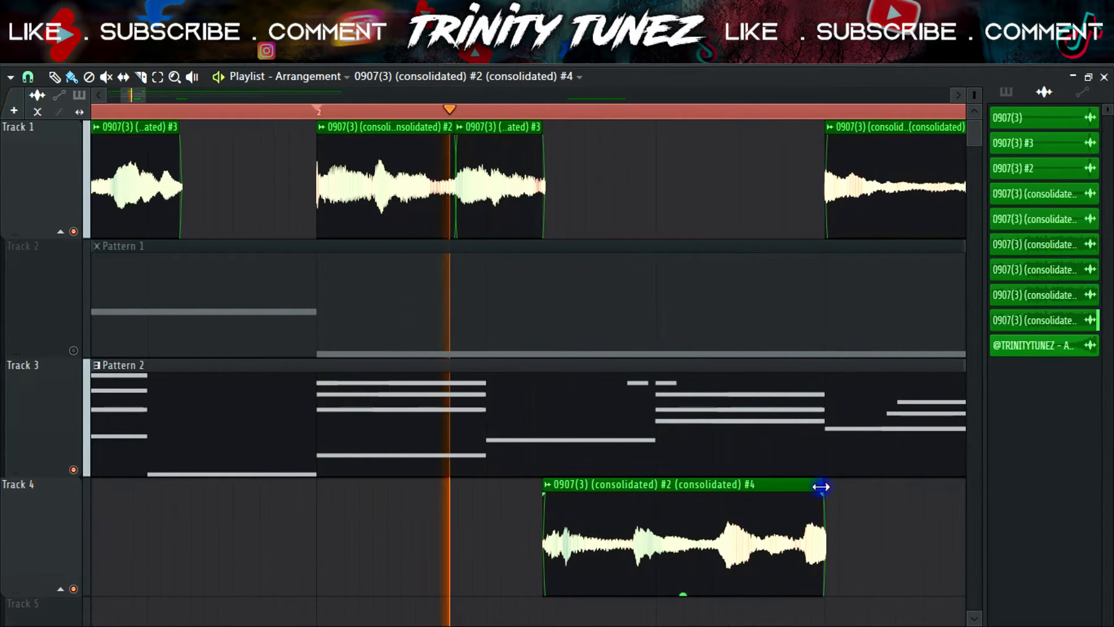
drag(821, 487, 824, 486)
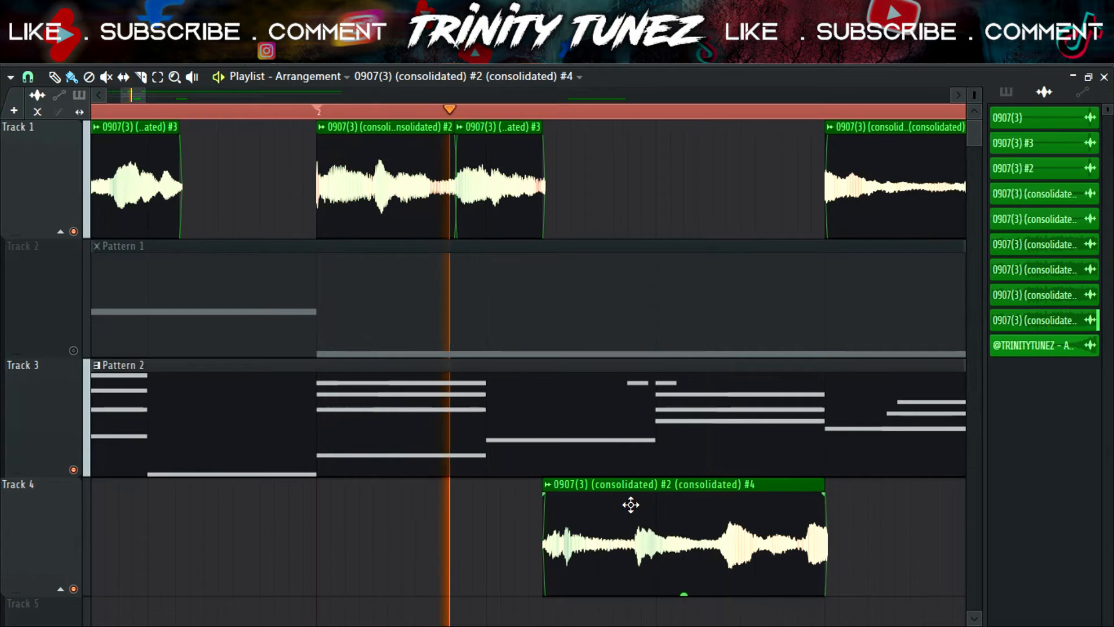
- Shift the Track 4 segment slightly earlier, stretch its end to the next Track 1 clip, and replay from bar 2
drag(631, 504, 577, 517)
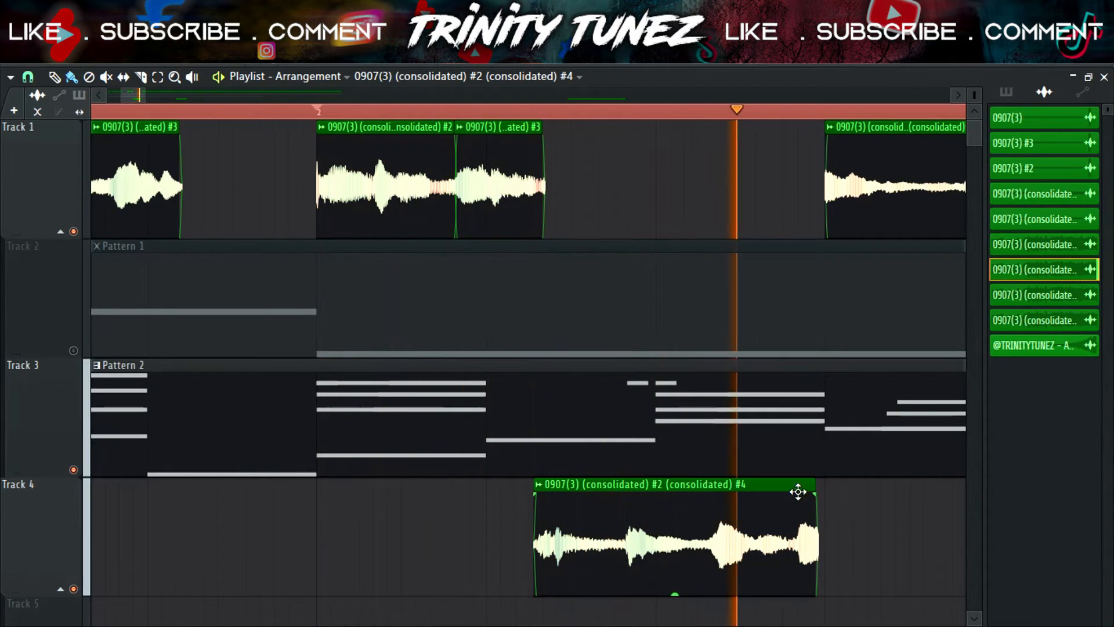
drag(815, 484, 821, 483)
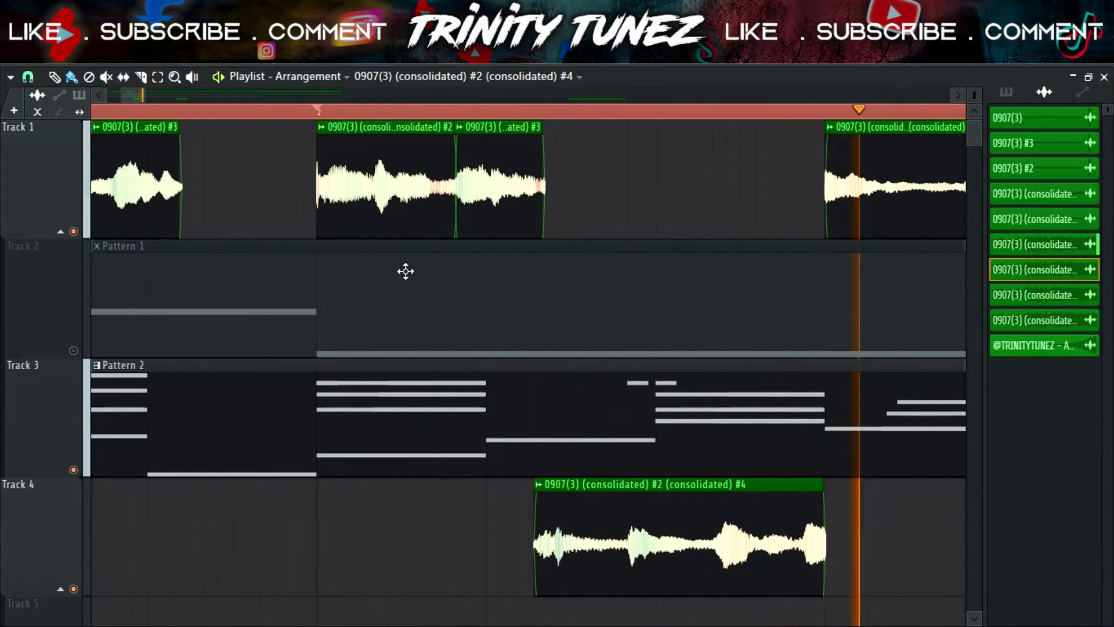
key(space)
key(space)
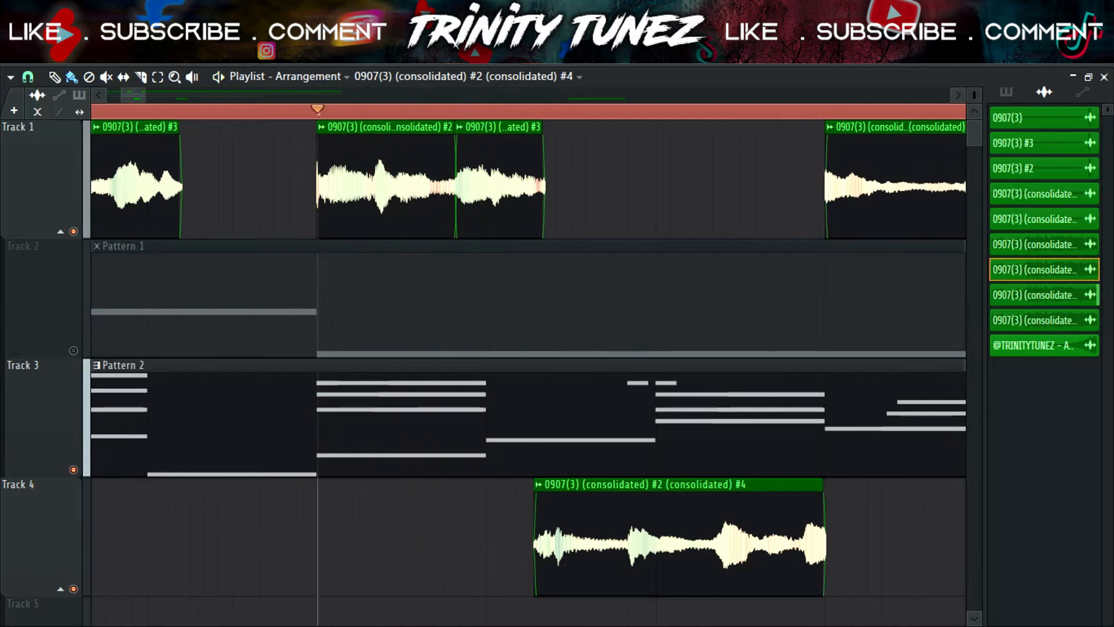
- Slice the Track 4 segment about a third of the way in, make the second piece unique, and stretch it slightly longer
drag(141, 97, 173, 97)
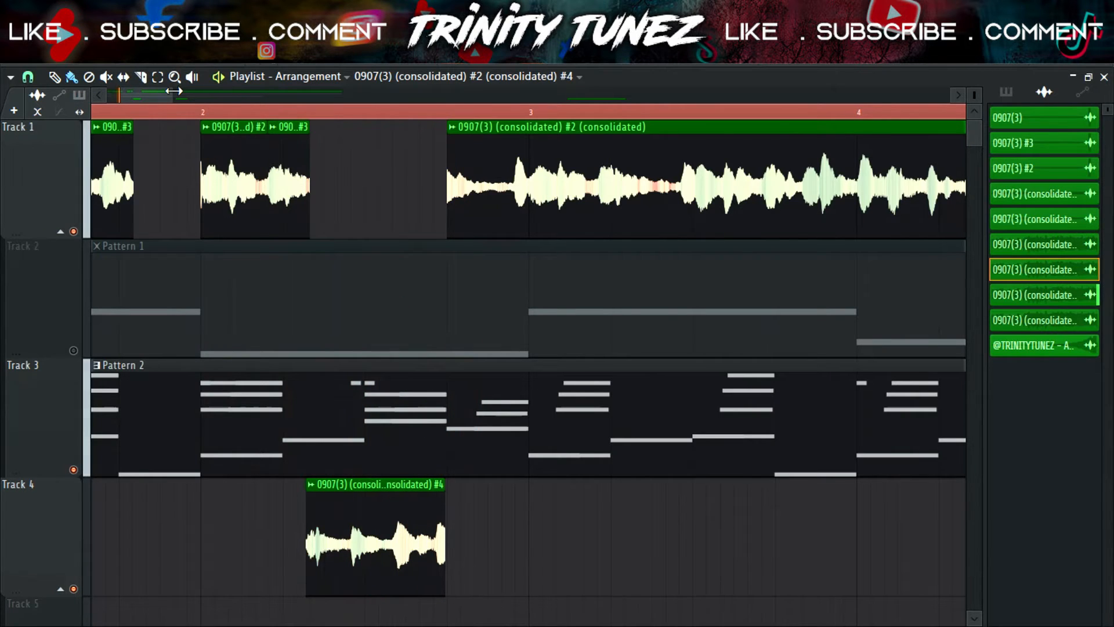
drag(174, 91, 149, 92)
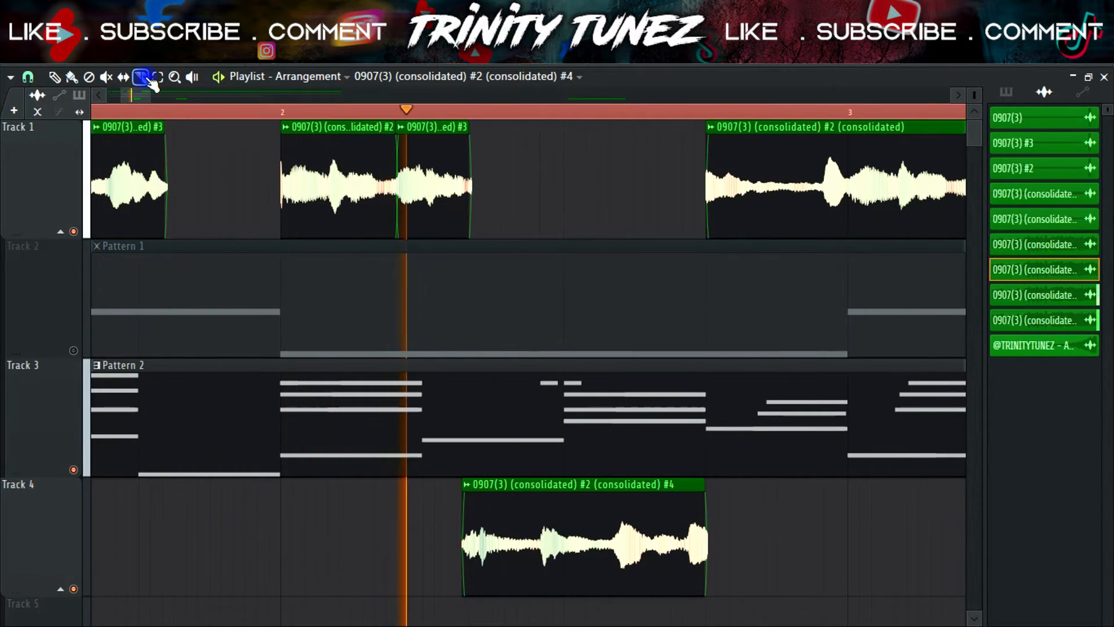
scroll(654, 376, down, 2)
scroll(654, 377, up, 1)
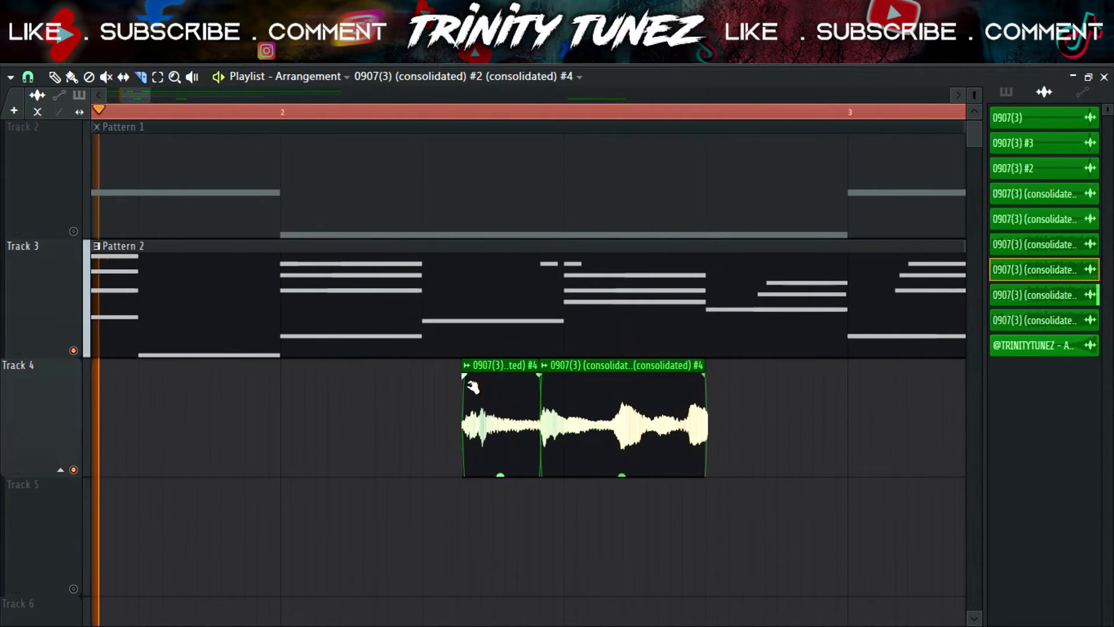
click(545, 365)
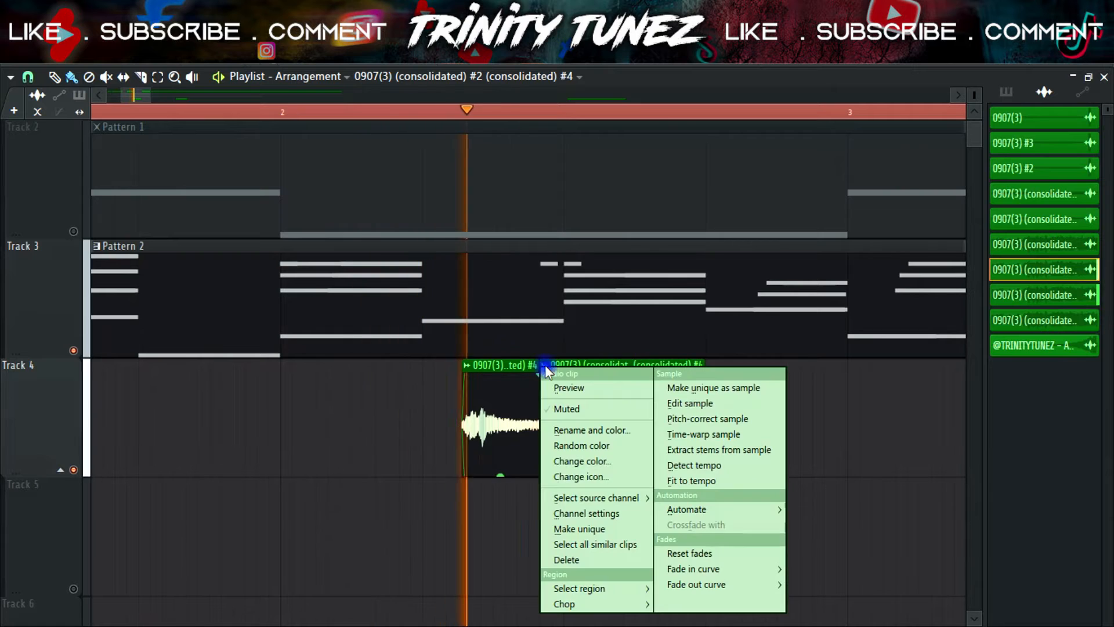
click(578, 528)
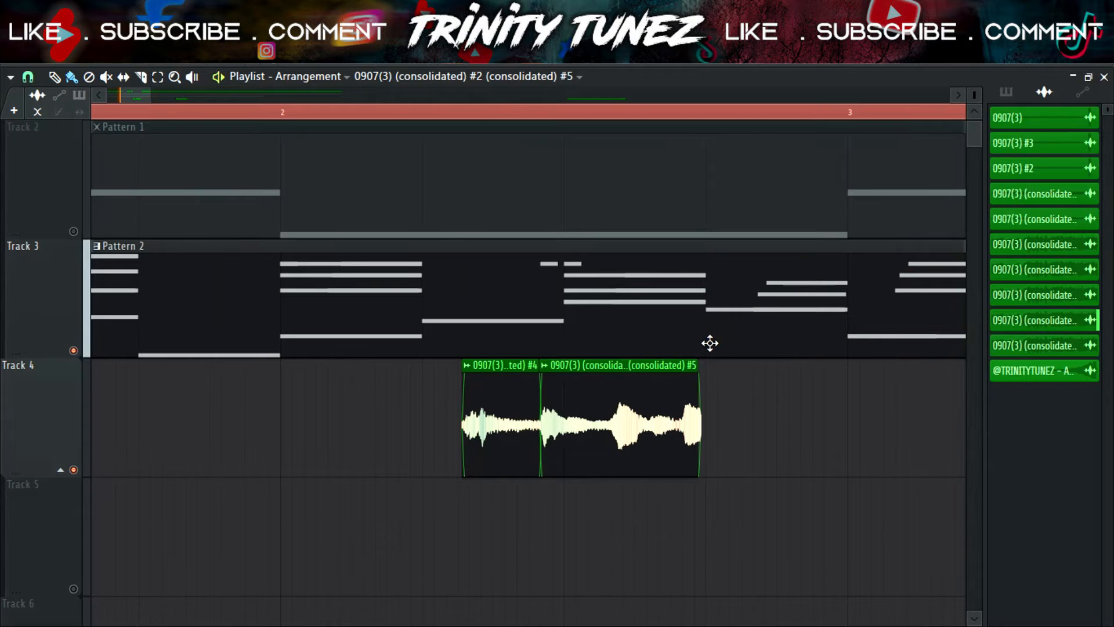
drag(699, 364, 709, 363)
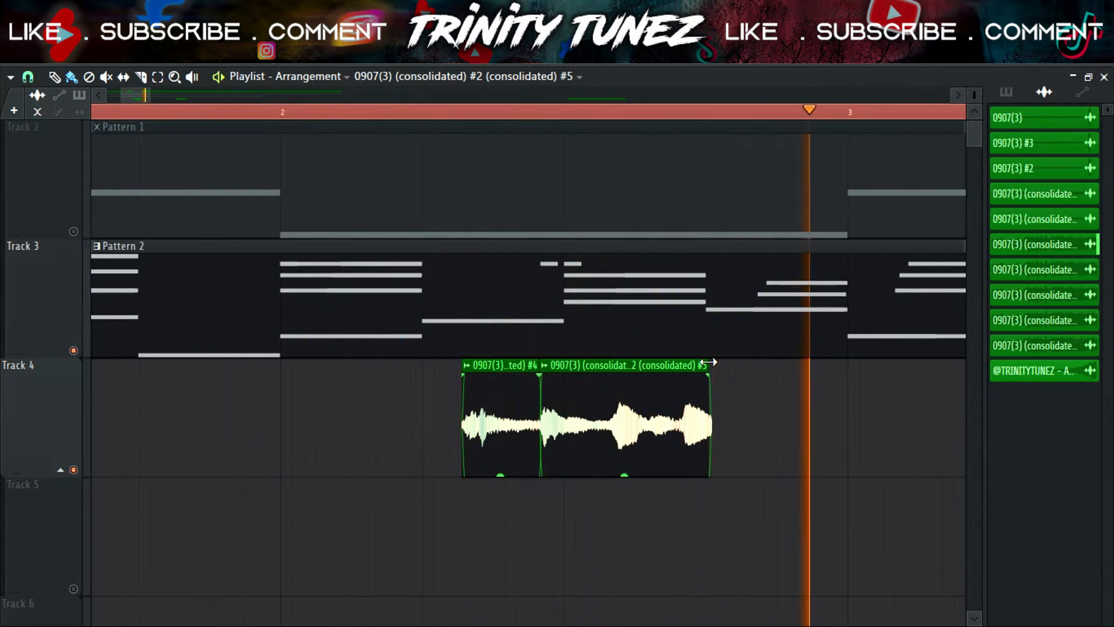
- Adjust the end of the second Track 4 segment so it meets the start of the next Track 1 clip
drag(709, 362, 708, 362)
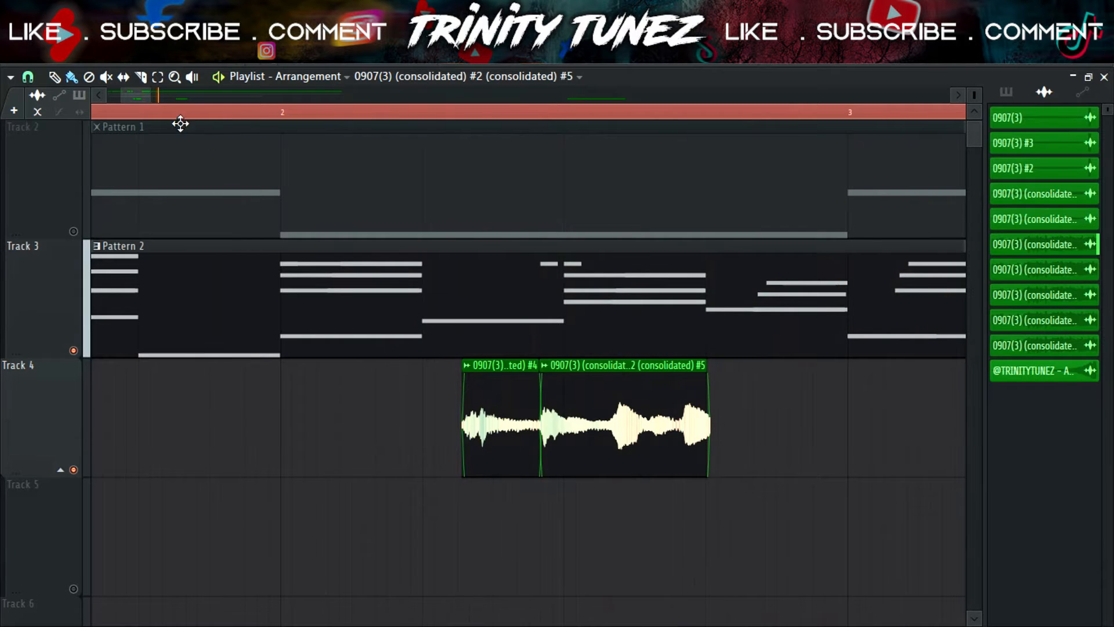
drag(145, 94, 169, 94)
scroll(296, 257, up, 2)
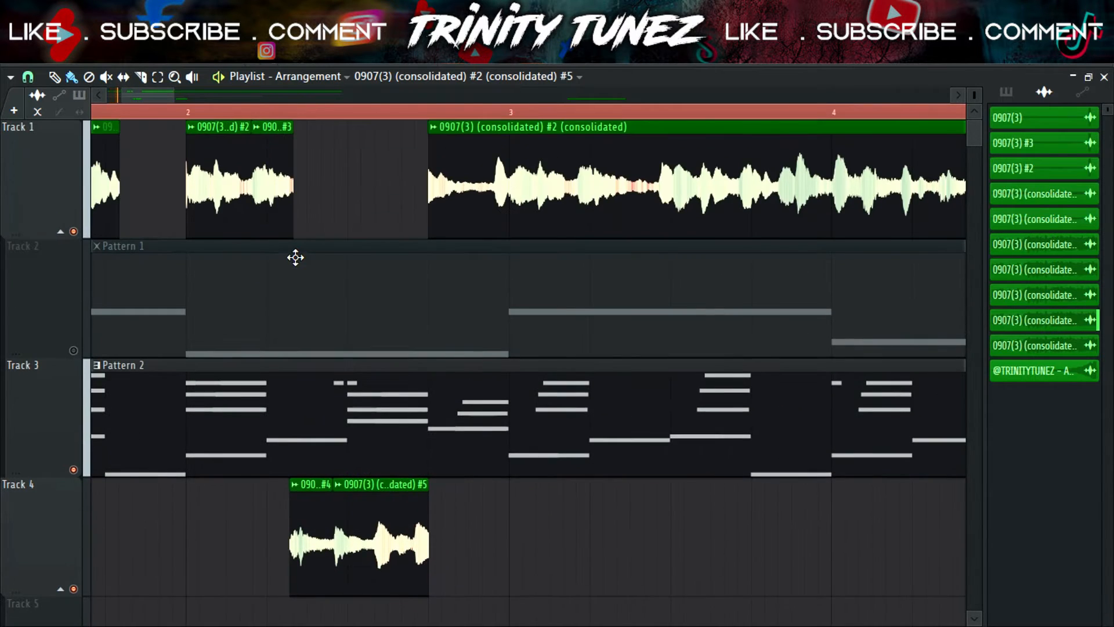
- Set the snap to 1/3 step, slice the first Track 4 segment where the Track 1 segments end, and remove the overlap before it
mouse_move(374, 546)
mouse_down()
mouse_move(363, 224)
mouse_move(373, 137)
mouse_move(375, 546)
mouse_up()
drag(447, 551, 304, 540)
click(37, 112)
click(39, 116)
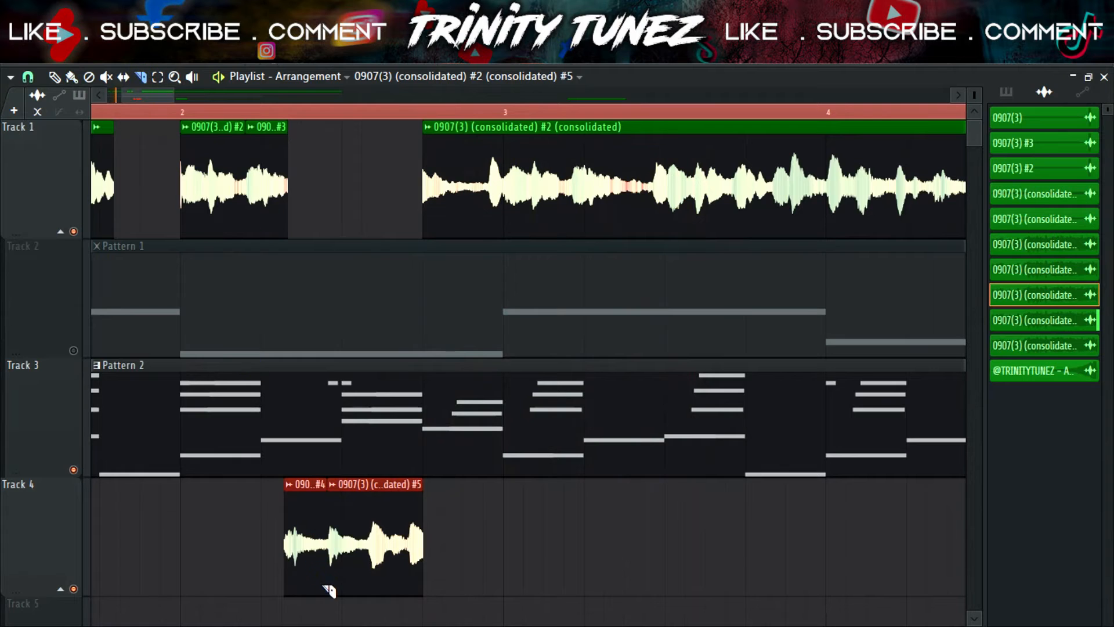
drag(174, 95, 144, 94)
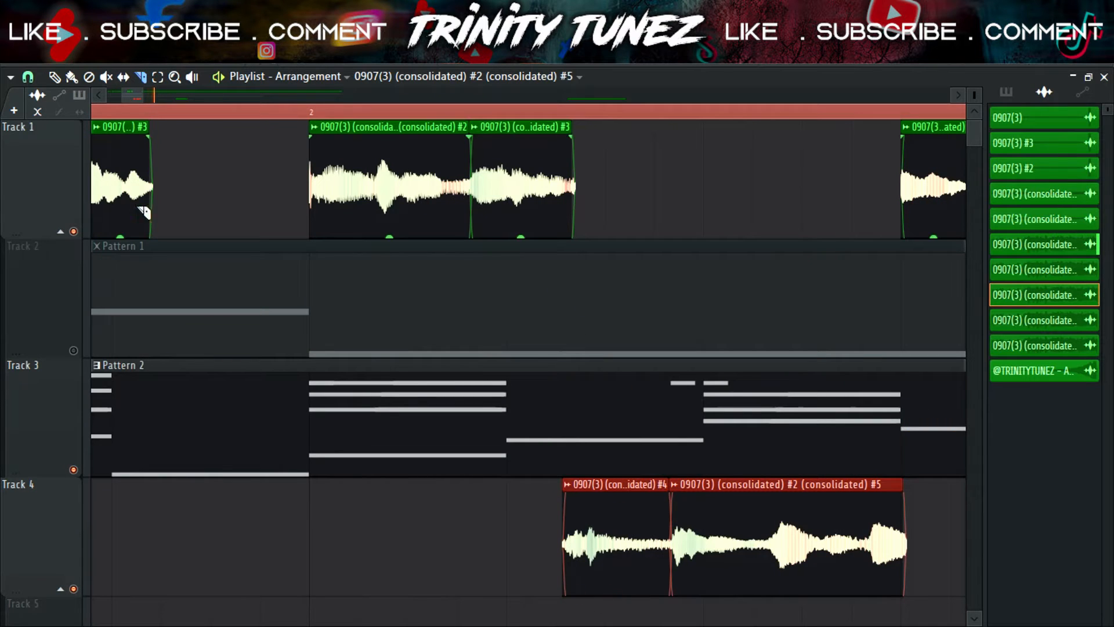
click(27, 76)
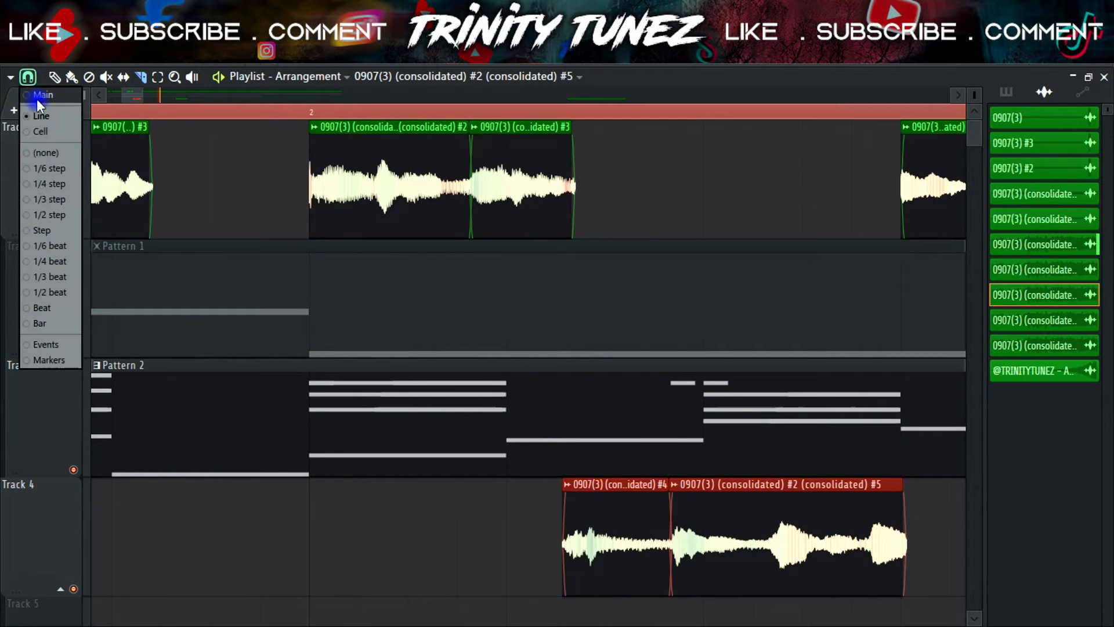
click(48, 199)
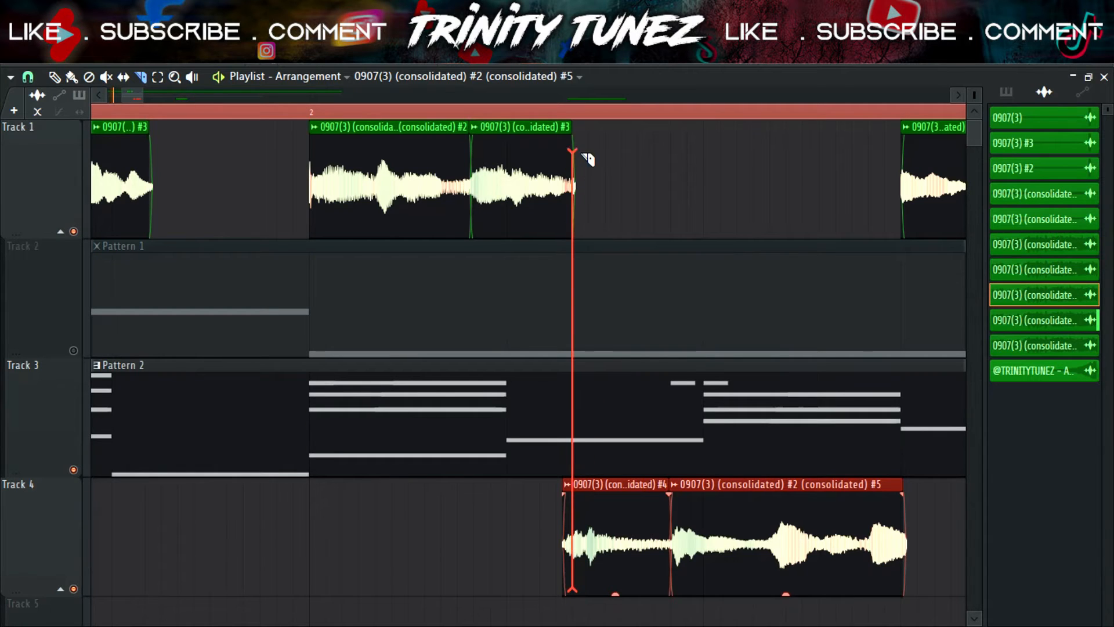
click(577, 479)
key(space)
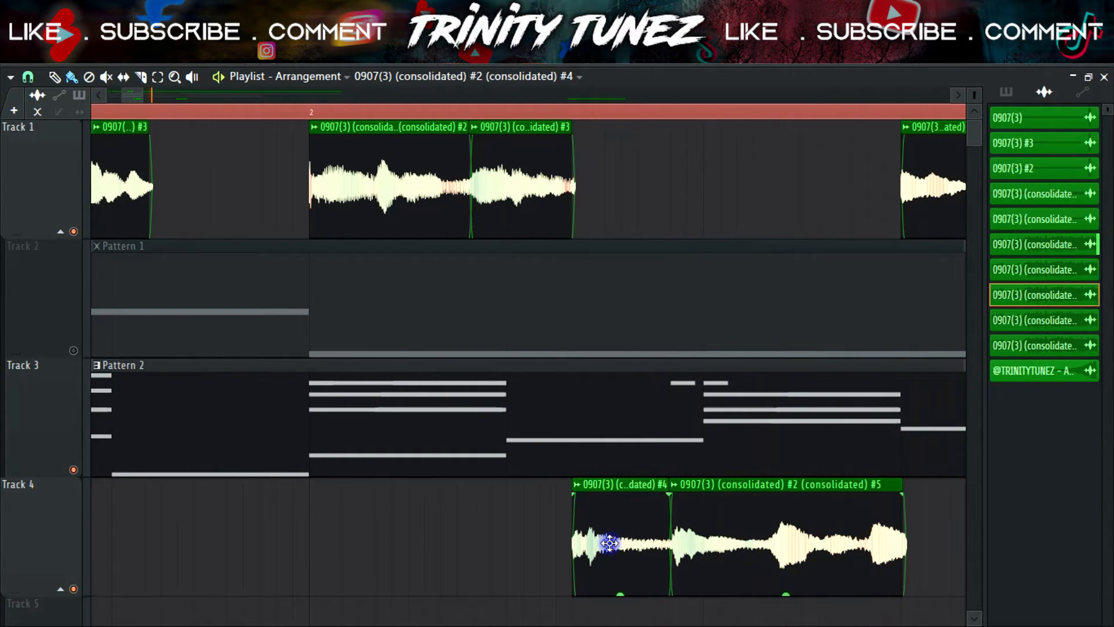
- Move both Track 4 segments up to Track 1 to fill the bar 2 gap, and replay the result
drag(609, 559, 613, 145)
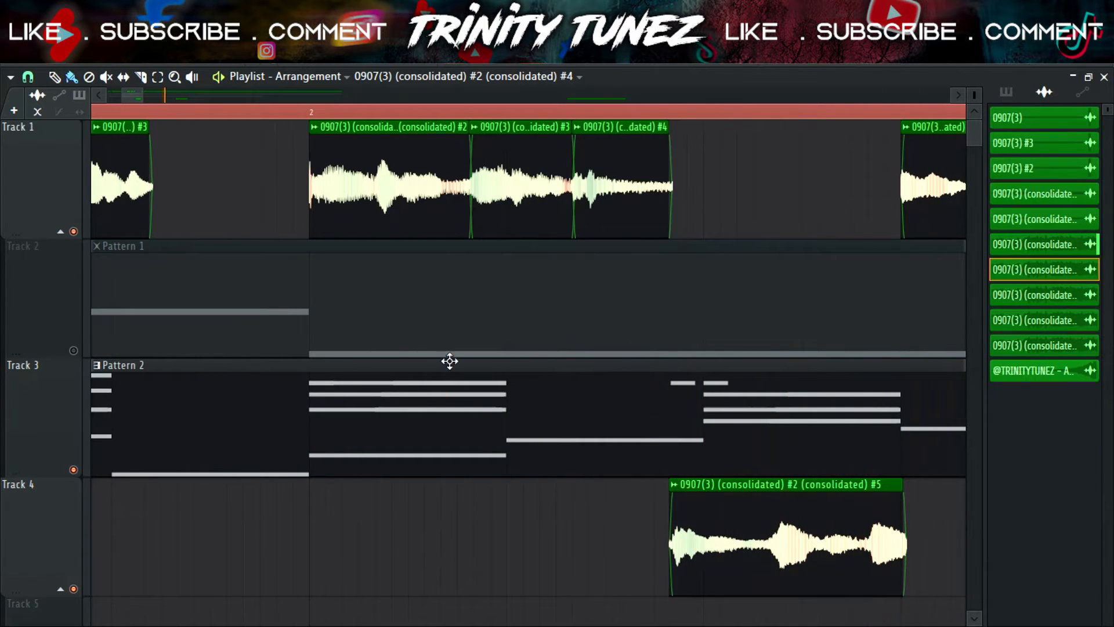
drag(806, 593, 743, 155)
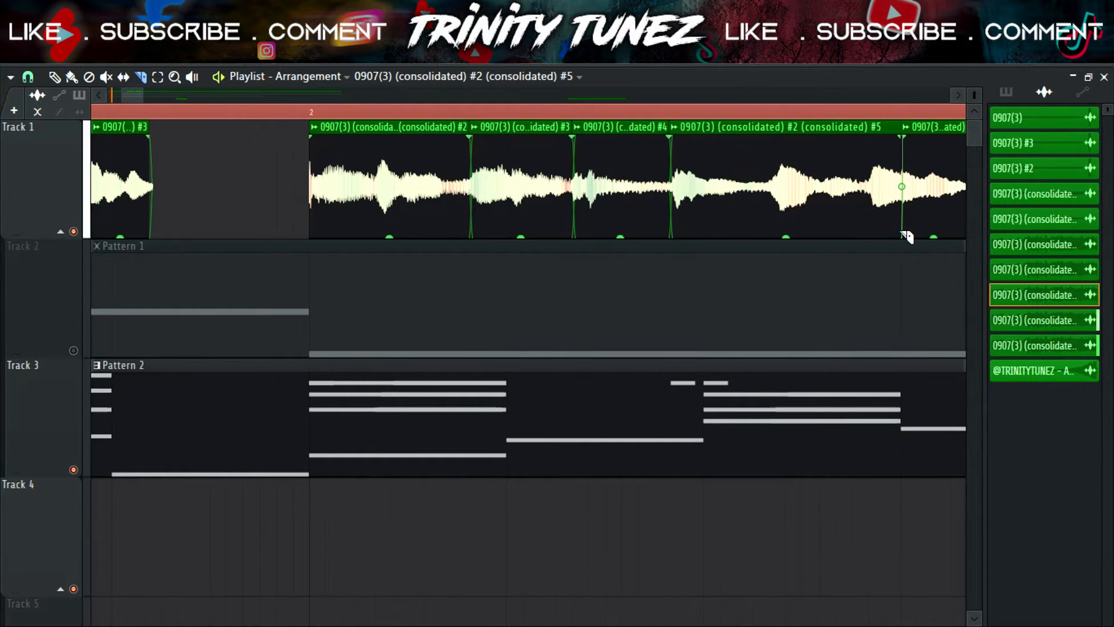
key(space)
key(shift+Down)
key(shift+Down)
key(shift+Down)
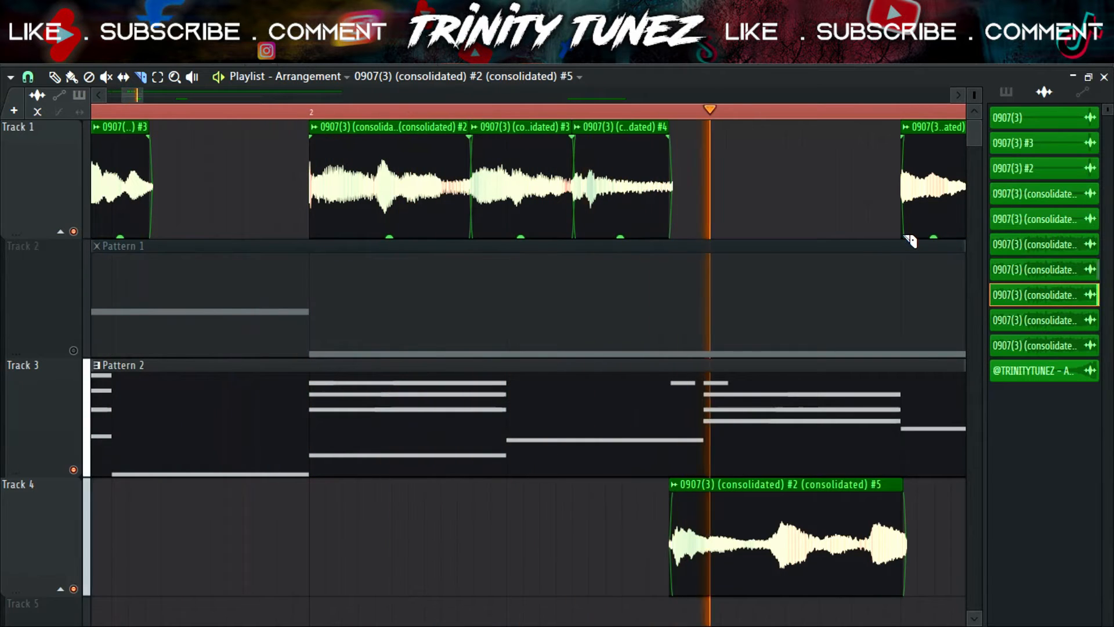
key(shift+Up)
key(shift+Up)
key(shift+Up)
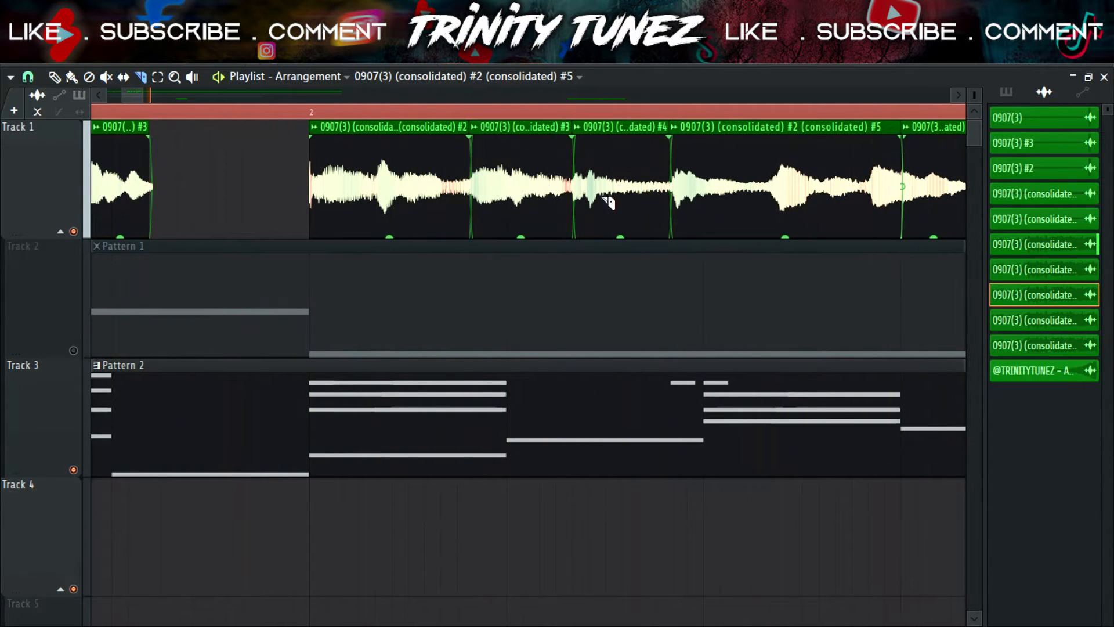
- Slice the long Track 1 clip at bar 3 and move the part after the cut down to Track 4
drag(141, 93, 188, 97)
click(71, 77)
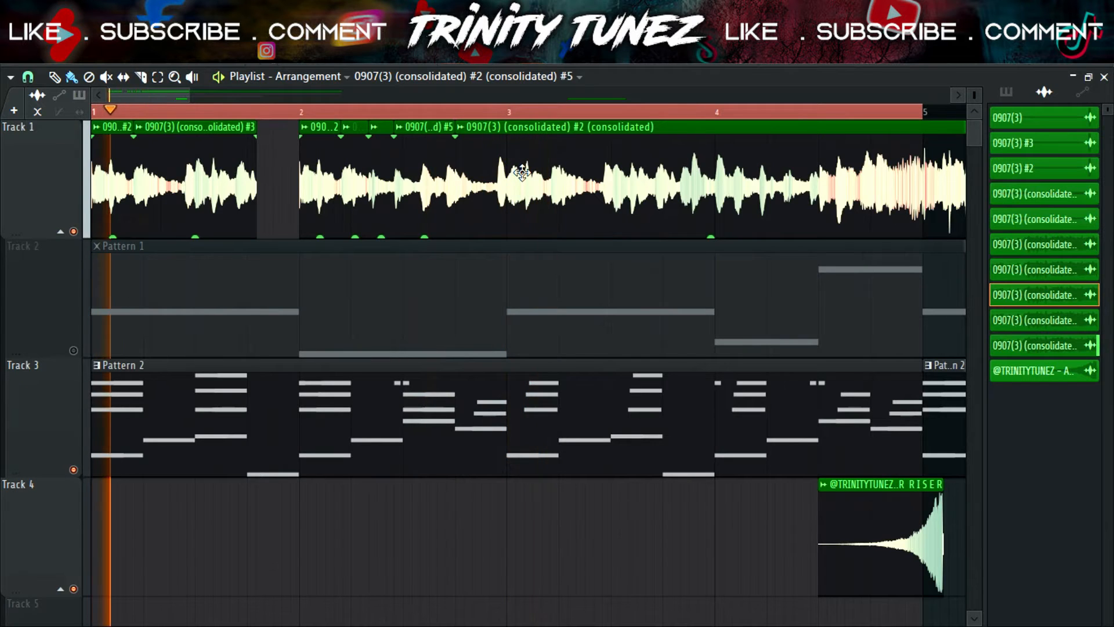
click(141, 77)
drag(510, 234, 513, 112)
click(28, 76)
click(47, 125)
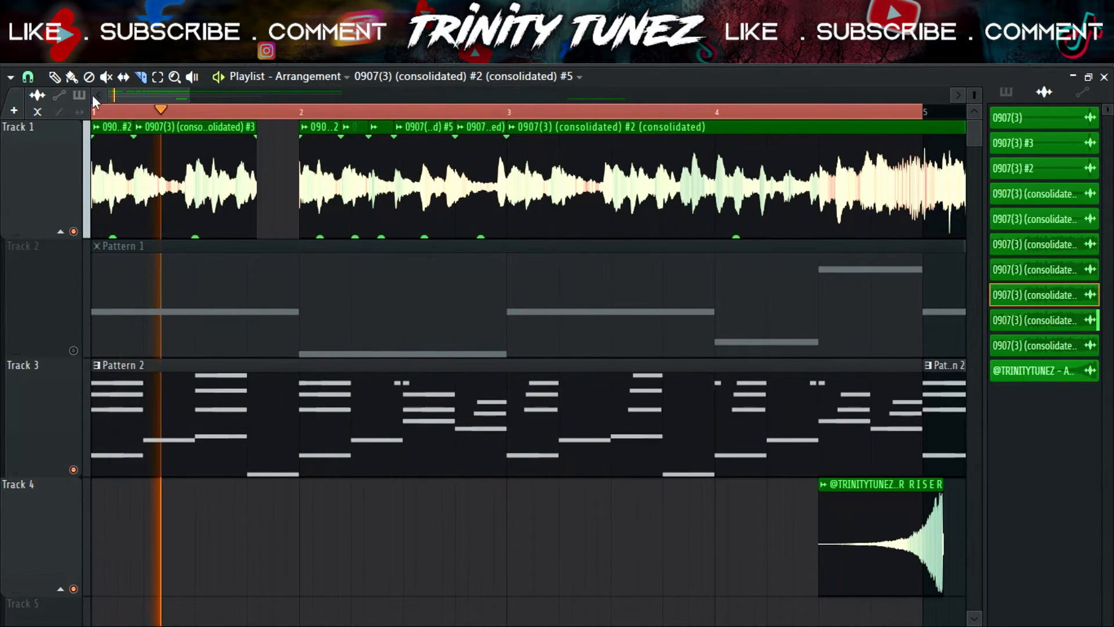
drag(548, 150, 557, 545)
- Duplicate the Track 1 segments of bars 1 and 2 into bars 3 and 4
drag(545, 219, 104, 219)
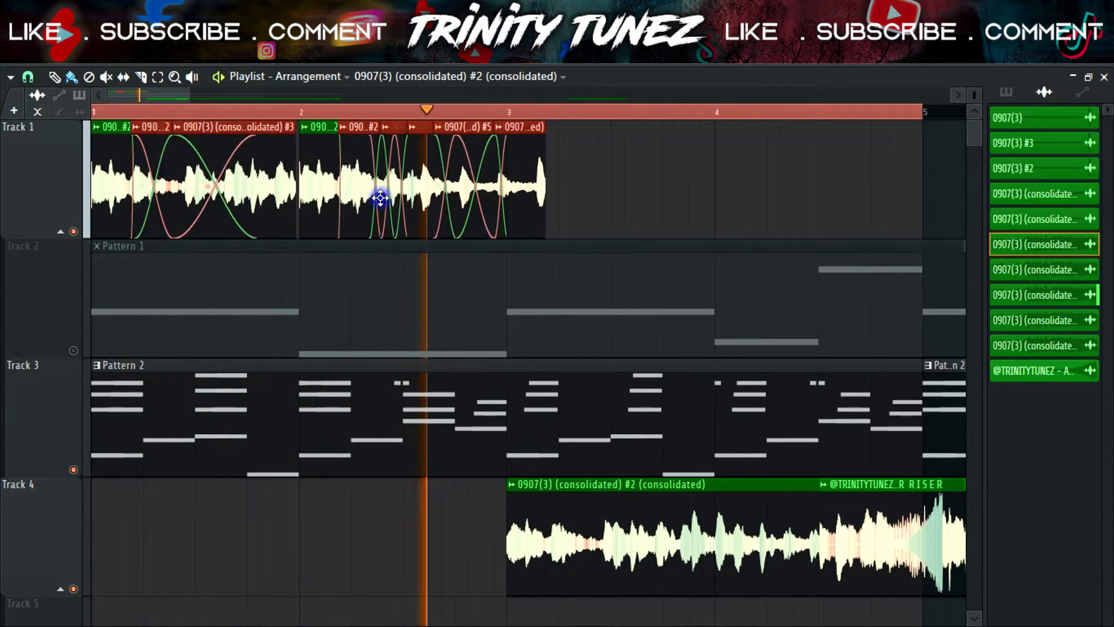
key(ctrl+b)
drag(515, 193, 526, 191)
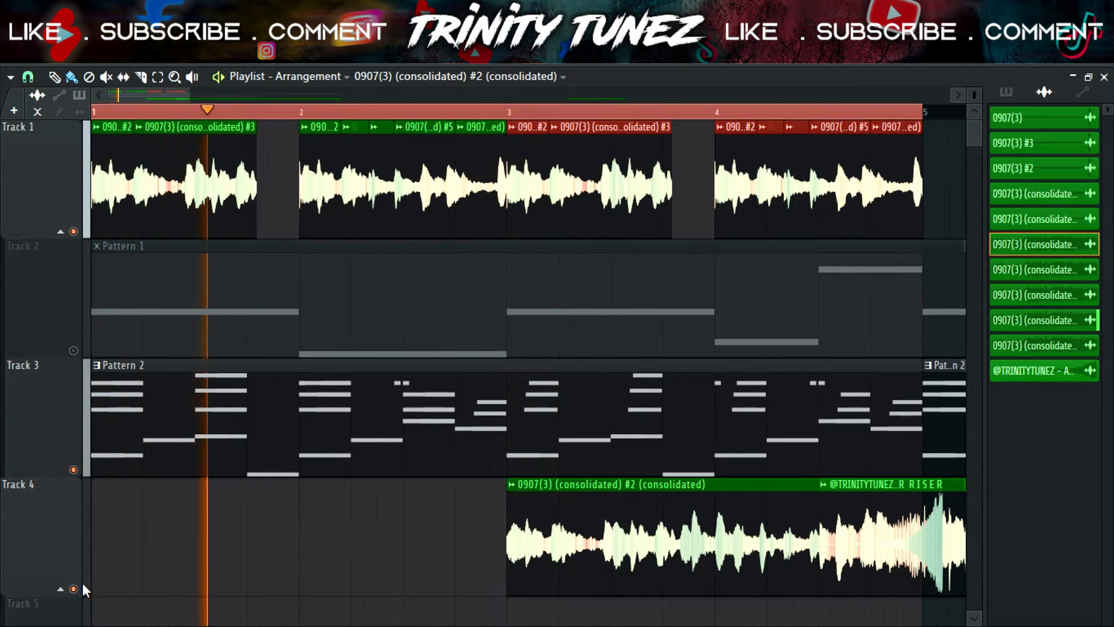
- Move the long clip starting at bar 3 from Track 4 to Track 5, and mute the riser on Track 4
scroll(534, 459, down, 2)
drag(557, 319, 552, 455)
drag(191, 95, 299, 95)
scroll(378, 331, up, 2)
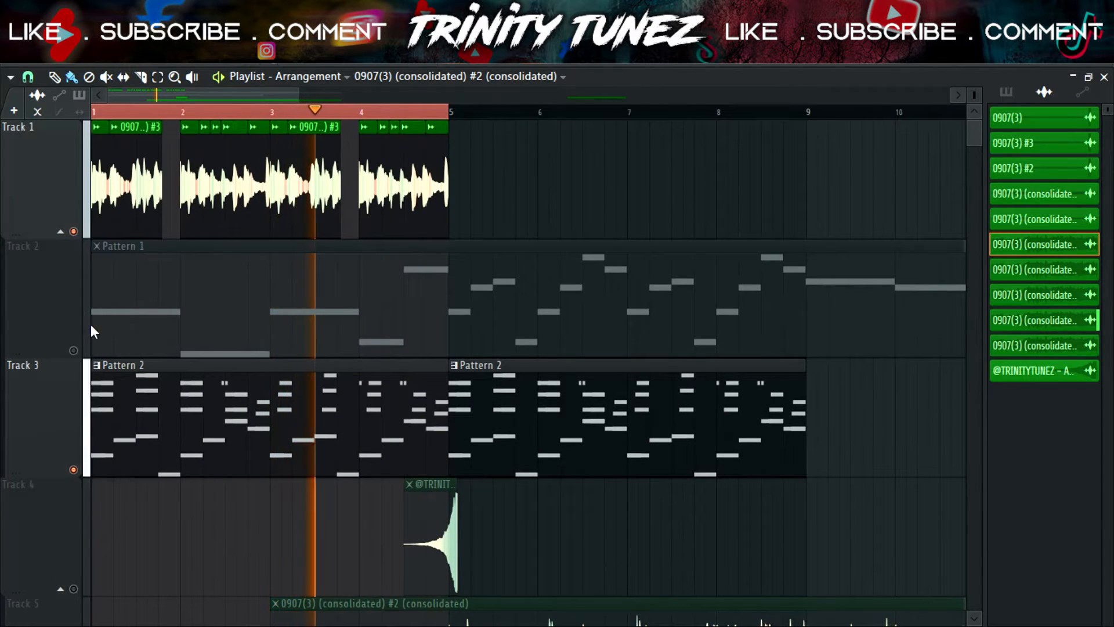
scroll(239, 344, down, 1)
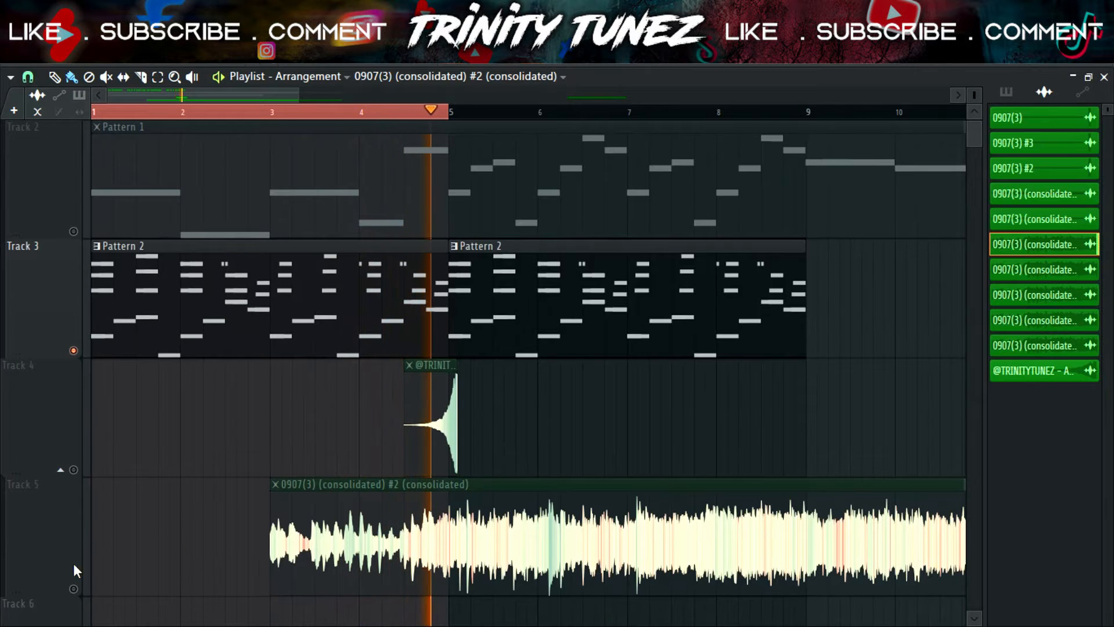
- Slice the Track 5 clip at bar 4 and delete the piece before the cut
drag(423, 526, 516, 390)
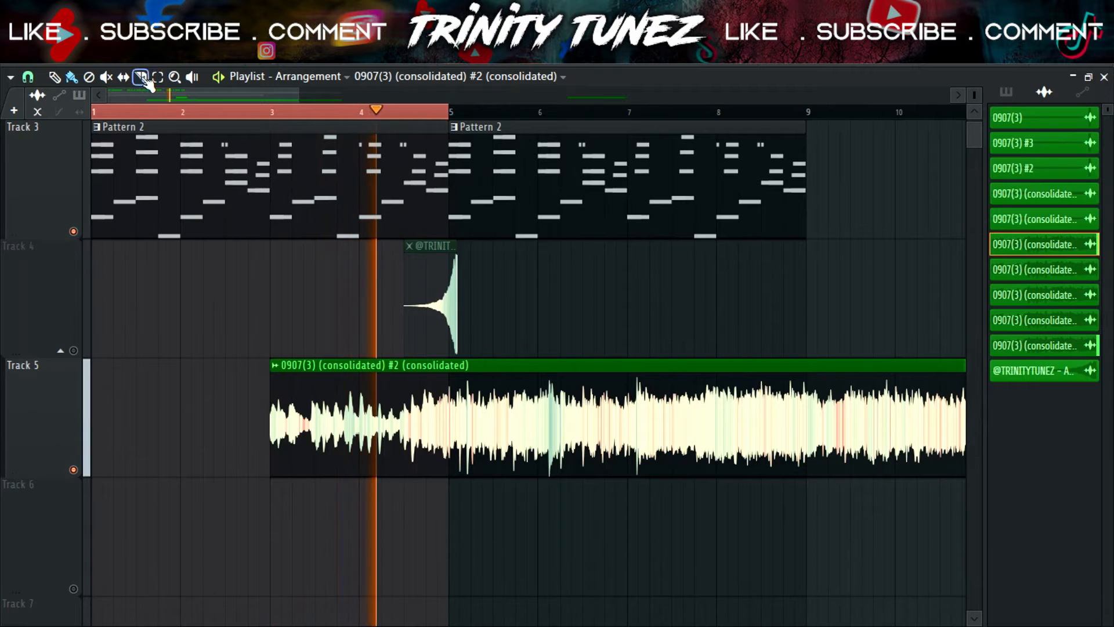
drag(372, 488, 360, 337)
right_click(306, 390)
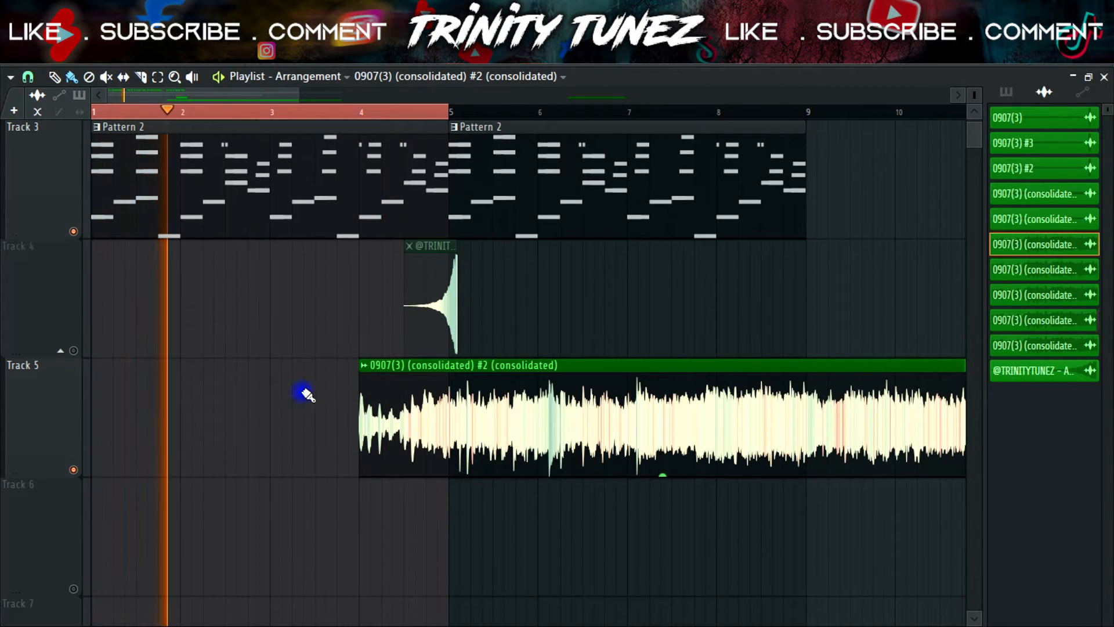
- Delete the Pattern 1 clip from Track 2 and move the long Track 5 clip into its place, starting at bar 4
scroll(380, 306, up, 2)
right_click(397, 279)
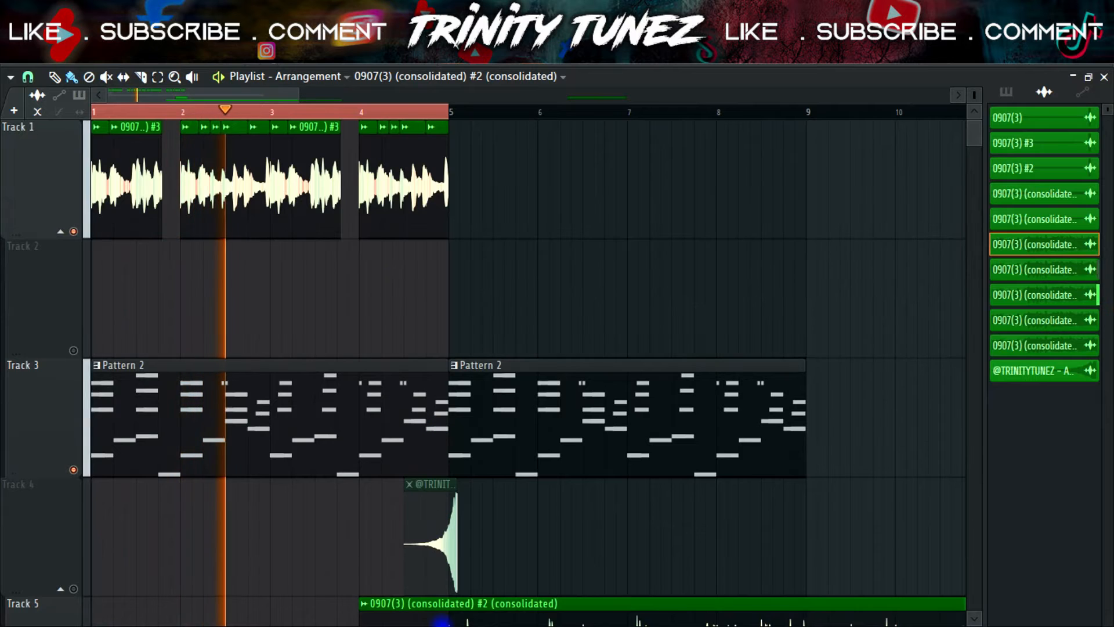
scroll(539, 437, down, 2)
drag(530, 451, 528, 349)
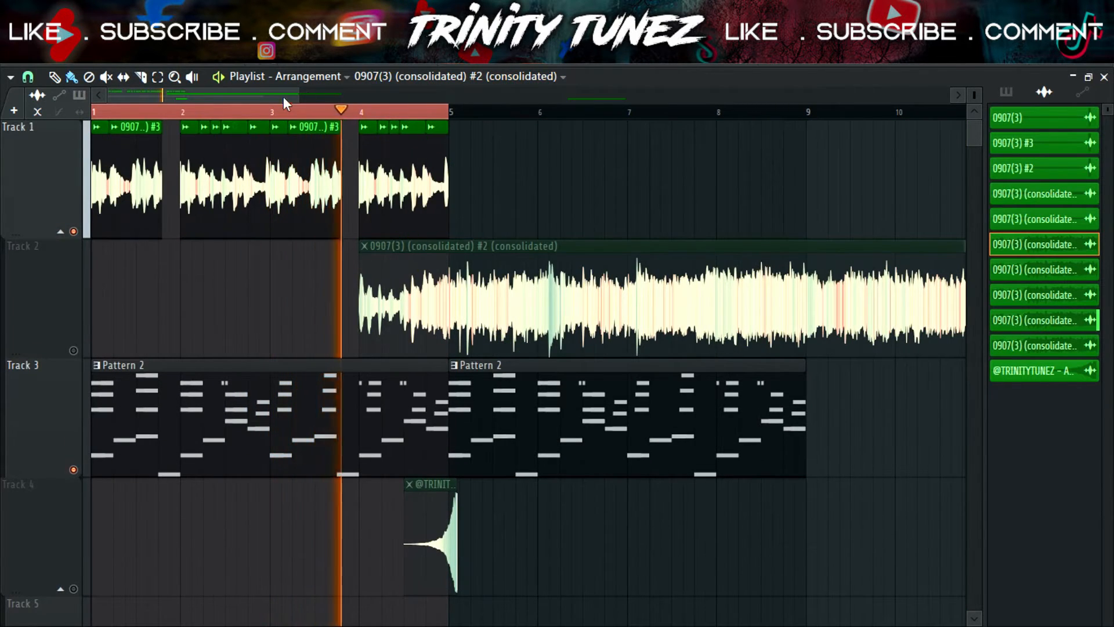
- Unmute Track 2 and play the arrangement from bar 4 to compare it with the Track 1 segments
drag(299, 93, 220, 89)
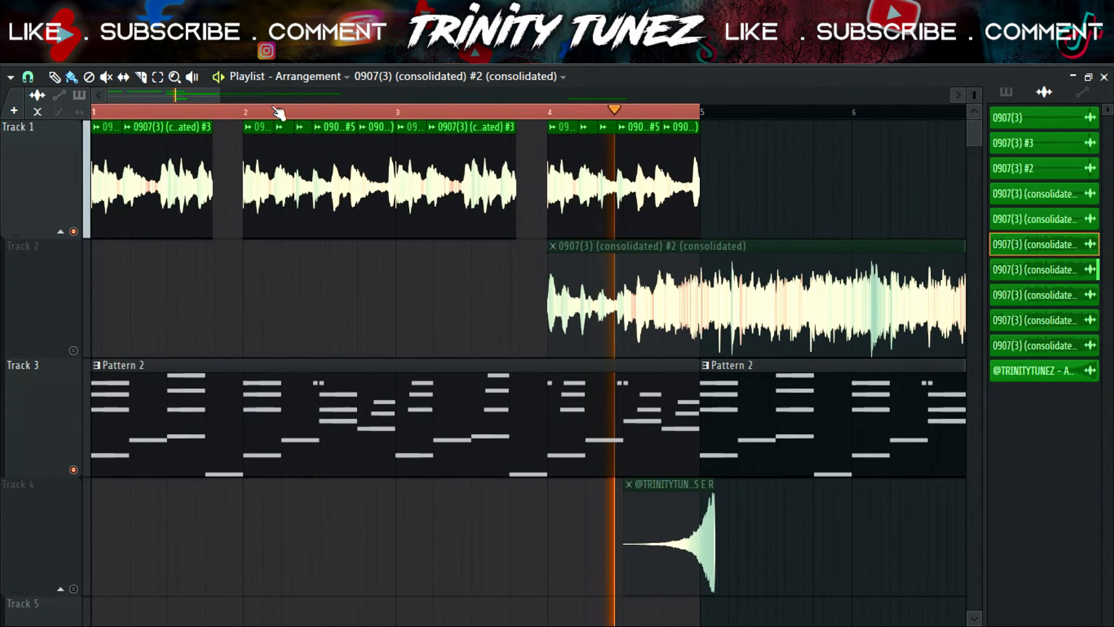
click(74, 350)
key(space)
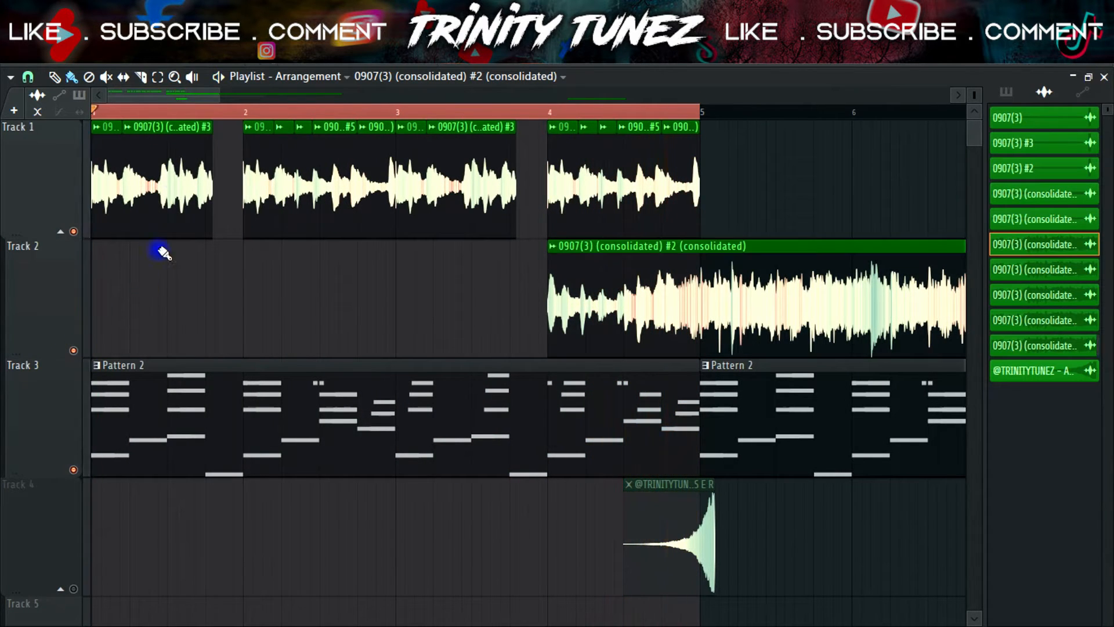
drag(110, 95, 279, 108)
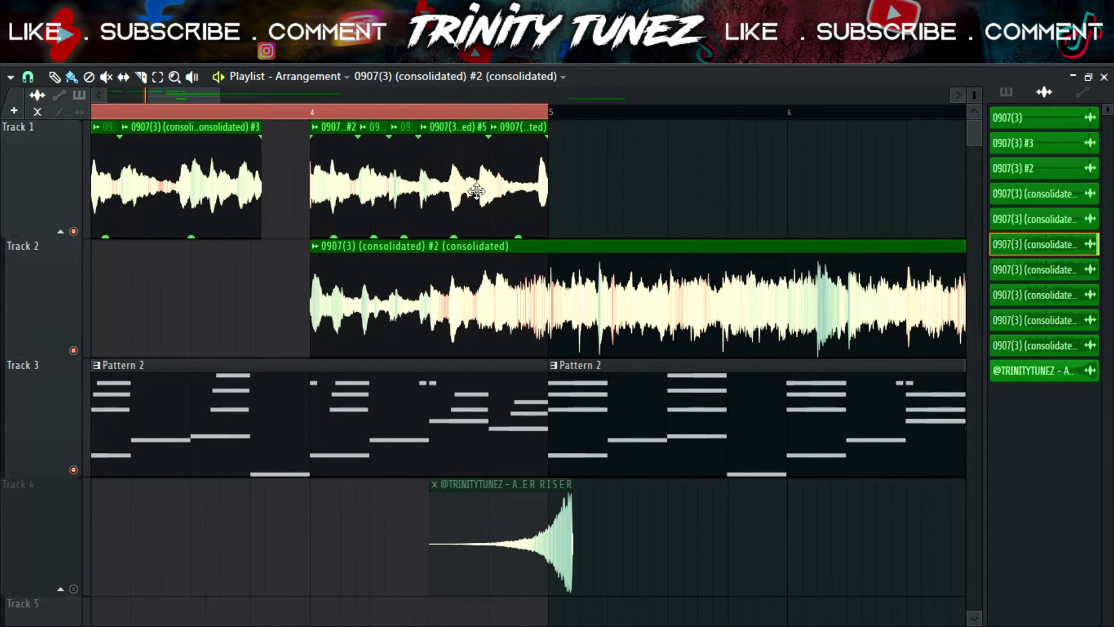
key(space)
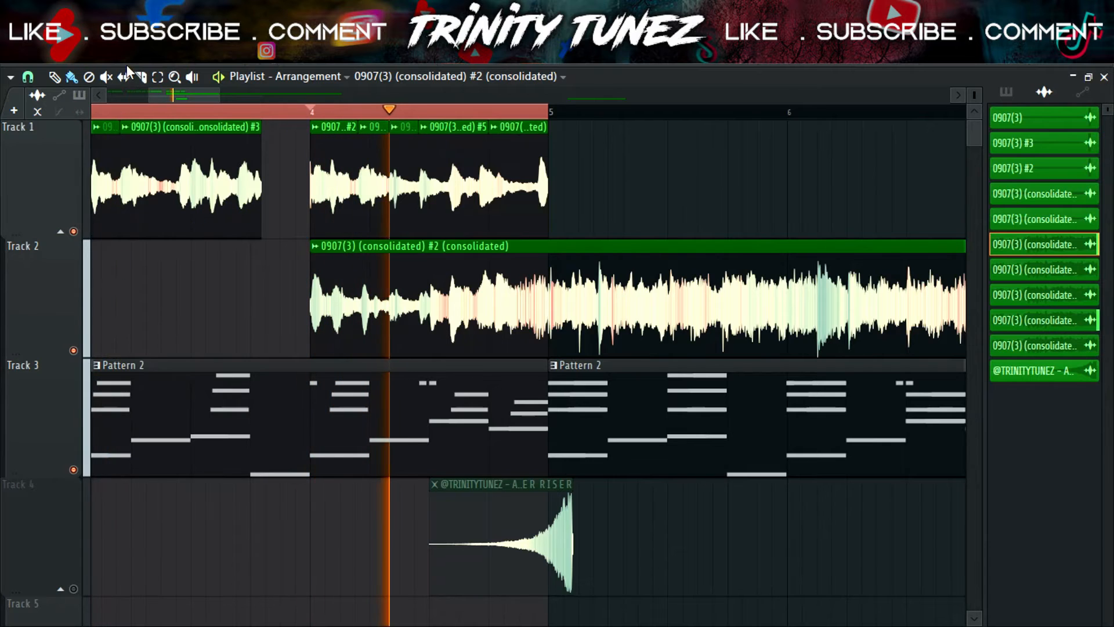
key(space)
key(space)
- Slice the Track 2 clip about a third of the way into bar 4, and delete the #4 segment above it on Track 1
drag(385, 304, 385, 309)
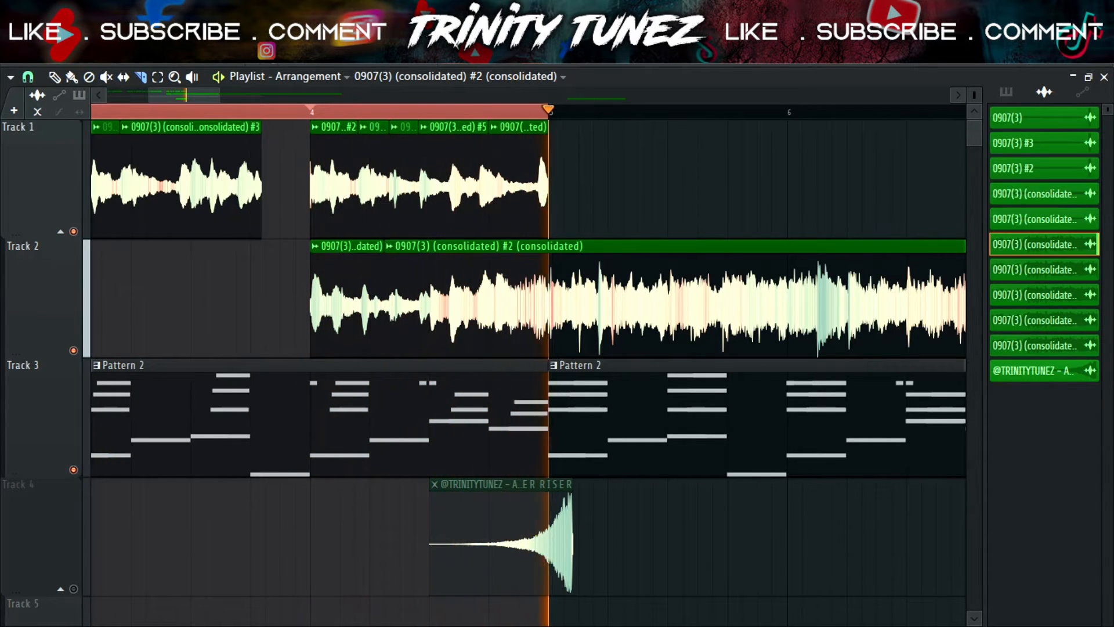
drag(218, 95, 183, 95)
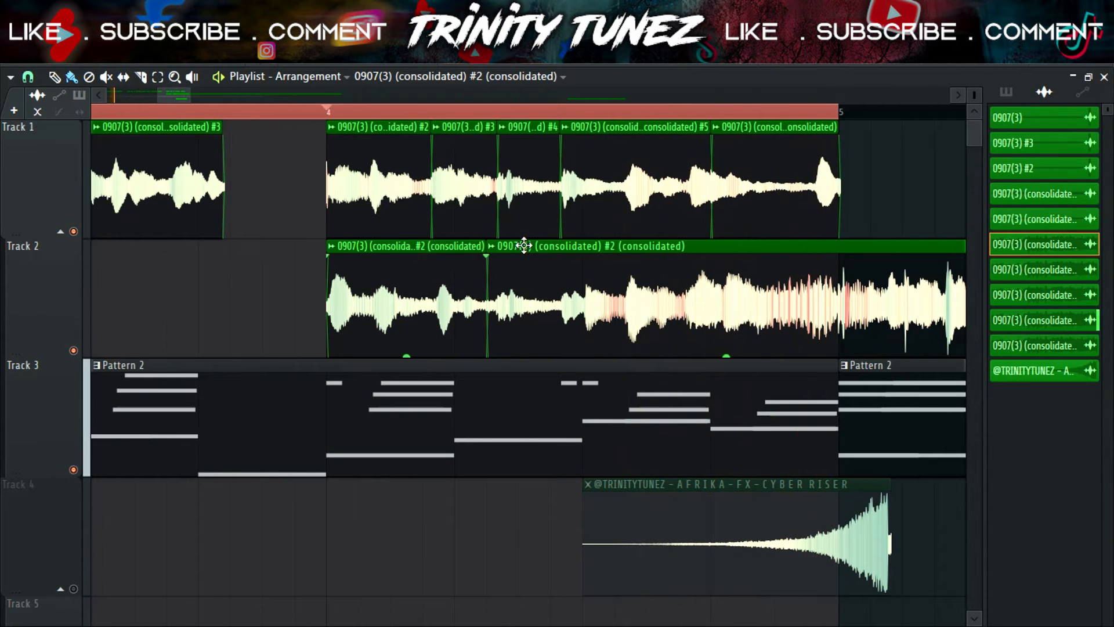
right_click(518, 211)
- With snap at 1/3 step, slice the Track 2 clip where the bar 4 #3 segment ends, and delete the Track 2 pieces before the cut
click(33, 81)
click(61, 203)
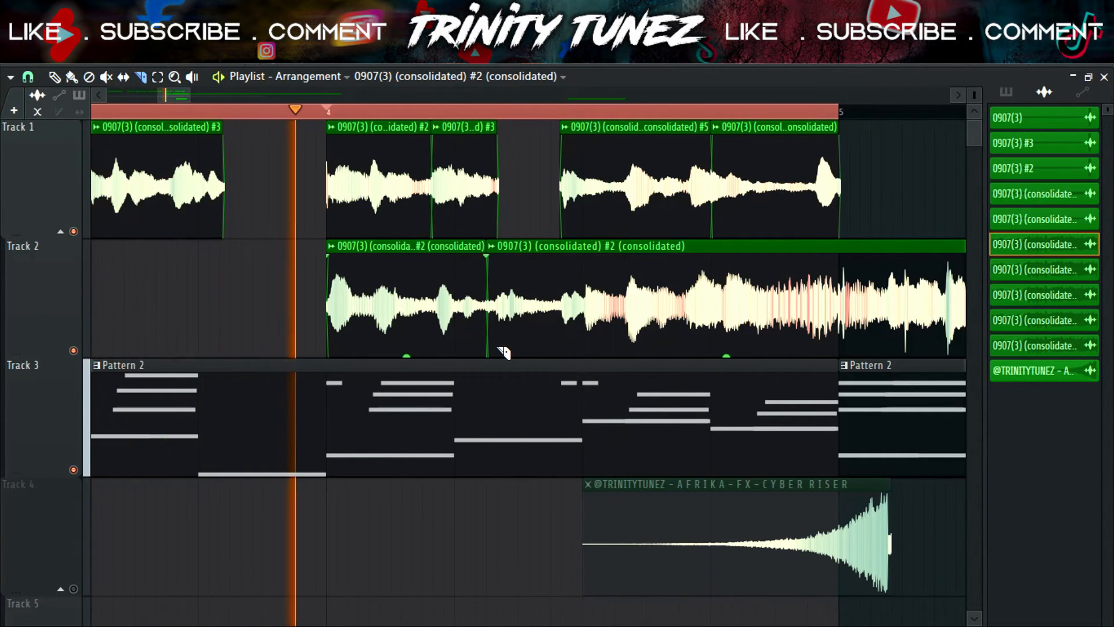
drag(498, 223, 498, 223)
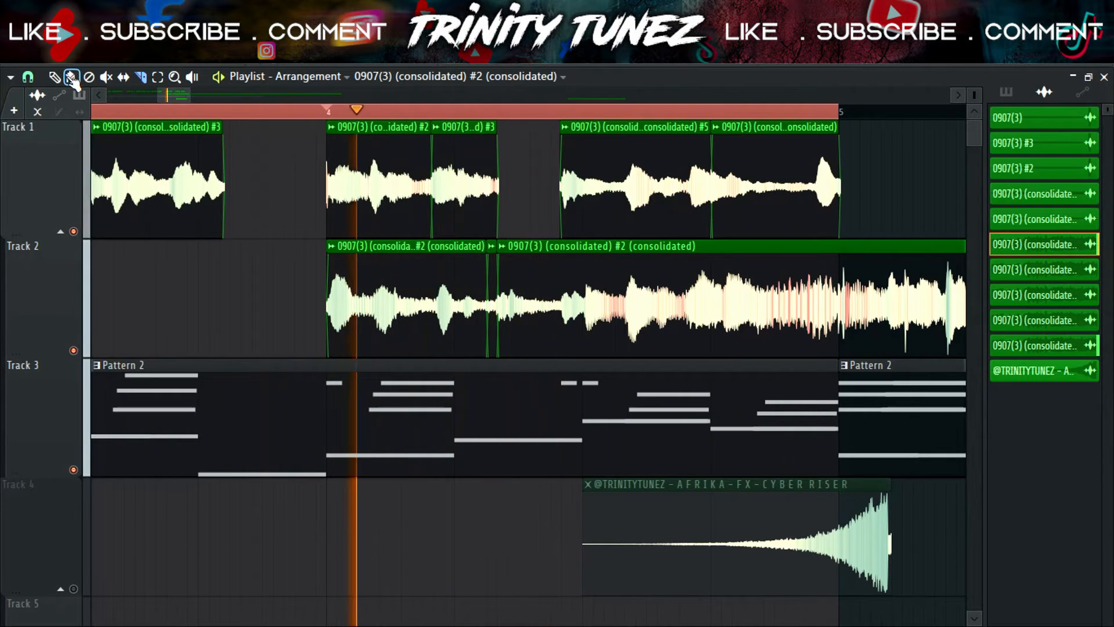
right_click(430, 295)
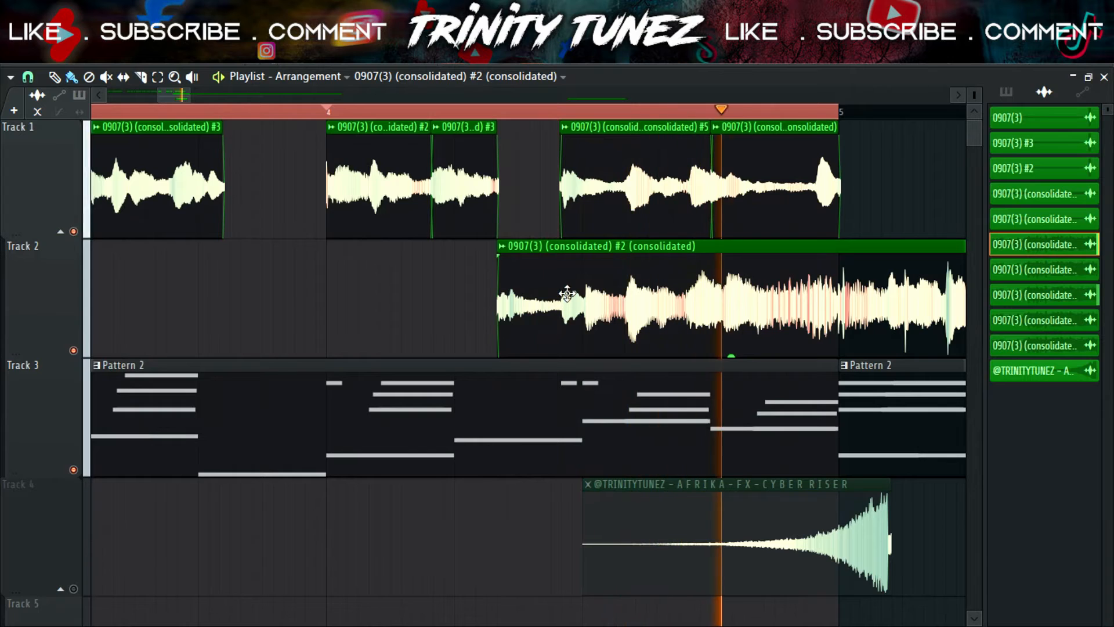
- Delete the two remaining Track 1 segments at the end of bar 4, and replay the section
right_click(628, 226)
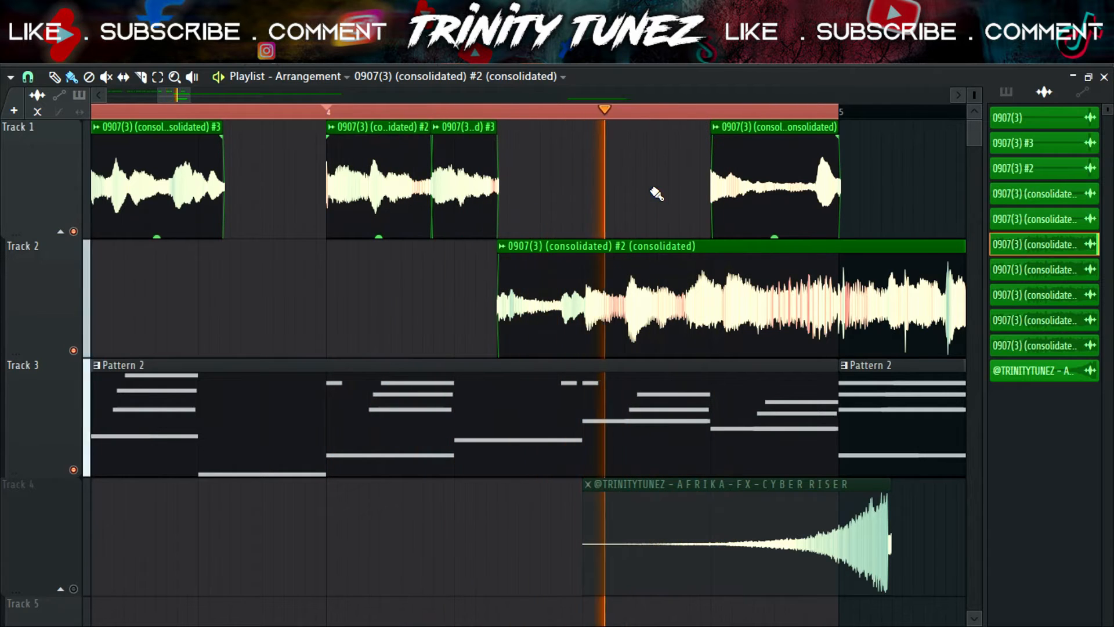
right_click(735, 194)
key(space)
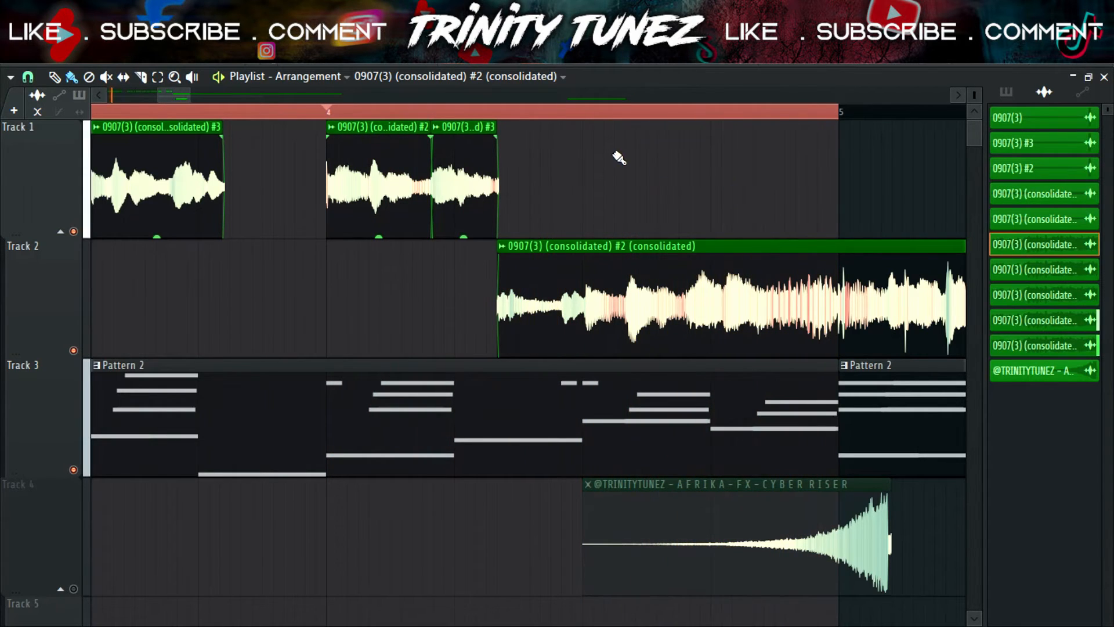
- Slice the Track 2 clip shortly after bar 5 begins, and shorten the piece before the cut so it ends at bar 5
mouse_move(190, 99)
mouse_down()
mouse_move(200, 99)
mouse_move(180, 99)
mouse_move(190, 99)
mouse_up()
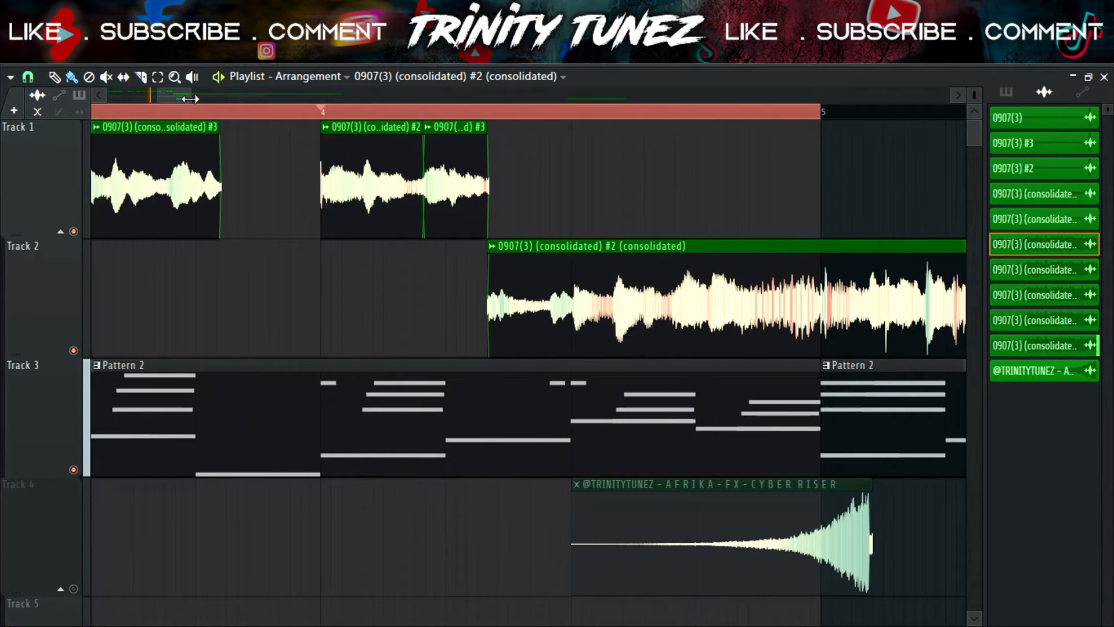
mouse_move(157, 96)
mouse_down()
mouse_move(139, 97)
mouse_move(172, 93)
mouse_up()
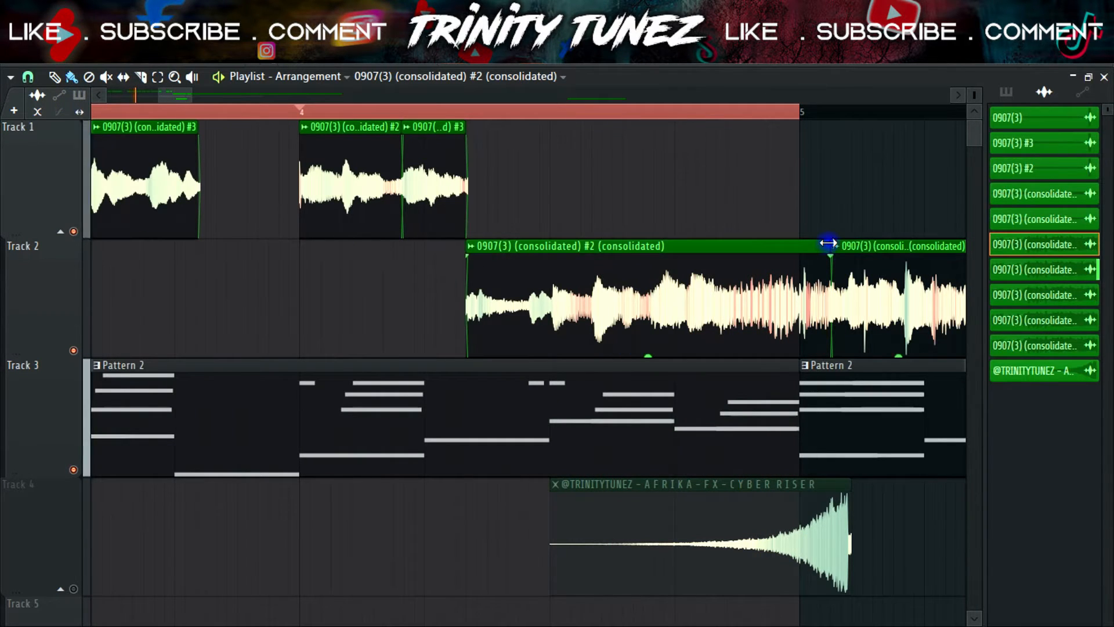
drag(824, 244, 805, 282)
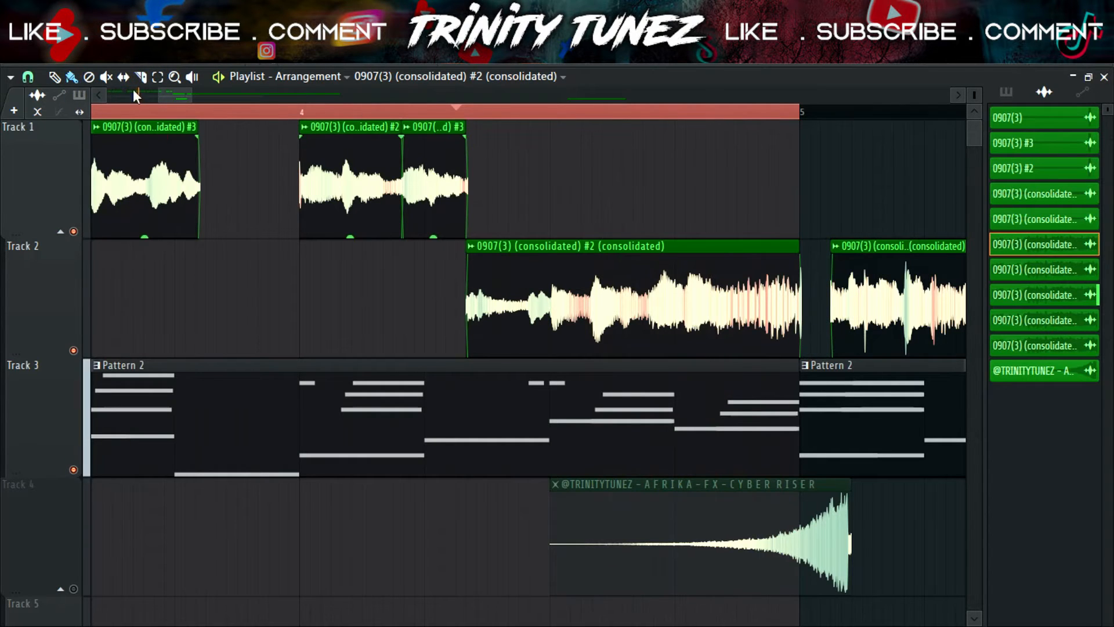
- Move the Track 2 clip in bar 4 up to Track 1, and select bars 1 to 4 for playback
scroll(154, 98, down, 3)
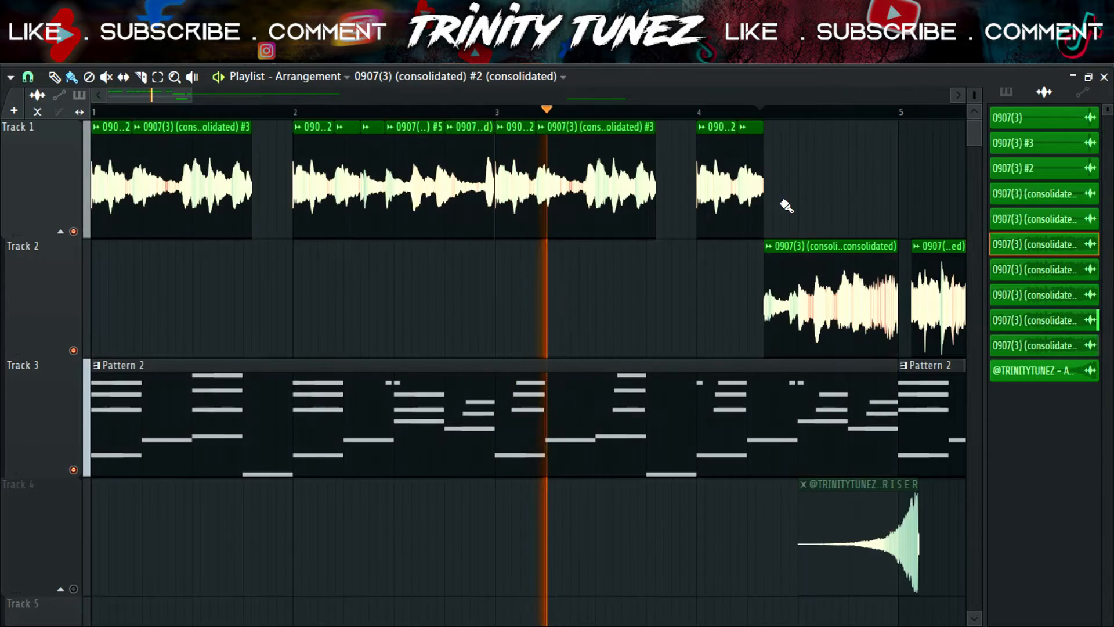
drag(824, 300, 822, 168)
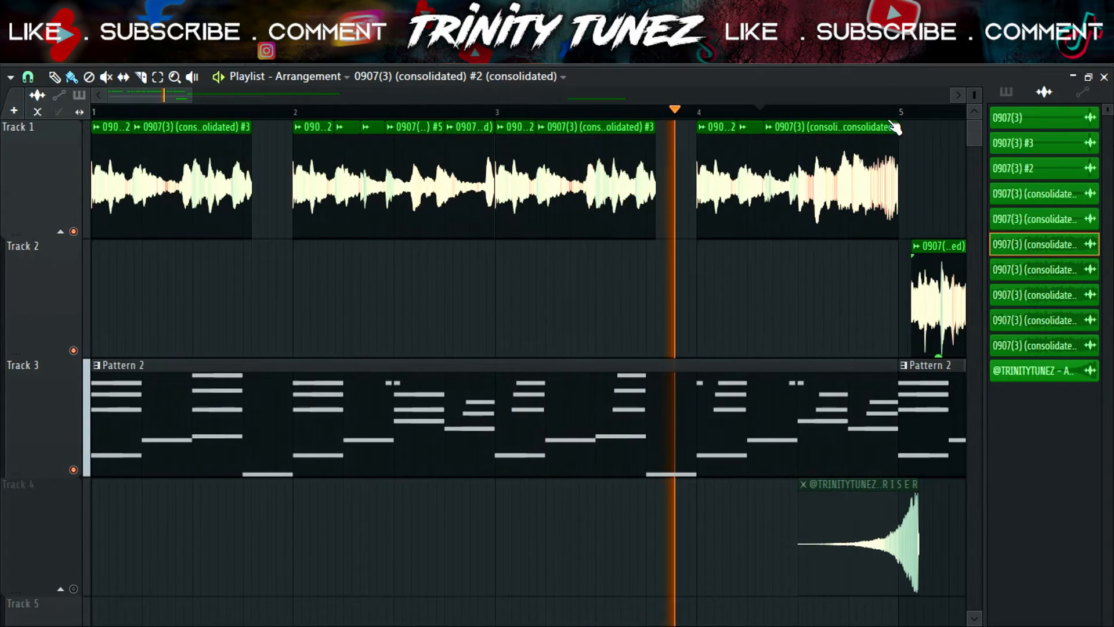
drag(899, 113, 7, 249)
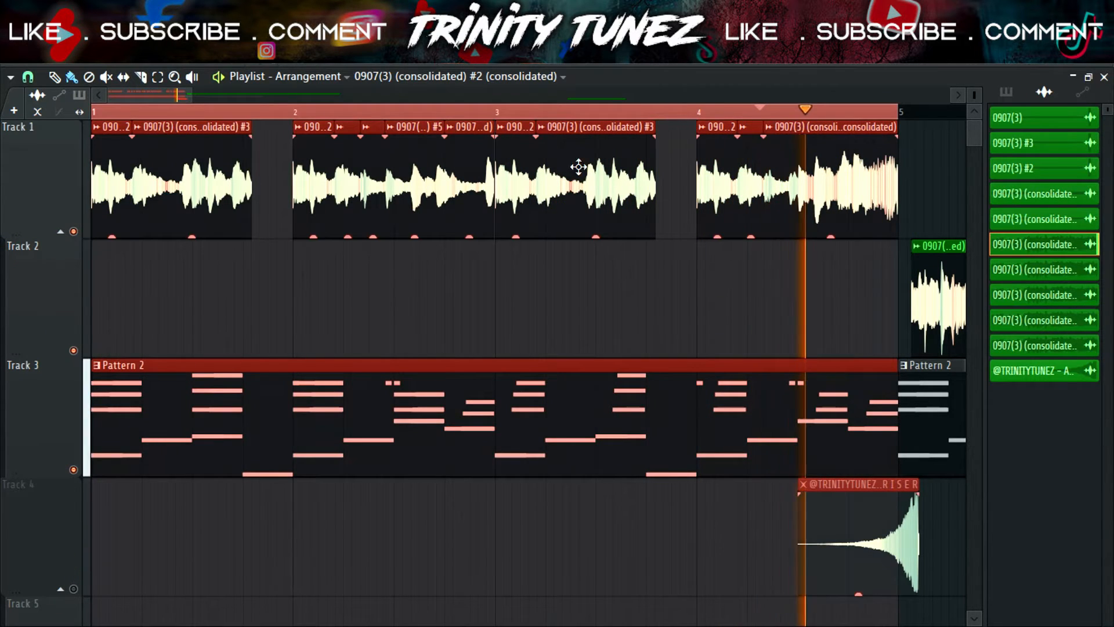
- Open the Xpand!2 notes for editing, and delete the D5, F#5 and A5 chord at the start of bar 2
key(F6)
click(116, 77)
click(114, 114)
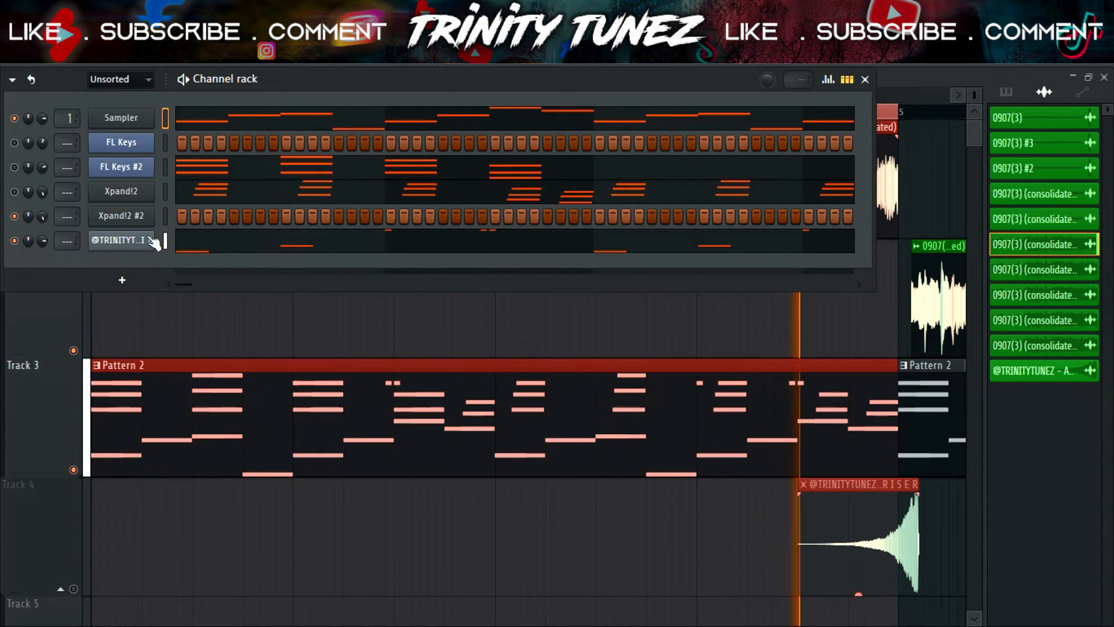
click(181, 190)
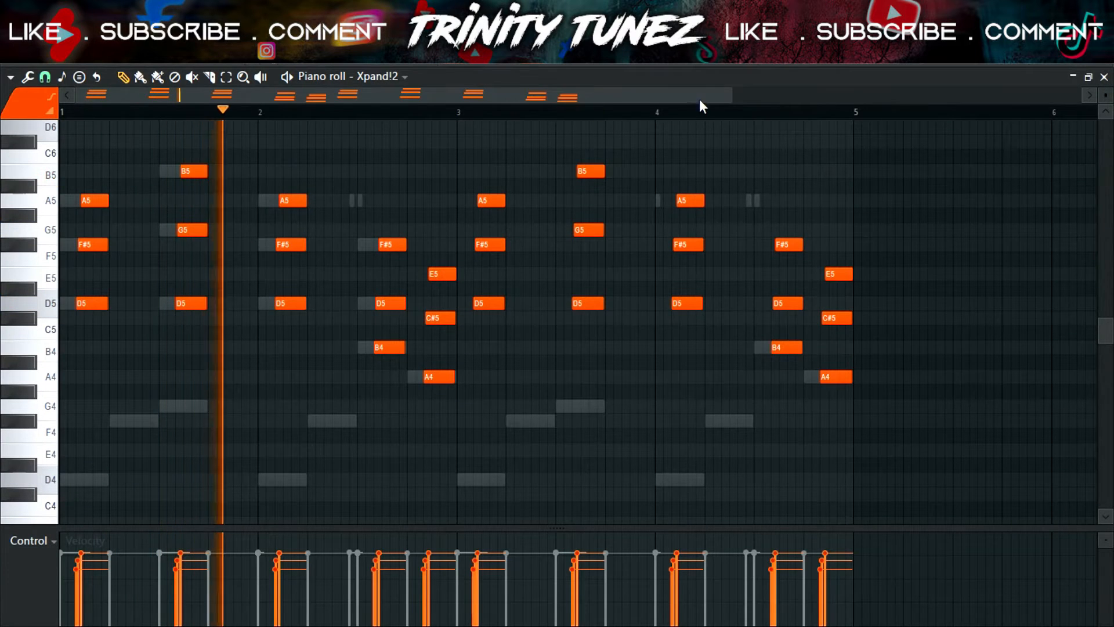
drag(734, 93, 479, 201)
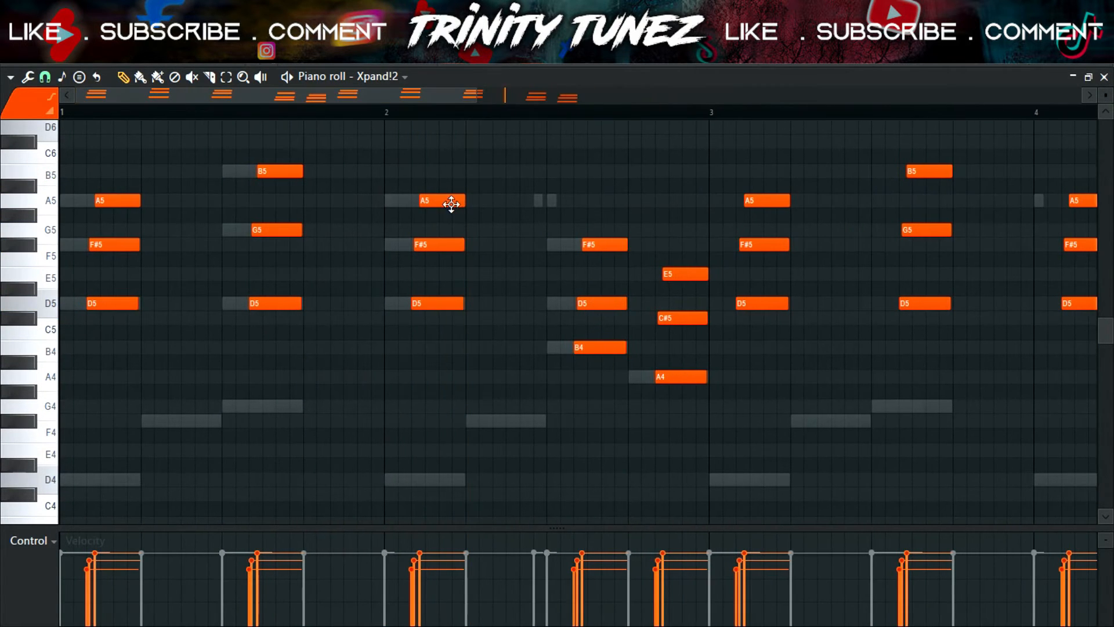
scroll(455, 328, down, 3)
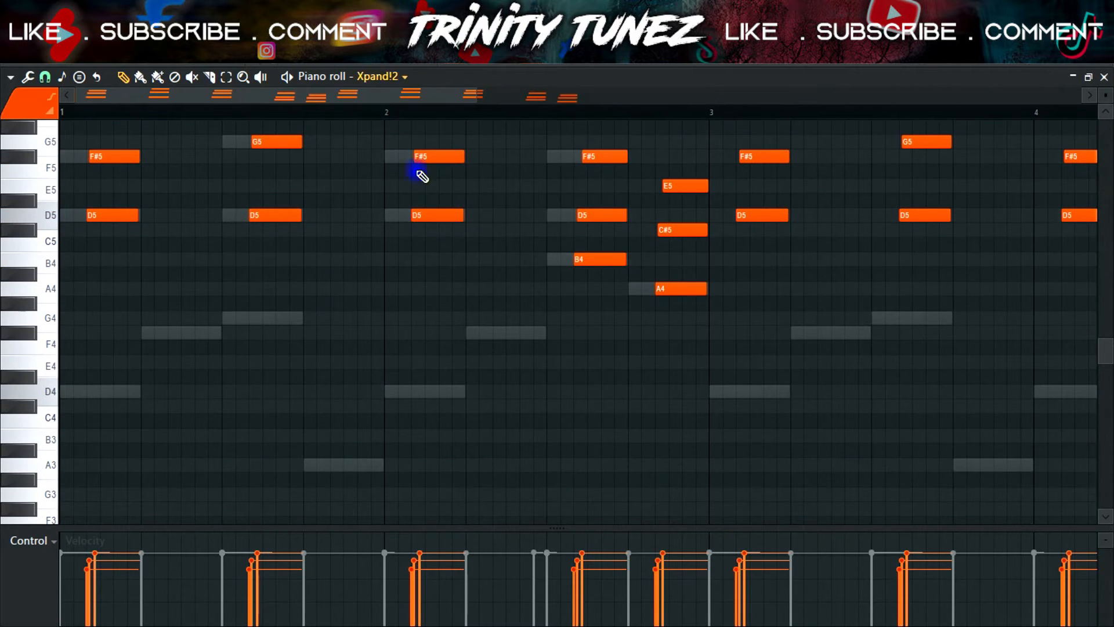
key(space)
scroll(473, 259, up, 3)
right_click(447, 200)
right_click(450, 245)
right_click(418, 303)
- Lower the B5 note of bar 1's second chord by one octave, and try copying the chord into bar 2
click(279, 172)
key(ctrl+Down)
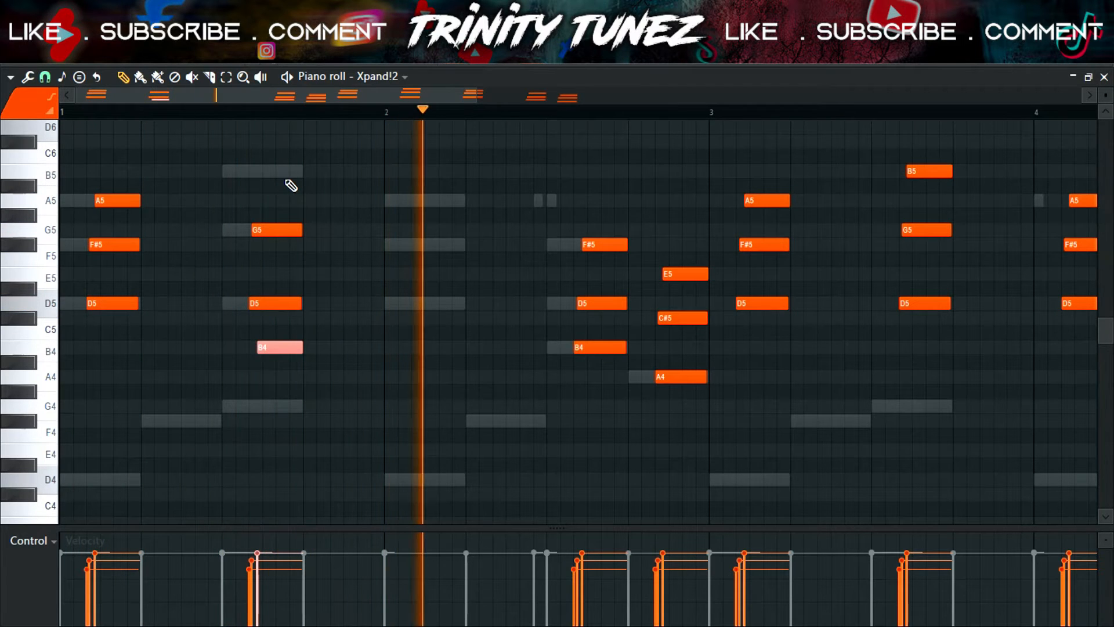
drag(296, 207, 262, 362)
drag(287, 303, 443, 306)
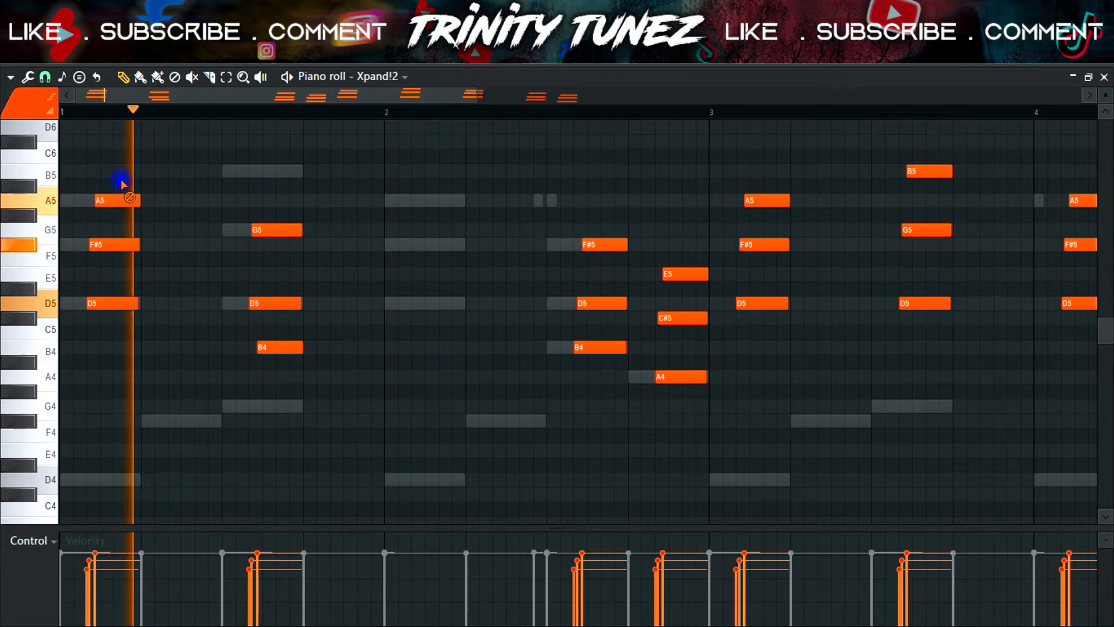
- Reduce bar 1's first chord to D5, and replace its second chord with a single G4 note
right_click(119, 201)
right_click(116, 244)
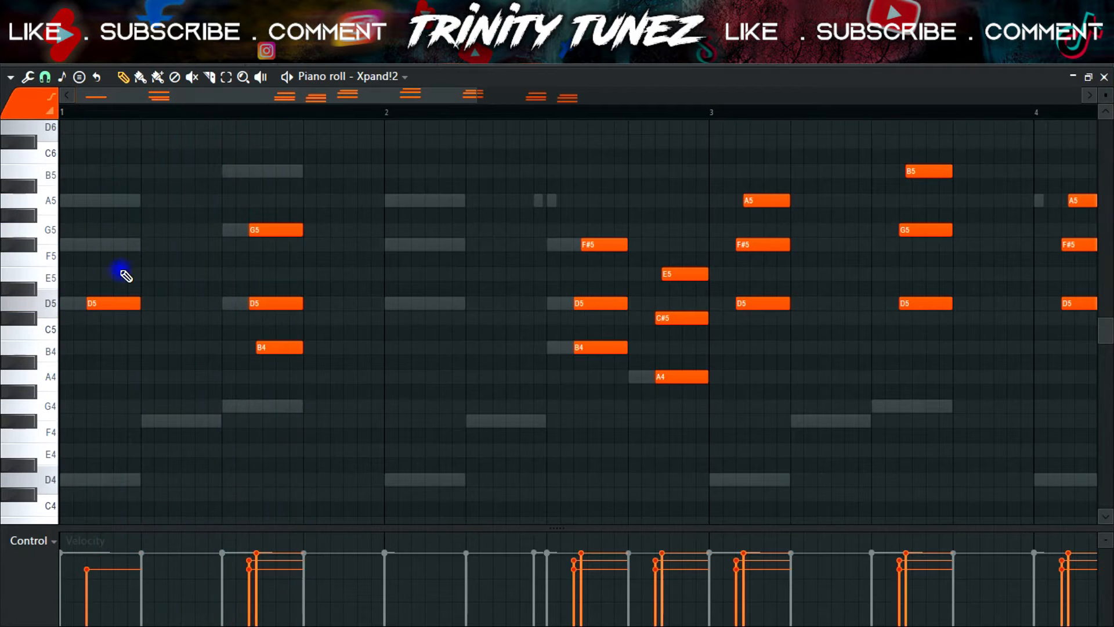
right_click(275, 229)
right_click(276, 303)
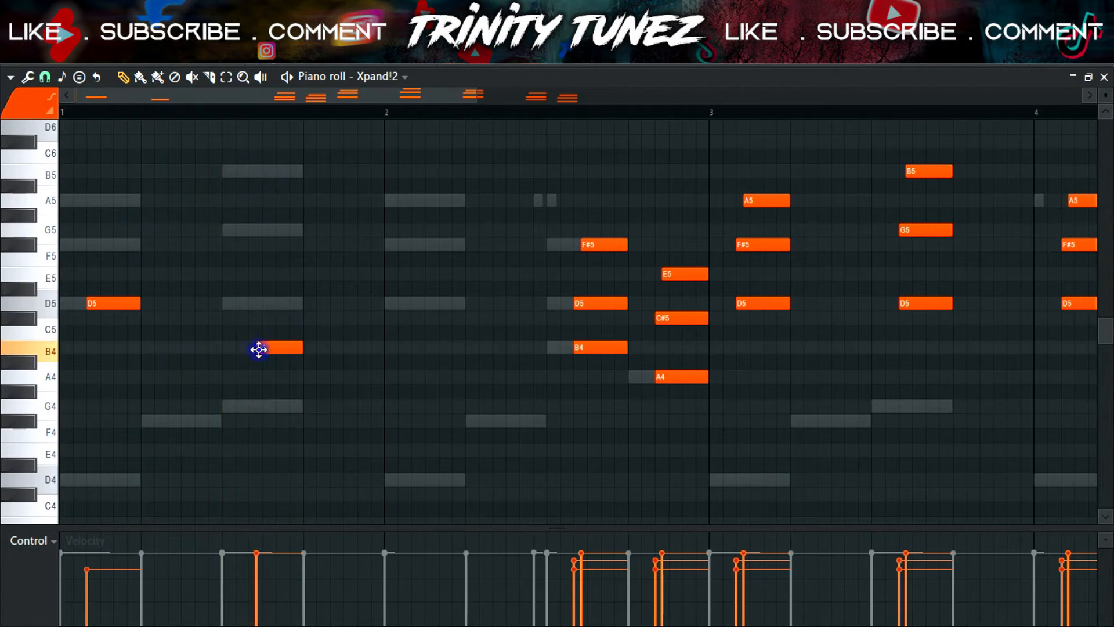
click(249, 405)
scroll(286, 356, down, 2)
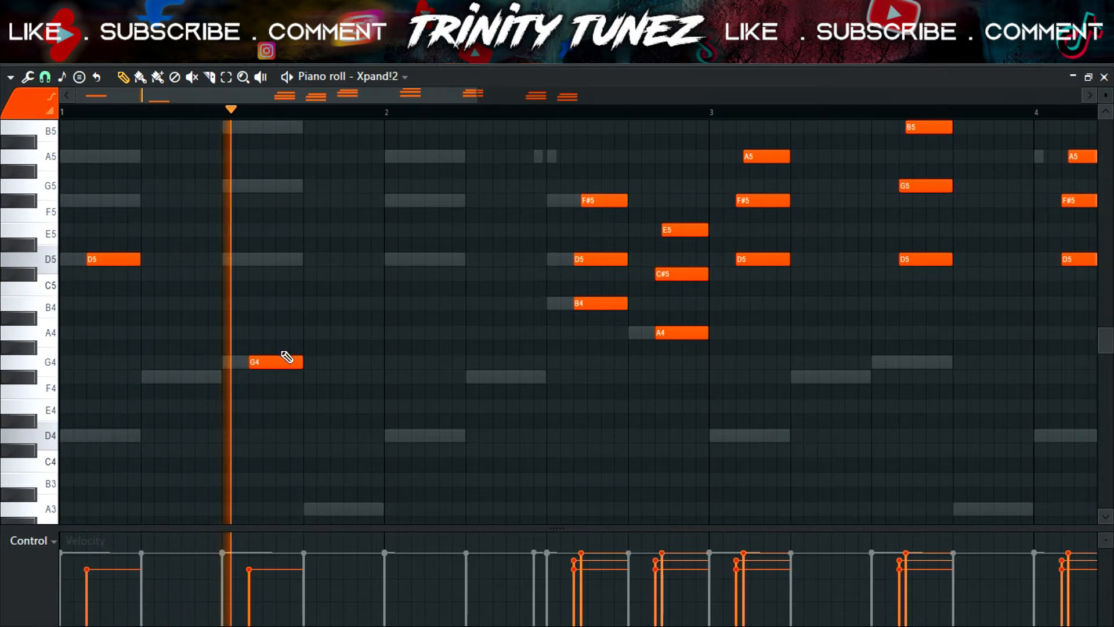
- Place an A4 note in the first chord slot of bar 2, and replace the following B4, D5, F#5 chord with another A4
click(440, 335)
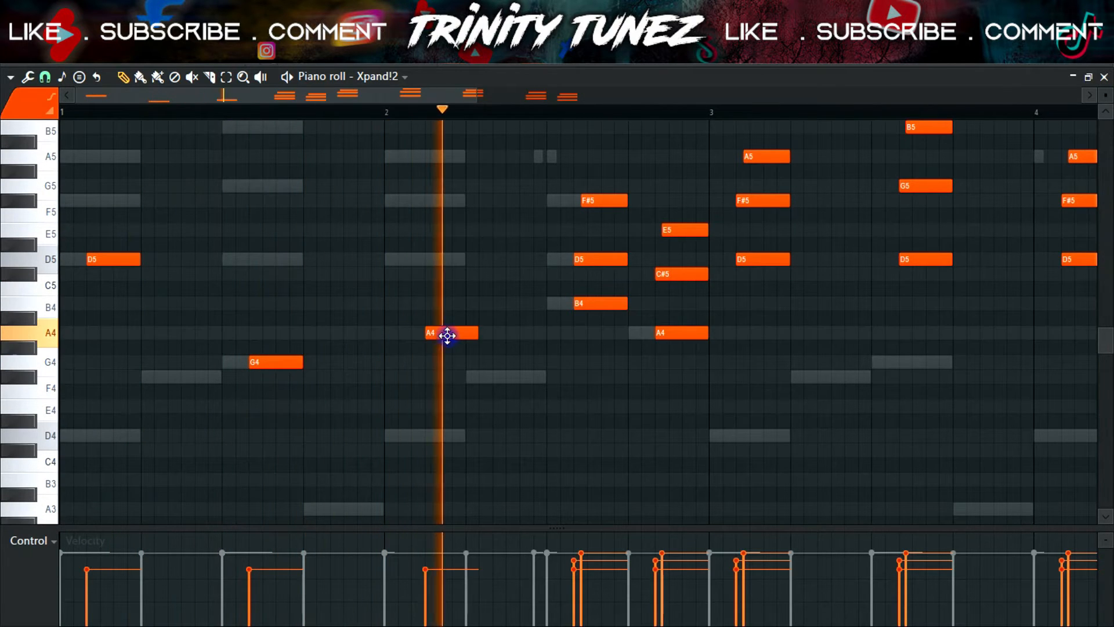
drag(439, 335, 432, 335)
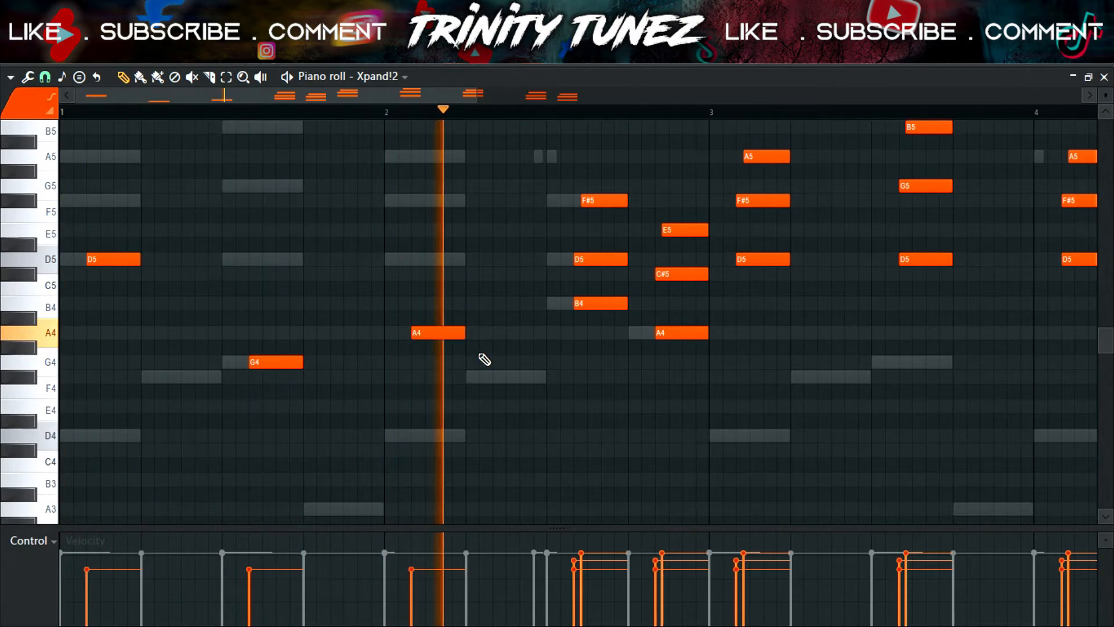
right_click(598, 303)
right_click(598, 258)
right_click(604, 200)
click(587, 332)
drag(587, 336, 578, 335)
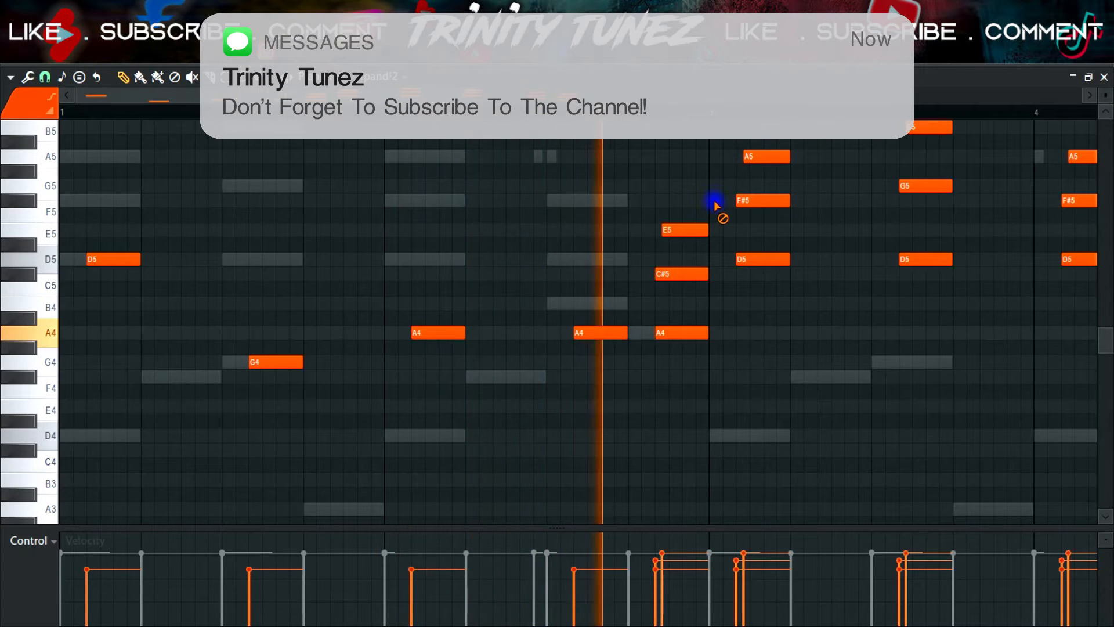
- Replace the A4, C#5 and E5 chord at the end of bar 2 with a single F#5 note, checking it in playback
right_click(688, 230)
right_click(684, 274)
right_click(682, 332)
key(space)
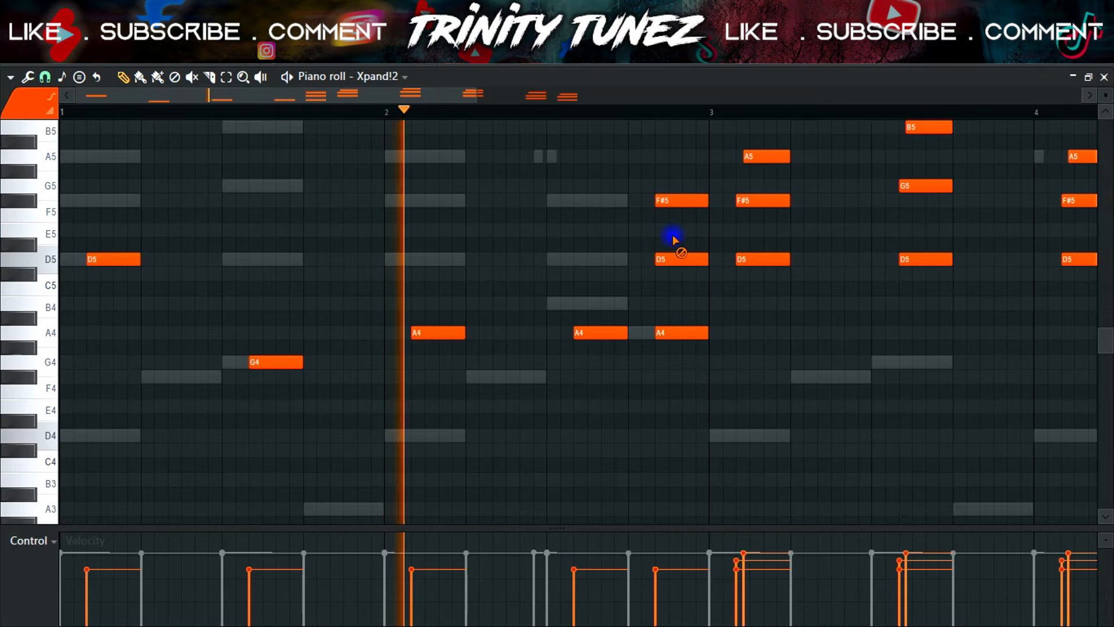
- Delete all the Xpand!2 chord notes in bars 3 and 4
drag(530, 94, 675, 114)
drag(901, 355, 518, 120)
key(ctrl+s)
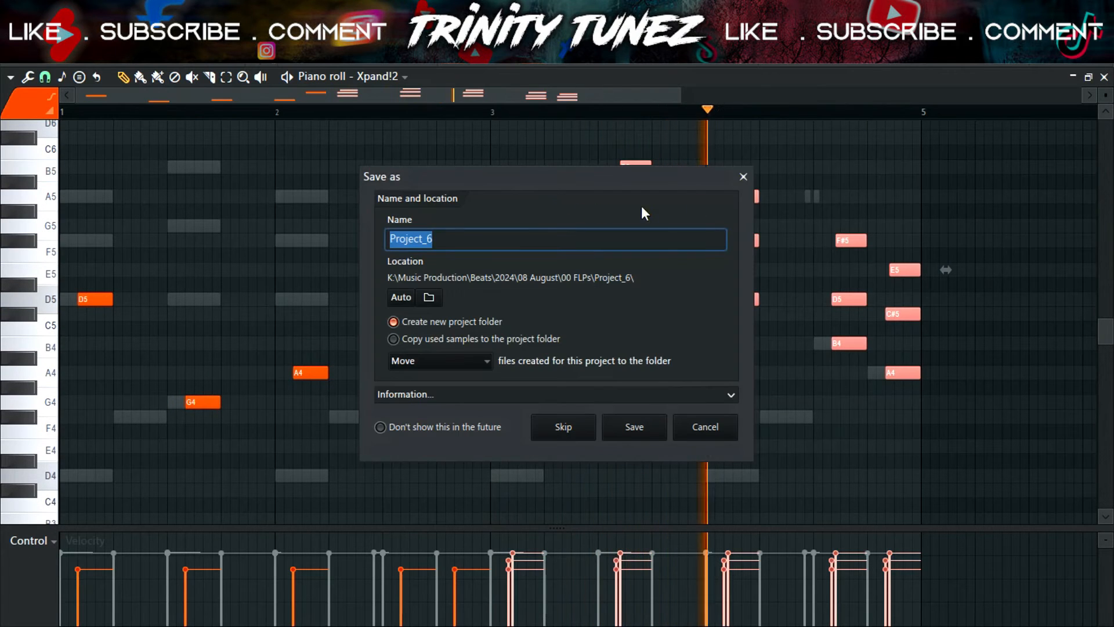
click(744, 176)
click(742, 186)
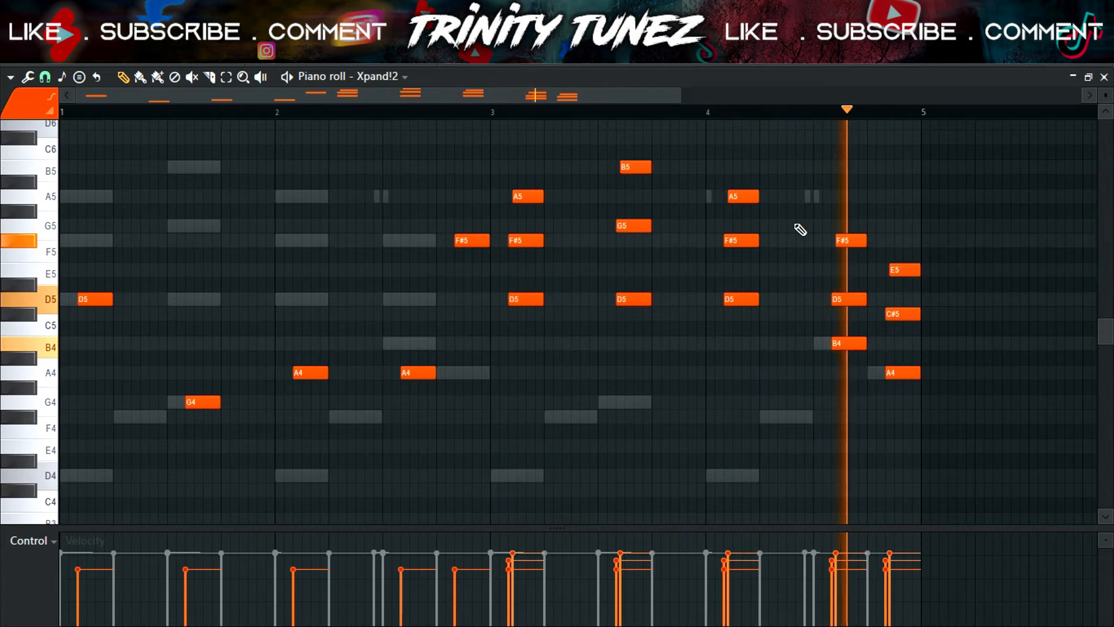
drag(938, 379, 514, 136)
key(Delete)
- Build major triads on the five notes in bars 1 and 2 by stacking copies 4 and 7 semitones above them
drag(566, 191, 5, 481)
drag(93, 299, 97, 187)
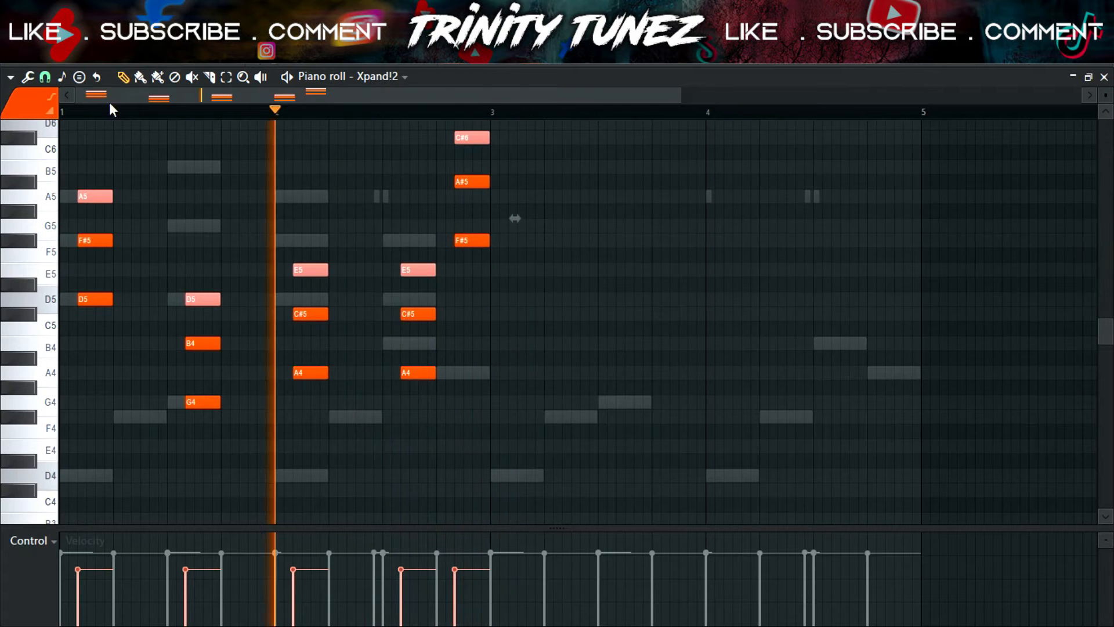
key(space)
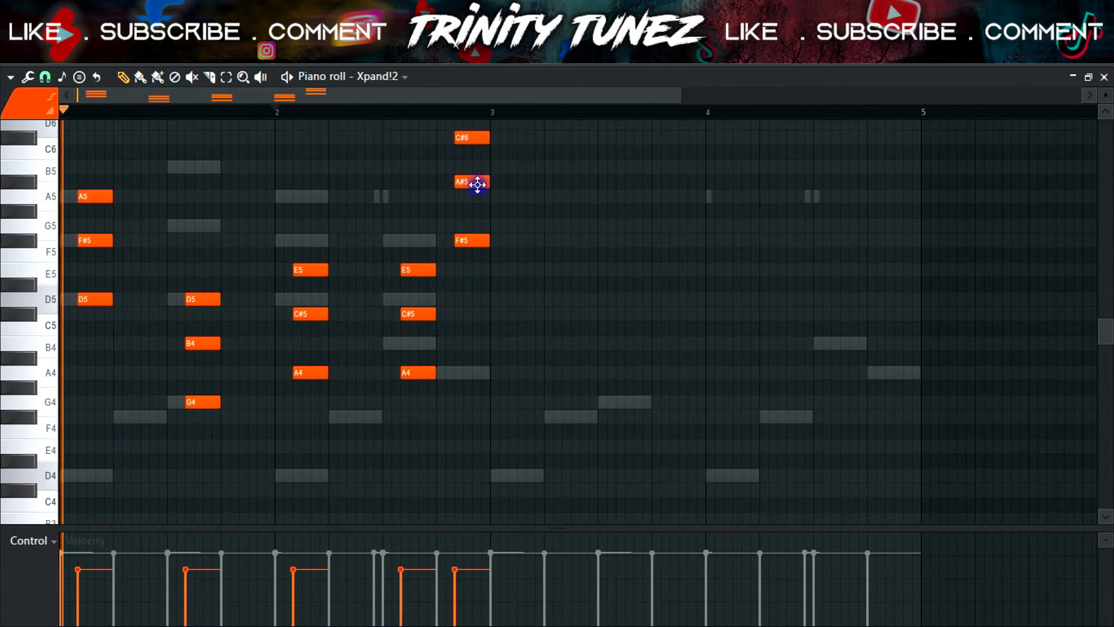
- Lower the A#5 note in bar 2's last chord to A5, and replay the chord
drag(478, 184, 478, 197)
click(436, 111)
key(space)
click(474, 173)
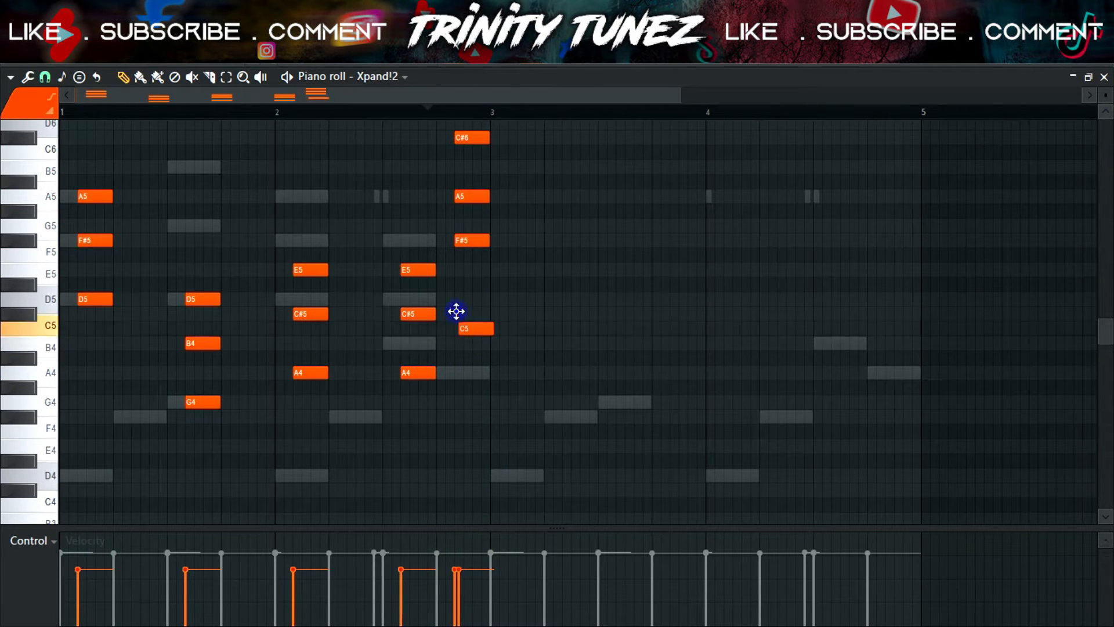
key(space)
- Drop the C#6 and A5 notes of bar 2's last chord and the A5 of bar 1's first chord by one octave
ctrl+click(473, 139)
ctrl+click(472, 198)
key(ctrl+Down)
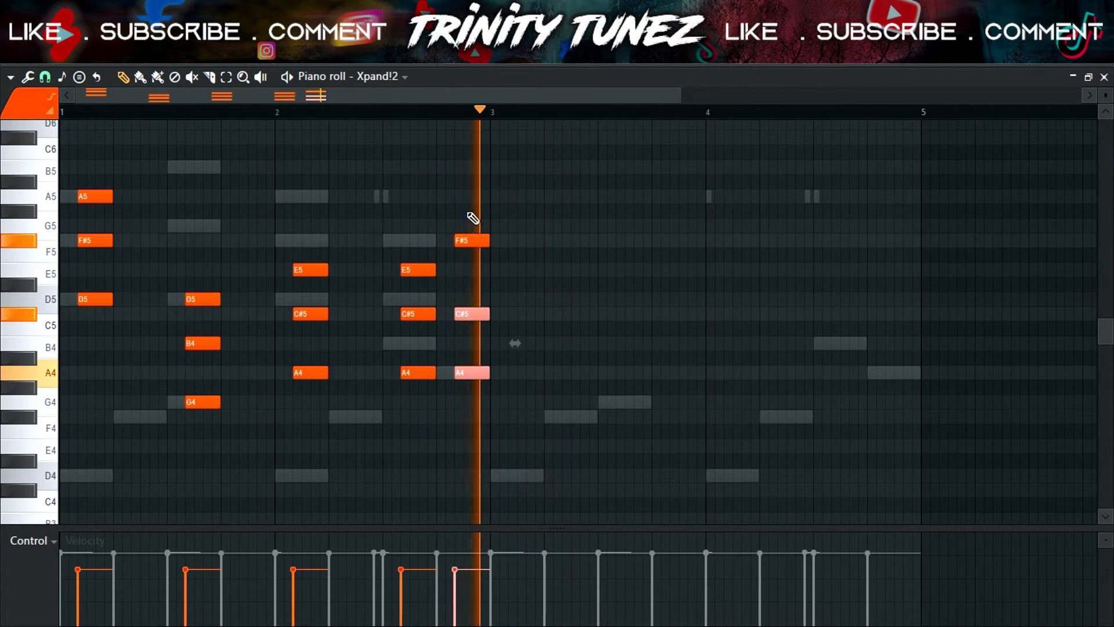
click(472, 204)
ctrl+click(98, 196)
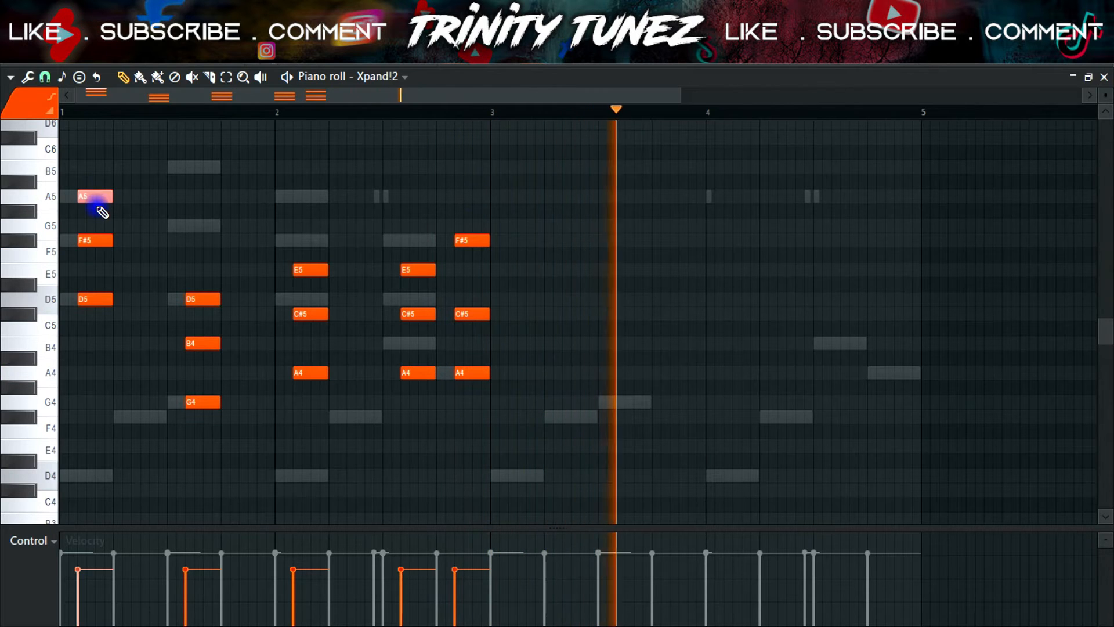
key(ctrl+Down)
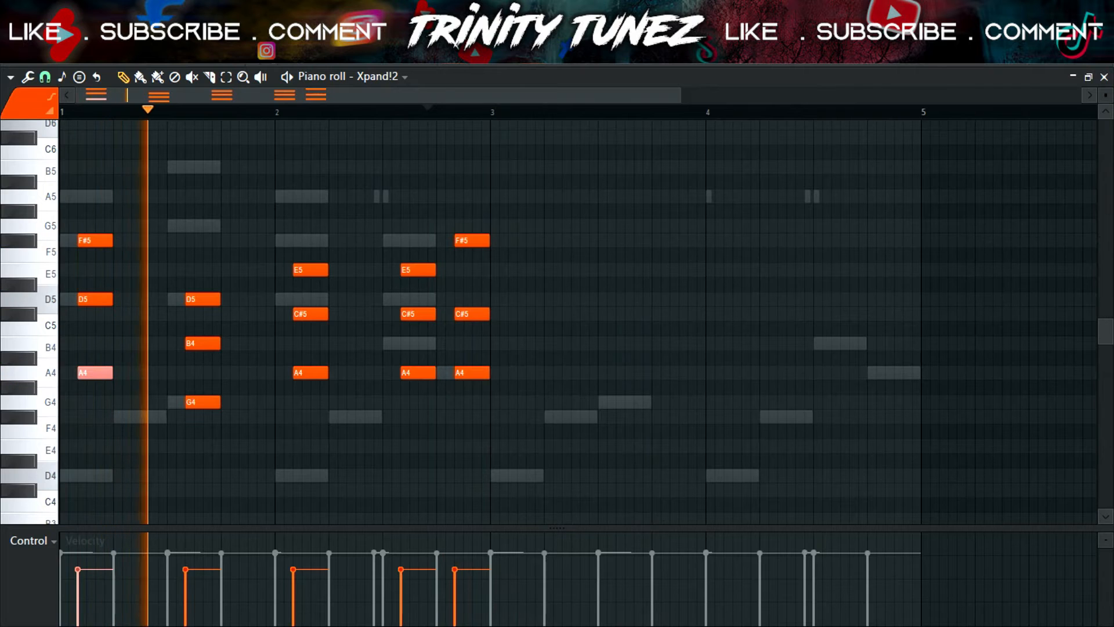
- Select all the chords in bars 1 and 2, and duplicate them into bars 3 and 4
key(ctrl+a)
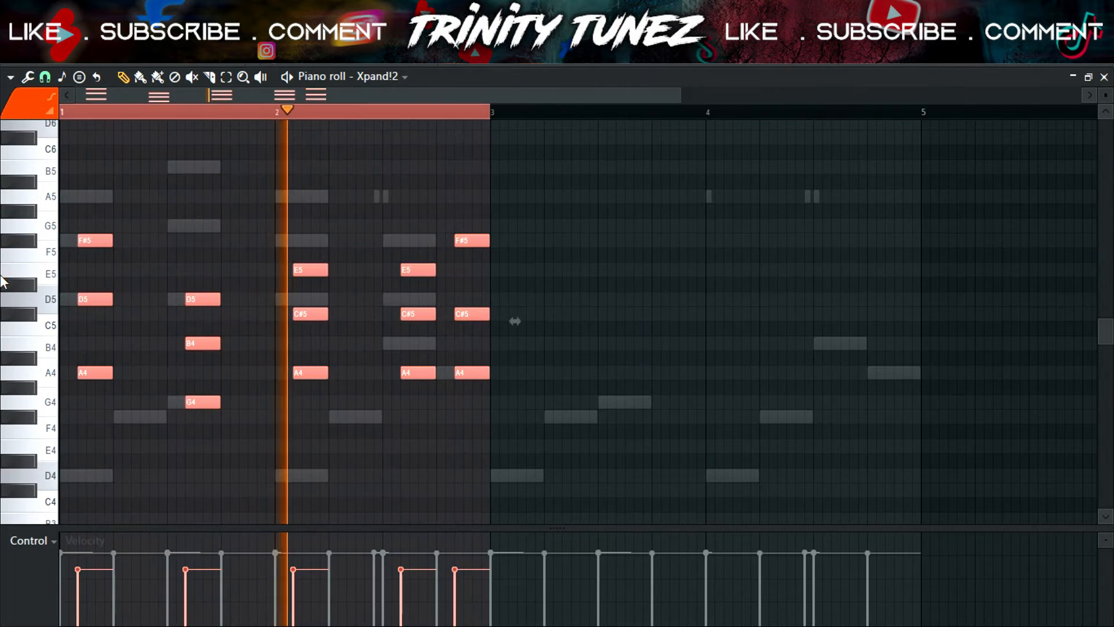
key(ctrl+b)
key(ctrl+d)
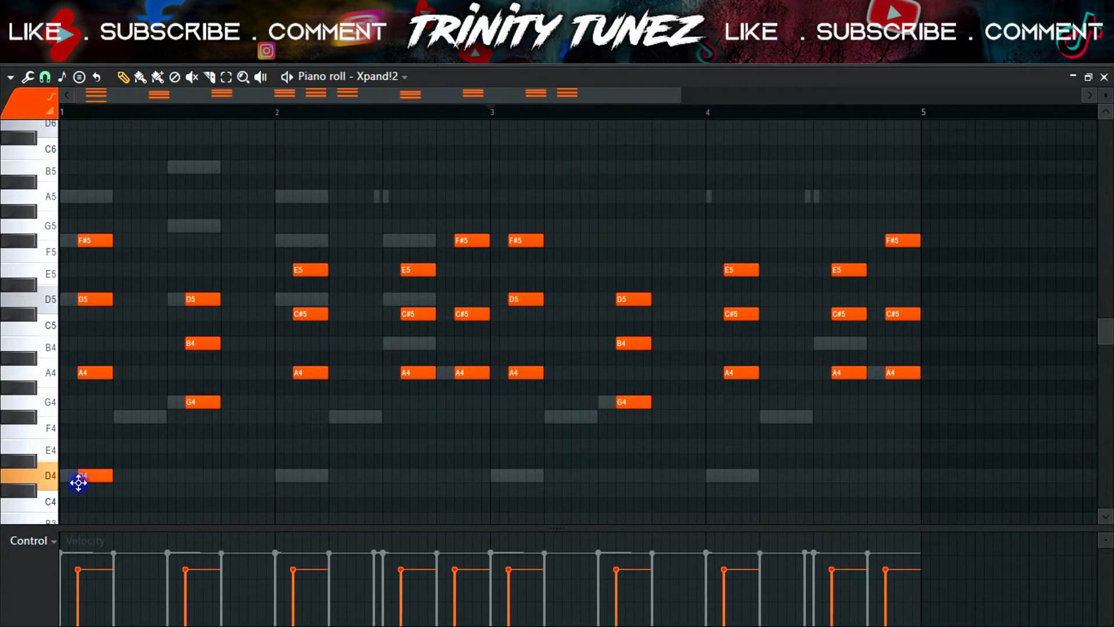
- Try an E4 bass note under bar 1's first chord, and restore that chord's deleted A4
right_click(93, 419)
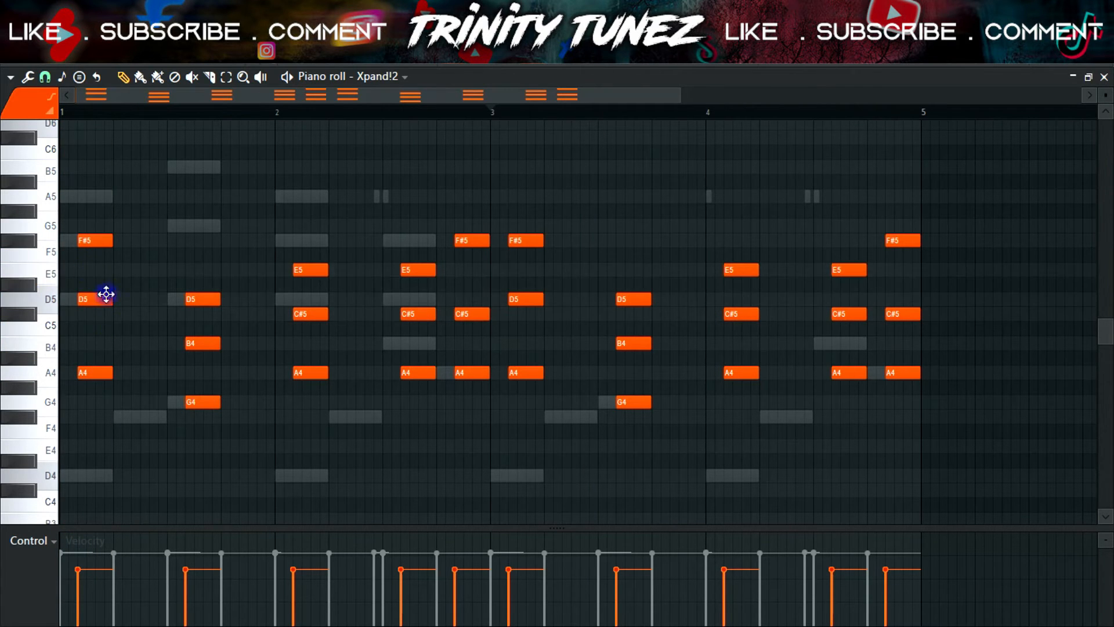
right_click(95, 374)
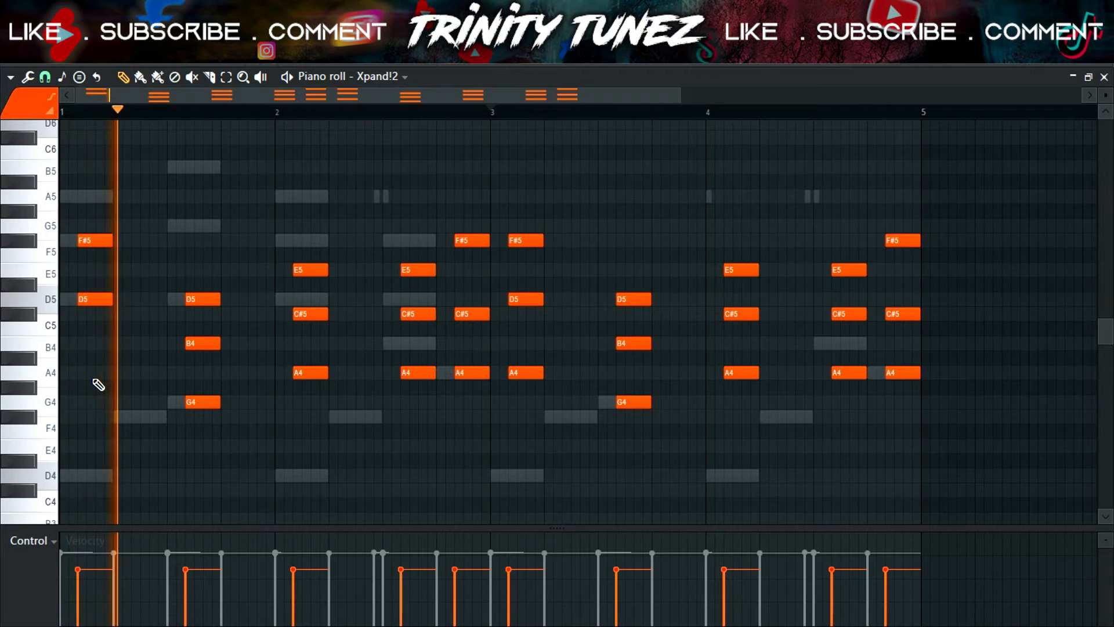
key(ctrl+z)
drag(88, 449, 79, 452)
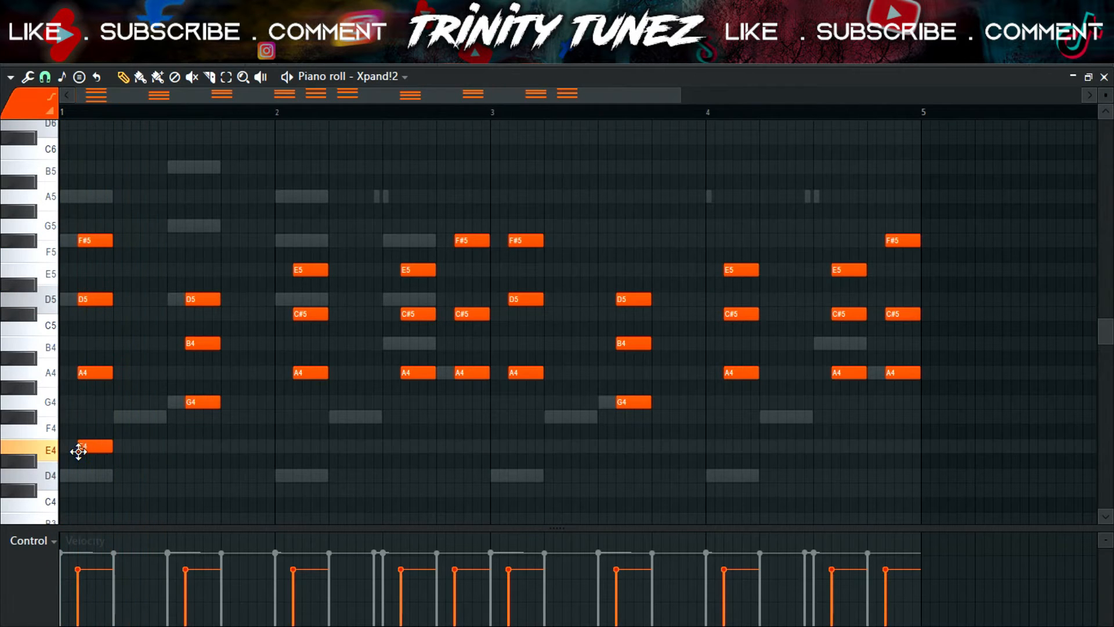
right_click(88, 449)
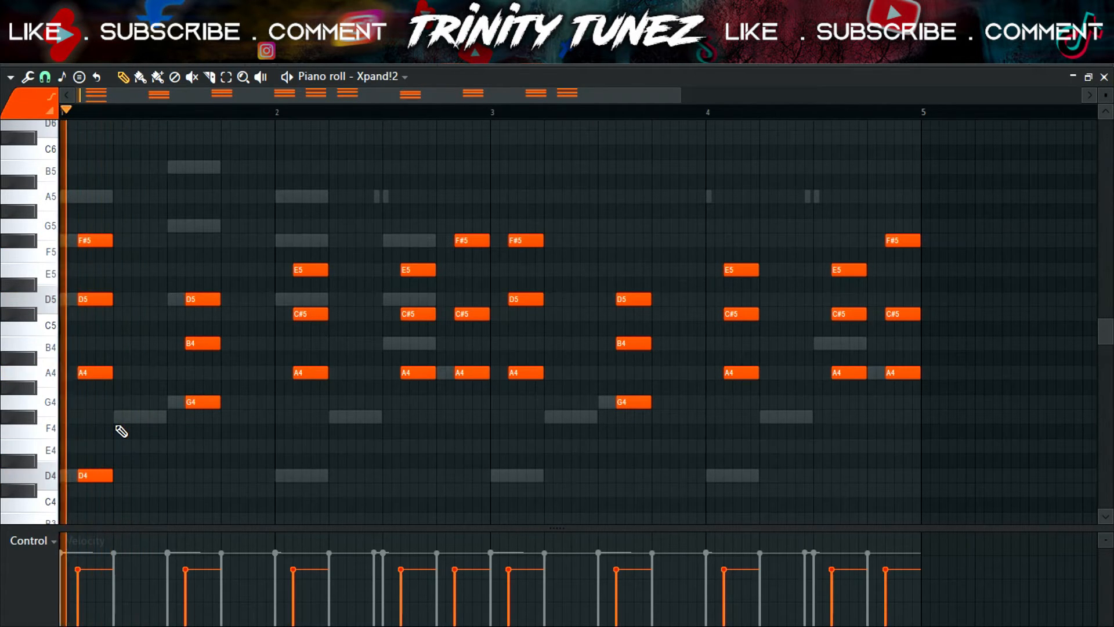
- Add the top notes D6 and B5 to bar 1's two chords and A5 to bar 2's first chord
mouse_move(92, 478)
mouse_down()
mouse_move(92, 224)
mouse_move(77, 140)
mouse_move(82, 159)
mouse_up()
click(187, 206)
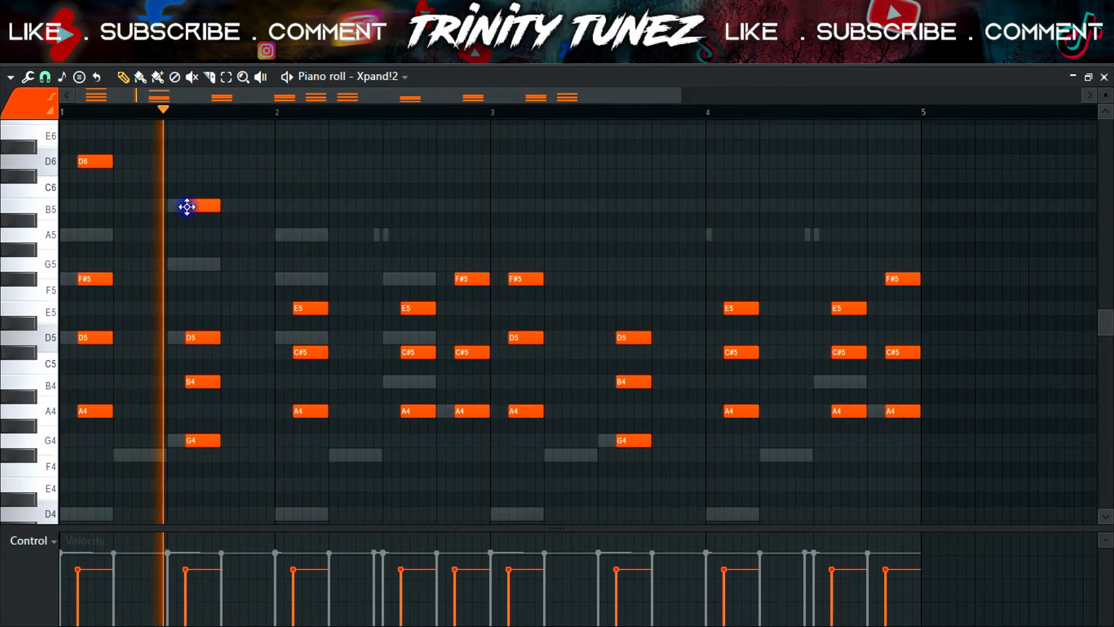
click(299, 235)
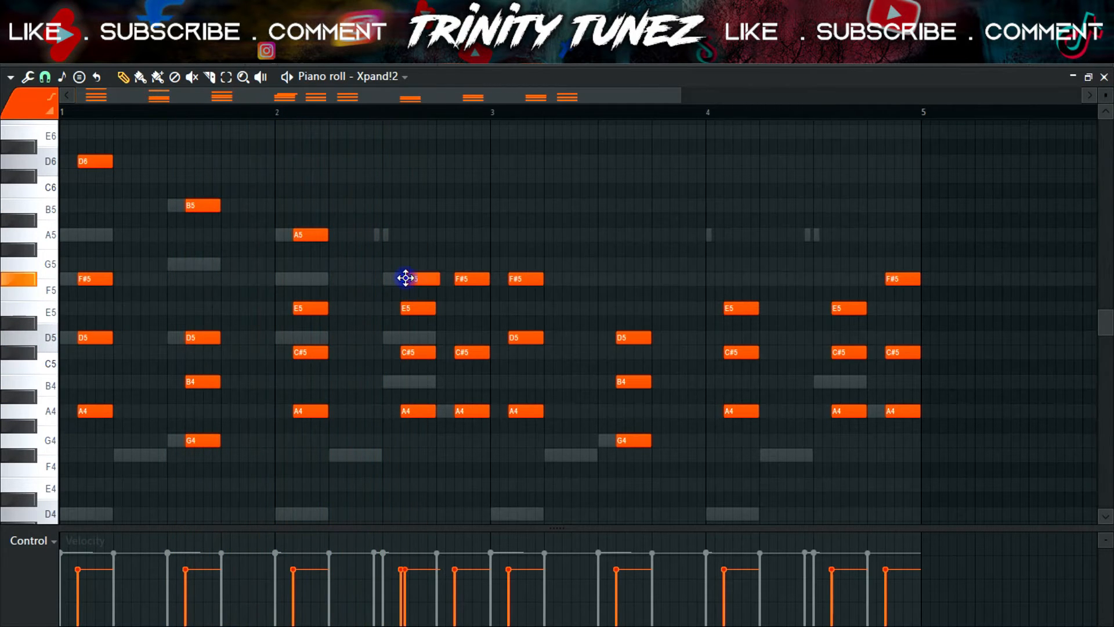
right_click(412, 281)
click(283, 114)
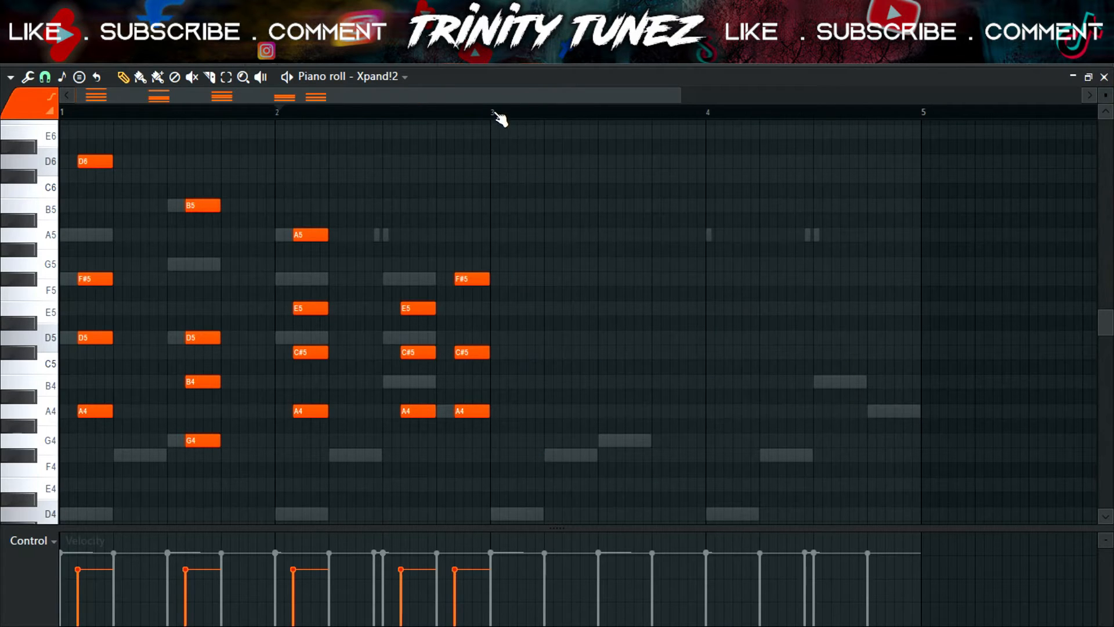
- Repeat the extended two-bar chord pattern with its added top notes across bars 3 and 4
drag(500, 118, 84, 200)
key(ctrl+b)
key(ctrl+d)
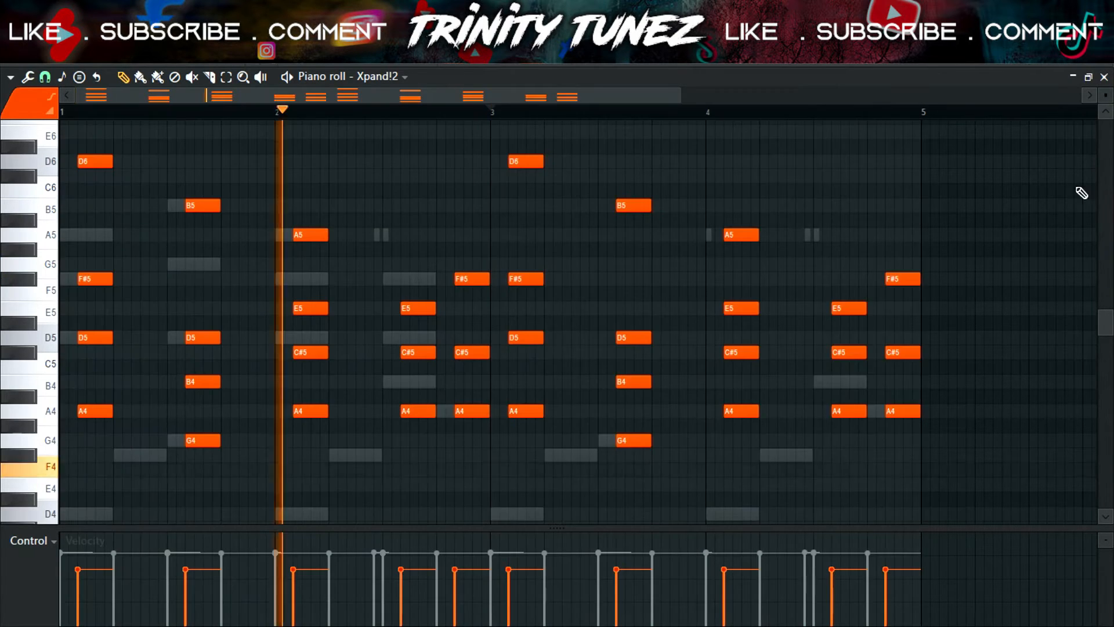
- Load the user preset Marimba into the Xpand!2 #2 instrument, and close its window
key(F5)
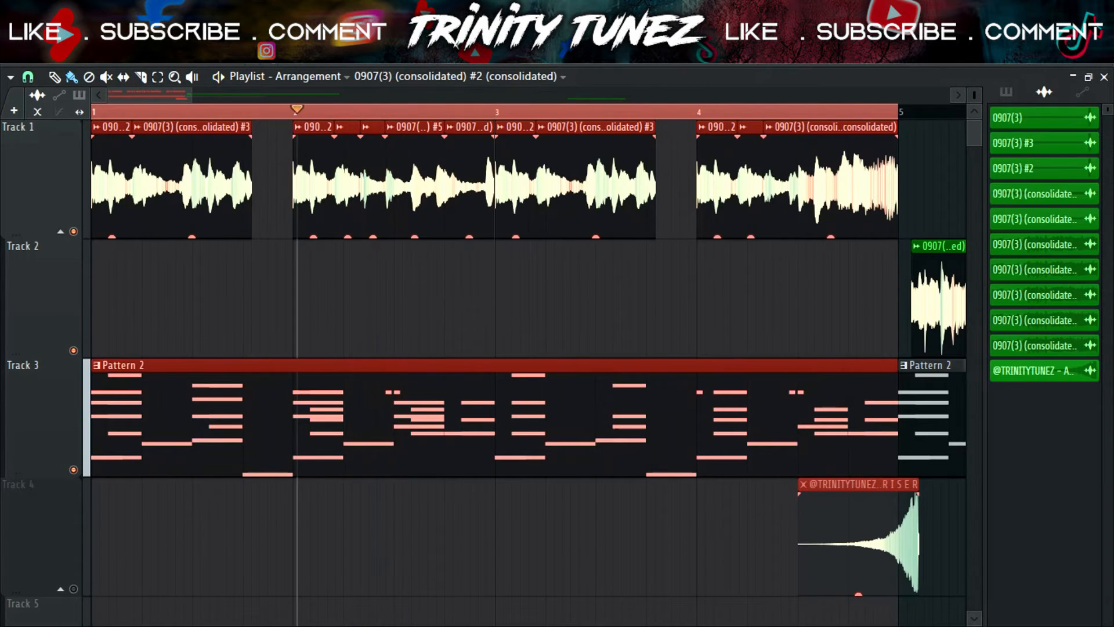
key(F6)
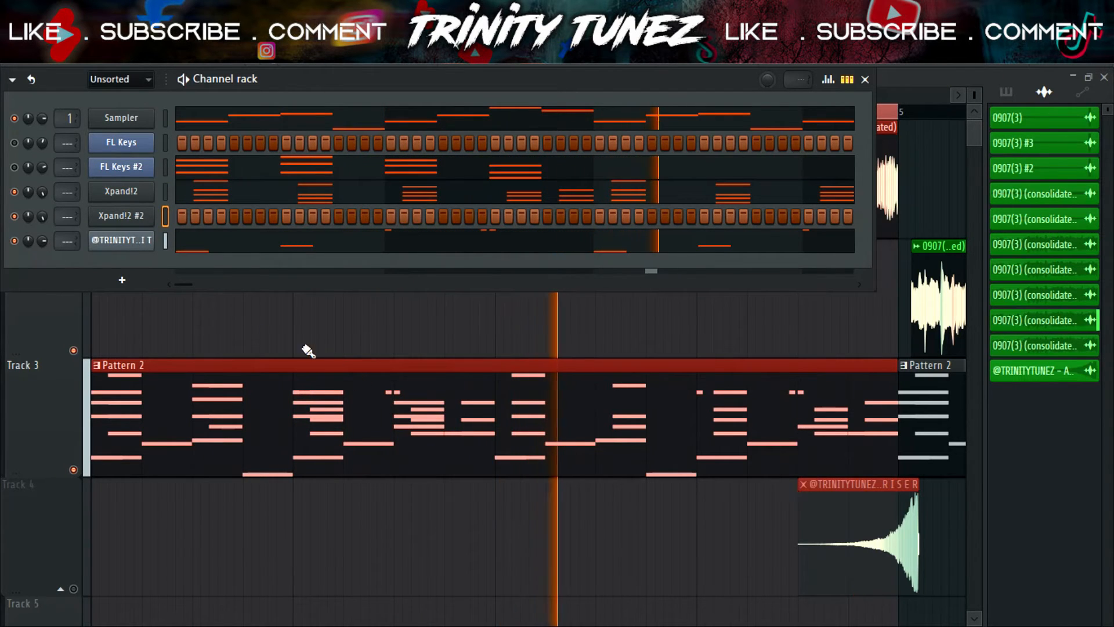
click(120, 219)
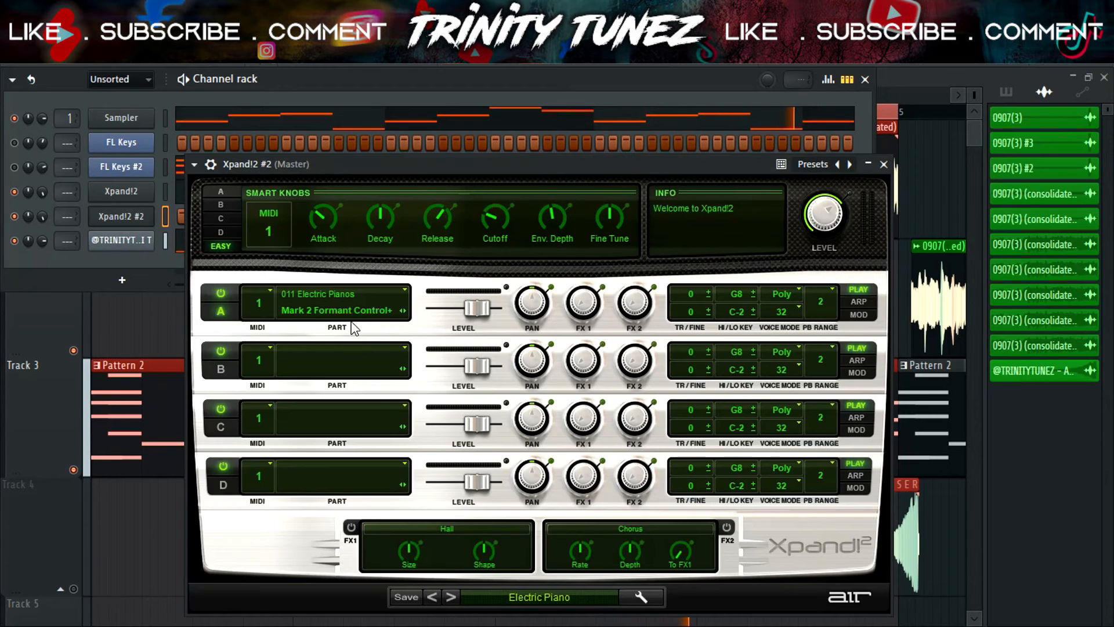
click(518, 606)
mouse_move(508, 620)
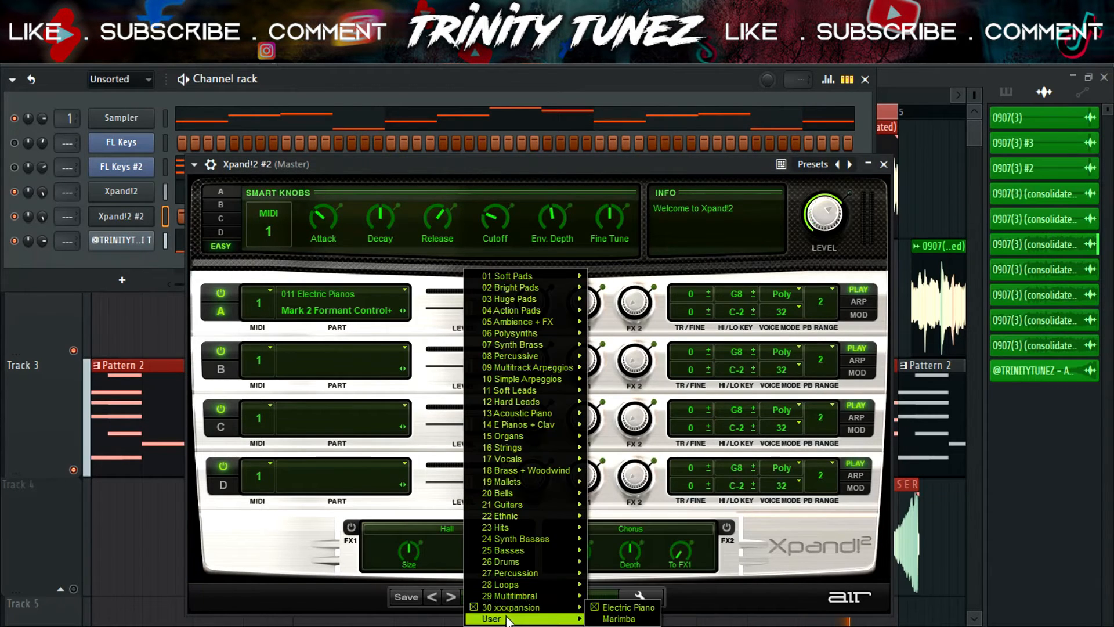
click(611, 619)
click(885, 165)
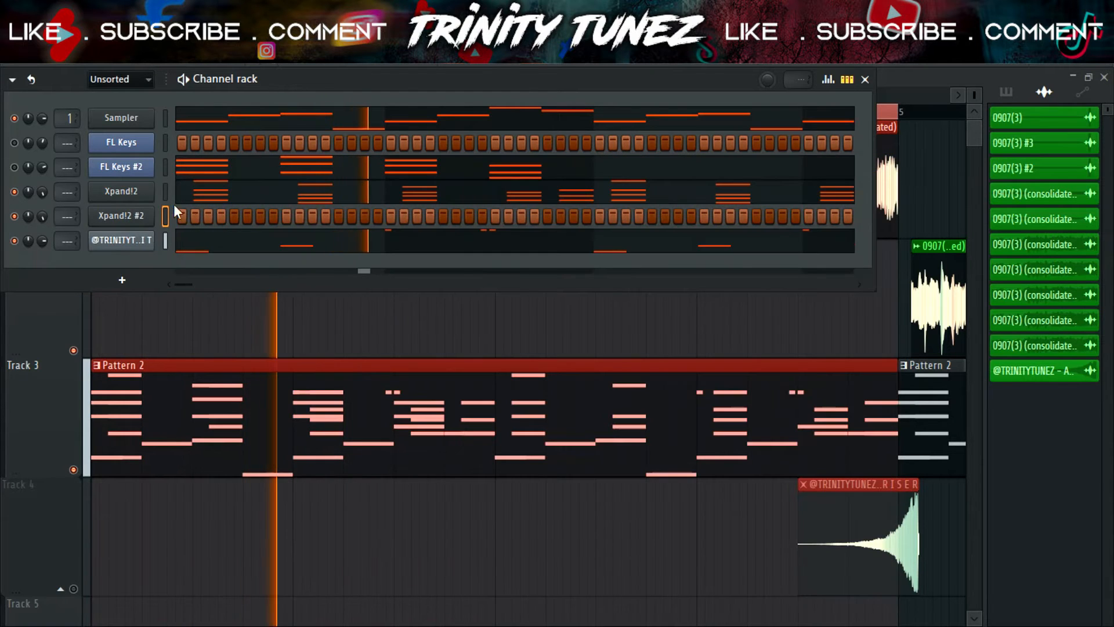
- Open the piano roll for Xpand!2 #2 and place two consecutive D5 notes followed by a B4 in bar 1
right_click(139, 225)
click(203, 213)
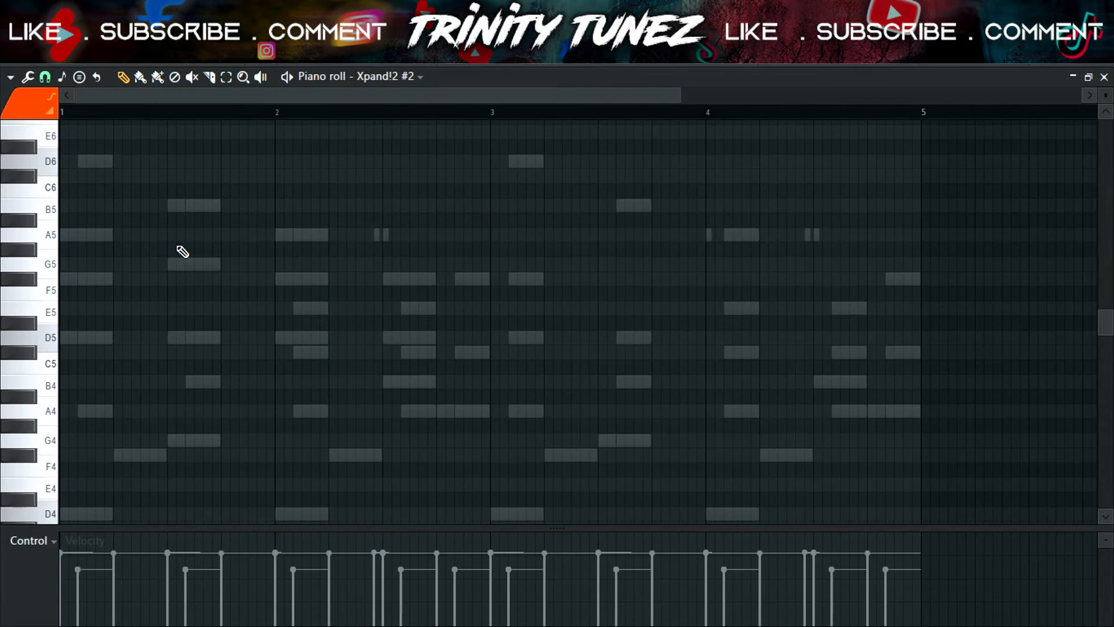
click(153, 337)
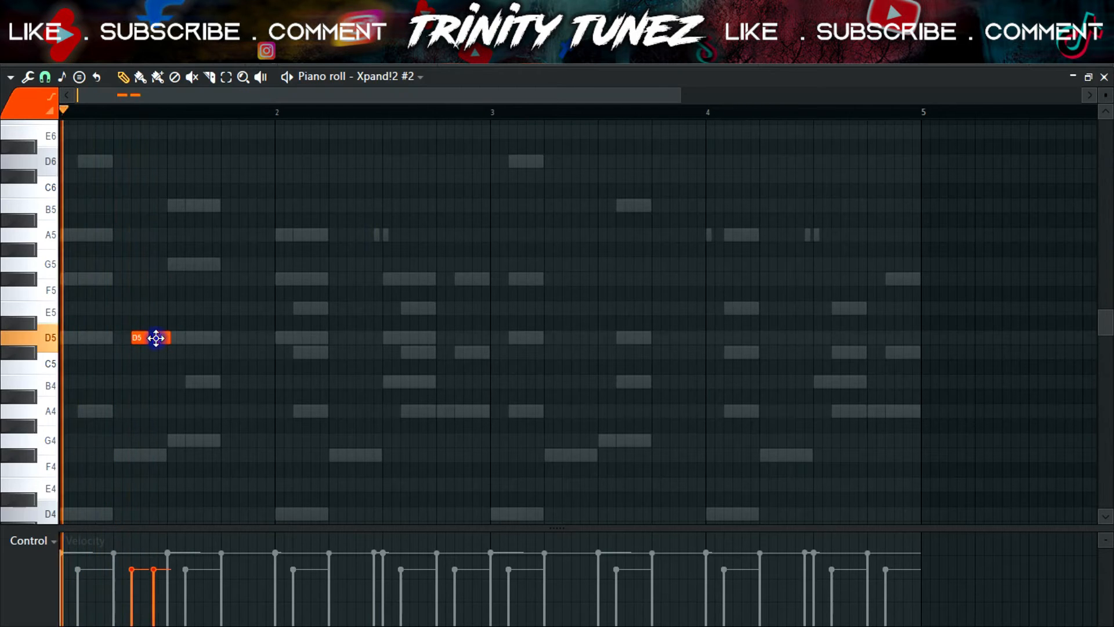
drag(159, 338, 155, 340)
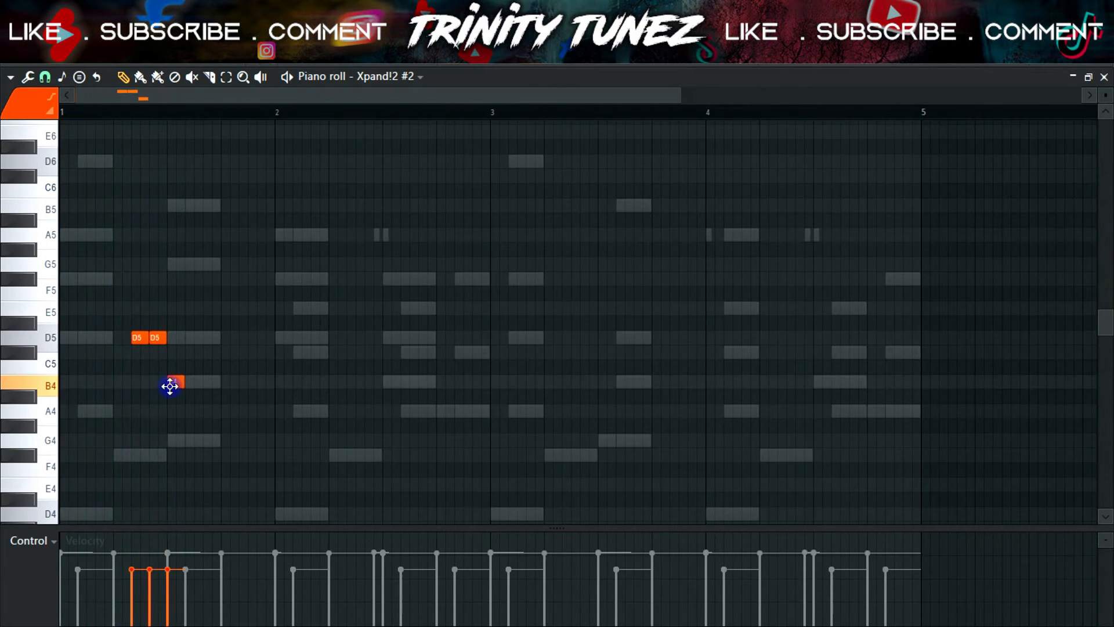
- Try A4 notes in the middle of bar 2 and settle on two consecutive E5 notes there
drag(680, 95, 479, 225)
click(500, 386)
drag(512, 385, 479, 390)
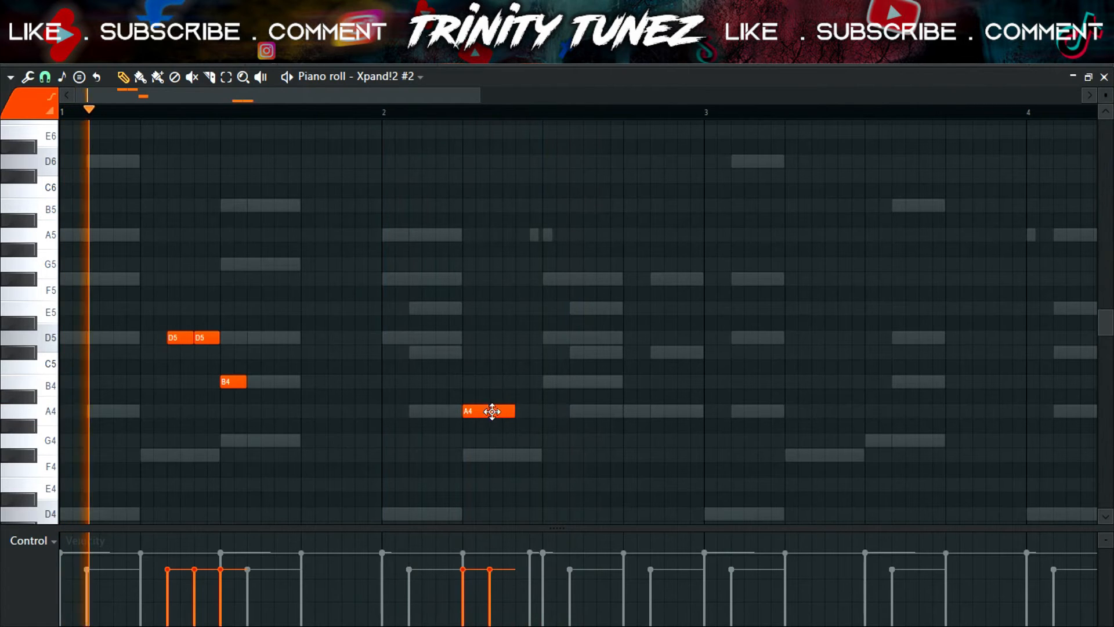
click(526, 411)
drag(487, 411, 480, 411)
click(477, 386)
right_click(478, 386)
right_click(469, 411)
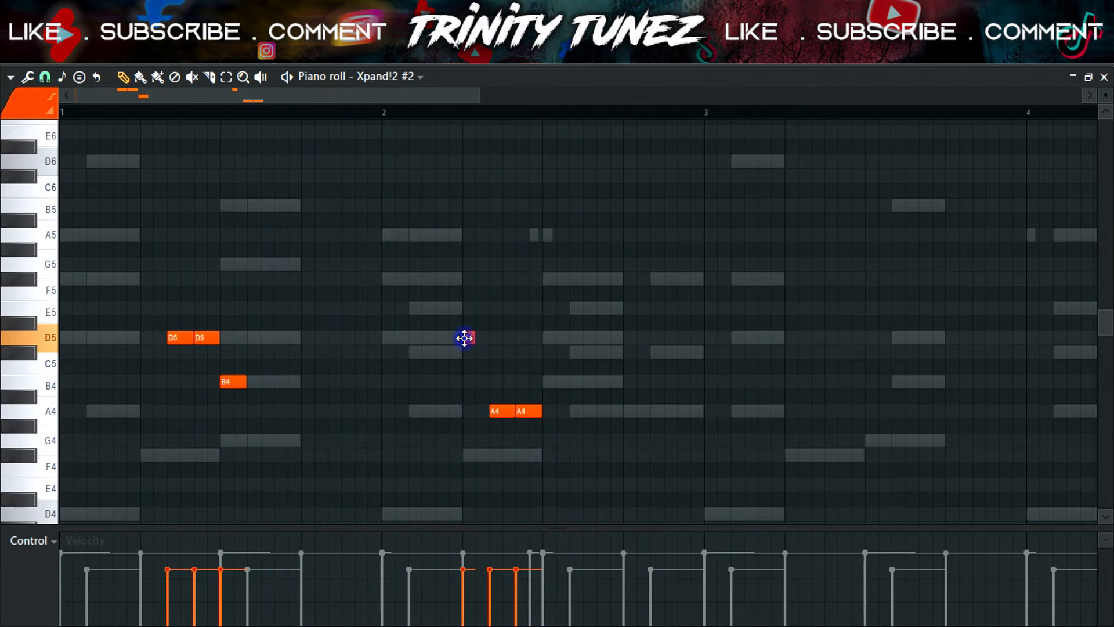
drag(464, 336, 505, 308)
click(508, 336)
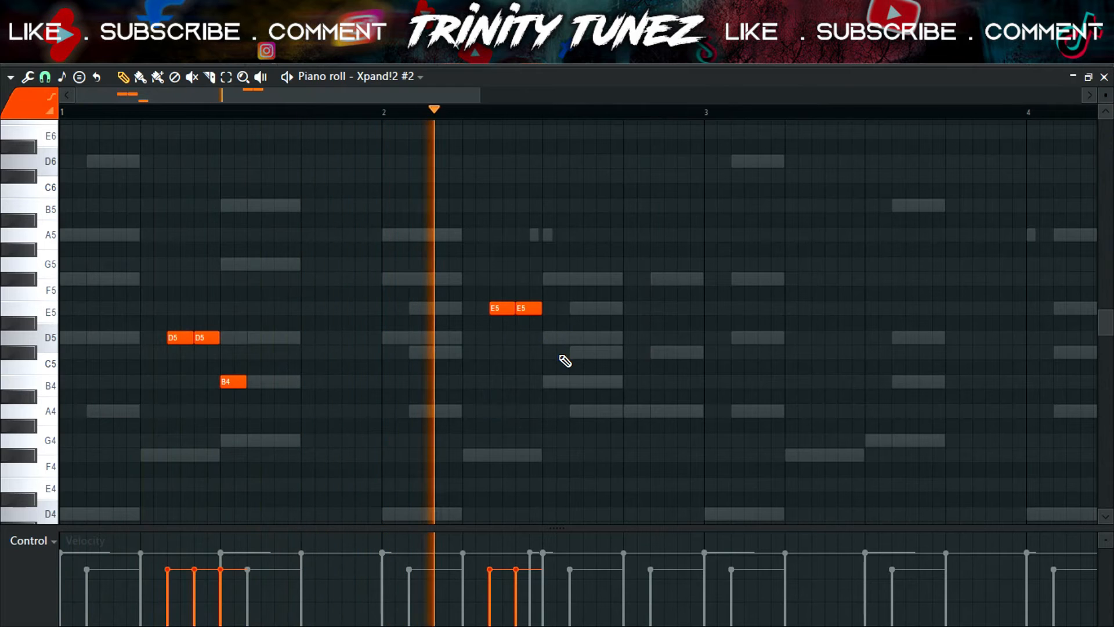
- Add a third note directly after the E5 pair in bar 2, trying D5 and settling on E5
click(546, 337)
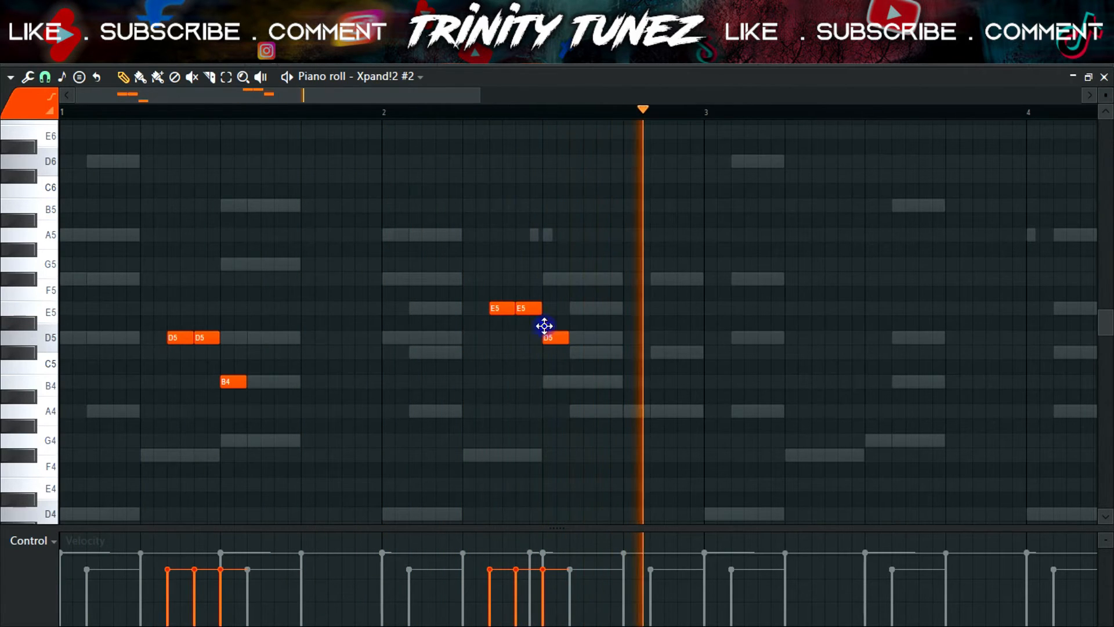
key(space)
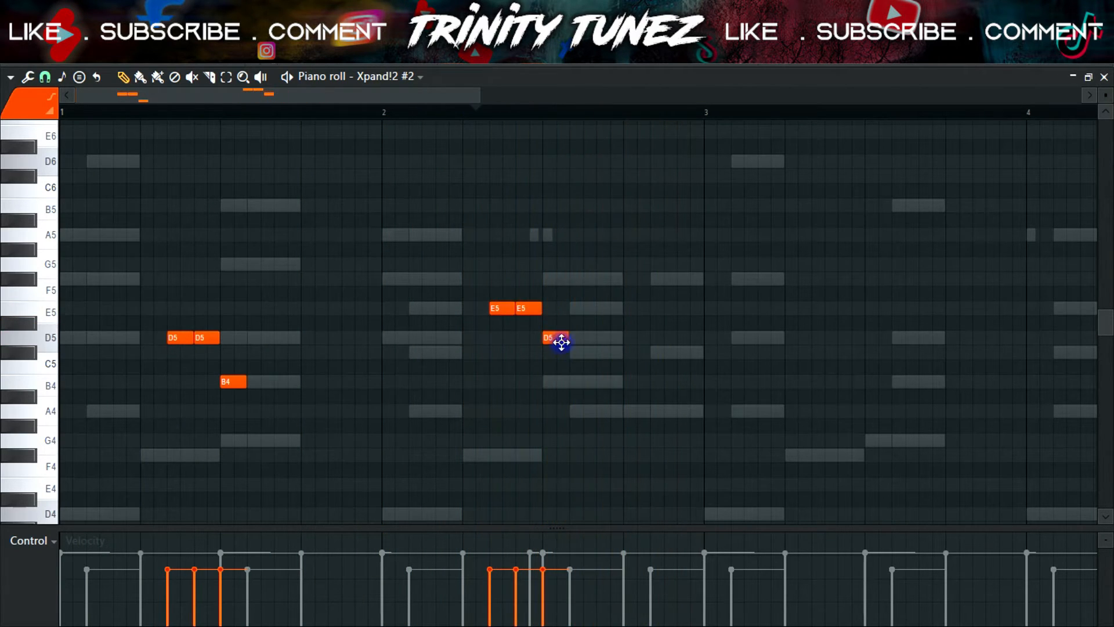
key(space)
drag(558, 367, 558, 382)
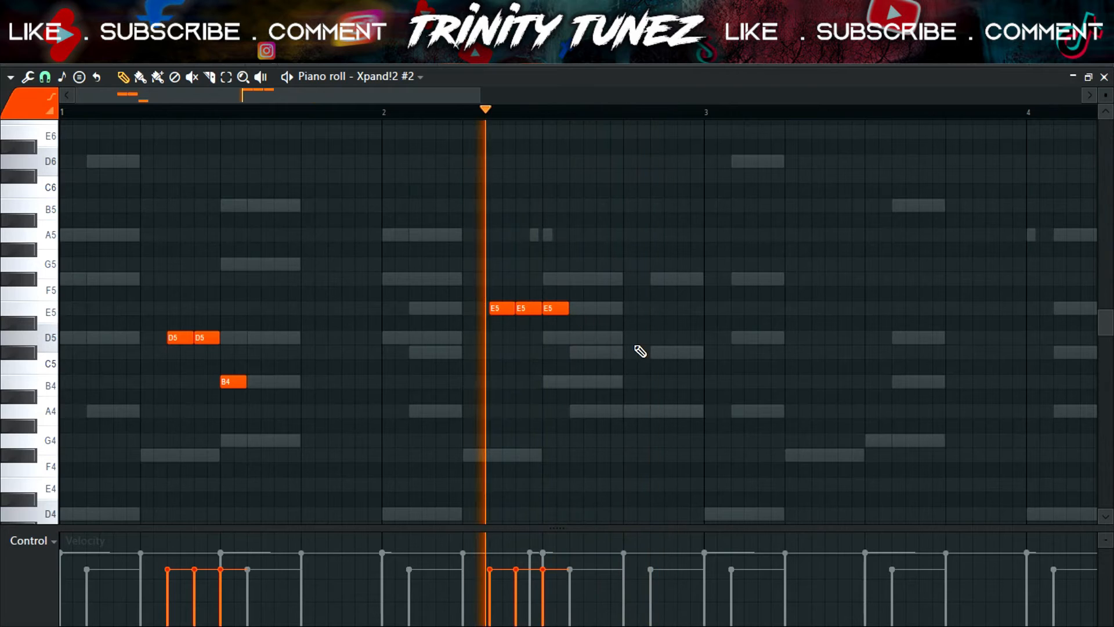
- Fill the end of bar 2 with a short B4, a D5, an A4 and a B4 overlapping the A4
click(628, 339)
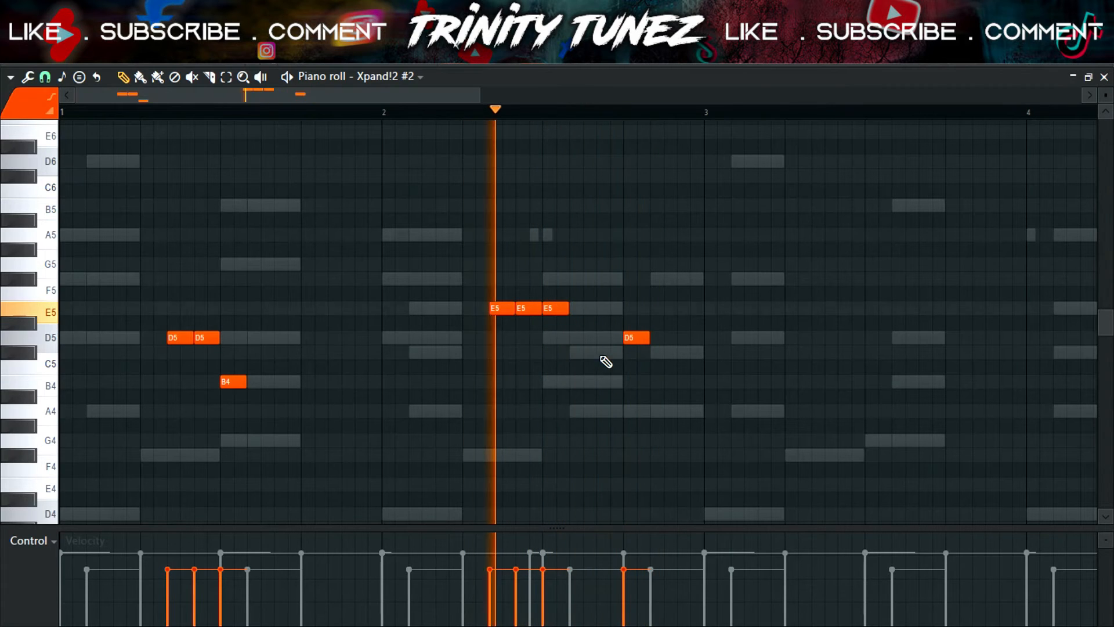
drag(600, 361, 621, 382)
key(space)
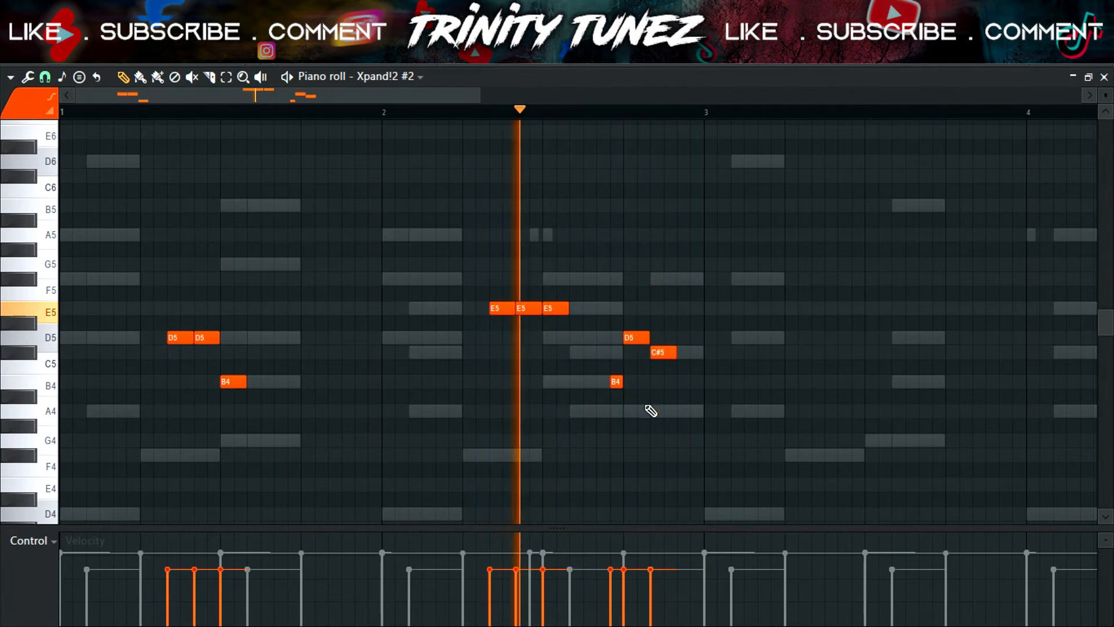
mouse_move(664, 352)
mouse_down()
mouse_move(675, 412)
mouse_move(658, 413)
mouse_move(669, 409)
mouse_up()
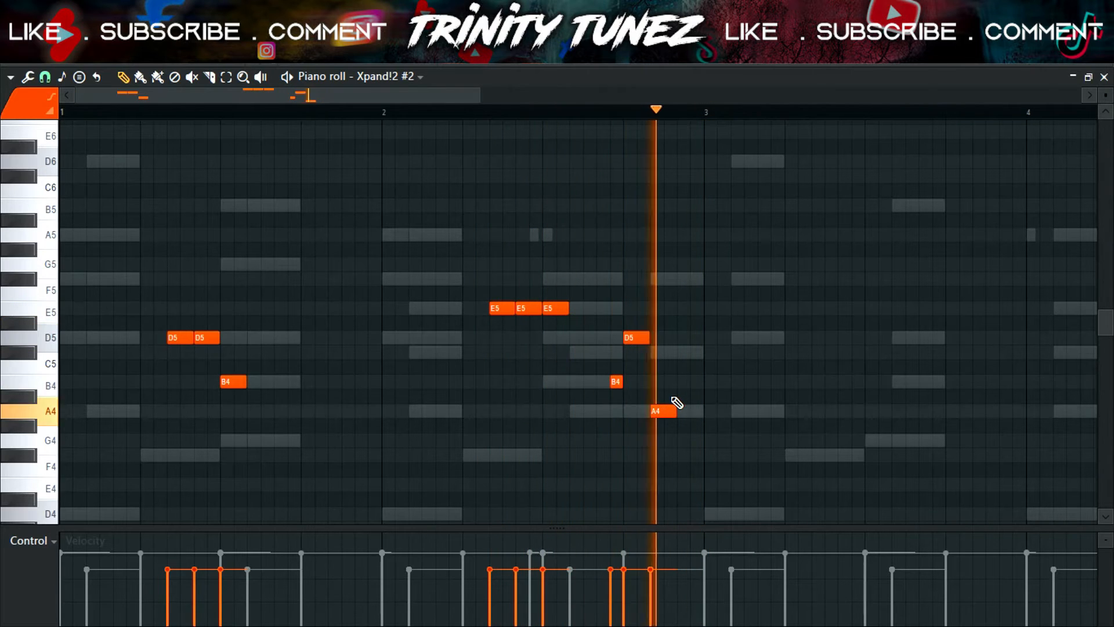
click(659, 381)
key(space)
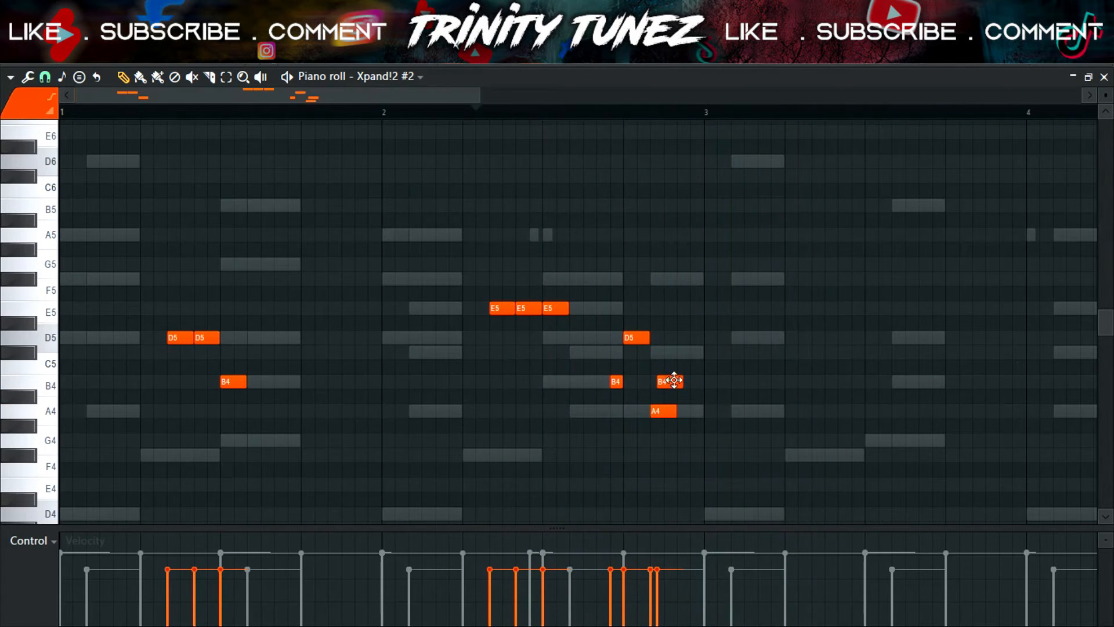
- Add an F#5 above the first D5 in bar 1 and a high F#6, G6, F#6, E6 run in the bar's last beat
mouse_move(195, 319)
mouse_down()
mouse_move(174, 274)
mouse_move(194, 280)
mouse_move(183, 281)
mouse_up()
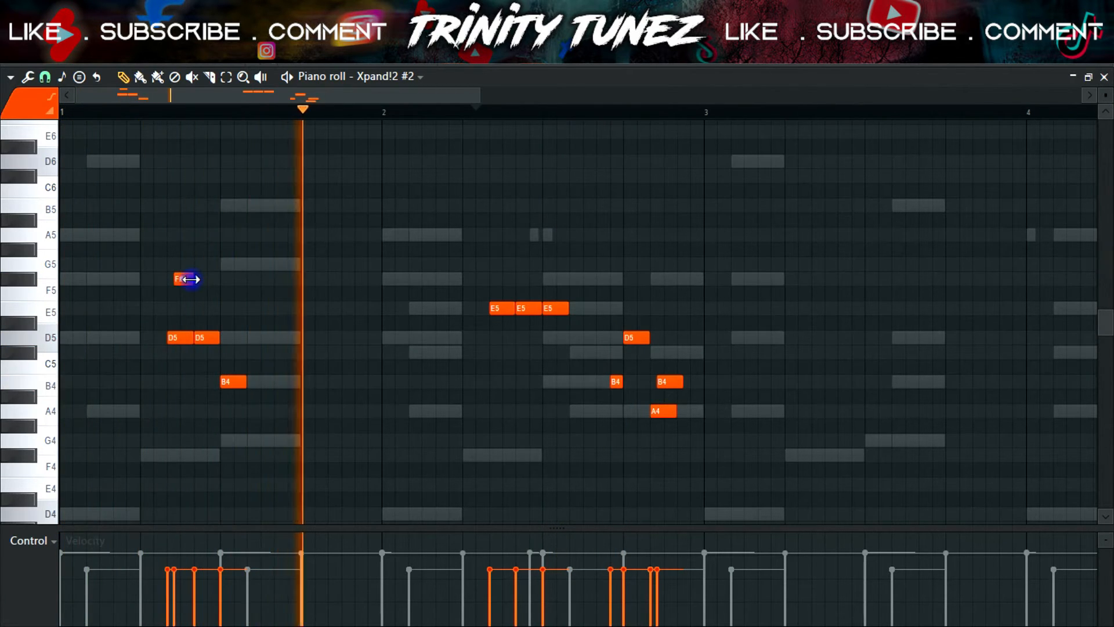
scroll(318, 196, up, 3)
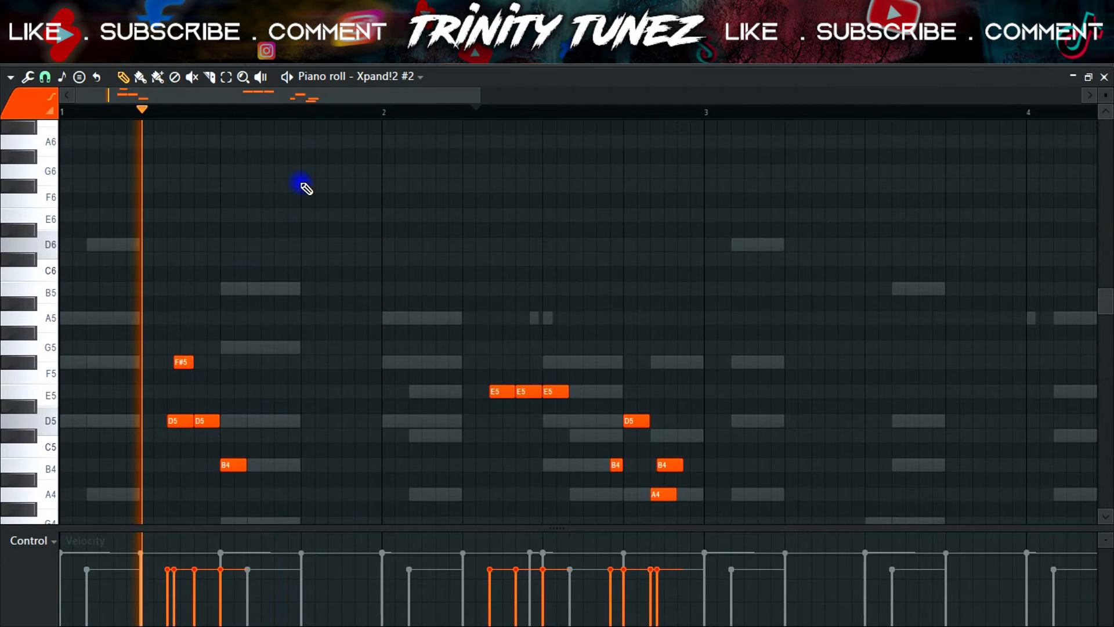
click(313, 186)
mouse_move(318, 172)
mouse_down()
mouse_move(333, 173)
mouse_move(314, 196)
mouse_up()
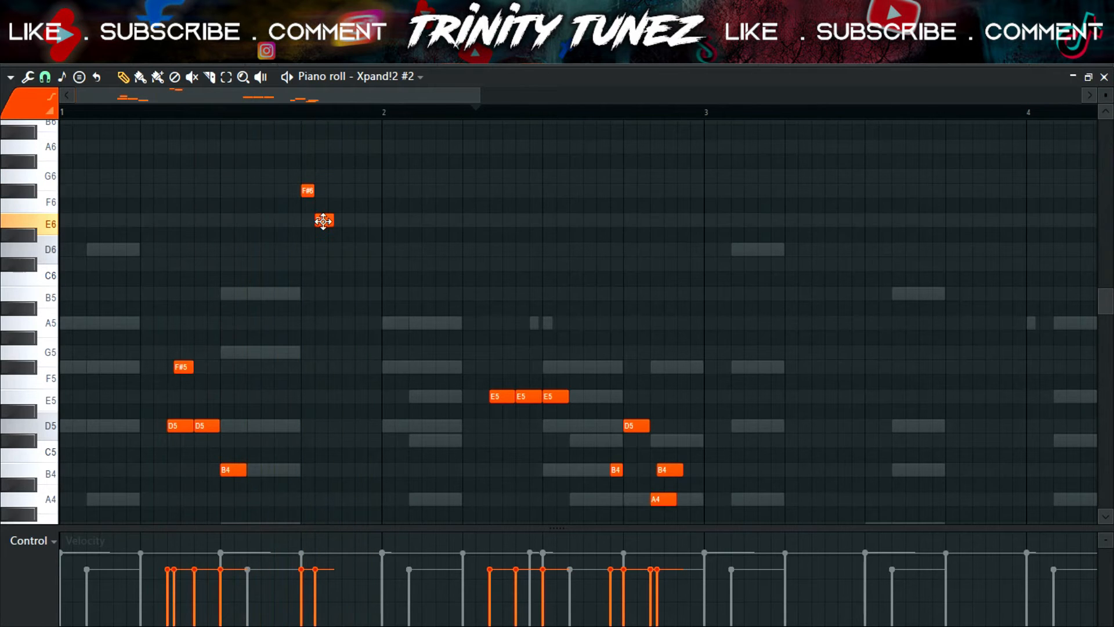
key(space)
drag(326, 218, 322, 176)
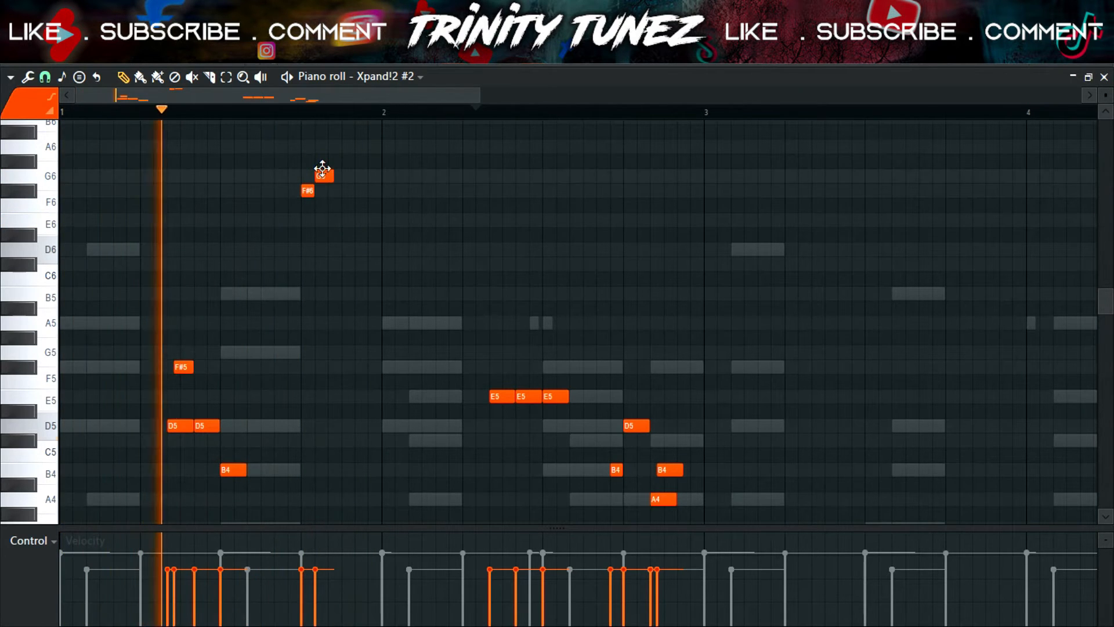
click(350, 192)
click(357, 220)
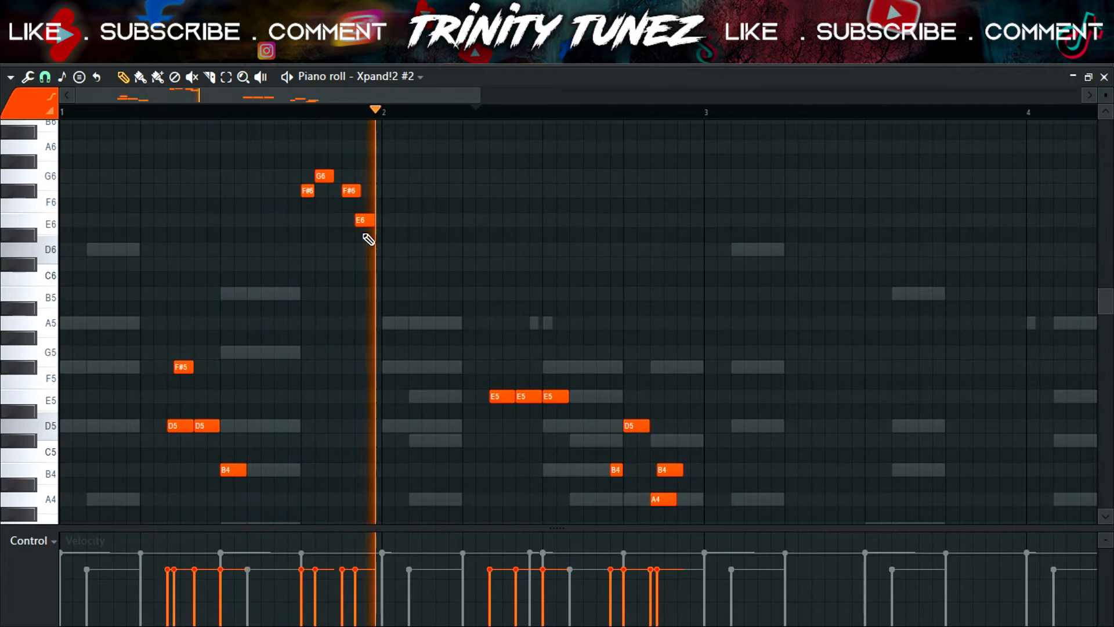
- Close the high run with a single C#6 at the start of bar 2, removing the trial D6 and C6 notes
drag(392, 265, 391, 250)
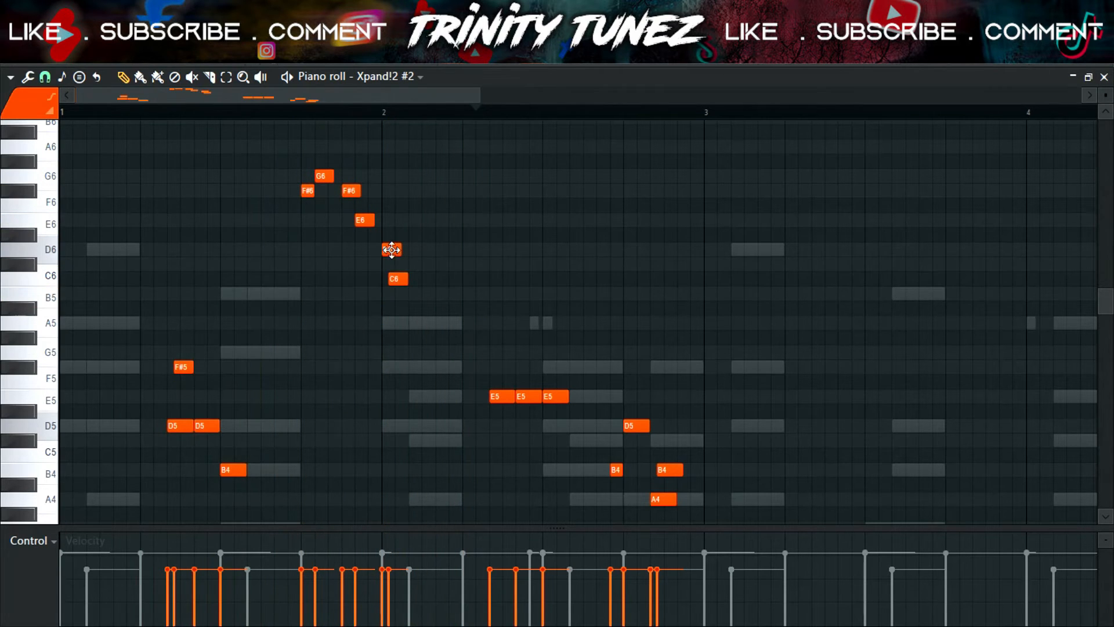
right_click(389, 248)
right_click(401, 278)
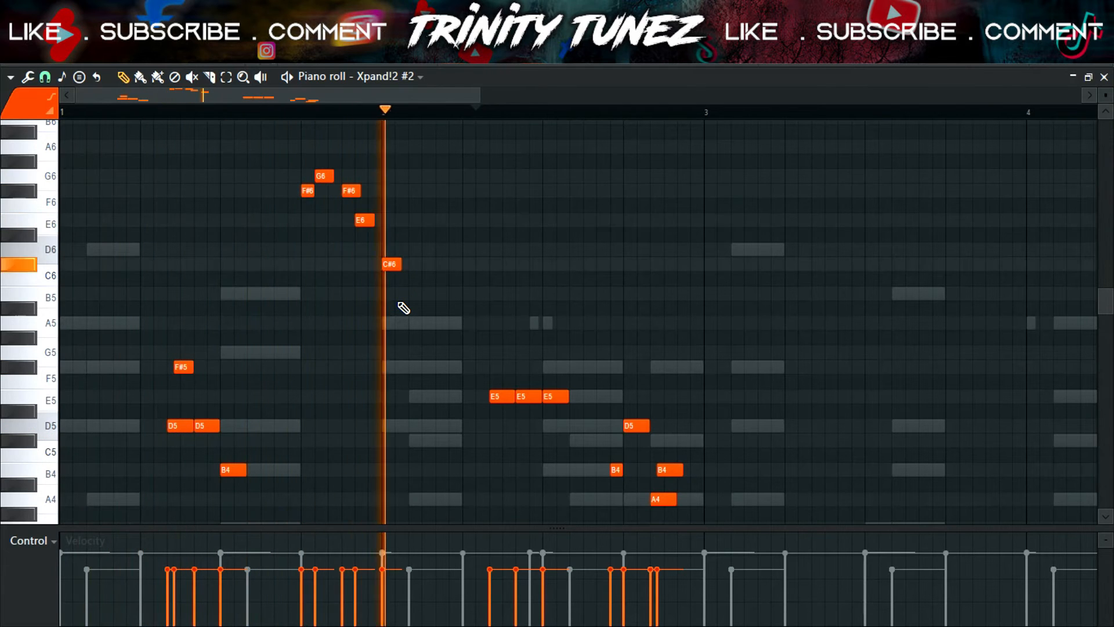
- Reposition the last note of bar 2 as a B4 starting right after the A4 and ending at bar 3
scroll(662, 419, down, 3)
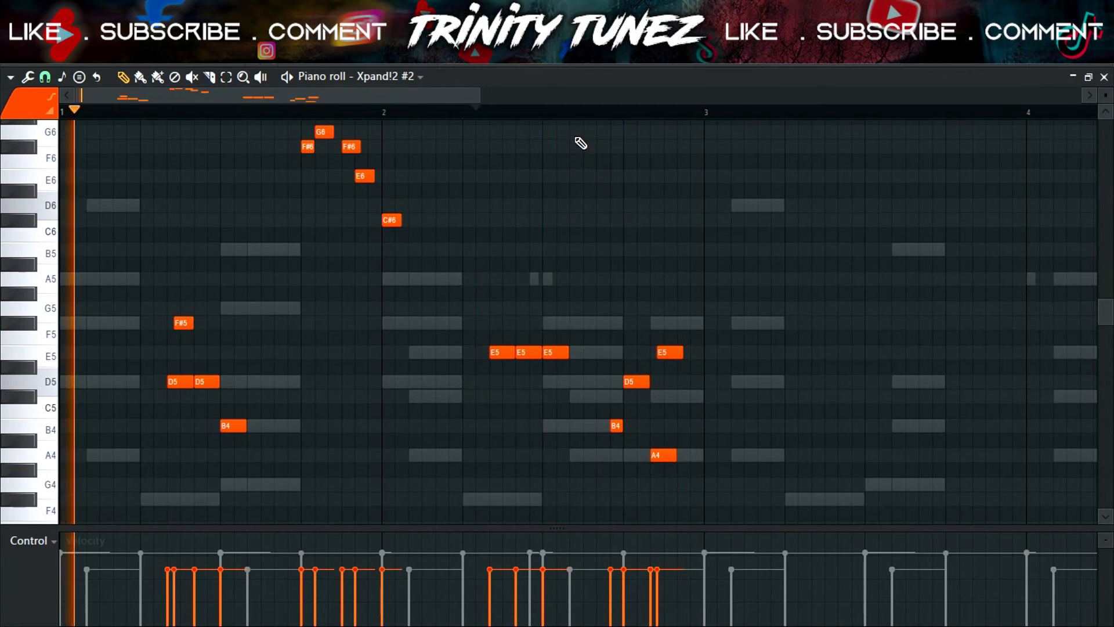
scroll(582, 134, up, 1)
click(587, 114)
drag(677, 360, 687, 433)
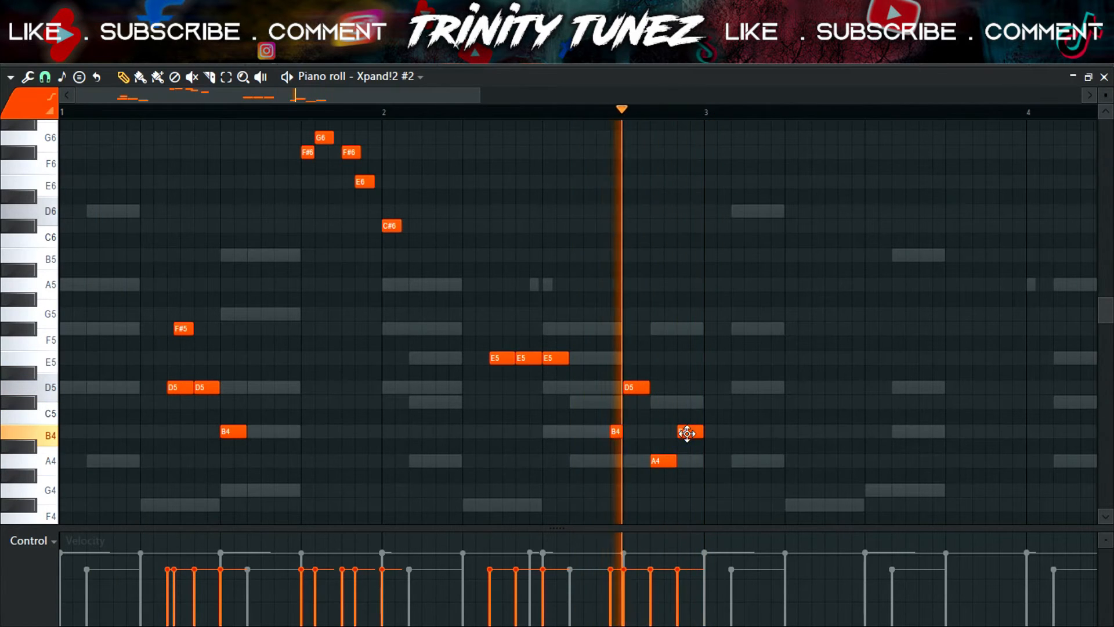
- Duplicate the whole two-bar melody into bars 3 and 4 and play it back
drag(711, 112, 589, 112)
key(ctrl+a)
key(ctrl+b)
key(ctrl+d)
key(space)
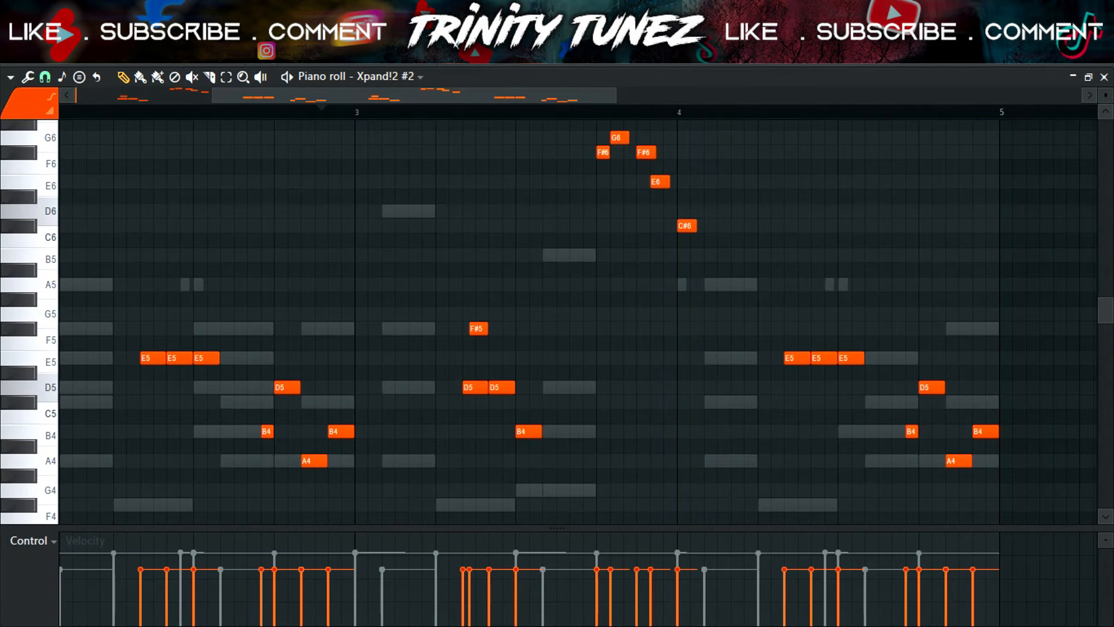
key(space)
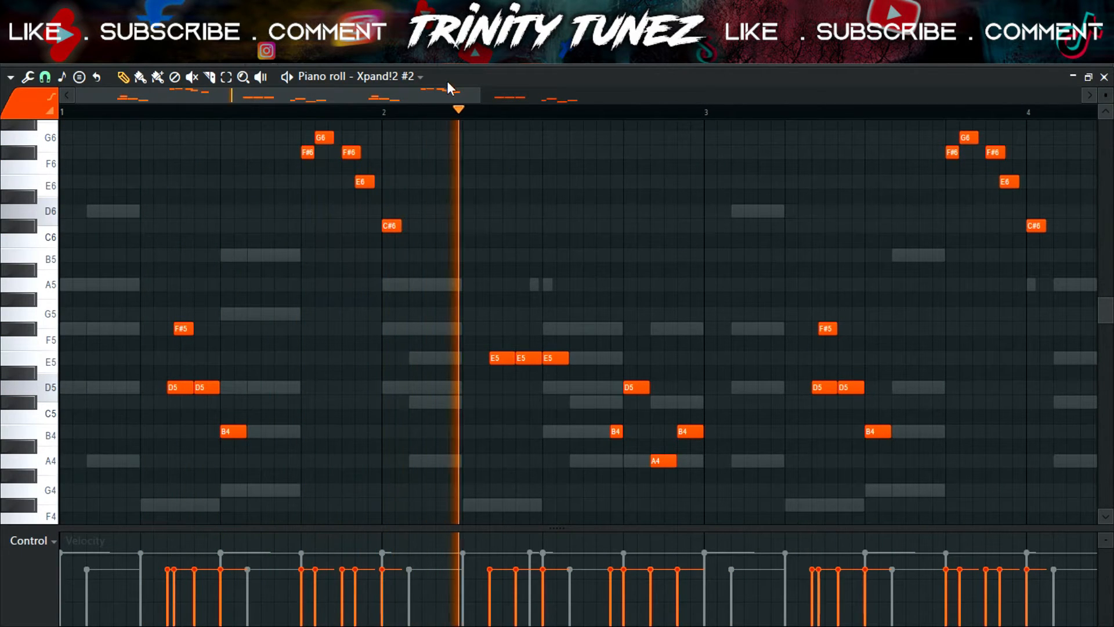
key(space)
key(space)
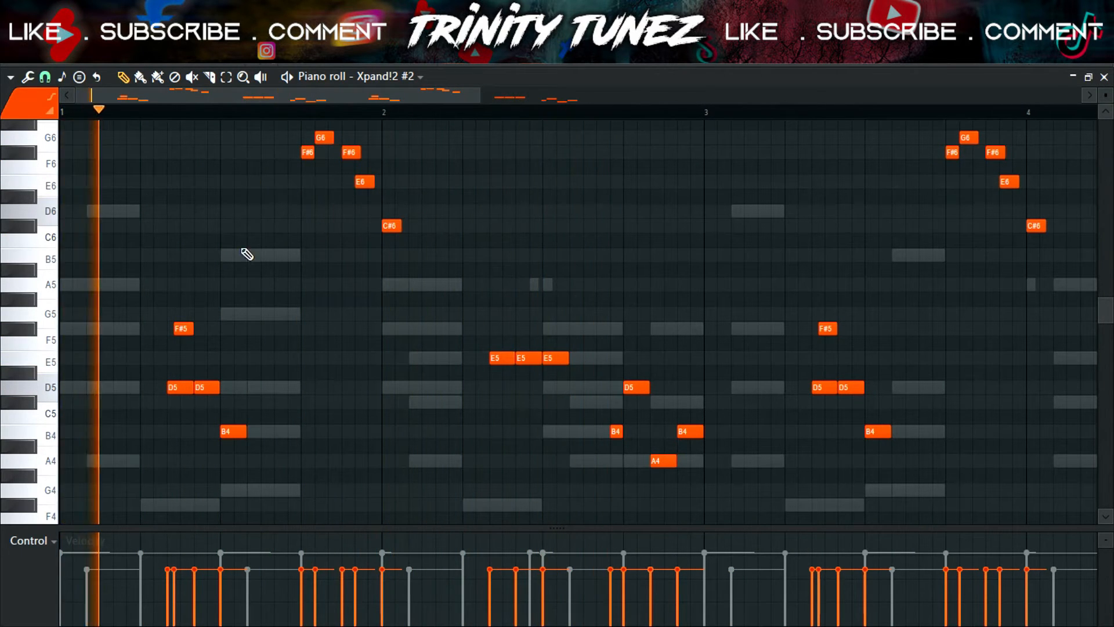
- Add B5 and G5 notes near the end of beat 3 in bar 1 while auditioning the melody
click(278, 254)
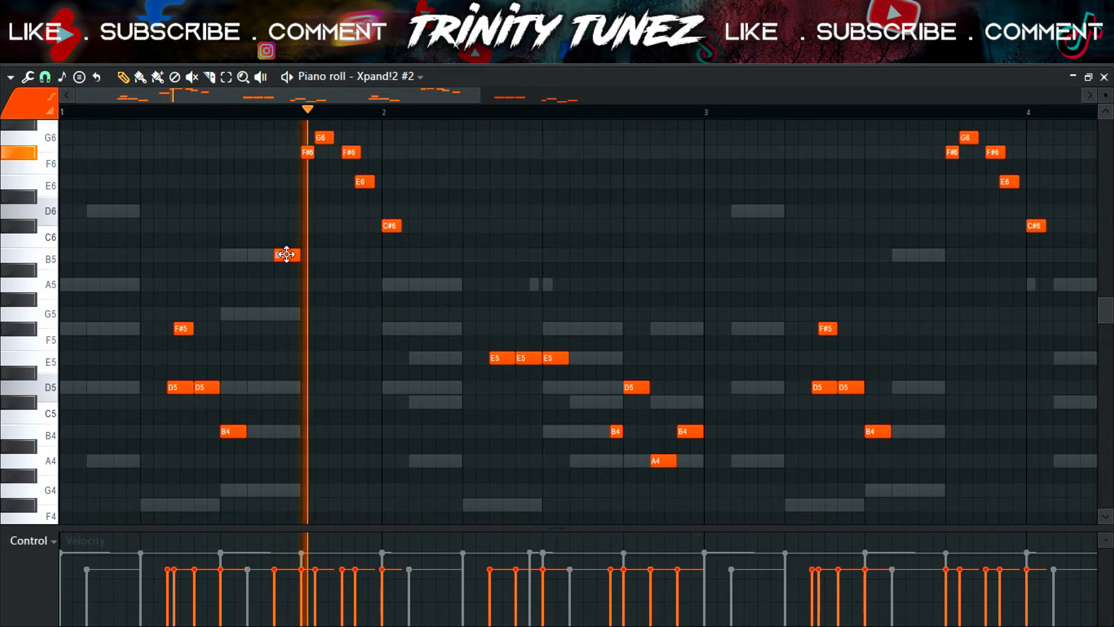
drag(289, 254, 298, 225)
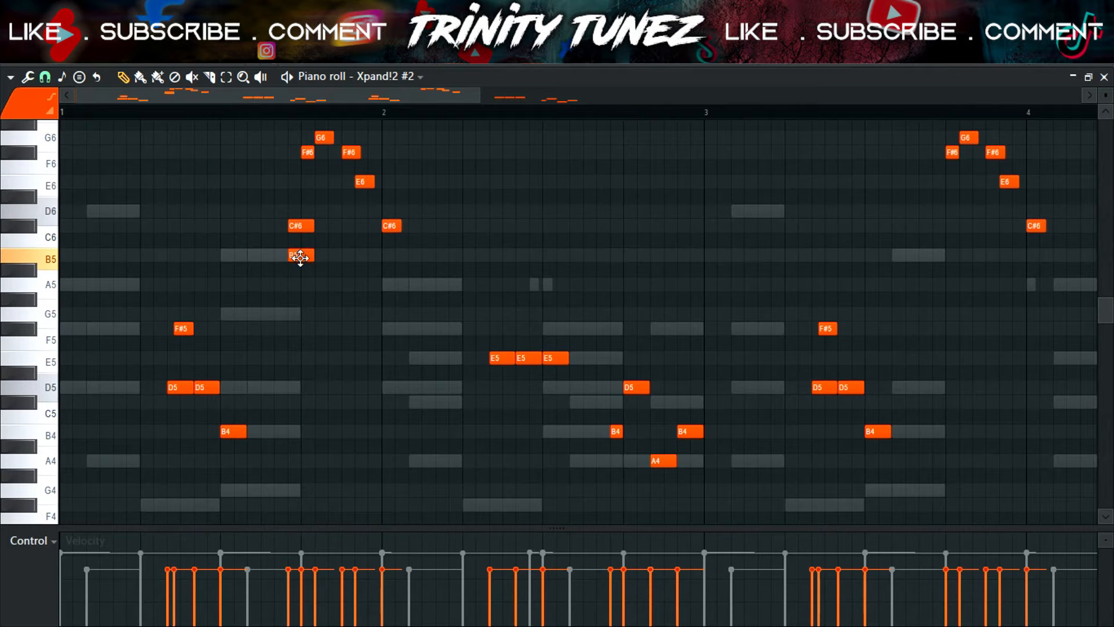
key(space)
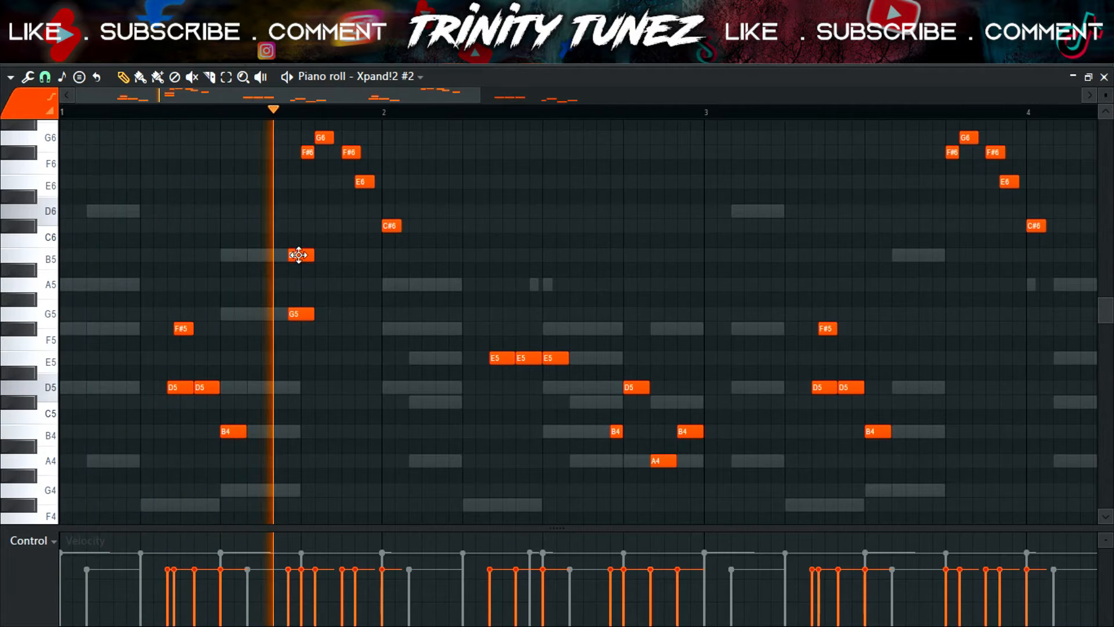
key(space)
drag(300, 256, 306, 256)
- Replace the high F#6, G6, F#6, E6 run in bar 1 with two short B5 and G5 chords
right_click(308, 152)
right_click(325, 137)
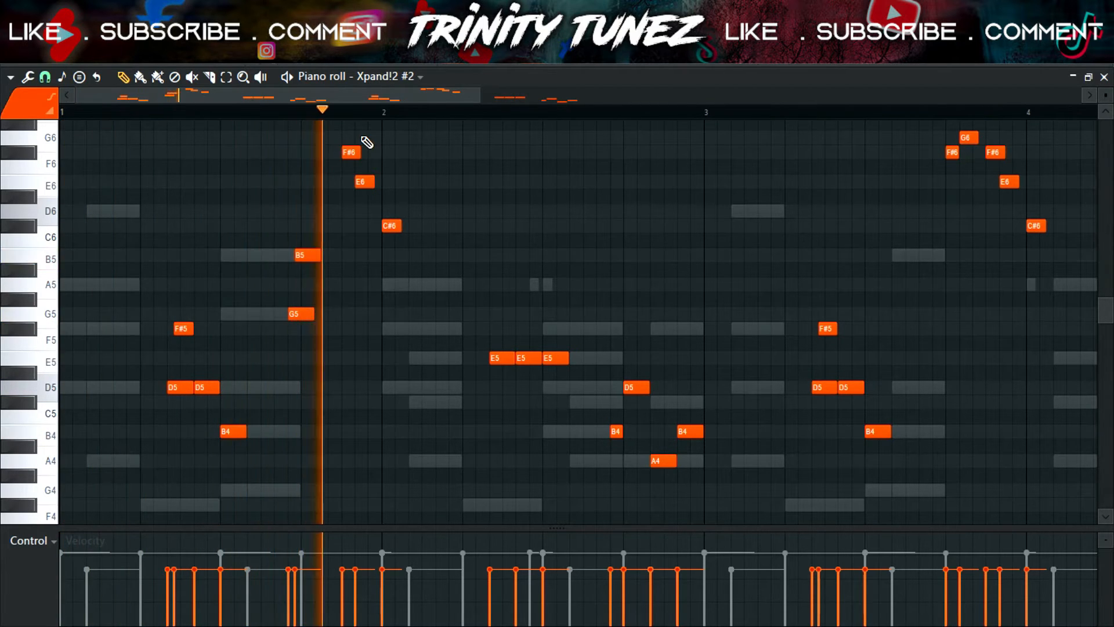
drag(303, 255, 335, 316)
right_click(351, 153)
right_click(365, 181)
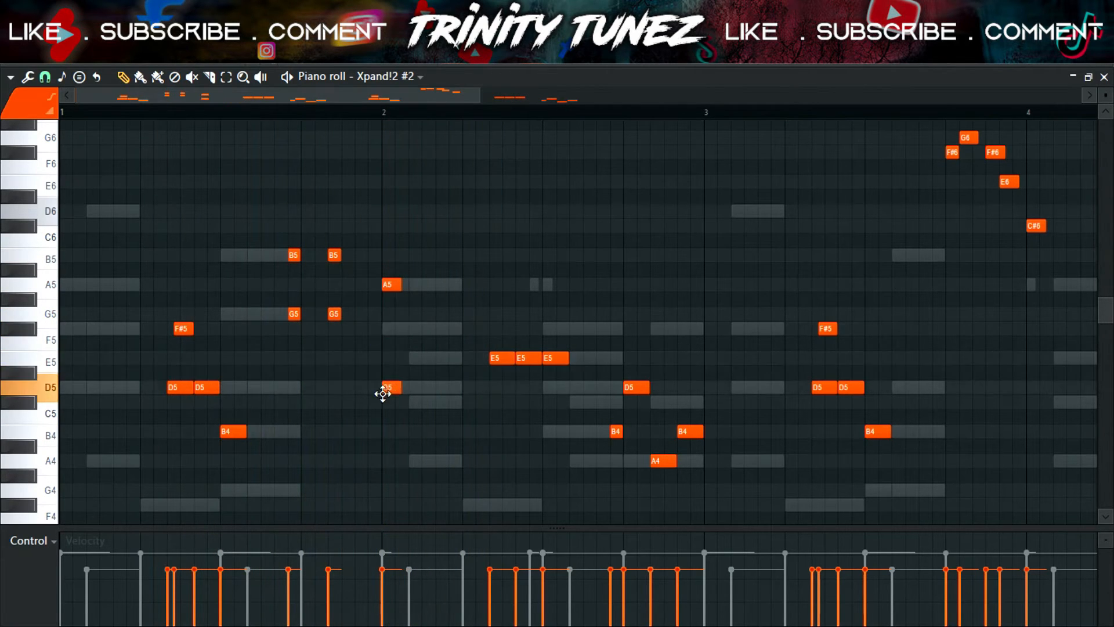
- Replace the A5 and D5 chord at the start of bar 2 with a single short E5 note, auditioning other pitches
key(space)
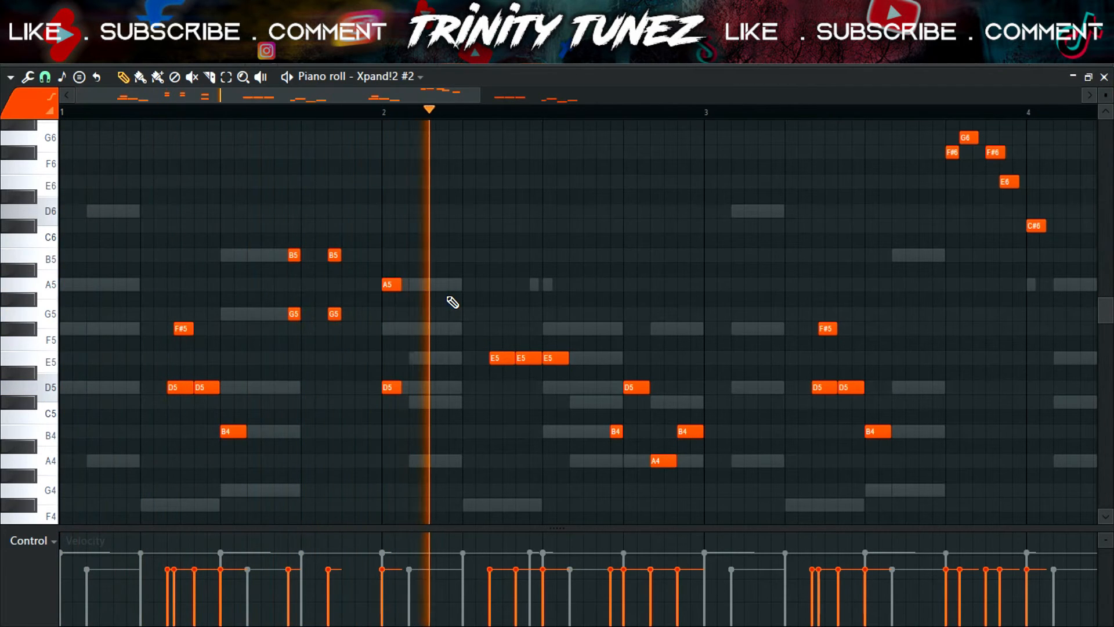
right_click(391, 274)
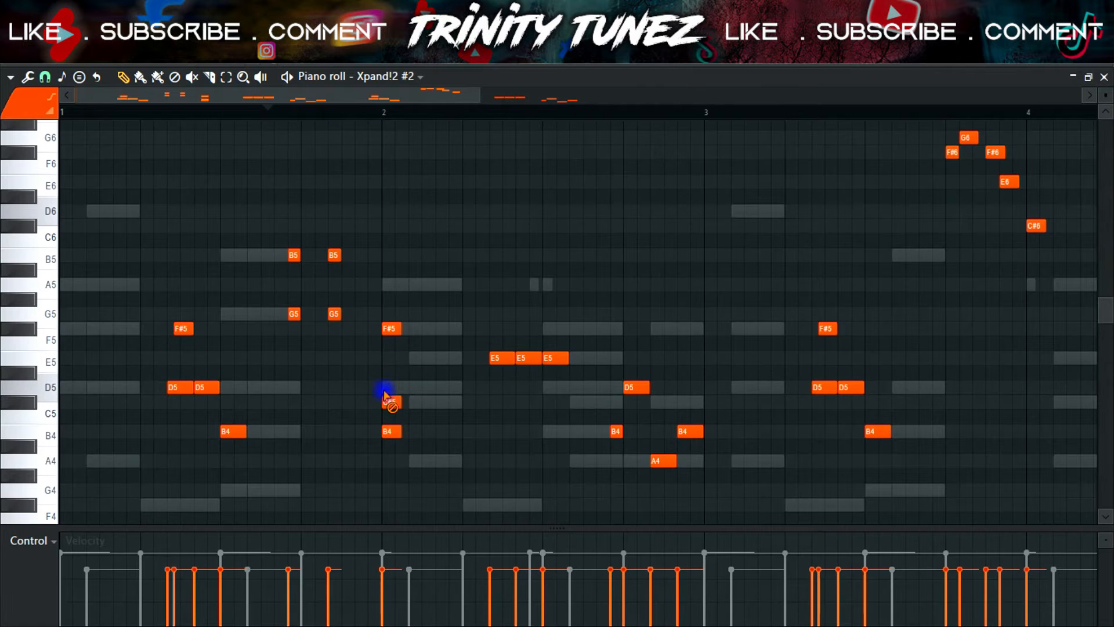
drag(385, 335, 386, 359)
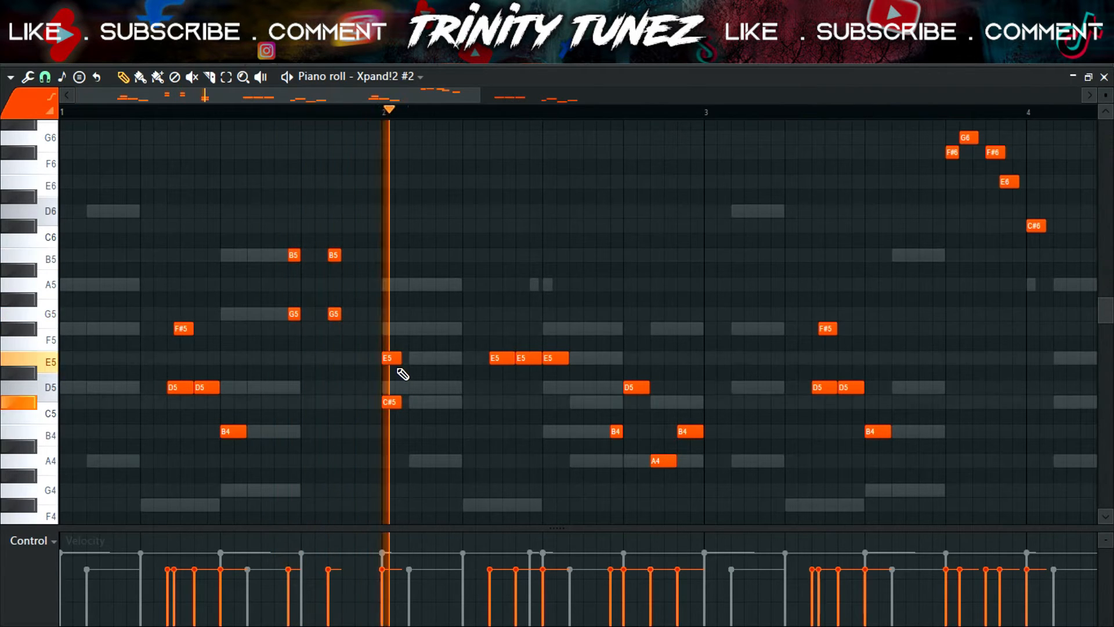
click(388, 316)
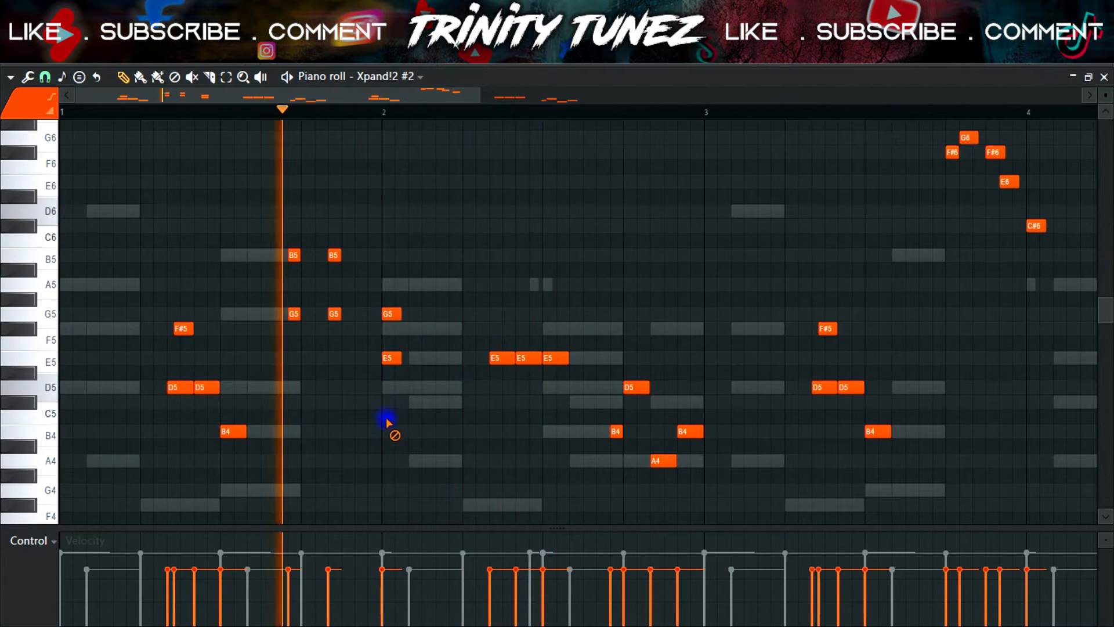
drag(390, 316, 390, 335)
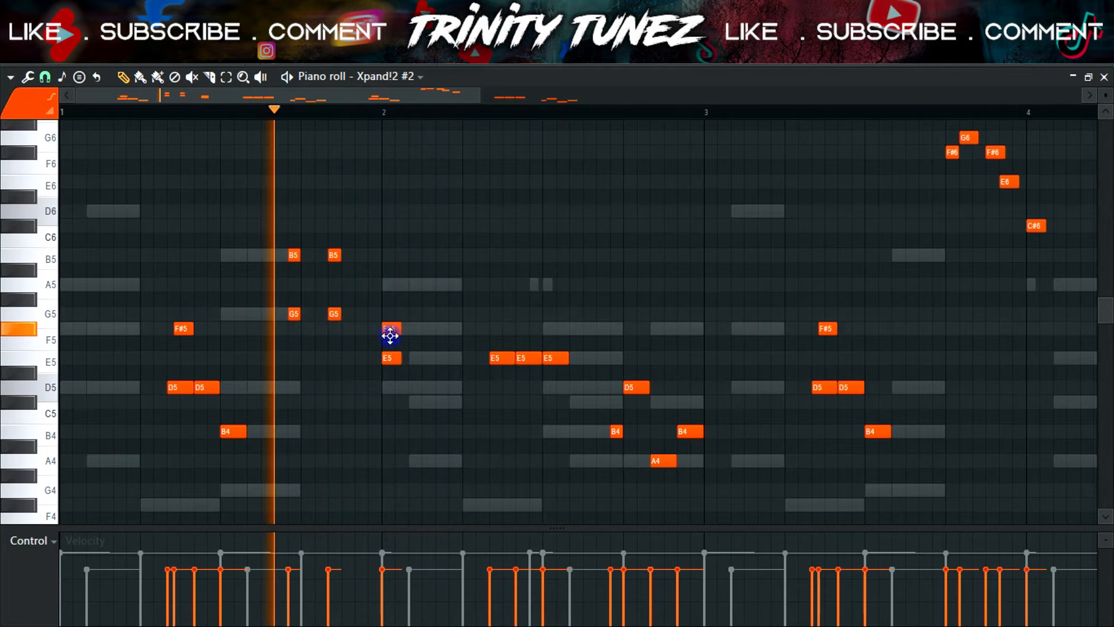
right_click(392, 331)
key(space)
key(space)
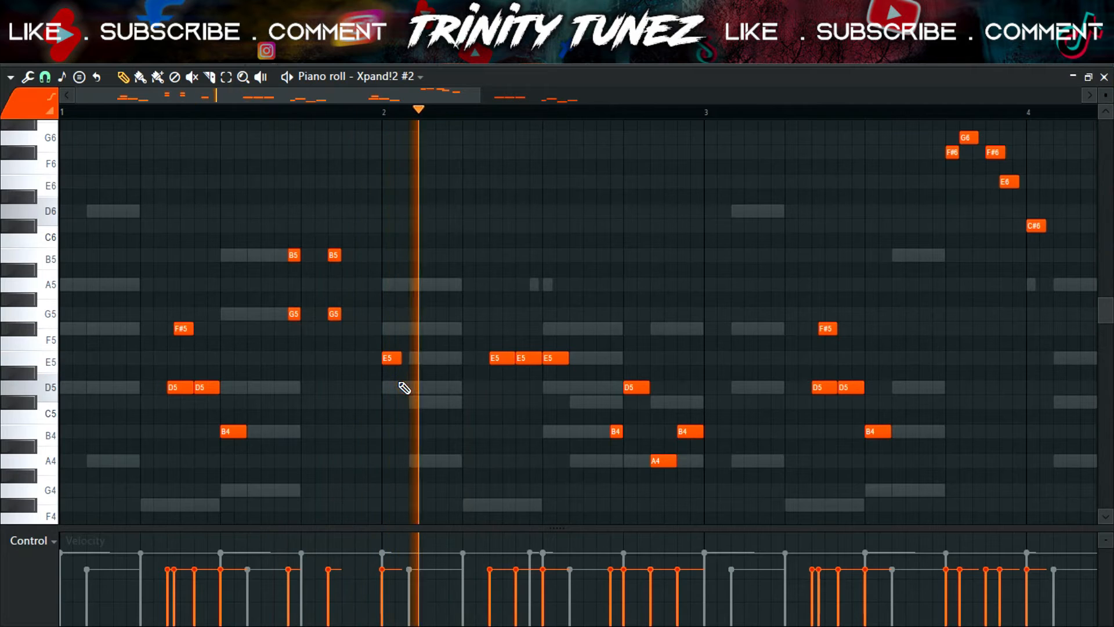
- Add two short A5 notes above the run of E5 notes in bar 2
click(498, 330)
drag(498, 331, 505, 282)
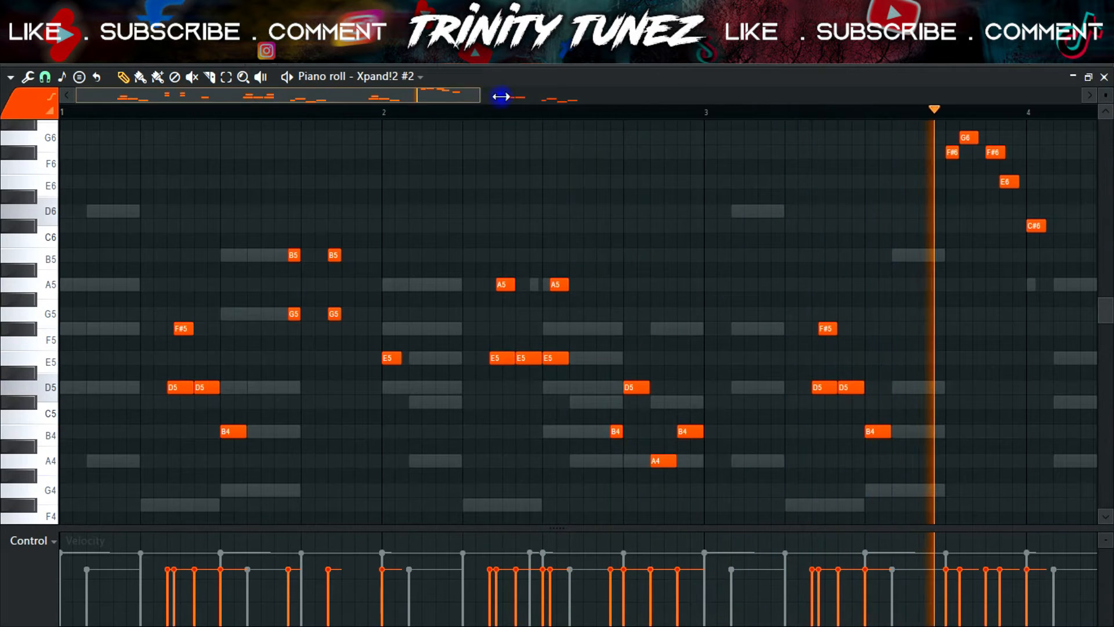
scroll(473, 95, down, 2)
click(1089, 76)
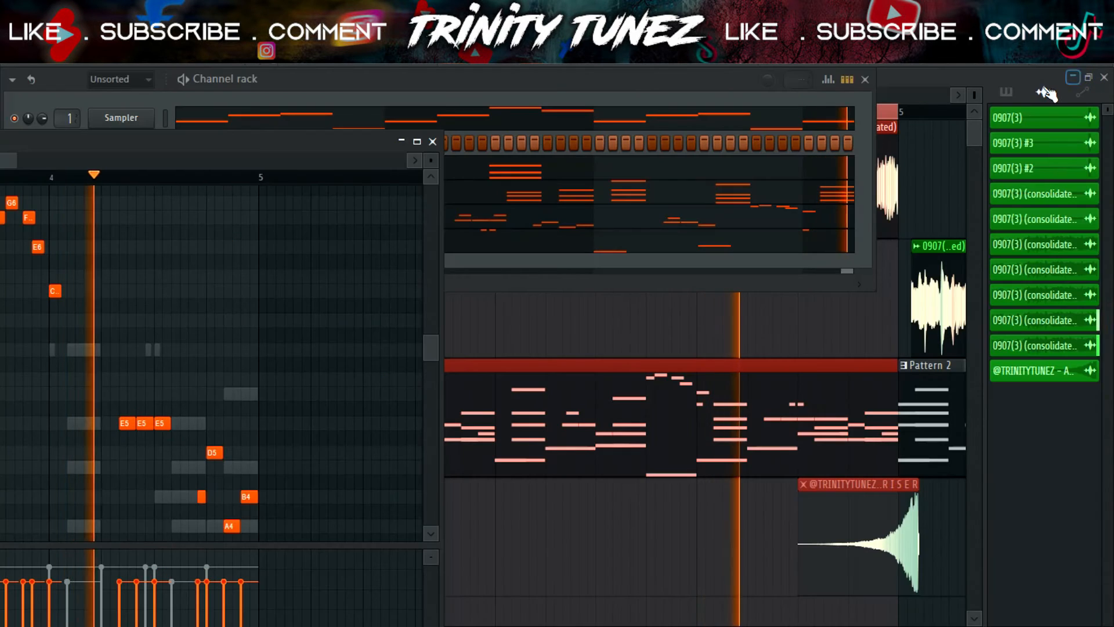
click(866, 80)
click(826, 65)
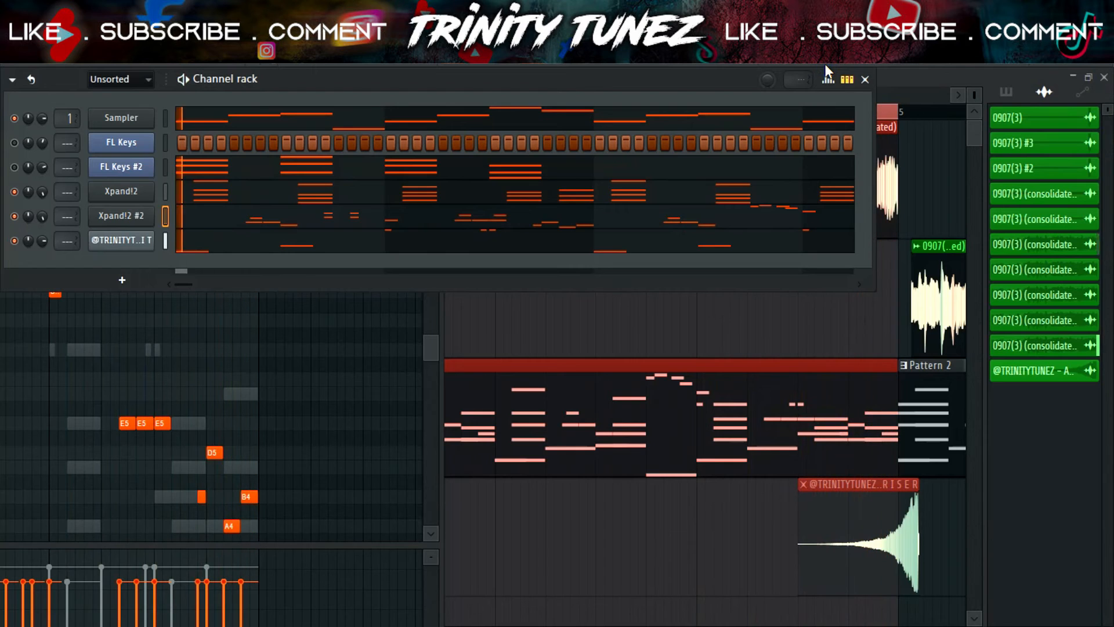
key(alt+F8)
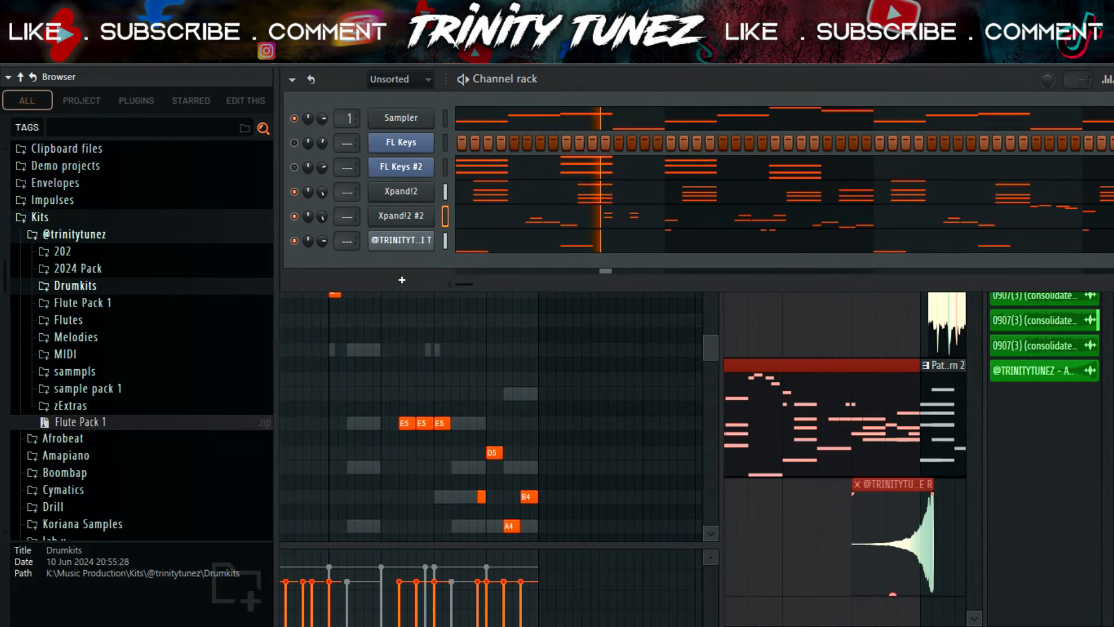
click(81, 268)
click(96, 270)
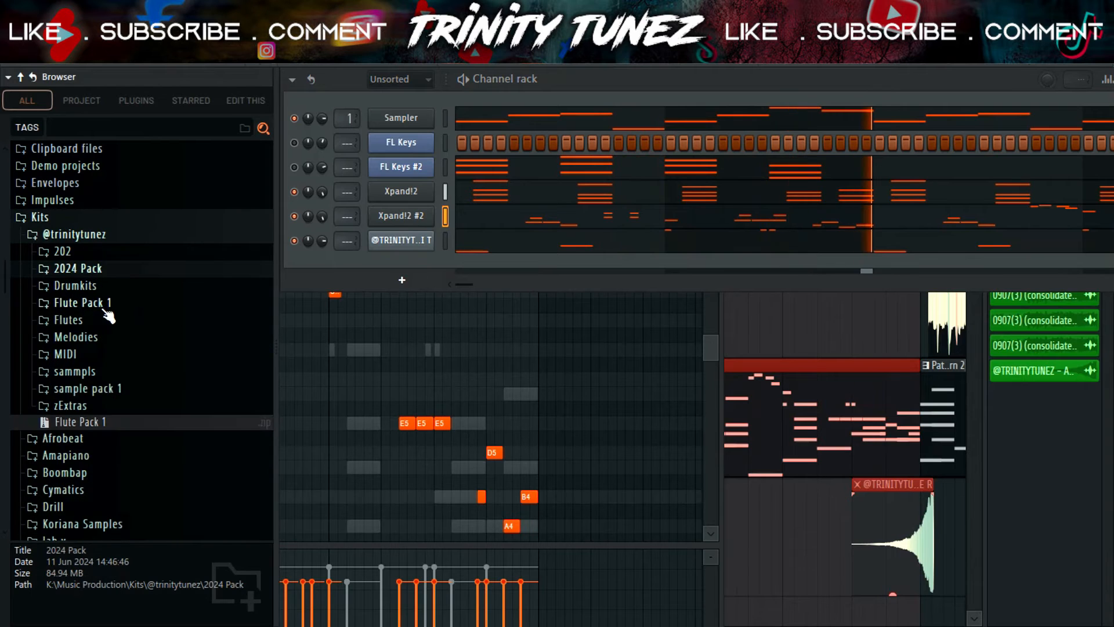
click(81, 285)
click(112, 306)
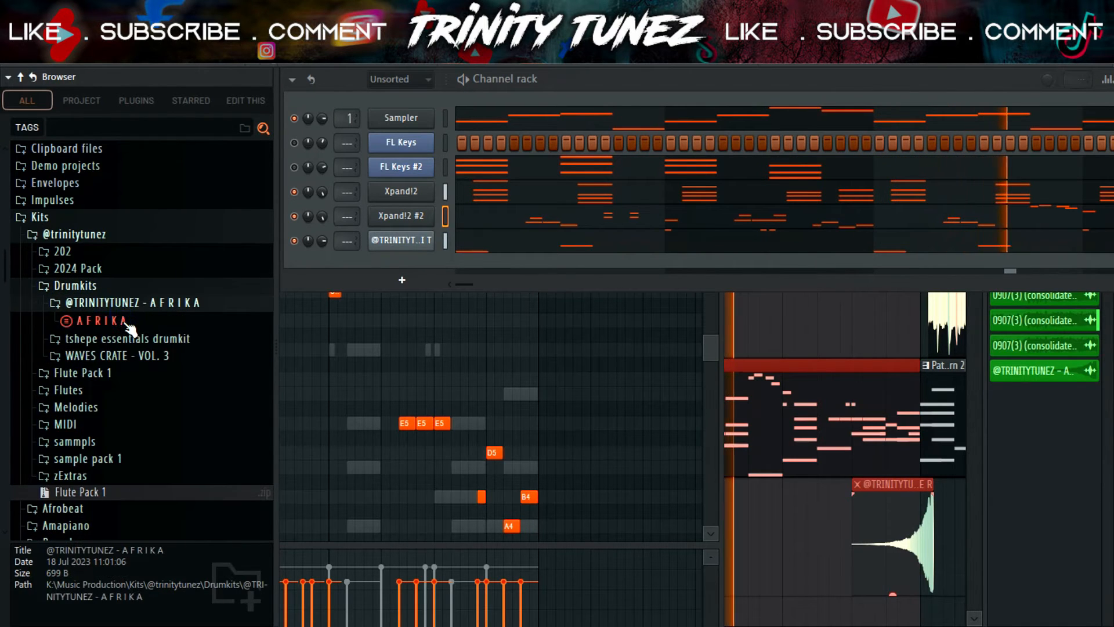
click(116, 320)
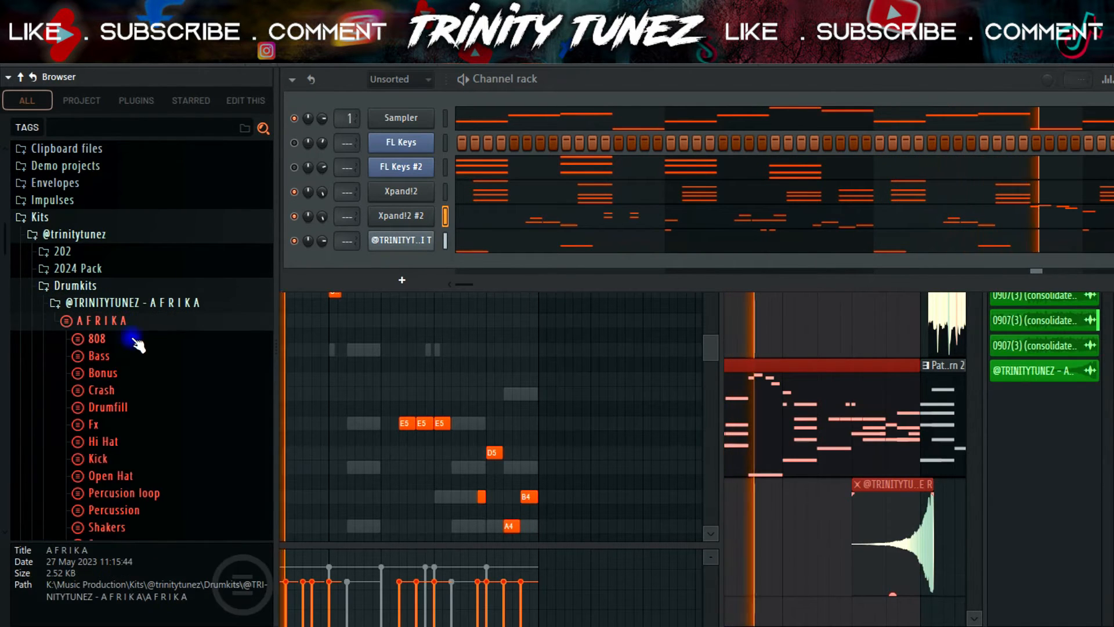
- Audition the AFRIKA kicks and load the KHELEKE kick into a new sampler channel
click(104, 459)
click(213, 386)
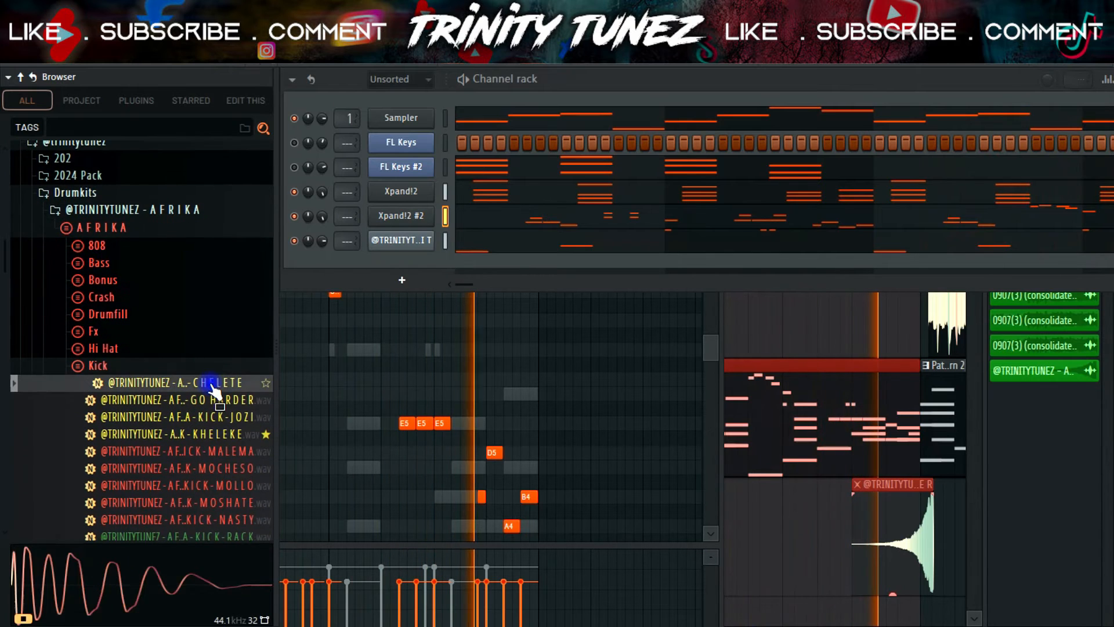
right_click(219, 434)
click(292, 283)
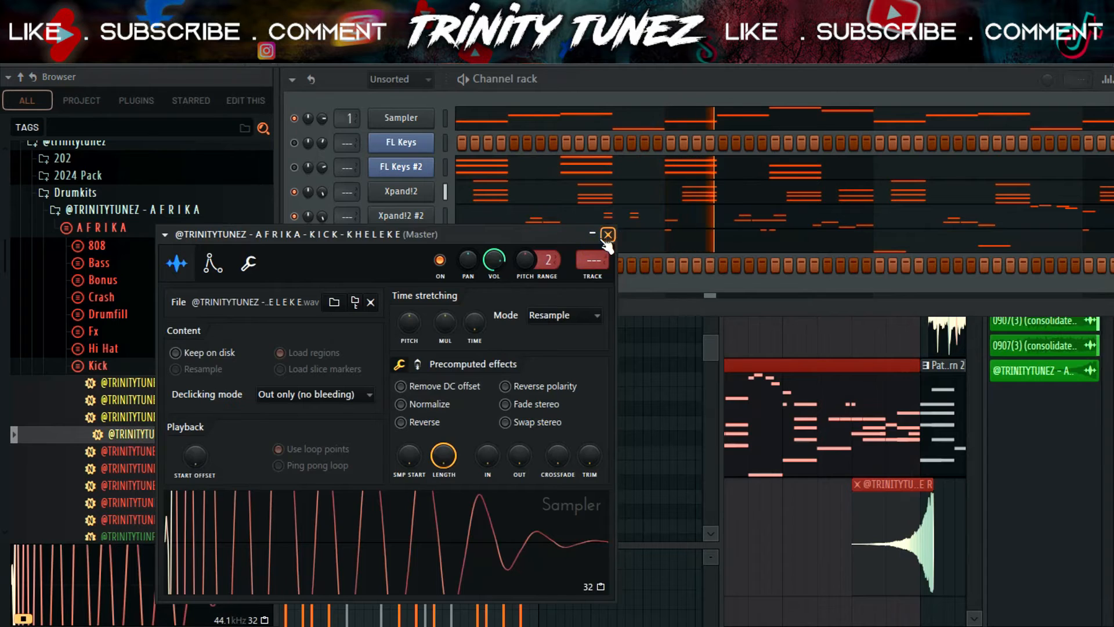
click(607, 235)
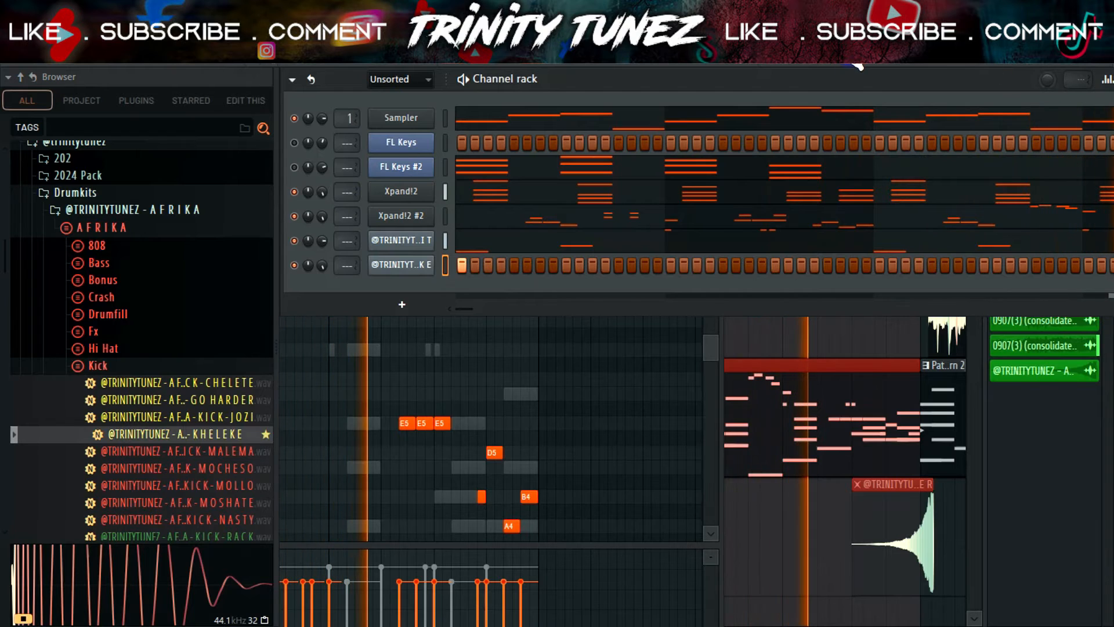
- Insert the Fruity soft clipper effect on the Master mixer track
key(F9)
click(958, 210)
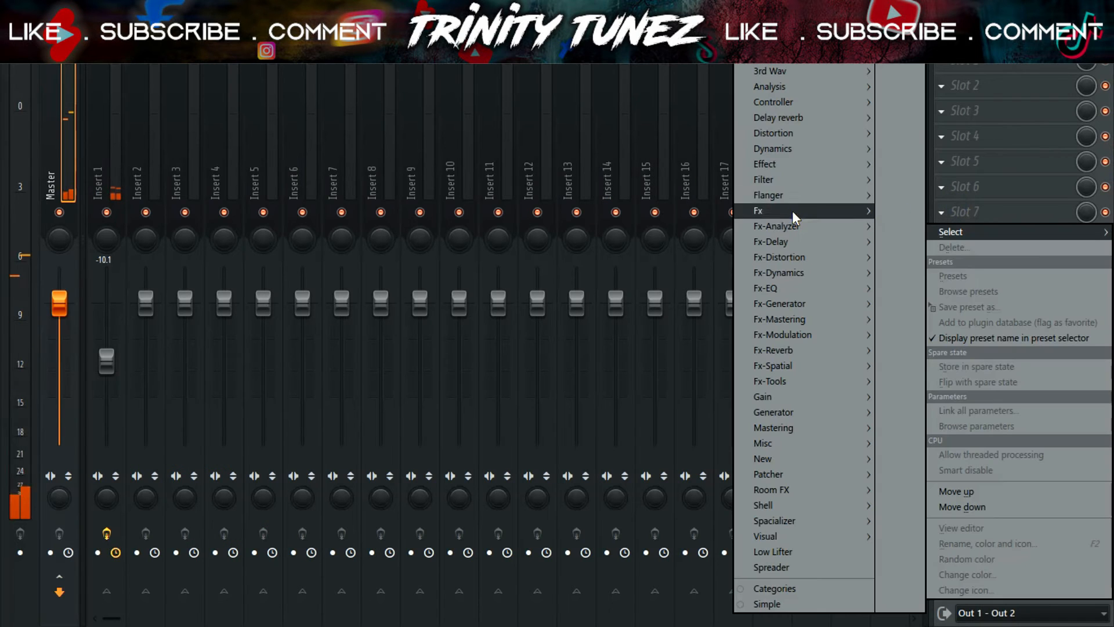
mouse_move(796, 149)
click(668, 183)
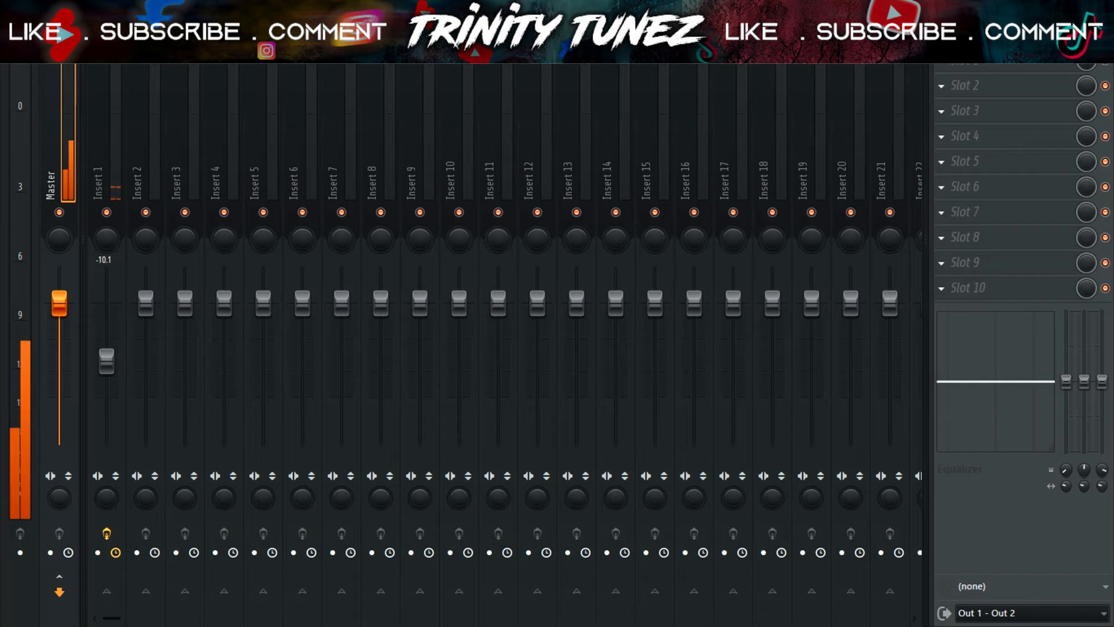
key(F9)
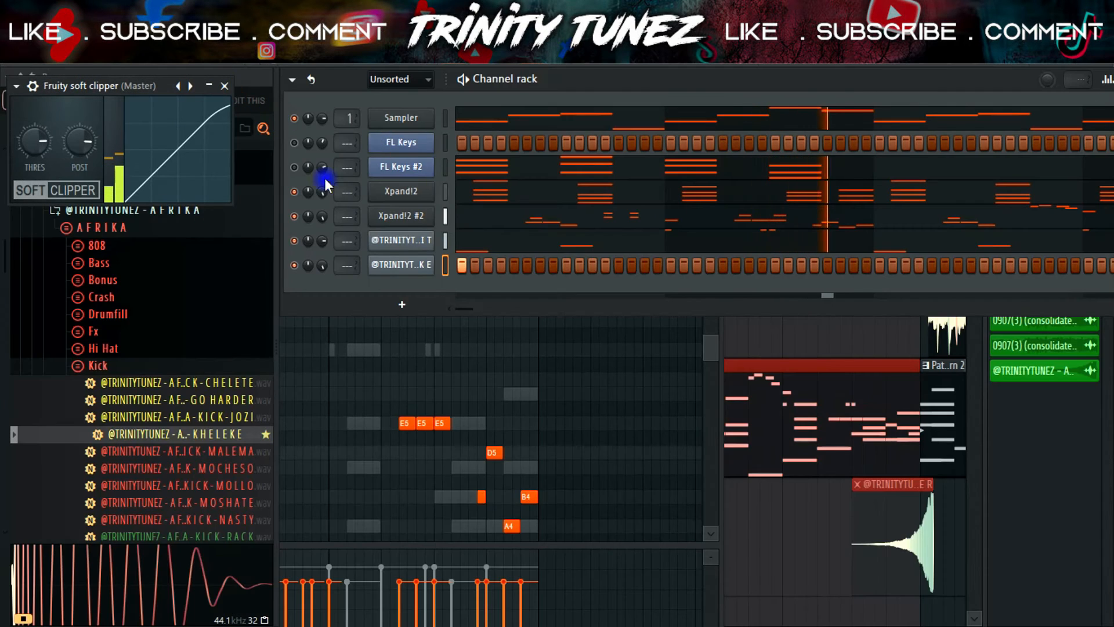
- Mute the KHELEKE kick channel in the channel rack and close the soft clipper window
right_click(308, 266)
click(321, 260)
right_click(322, 265)
click(292, 266)
click(224, 86)
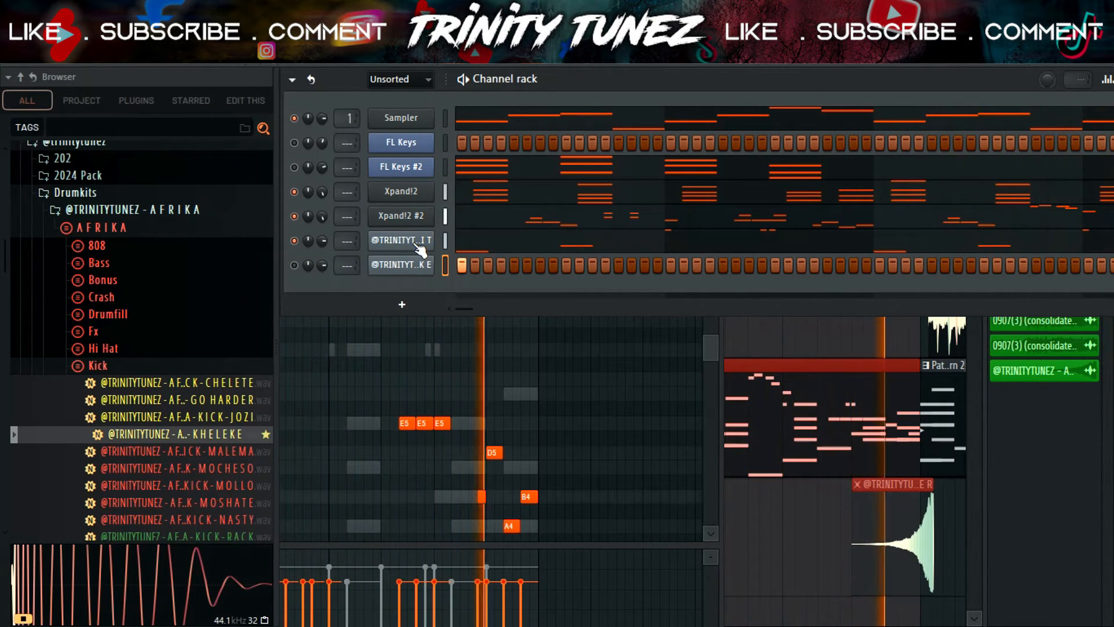
- Save the project as 7Delaa in a new project folder
right_click(390, 218)
click(382, 280)
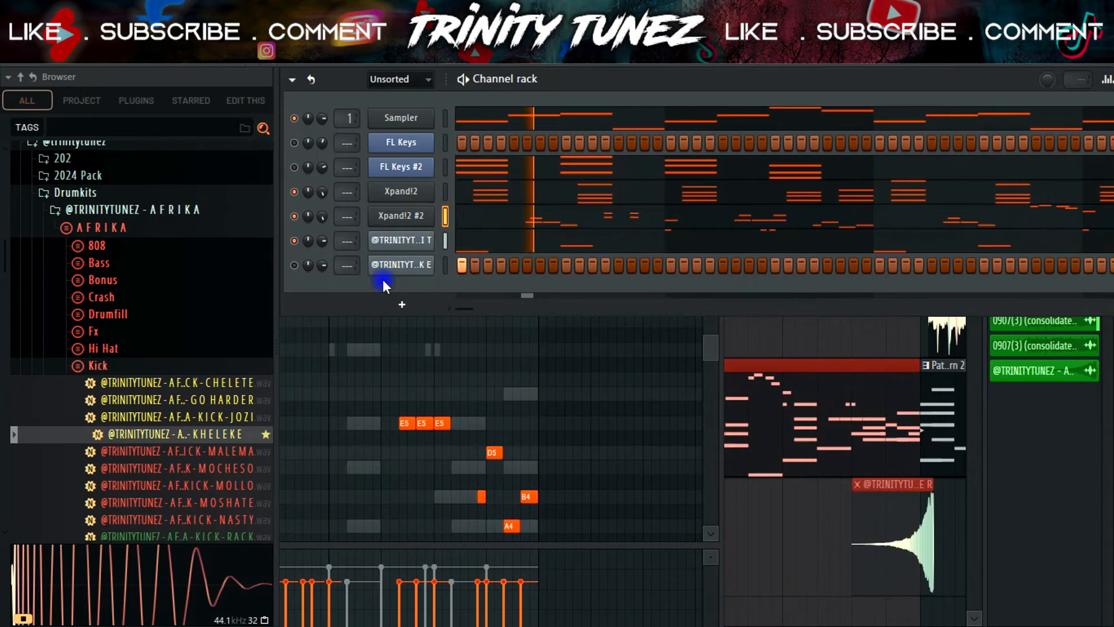
key(ctrl+s)
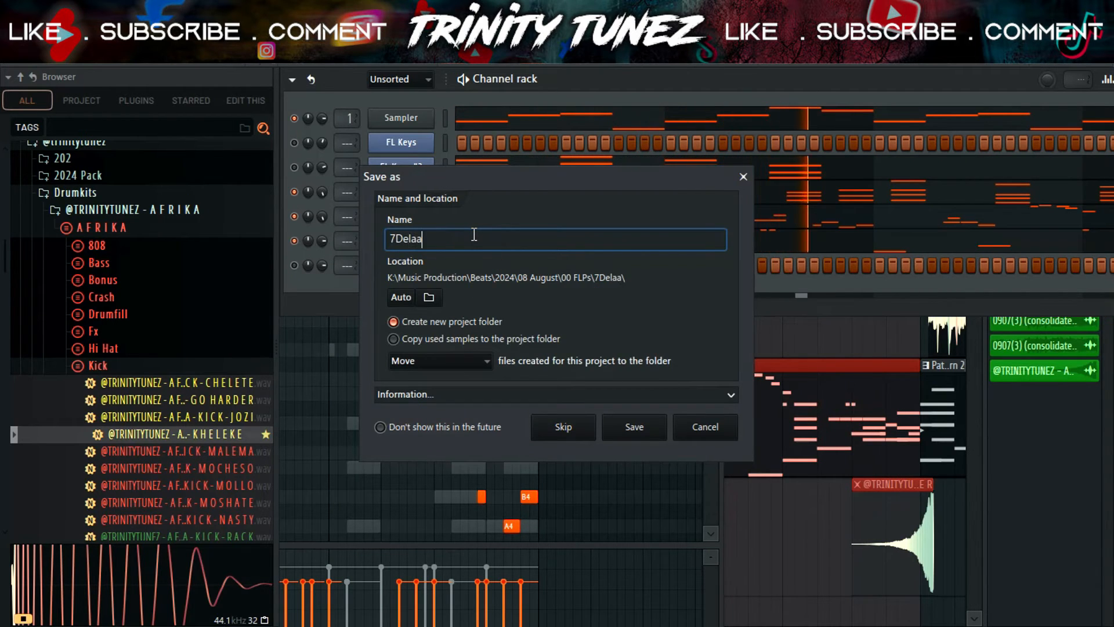
key(Return)
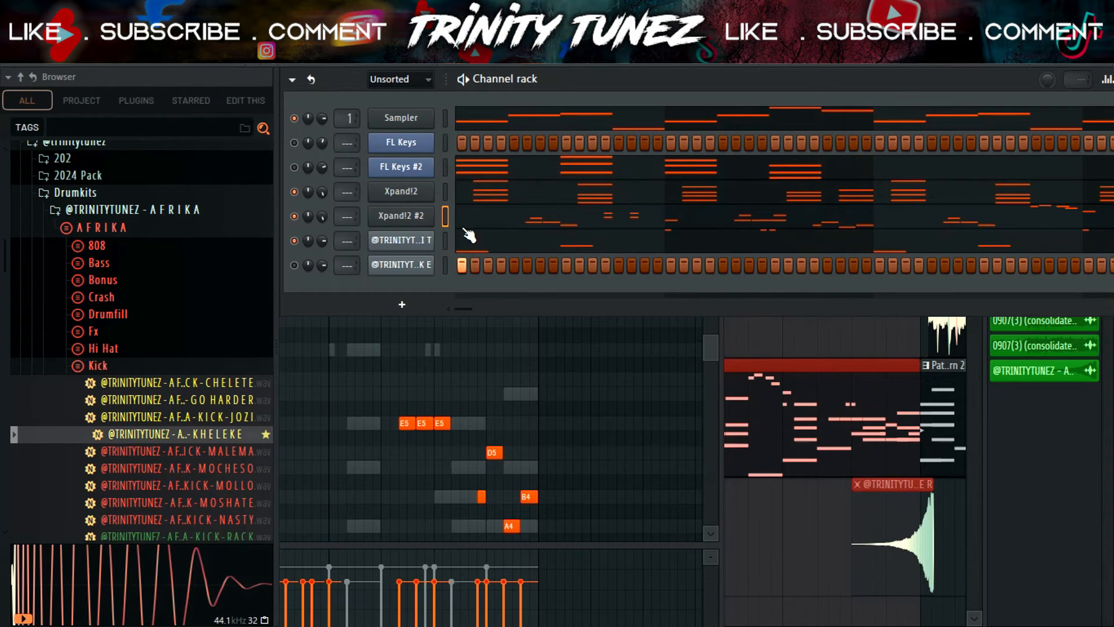
- Add another Xpand!2 channel below Xpand!2 #2 and load the user preset Marimba
right_click(432, 217)
click(466, 387)
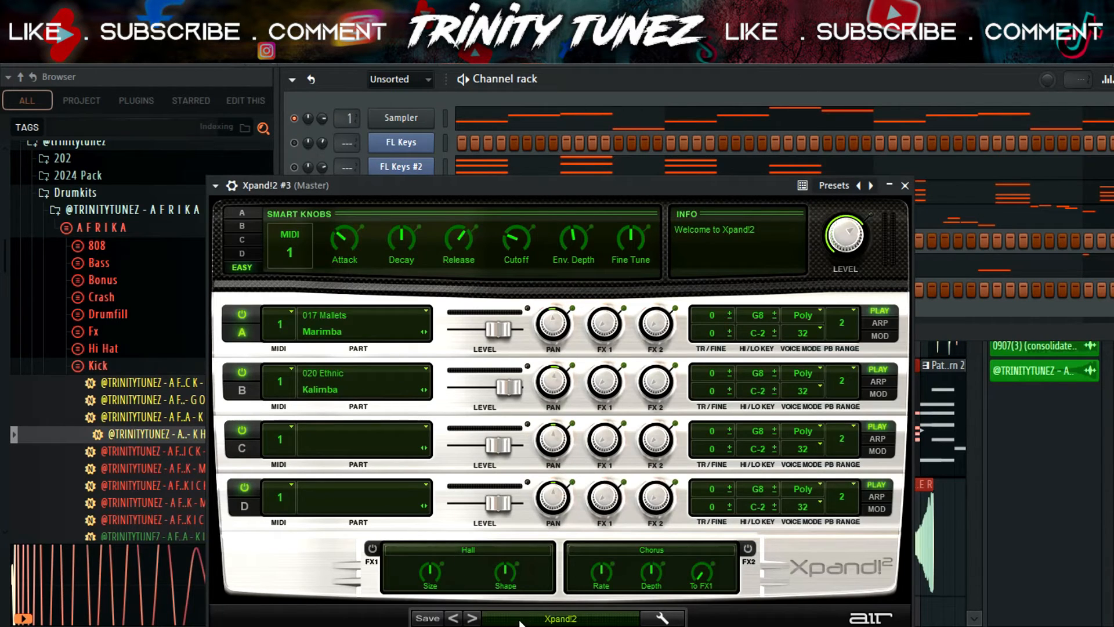
click(530, 619)
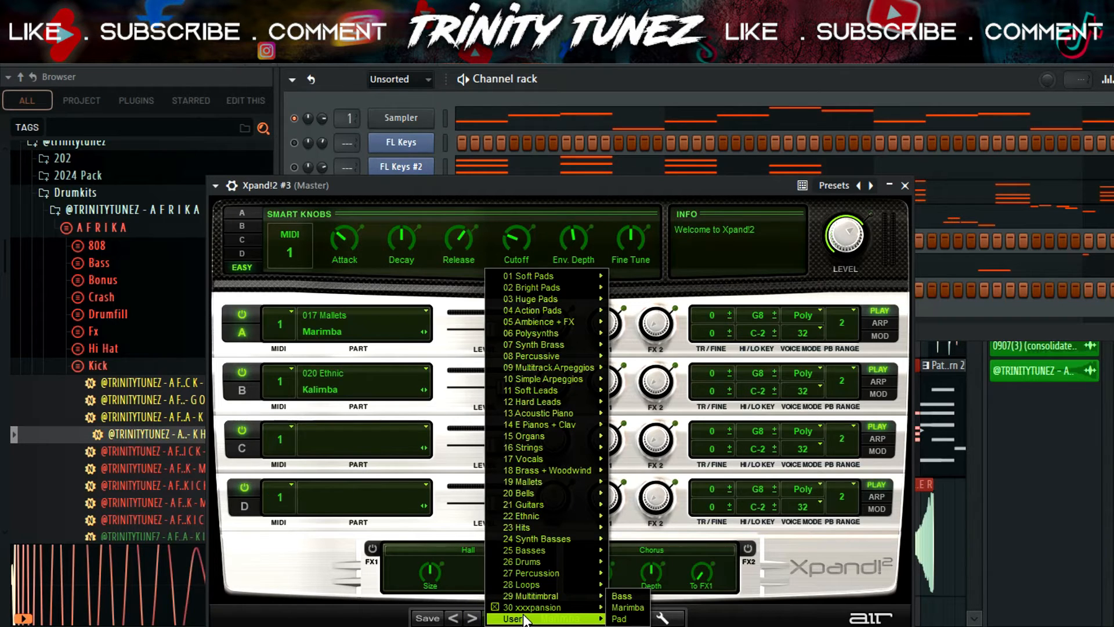
- Empty part B of the new Xpand!2 and set part A to Spiccato Strings Up + Down from 014 Strings
click(352, 390)
click(339, 543)
click(349, 339)
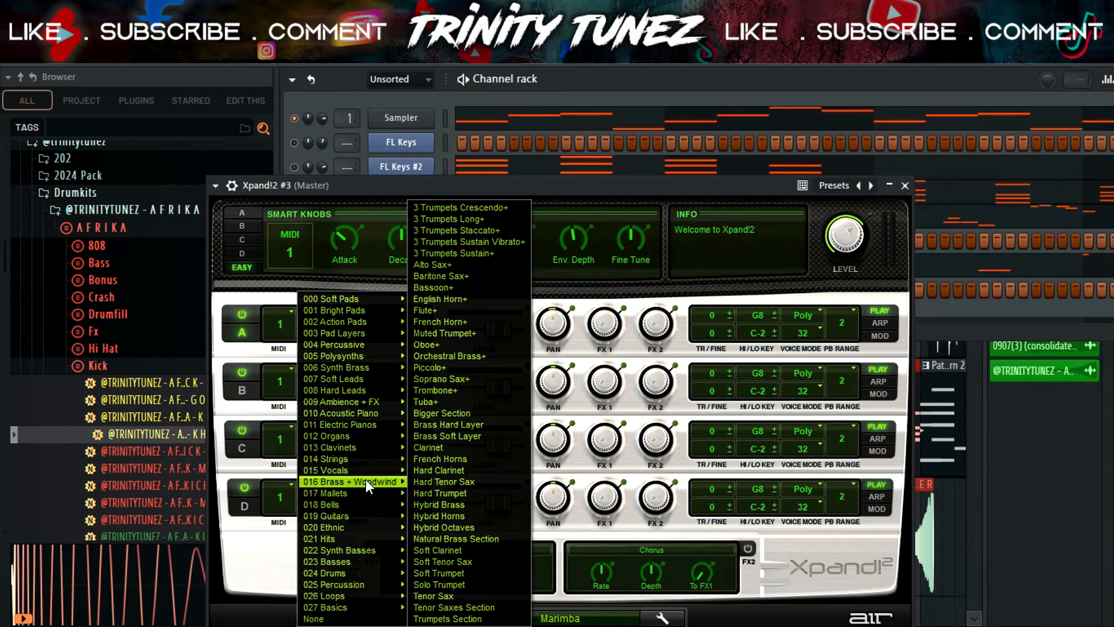
mouse_move(350, 505)
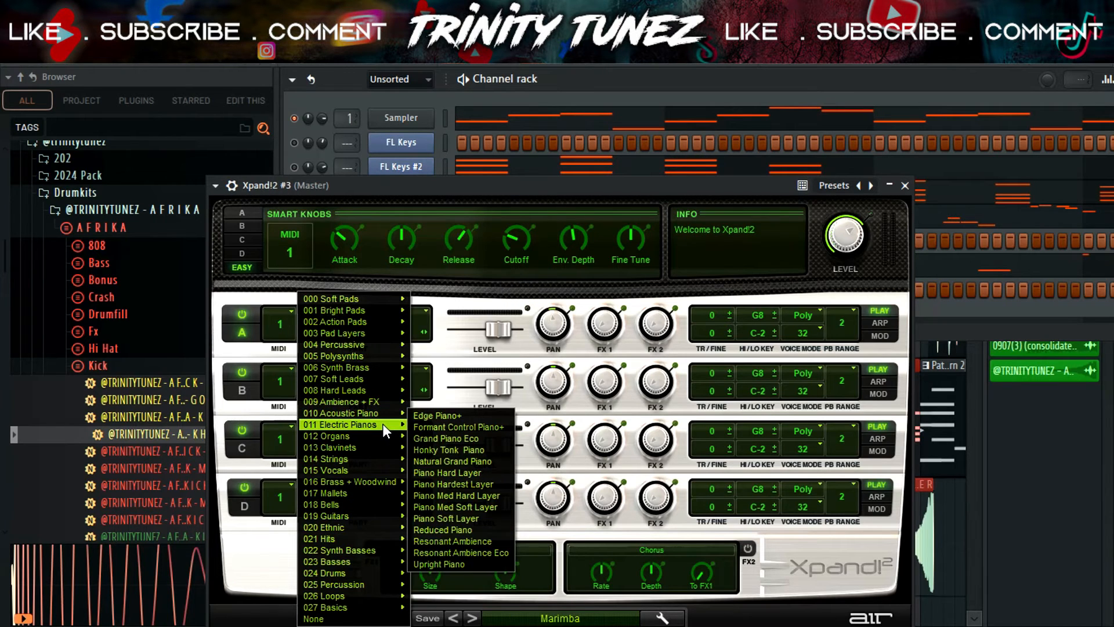
mouse_move(377, 530)
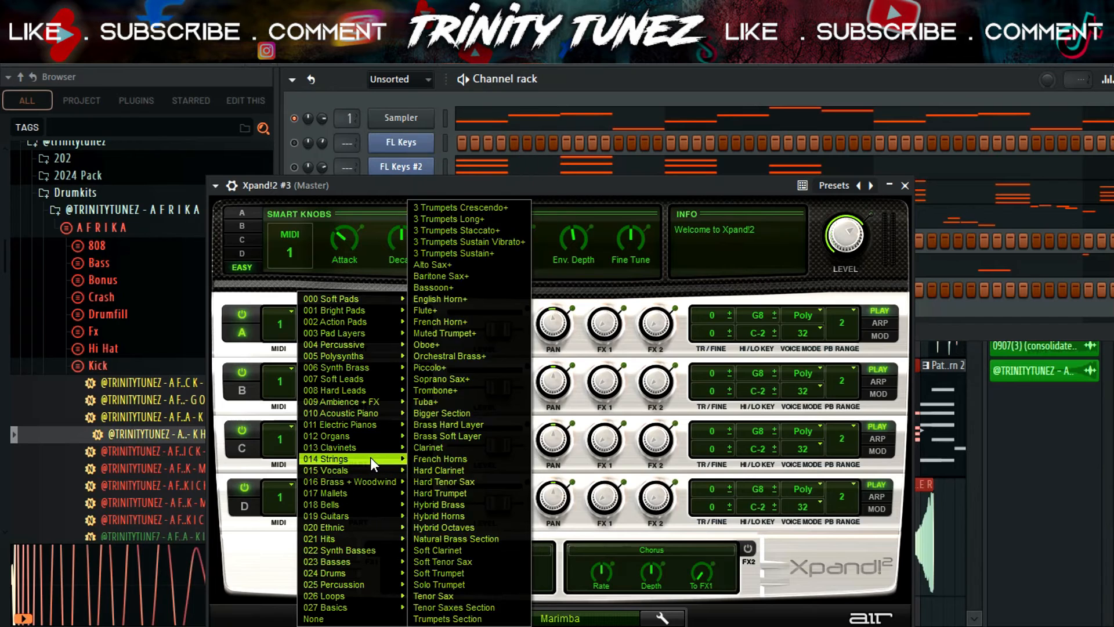
mouse_move(370, 458)
click(496, 449)
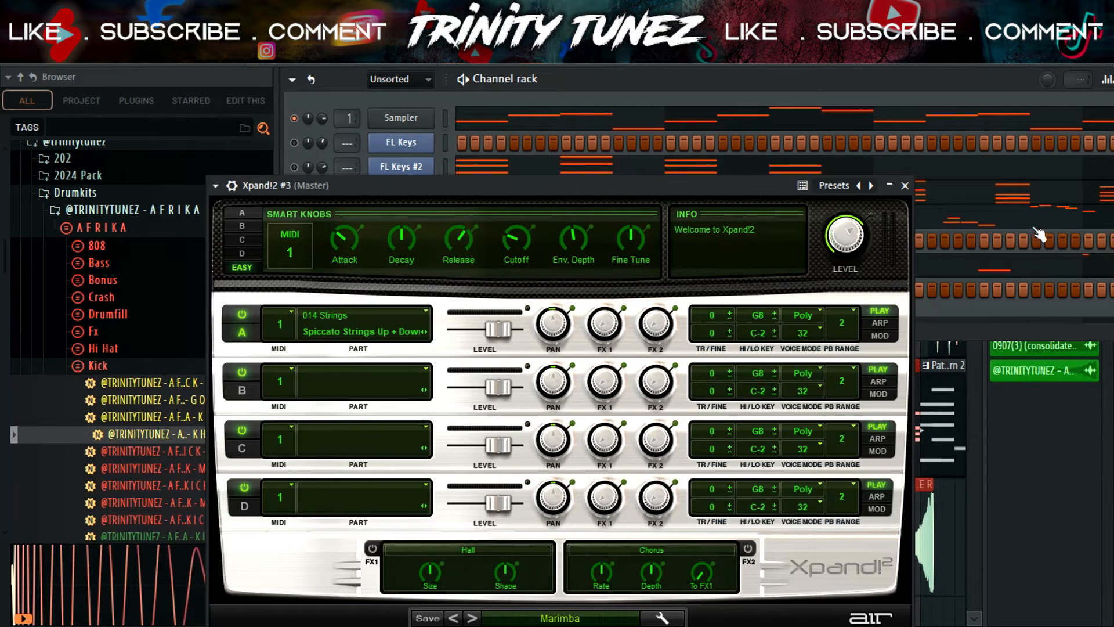
click(907, 186)
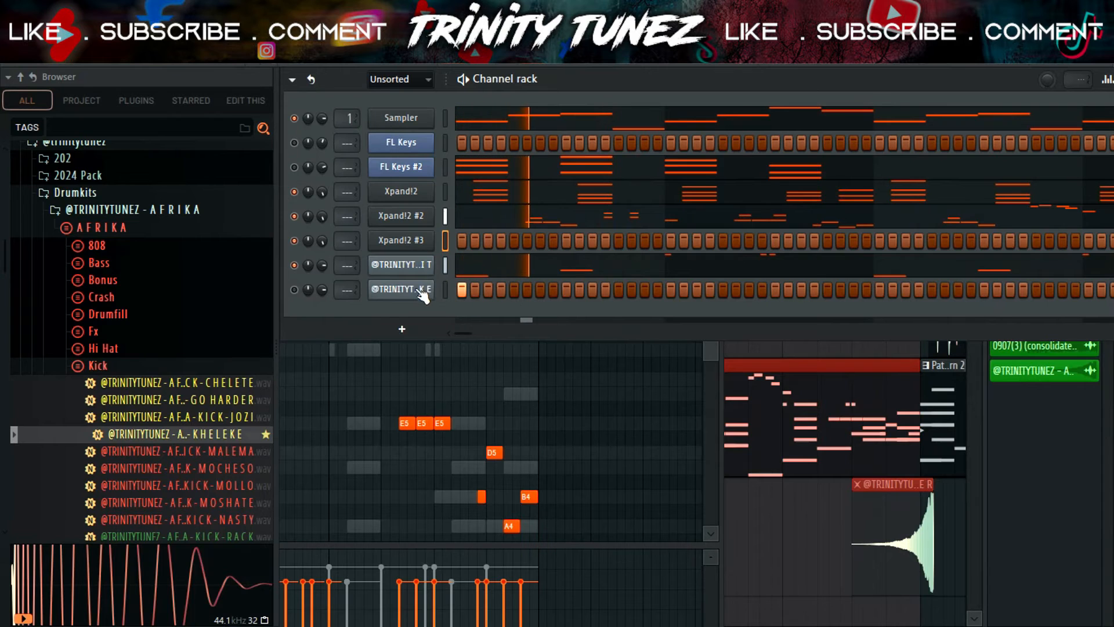
- Delete the FL Keys #2 and Sampler channels from the channel rack
right_click(434, 235)
click(605, 239)
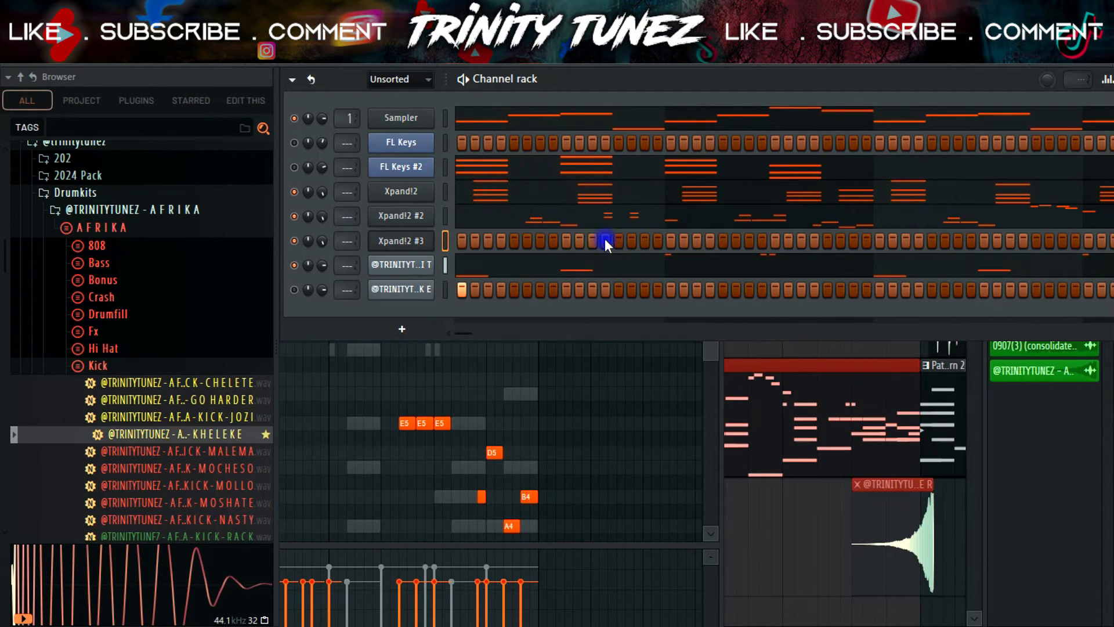
right_click(403, 163)
click(606, 166)
right_click(411, 119)
click(606, 114)
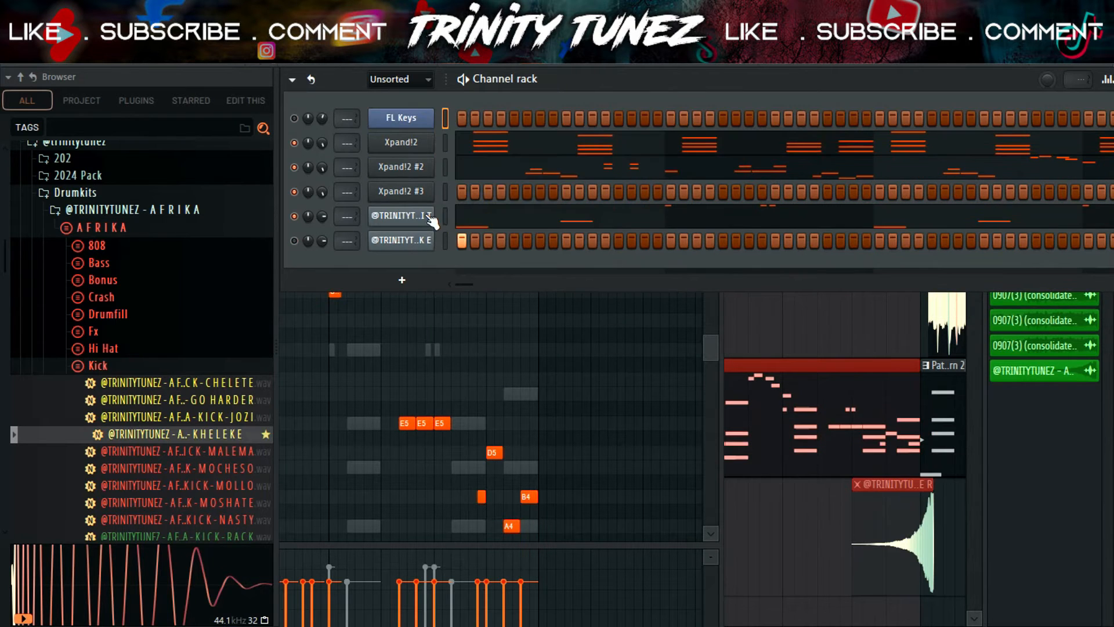
- Open the Xpand!2 #3 piano roll full size and draw D5 and F#5 notes over the first ghost chord in bar 1
right_click(411, 197)
click(490, 189)
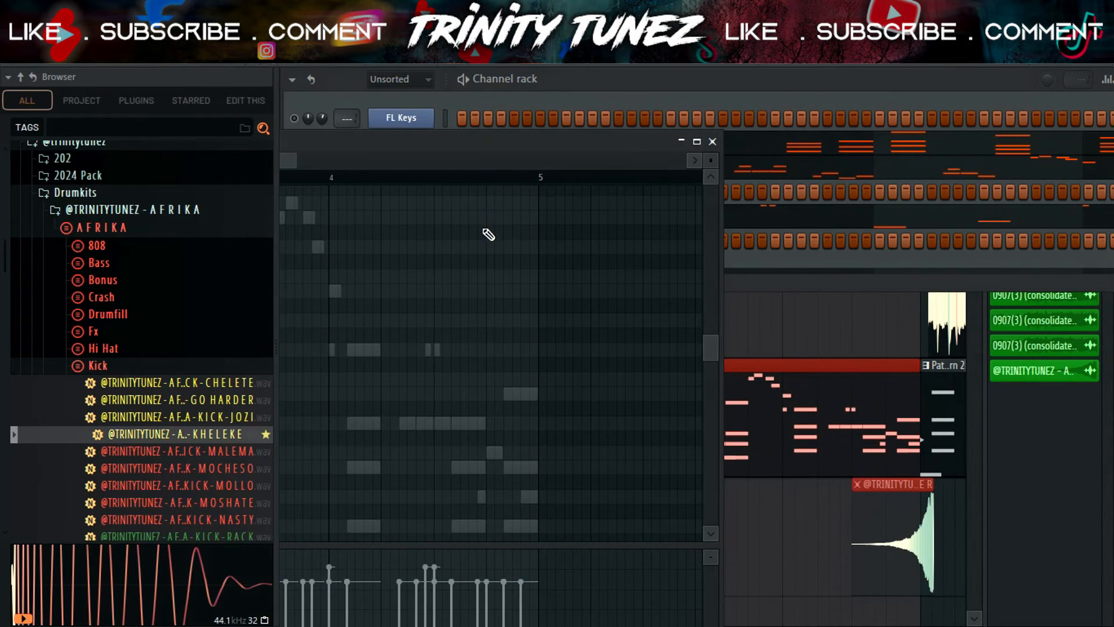
click(701, 140)
click(399, 359)
drag(376, 394, 379, 394)
click(382, 329)
- Reshape the notes into a short D5, F#5, A5 chord ending with the first ghost chord and raise its velocity
drag(789, 95, 423, 233)
drag(593, 309, 522, 391)
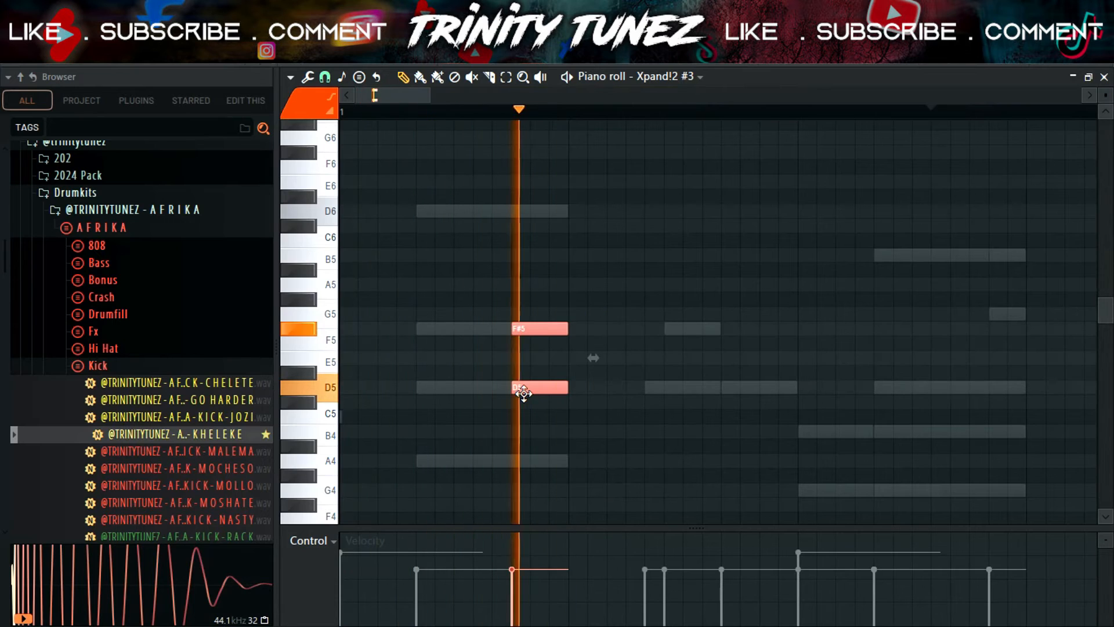
drag(532, 322, 568, 326)
drag(549, 250, 549, 285)
drag(540, 597, 544, 555)
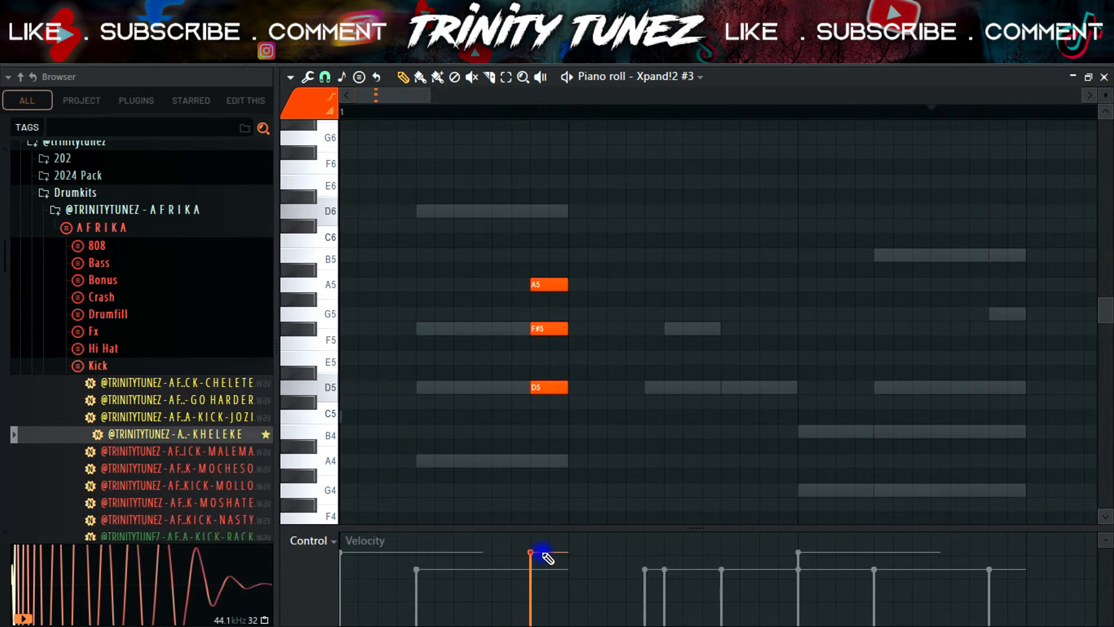
- Shorten the first Xpand!2 #3 chord to short stabs and drop its A5 note an octave to A4
drag(560, 418, 549, 286)
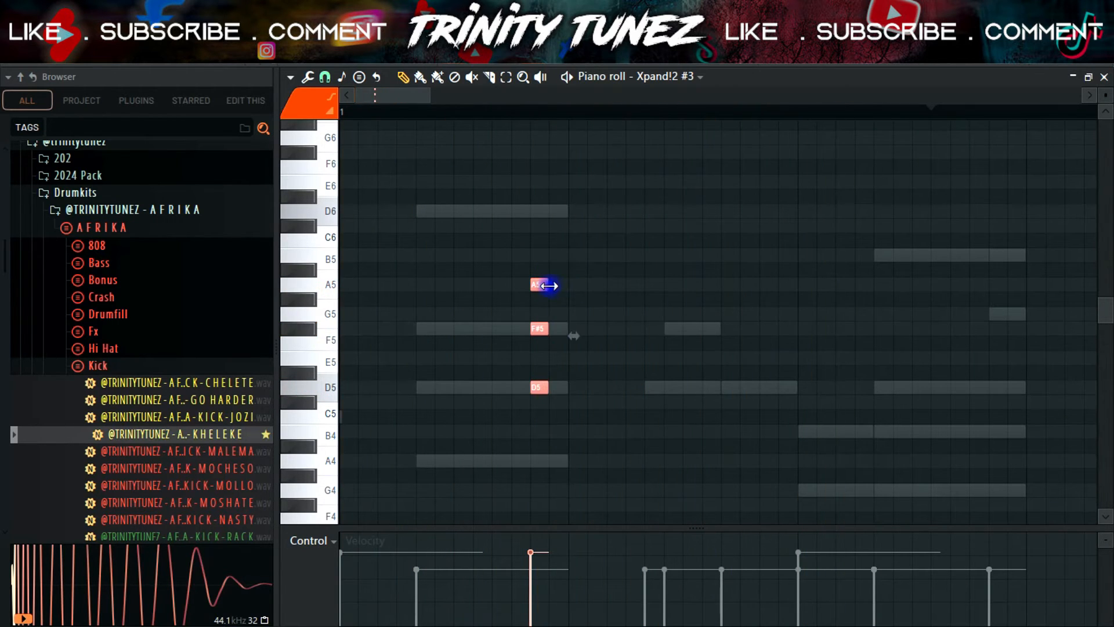
scroll(510, 129, down, 4)
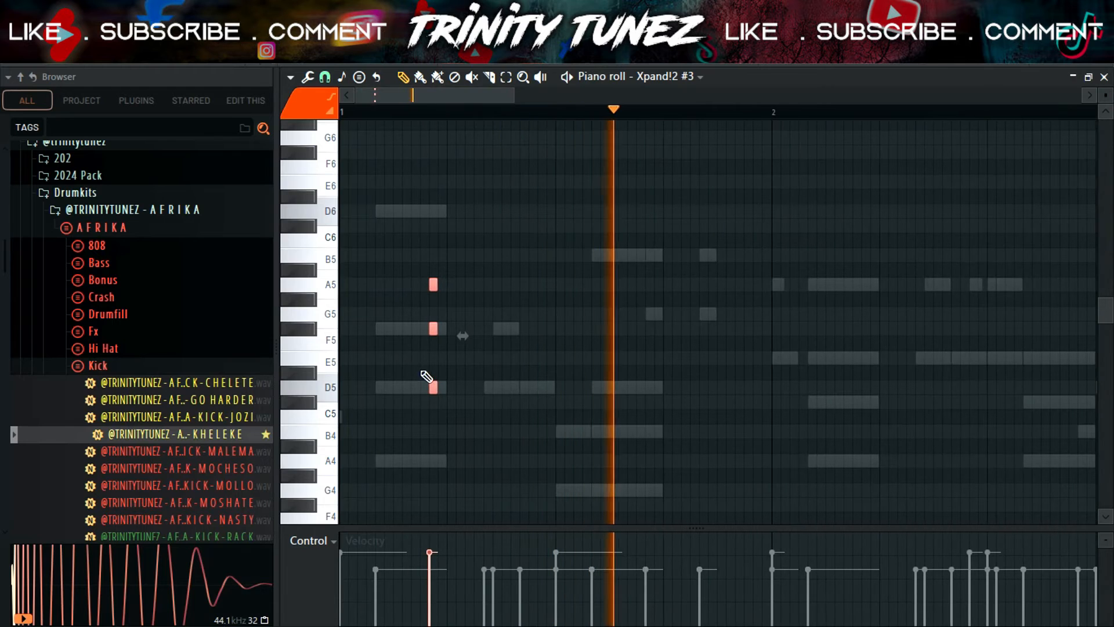
drag(487, 301, 443, 486)
key(ctrl+Down)
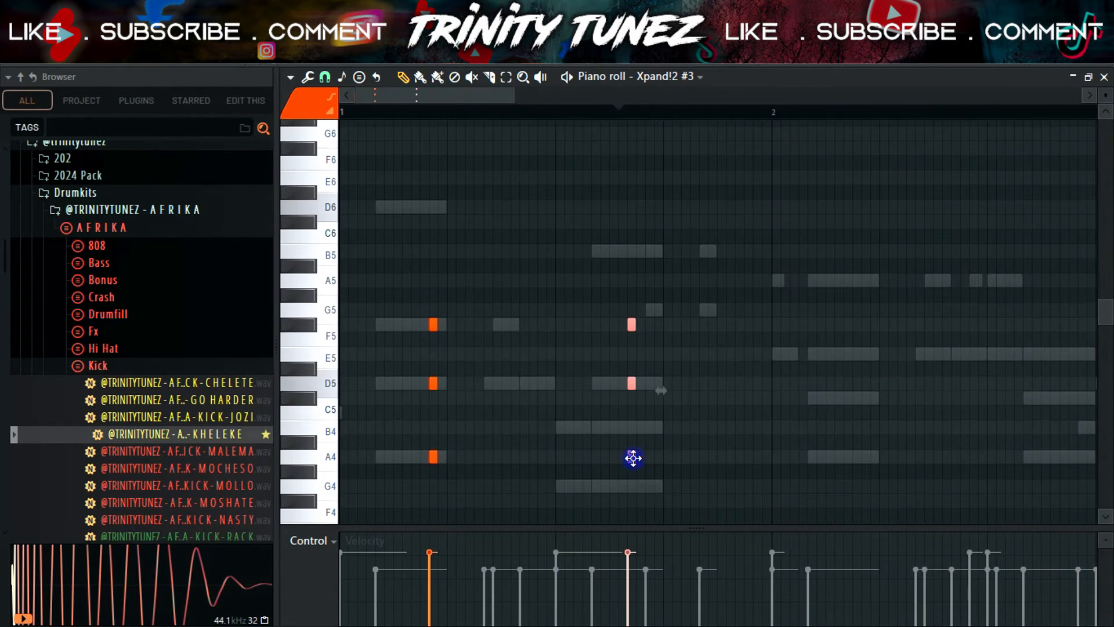
- Place a copy of the chord at the end of bar 1's G ghost chord and reshape it to G4, B4, D5
drag(633, 459, 642, 497)
right_click(656, 454)
ctrl+drag(654, 447, 657, 363)
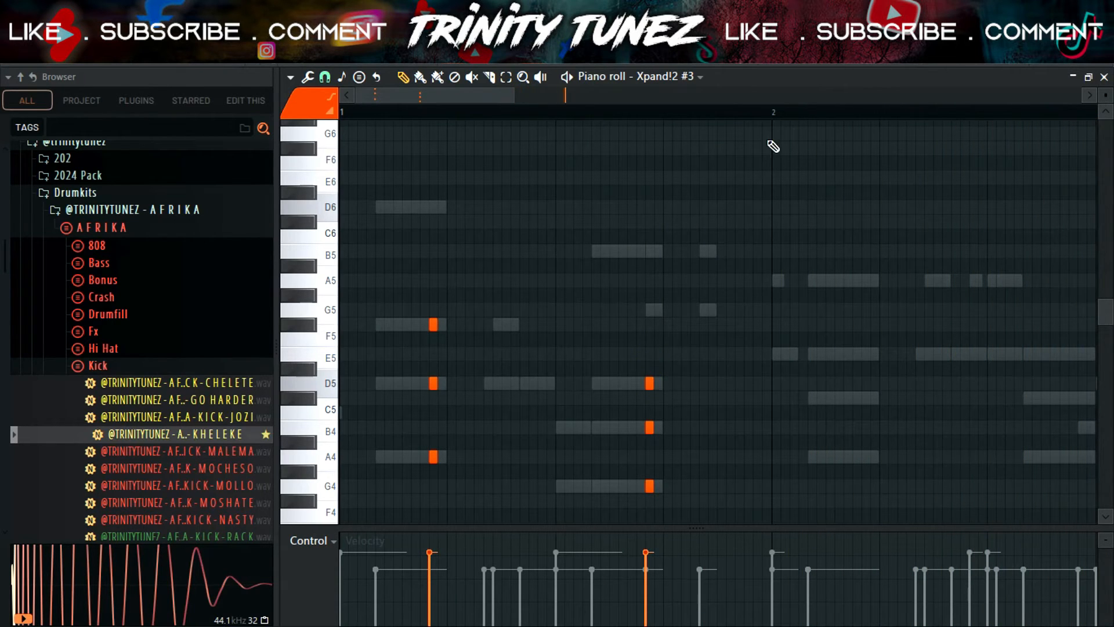
- Duplicate the two short chords of bar 1 into bar 2 and narrow the browser
drag(771, 119, 341, 111)
key(ctrl+b)
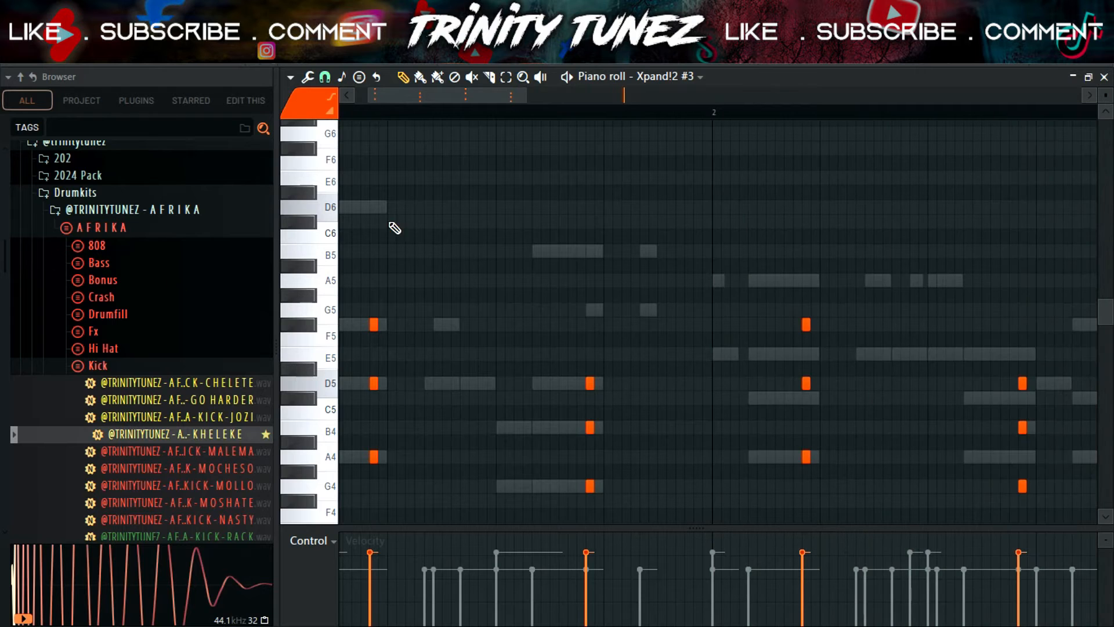
drag(276, 296, 196, 286)
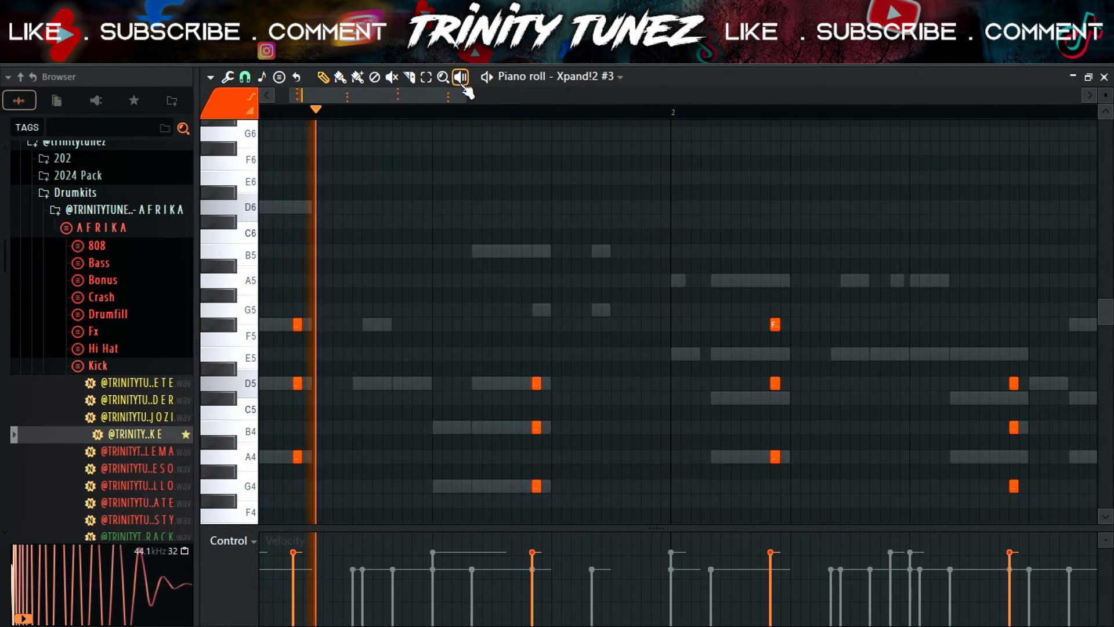
- Retune both short chords in bar 2 to A4, C#5, E5 to match the ghost chords
drag(467, 96, 596, 100)
drag(572, 319, 542, 472)
drag(581, 415, 532, 288)
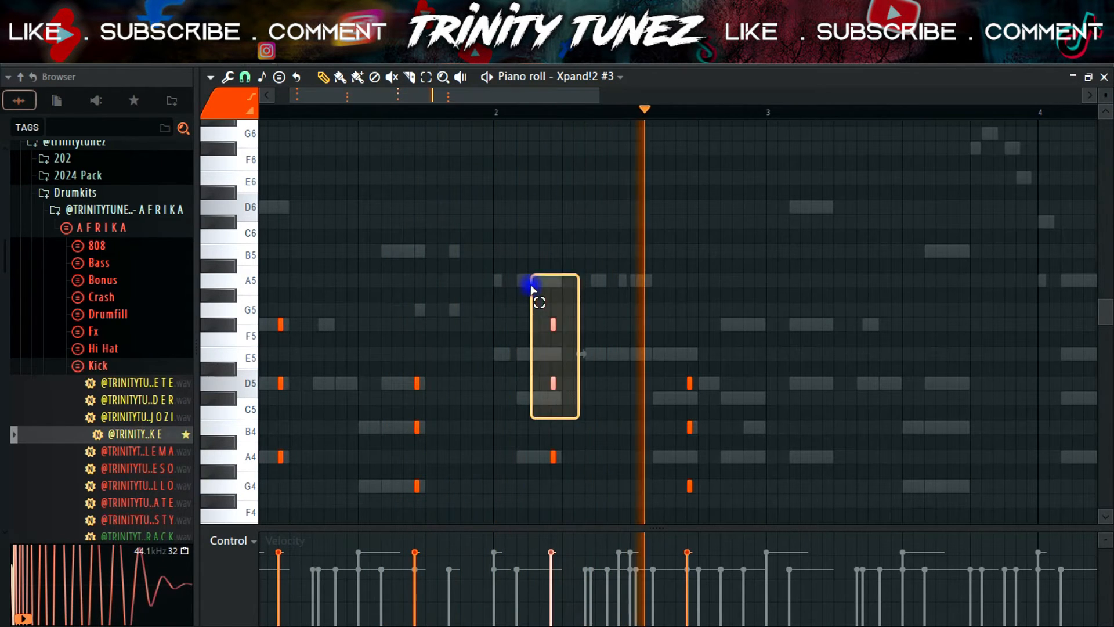
drag(551, 387, 551, 397)
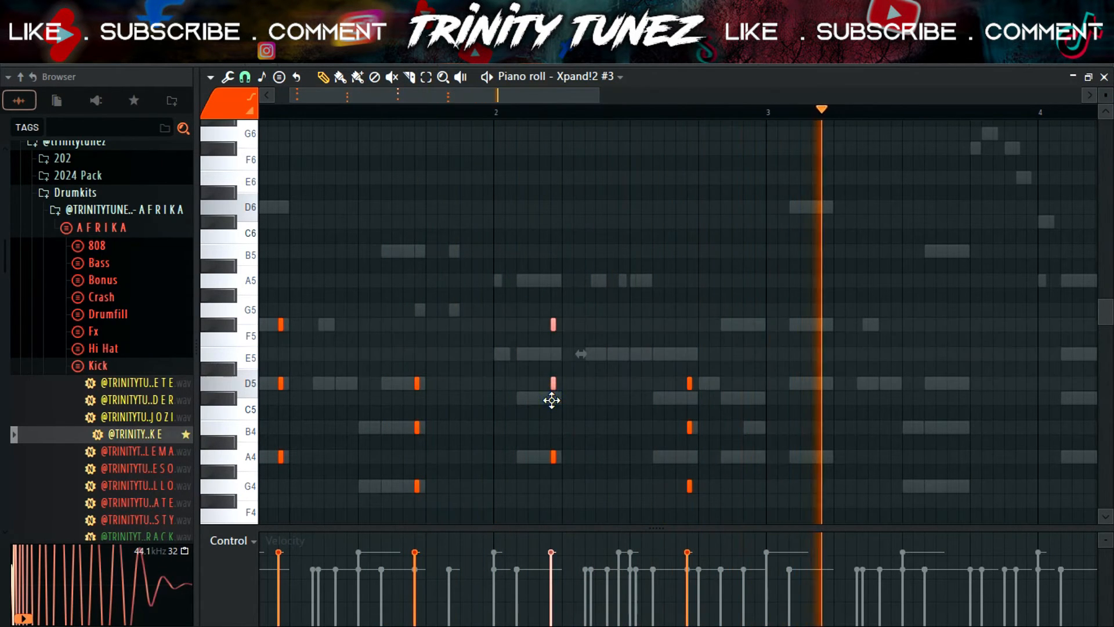
click(552, 355)
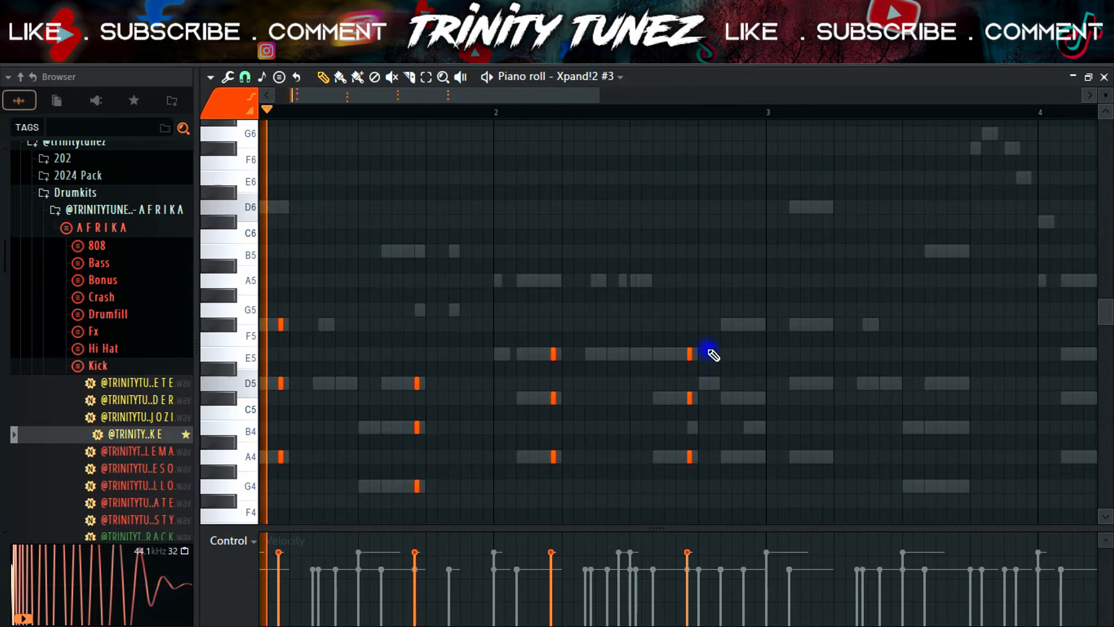
- Duplicate the two-bar chord pattern into bars 3 and 4 and try the chords an octave higher
drag(776, 112, 8, 286)
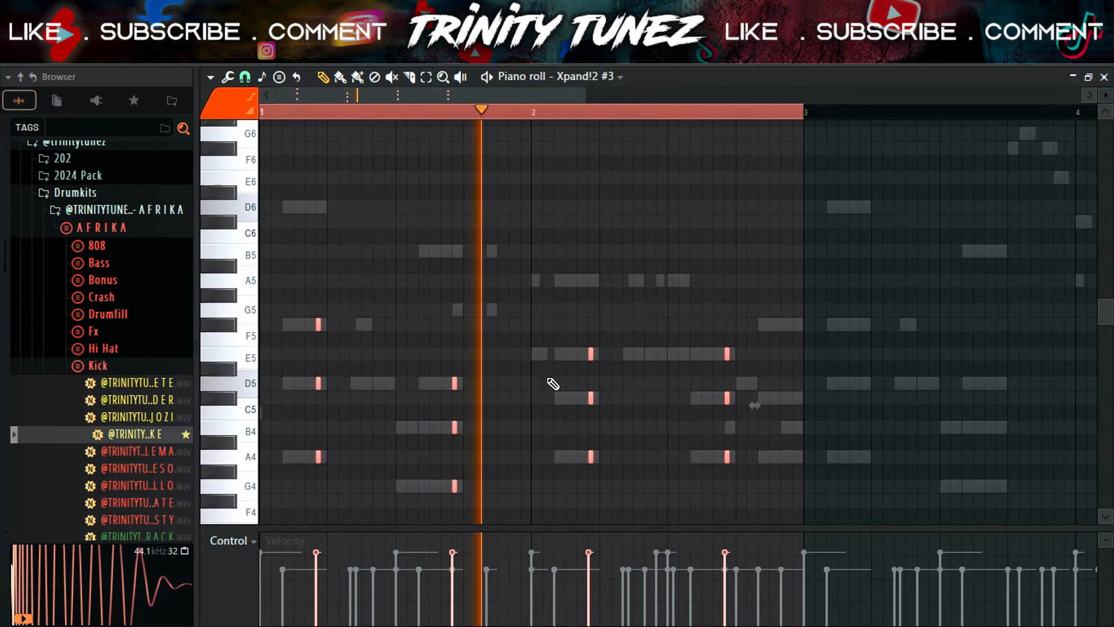
click(741, 273)
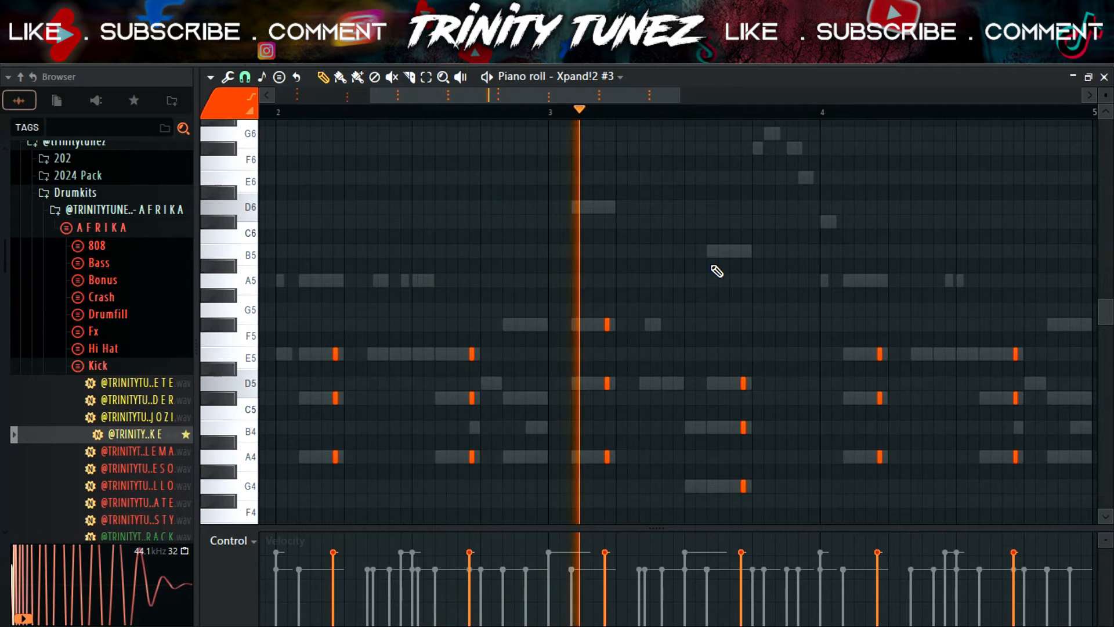
key(ctrl+Up)
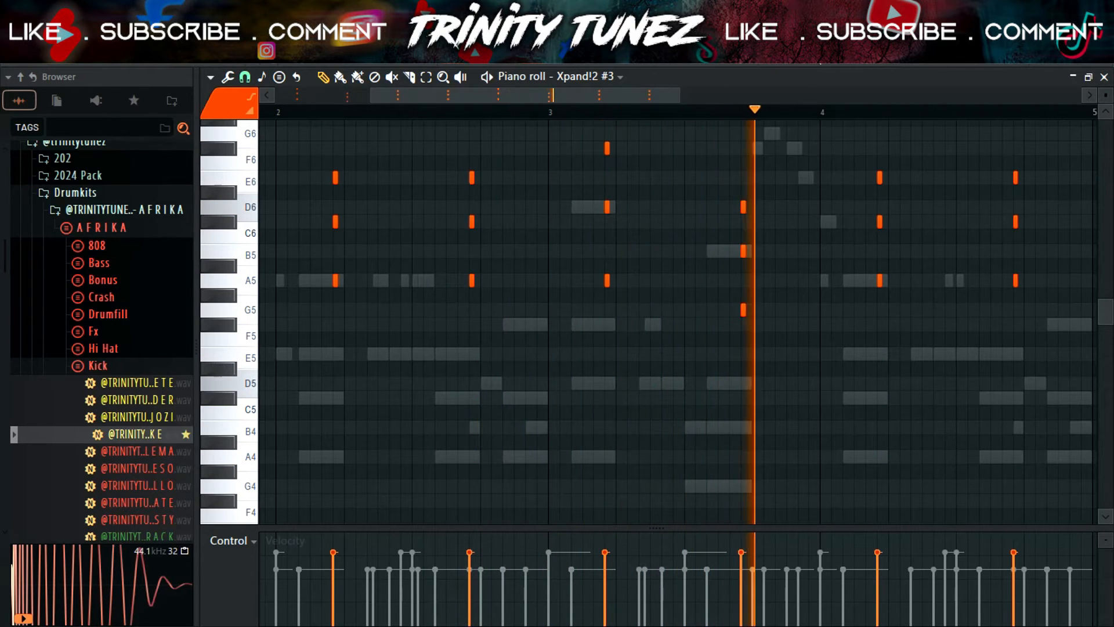
- Adjust part A of Xpand!2 #3 with more Release and Resonance, a readjusted Cutoff, and Attack at about 32%
key(F6)
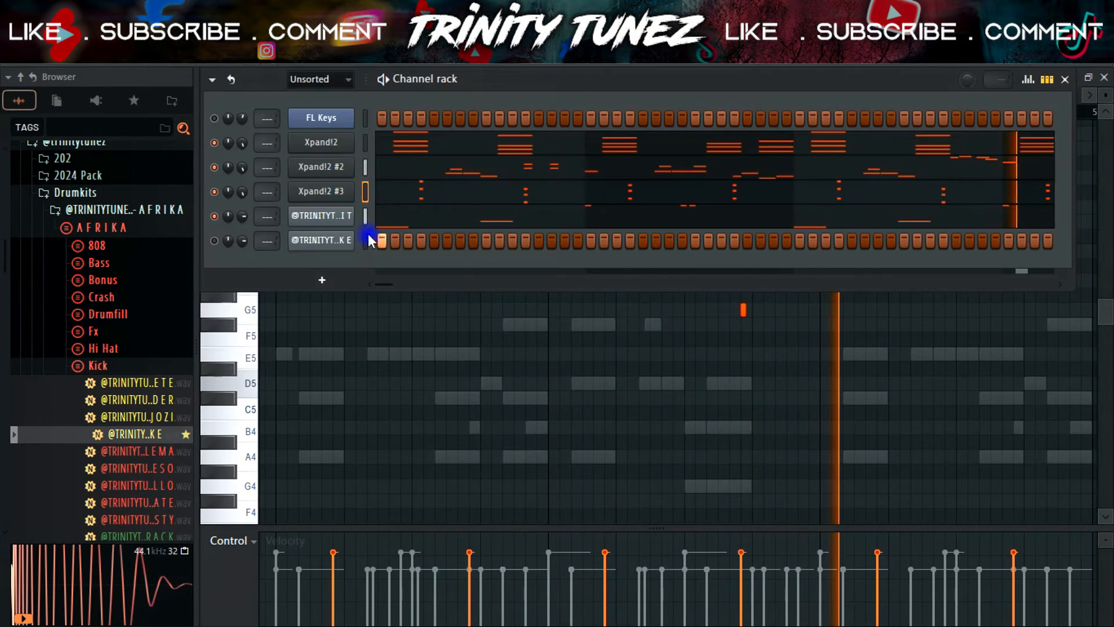
click(339, 194)
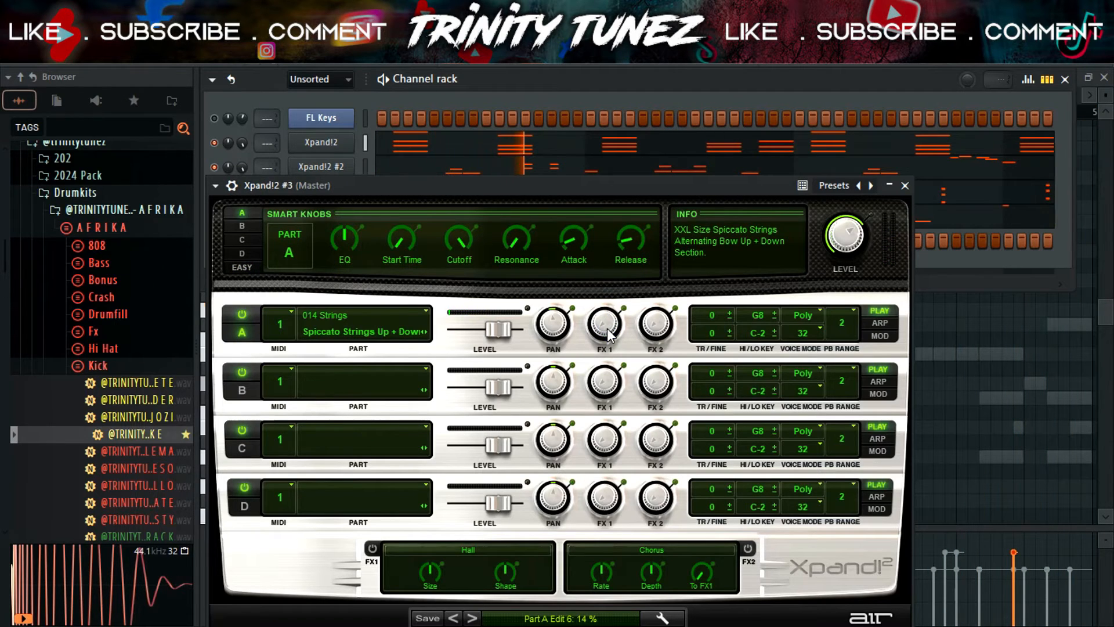
drag(629, 238, 629, 221)
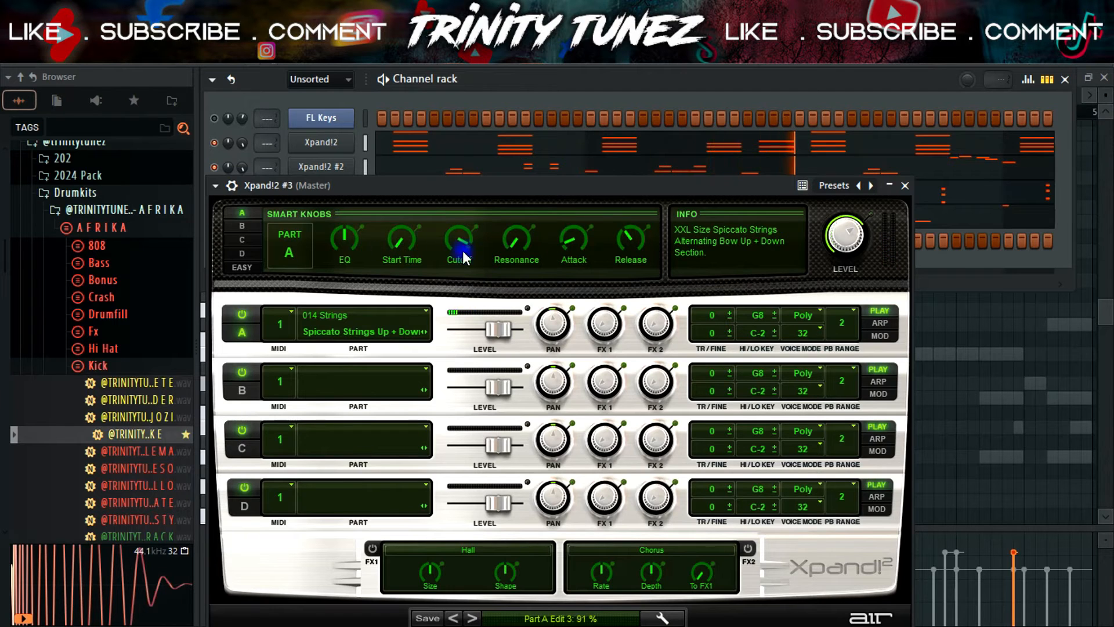
drag(462, 253, 517, 235)
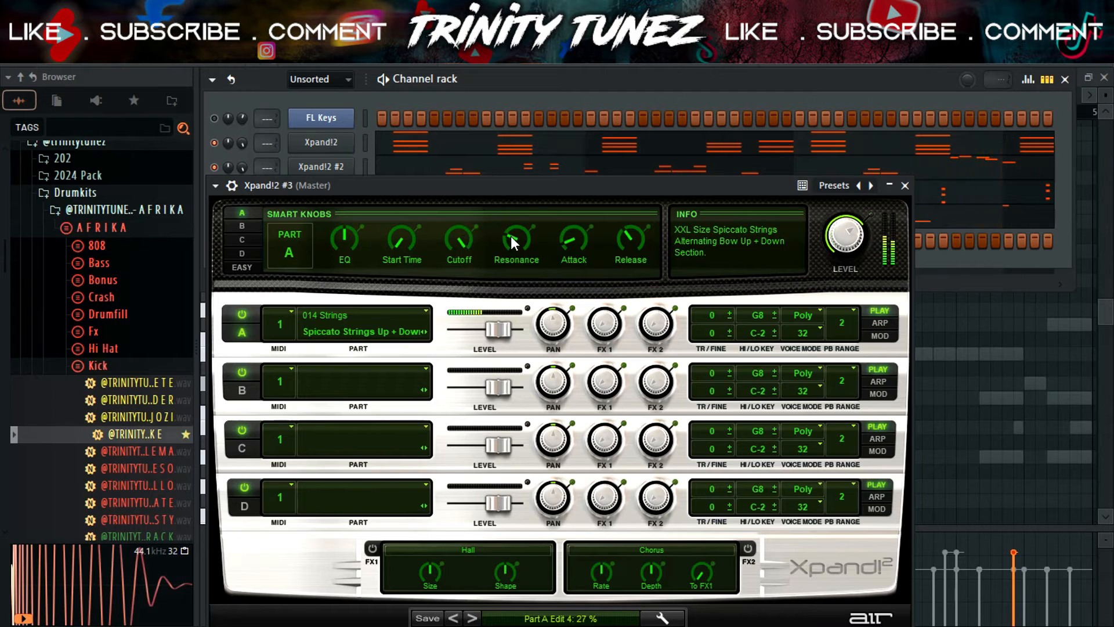
drag(570, 232, 565, 208)
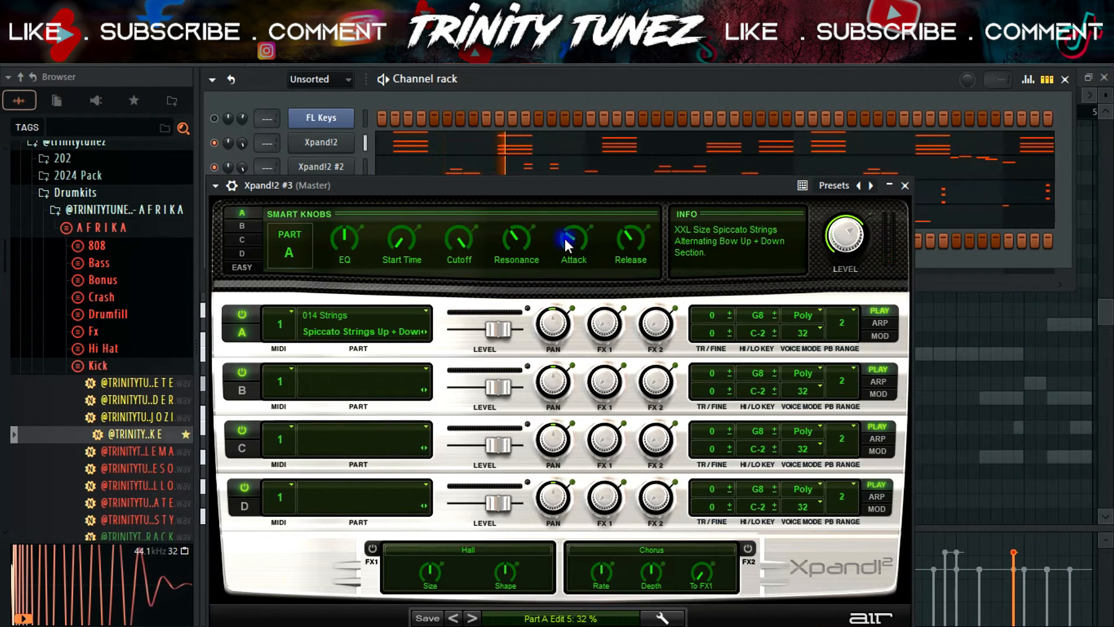
click(906, 186)
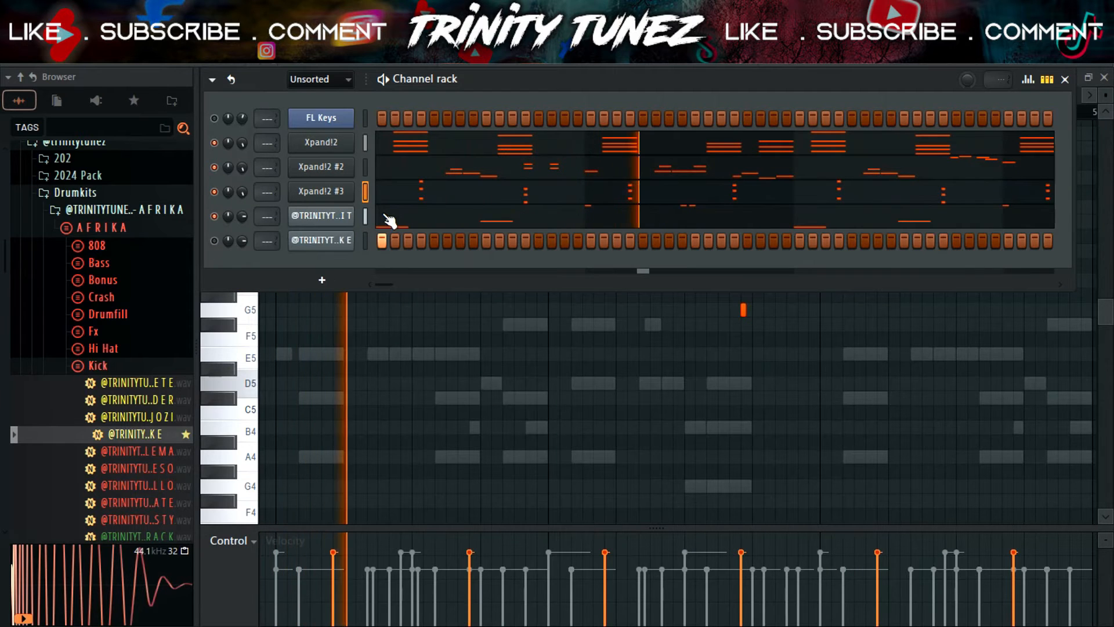
- Return the Xpand!2 #3 chords to their original octave and close the piano roll
click(416, 189)
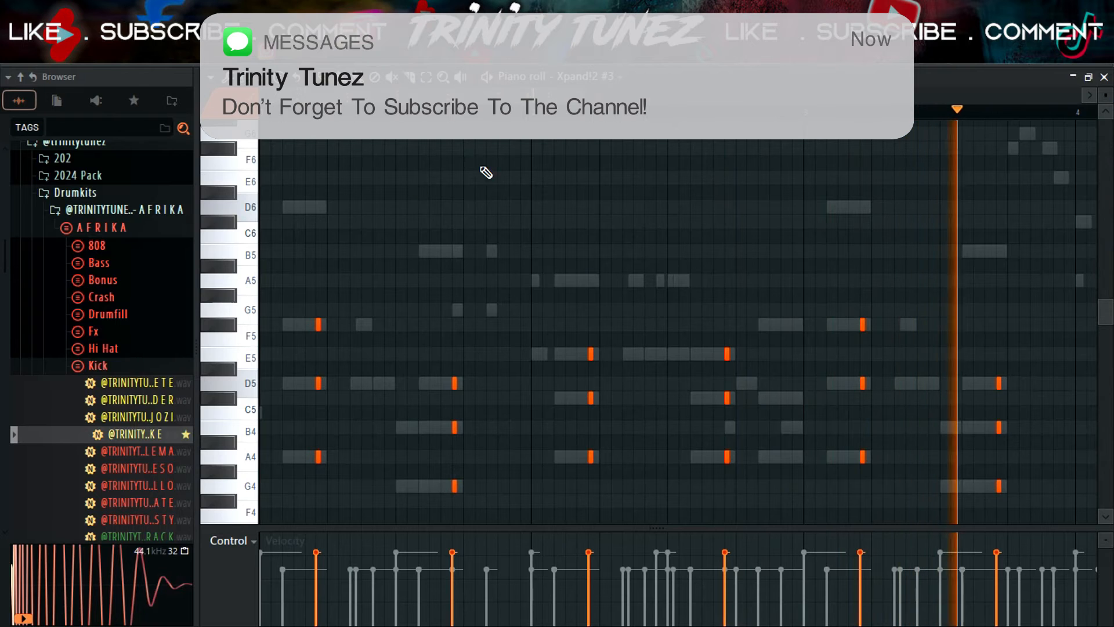
click(1104, 77)
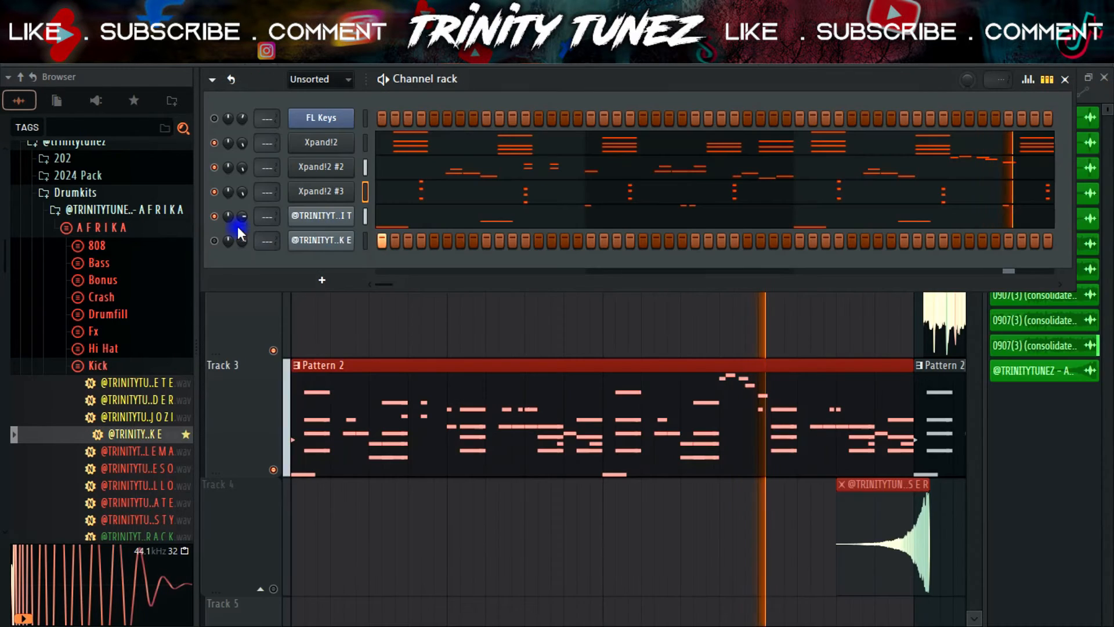
- Collapse the AFRIKA kit and open the oneshot folder of the tshepe essentials drumkit in the browser
click(103, 243)
click(105, 241)
click(139, 231)
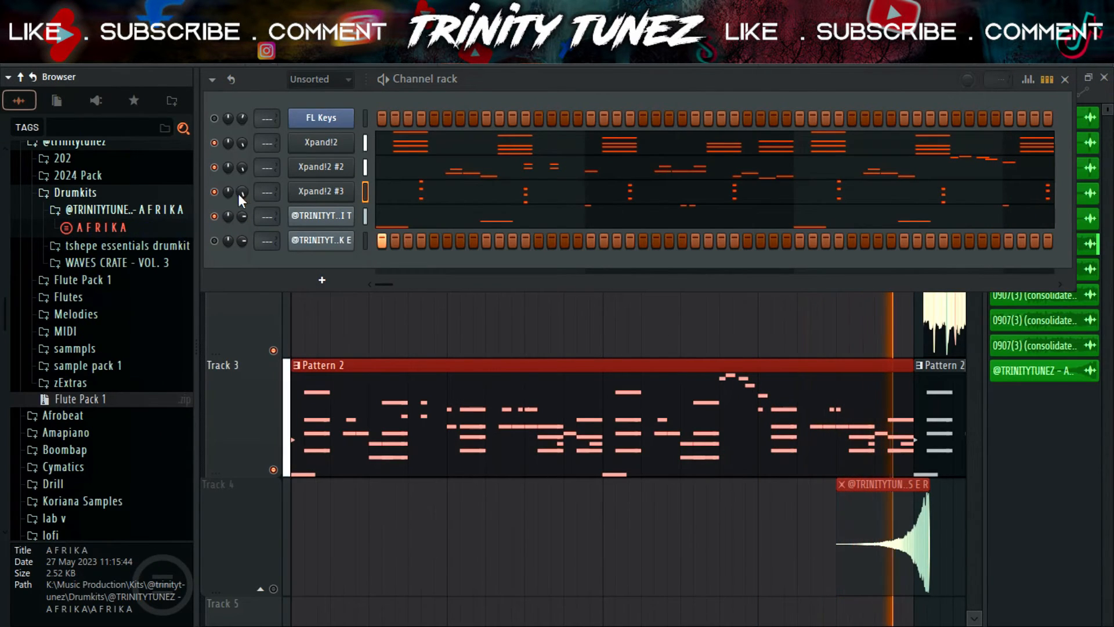
click(99, 245)
scroll(104, 431, down, 3)
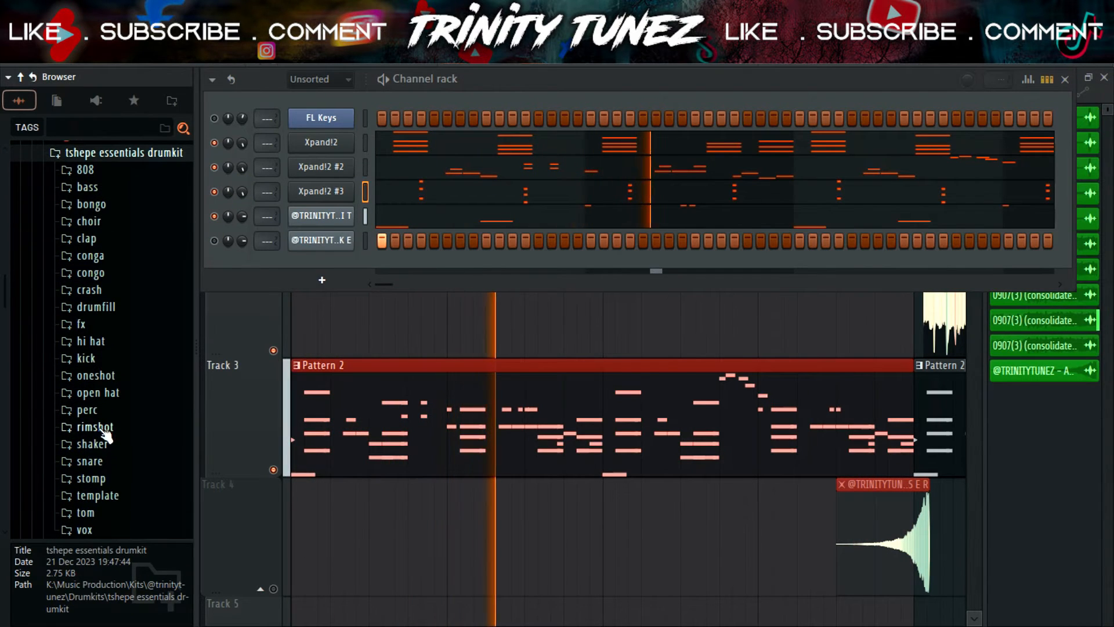
click(96, 376)
scroll(95, 376, down, 4)
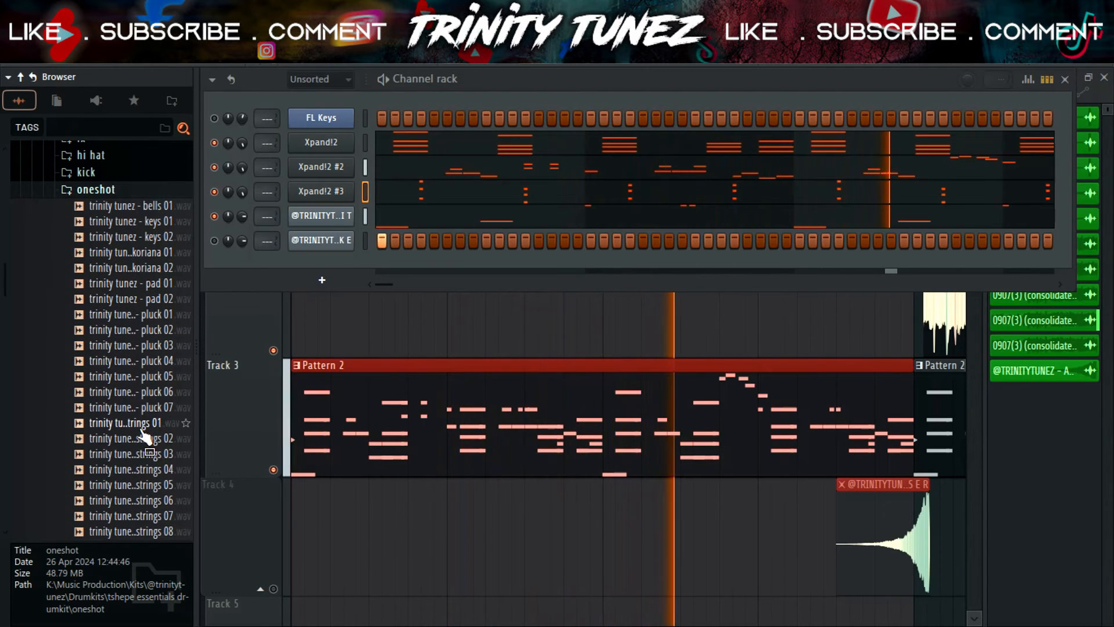
- Audition a few string one-shots and load trinity tunez - strings 02 into a new channel
click(146, 471)
scroll(151, 435, down, 4)
click(153, 268)
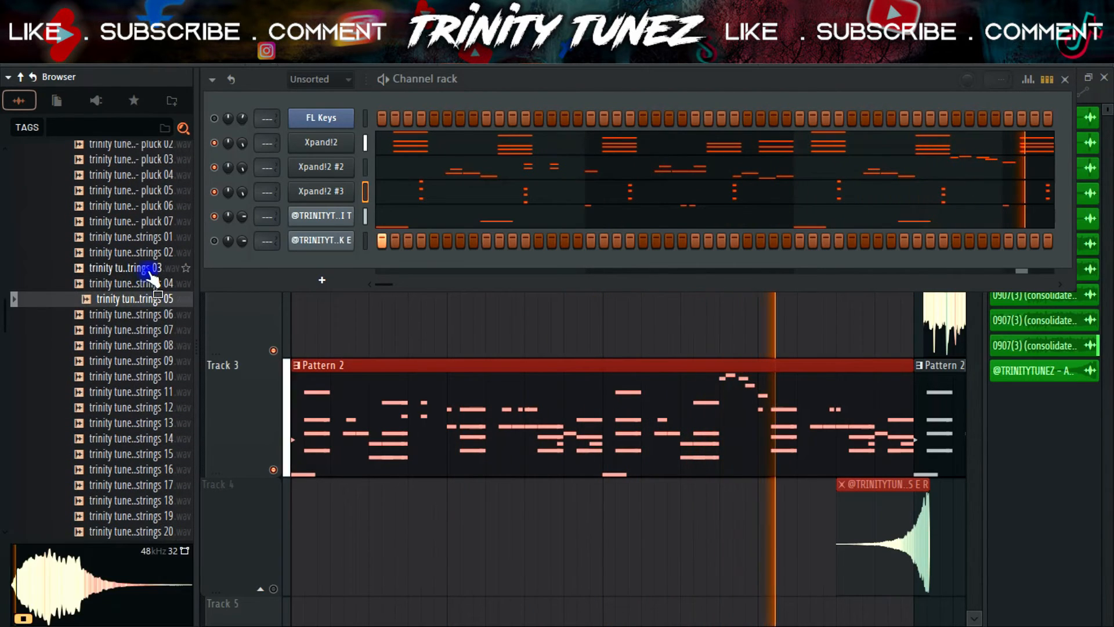
click(149, 252)
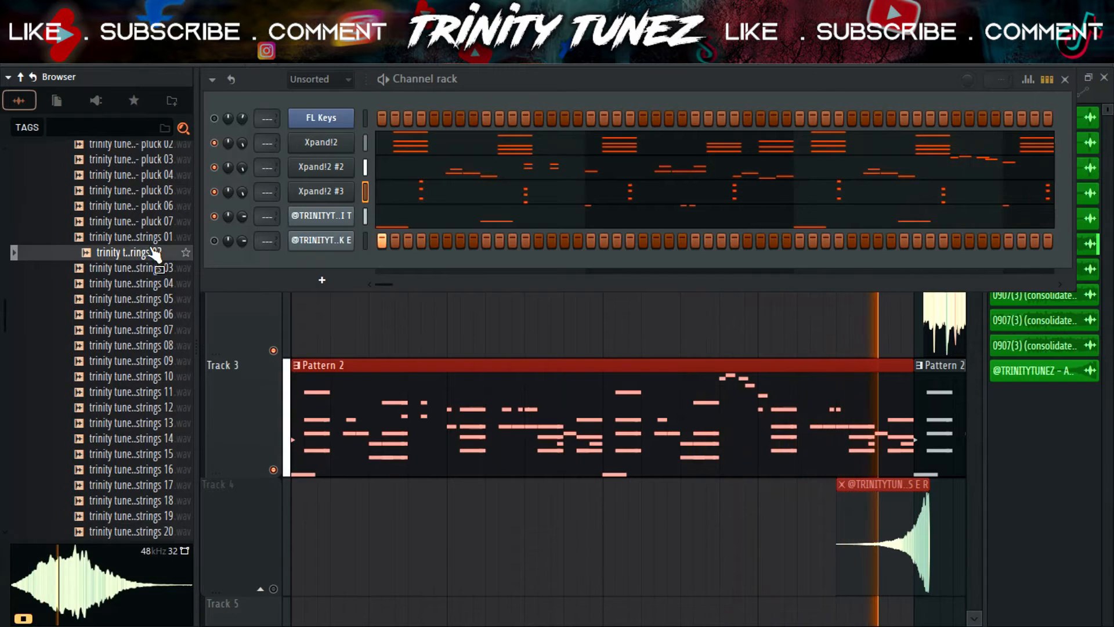
right_click(152, 252)
click(170, 274)
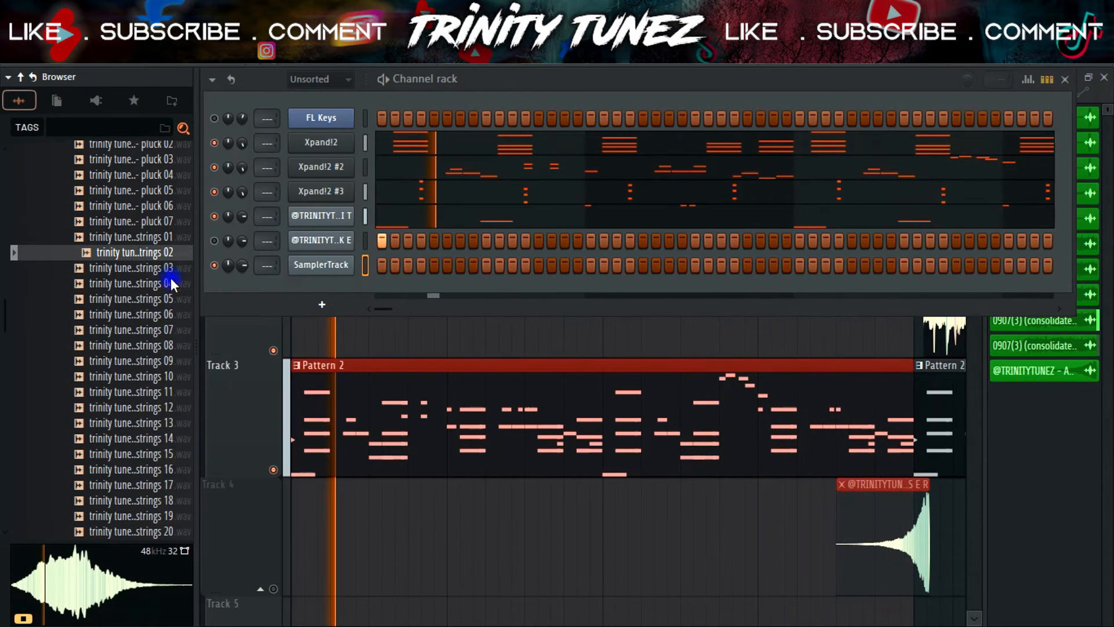
click(481, 107)
- Audition the string one-shots from strings 05 through strings 15
click(154, 300)
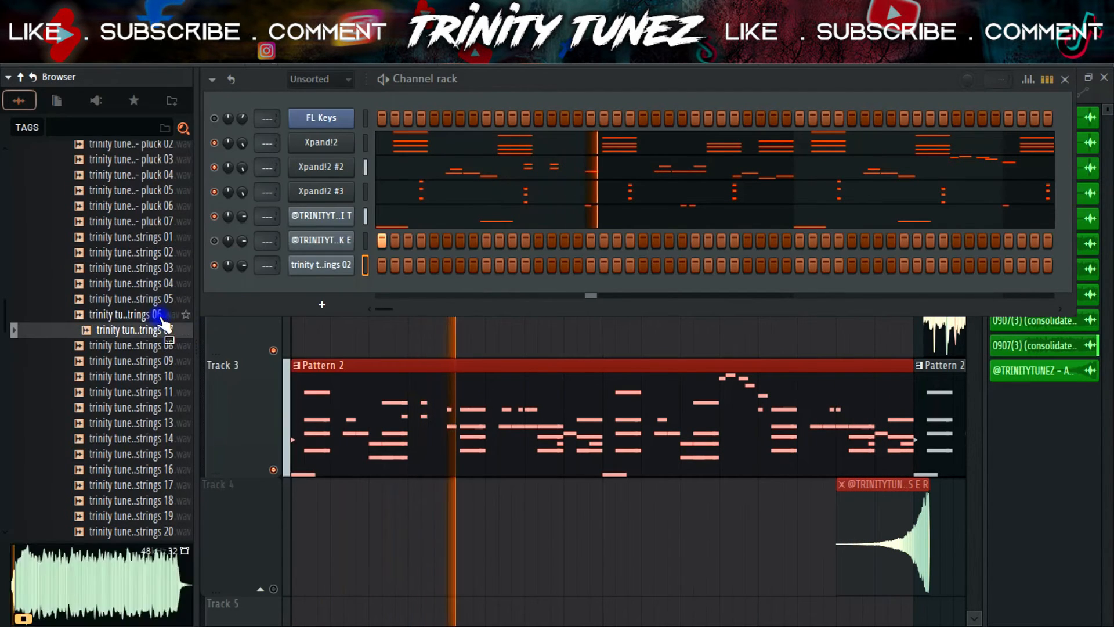
click(155, 346)
click(154, 360)
click(154, 376)
click(145, 391)
click(144, 408)
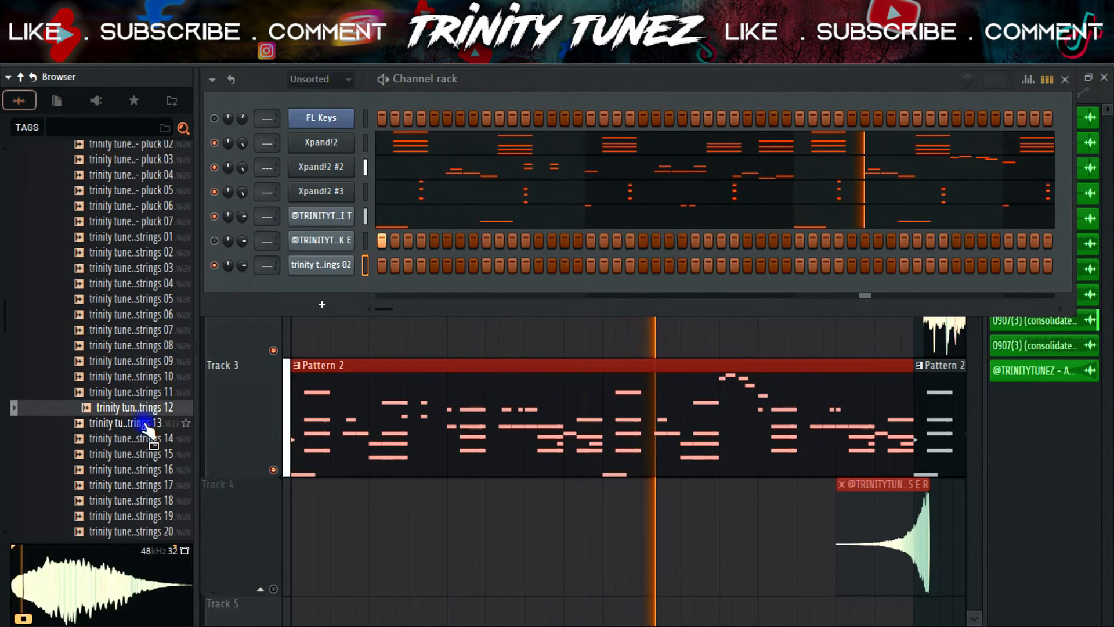
click(144, 423)
click(143, 439)
click(144, 454)
- Load trinity tunez - strings 14 into a new channel and close its sampler window
click(145, 438)
right_click(150, 437)
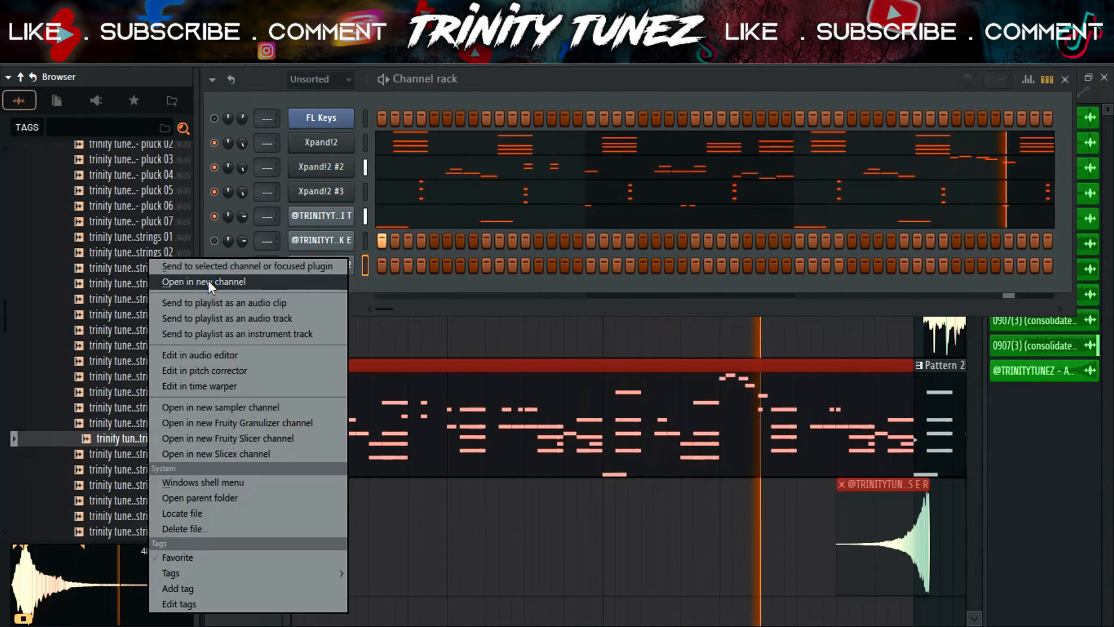
click(208, 280)
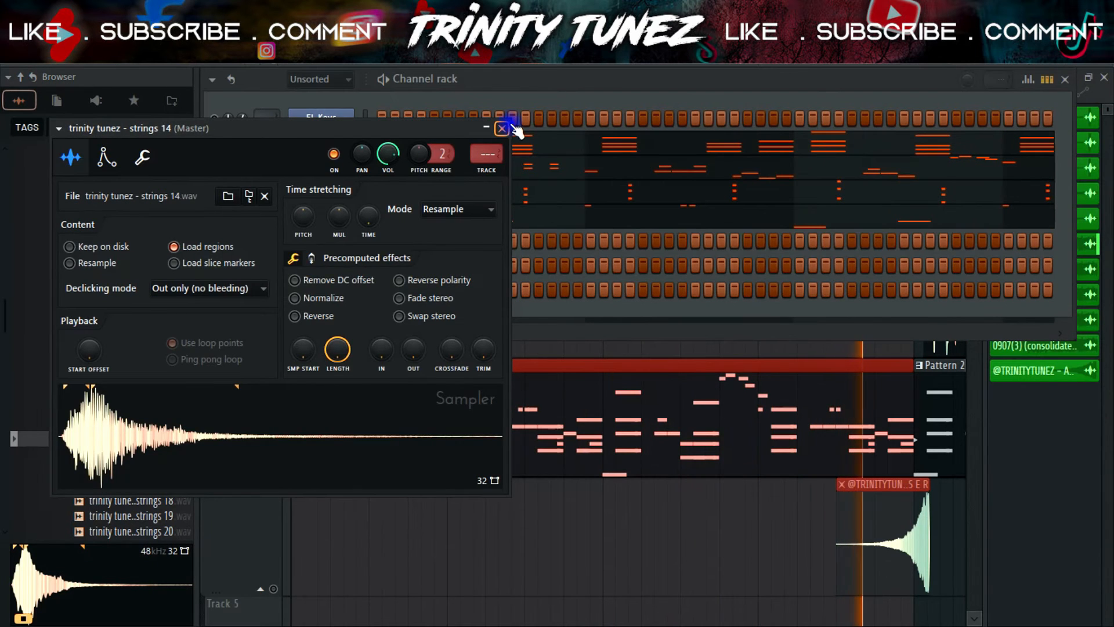
click(502, 128)
- Copy the Xpand!2 #3 chord notes and paste them into the strings 14 channel
right_click(340, 189)
click(520, 201)
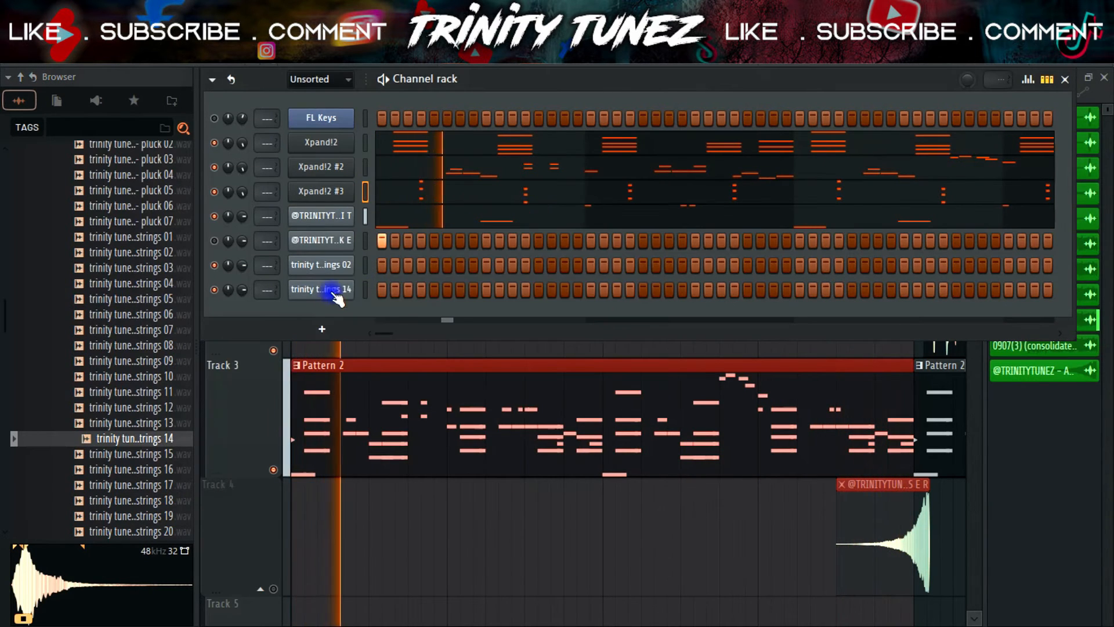
right_click(348, 289)
click(593, 320)
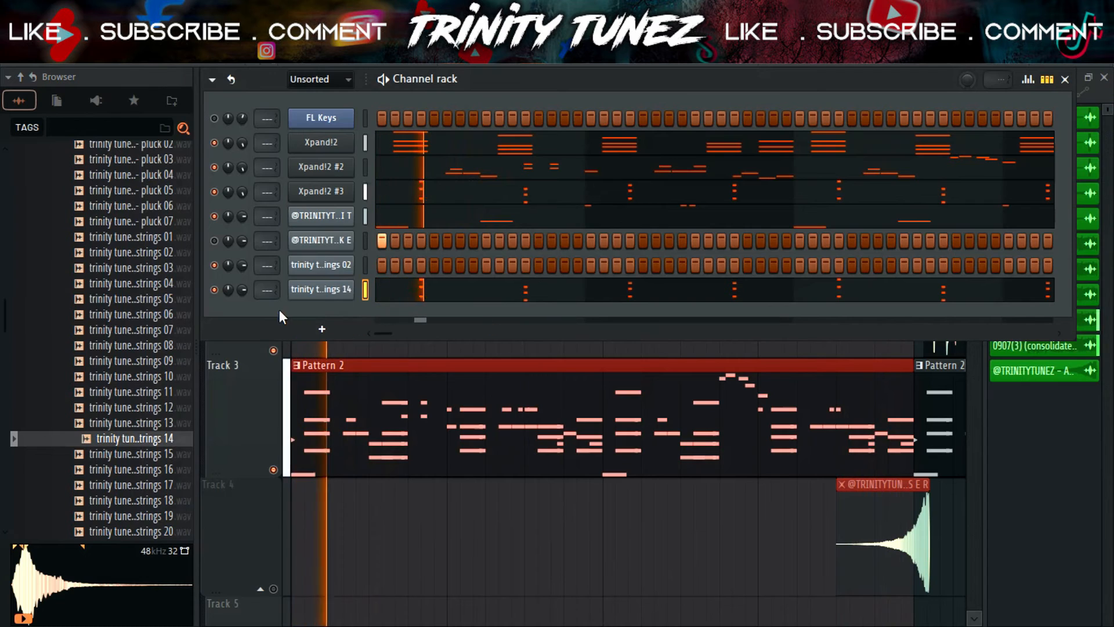
- Open the strings 14 channel's sample in the audio editor
click(321, 289)
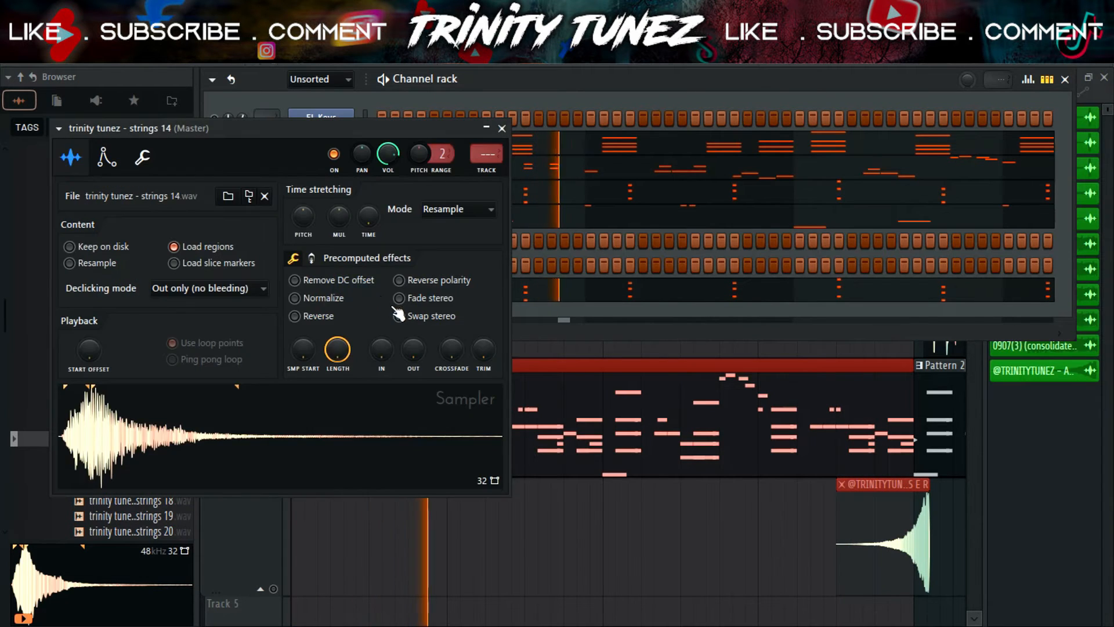
right_click(253, 408)
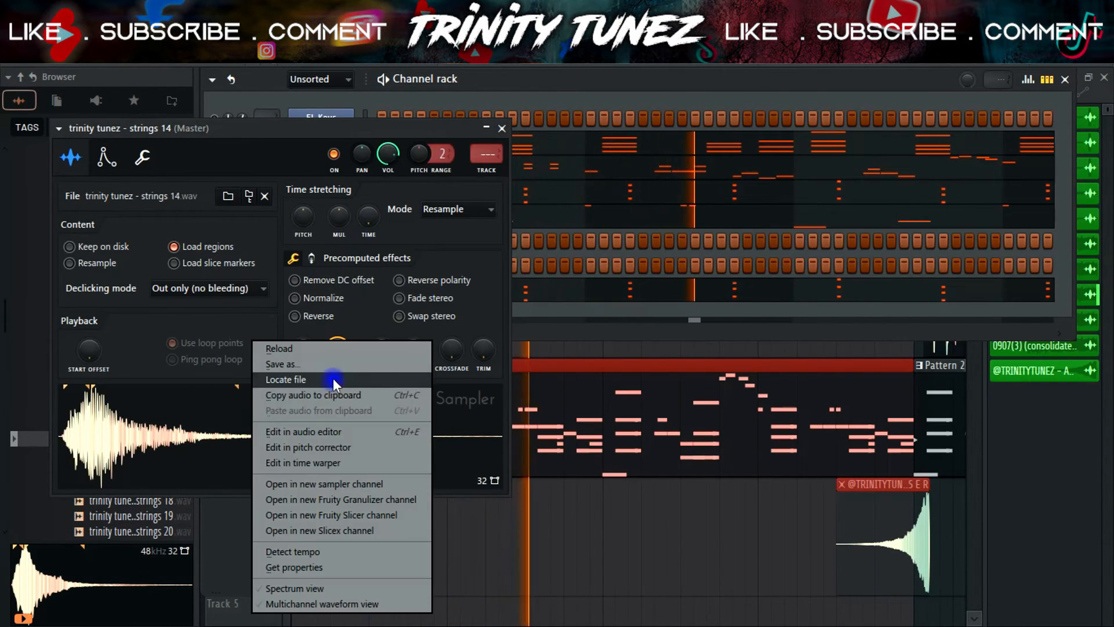
click(303, 421)
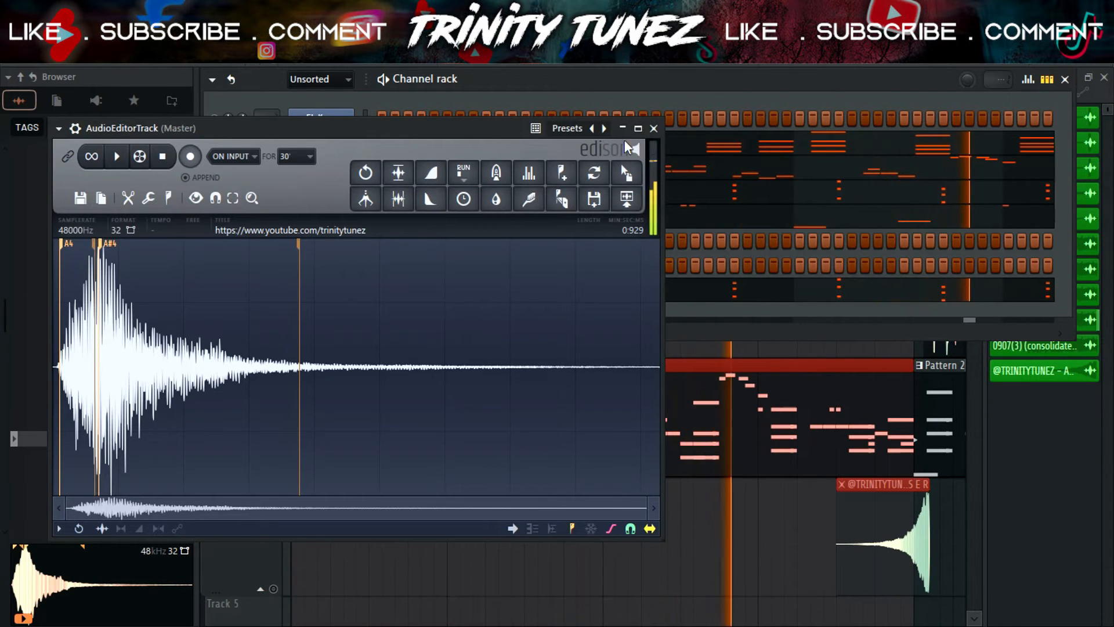
- Close the audio editor and check the root note of the strings 14 channel
click(654, 129)
click(142, 157)
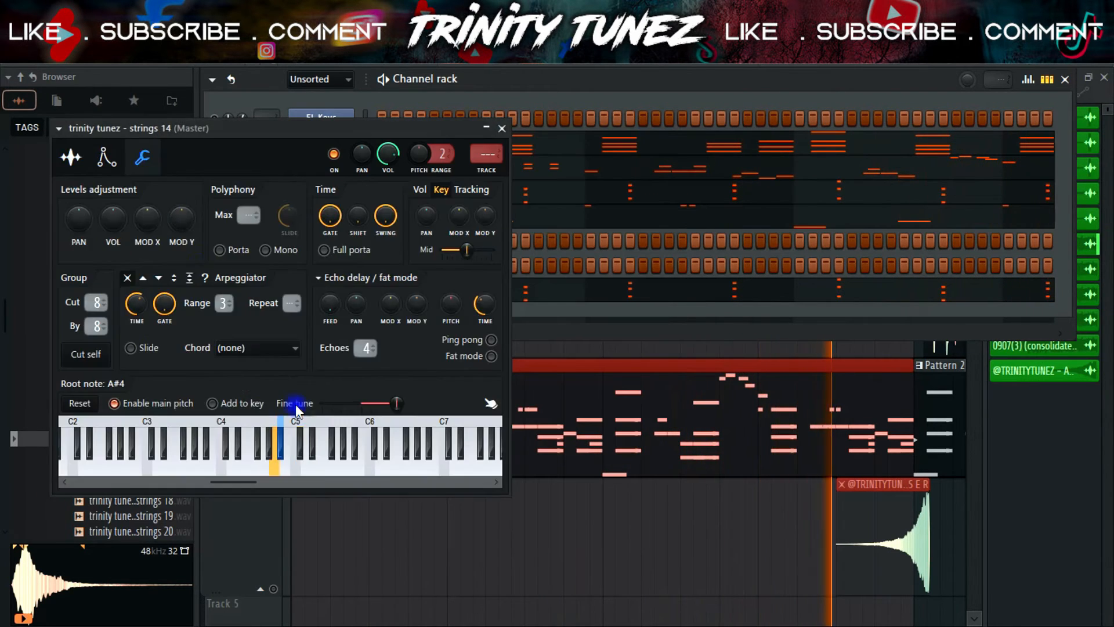
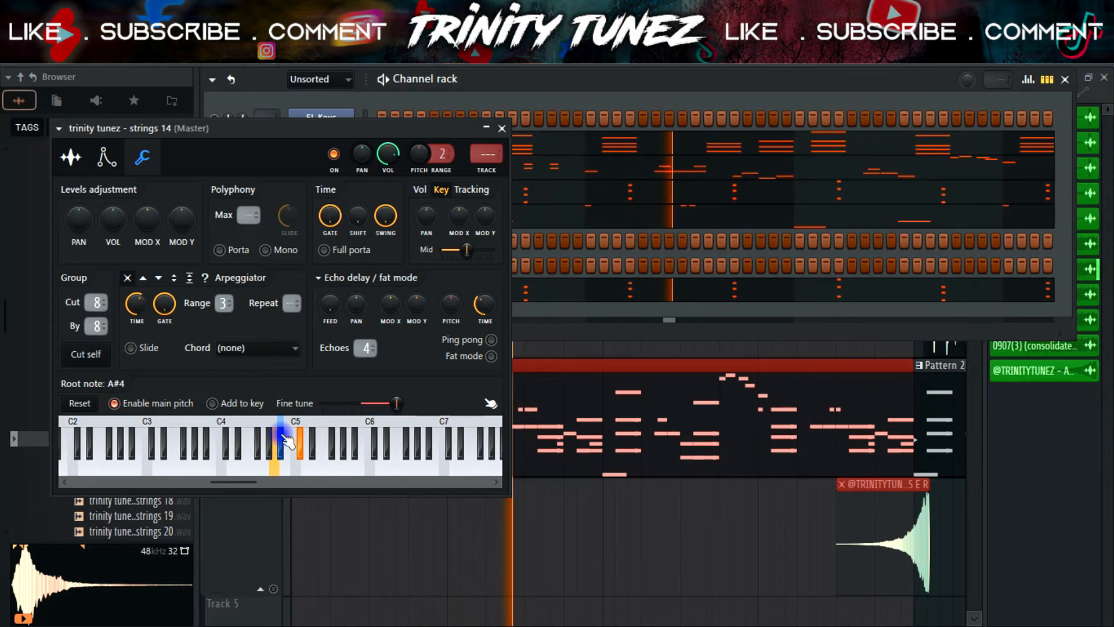
click(502, 128)
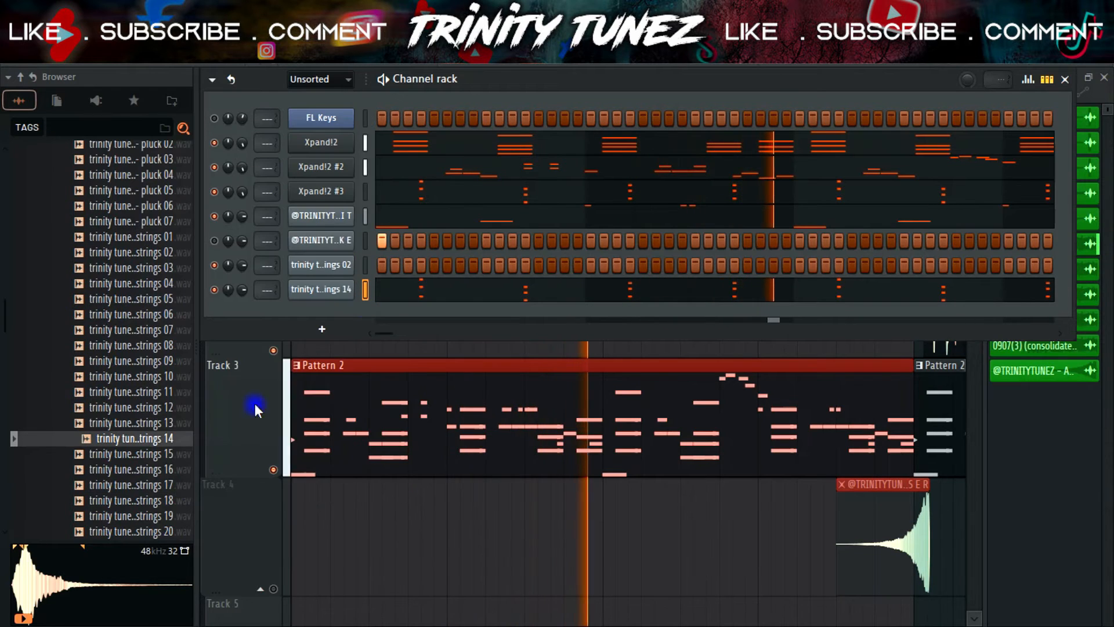
- Audition strings 15 through strings 17 and replace the strings 14 channel's sample with strings 17
click(127, 456)
click(128, 472)
click(127, 484)
right_click(144, 485)
click(197, 266)
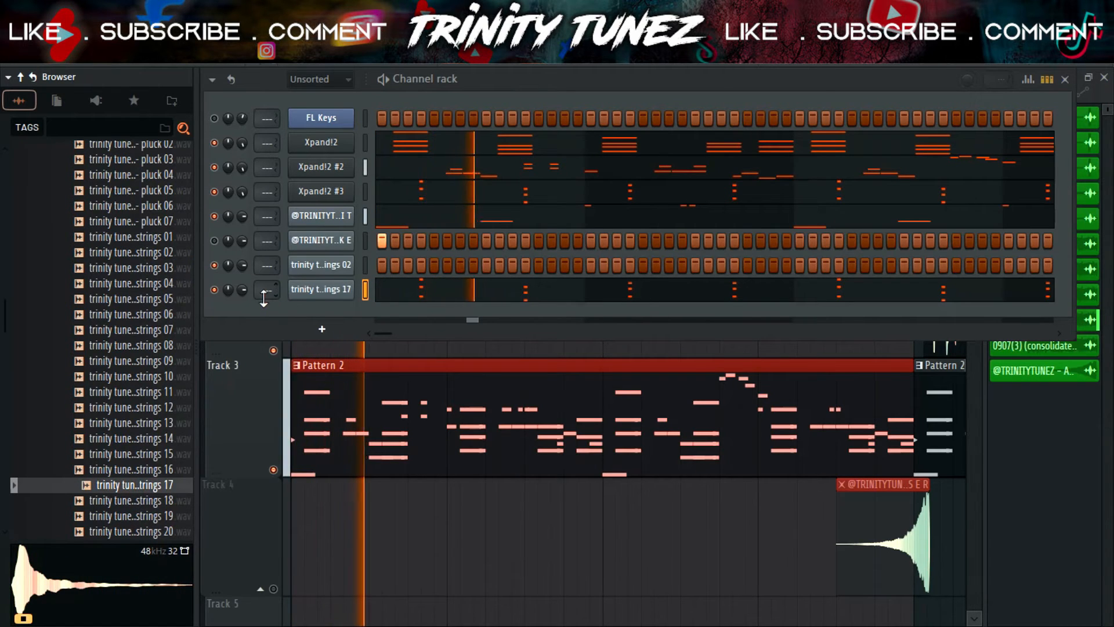
- Reshape the strings 17 channel's volume envelope with a longer release and close its sampler window
click(336, 295)
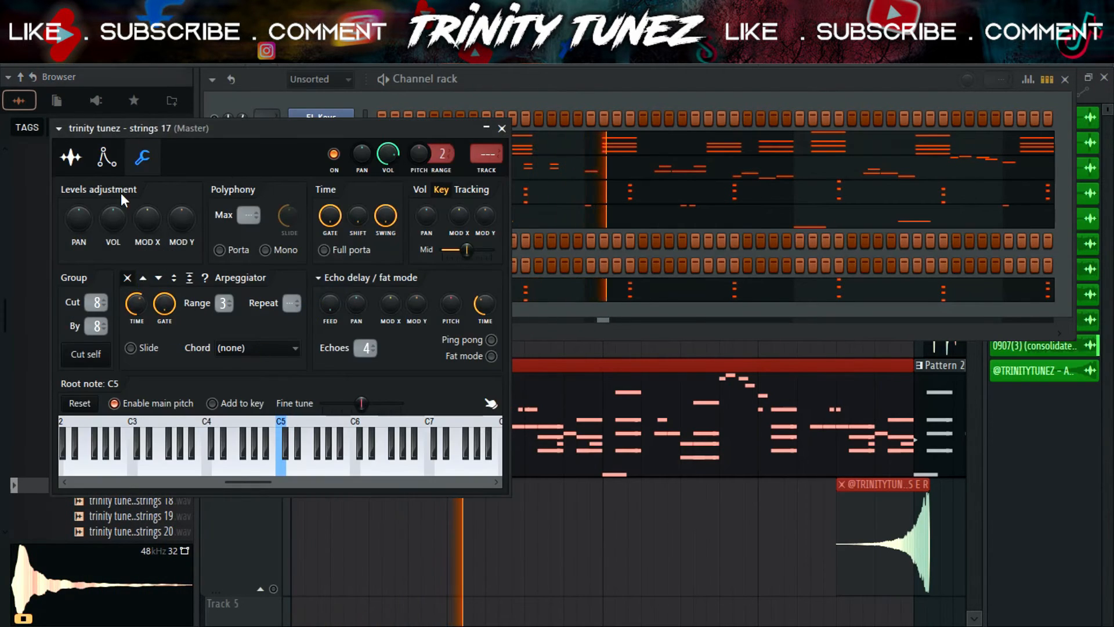
click(107, 157)
drag(107, 312, 123, 328)
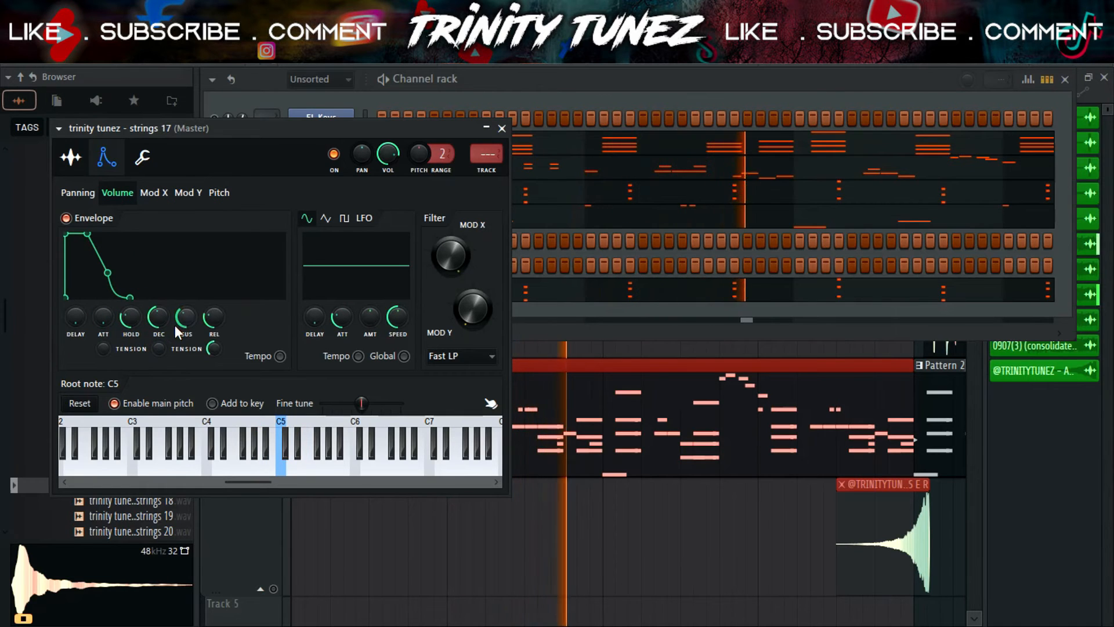
drag(204, 313, 205, 299)
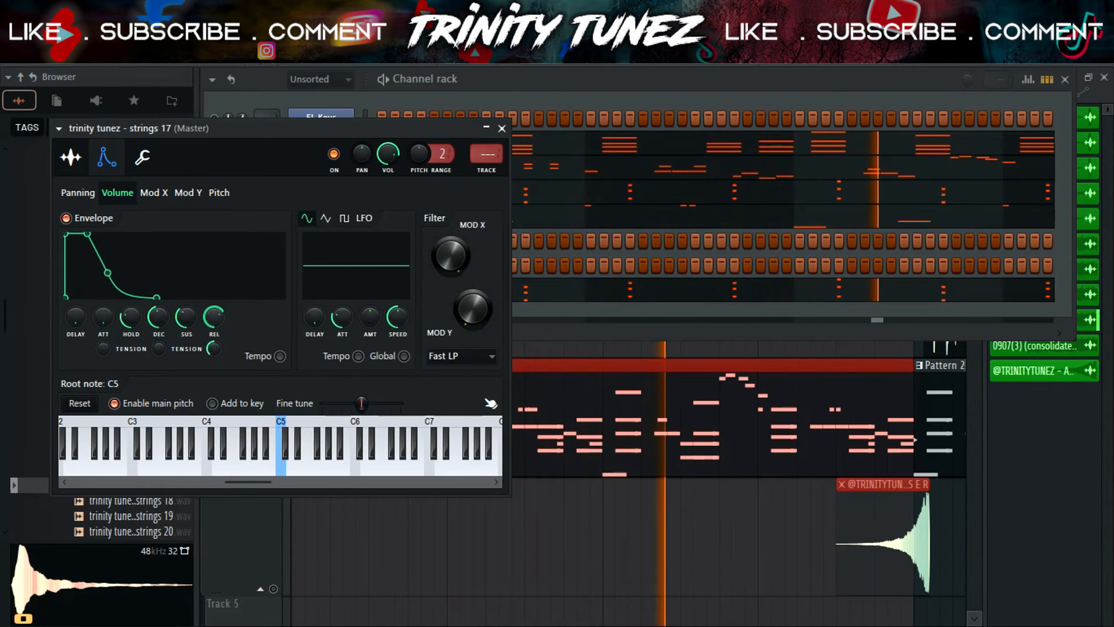
click(503, 128)
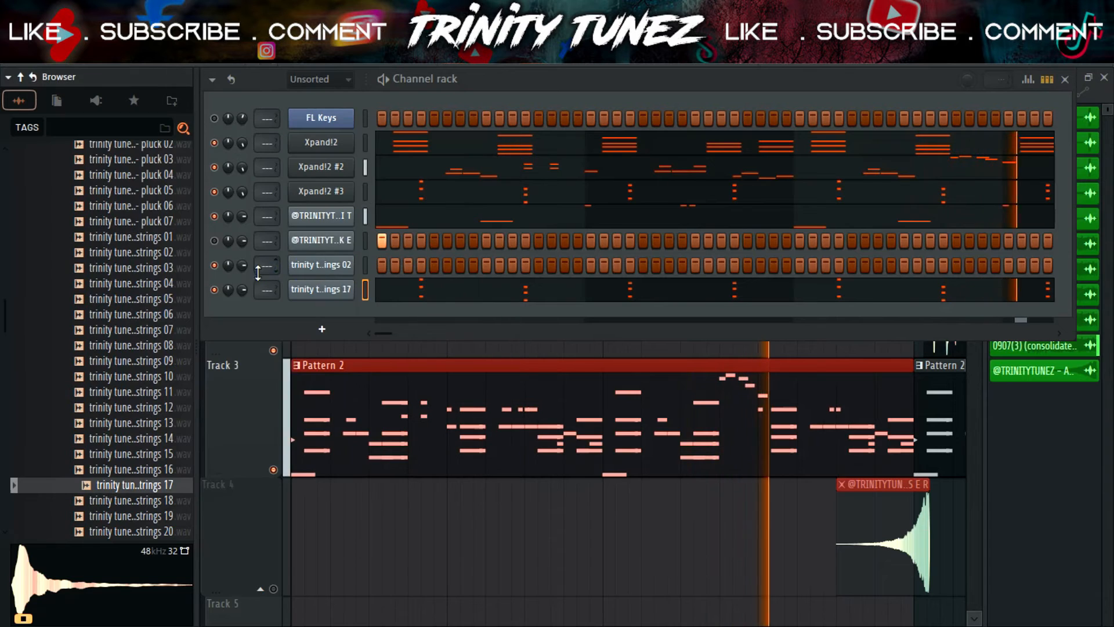
- Audition strings 18 through strings 20, load trinity tunez - strings 20 into a new channel and close its sampler window
key(Down)
key(Down)
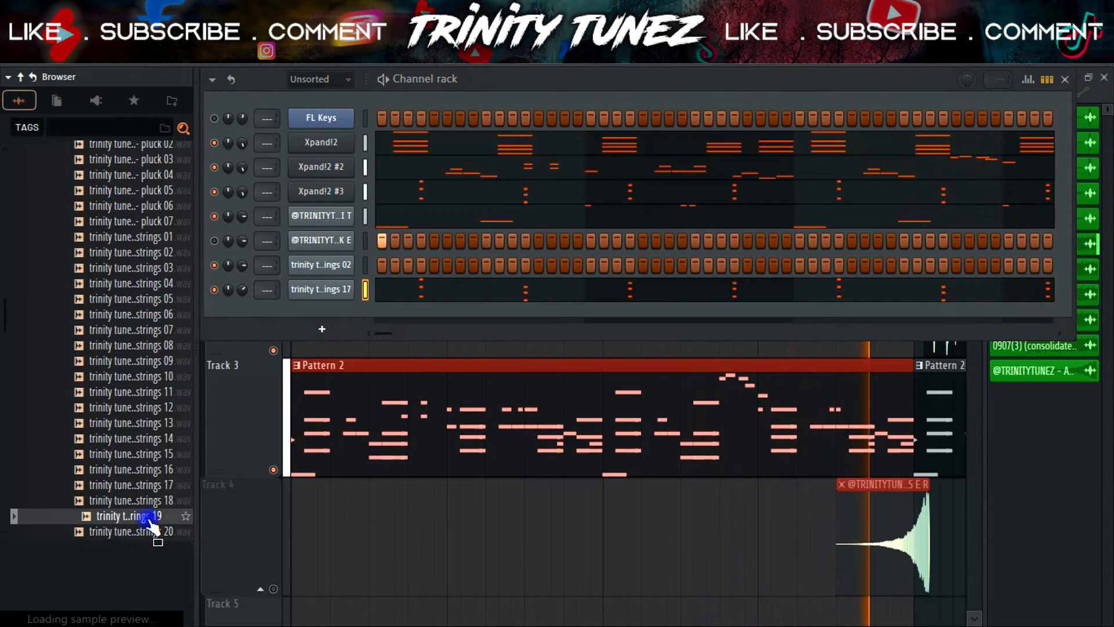
click(148, 533)
scroll(133, 511, down, 2)
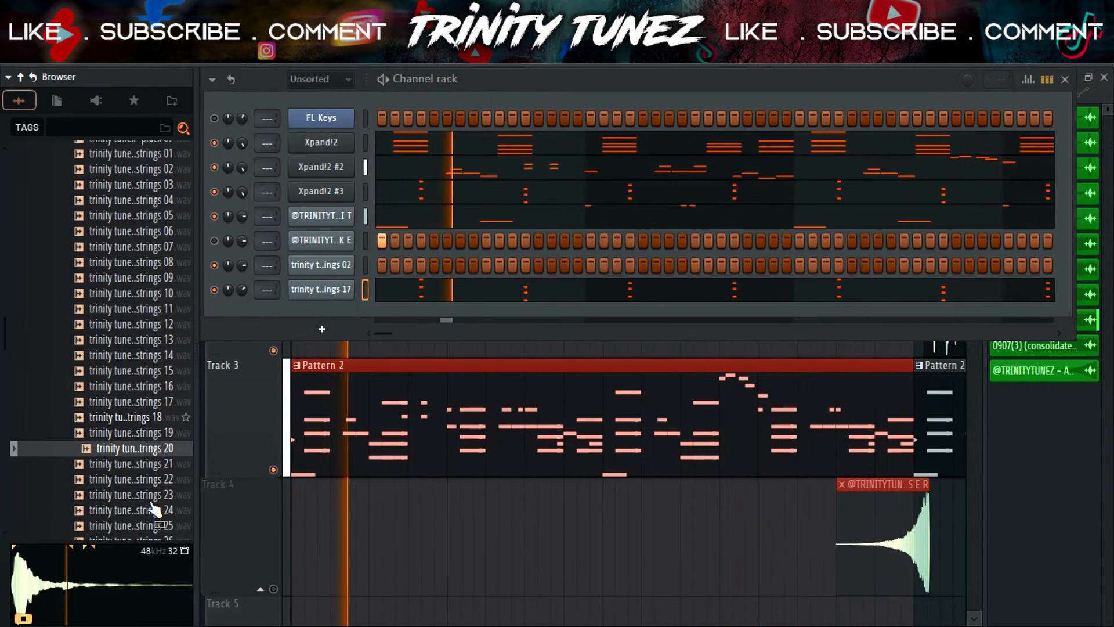
right_click(160, 439)
click(199, 283)
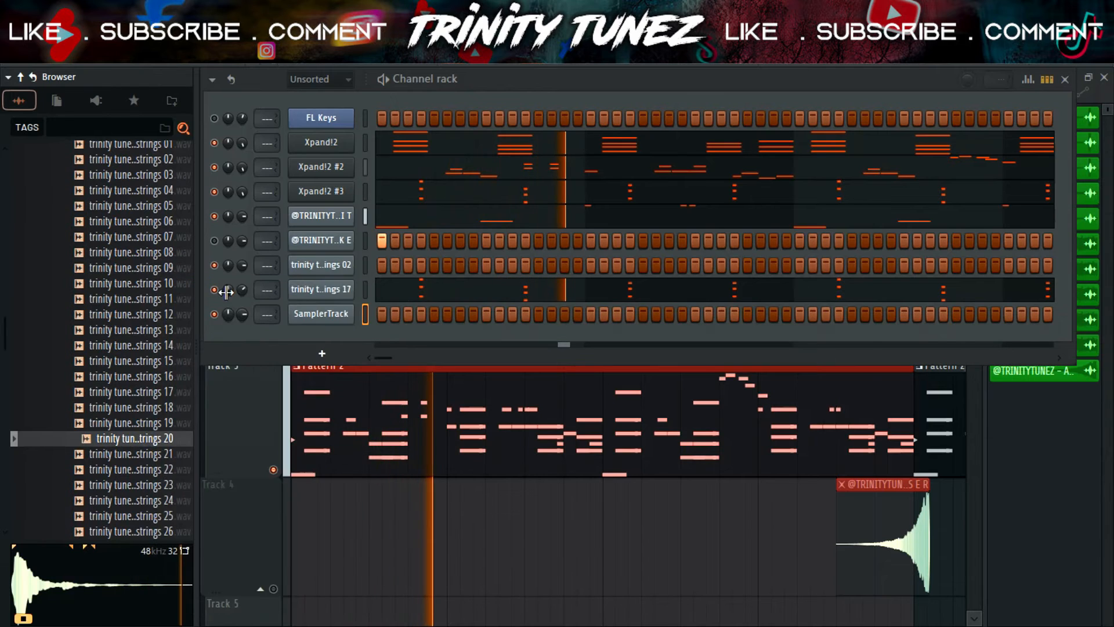
click(525, 150)
- Copy the strings 17 chord notes and paste them into the strings 20 channel
right_click(367, 283)
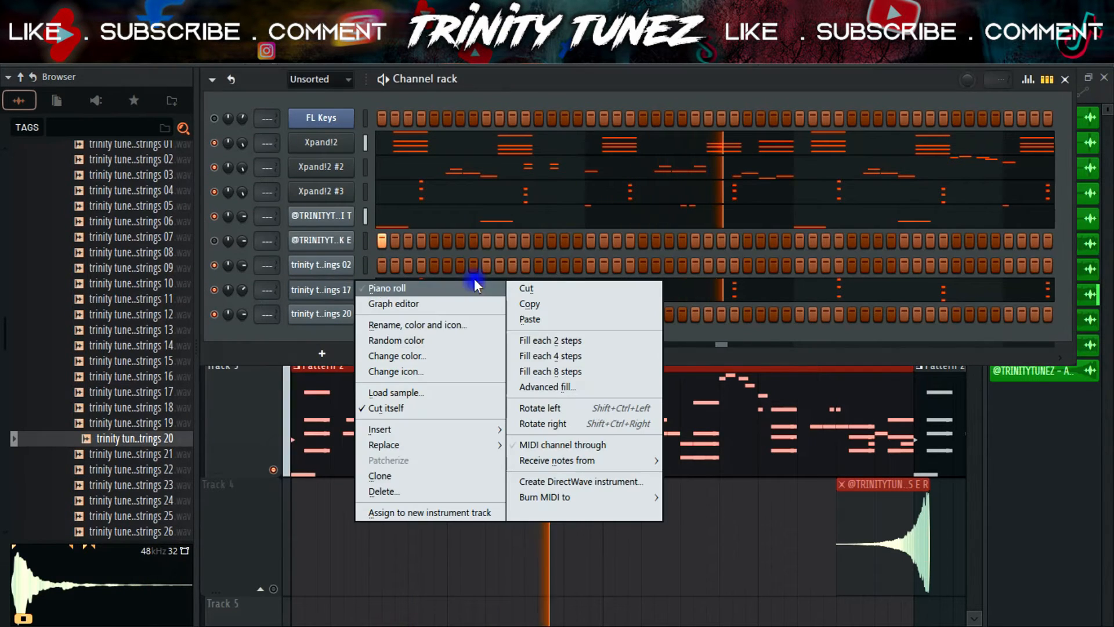
click(610, 301)
right_click(367, 307)
click(515, 341)
- Shape the strings 20 channel's volume envelope with a long release and adjust the channel's panning
click(307, 319)
click(128, 179)
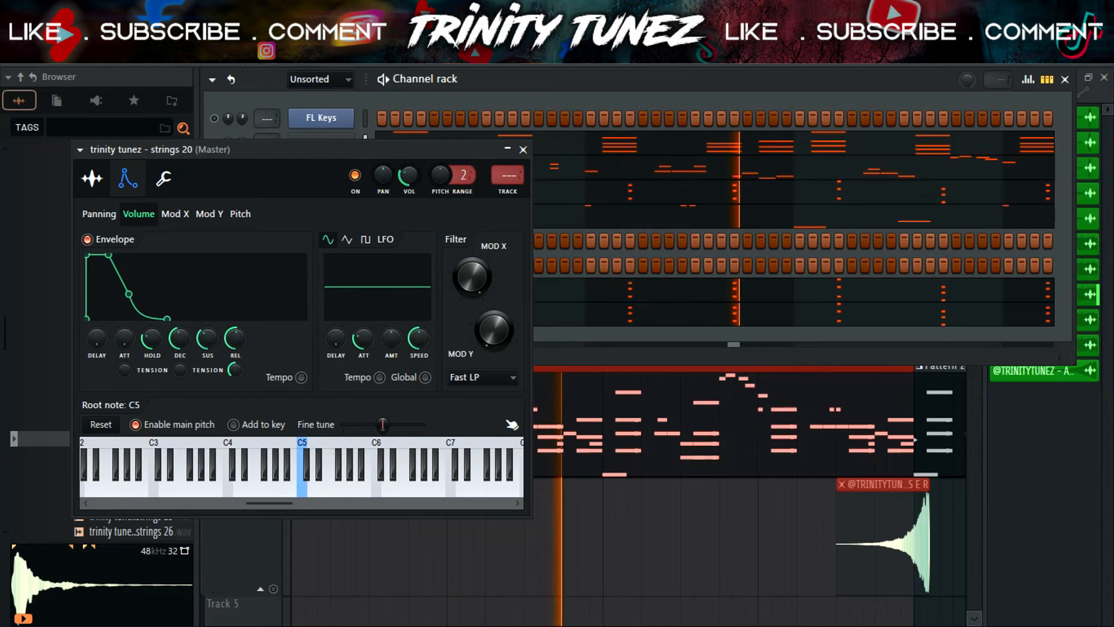
click(523, 149)
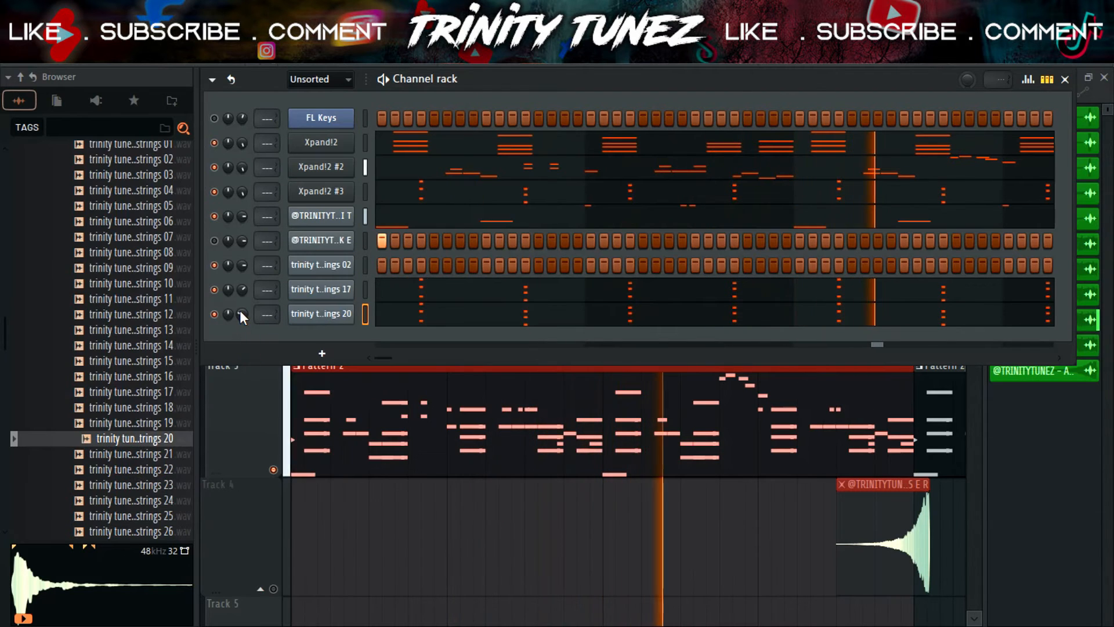
drag(228, 314, 228, 328)
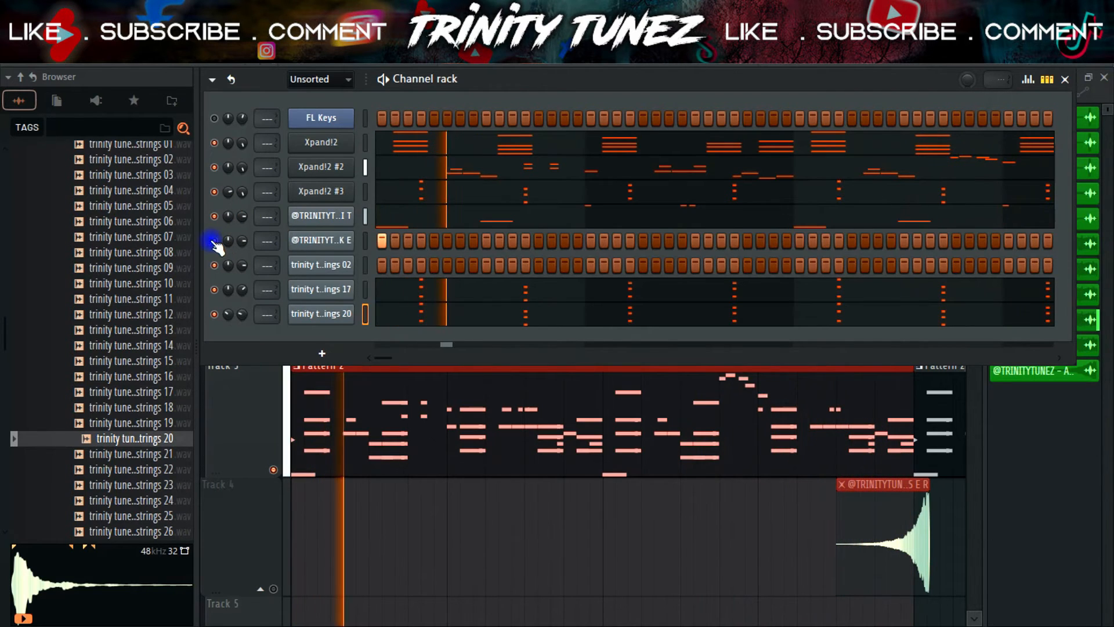
- Cut the AFRIKA KICK KHELEKE channel's steps out of the current pattern and create a new pattern
right_click(245, 240)
click(327, 246)
click(328, 241)
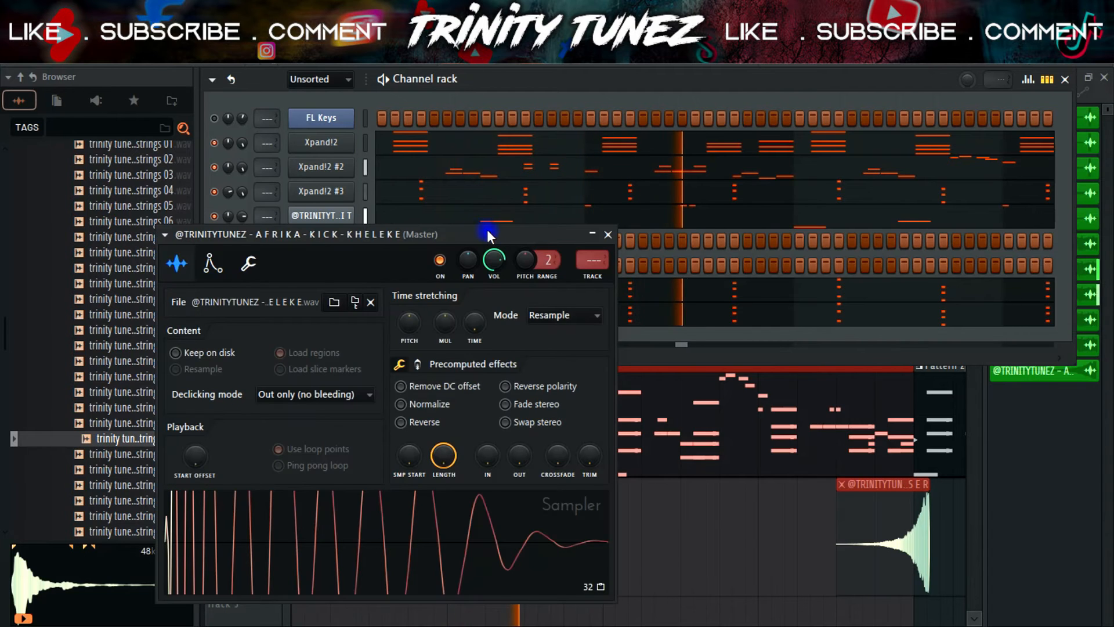
click(608, 235)
right_click(328, 243)
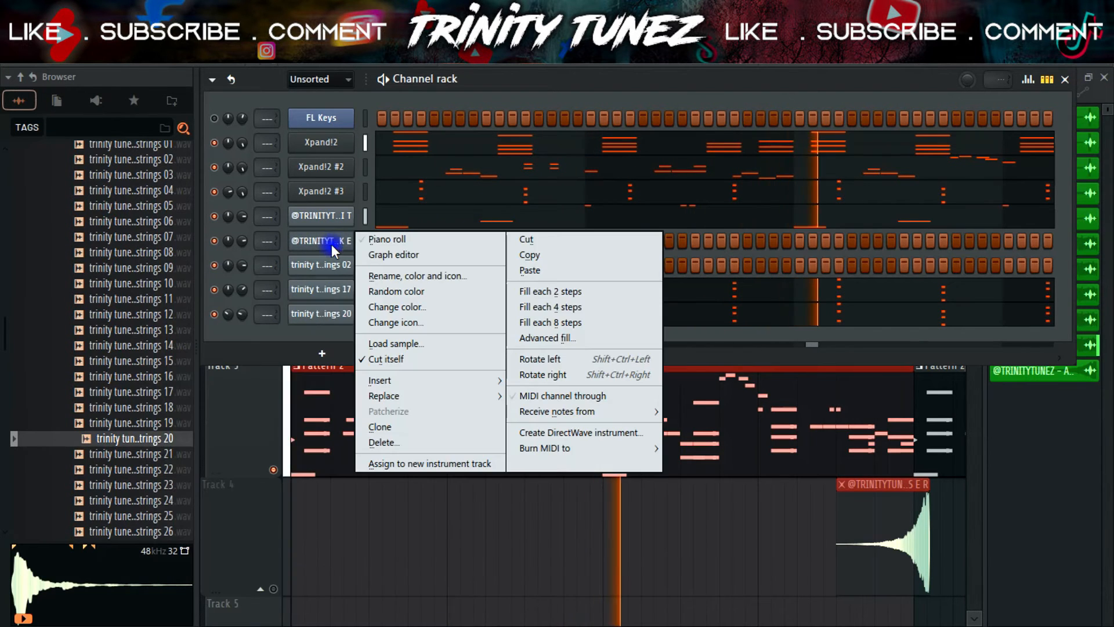
click(531, 240)
key(F4)
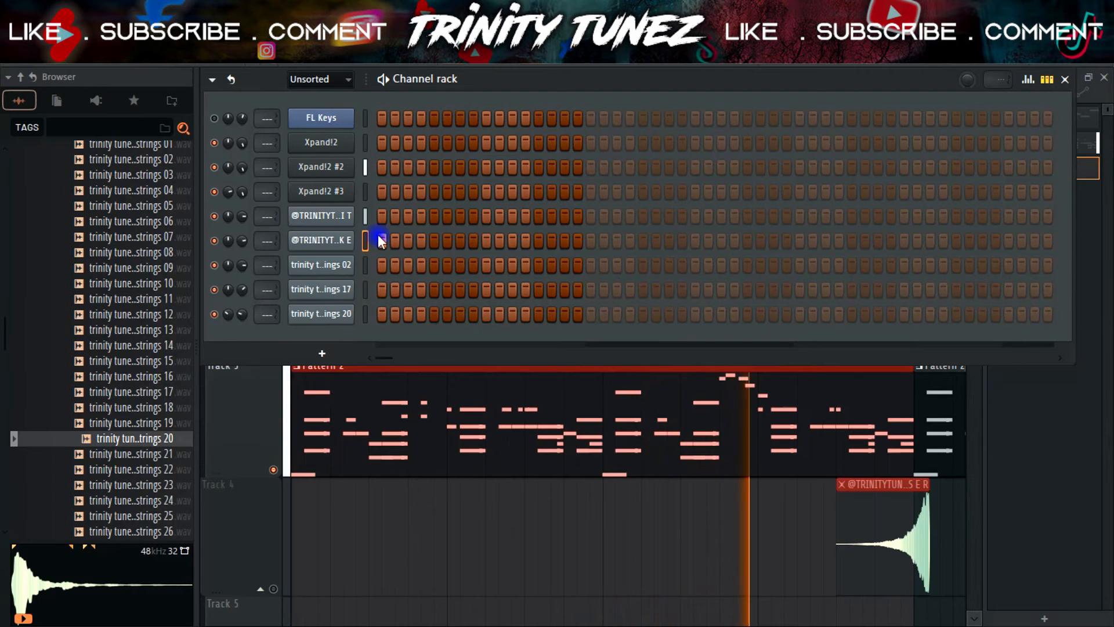
- Place Pattern 3, with the kick on its first step, at bar 1 of Track 5 in the playlist and play it
key(F6)
click(464, 543)
drag(465, 543, 301, 609)
scroll(265, 354, down, 3)
key(space)
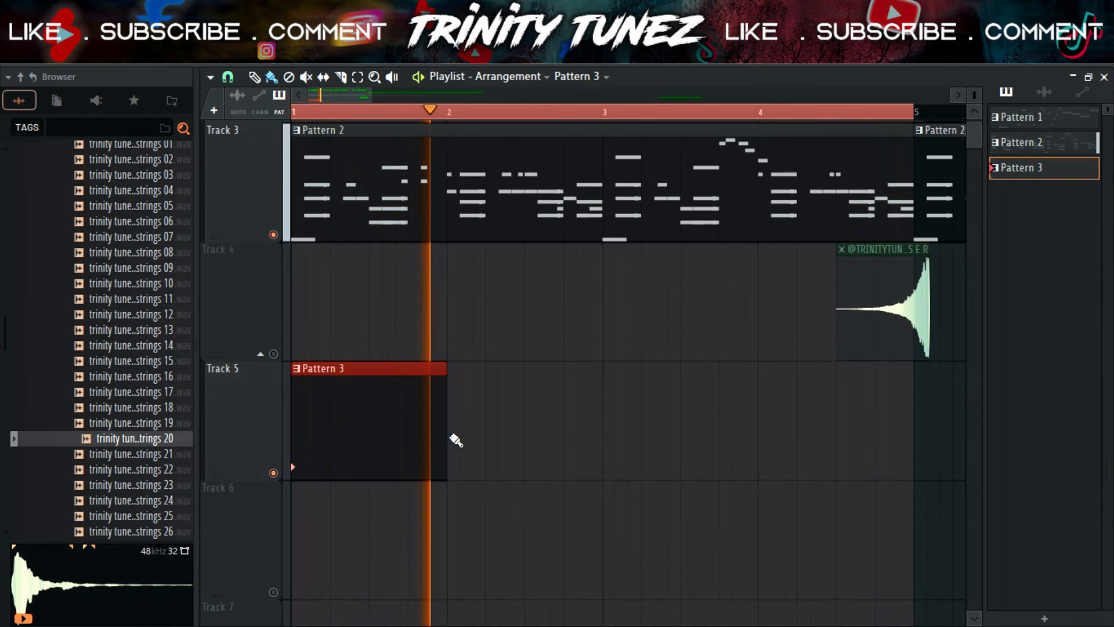
key(F6)
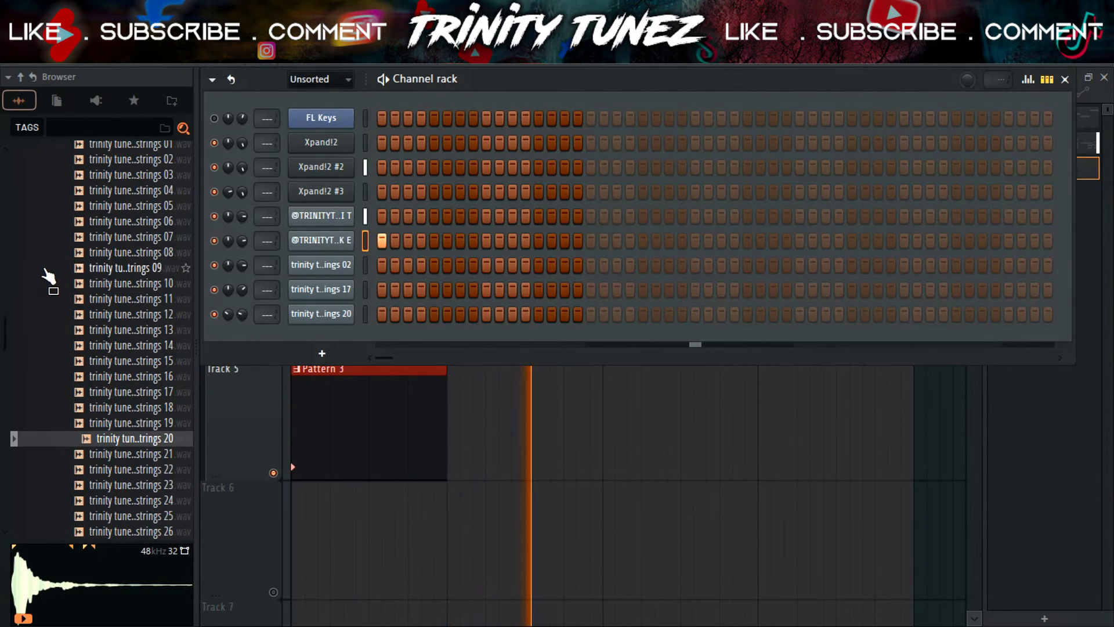
- Open the drum kit's hi hat folder and audition its samples
scroll(58, 273, up, 8)
click(98, 249)
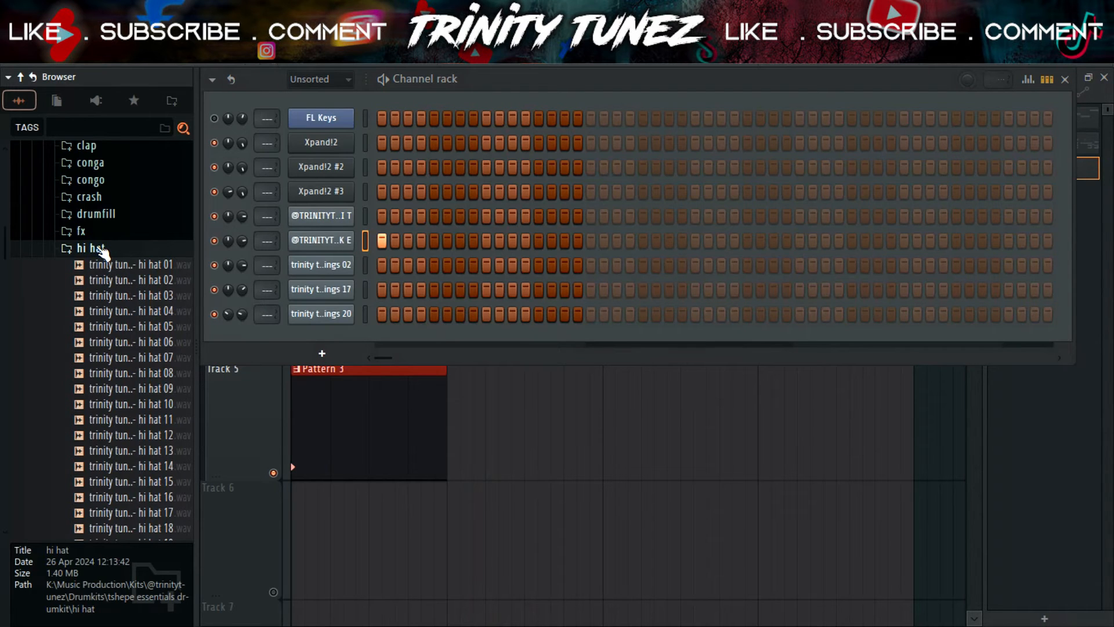
click(100, 249)
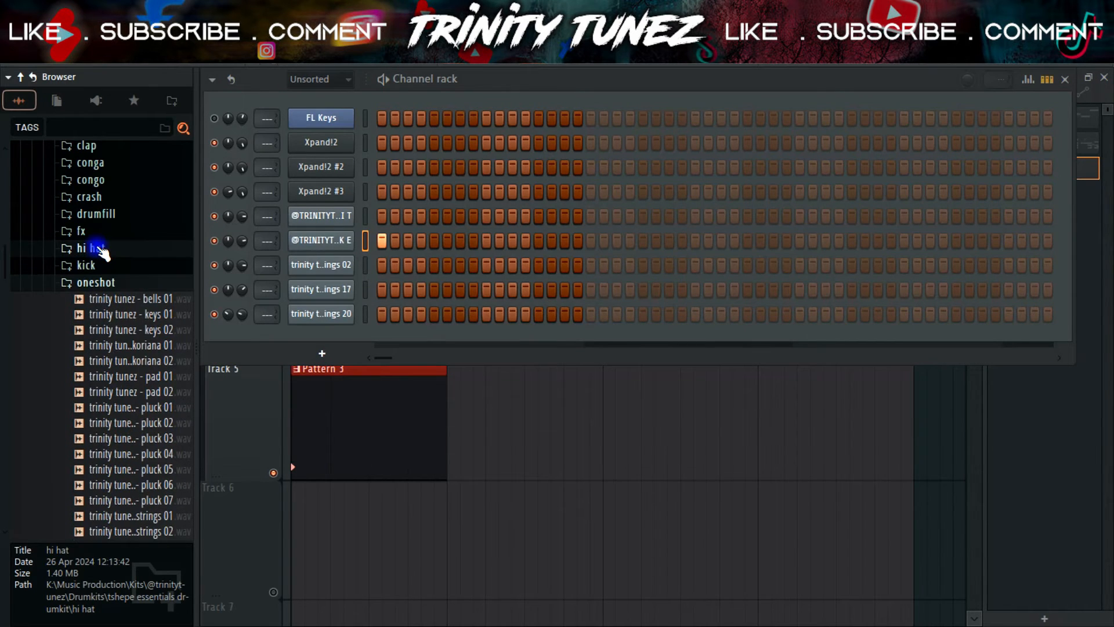
click(97, 250)
click(131, 326)
click(136, 357)
click(142, 388)
click(145, 435)
click(160, 405)
click(161, 420)
click(170, 389)
click(161, 405)
click(156, 466)
click(157, 513)
scroll(158, 499, down, 4)
click(158, 456)
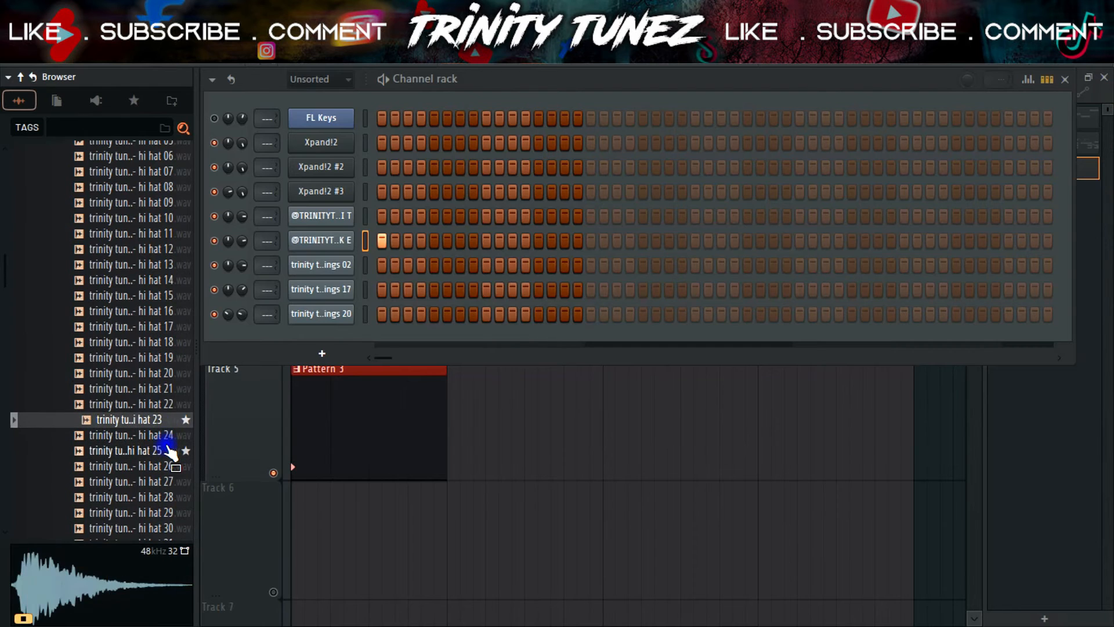
- Load trinity tunez - hi hat 25 into a new channel and close its sampler window
right_click(166, 448)
click(219, 282)
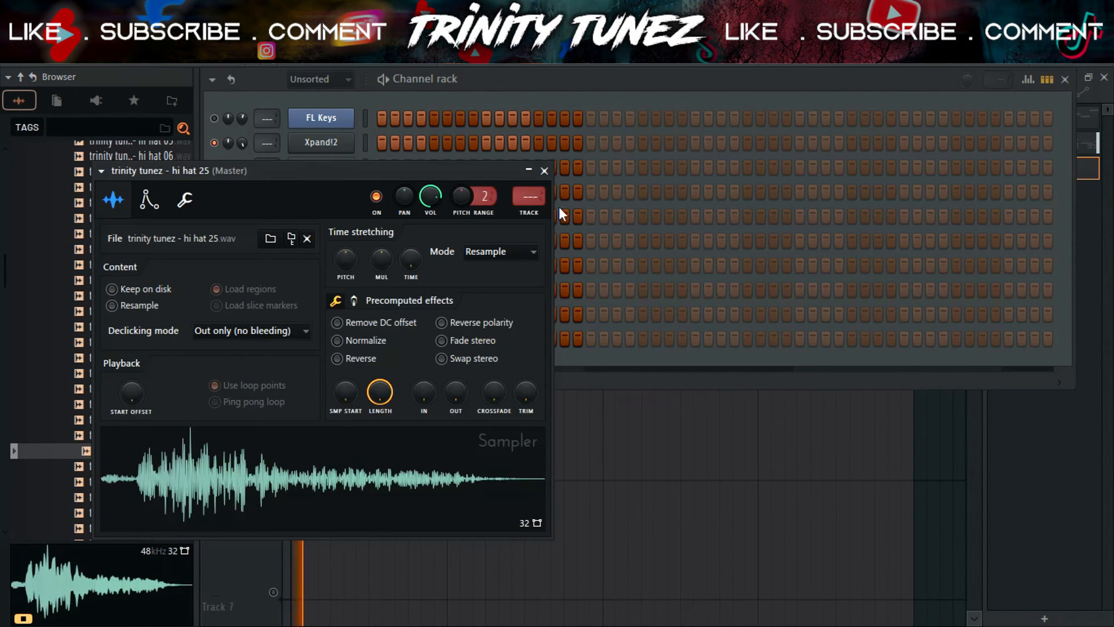
click(546, 172)
- Place the first two short C5 notes at the start of the hi hat 25 piano roll and play them back
click(365, 339)
key(F7)
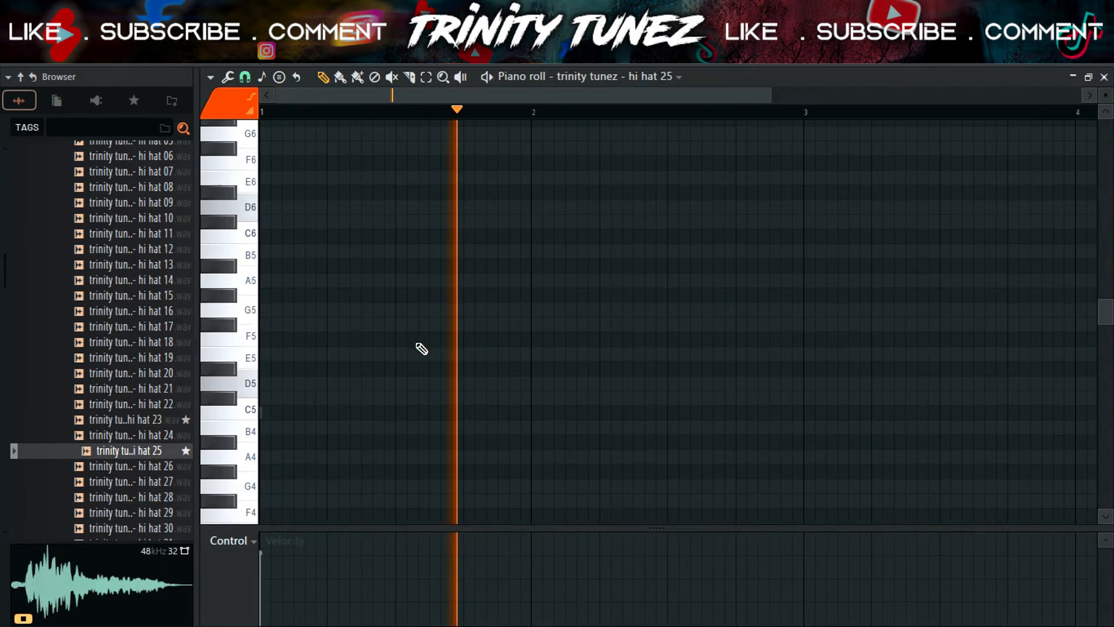
drag(681, 120, 678, 120)
click(346, 310)
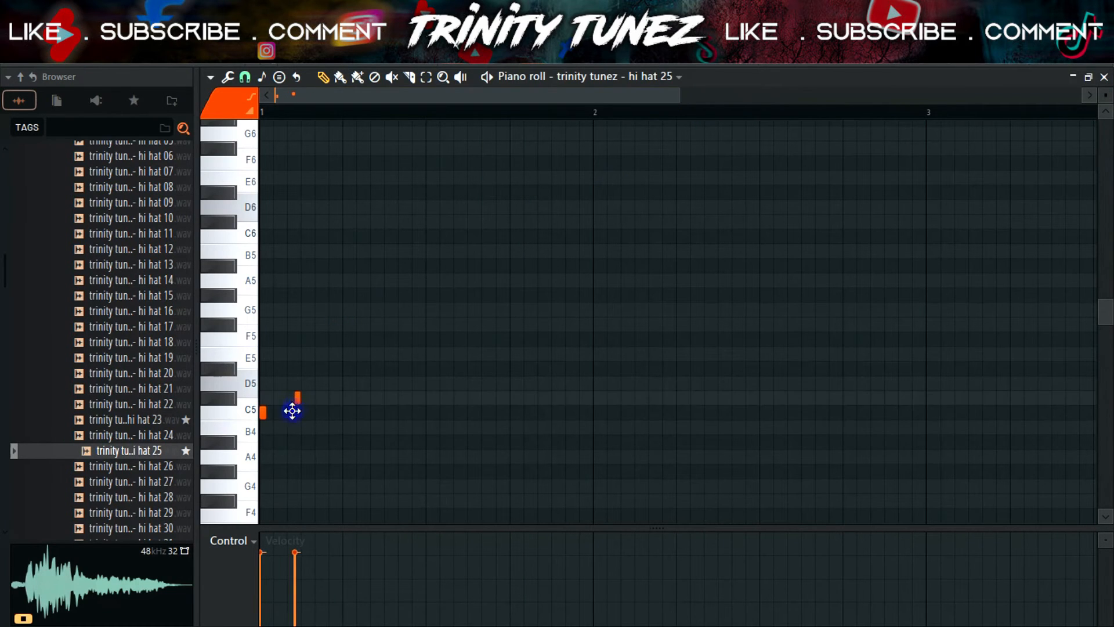
key(space)
key(F6)
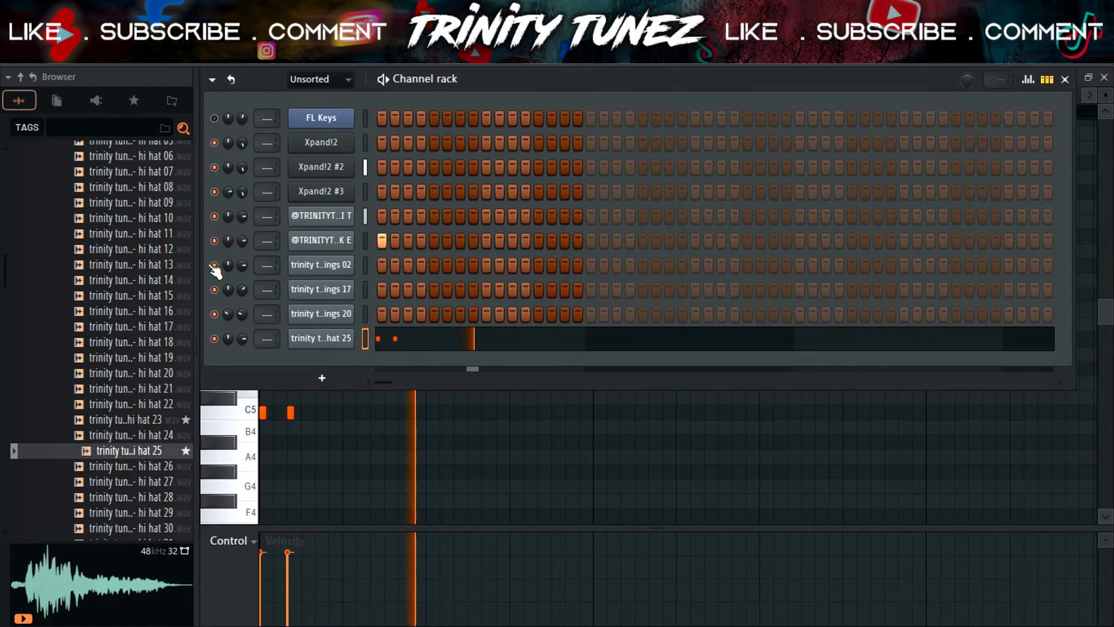
key(F7)
key(F7)
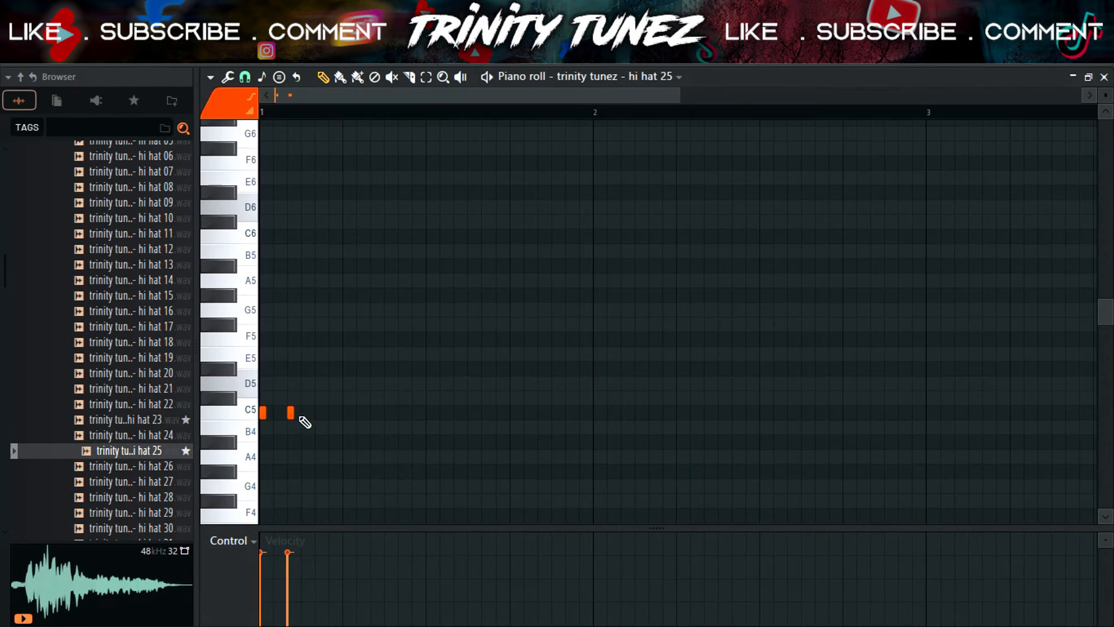
- Add two more C5 hi hat notes in the first half of bar 1 and lower the velocities after the first hit
drag(300, 610, 293, 551)
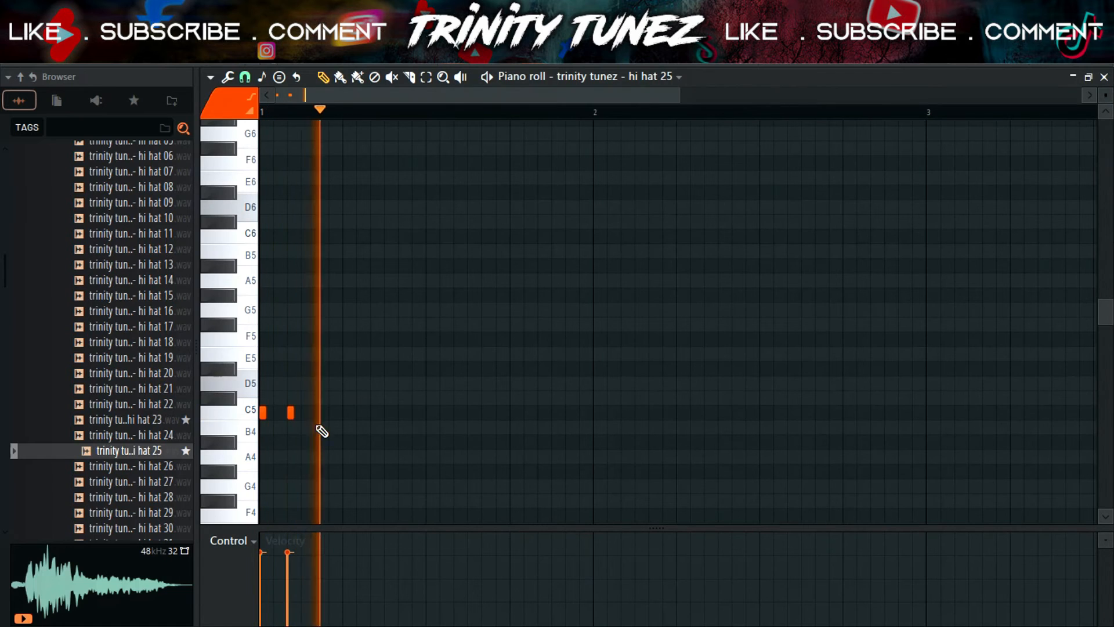
click(345, 413)
click(316, 566)
click(289, 610)
drag(304, 415, 311, 413)
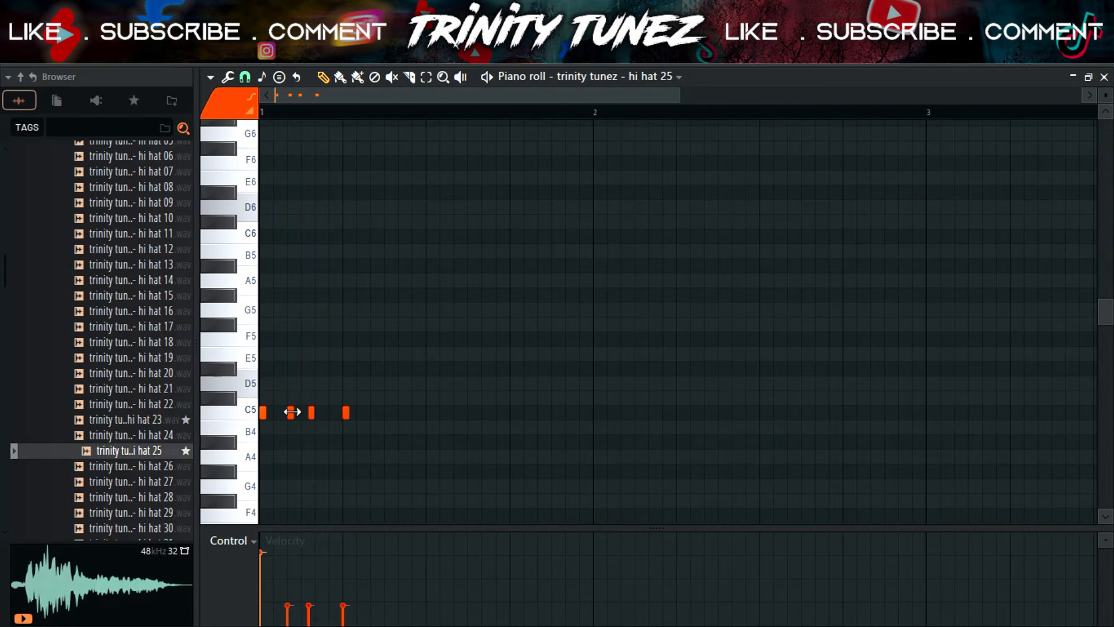
click(302, 414)
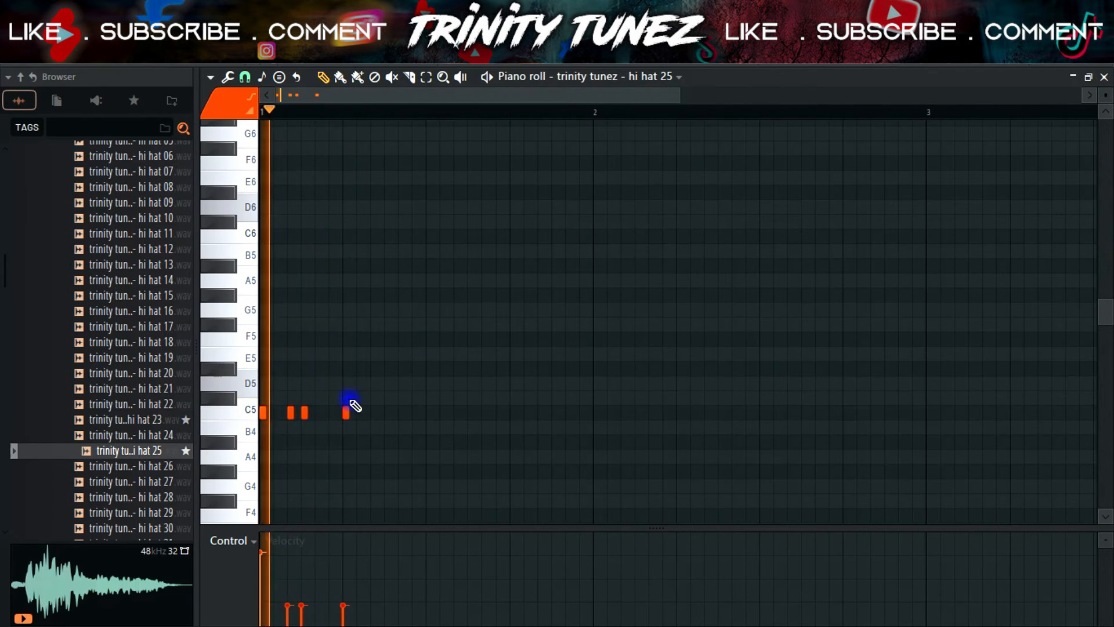
- Vary the hi hat velocities, add a C5 note before the last hit and delete that last hit
scroll(497, 207, up, 3)
drag(393, 561, 386, 569)
click(443, 417)
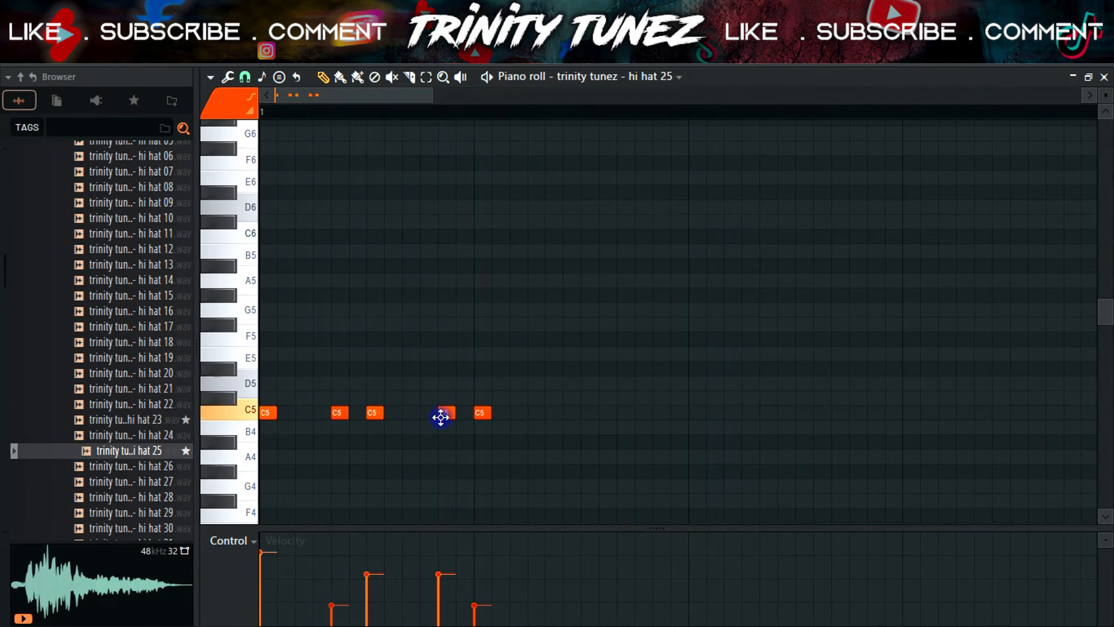
click(441, 612)
click(481, 557)
right_click(479, 406)
click(437, 602)
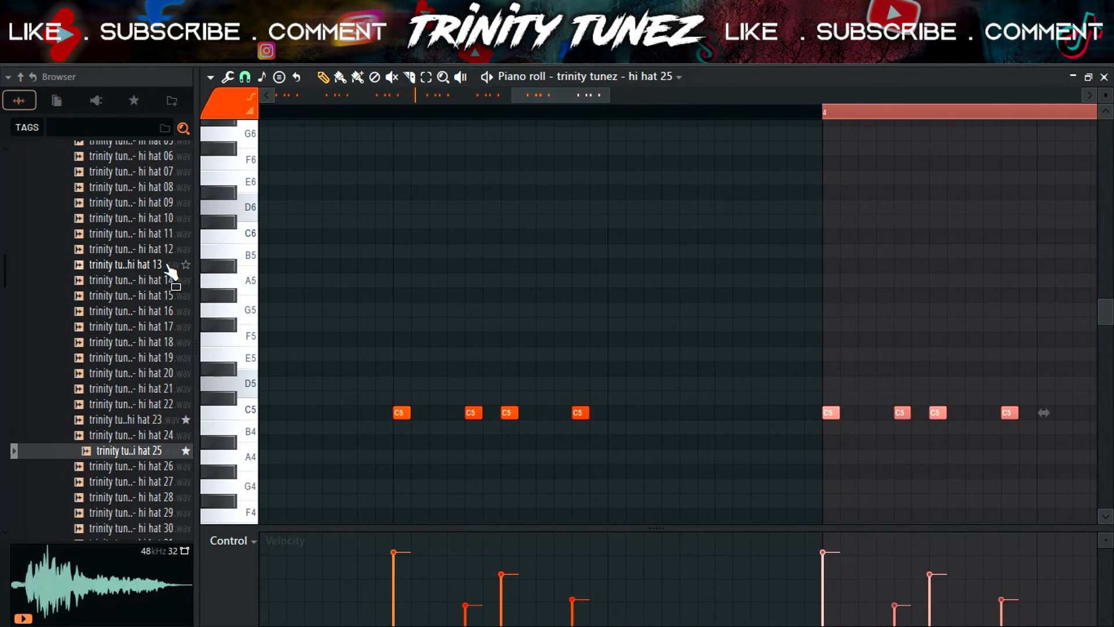
- Repeat the four-note hi hat phrase every half bar through bar 4 and return to the channel rack
click(512, 177)
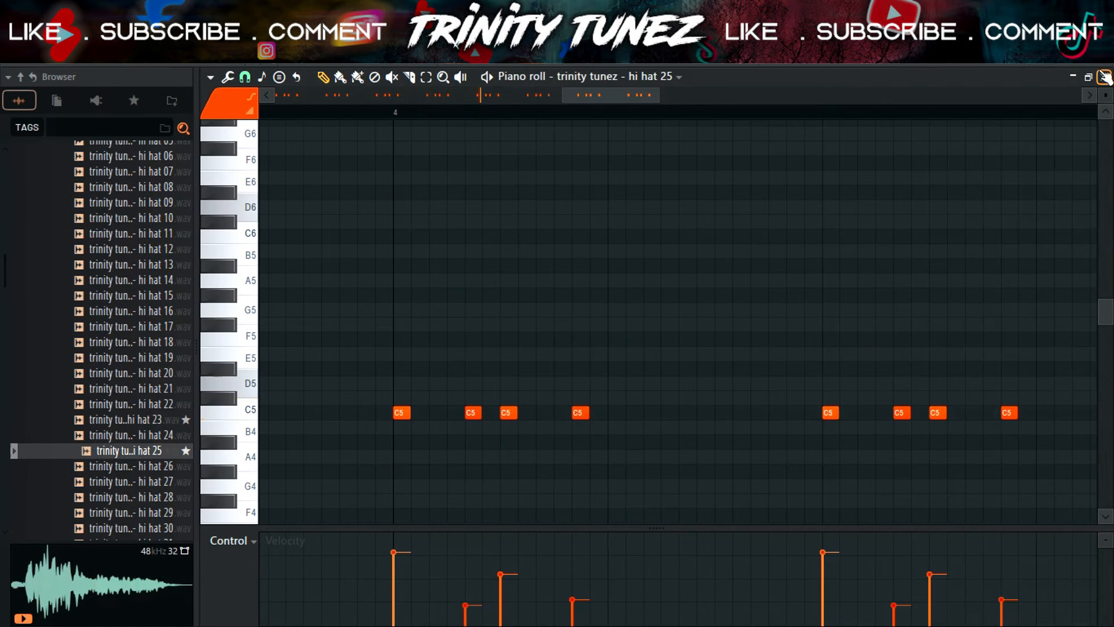
key(F6)
key(F5)
scroll(138, 281, up, 4)
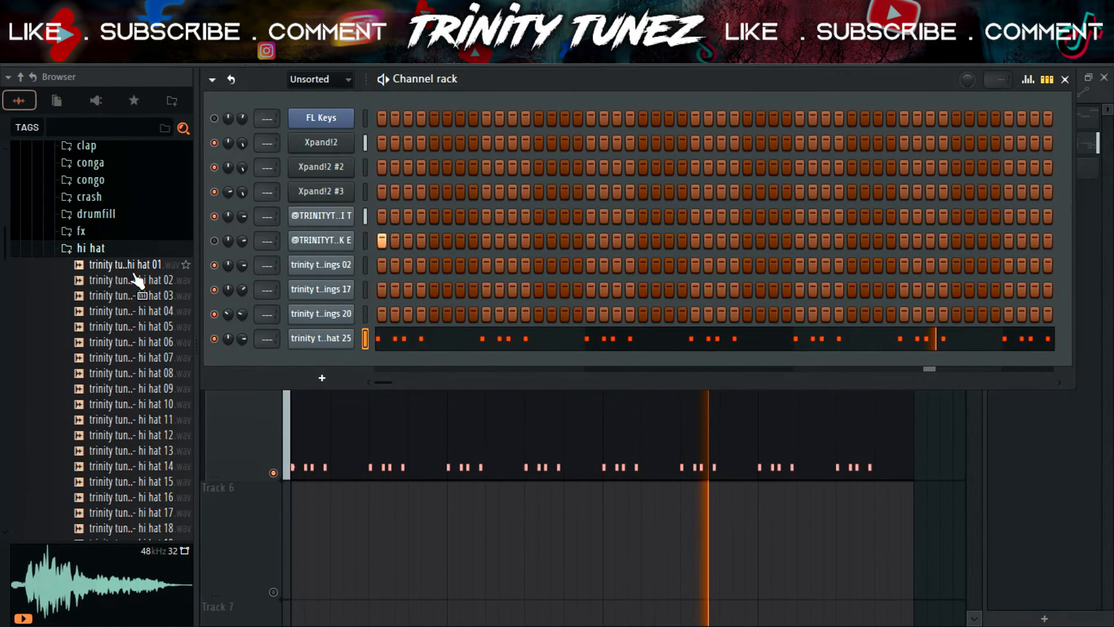
- Audition more hi hat samples and replace the hi hat 25 channel's sample with hi hat 23
scroll(139, 290, down, 4)
click(174, 419)
right_click(176, 418)
click(223, 265)
right_click(165, 420)
click(255, 267)
- Collapse the hi hat and oneshot folders and open the snare folder of the tshepe essentials drumkit
scroll(116, 325, up, 6)
click(96, 342)
click(97, 308)
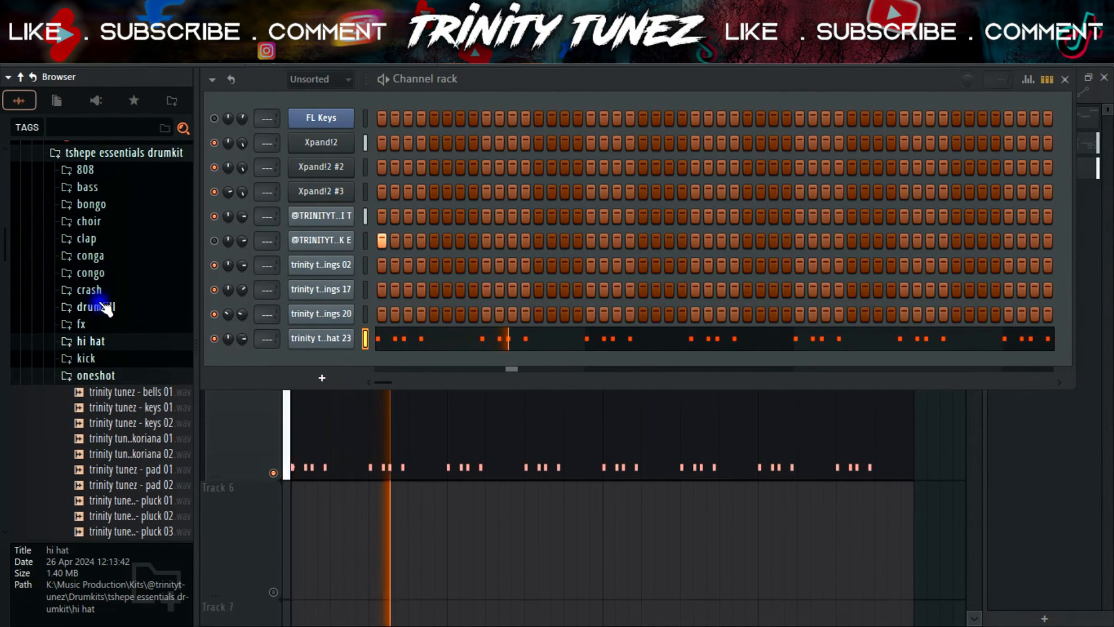
scroll(109, 282, up, 2)
click(90, 464)
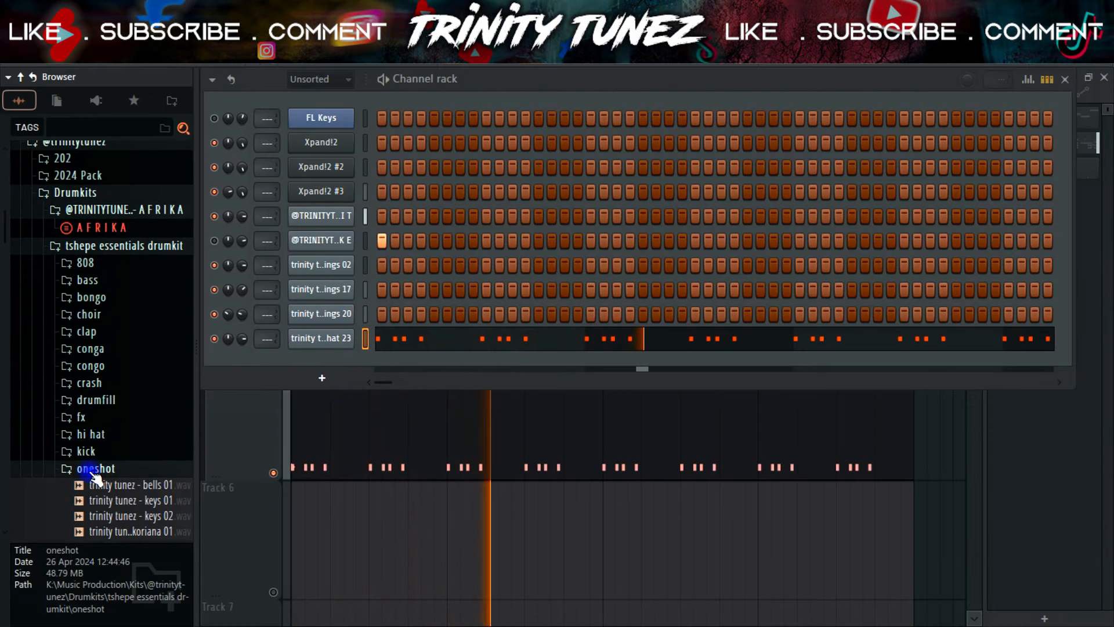
scroll(122, 427, down, 6)
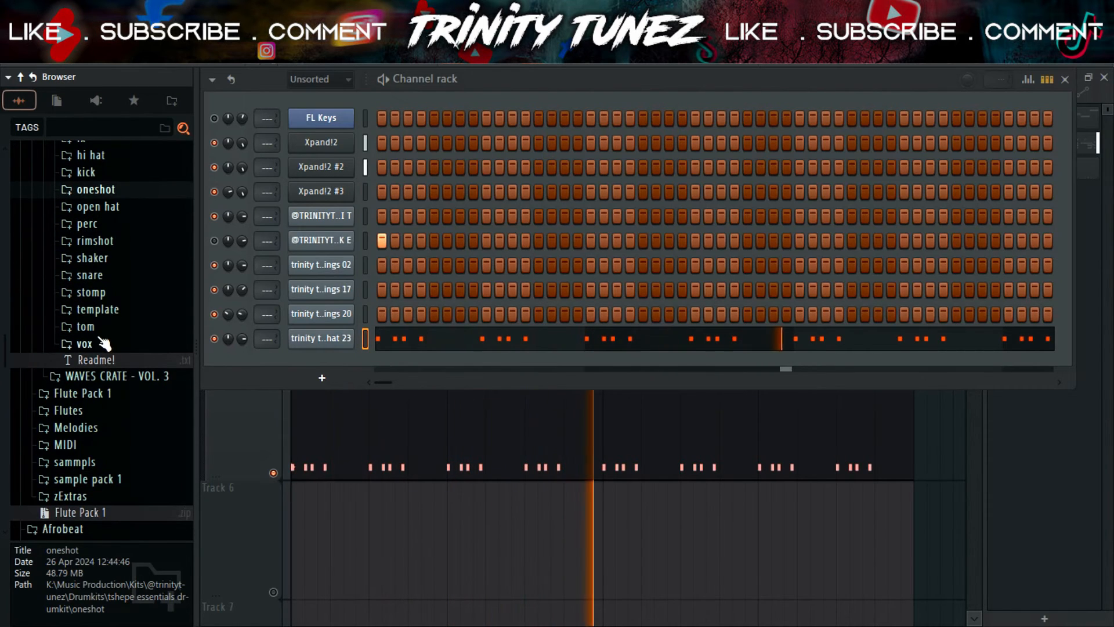
click(93, 276)
scroll(157, 459, down, 10)
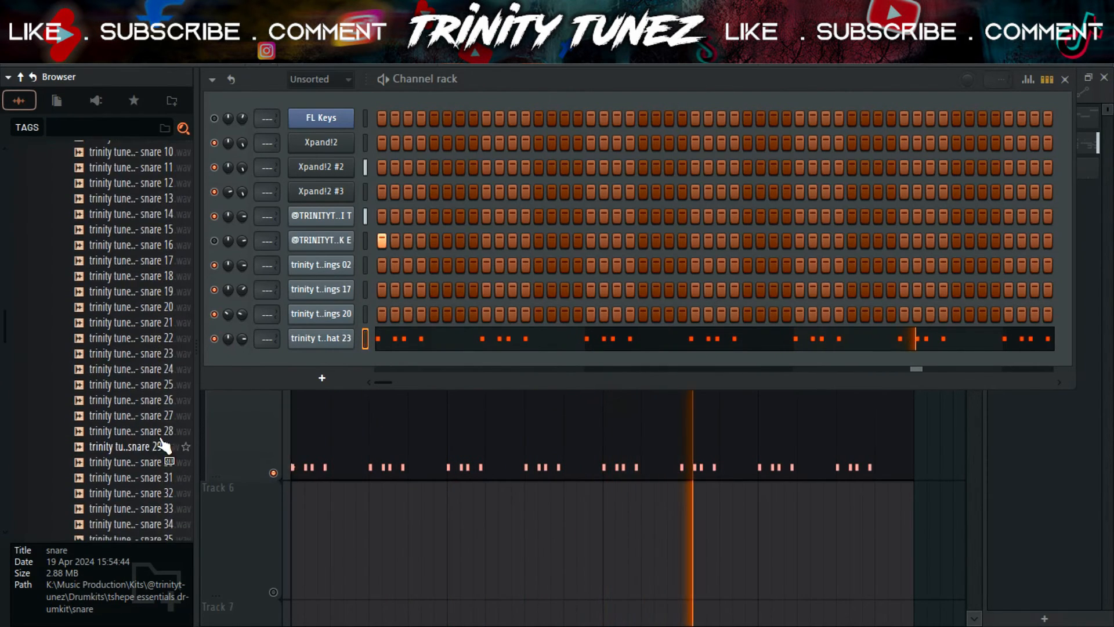
- Audition the snares and add snare 37 as a new channel
click(160, 371)
right_click(157, 384)
click(135, 373)
right_click(145, 384)
click(180, 283)
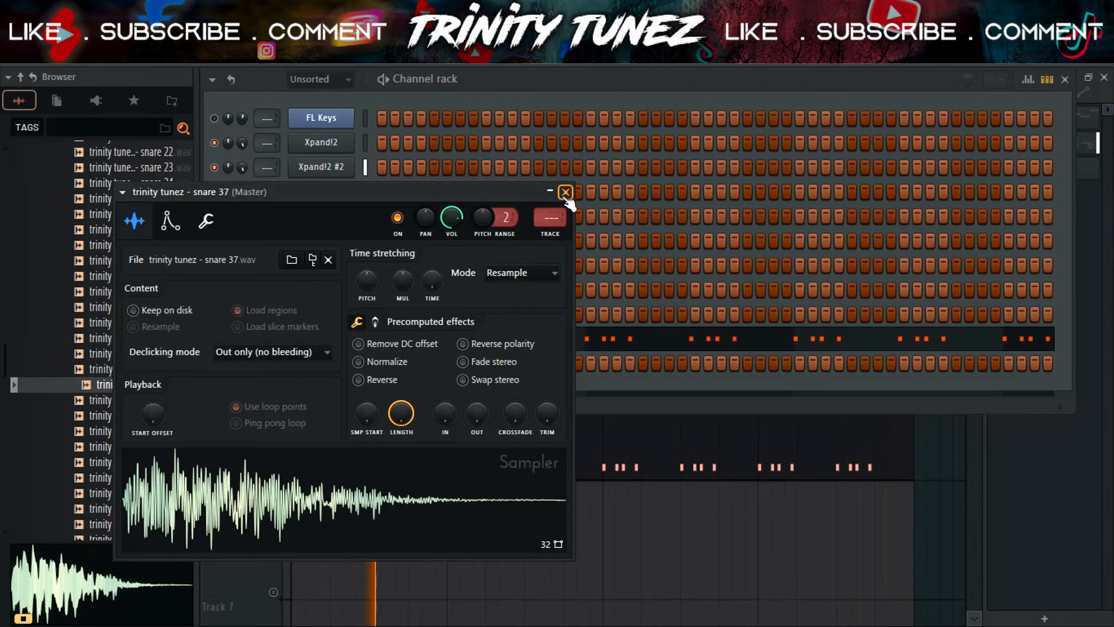
click(565, 192)
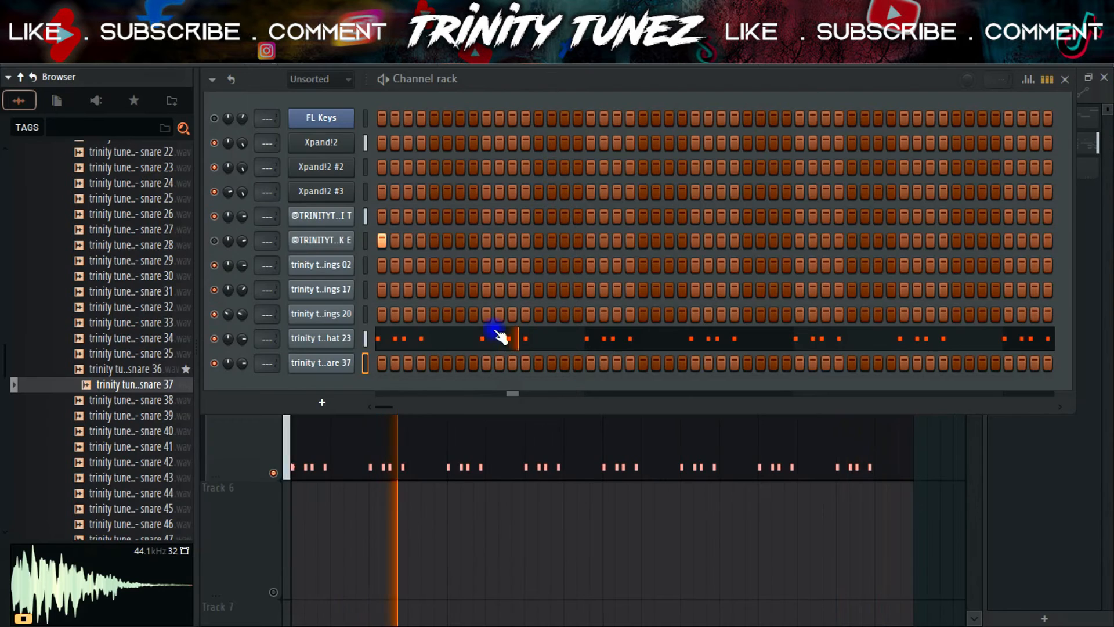
- Place a snare 37 hit on step 5, raise it to D5 at full velocity and repeat it every half bar through bar 4
click(435, 363)
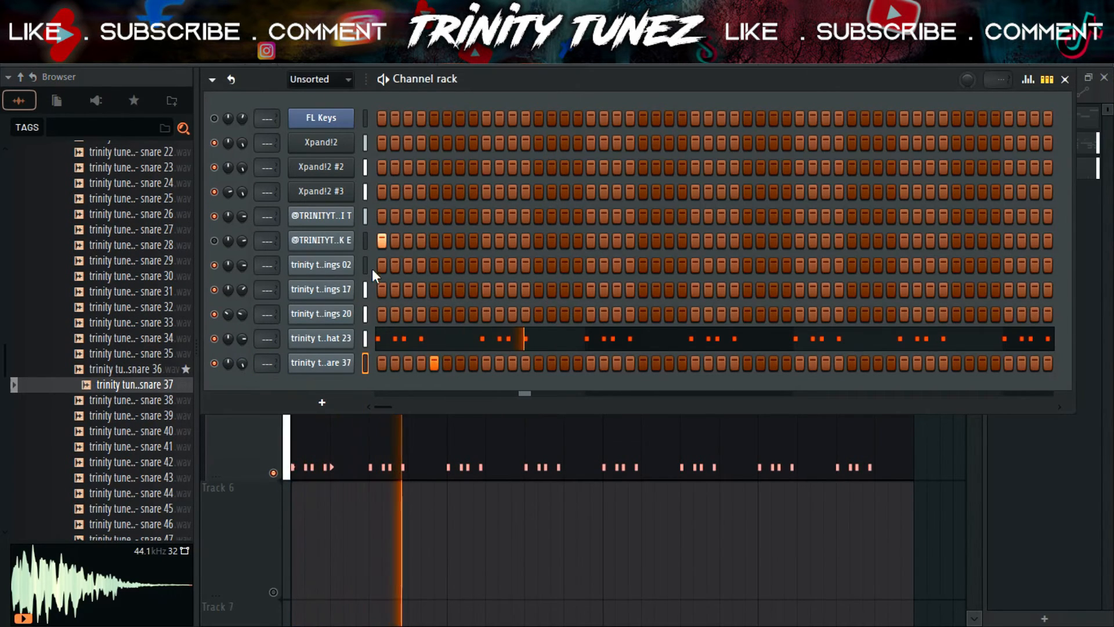
right_click(333, 364)
click(398, 362)
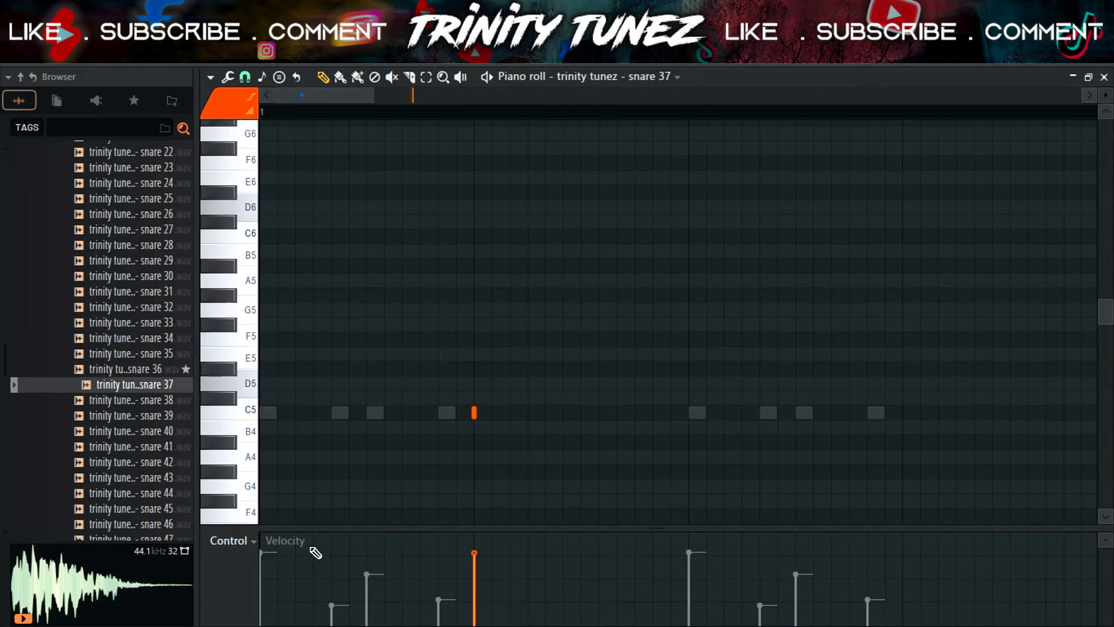
click(242, 541)
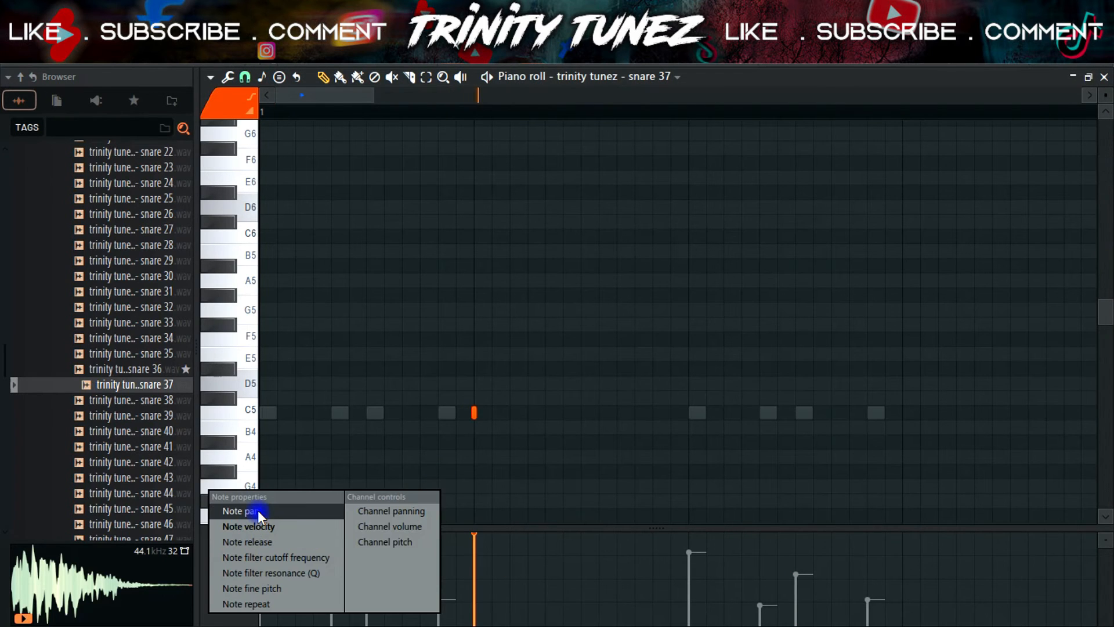
click(256, 528)
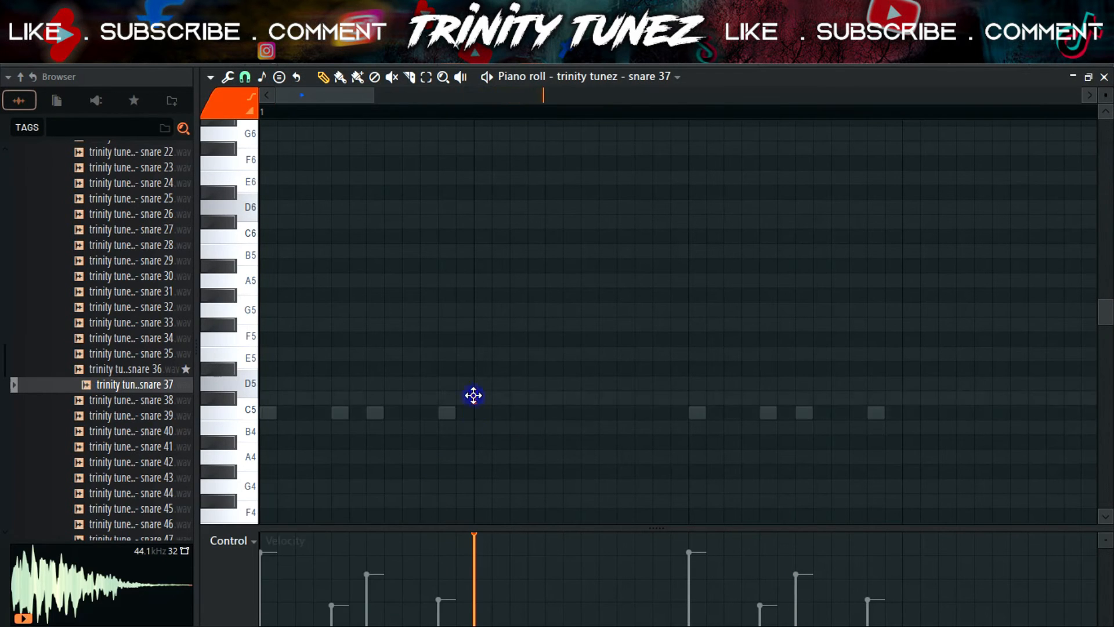
drag(688, 117, 1108, 337)
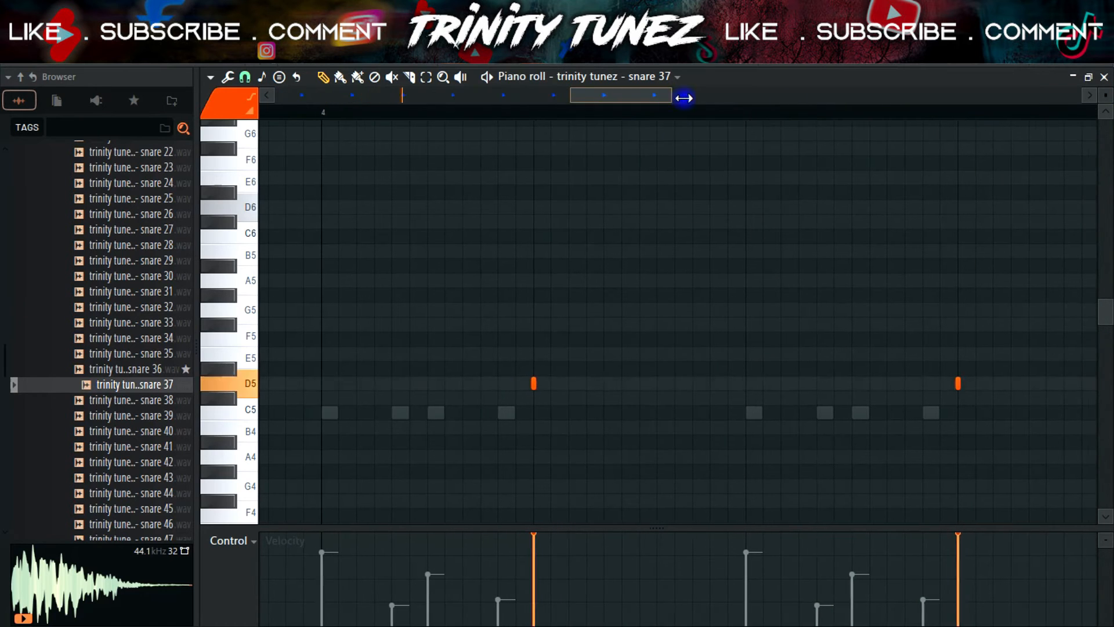
drag(671, 97, 1107, 97)
click(1105, 76)
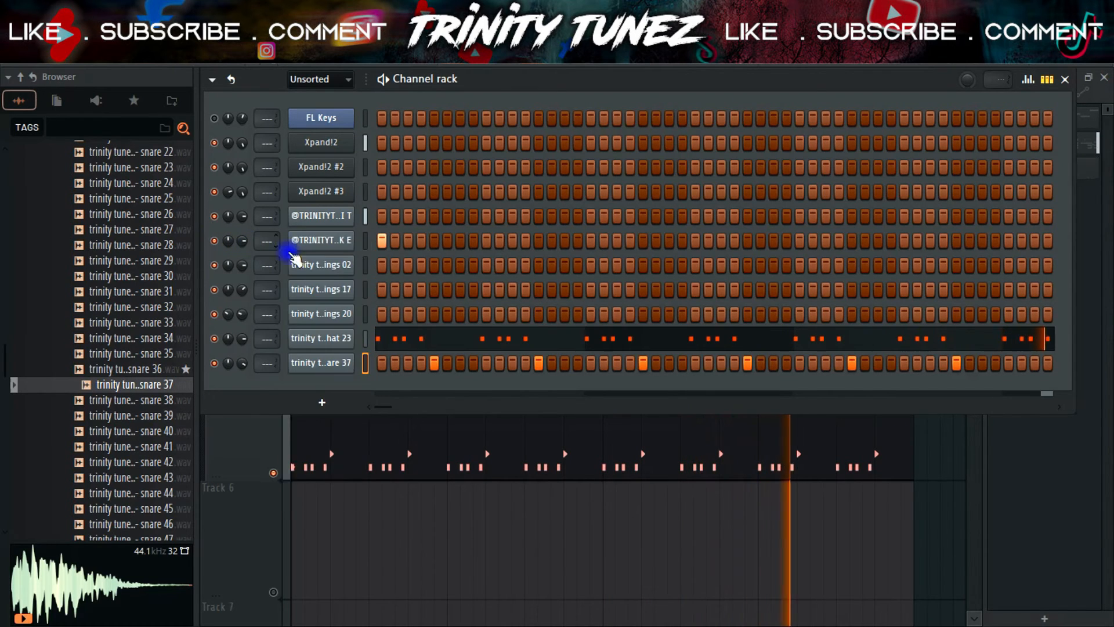
- Raise the first kick to full velocity, add a C5 kick on step 11 of bar 1 and repeat the bar in bar 2
right_click(347, 244)
click(386, 242)
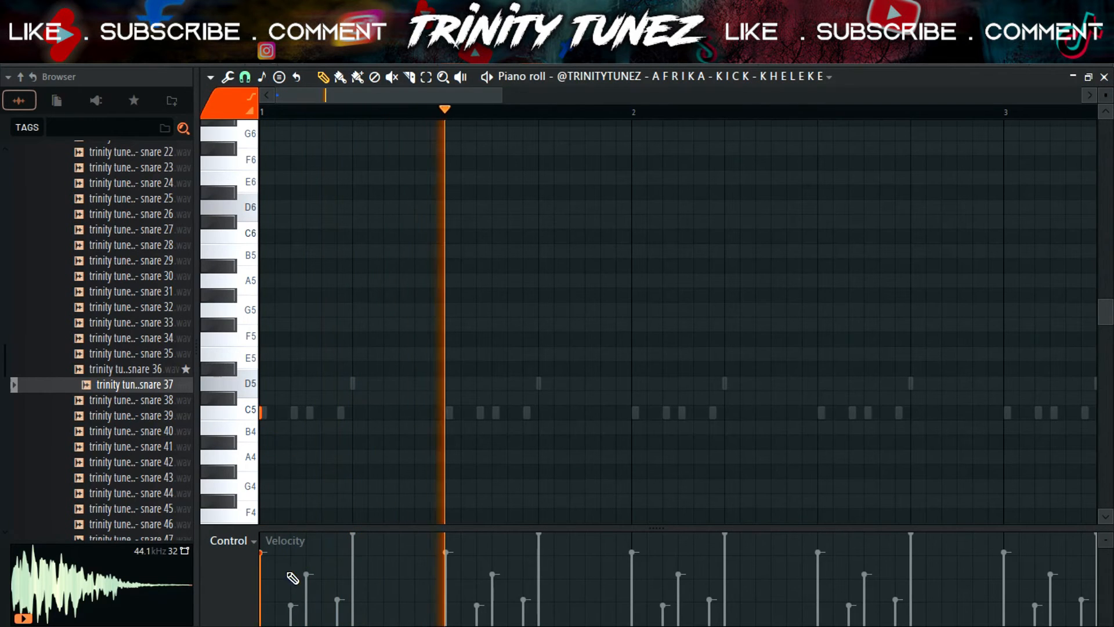
click(493, 414)
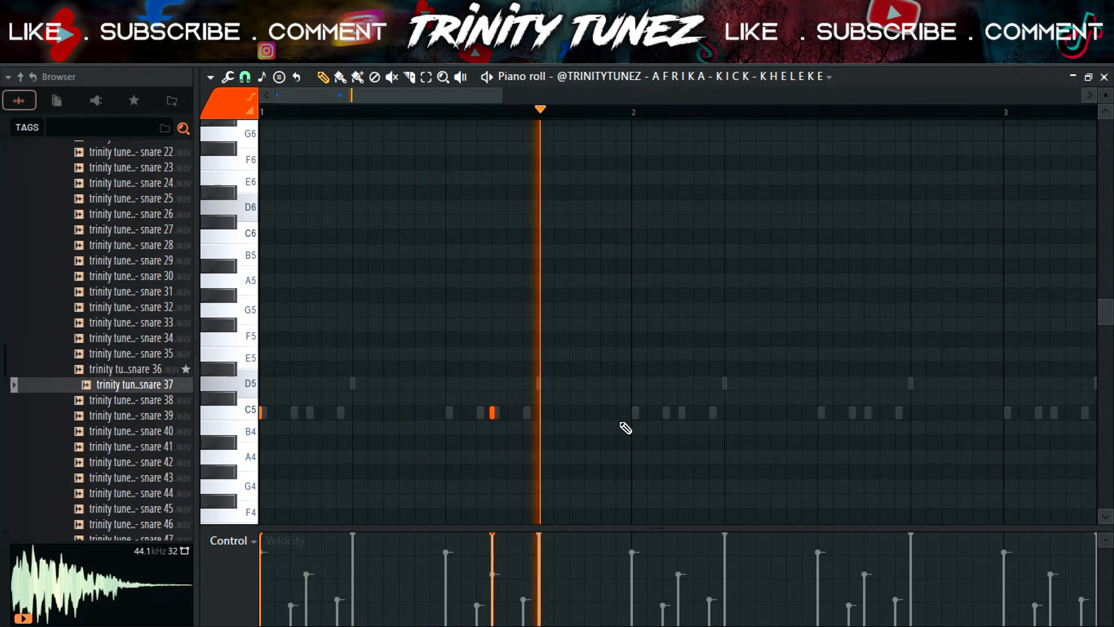
click(633, 413)
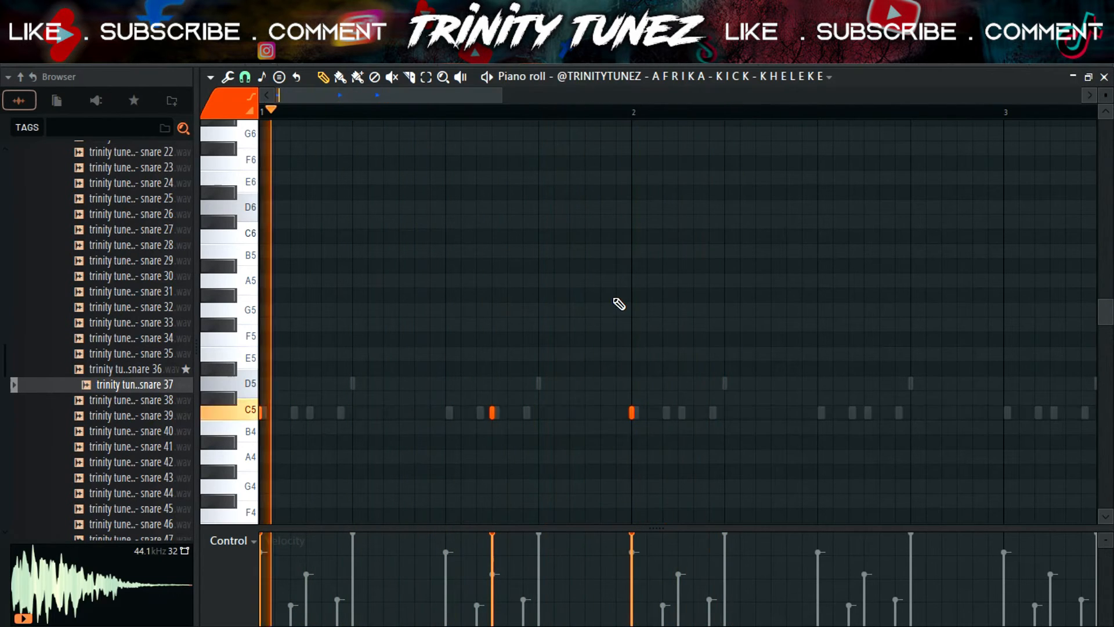
drag(635, 112, 3, 354)
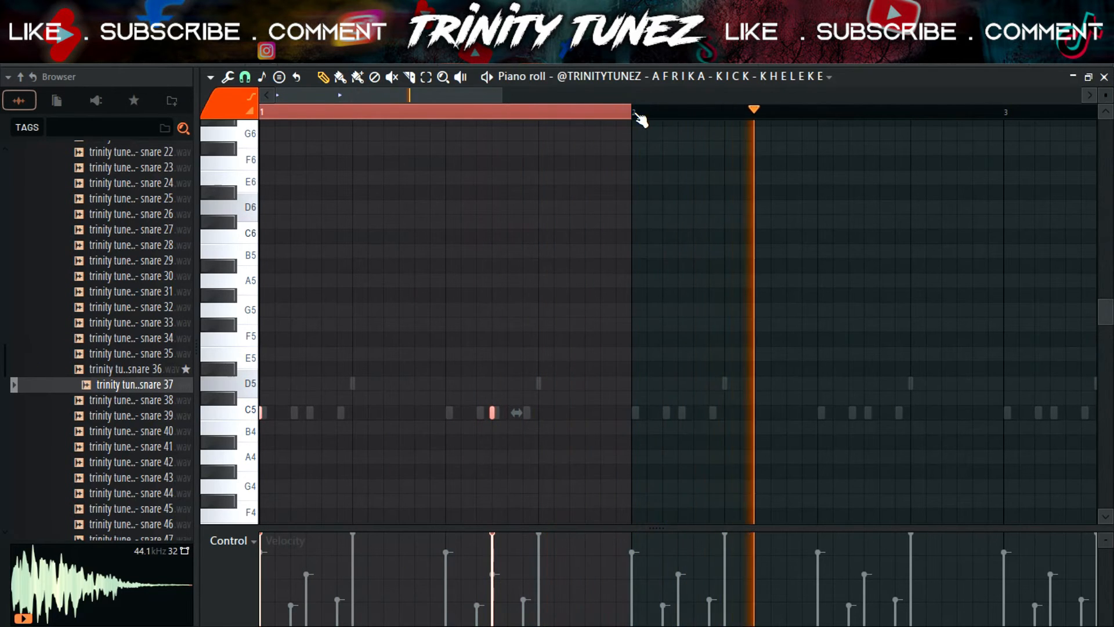
click(638, 113)
click(637, 113)
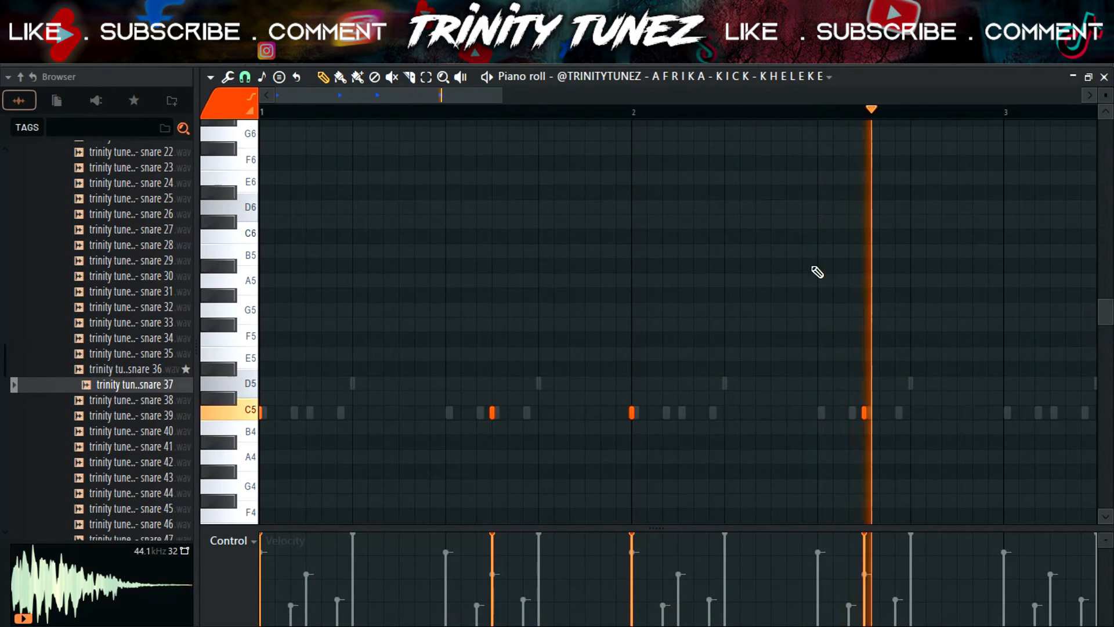
- Add an extra C5 kick late in bar 2 and repeat the two-bar kick pattern over bars 3 and 4
click(942, 412)
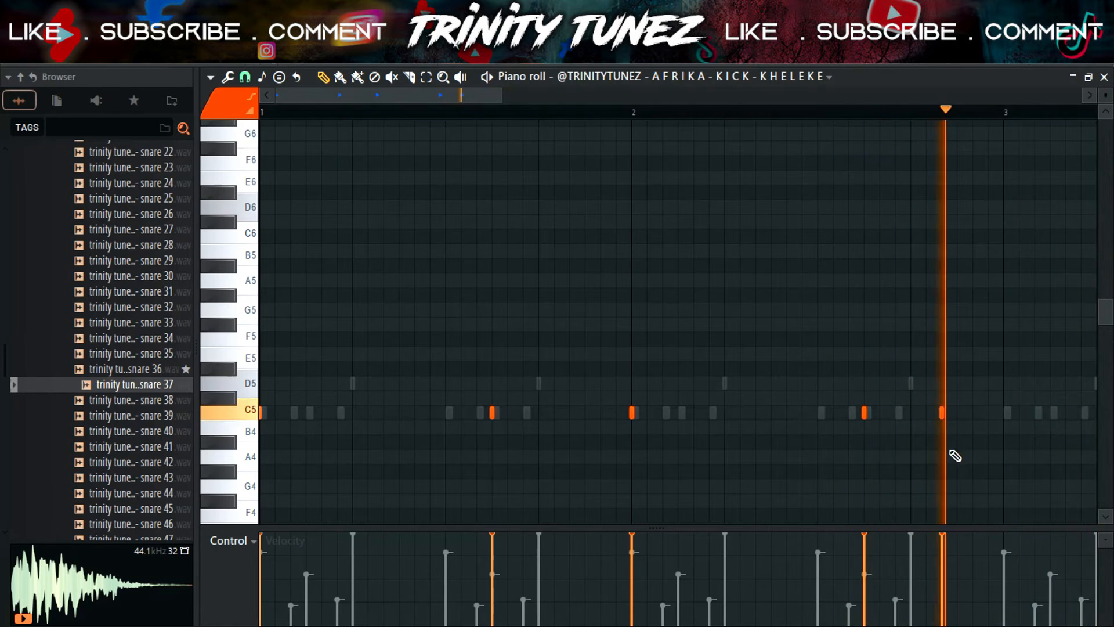
drag(1007, 113, 2, 202)
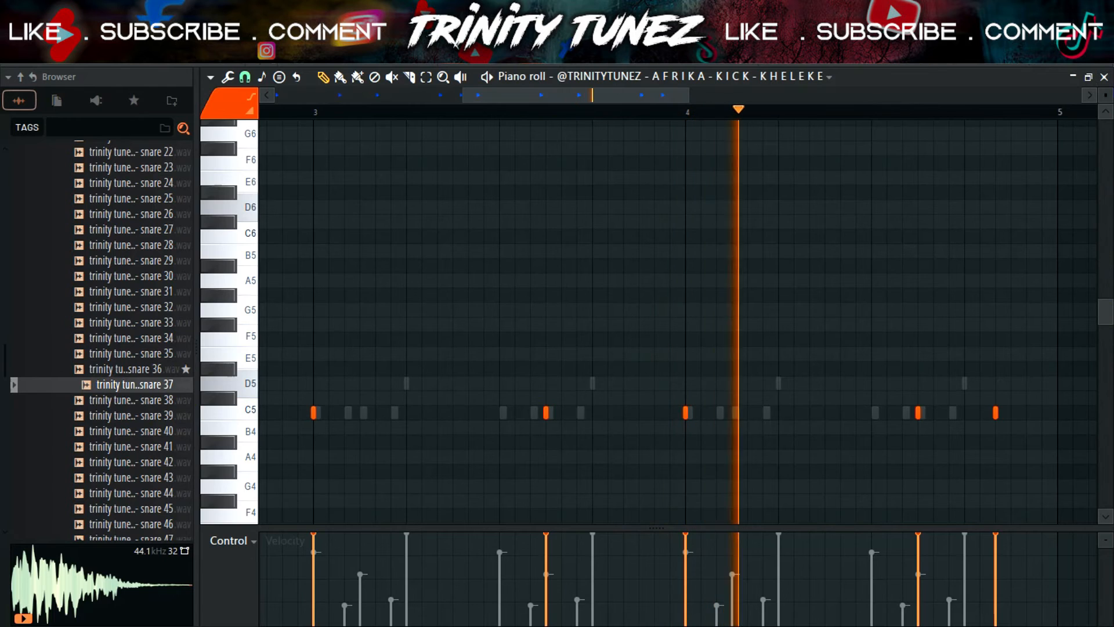
key(F6)
- Open the Snare folder of the AFRIKA drumkit in place of its Kick folder
scroll(75, 290, up, 12)
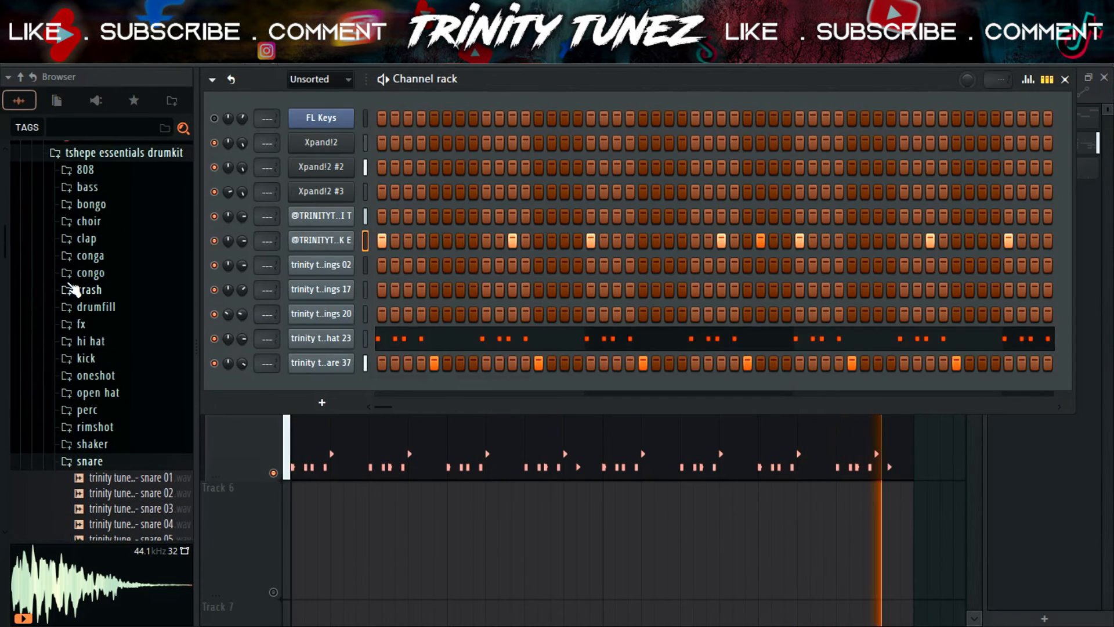
click(111, 227)
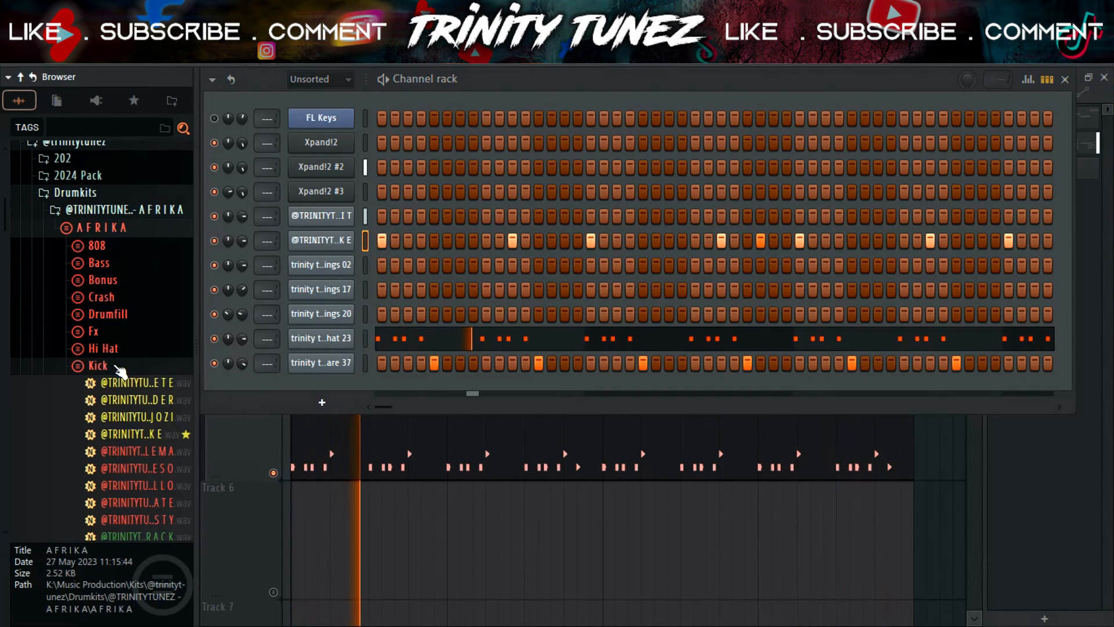
click(116, 366)
click(116, 452)
scroll(141, 423, down, 4)
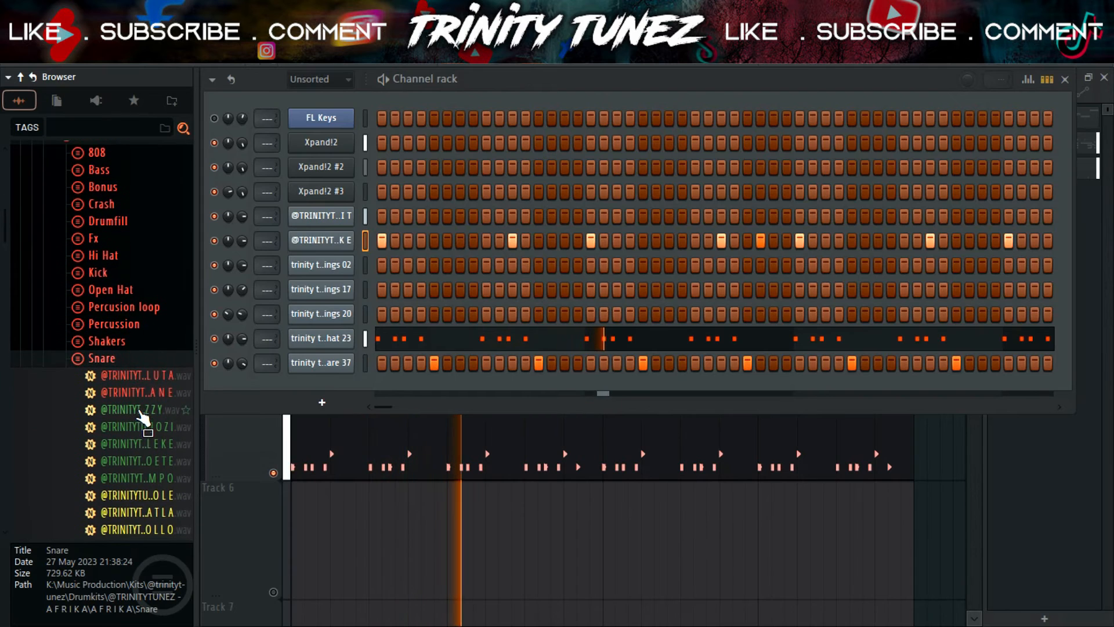
- Audition the AFRIKA snares, add the LEKOMPO snare as a new channel and normalize its sample
click(150, 407)
click(158, 386)
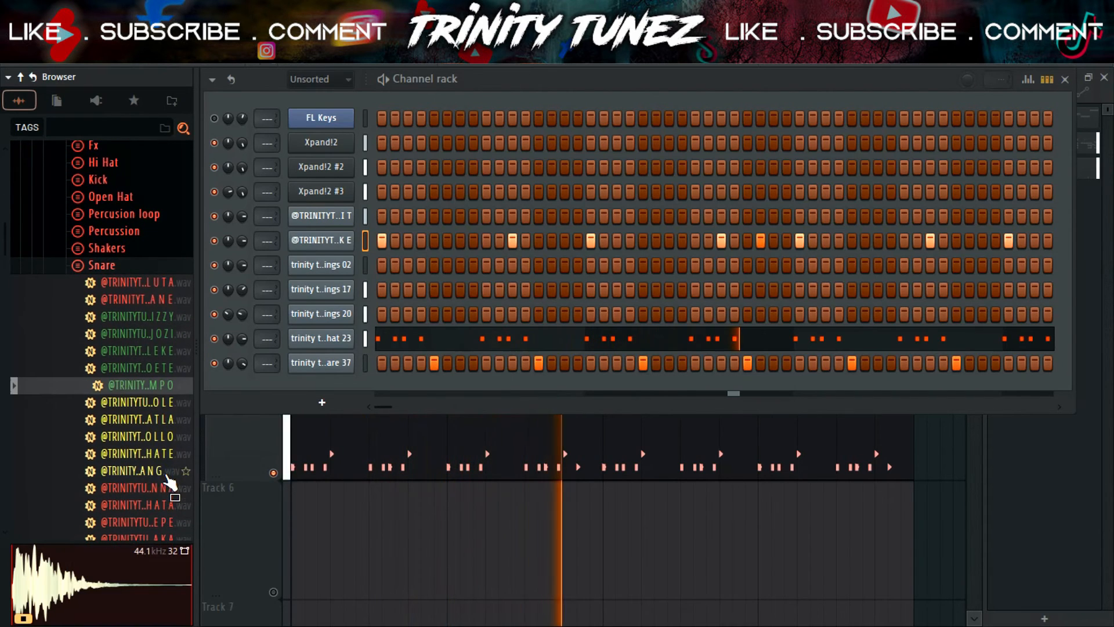
scroll(164, 325, down, 4)
right_click(155, 201)
click(180, 226)
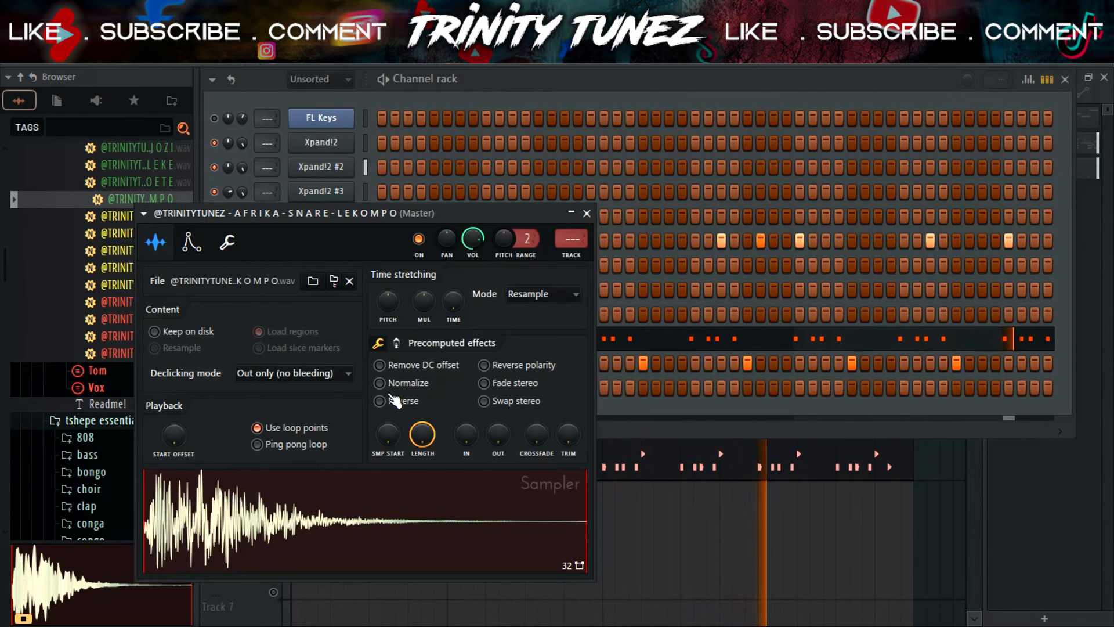
click(587, 214)
- Place a C5 note near the end of bar 2 in the LEKOMPO snare's piano roll
right_click(341, 392)
click(378, 376)
drag(604, 424, 894, 411)
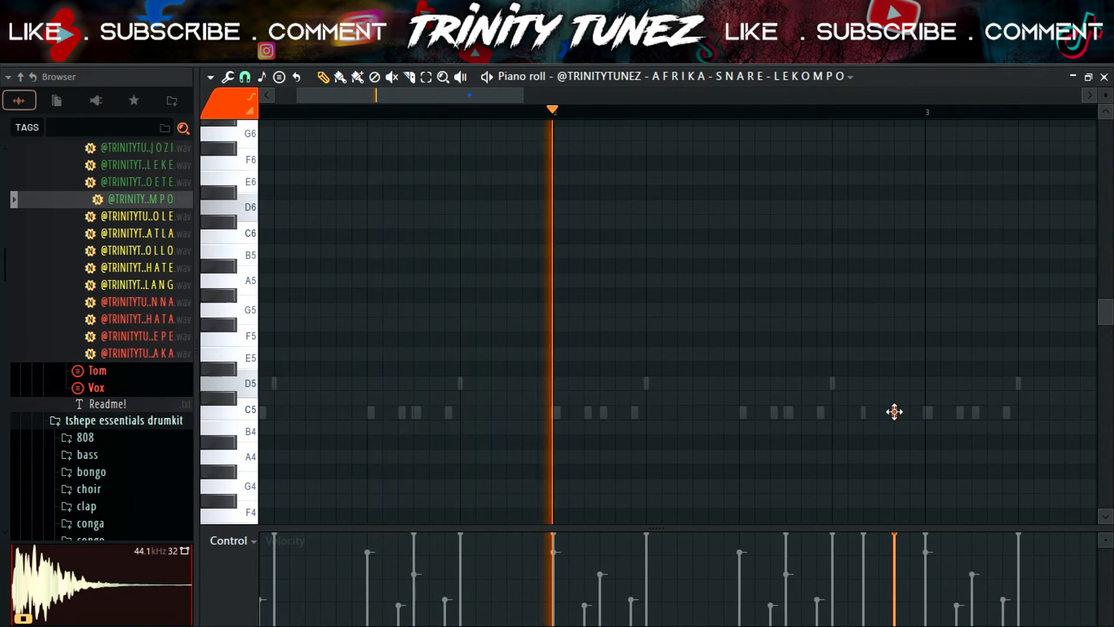
drag(499, 95, 581, 124)
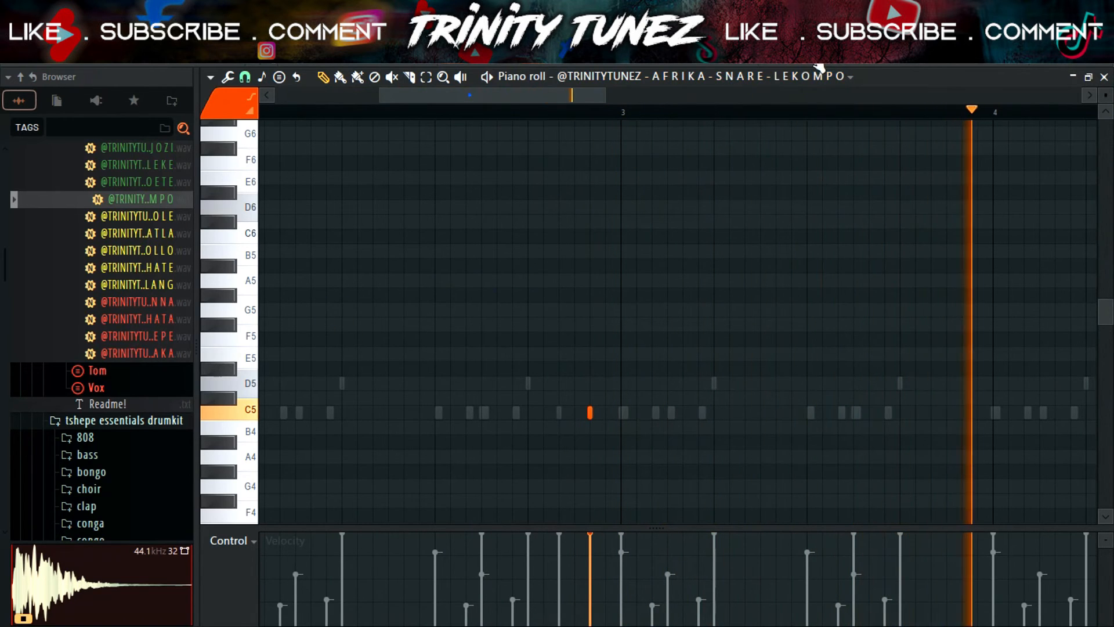
key(F6)
- Turn off Use loop points for the LEKOMPO snare sample
click(335, 387)
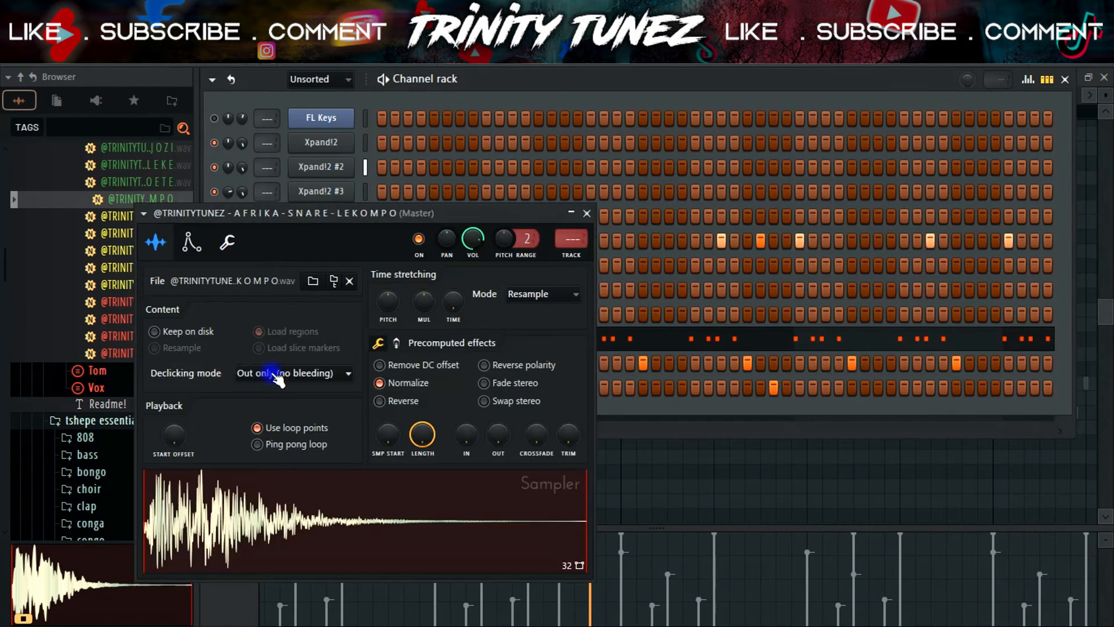
click(258, 427)
click(258, 445)
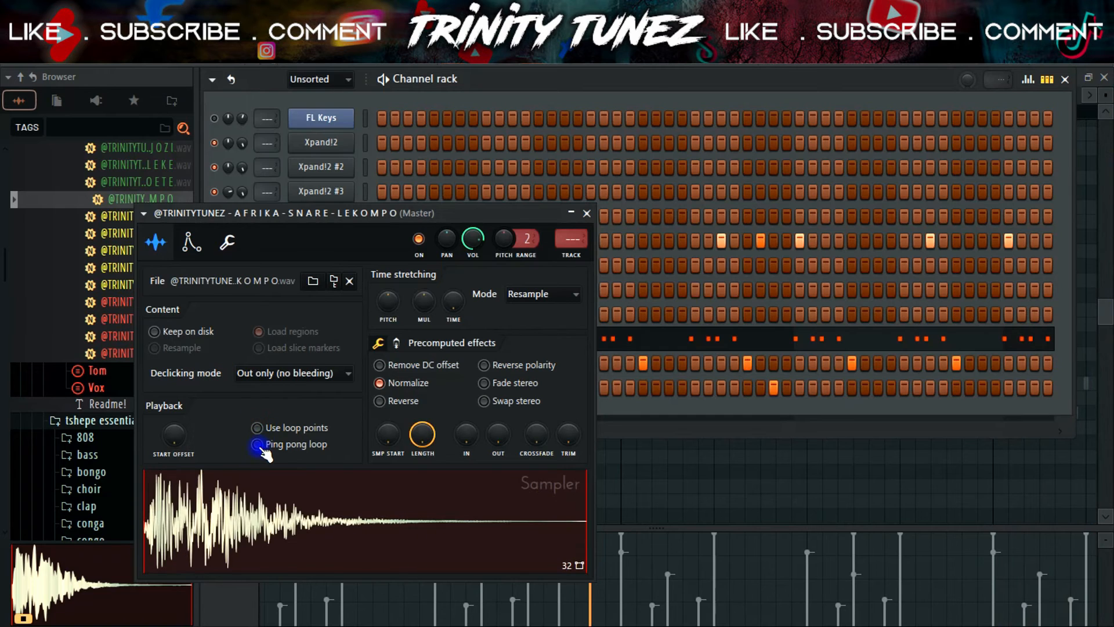
click(584, 214)
right_click(318, 394)
click(505, 385)
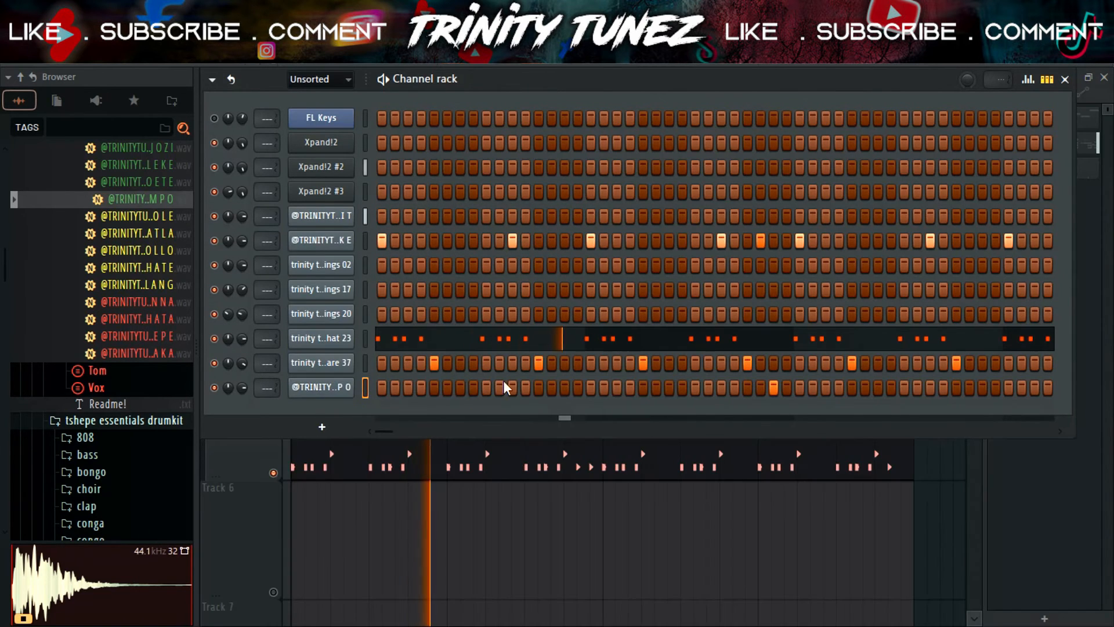
- Replace the LEKOMPO snare note with a C5 hit right before bar 3 and repeat it at the end of bar 4
right_click(327, 399)
click(384, 375)
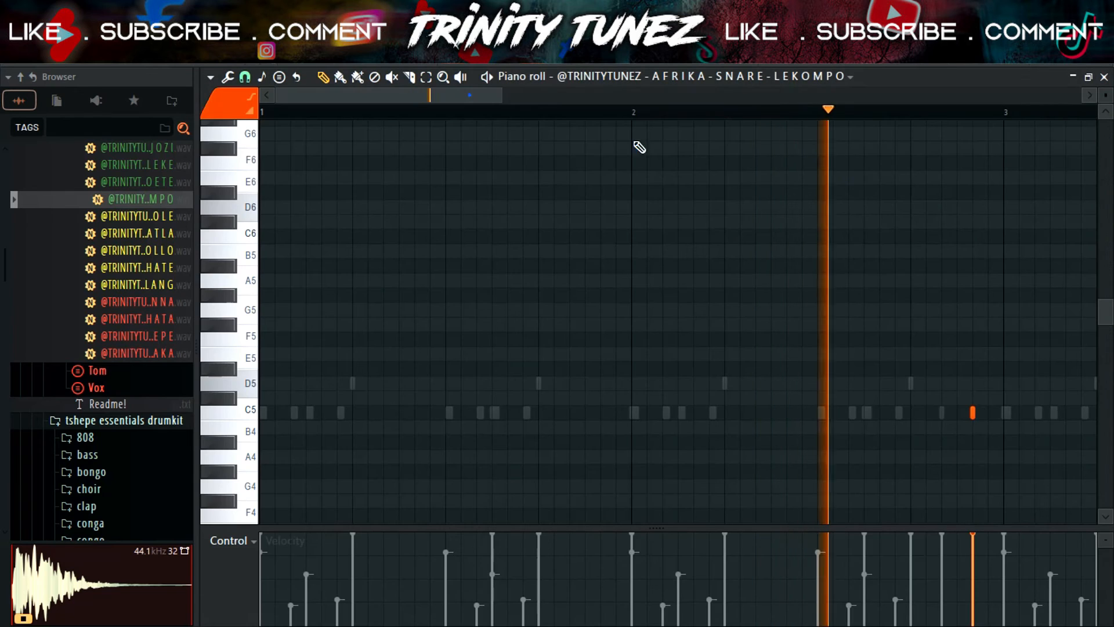
drag(503, 96, 612, 95)
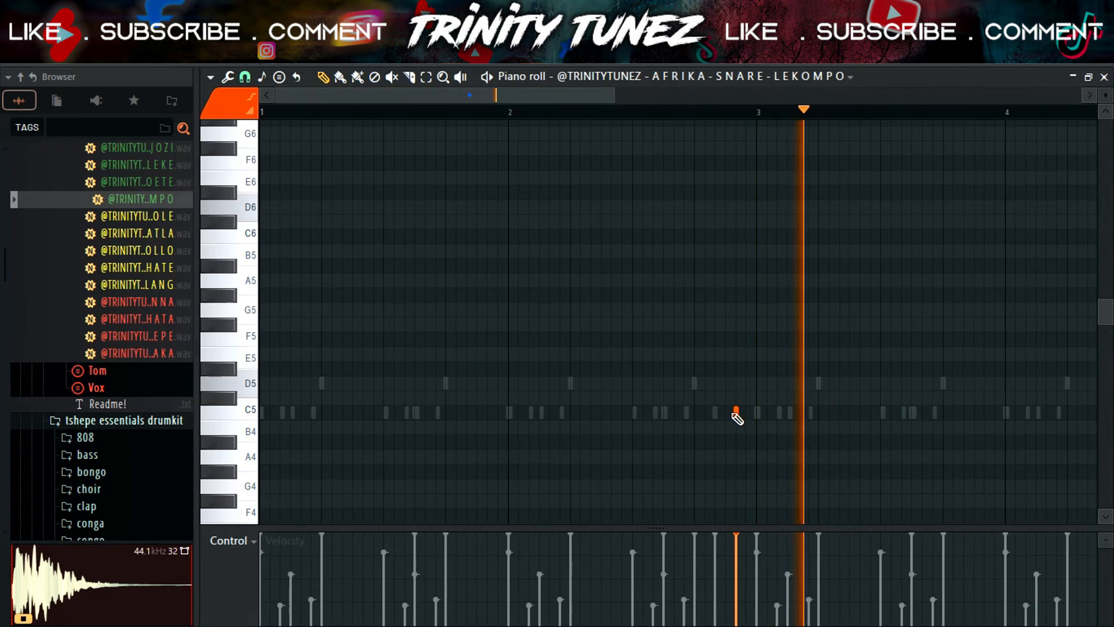
drag(276, 96, 442, 110)
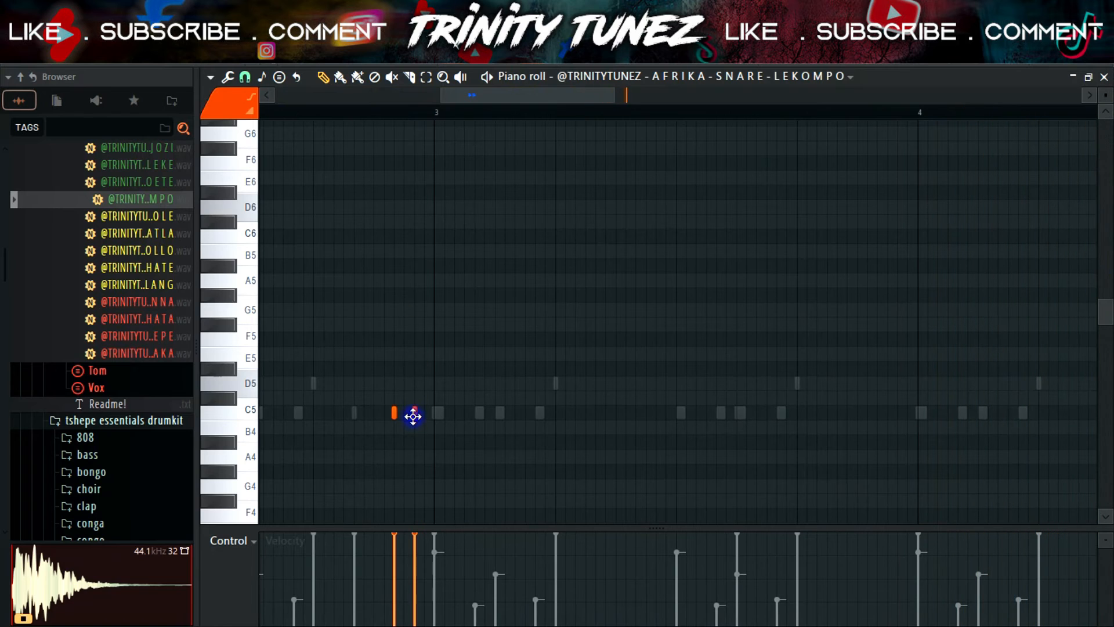
click(308, 110)
drag(440, 114, 12, 186)
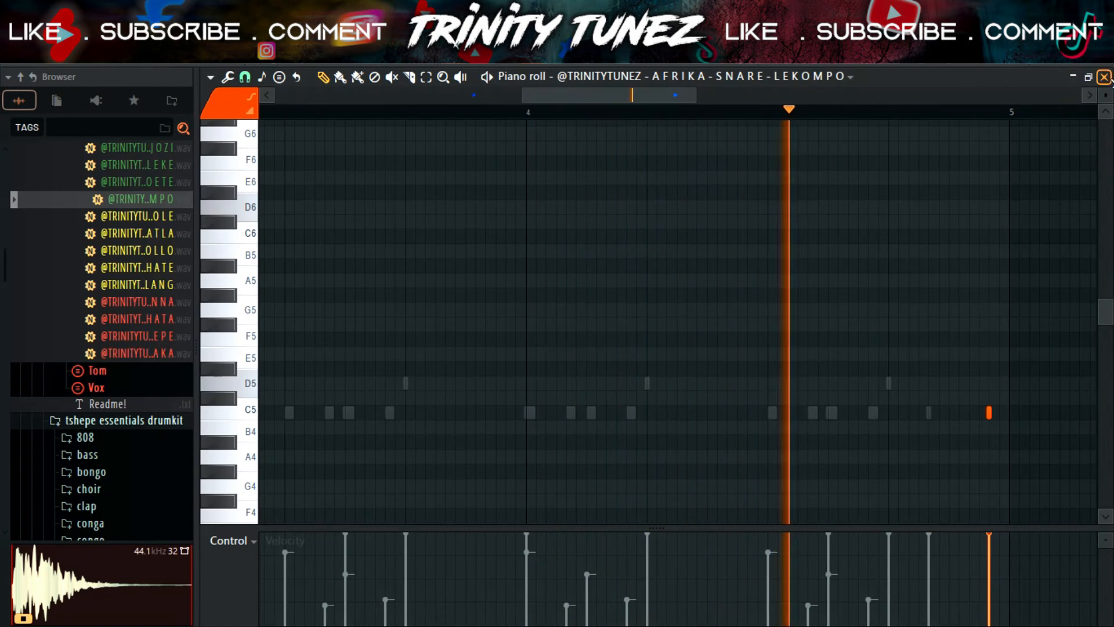
click(1105, 77)
- Adjust the LEKOMPO snare's time-stretching pitch and mode in its sampler settings
click(334, 399)
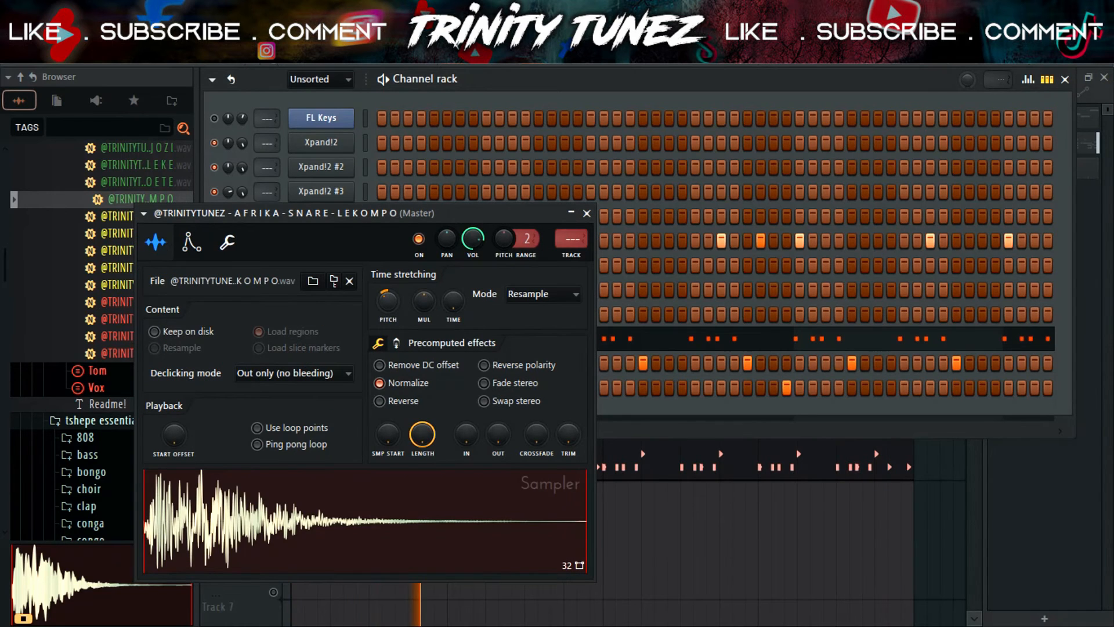
click(543, 294)
click(591, 278)
click(588, 213)
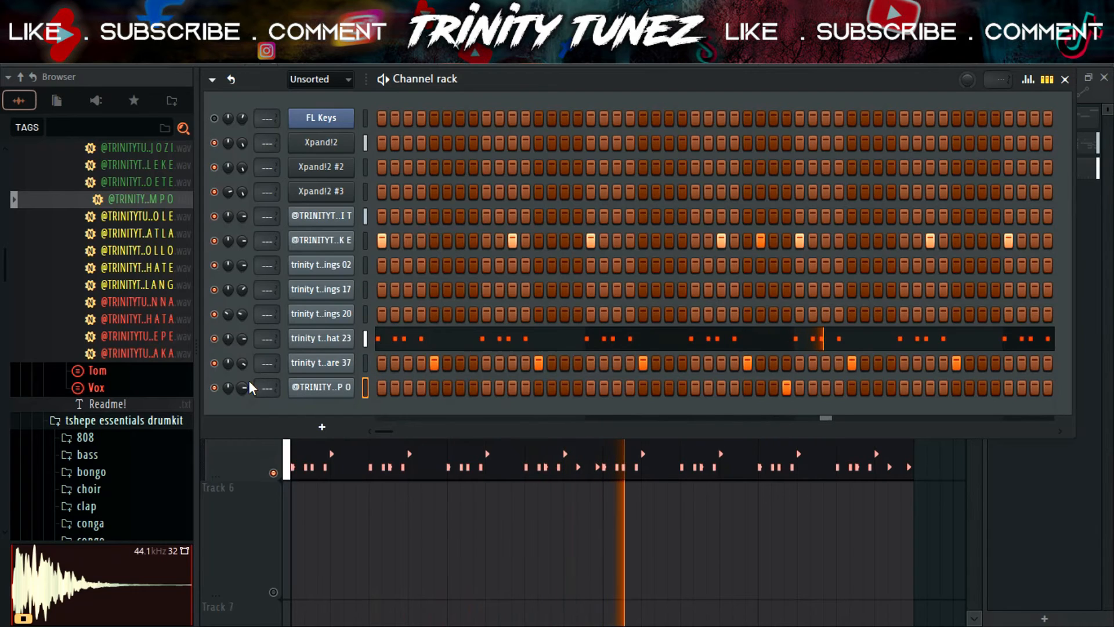
- Audition the MATLA snare from the AFRIKA kit, load it in a new sampler channel, and enable its volume envelope
click(129, 234)
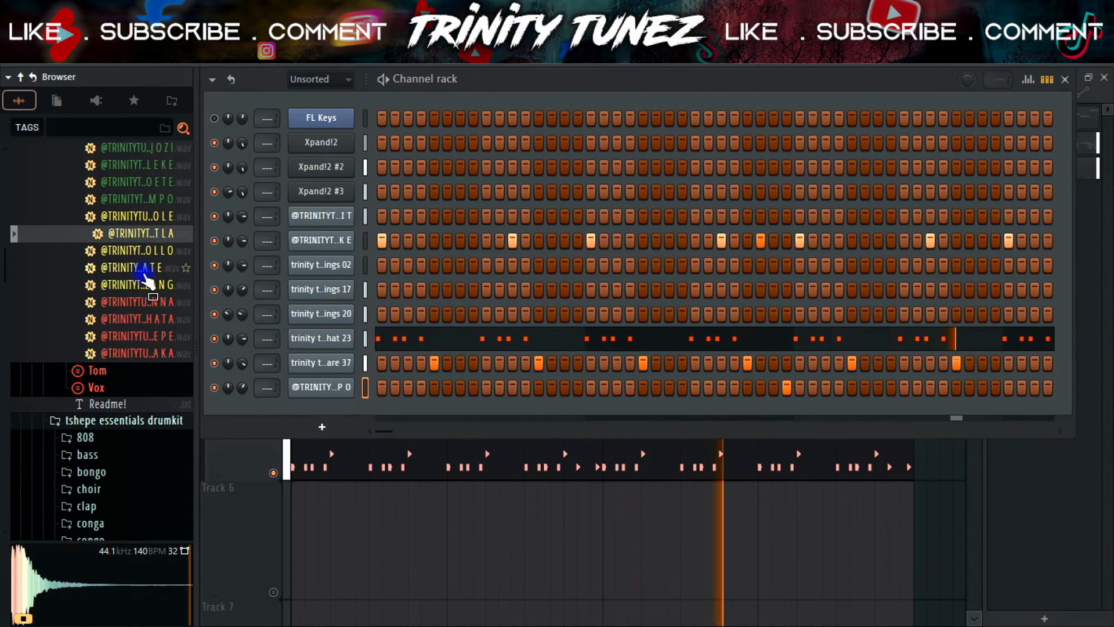
right_click(152, 233)
click(209, 252)
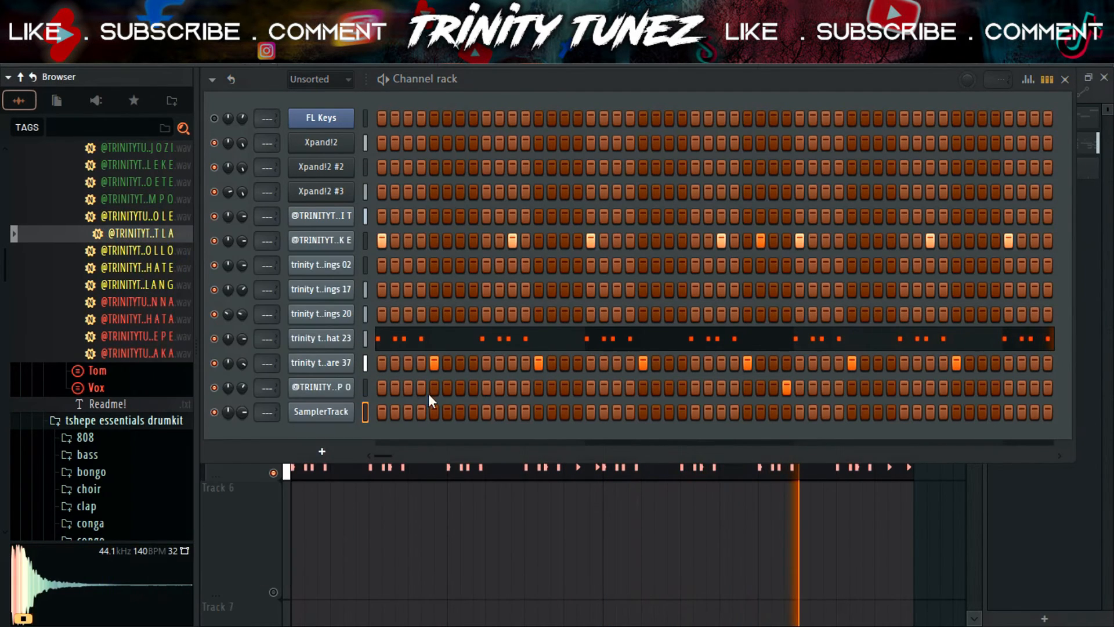
click(211, 264)
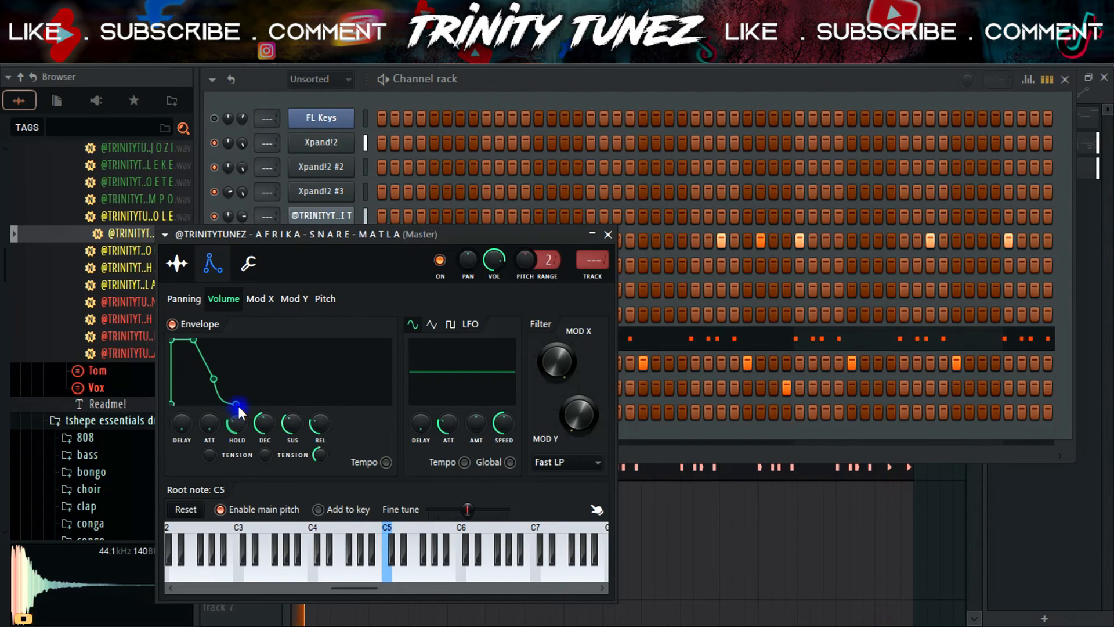
click(608, 234)
- Place a sustained C5 note around beat 2 of bar 1 in the MATLA snare's piano roll
right_click(351, 371)
click(400, 376)
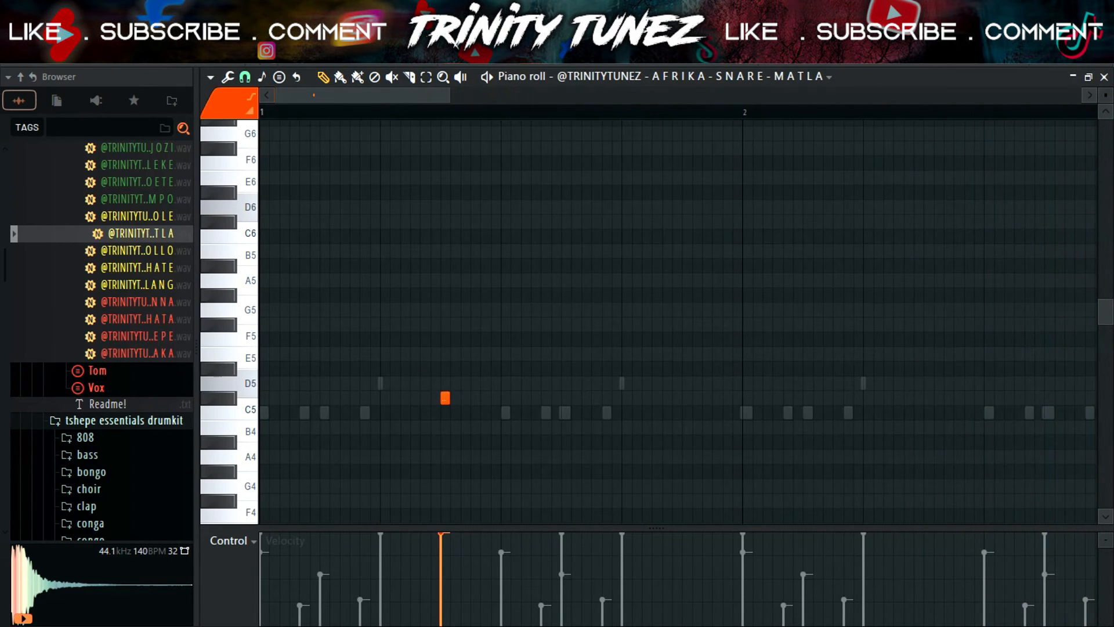
drag(443, 398, 496, 412)
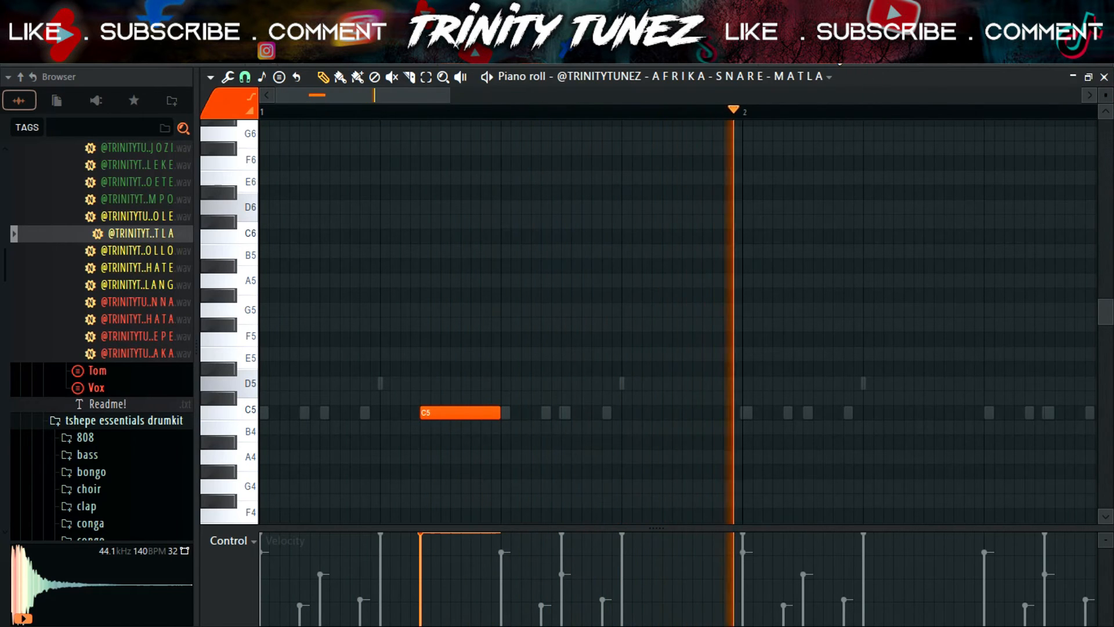
- Reduce the release of the MATLA snare's volume envelope to zero
key(F6)
click(319, 422)
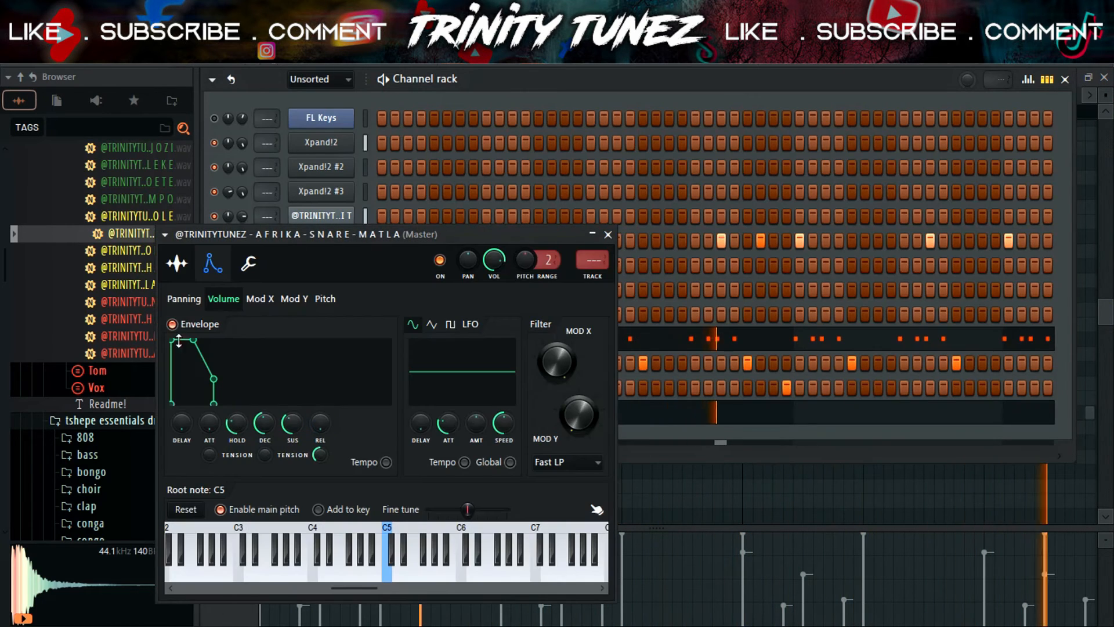
click(179, 265)
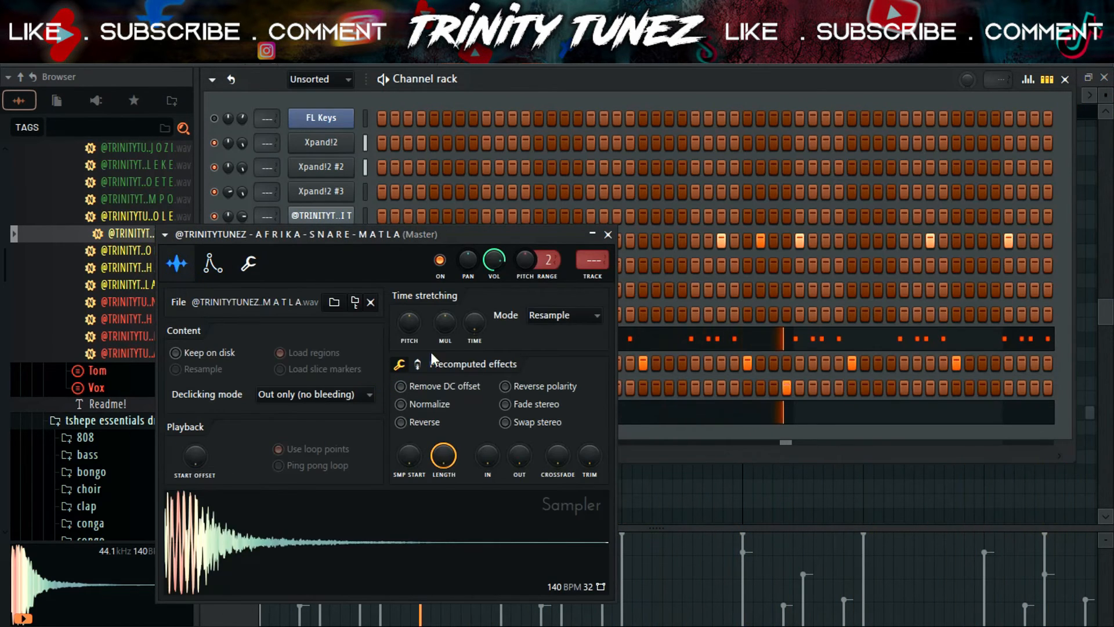
click(608, 234)
click(521, 418)
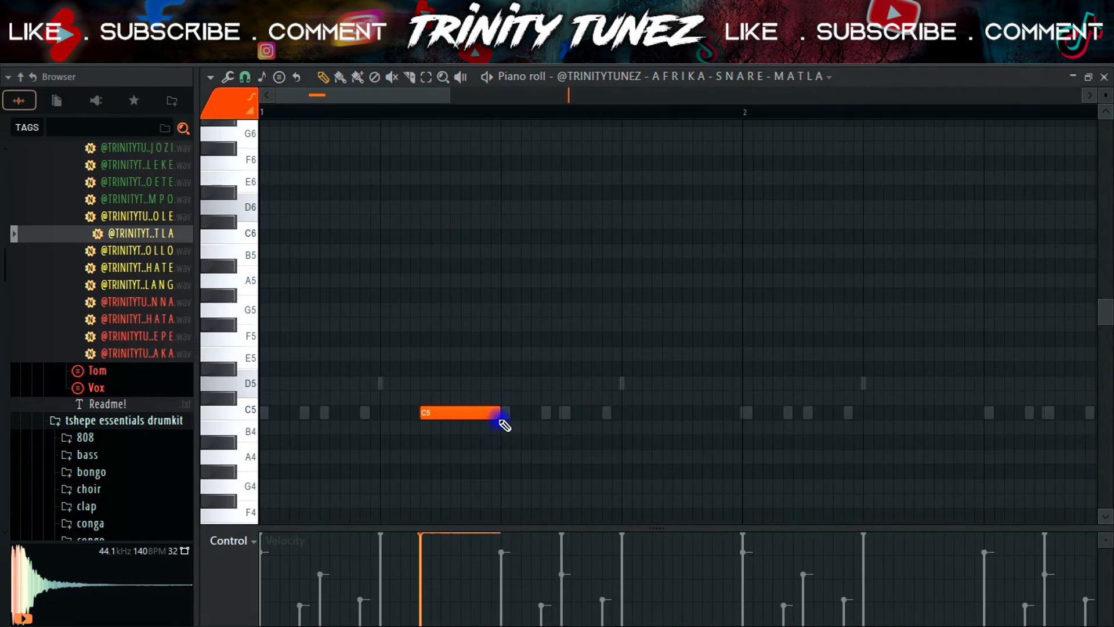
- Shorten the long C5 snare note in bar 1 and add two short C5 hits after it, just before beat 3
drag(503, 413, 468, 416)
click(465, 413)
drag(493, 413, 471, 415)
click(481, 416)
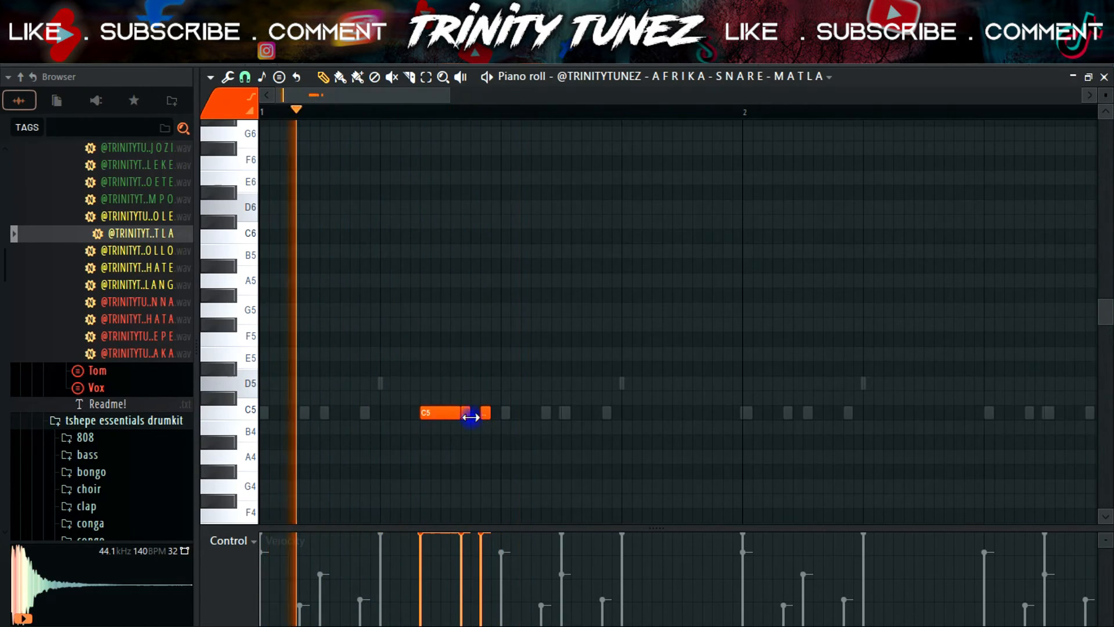
double_click(469, 414)
click(666, 205)
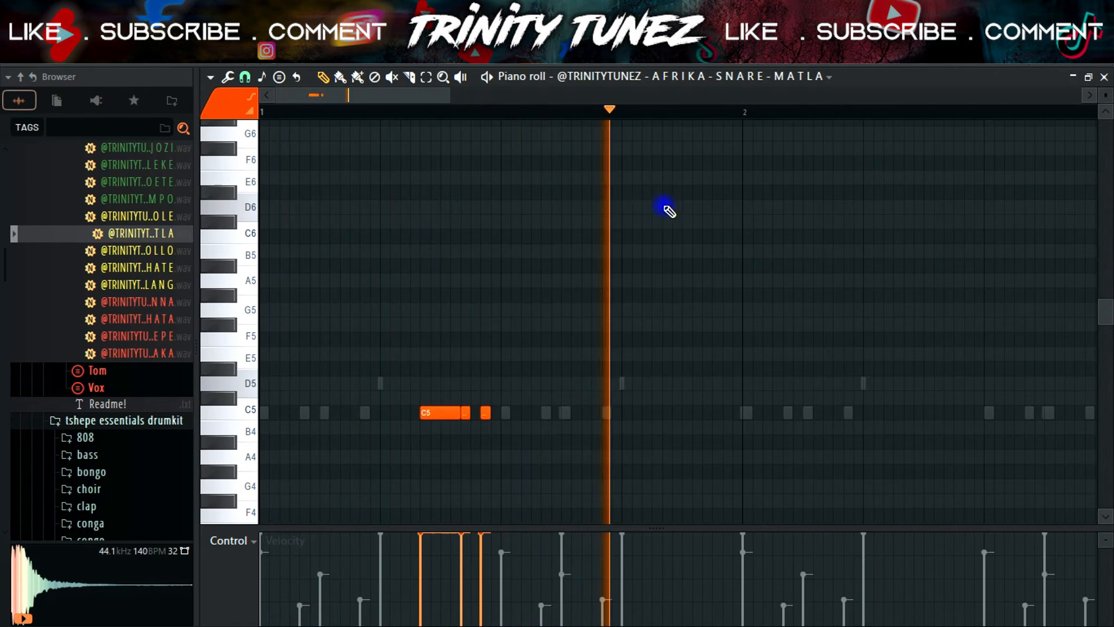
- Pan the two short snare hits to opposite sides and give the three bar 1 notes descending velocities
drag(459, 561, 477, 574)
click(231, 540)
click(241, 511)
drag(465, 614, 490, 563)
mouse_move(465, 597)
mouse_down()
mouse_move(493, 569)
mouse_move(464, 592)
mouse_up()
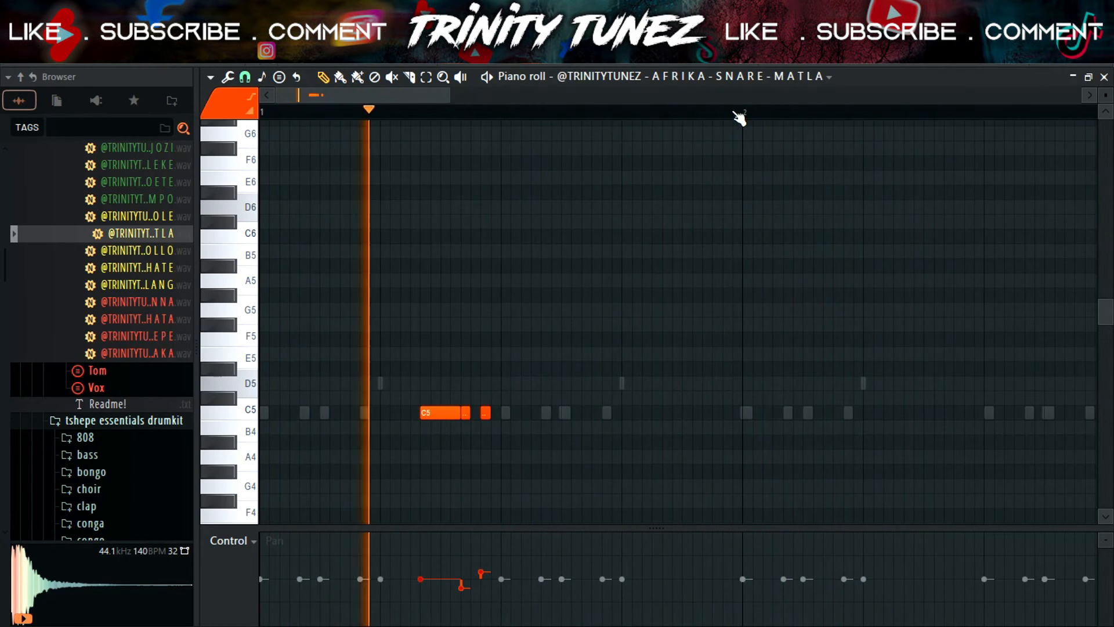
click(231, 541)
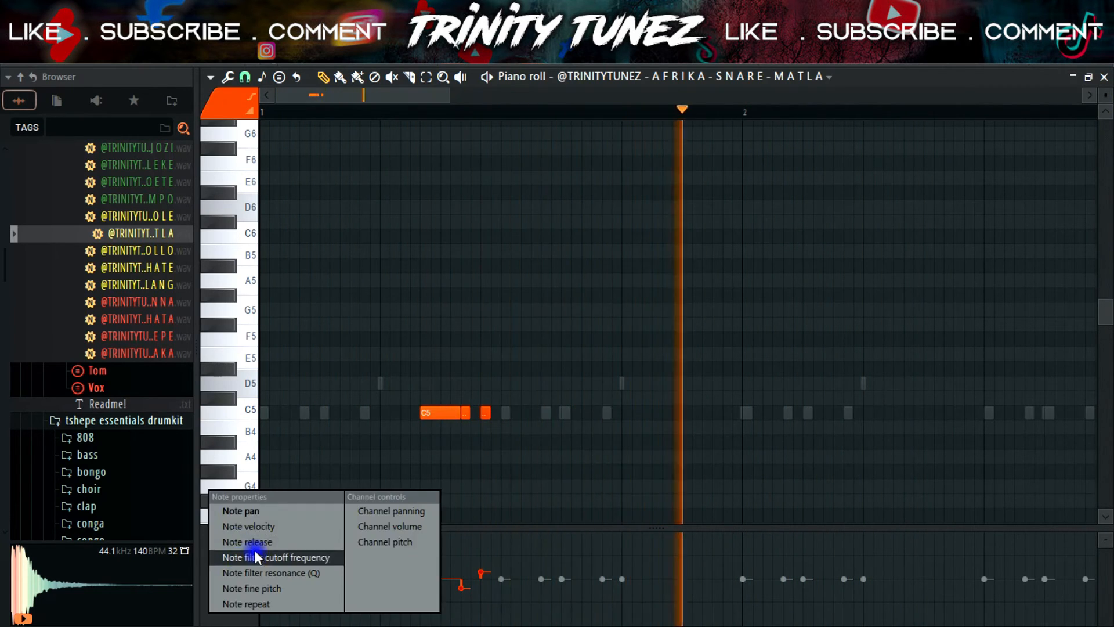
click(264, 526)
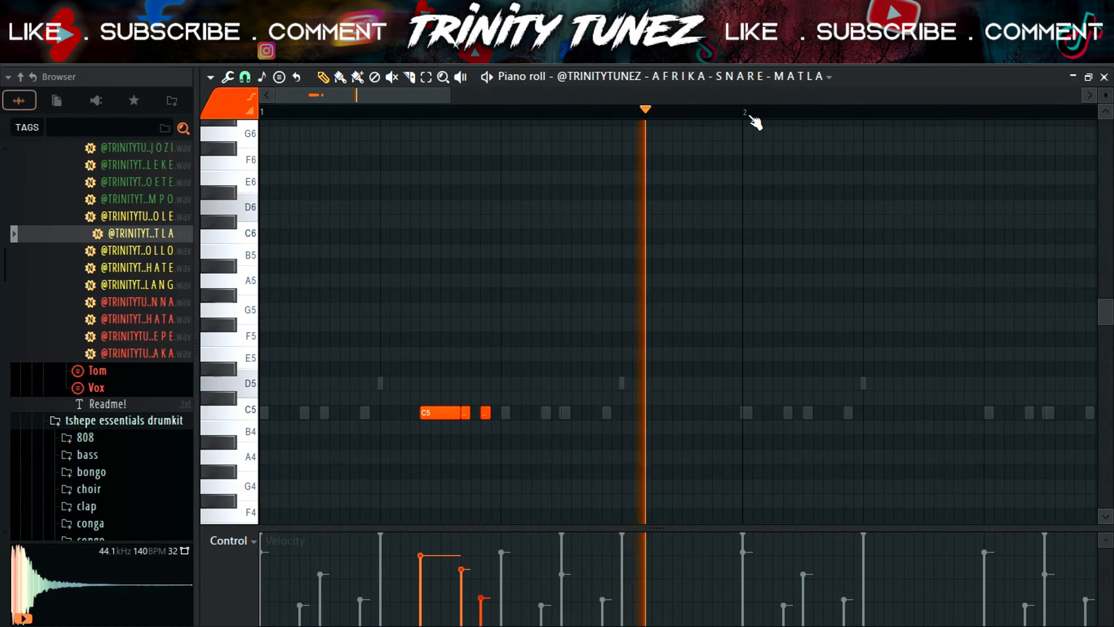
- Duplicate the bar 1 snare figure into bar 2 and replace its long note with three short C5 hits
drag(749, 117, 3, 212)
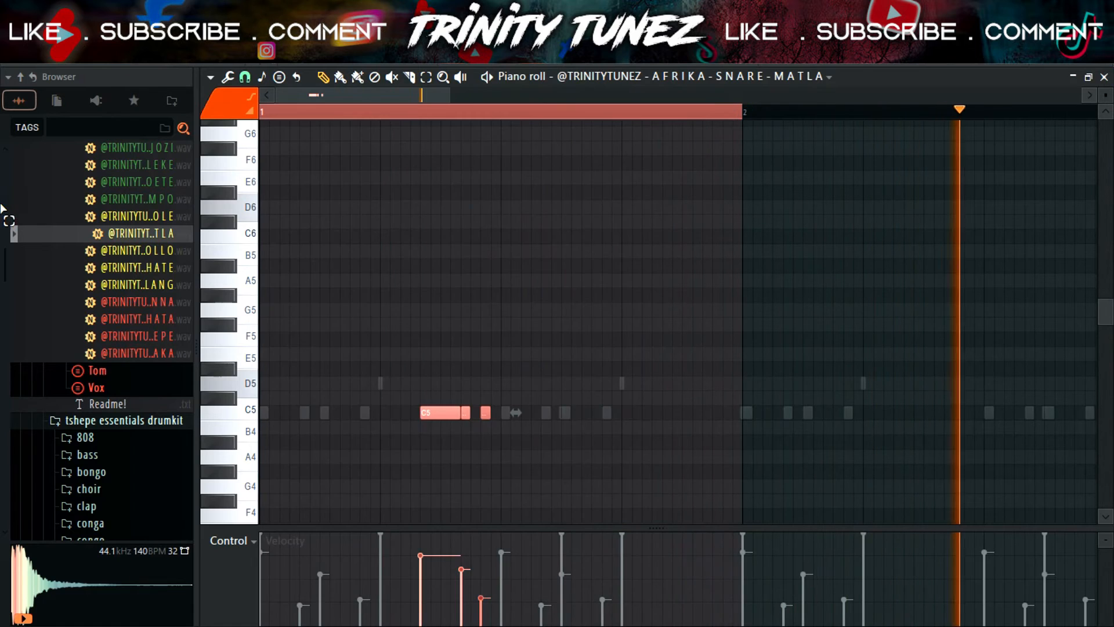
key(ctrl+b)
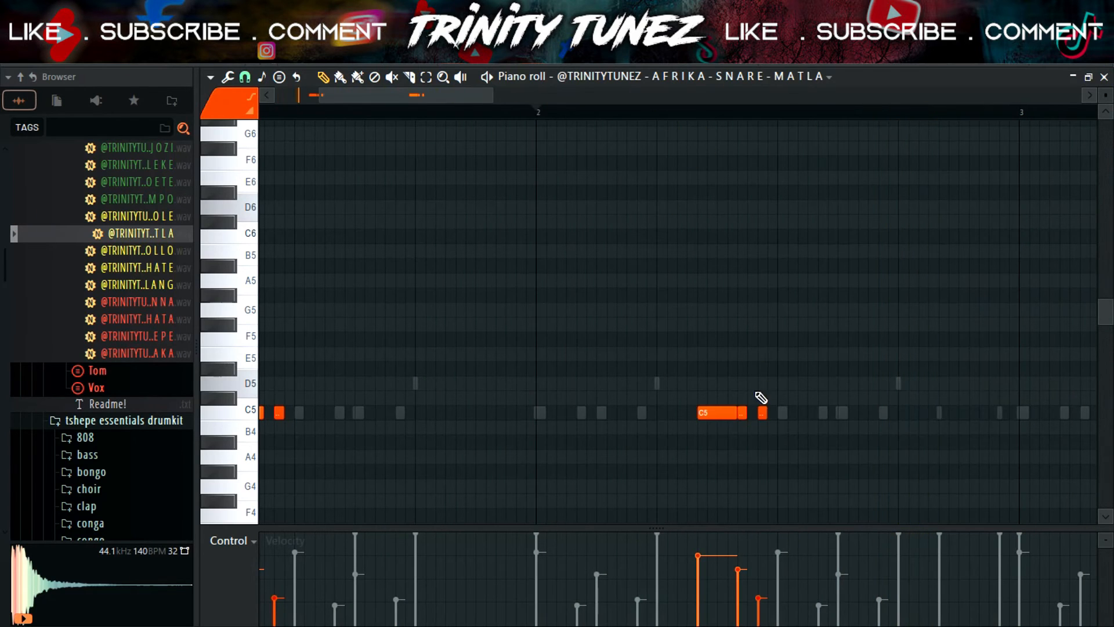
drag(735, 411, 703, 413)
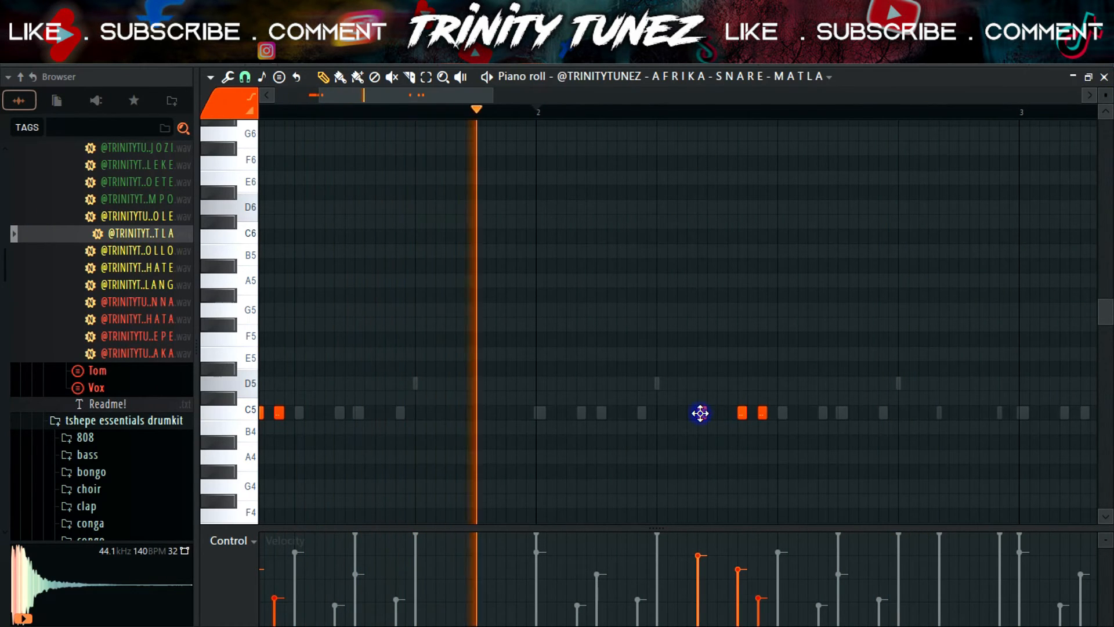
click(722, 412)
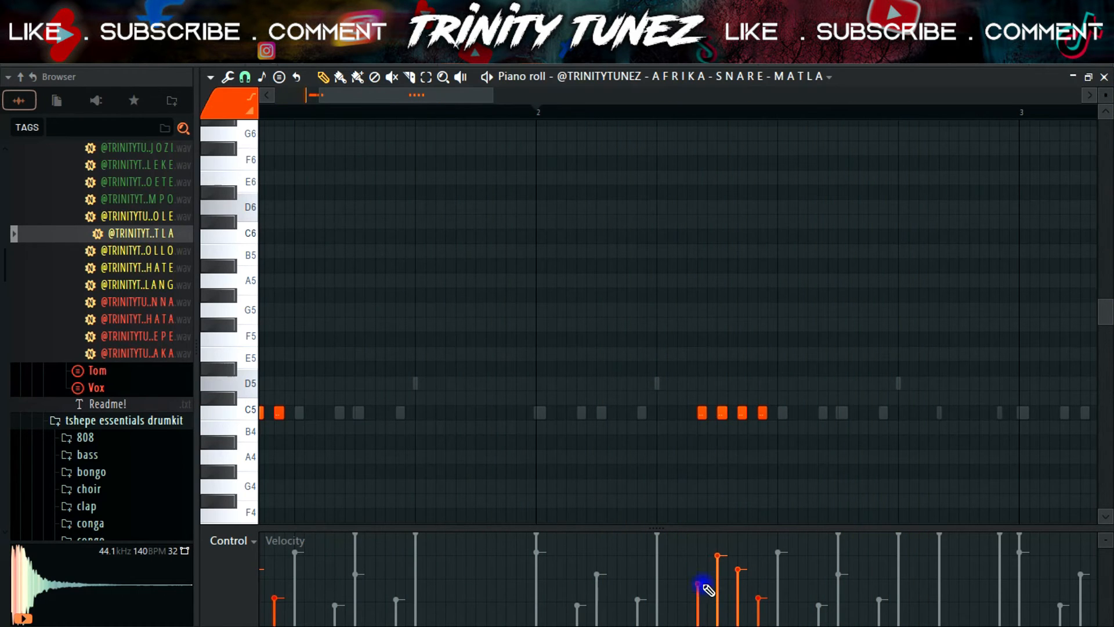
click(710, 413)
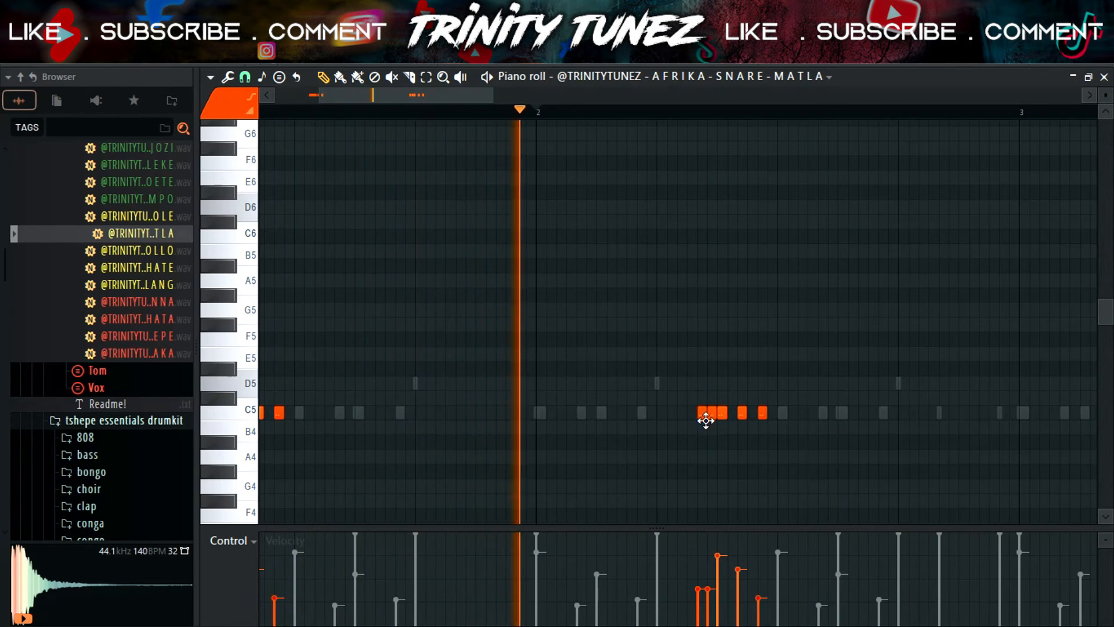
- Shape the bar 2 snare hits with varied velocities, a rising fine pitch and varied panning
drag(715, 610, 711, 579)
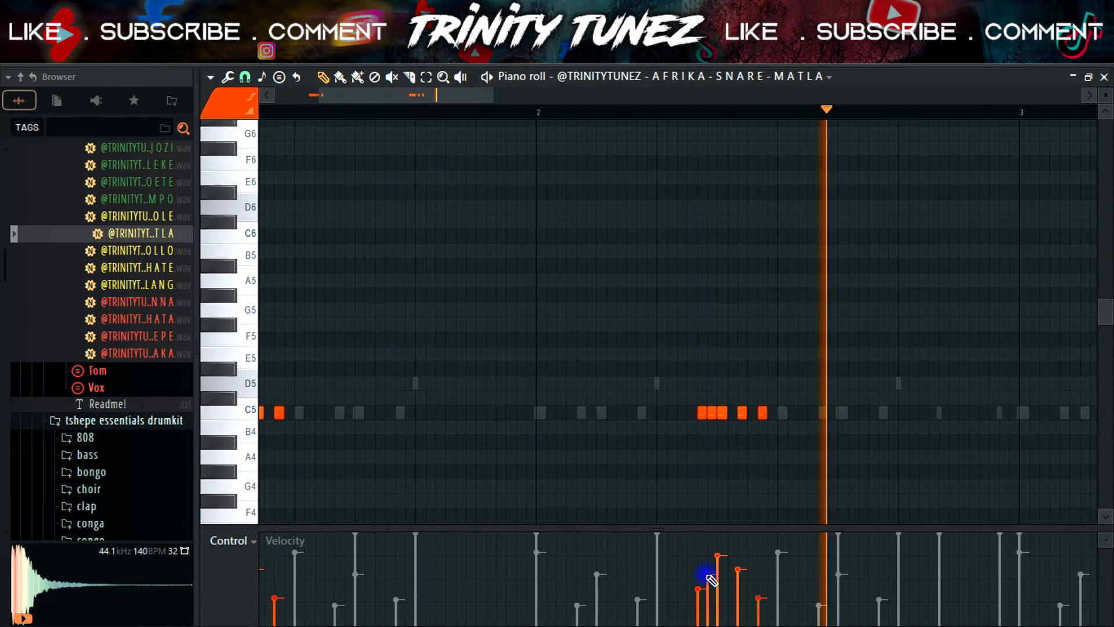
click(223, 551)
click(249, 583)
drag(720, 583, 686, 623)
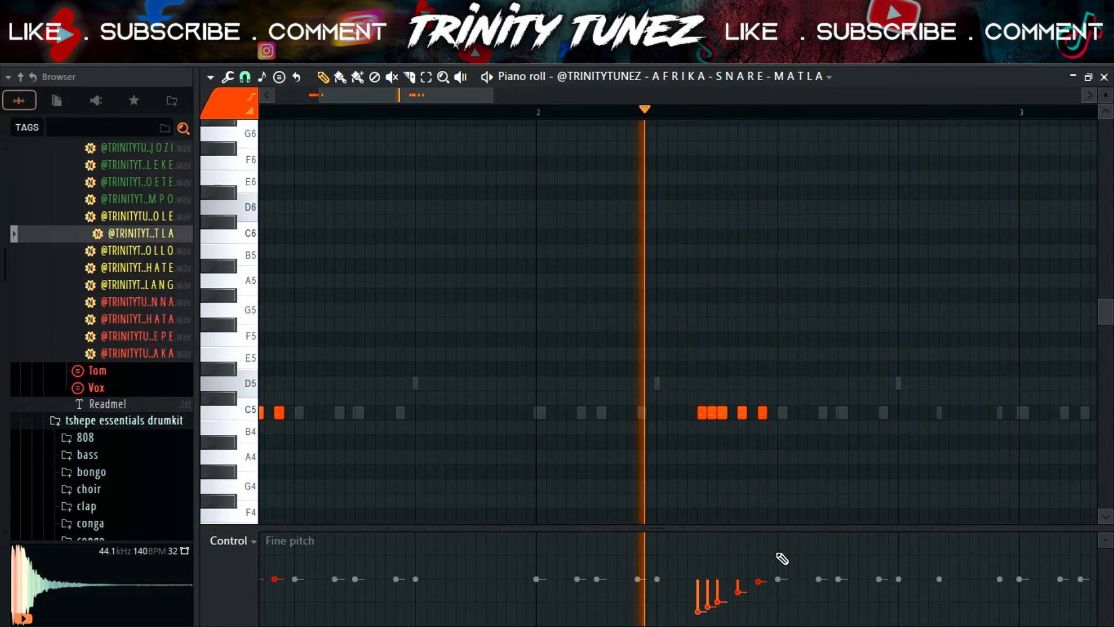
click(246, 542)
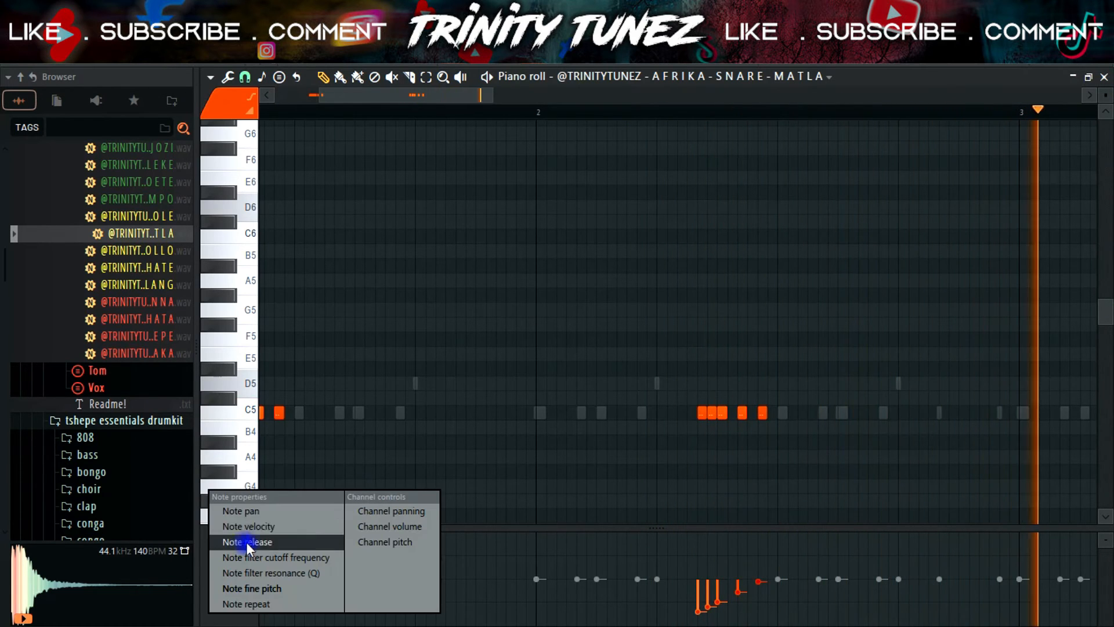
click(253, 512)
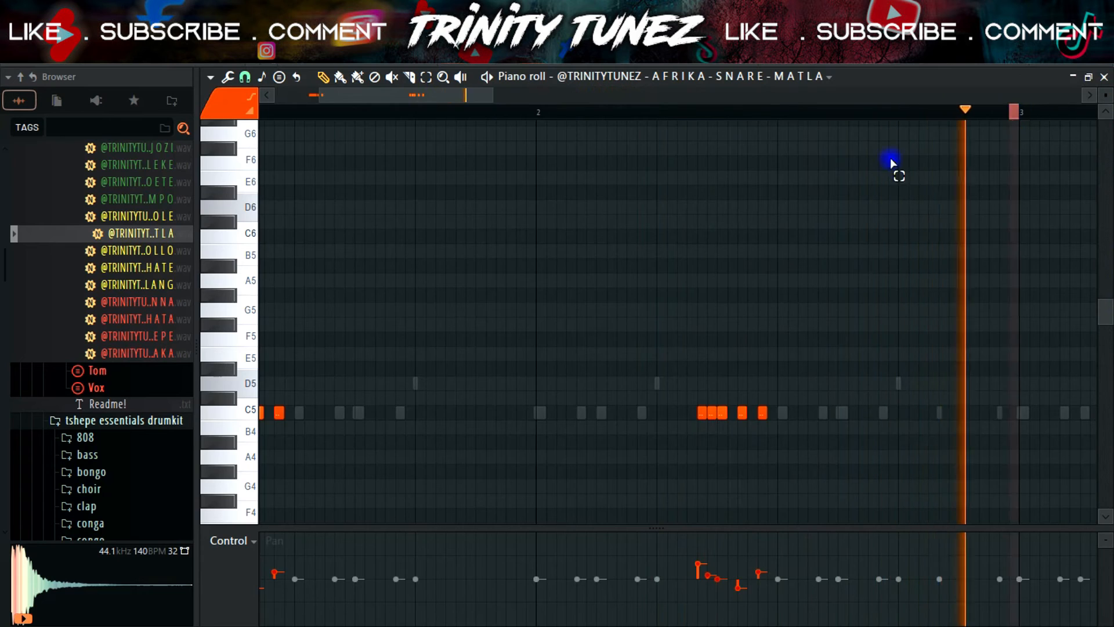
- Repeat the two-bar snare pattern in bars 3 and 4, shifting the bar 4 hits and adding three-hit rolls on G5 and D6
drag(1007, 120, 2, 224)
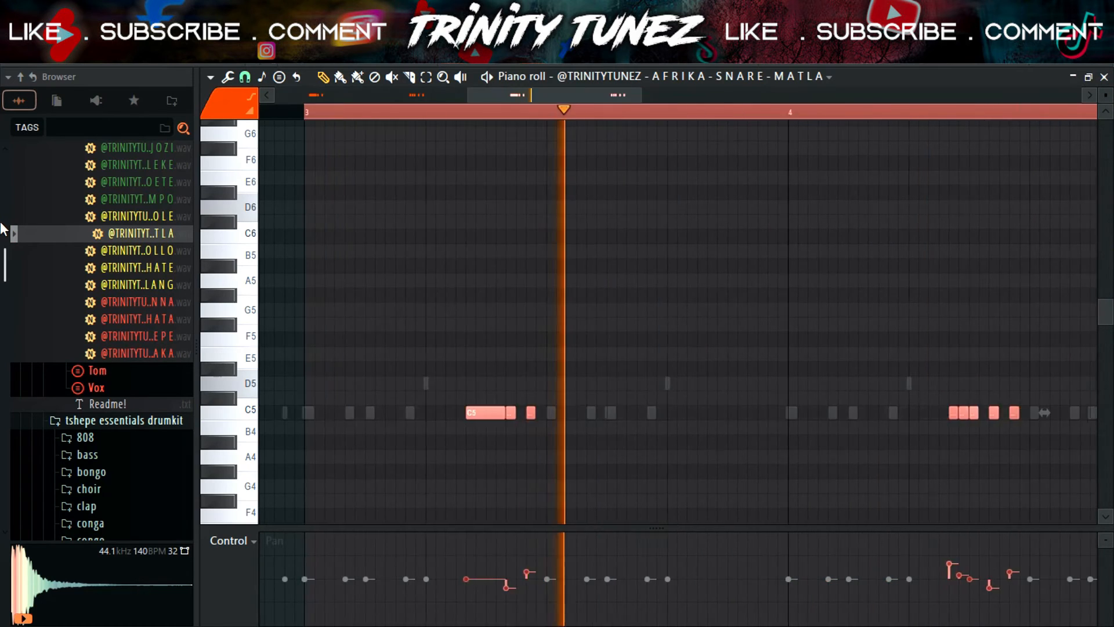
key(ctrl+d)
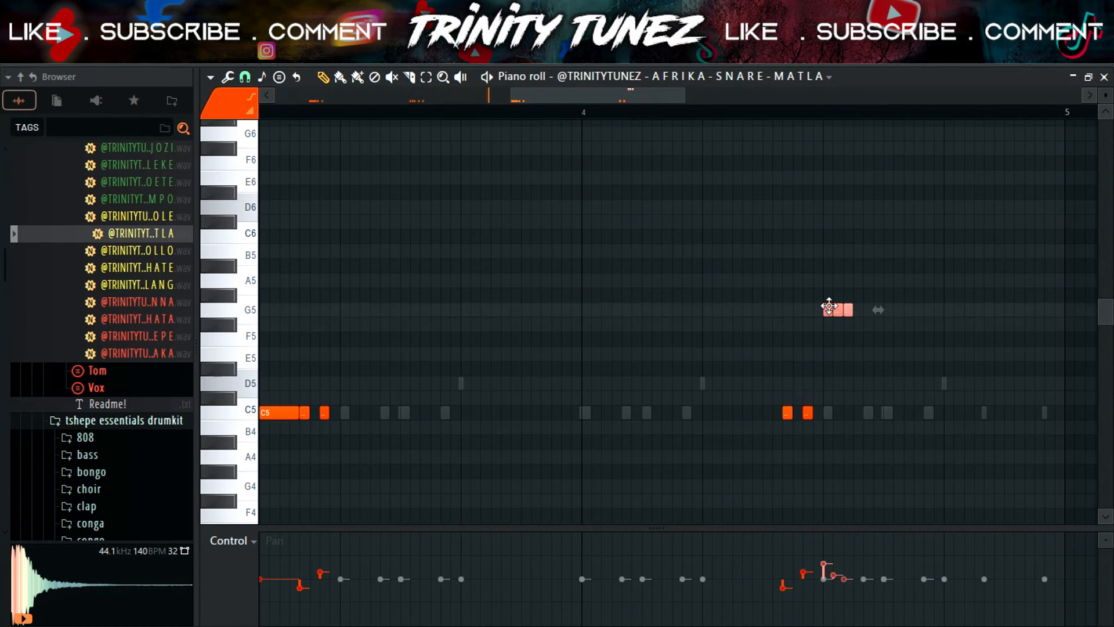
key(space)
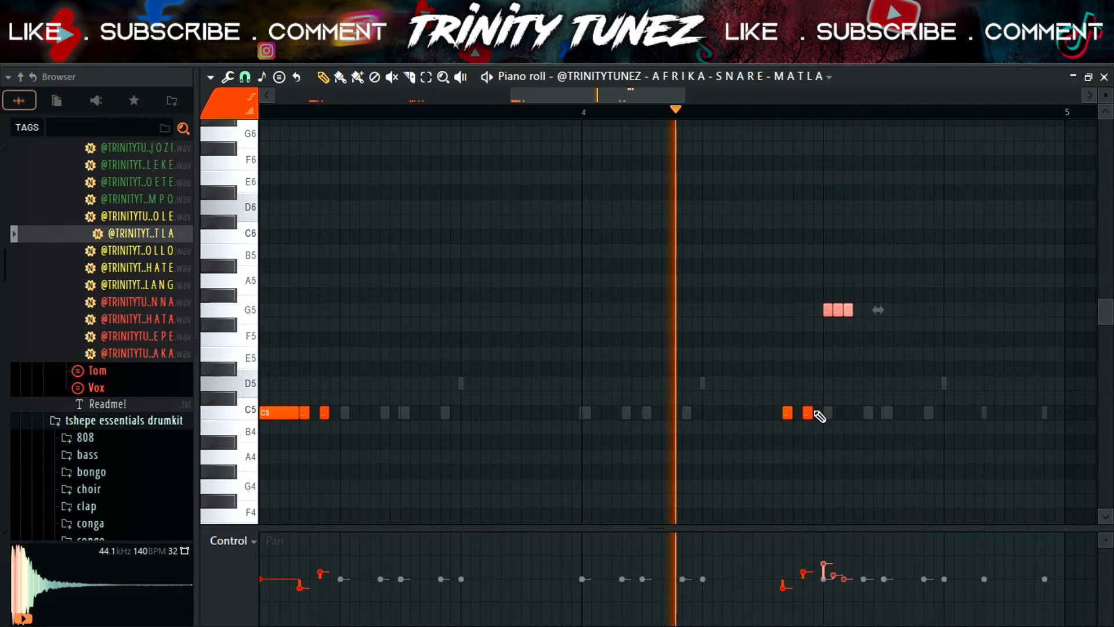
mouse_move(787, 413)
mouse_down()
mouse_move(769, 413)
mouse_move(788, 413)
mouse_up()
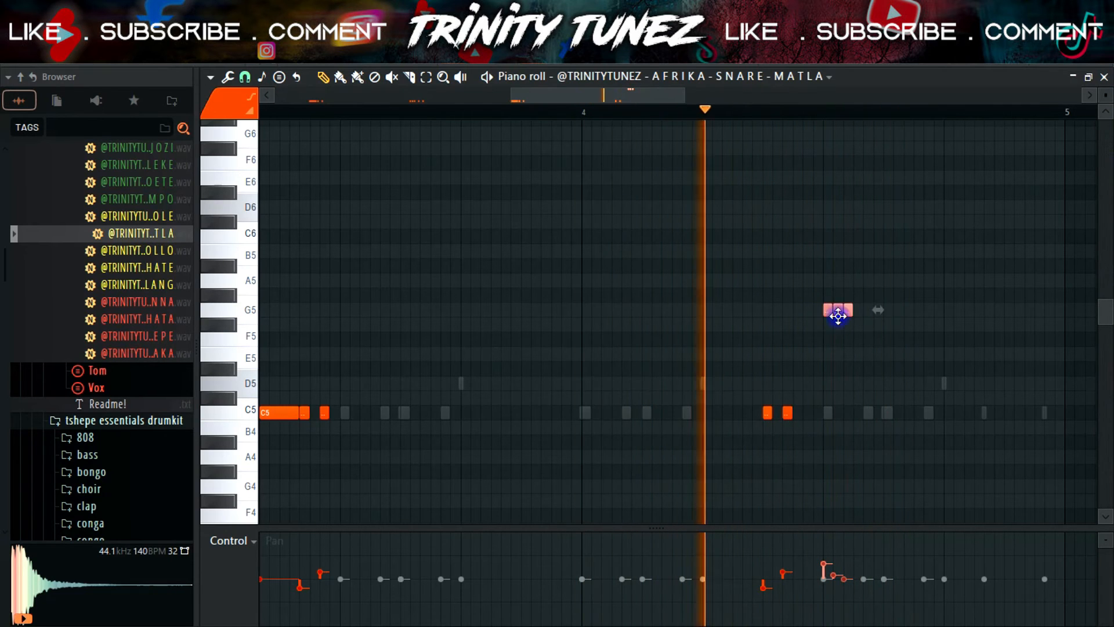
drag(842, 310, 950, 208)
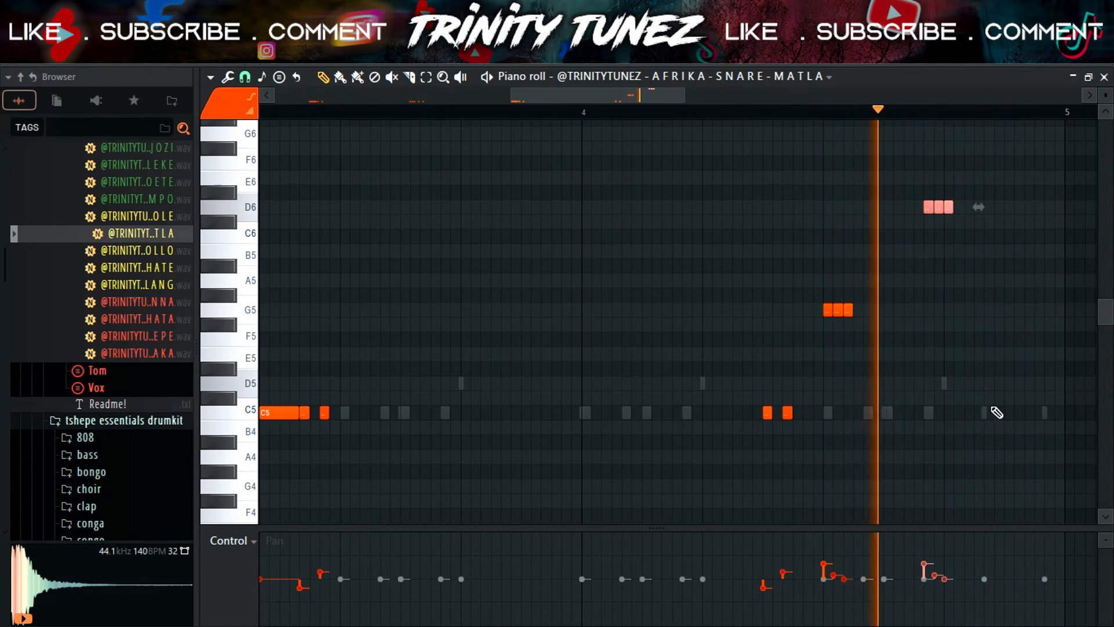
click(1104, 77)
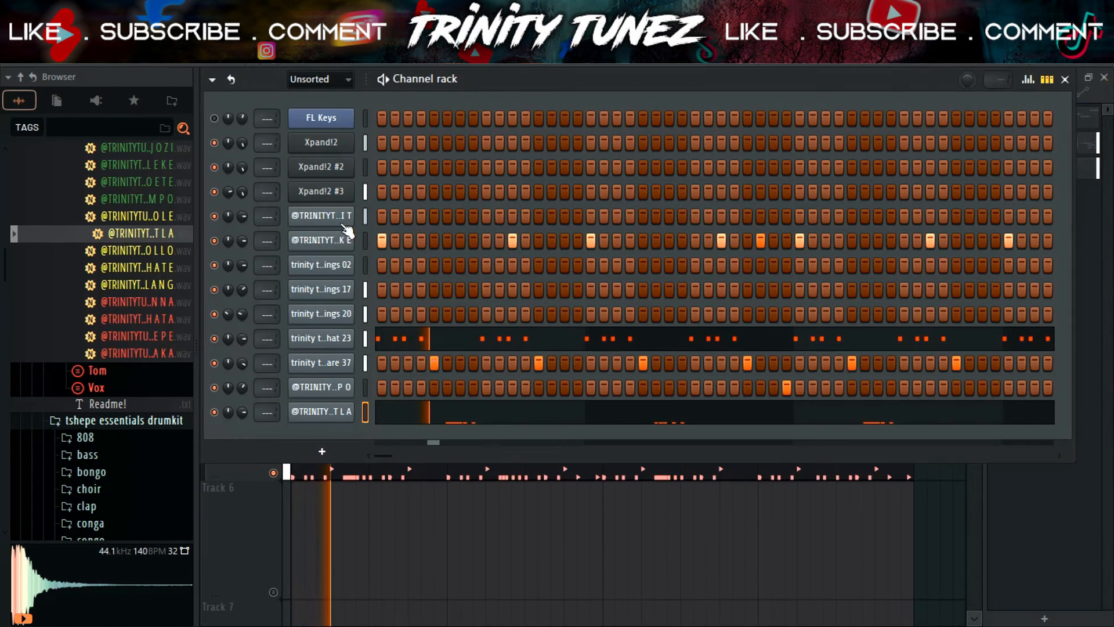
- Audition toms from the AFRIKA kit and load the BAYEDE tom in a new sampler channel
scroll(117, 323, up, 4)
click(102, 265)
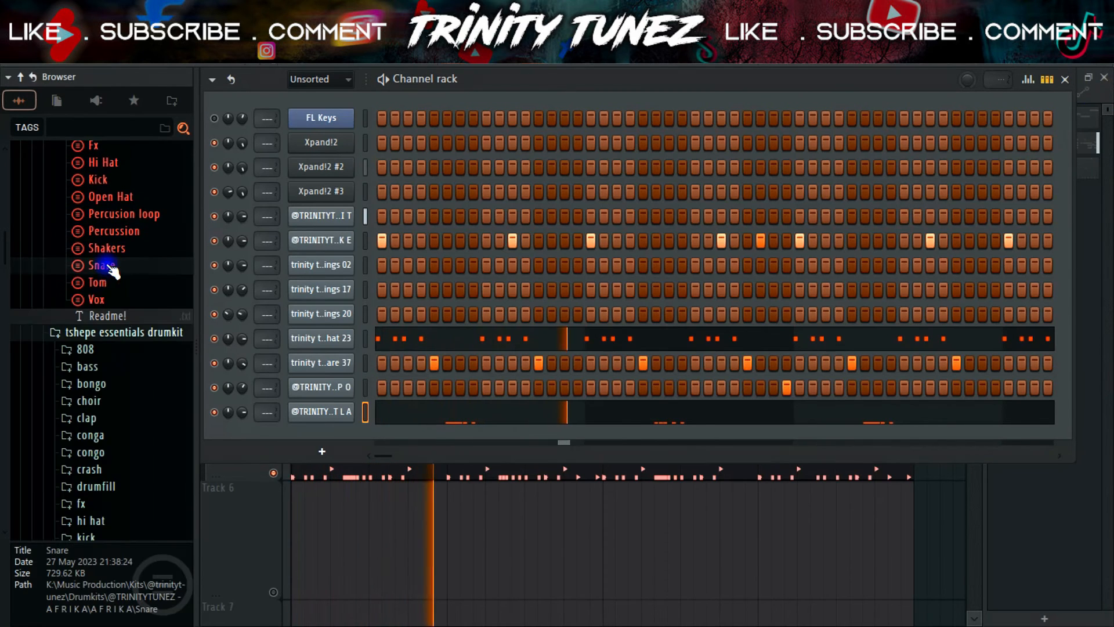
click(113, 297)
click(99, 283)
click(137, 334)
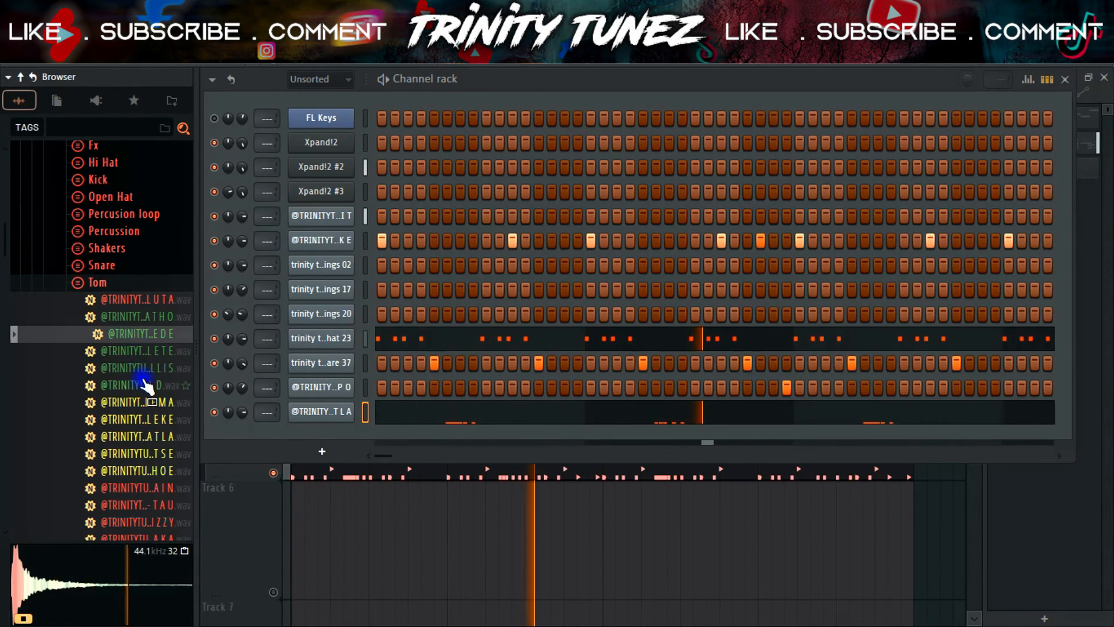
click(136, 334)
right_click(135, 334)
click(184, 283)
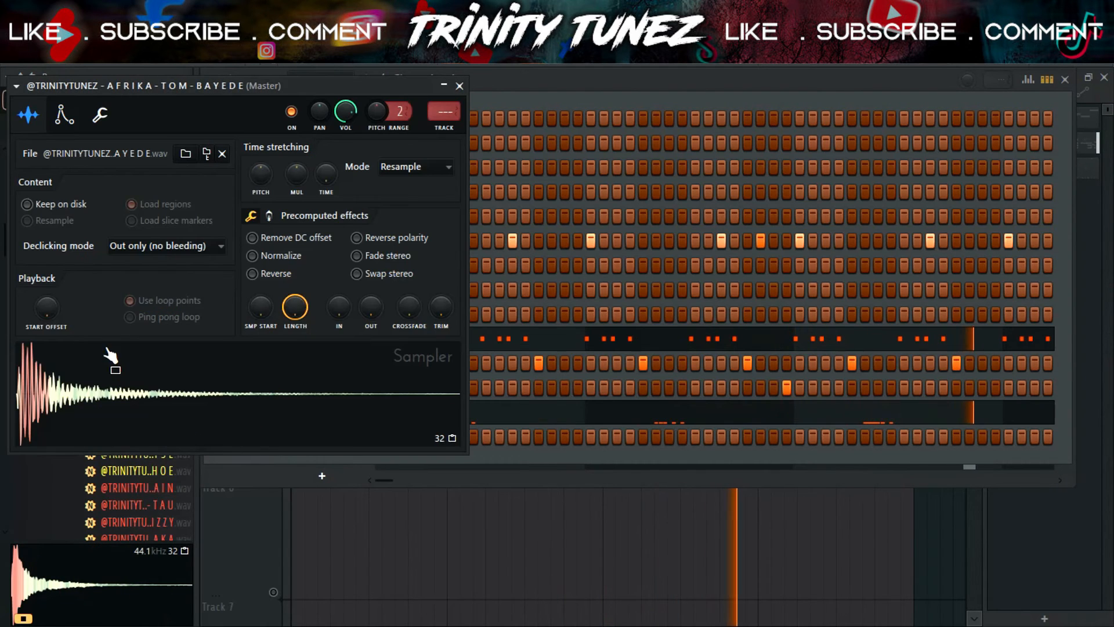
click(460, 87)
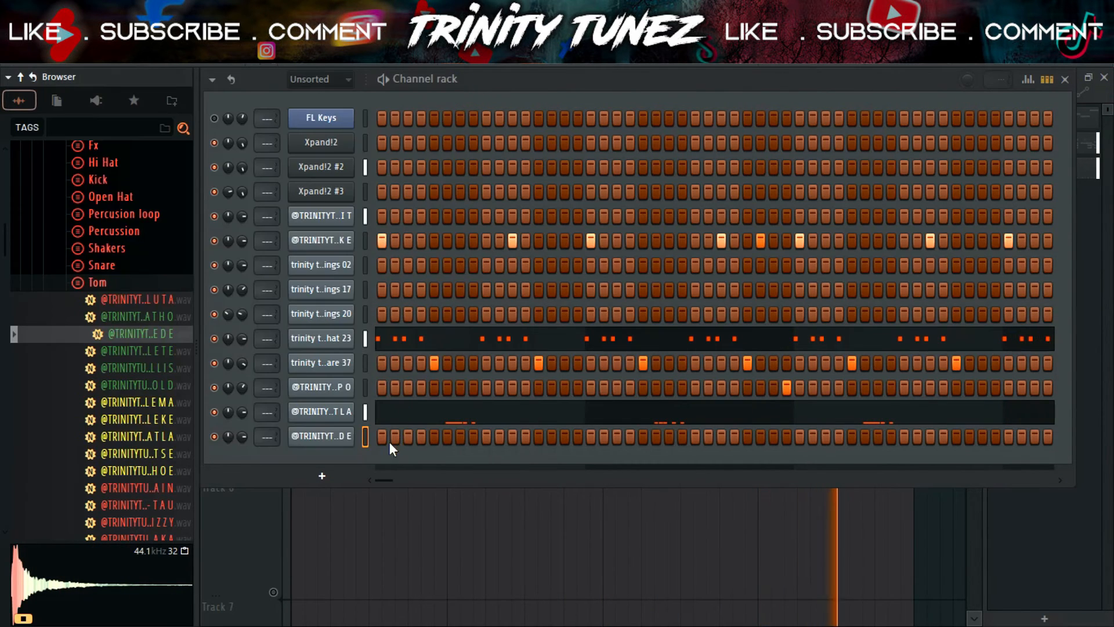
- Draw a C5 note for the BAYEDE tom just before the end of bar 2 and set its velocity to maximum
right_click(347, 438)
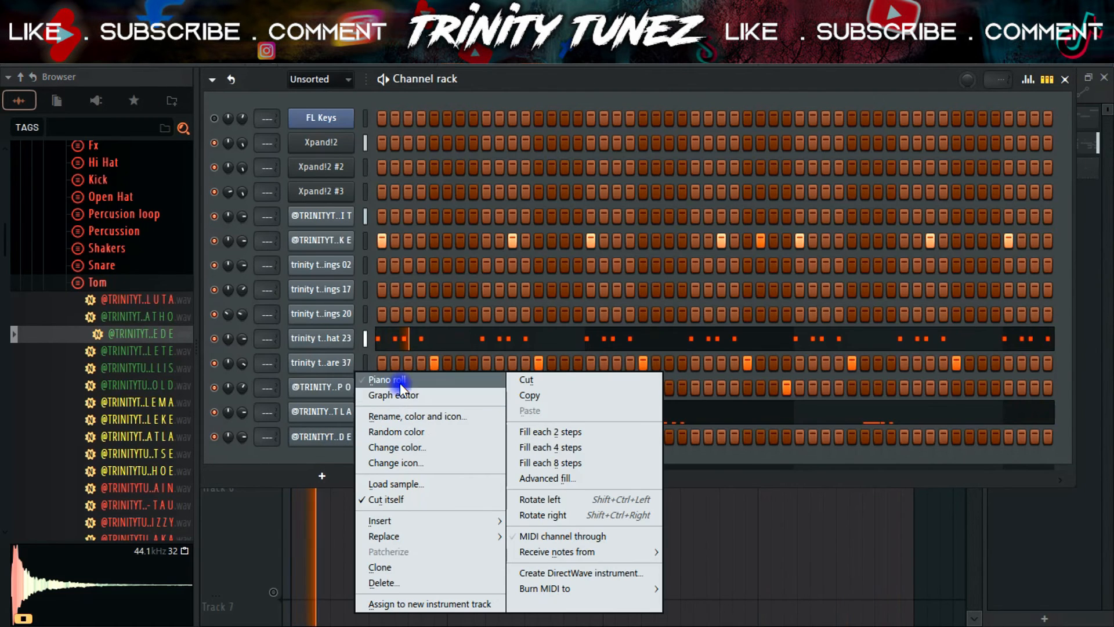
click(378, 374)
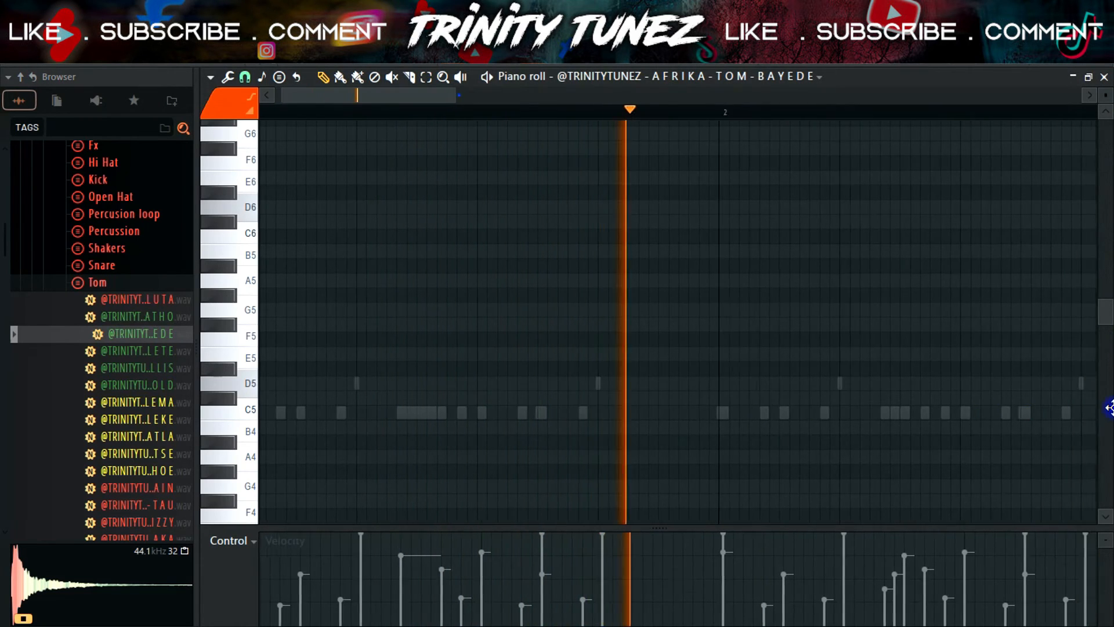
click(966, 413)
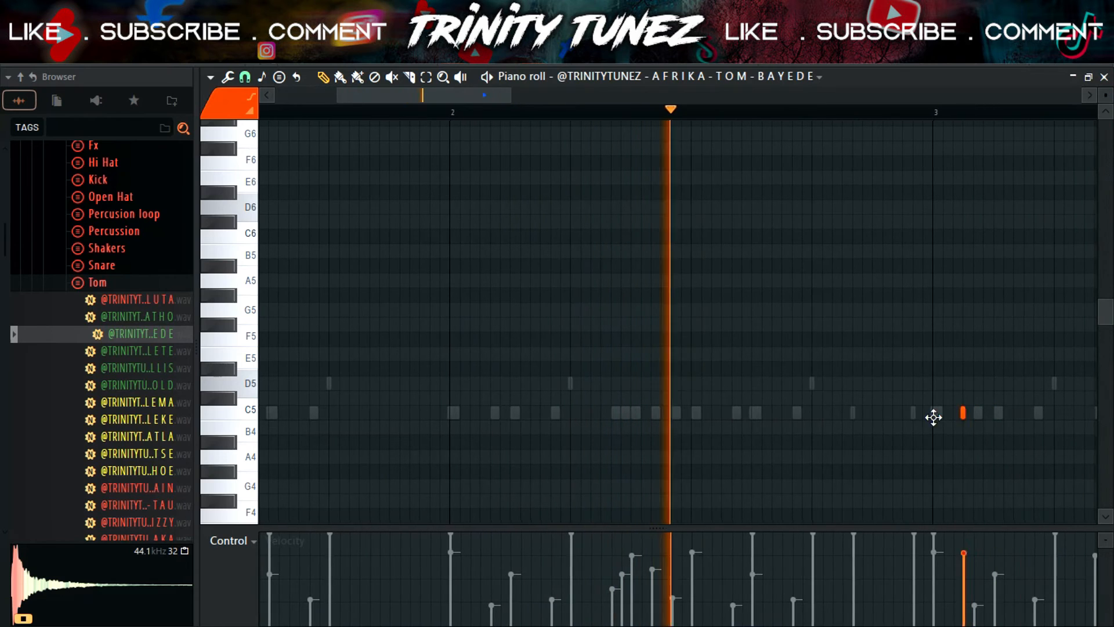
drag(866, 422, 876, 412)
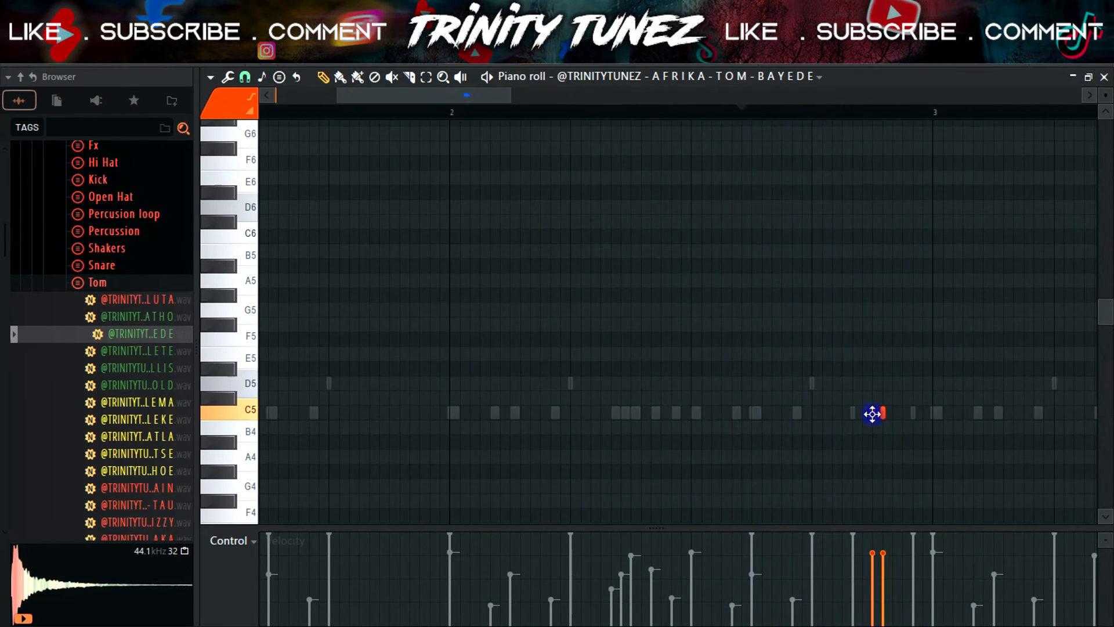
drag(876, 557, 872, 534)
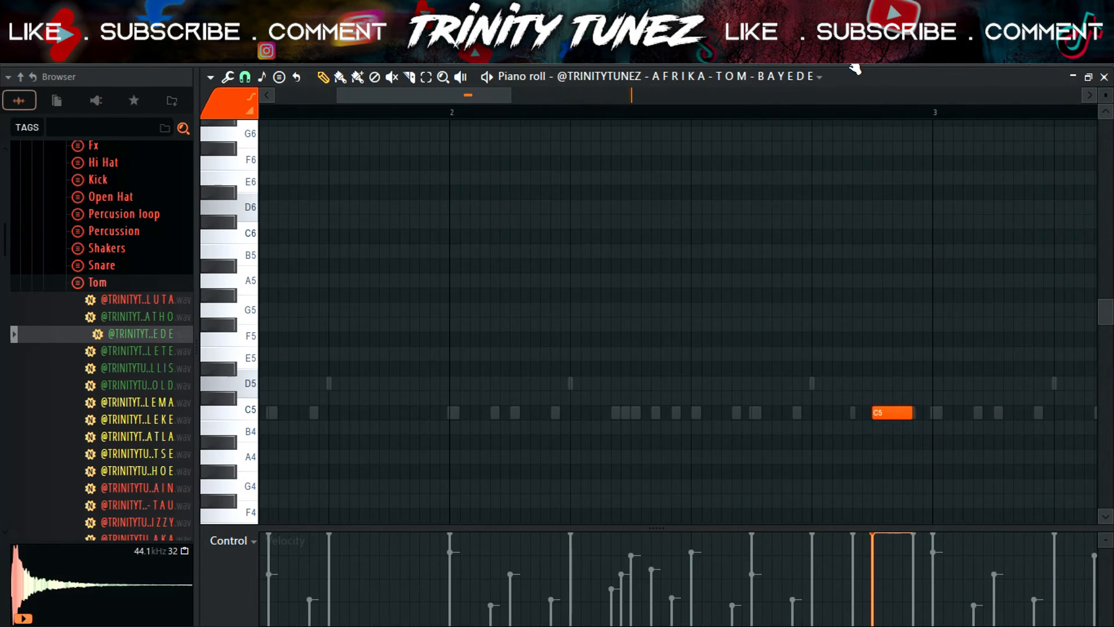
- Enable the volume envelope in the BAYEDE tom's sampler settings
key(F6)
click(323, 436)
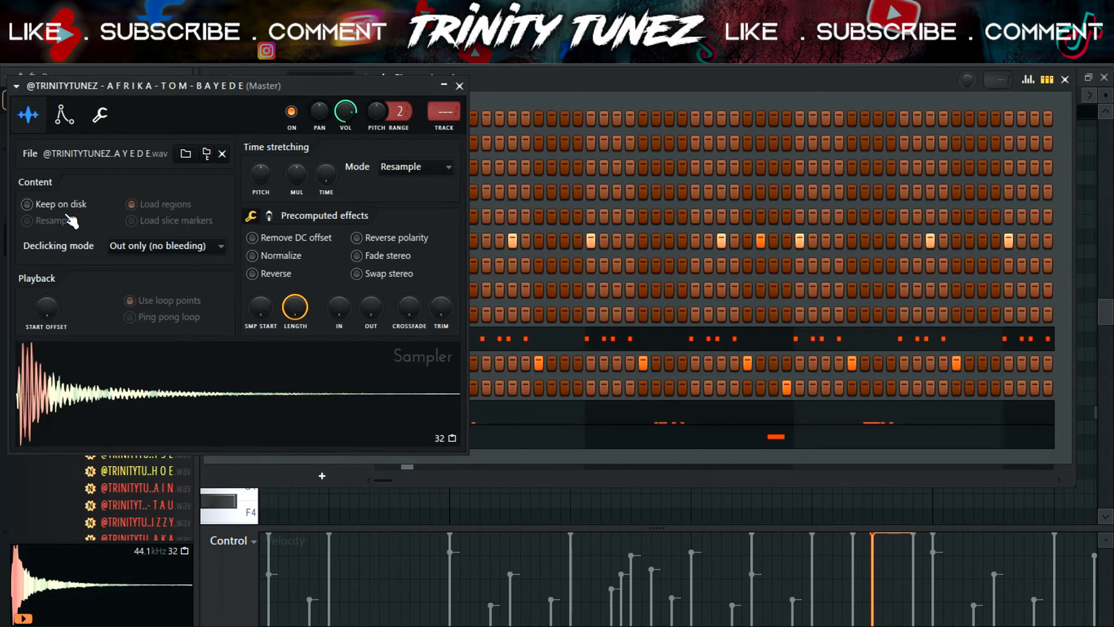
click(64, 116)
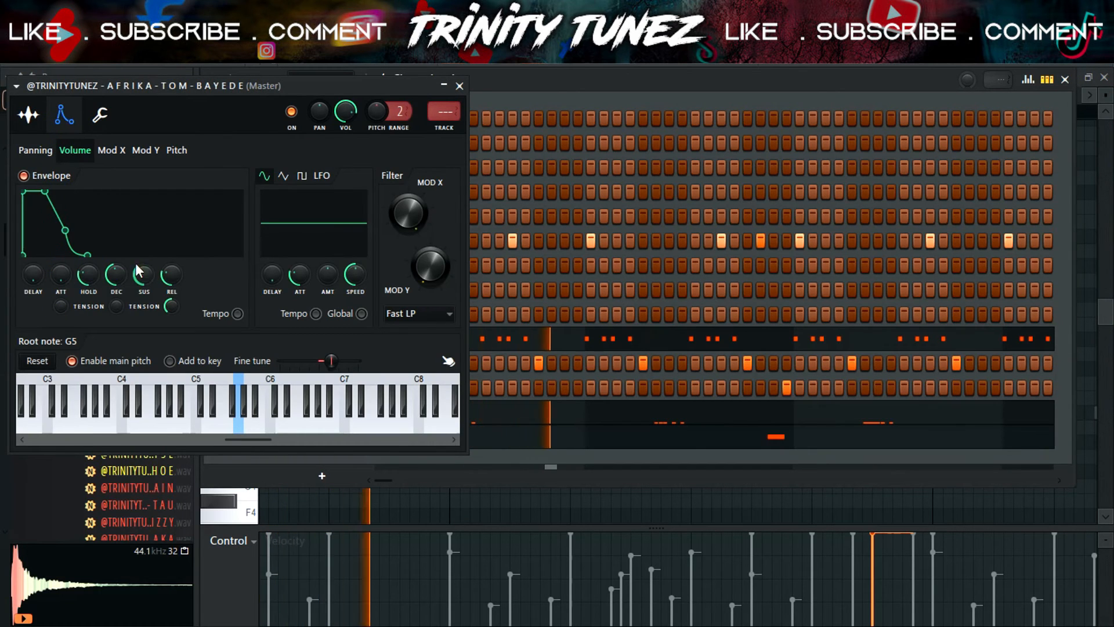
click(460, 86)
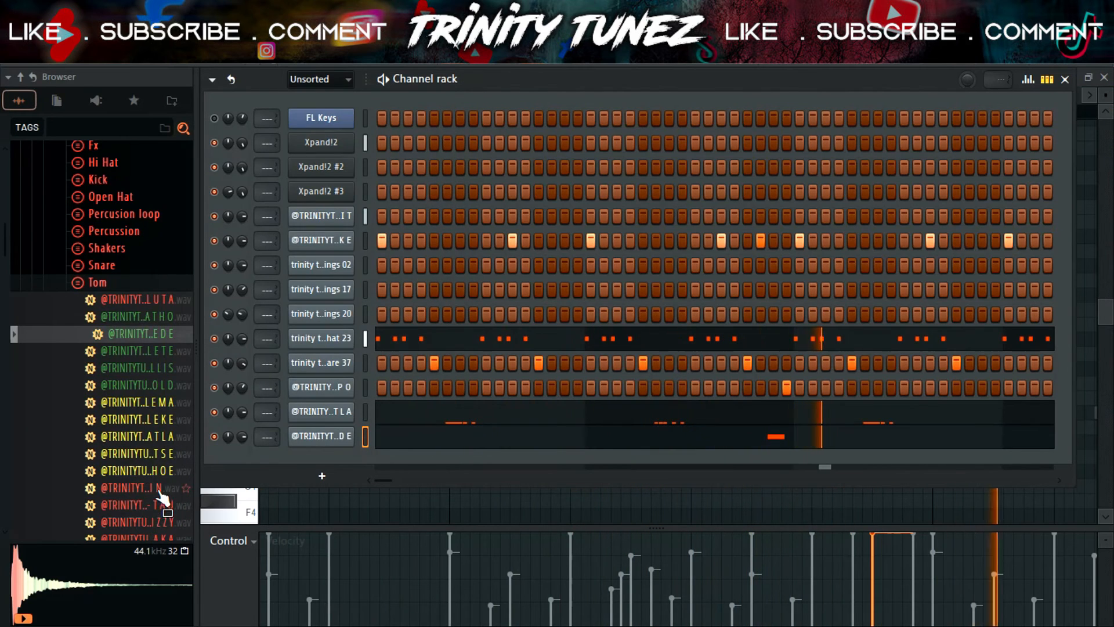
- Audition more AFRIKA kit toms and load the MOSHOESHOE tom in a new sampler channel
click(150, 469)
click(151, 455)
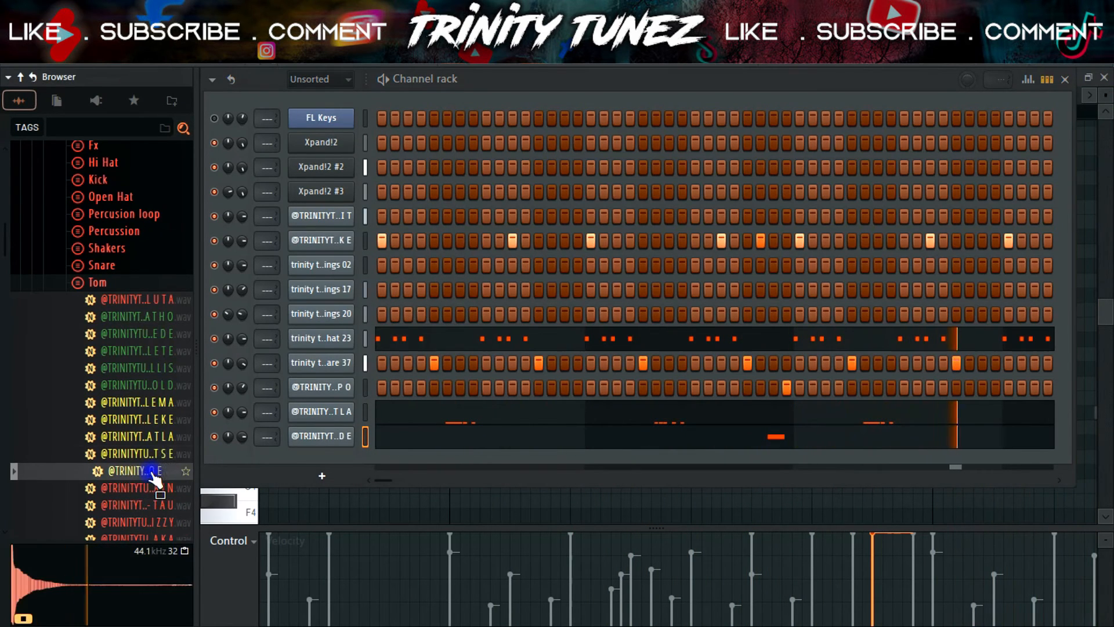
right_click(155, 478)
click(199, 284)
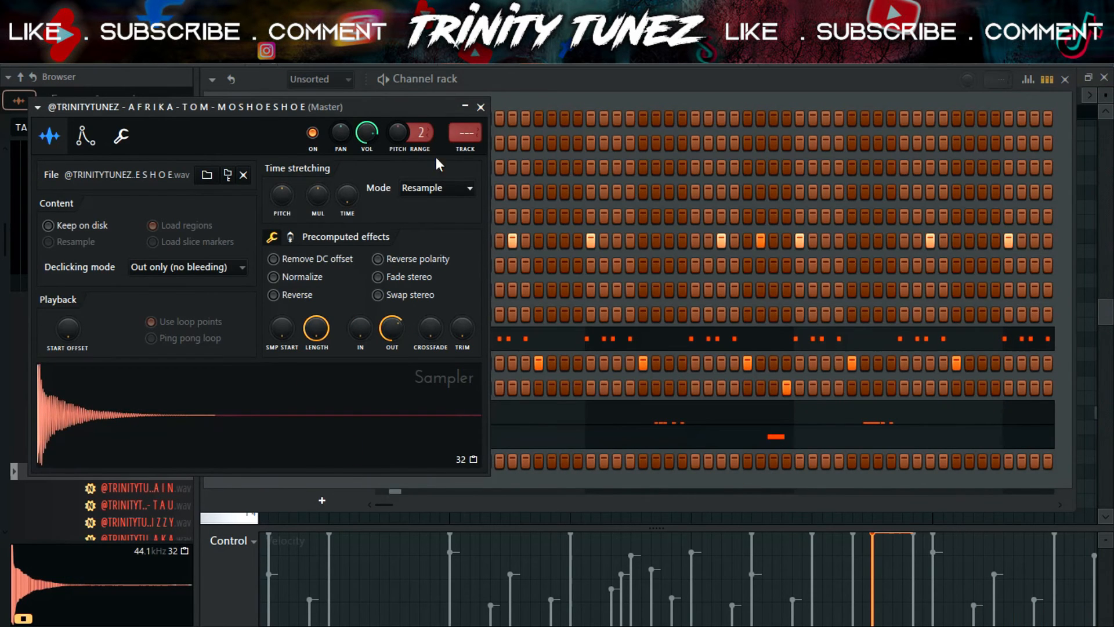
click(480, 107)
- Copy the BAYEDE tom's note into the MOSHOESHOE channel and mute the BAYEDE channel
right_click(339, 462)
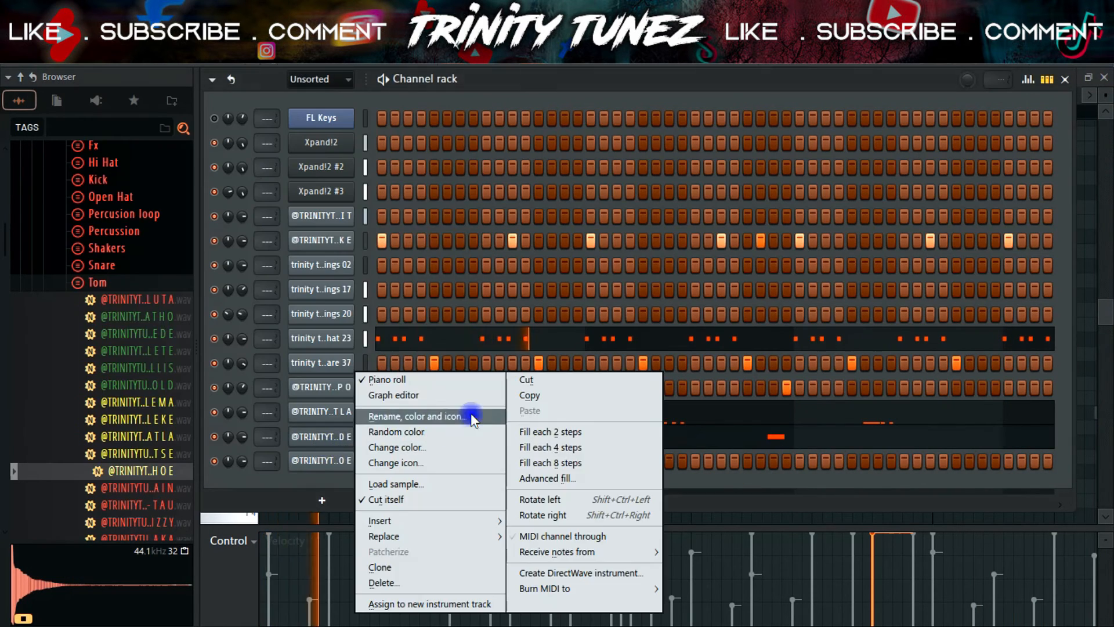
click(339, 460)
right_click(338, 461)
click(525, 412)
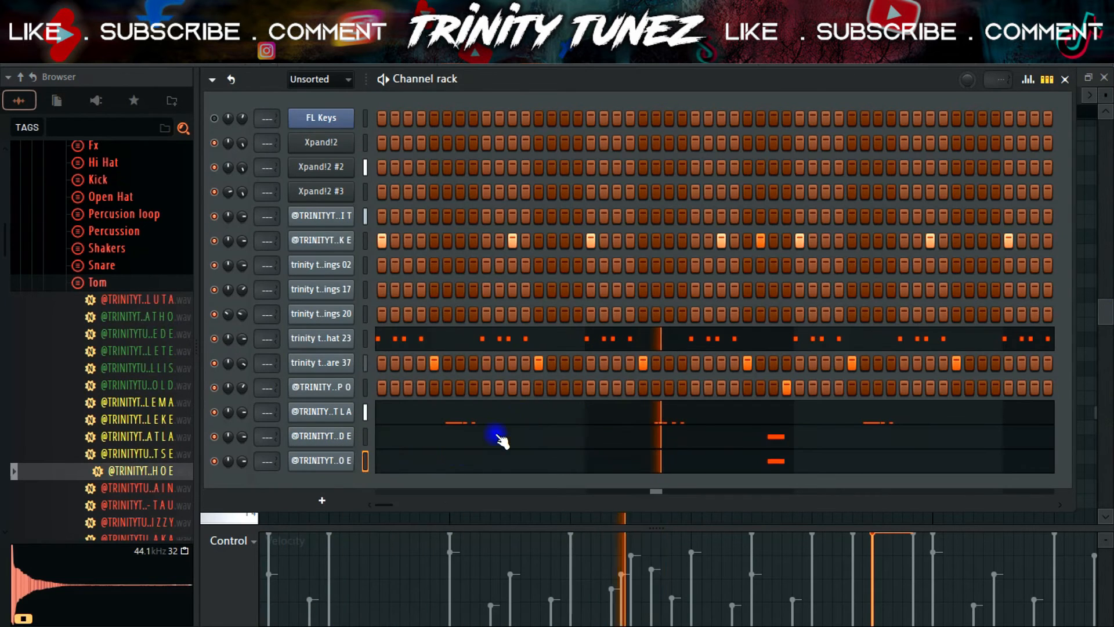
click(418, 461)
scroll(772, 486, down, 4)
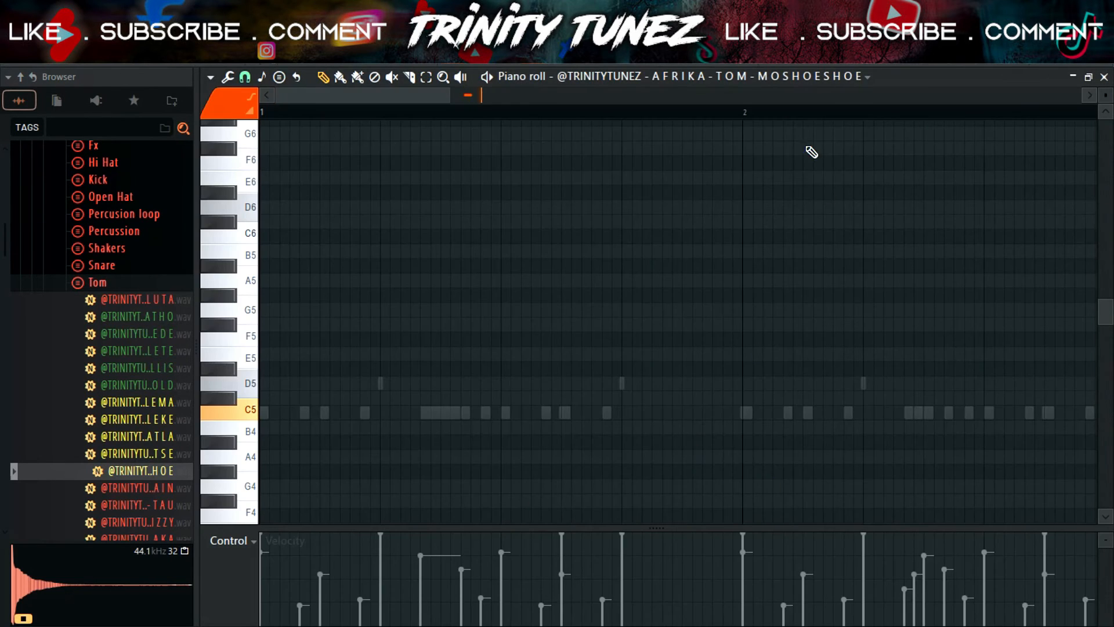
key(F6)
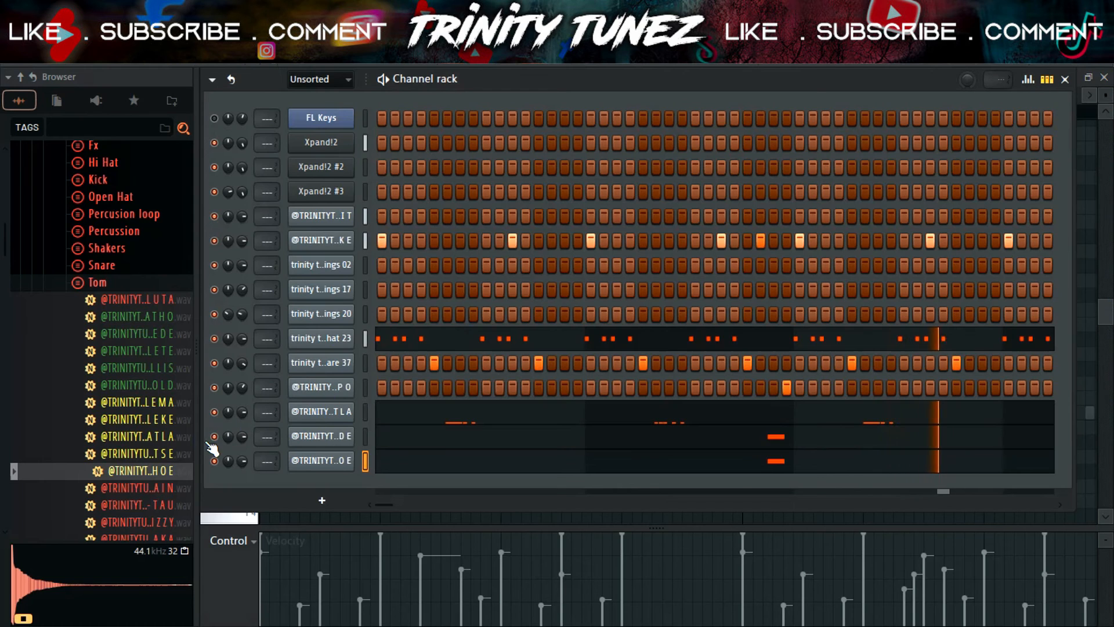
- Add a shorter C5 note right after the MOSHOESHOE note, ending at bar 3, and lower the first note's velocity
key(F7)
click(572, 470)
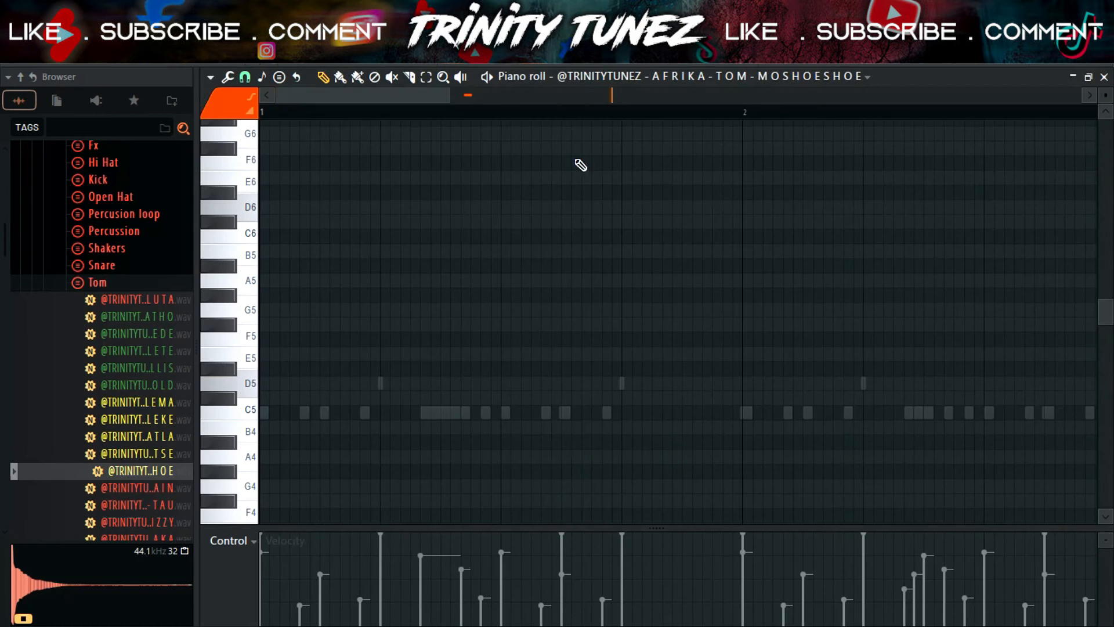
drag(422, 102, 550, 151)
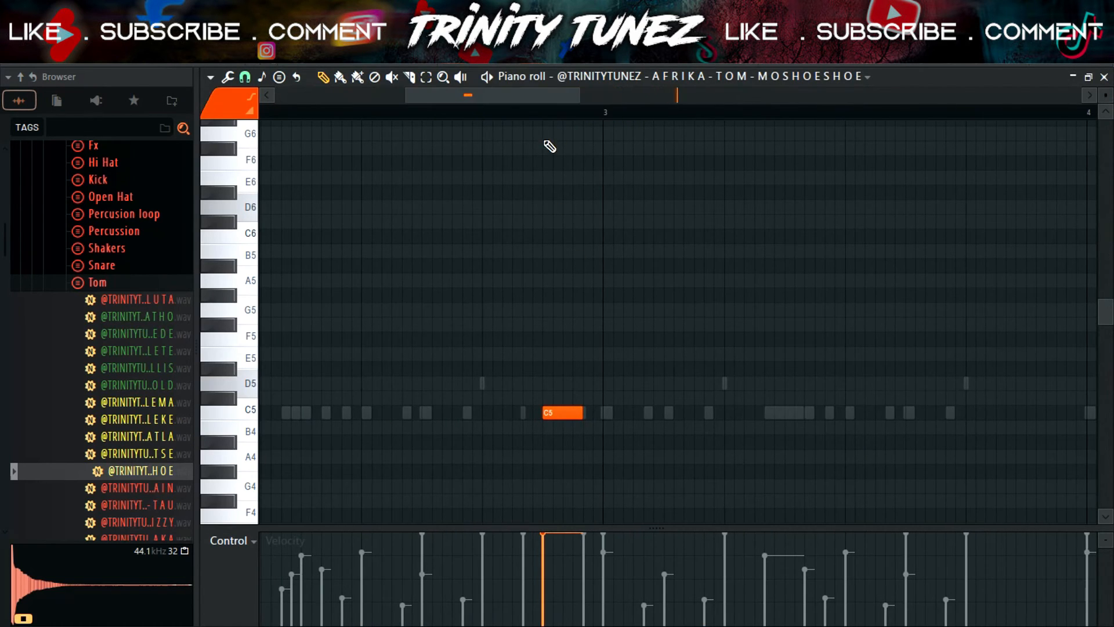
click(586, 412)
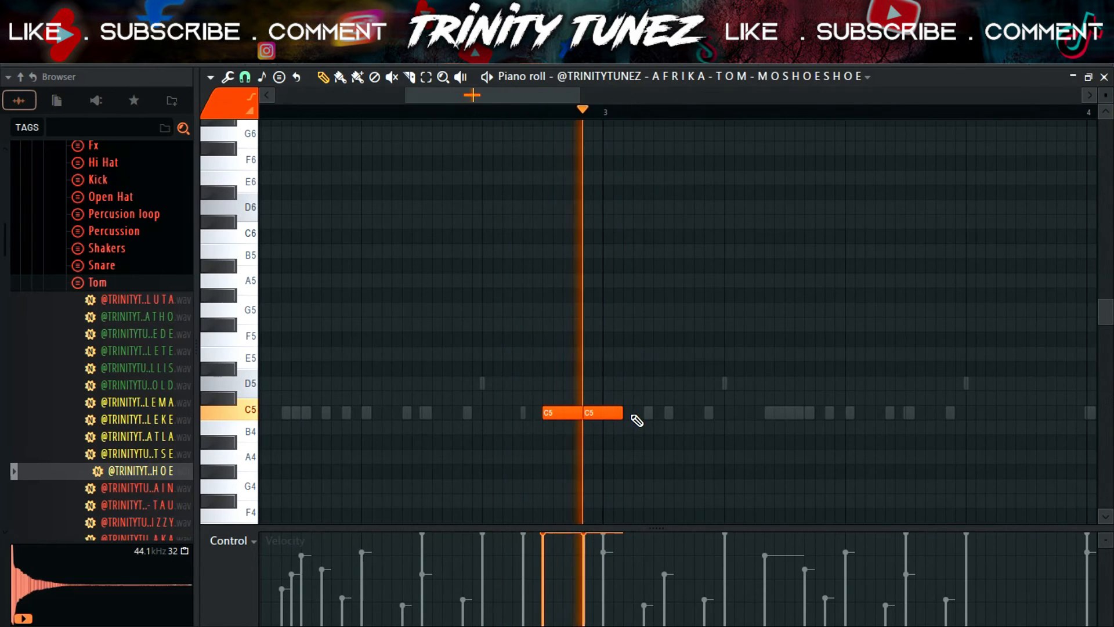
drag(606, 412, 602, 413)
click(542, 578)
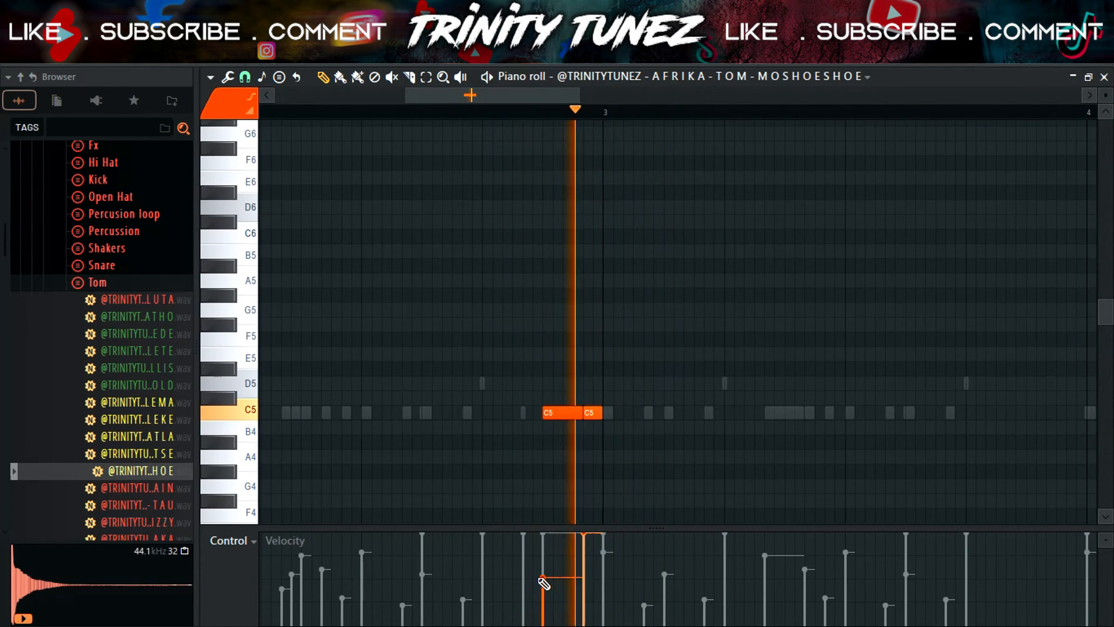
- Pan the first MOSHOESHOE tom note to the right and the second one to the left
scroll(224, 540, down, 1)
click(230, 539)
click(244, 504)
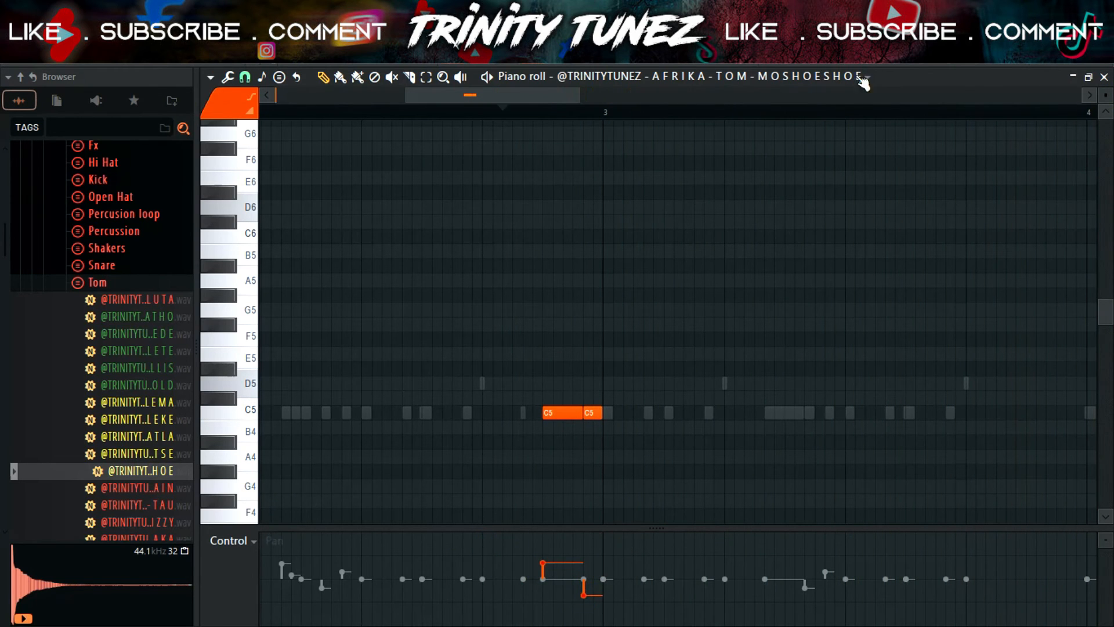
- Review the MOSHOESHOE tom's sampler and miscellaneous channel settings
key(F6)
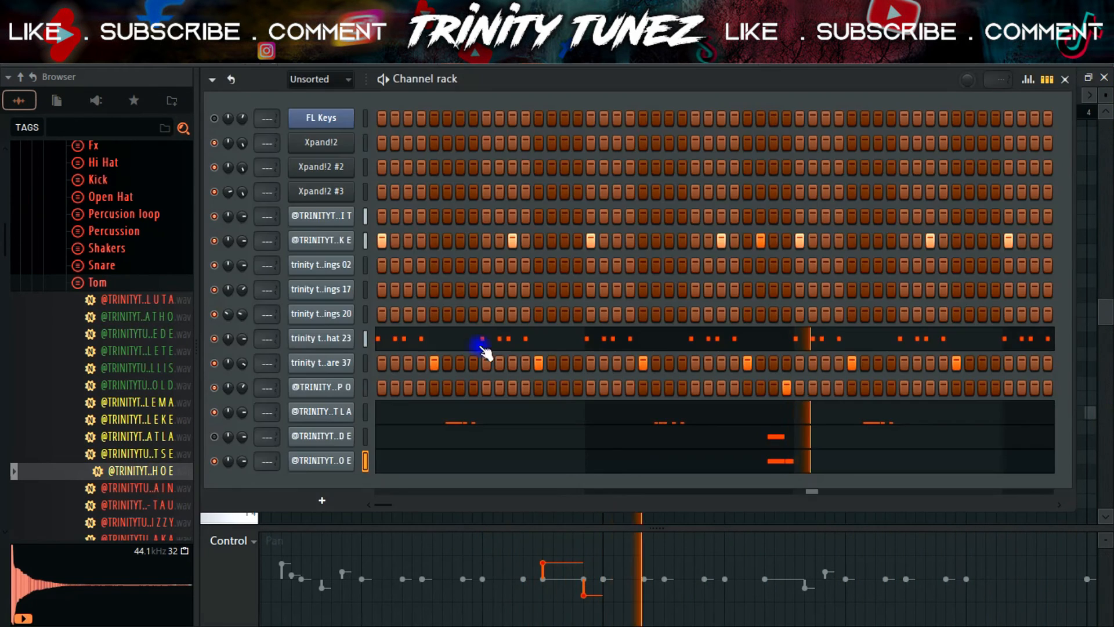
click(336, 464)
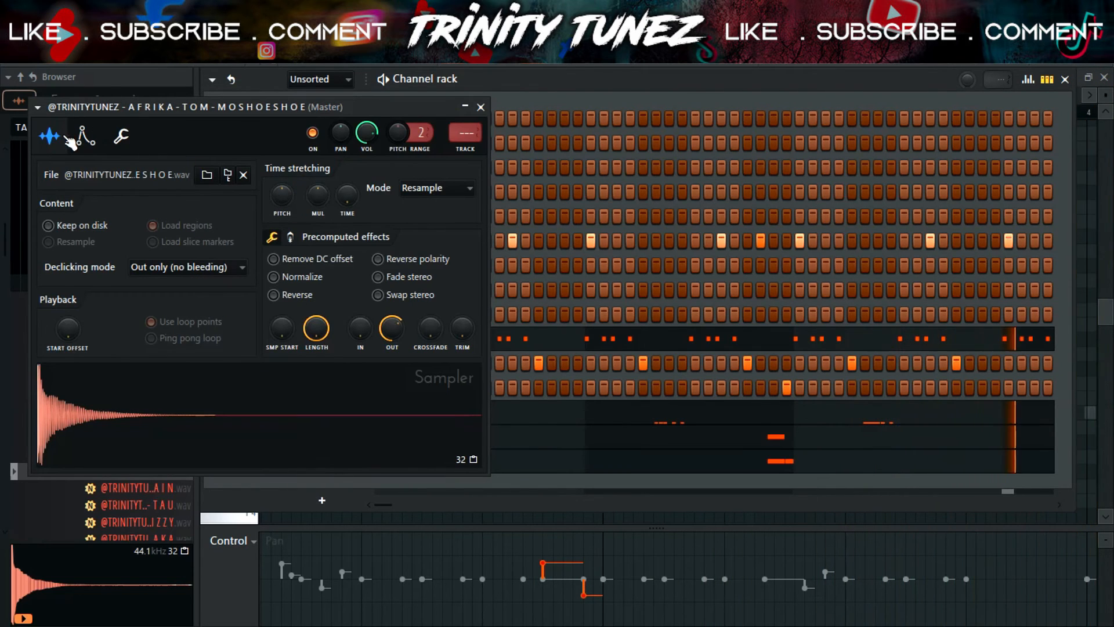
click(121, 137)
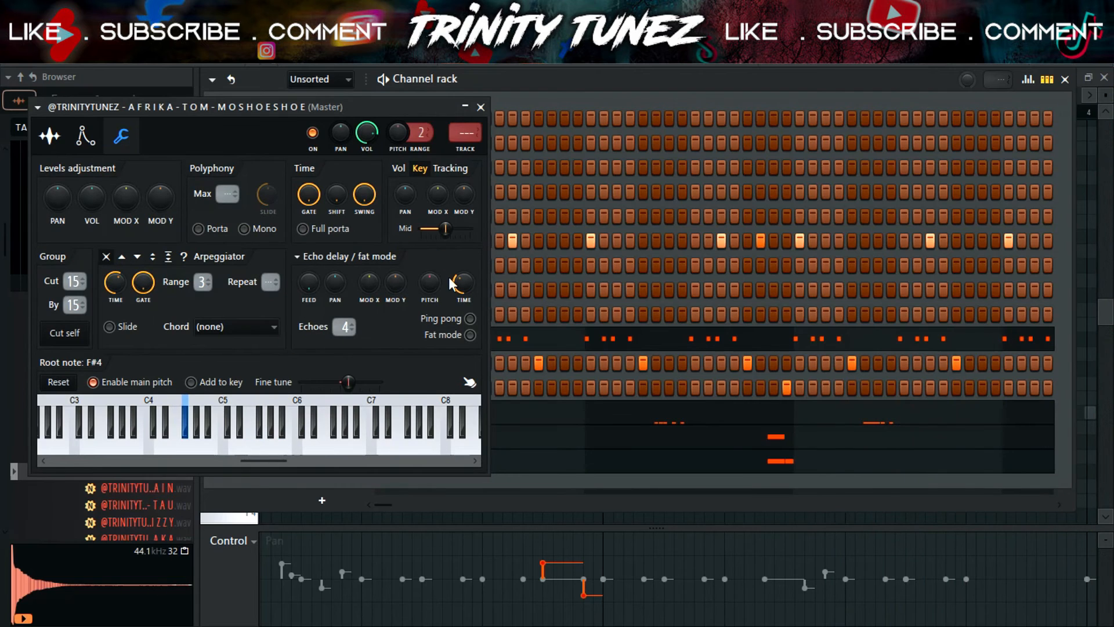
click(482, 110)
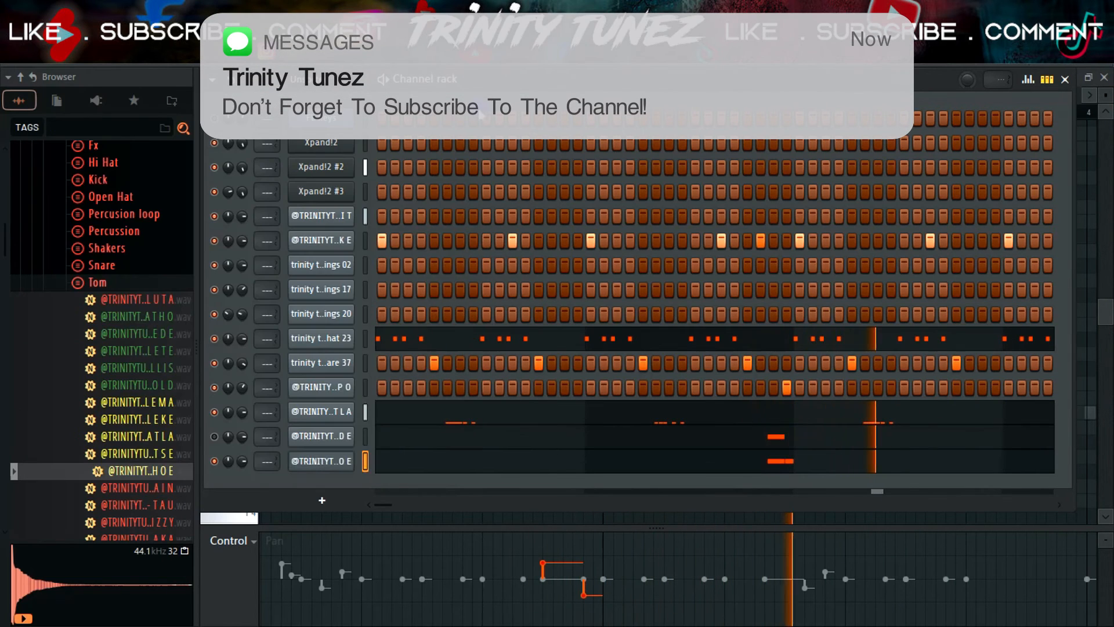
- Lower the two MOSHOESHOE tom notes from C5, the longer one to G4 and the shorter one to A4
click(730, 467)
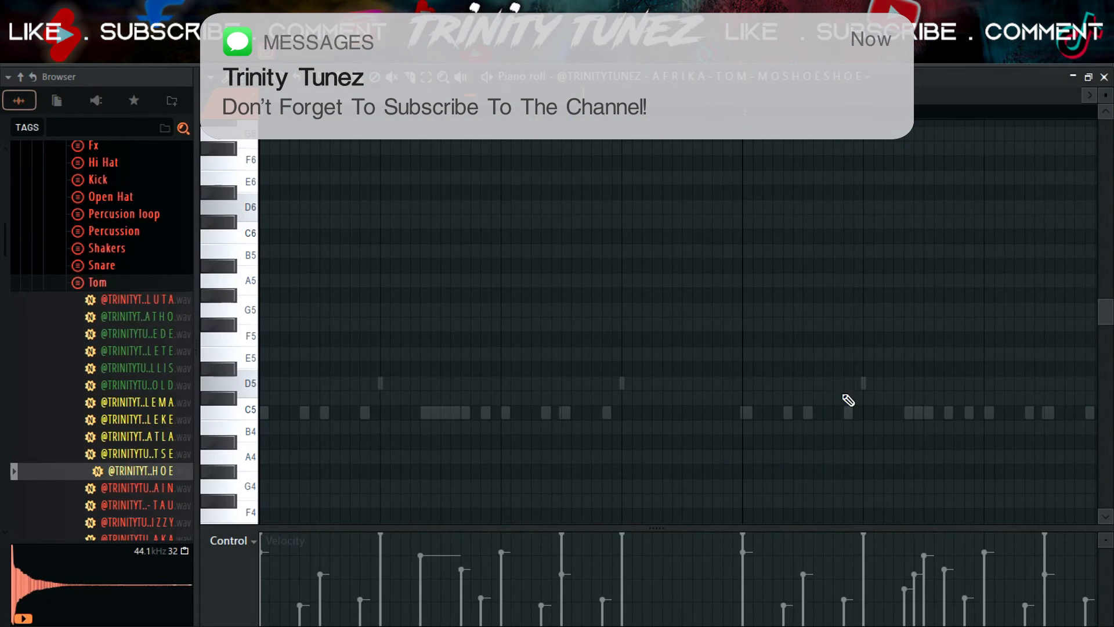
drag(510, 412, 512, 460)
drag(482, 413, 480, 490)
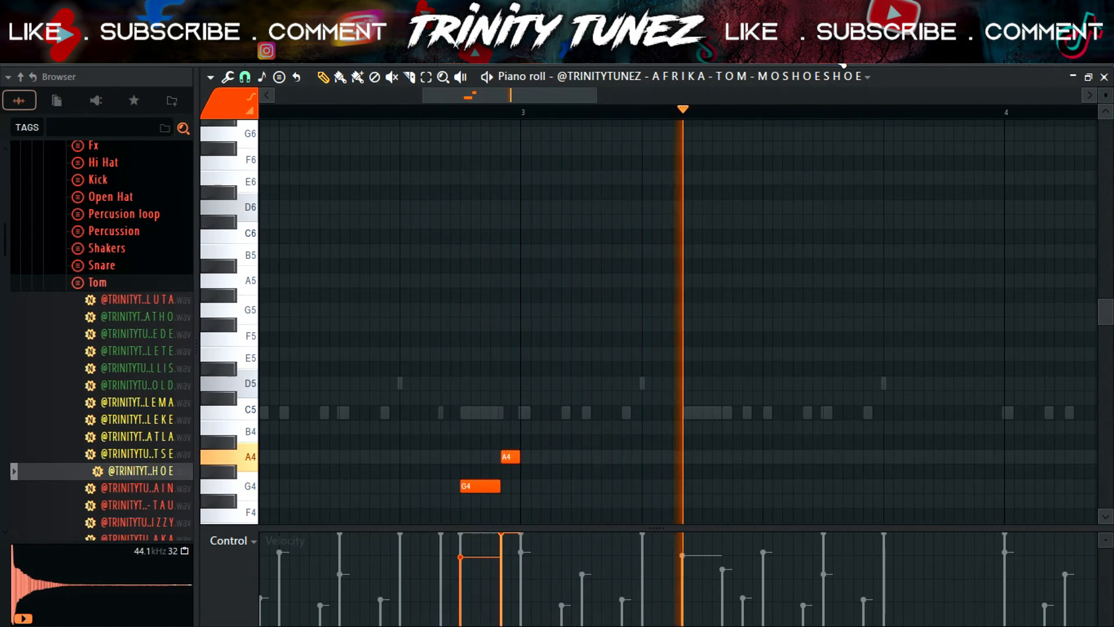
- Set the MOSHOESHOE tom's volume envelope release to minimum
key(F6)
click(85, 135)
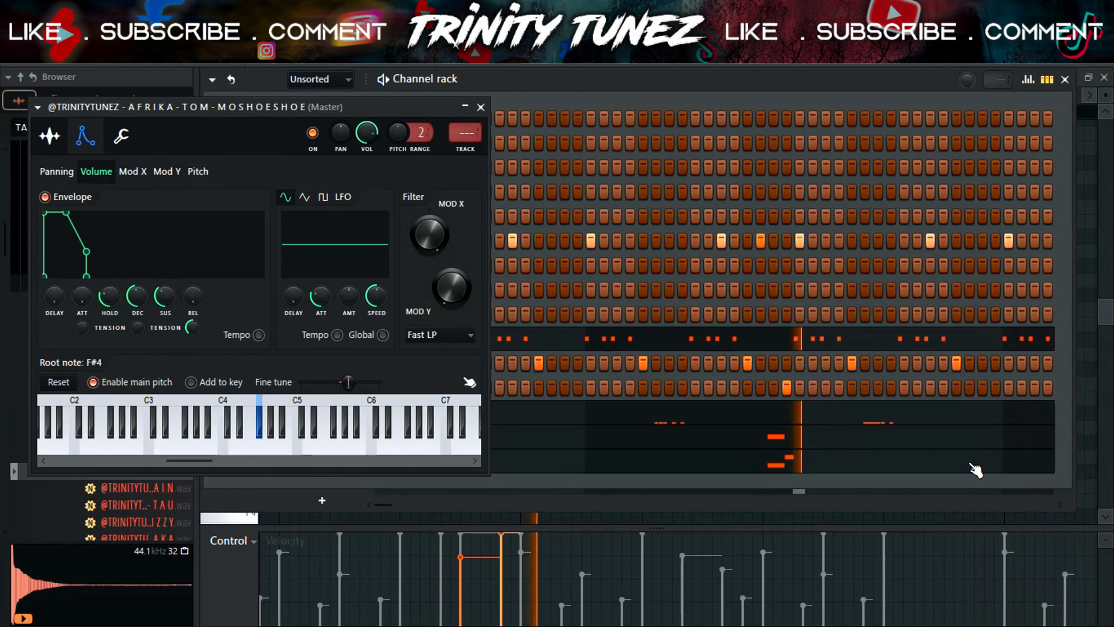
click(801, 461)
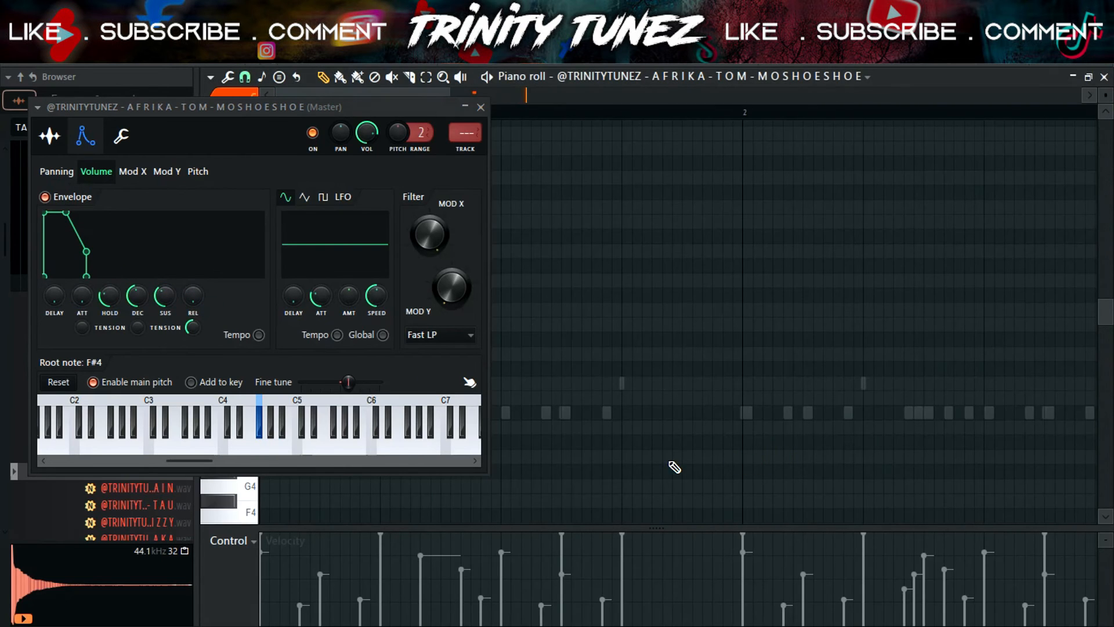
click(481, 106)
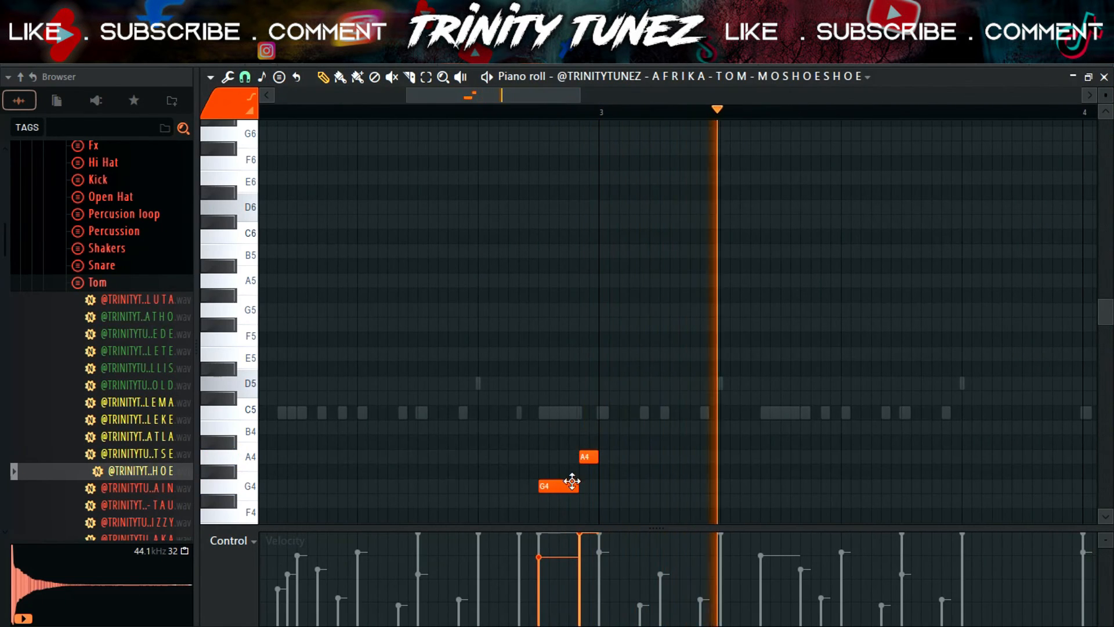
- Duplicate the first two bars of the MOSHOESHOE tom so the G4 and A4 figure repeats at the end of bar 4
mouse_move(558, 492)
mouse_down()
mouse_move(558, 506)
mouse_move(557, 460)
mouse_move(557, 491)
mouse_up()
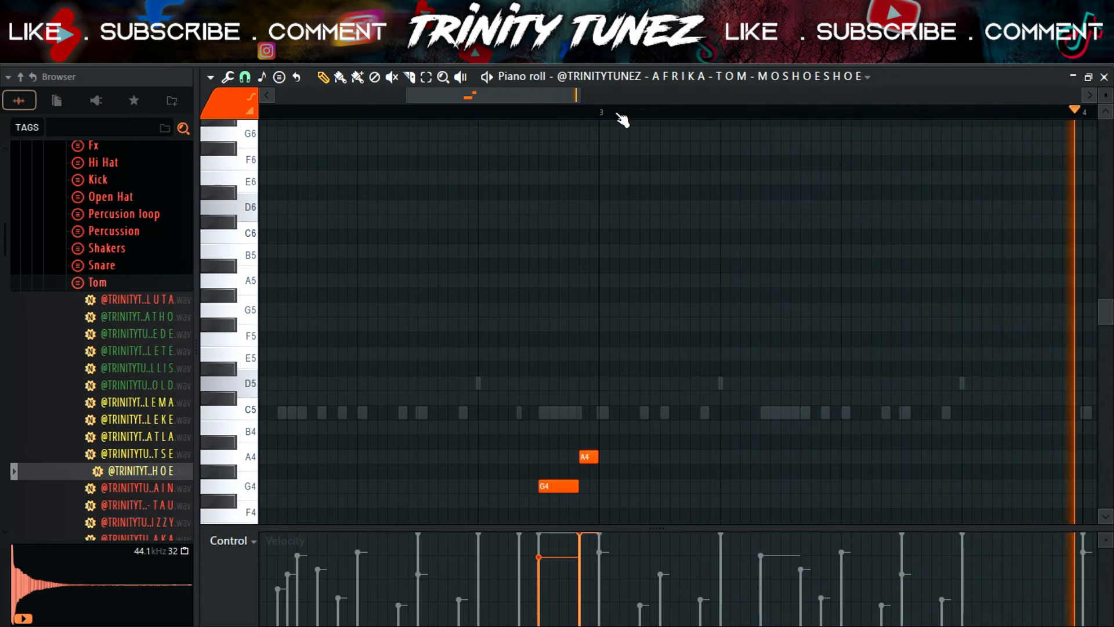
drag(604, 111, 2, 171)
key(ctrl+b)
key(ctrl+d)
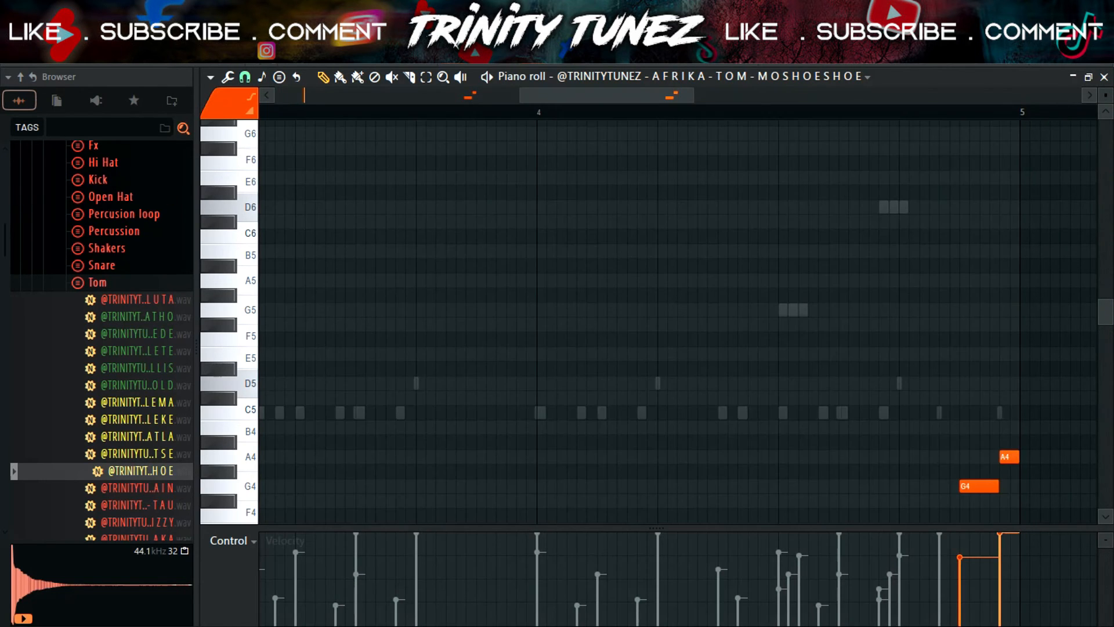
click(766, 112)
drag(567, 98, 602, 100)
key(space)
key(space)
- Add three short G4 hits directly before the bar 4 tom figure and ramp the velocities upward through the run
click(369, 113)
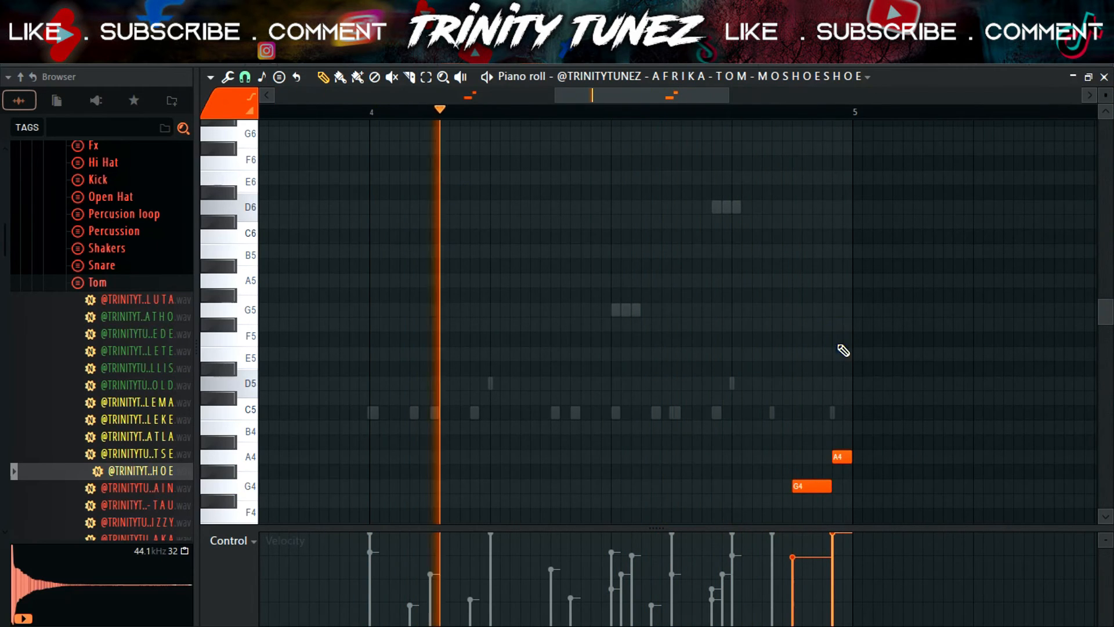
click(745, 485)
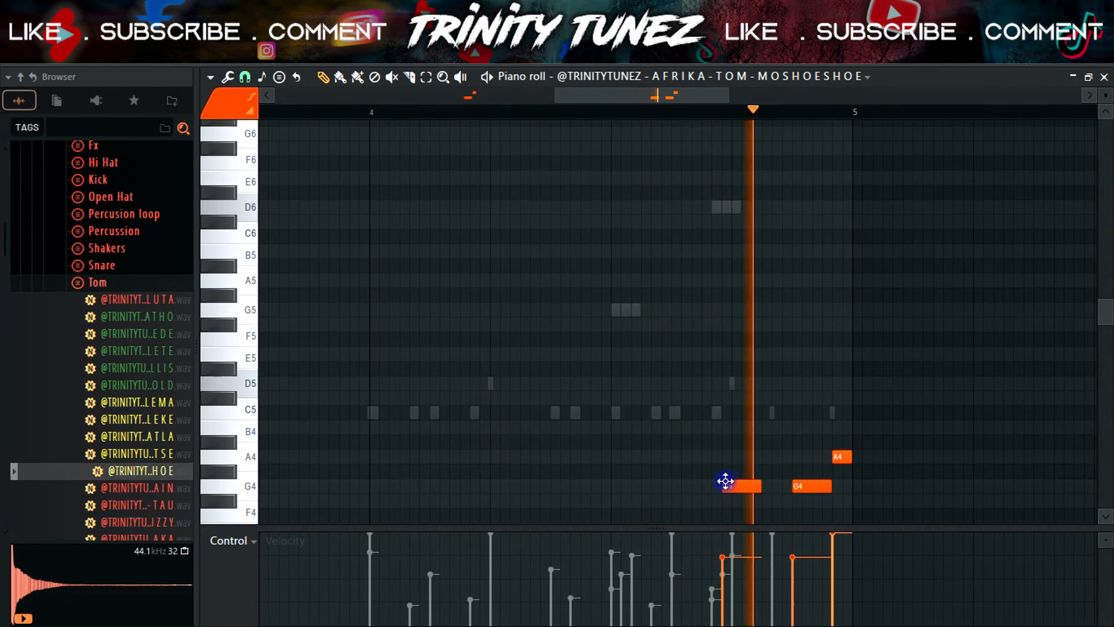
key(space)
click(754, 472)
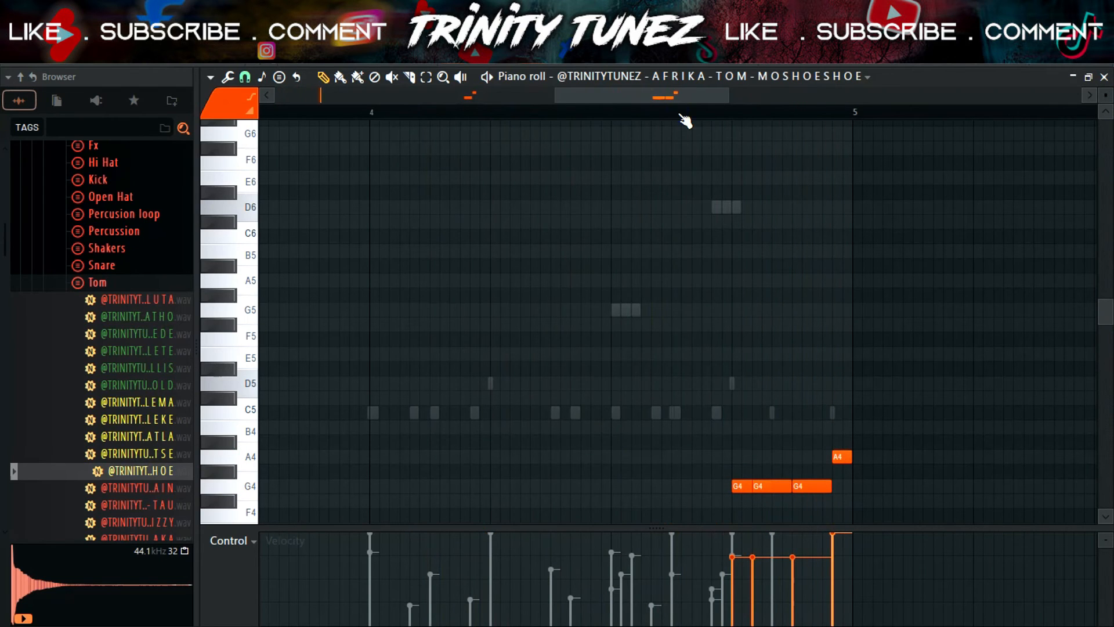
key(space)
key(space)
click(771, 487)
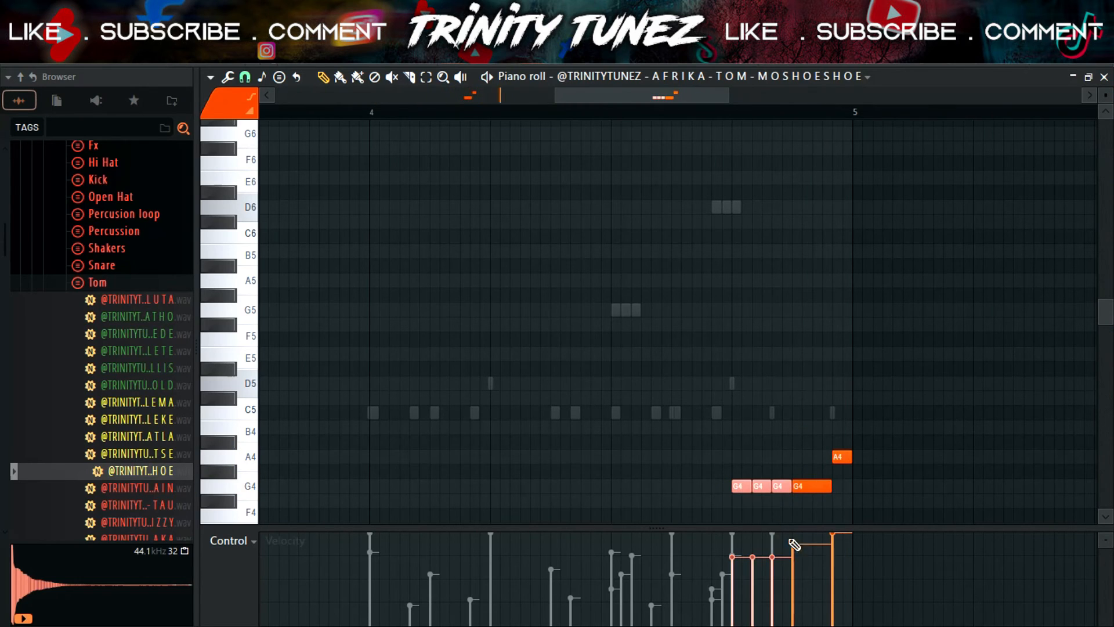
key(space)
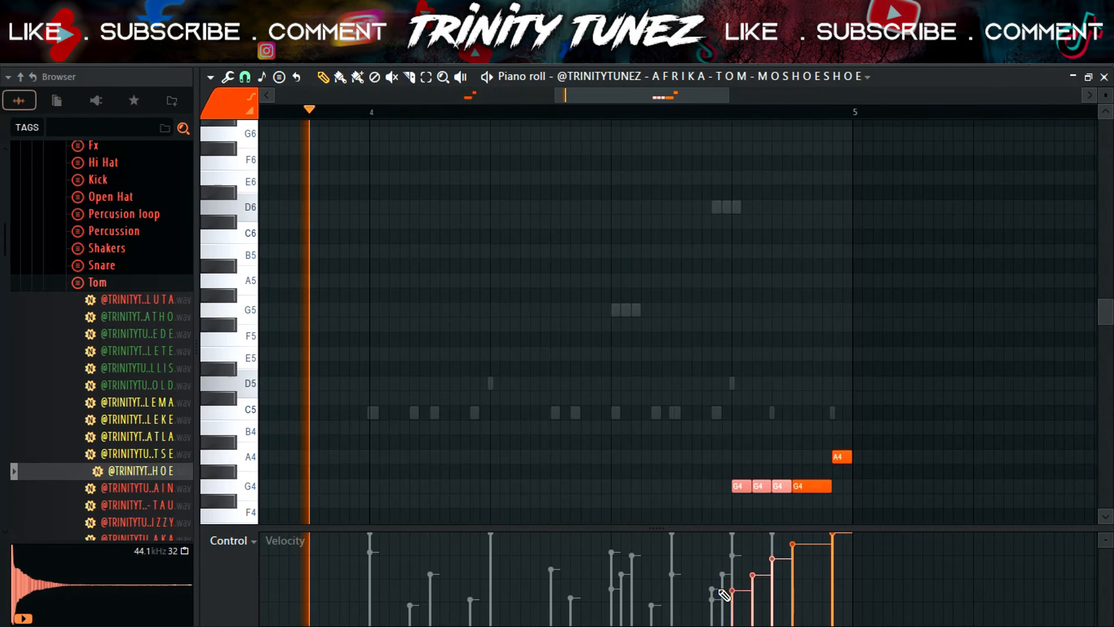
- Pan the bar 4 MOSHOESHOE tom run, with the first two notes left, the middle ones right and the last one left
click(254, 540)
click(235, 506)
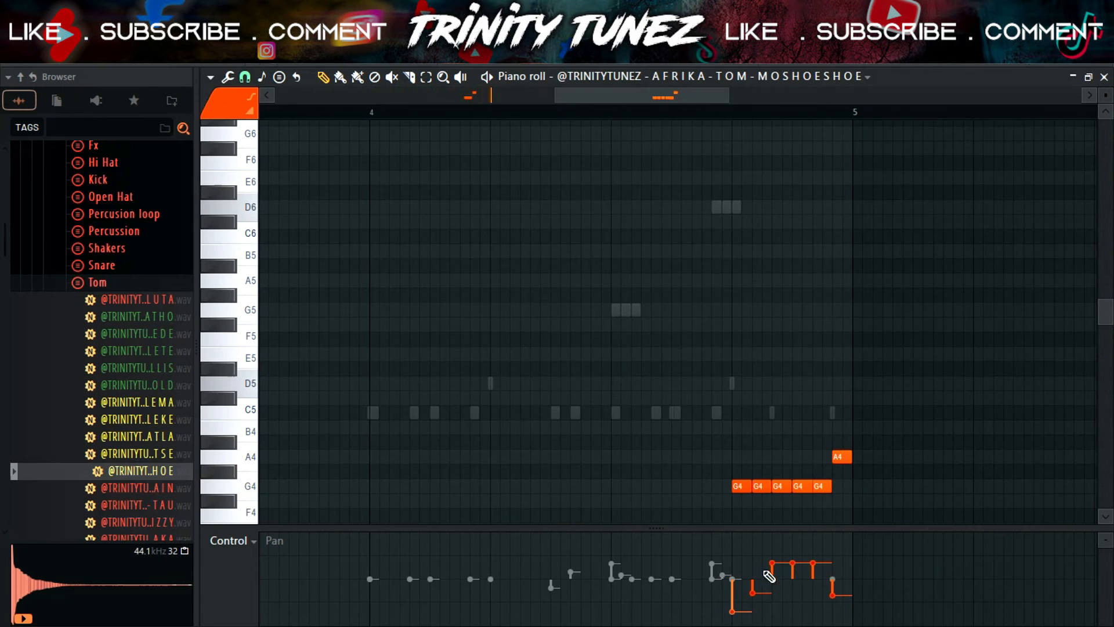
click(803, 550)
click(777, 569)
click(826, 550)
click(834, 600)
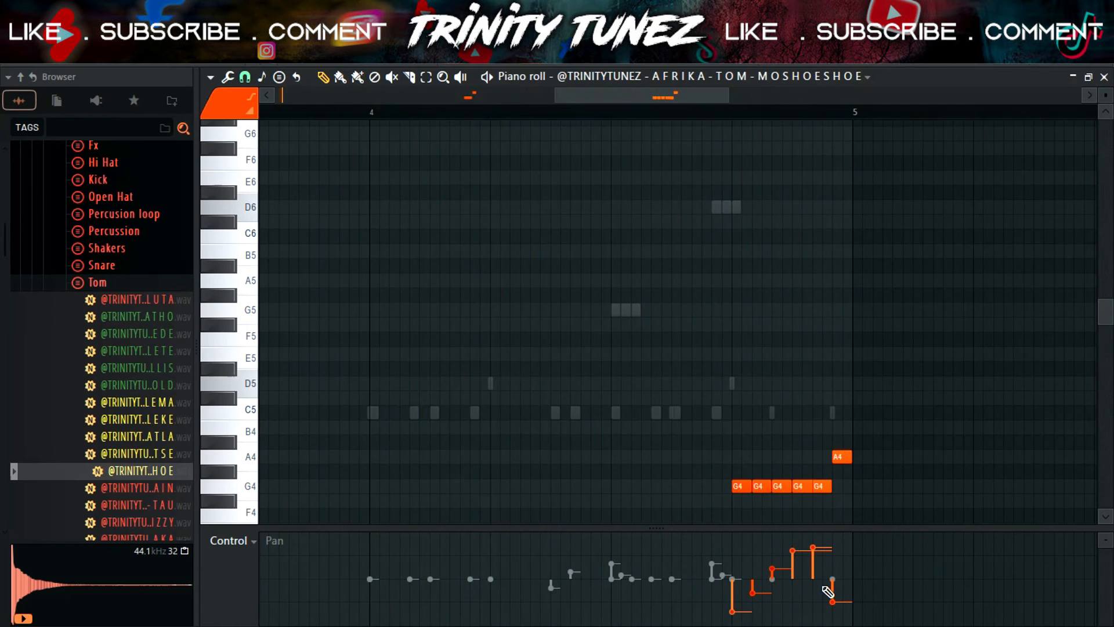
- Lower the last tom note in bar 4 from A4 to G4 and ramp the velocities upward through the whole run
drag(843, 461, 842, 485)
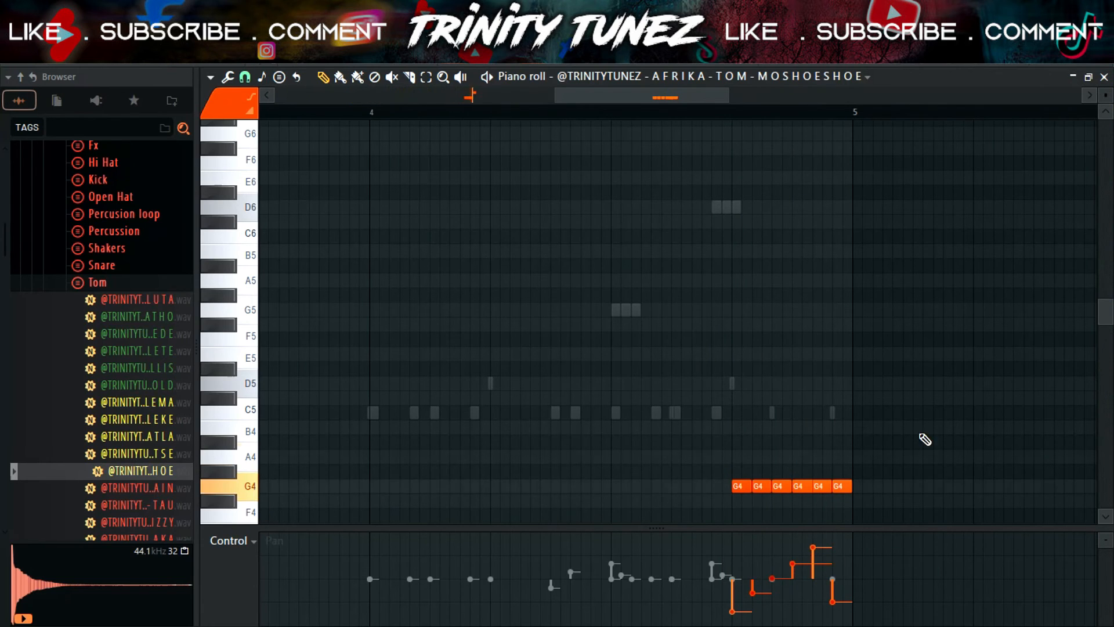
click(699, 522)
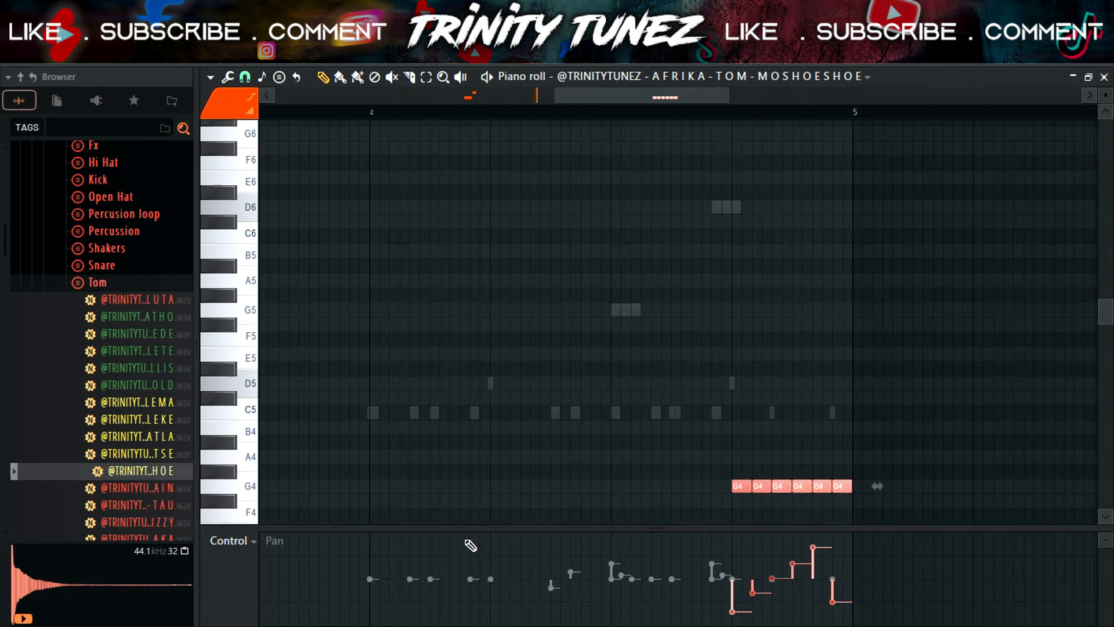
click(248, 540)
click(236, 529)
drag(772, 537, 735, 606)
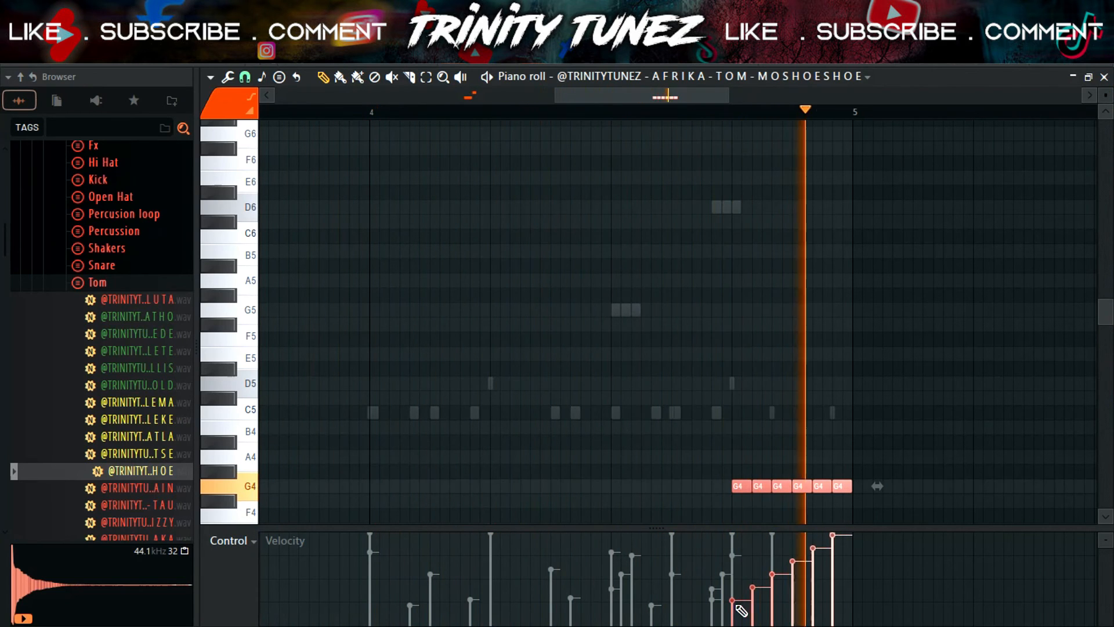
right_click(816, 352)
click(1101, 75)
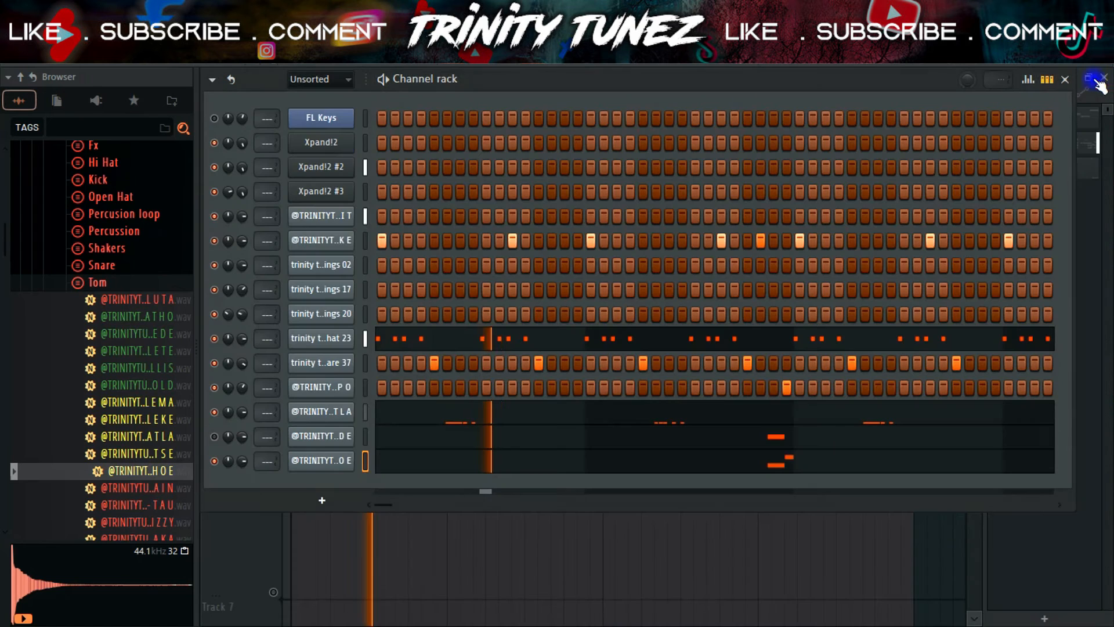
- Copy the MOSHOESHOE tom's notes into the BAYEDE tom channel, keeping the original notes in place
right_click(322, 462)
click(534, 386)
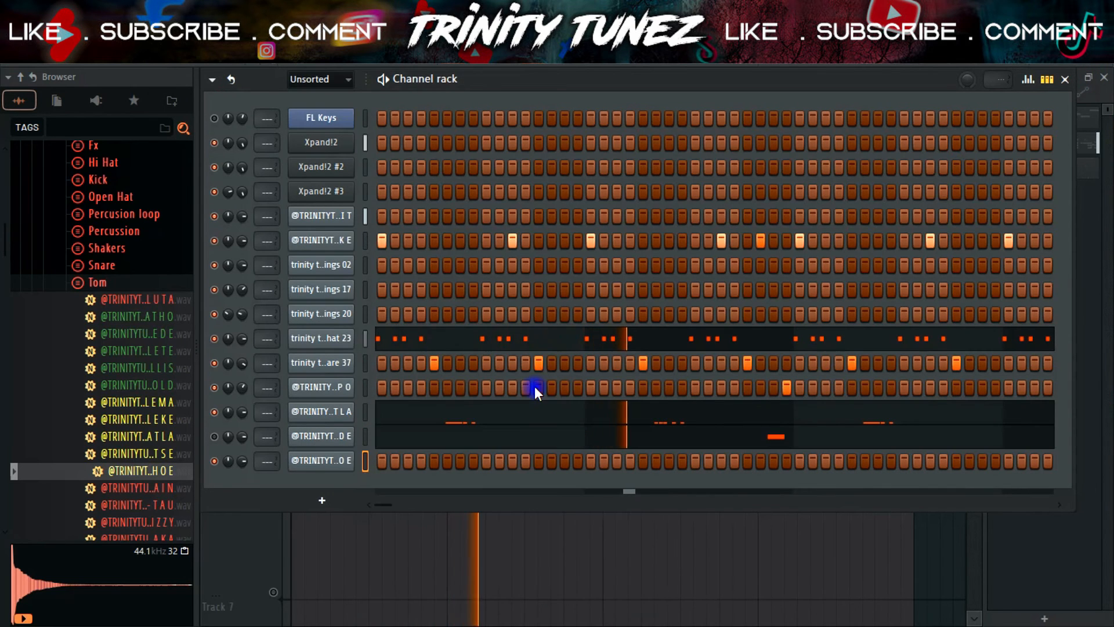
right_click(343, 438)
click(556, 413)
right_click(313, 462)
click(492, 428)
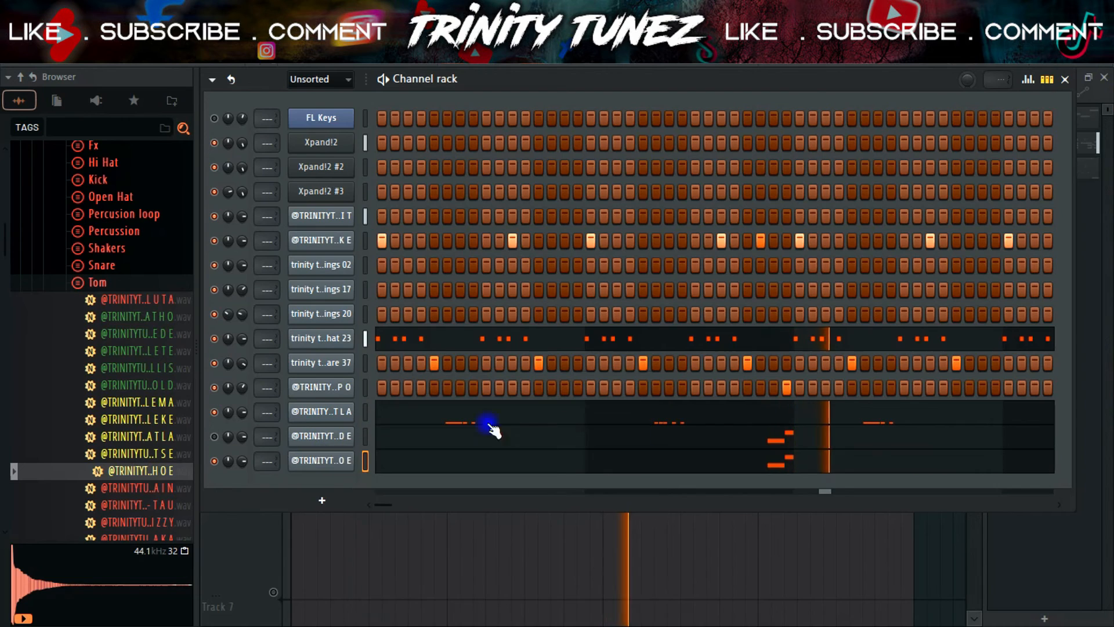
- Change the BAYEDE tom's root note in its sampler settings
click(319, 434)
click(32, 118)
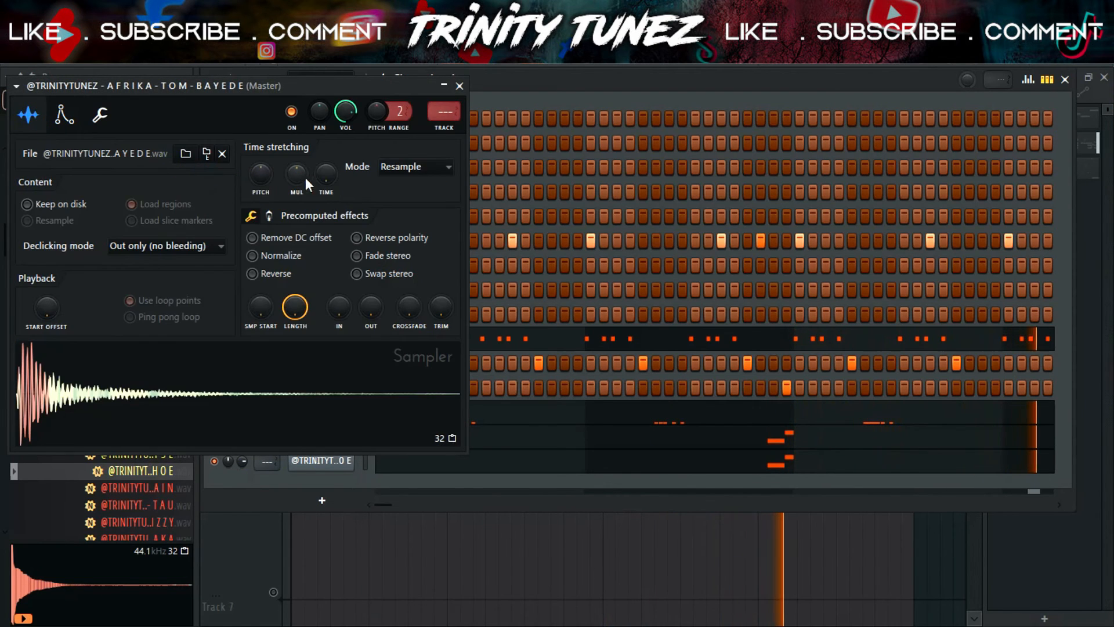
click(459, 87)
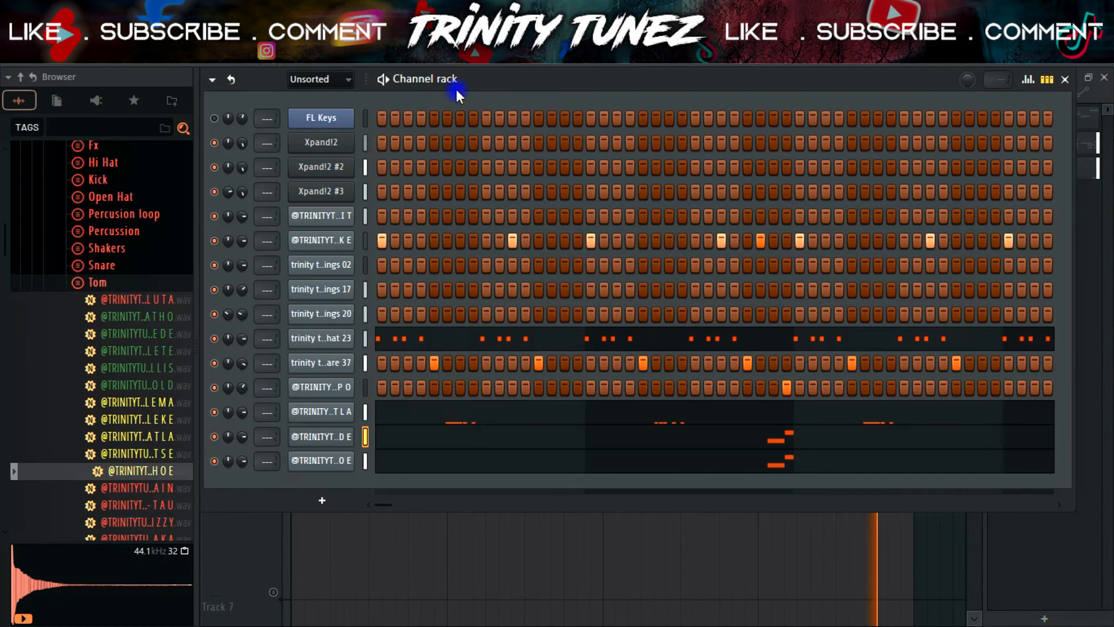
click(335, 442)
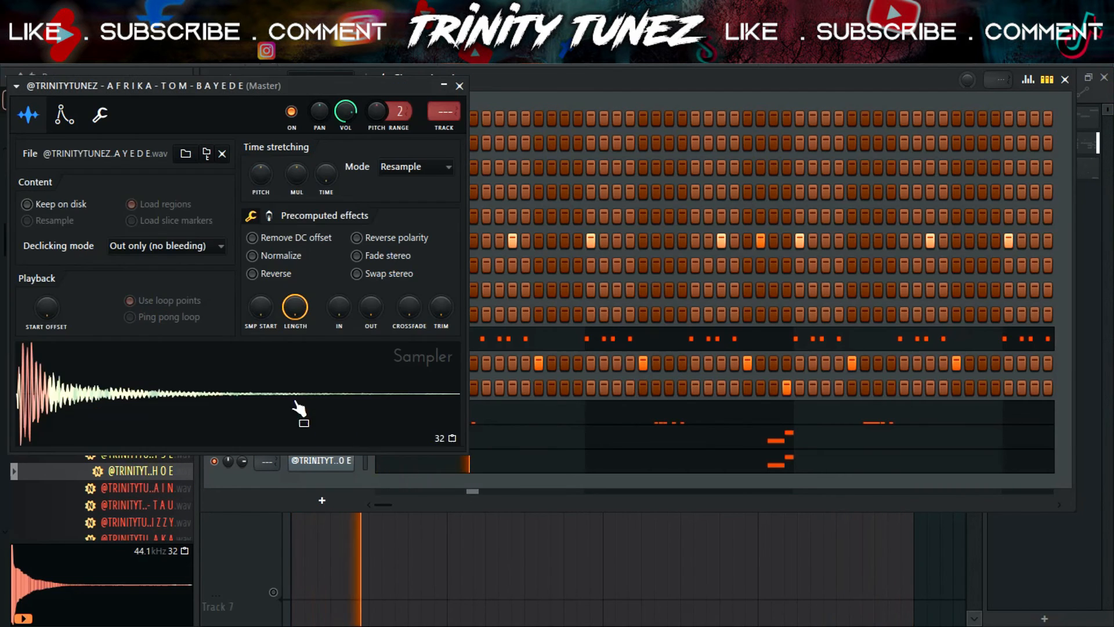
click(99, 116)
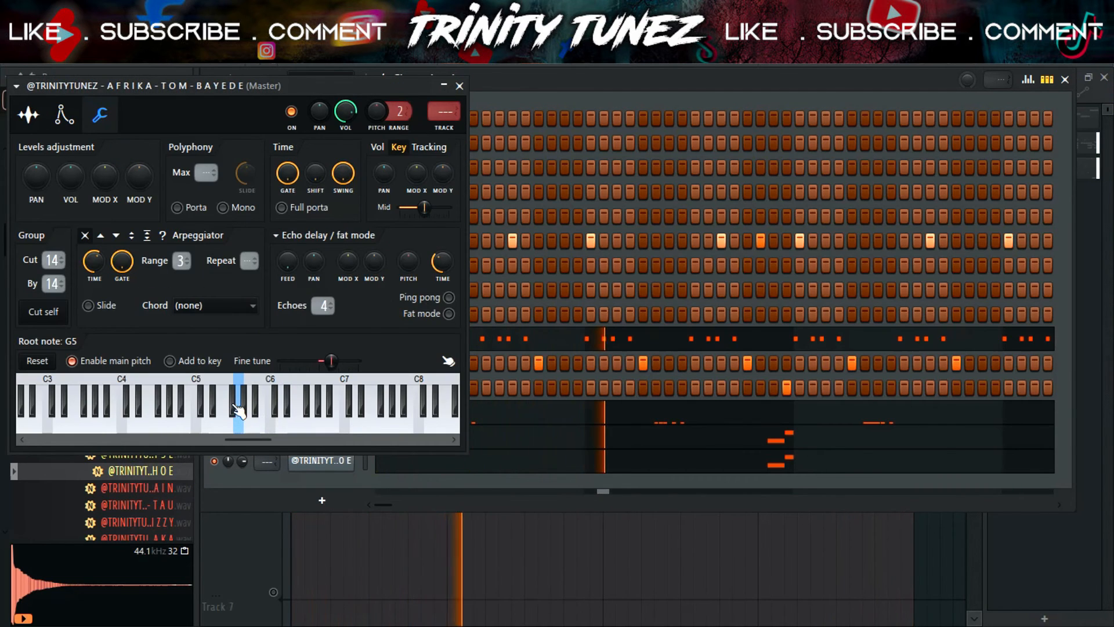
click(165, 392)
click(459, 86)
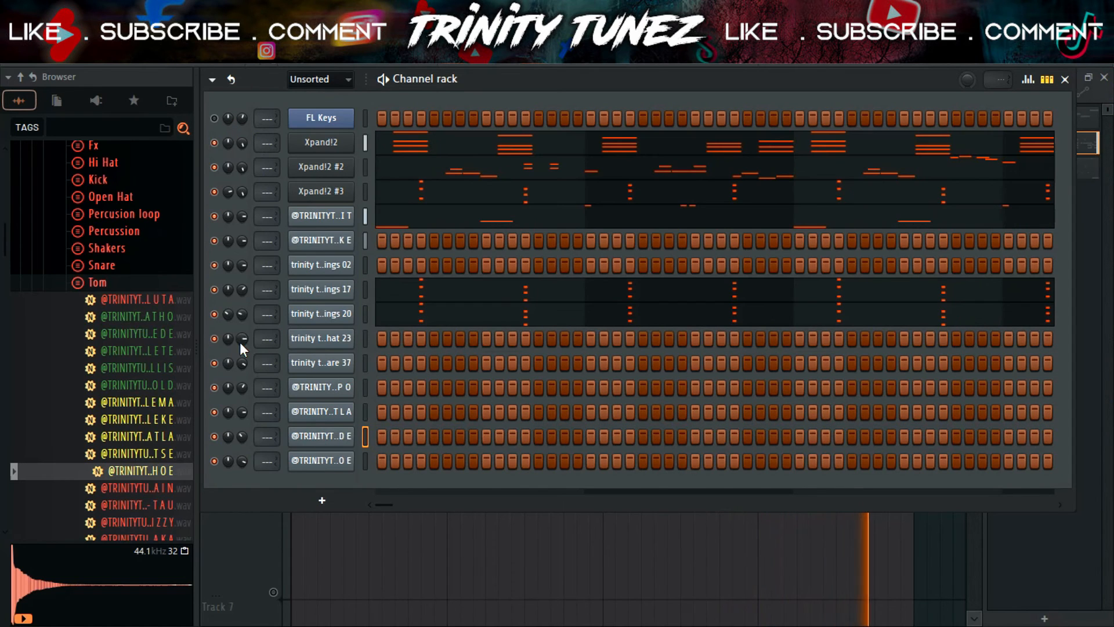
- Mute Xpand!2 #3 and the trinity string channels 17 and 20
click(214, 289)
click(214, 191)
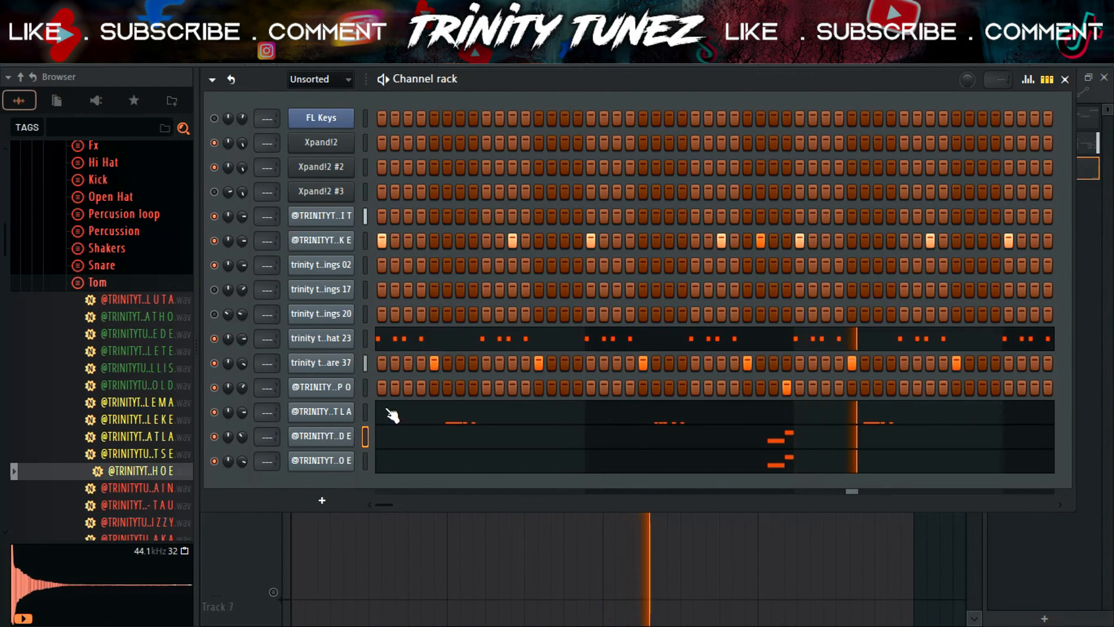
- Add a GMS synth channel and load the Diablo TE preset from its Basses bank
click(322, 496)
mouse_move(357, 325)
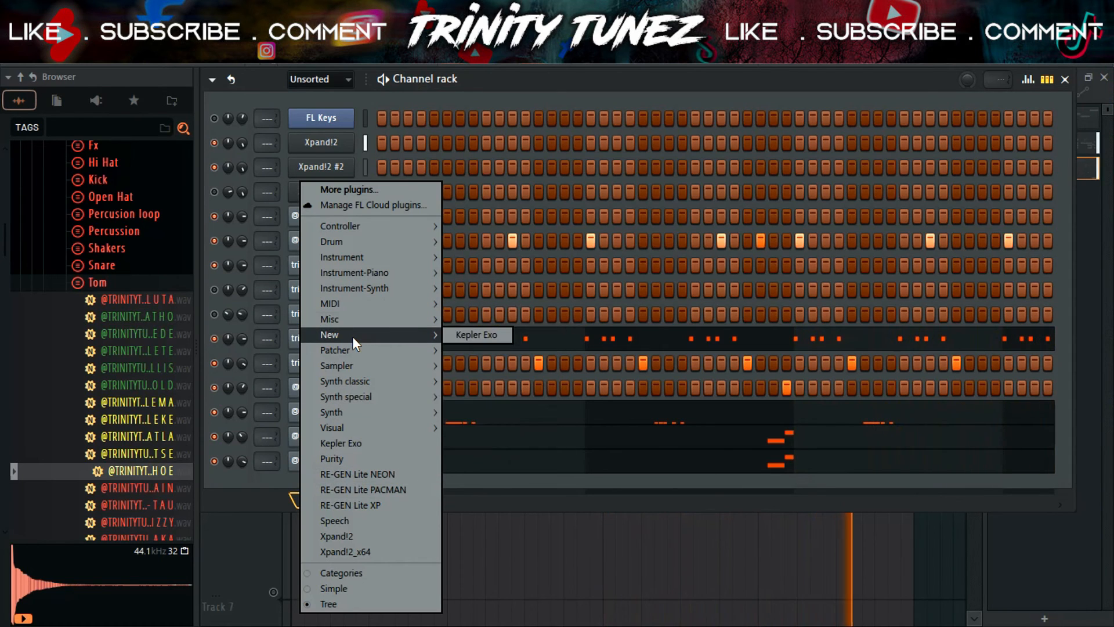
mouse_move(336, 383)
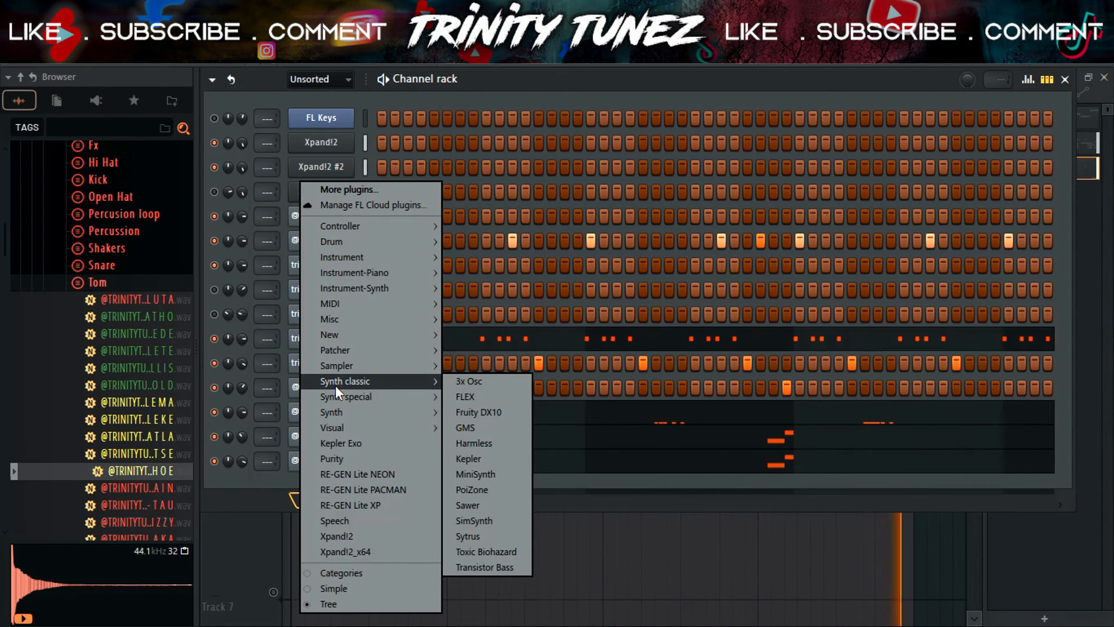
click(473, 428)
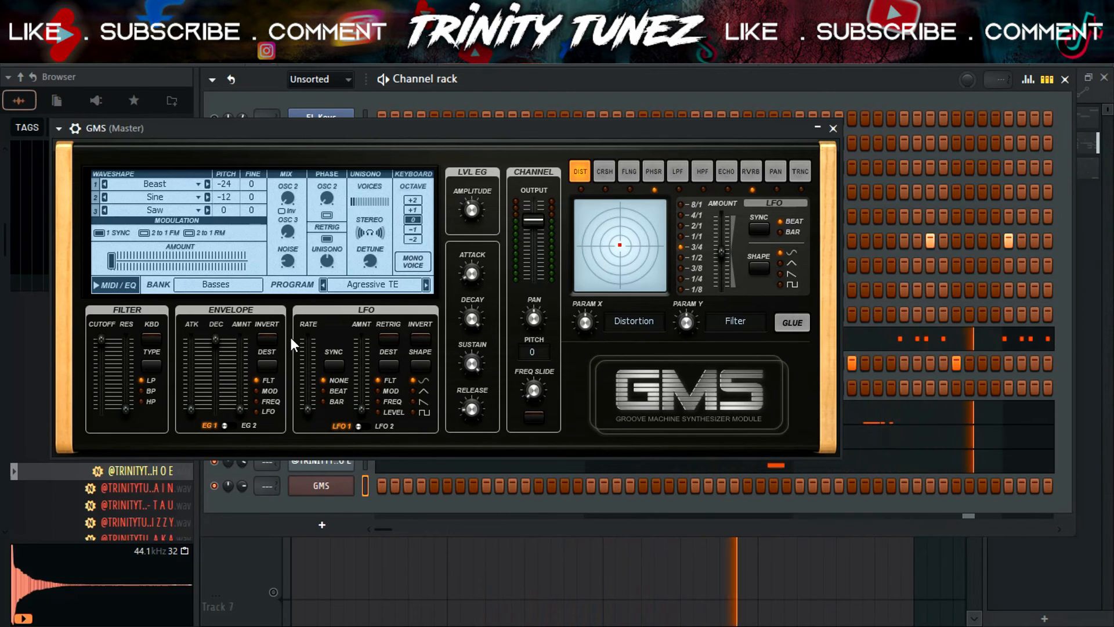
click(373, 281)
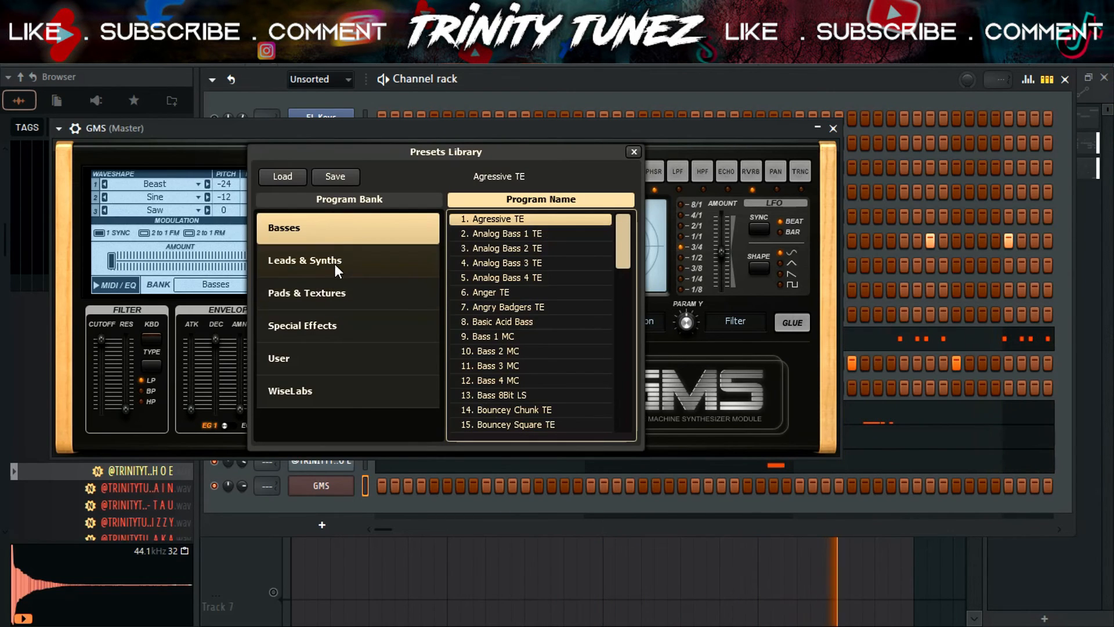
scroll(519, 400, down, 2)
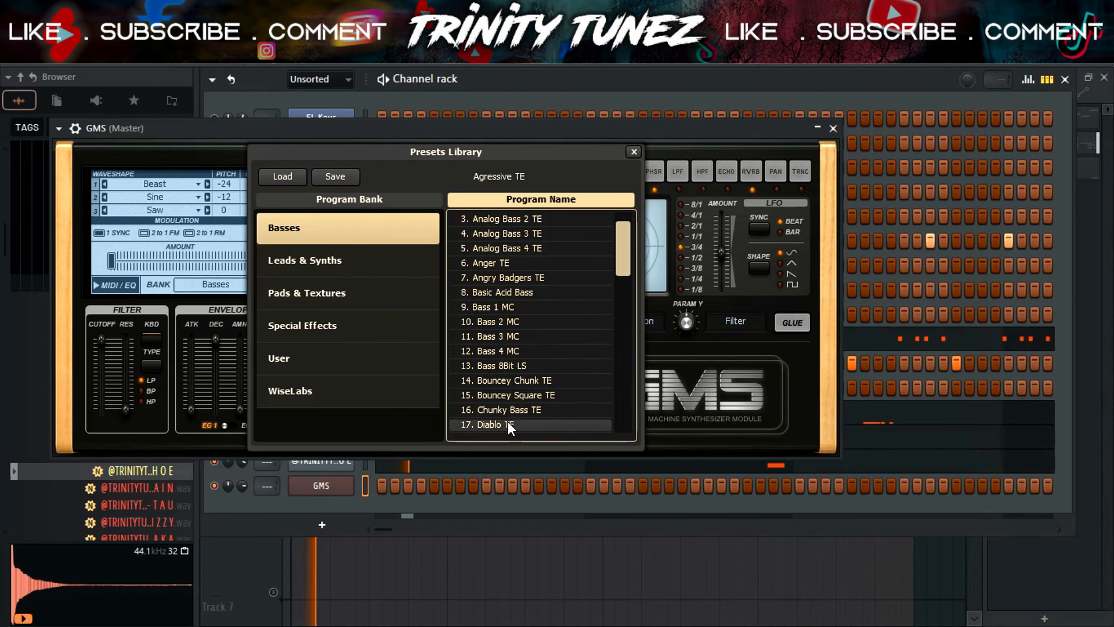
click(507, 425)
click(834, 129)
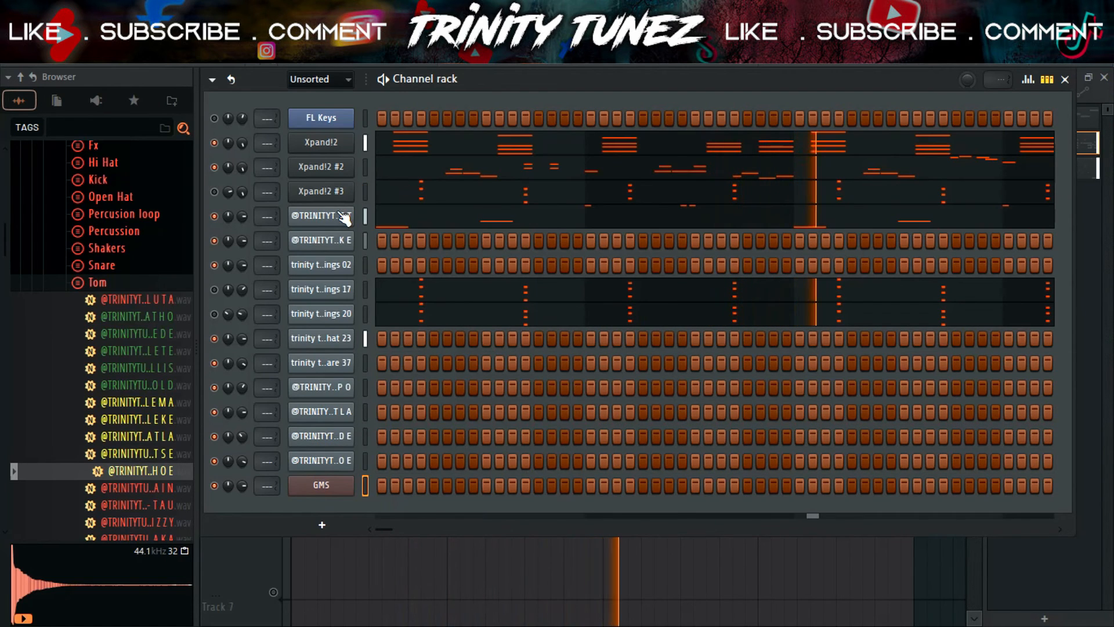
- Copy the Xpand!2 chord notes and paste them into the FL Keys channel of the drum pattern
right_click(346, 217)
click(545, 232)
right_click(342, 152)
click(544, 156)
right_click(349, 116)
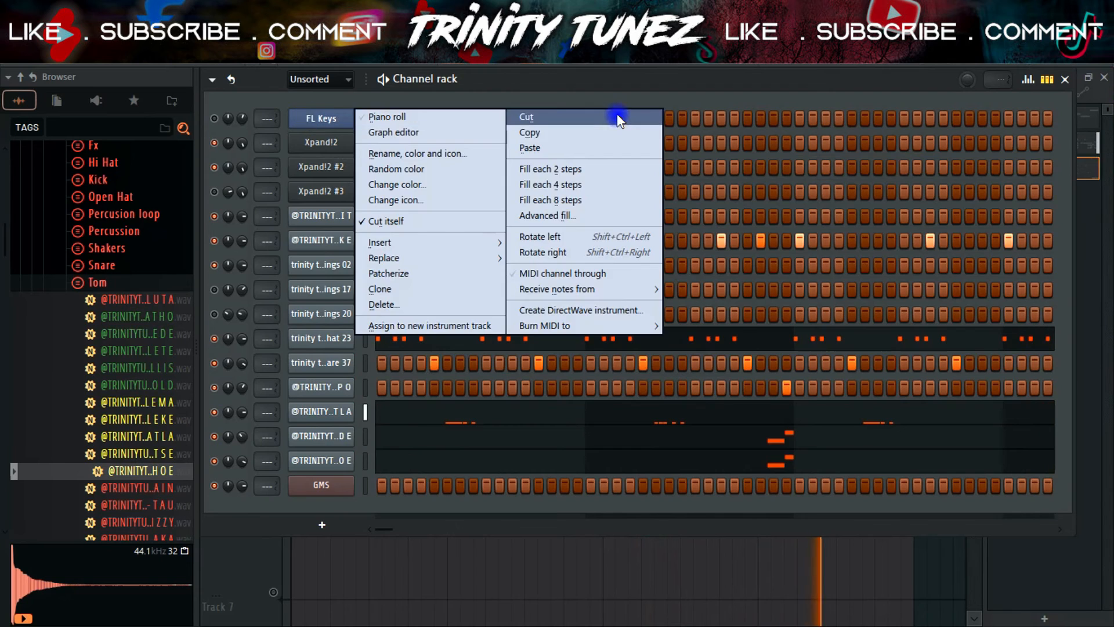
click(598, 148)
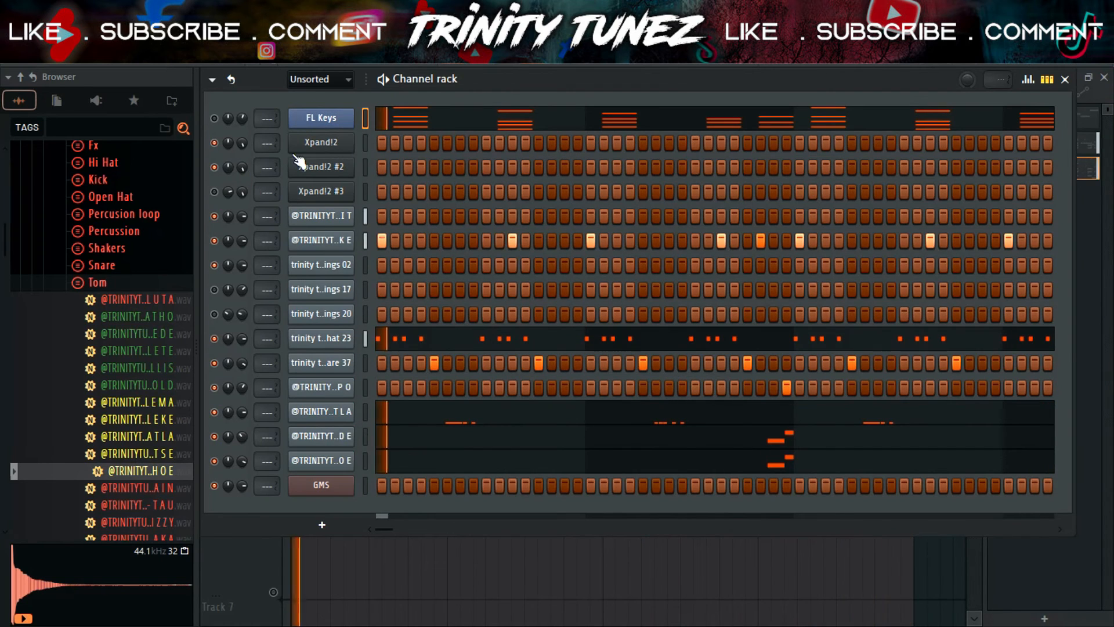
right_click(333, 487)
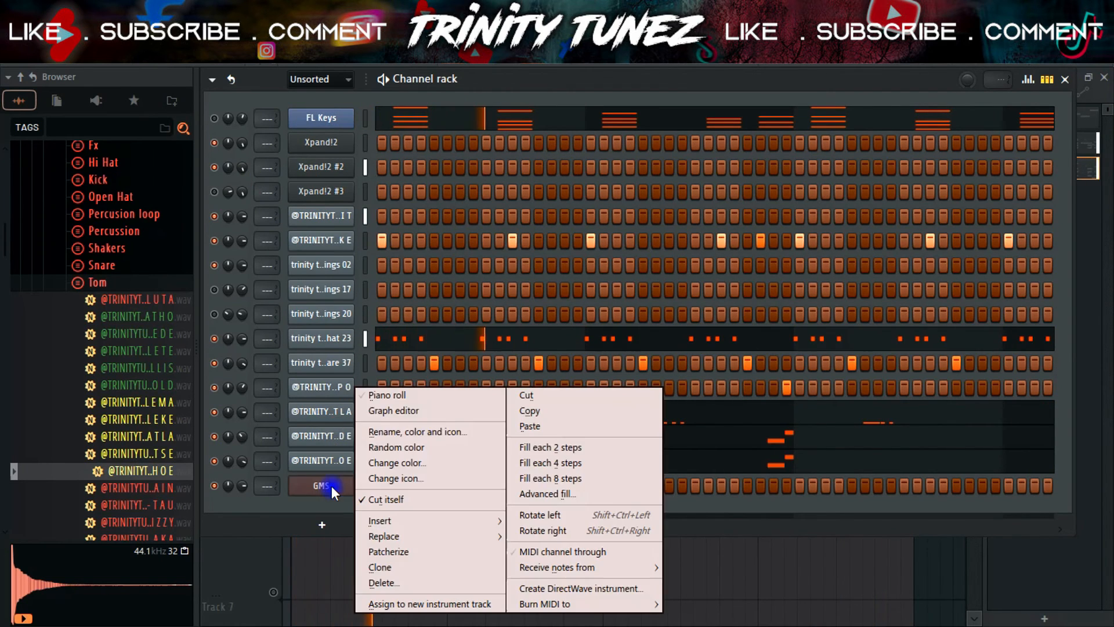
click(382, 395)
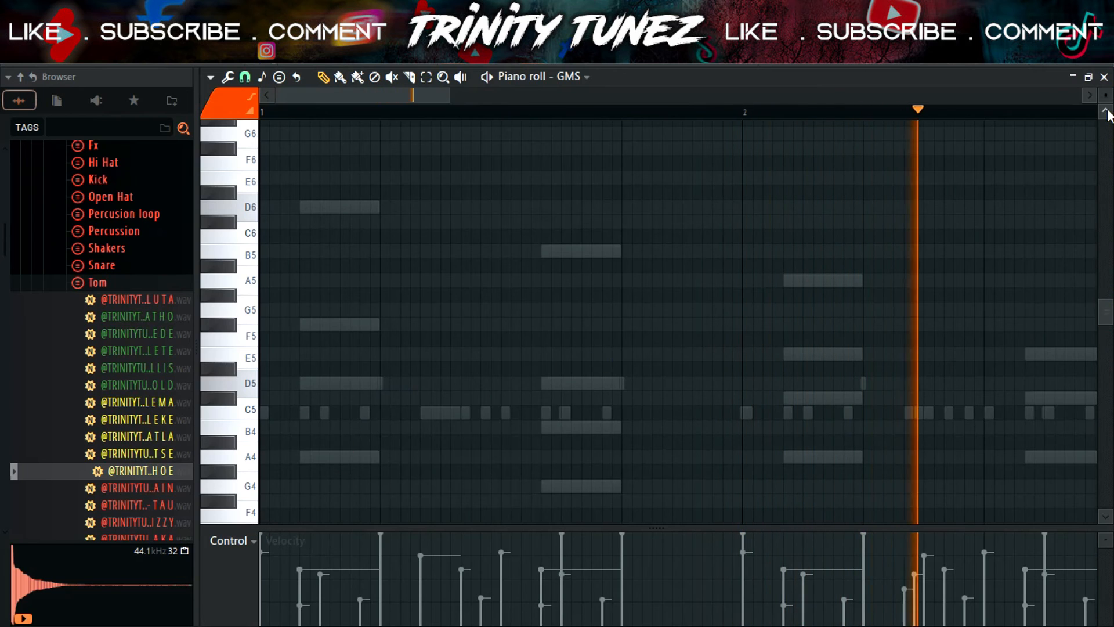
click(1104, 77)
- Add two half-bar GMS notes in bar 1, D5 for the first half and G4 for the second
right_click(350, 487)
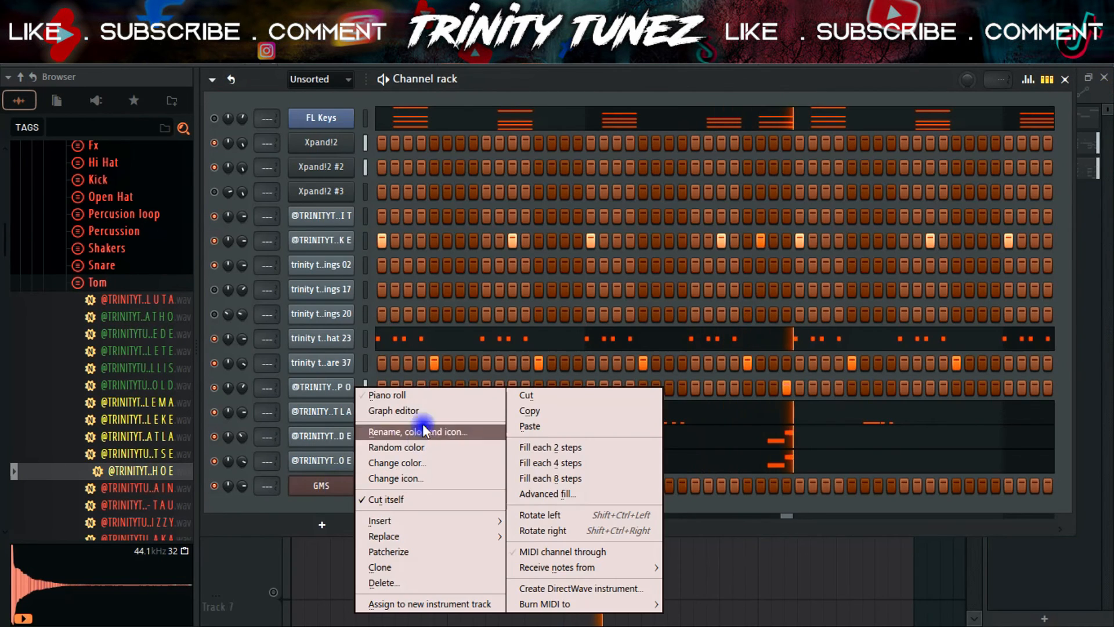
click(388, 395)
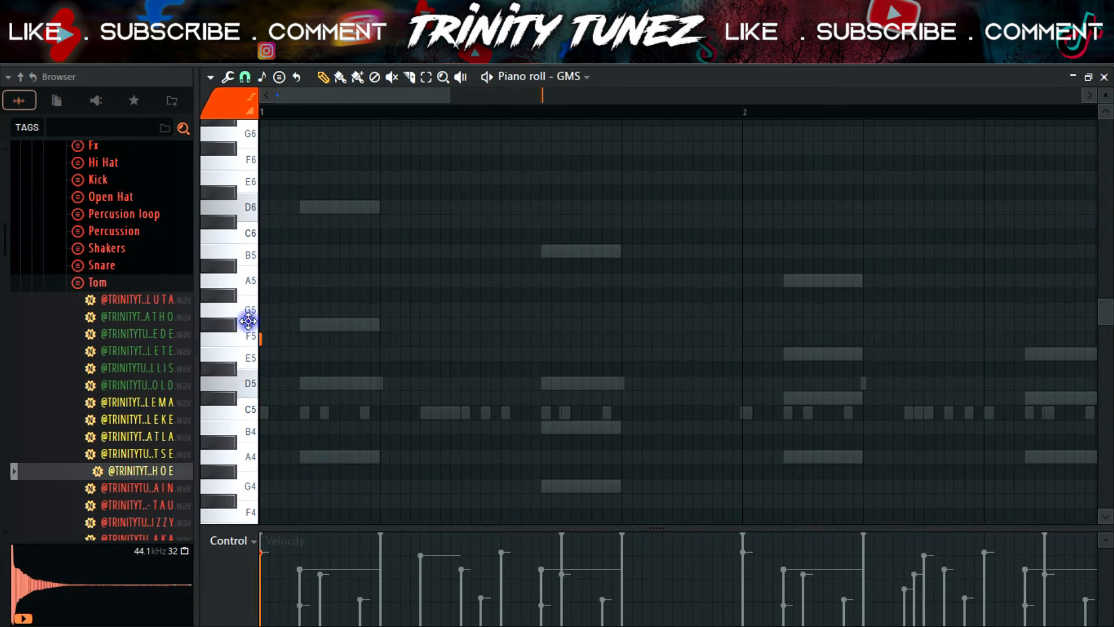
scroll(261, 447, down, 2)
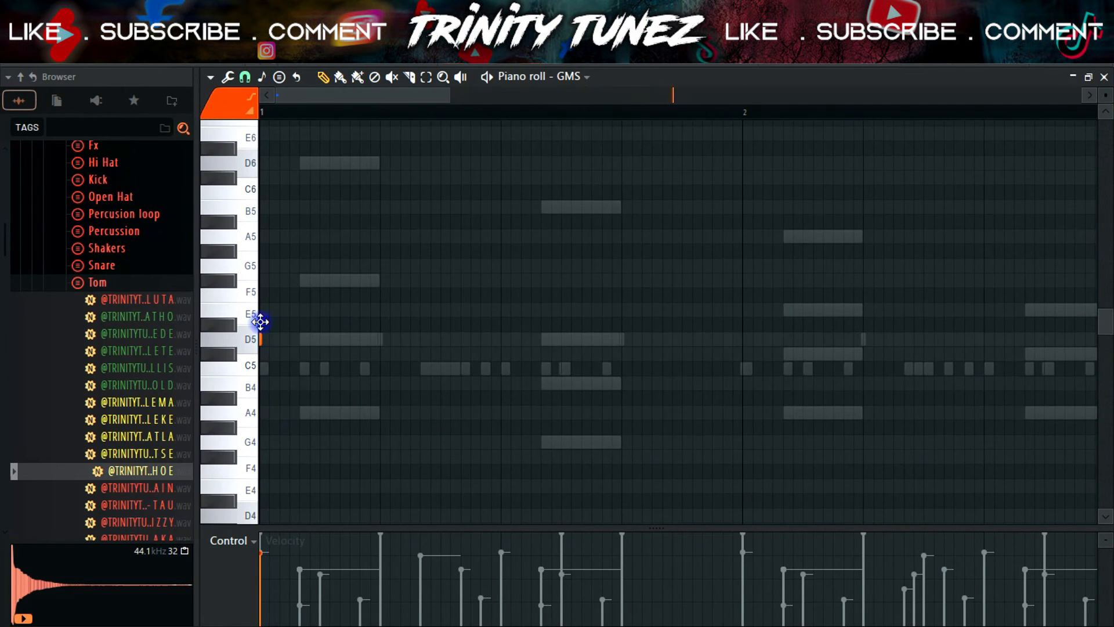
key(space)
click(262, 339)
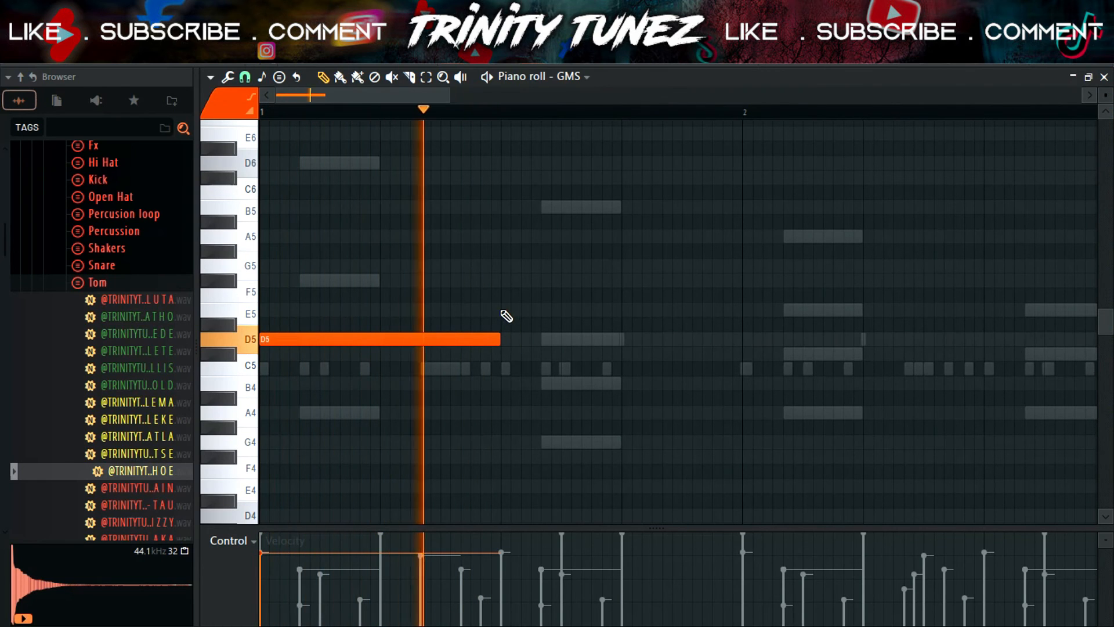
click(504, 310)
drag(531, 321, 530, 440)
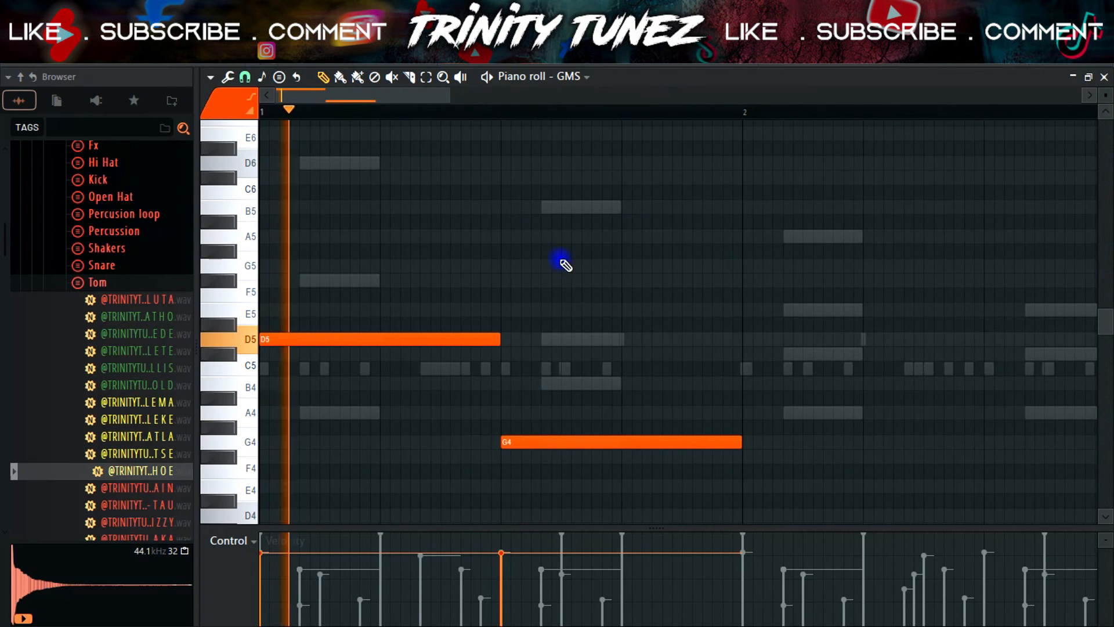
- Add two half-bar A4 notes to the GMS part to fill bar 2
scroll(570, 123, down, 3)
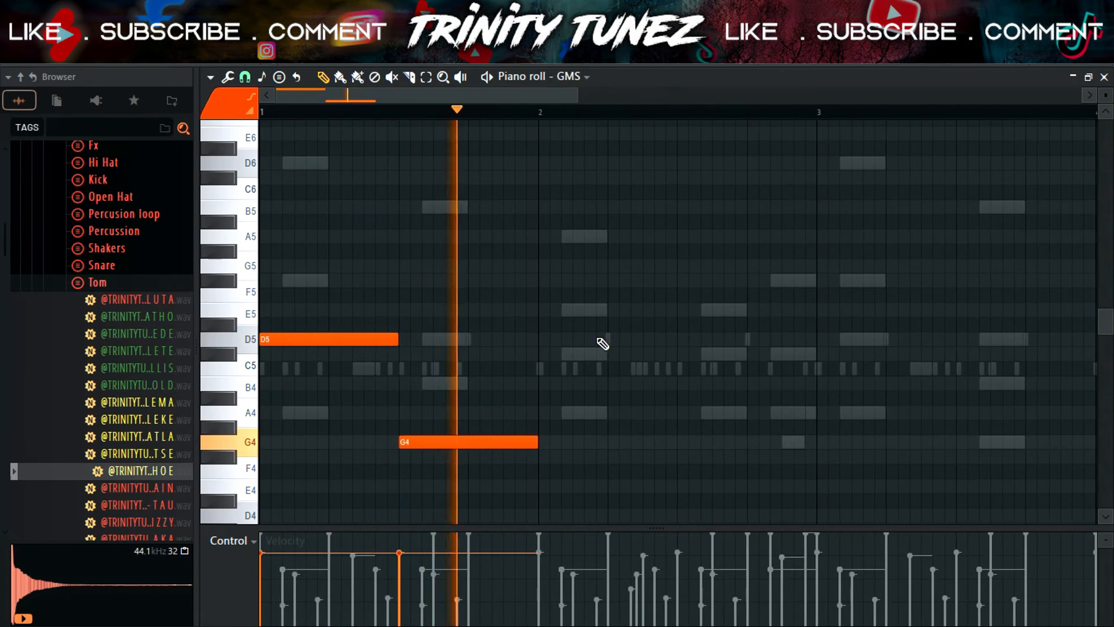
click(551, 354)
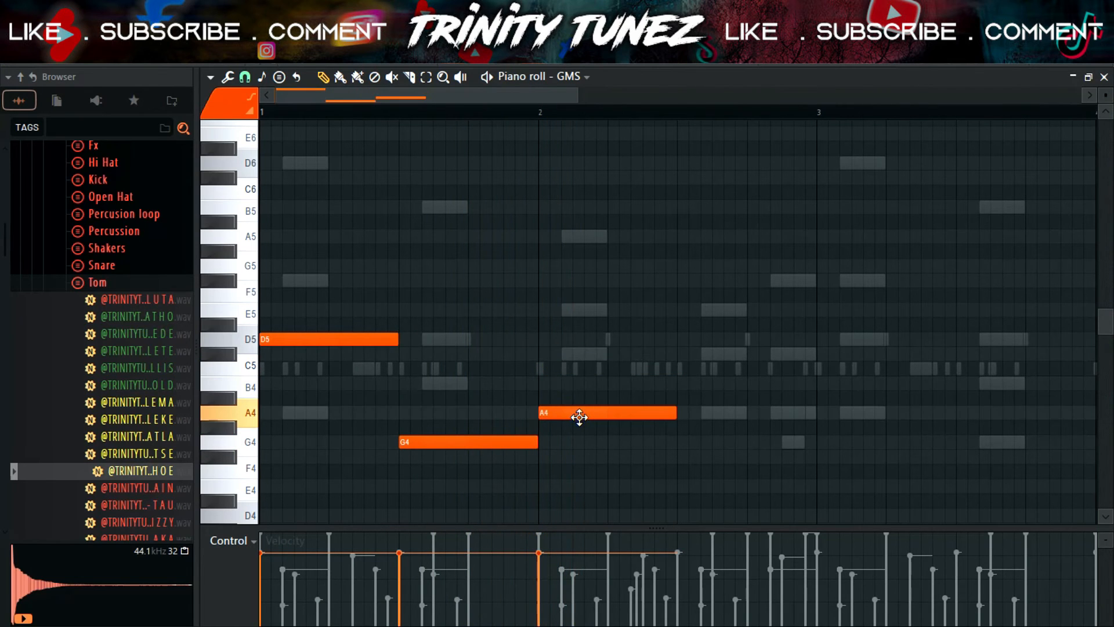
drag(701, 411, 675, 416)
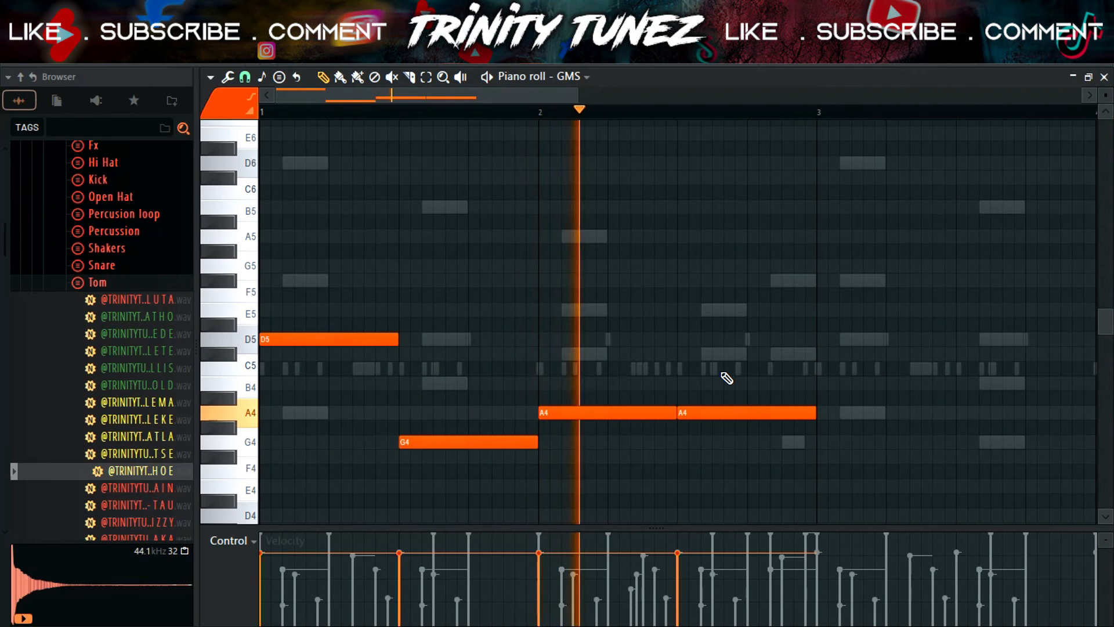
- Duplicate the two-bar GMS line into bars 3 and 4 and lower the D5 note in bar 3 an octave to D4
key(ctrl+b)
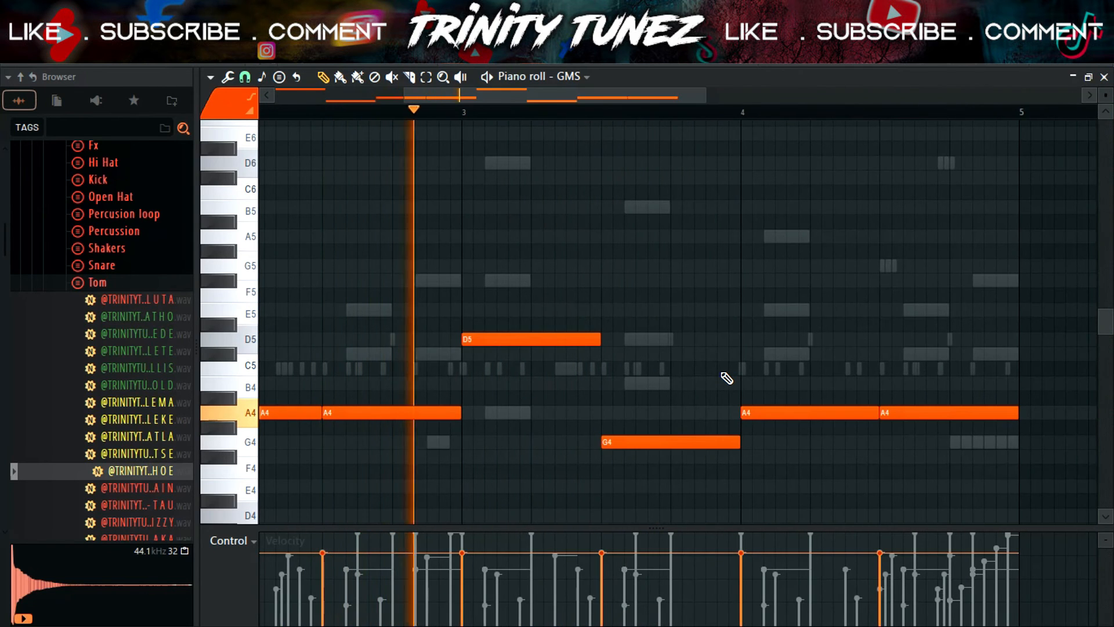
key(space)
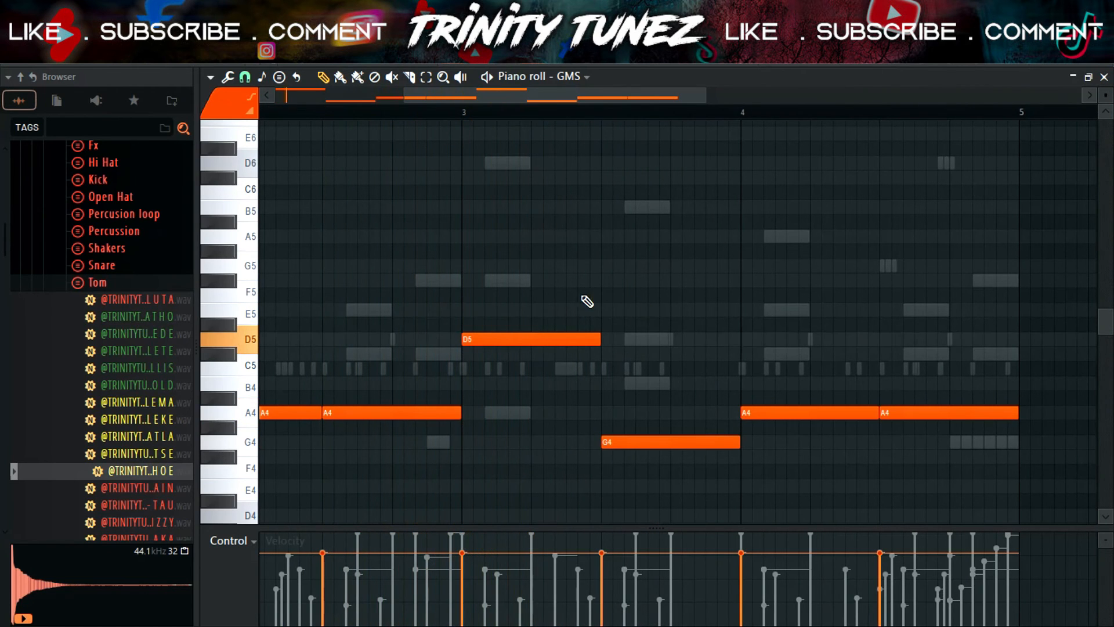
key(ctrl+Down)
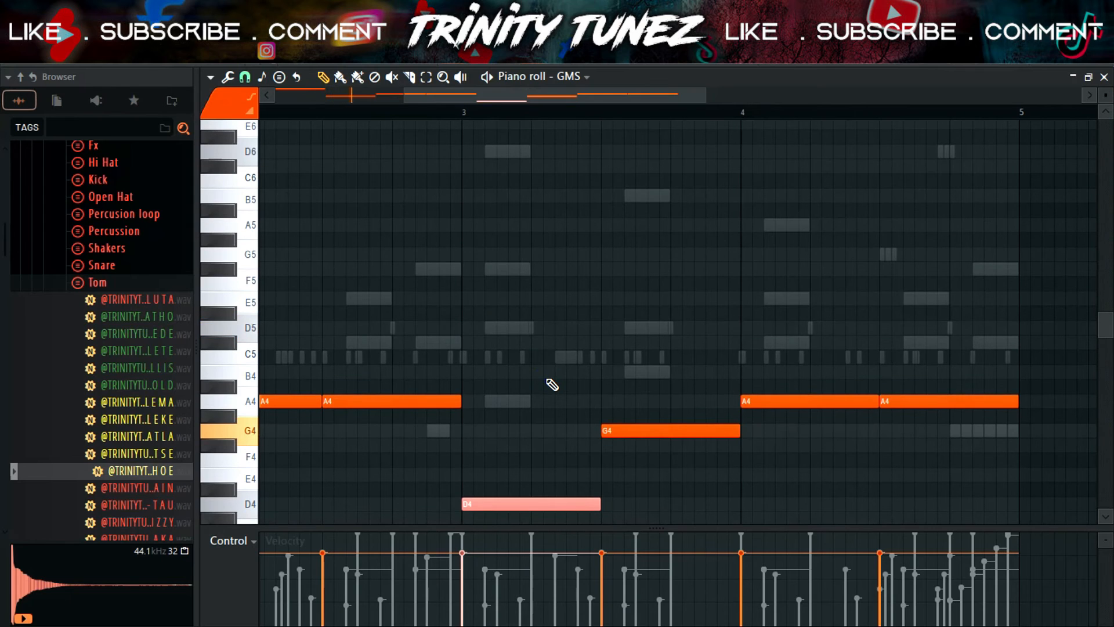
- Try an extra GMS note in the first half of bar 4 at C5, E5 and A5
key(space)
mouse_move(830, 328)
mouse_down()
mouse_move(814, 361)
mouse_move(815, 352)
mouse_up()
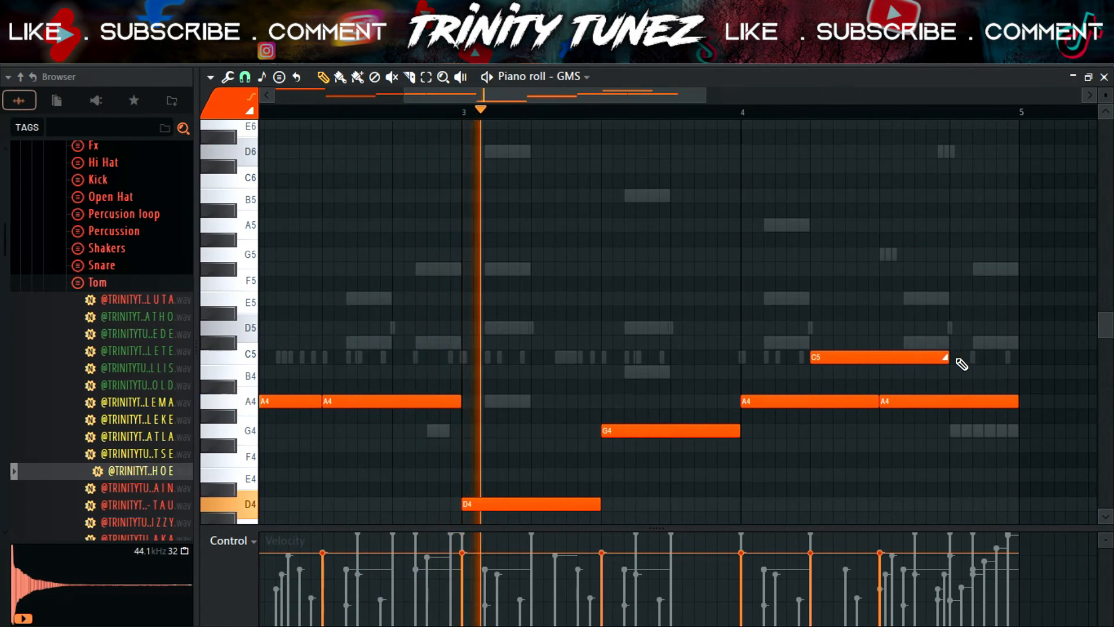
drag(935, 356, 833, 363)
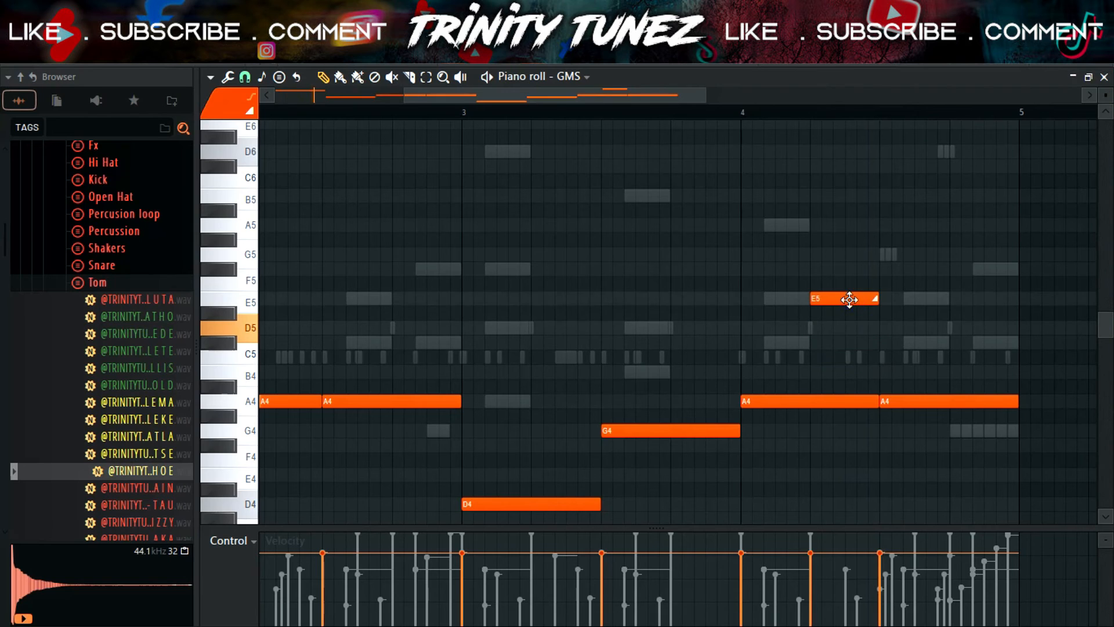
click(737, 111)
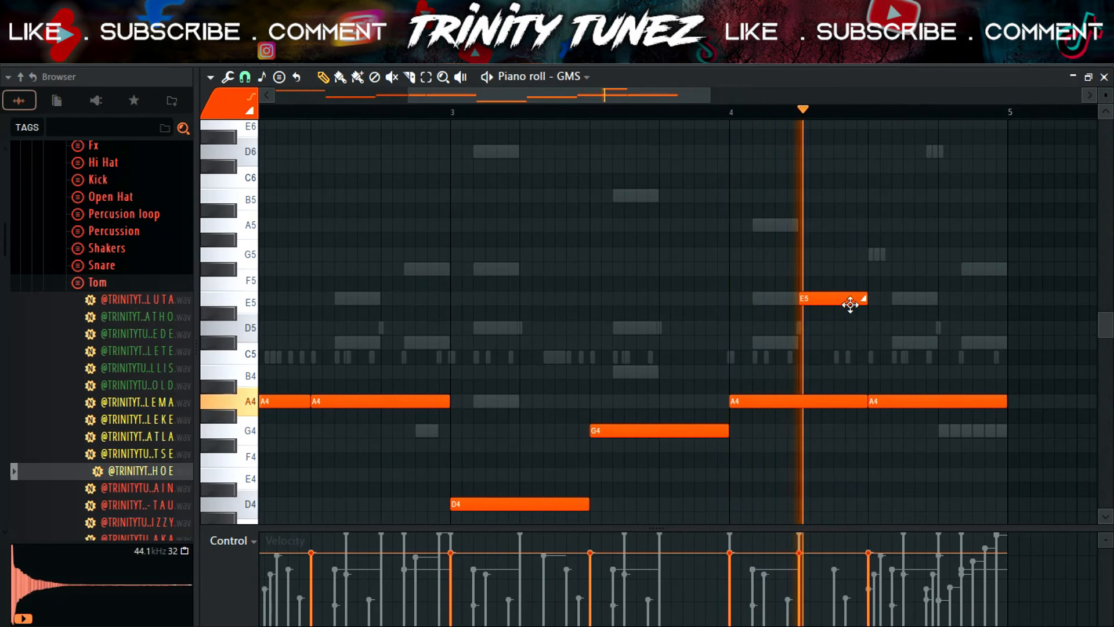
drag(859, 298, 866, 232)
ctrl+click(854, 225)
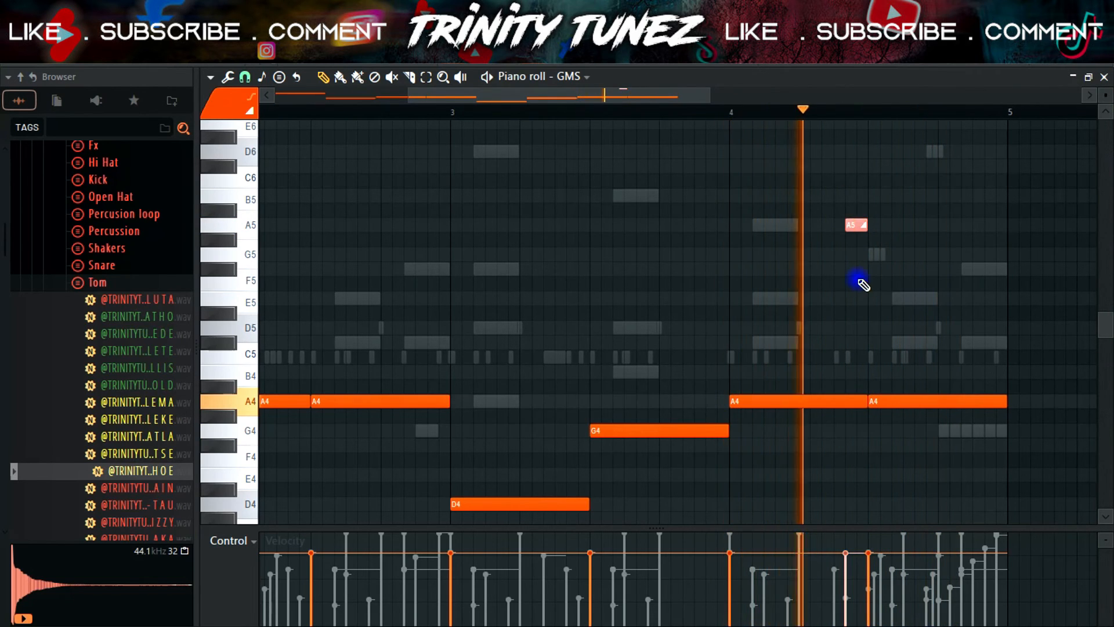
- Try a quarter-bar A3 note at the end of bar 4 in the GMS part and delete it
key(ctrl+Down)
key(ctrl+Down)
scroll(864, 285, down, 1)
scroll(863, 285, down, 1)
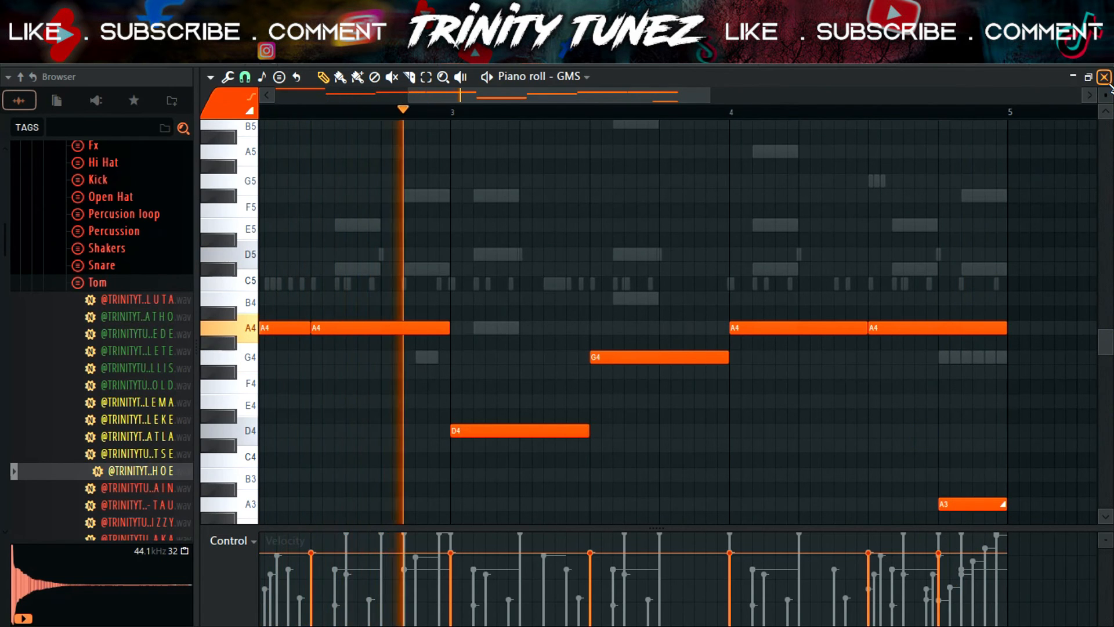
key(F6)
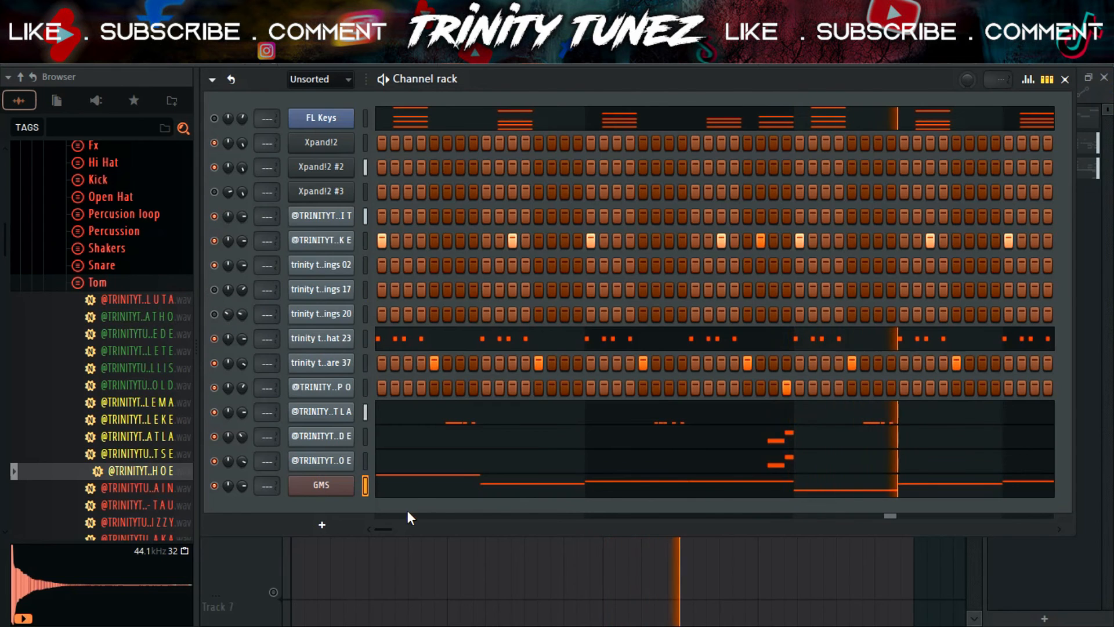
click(418, 491)
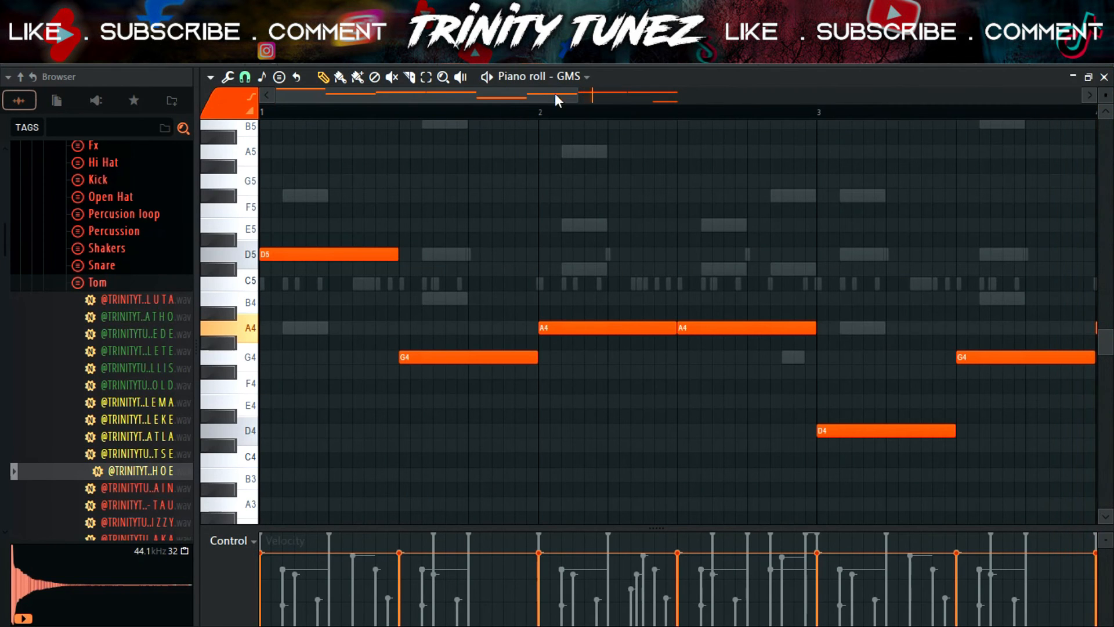
drag(578, 90, 822, 94)
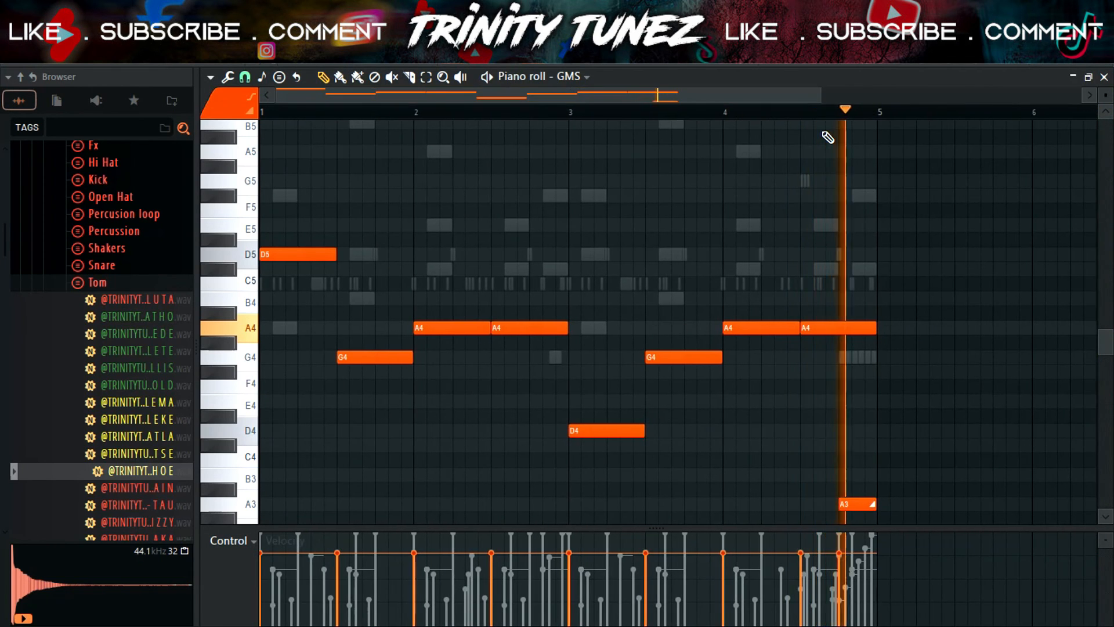
right_click(851, 503)
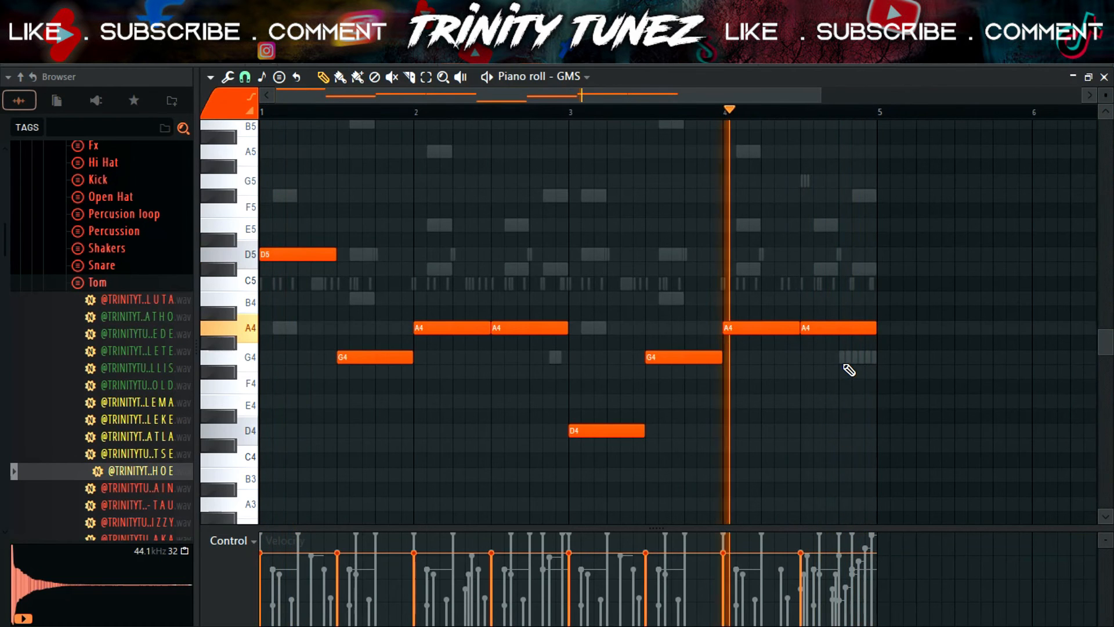
- Try the whole GMS line one octave lower
key(ctrl+Down)
scroll(847, 369, down, 3)
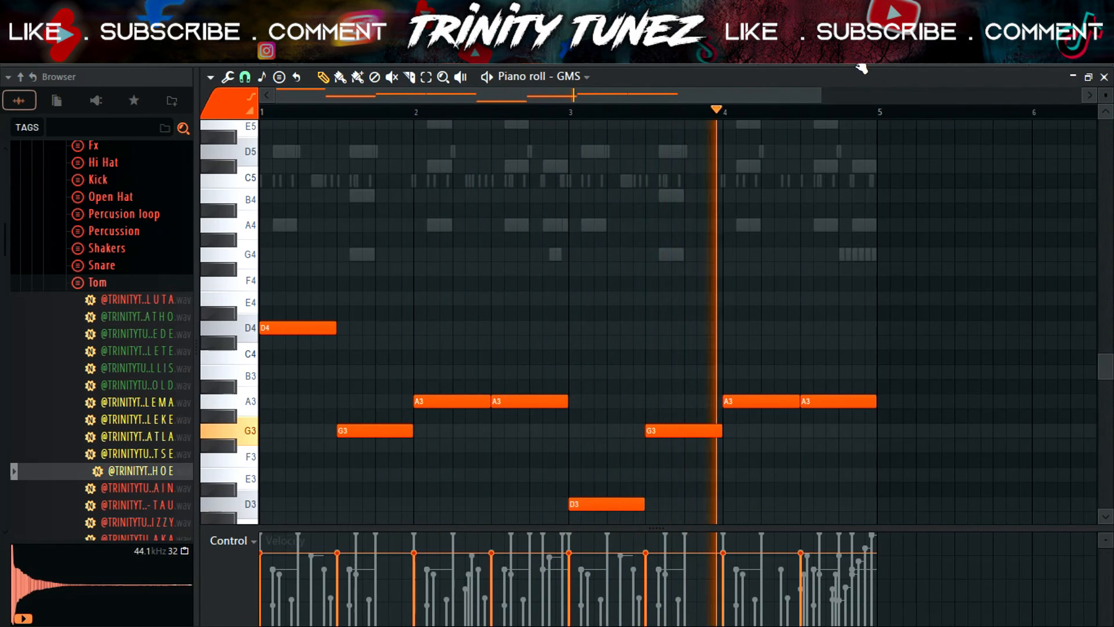
key(F6)
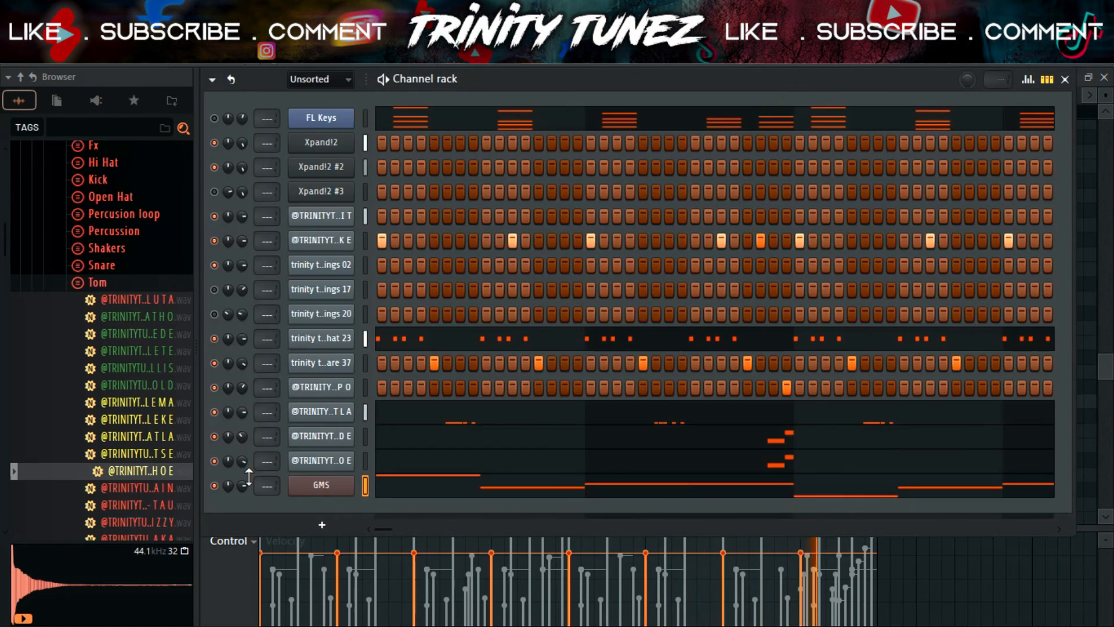
key(F5)
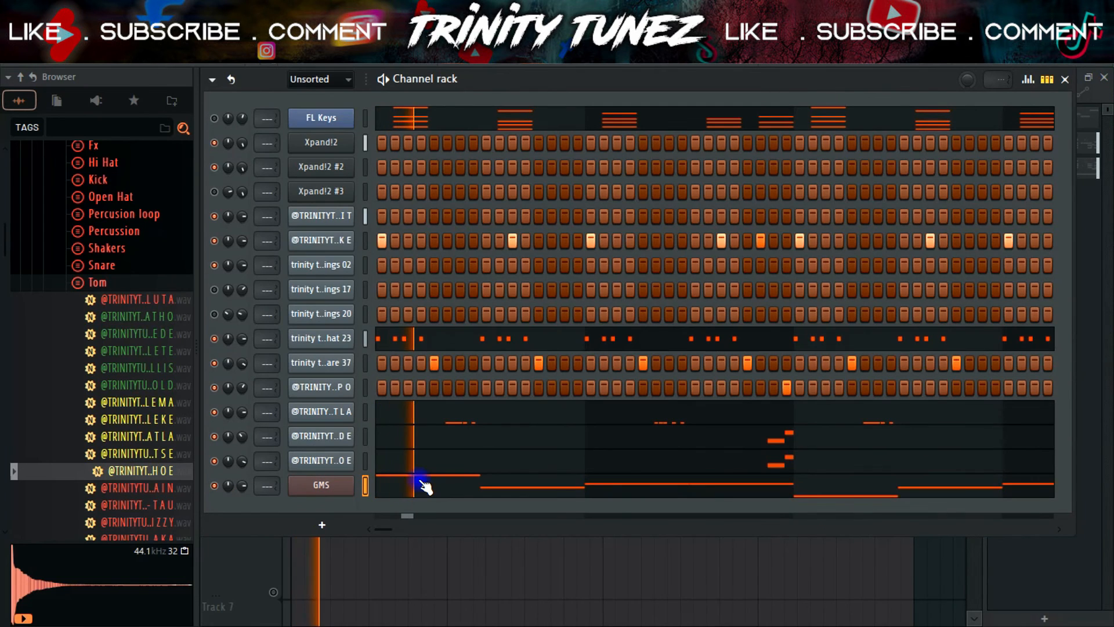
click(426, 486)
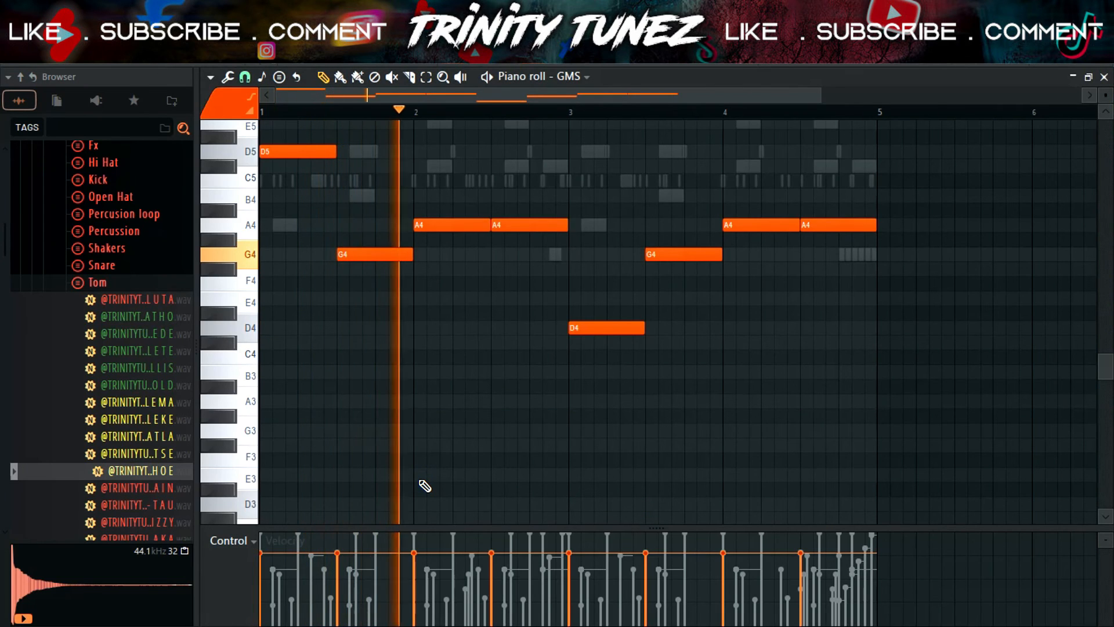
- Collapse the Tom and A F R I K A sample folders and open the choir folder of the tshepe essentials drumkit
key(F6)
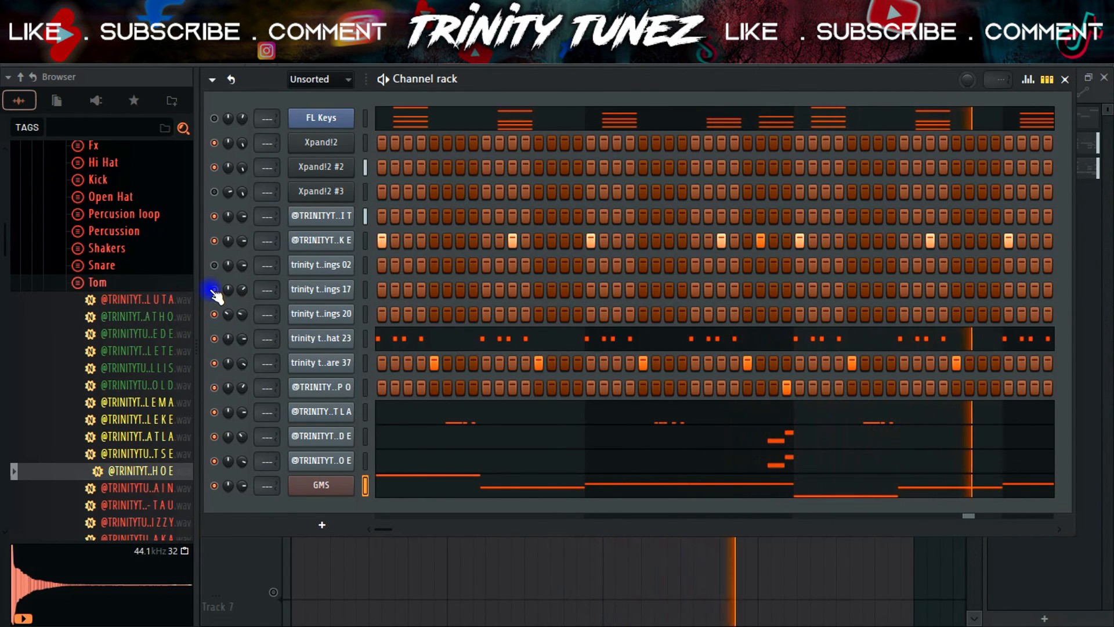
click(93, 282)
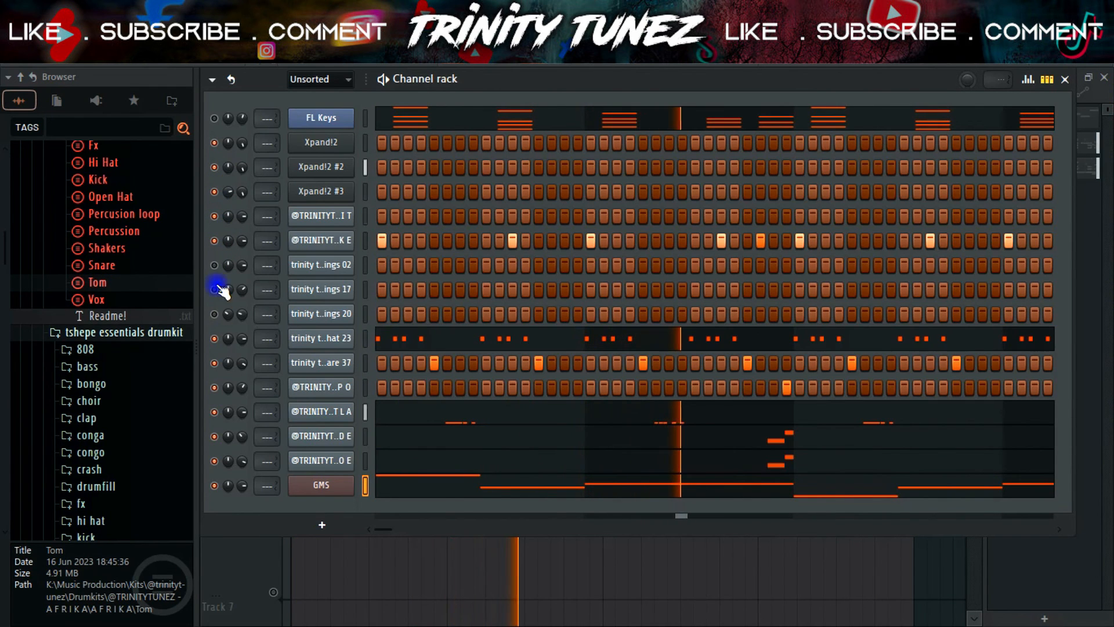
scroll(140, 273, up, 4)
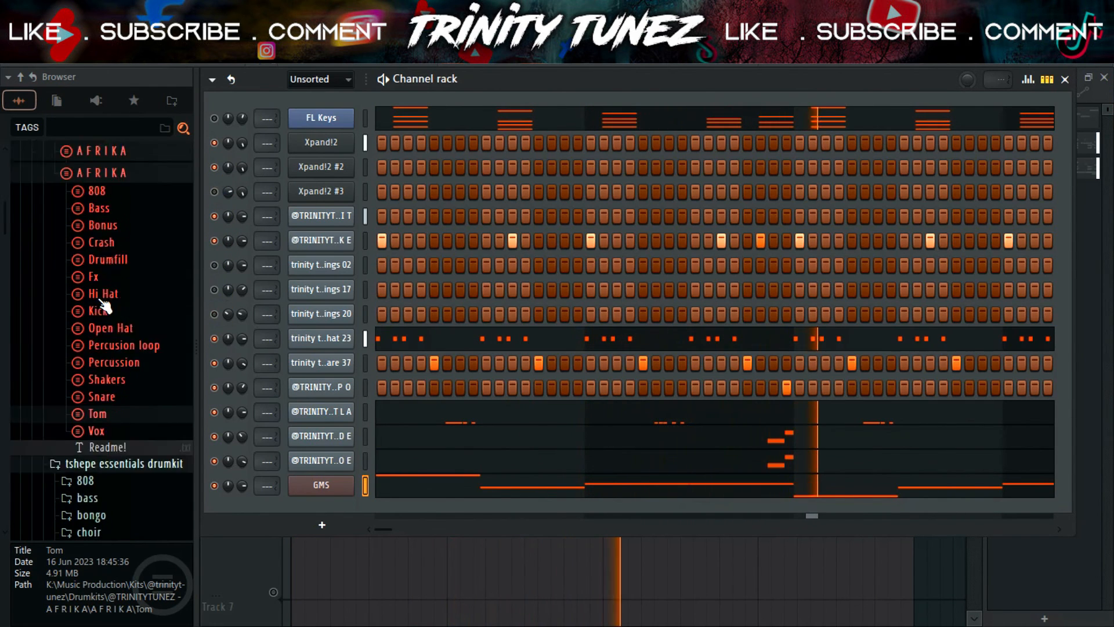
click(124, 235)
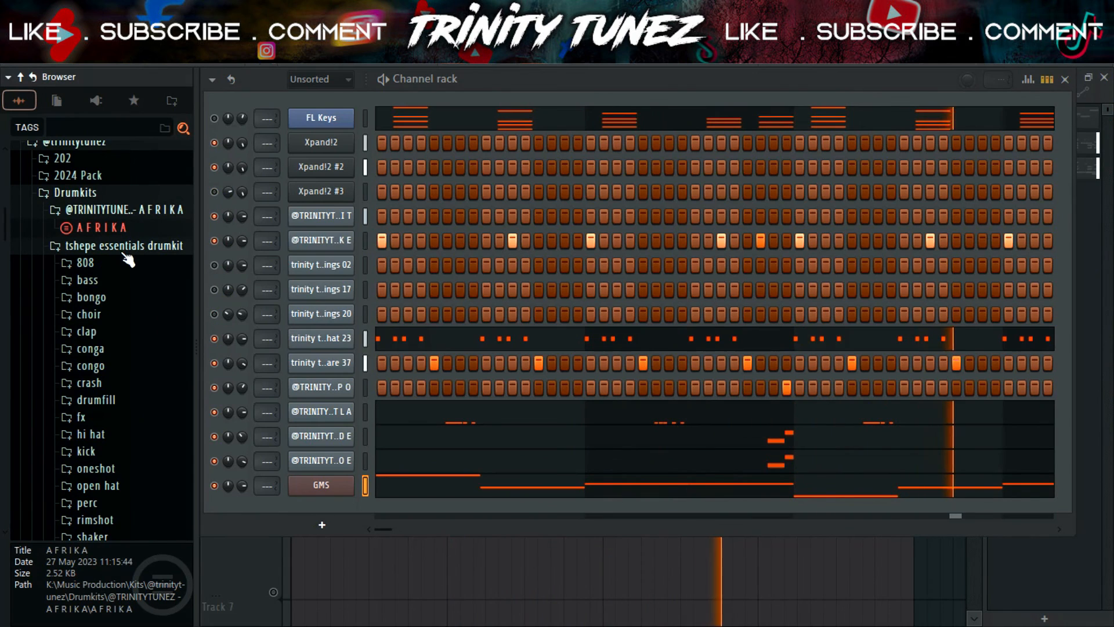
click(88, 314)
- Audition the choir samples in the tshepe essentials drumkit, finishing with choir 14
click(142, 347)
click(146, 362)
click(143, 409)
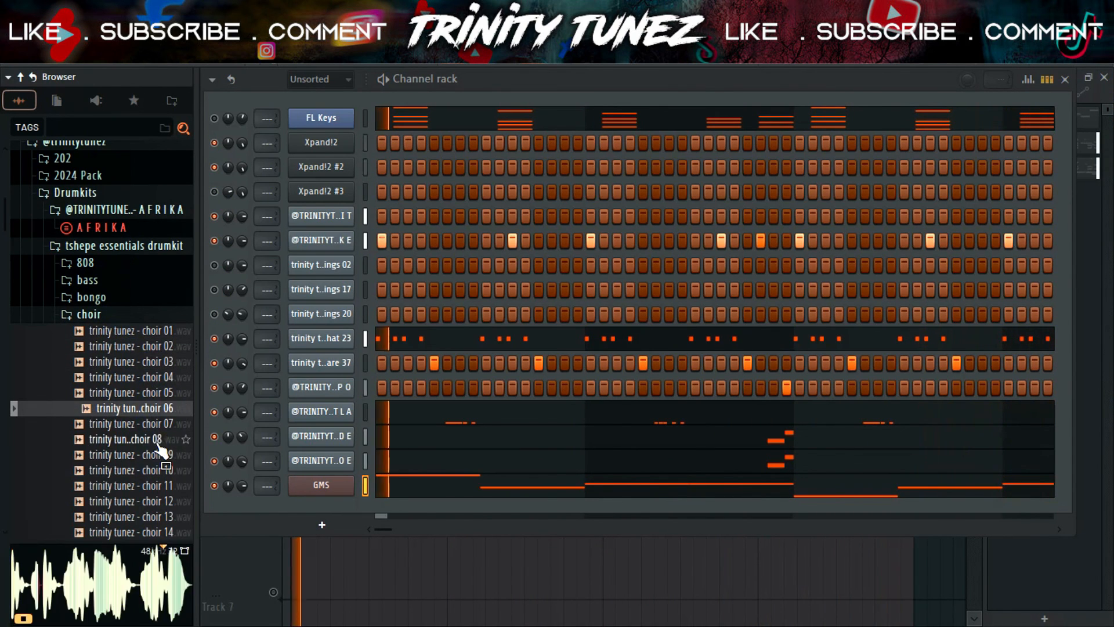
click(148, 439)
click(152, 455)
click(152, 471)
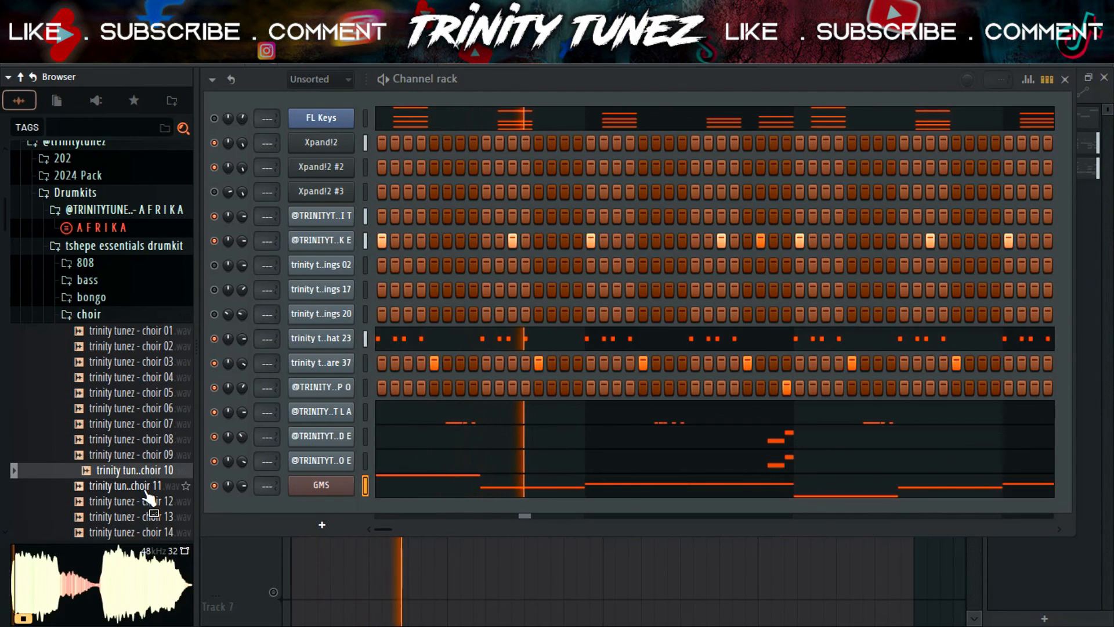
click(151, 486)
click(149, 501)
scroll(146, 504, down, 2)
click(148, 440)
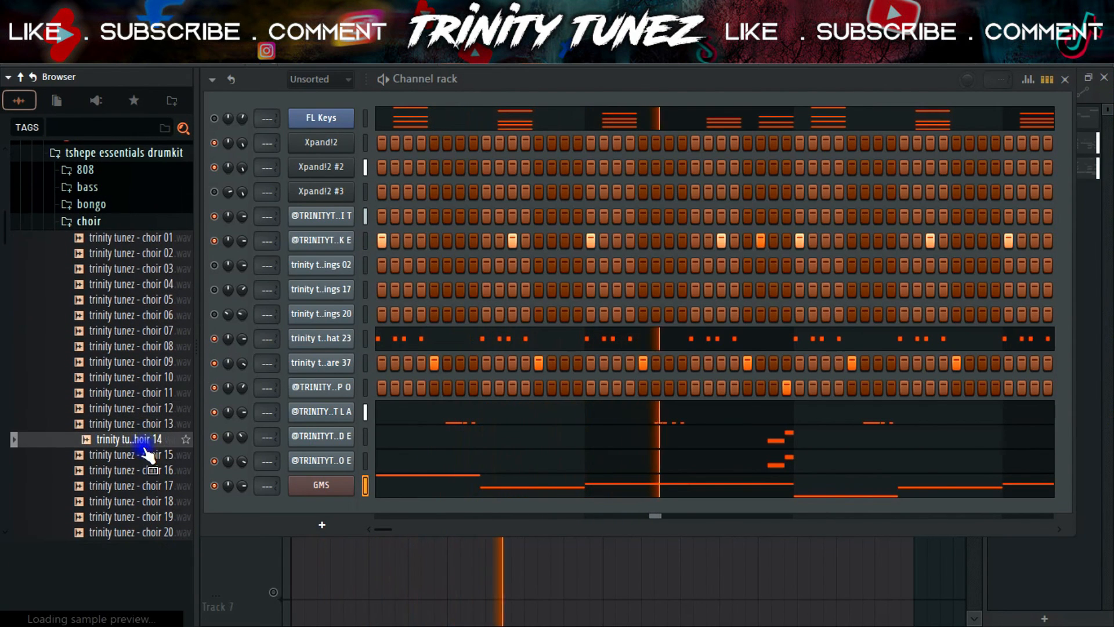
click(147, 455)
click(154, 439)
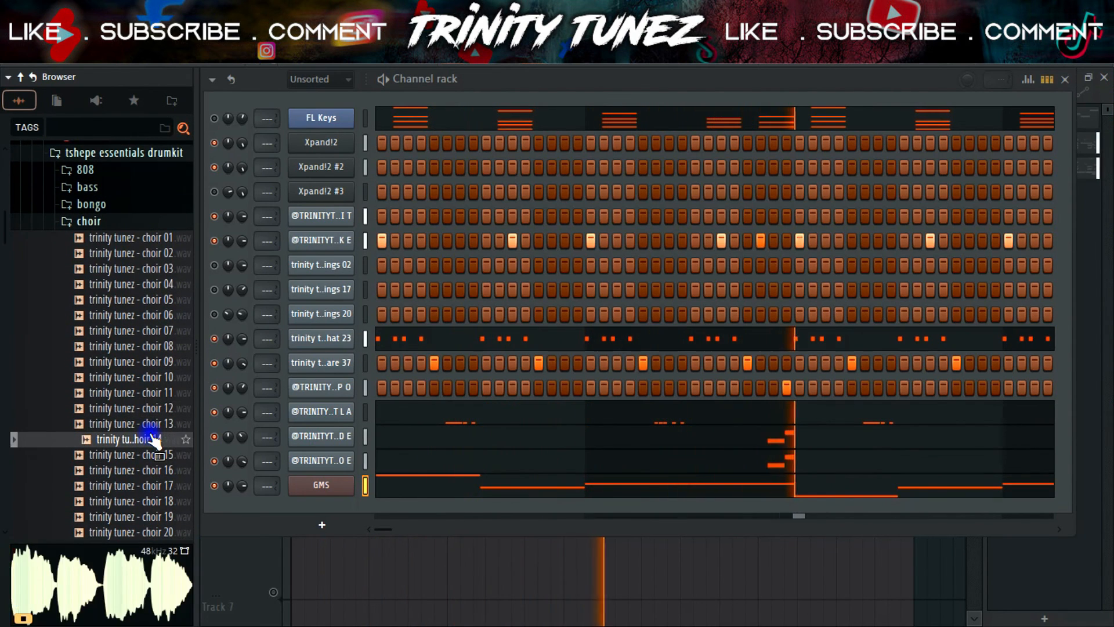
- Load the choir 14 sample into a new sampler channel and enable its volume envelope
right_click(151, 440)
click(184, 284)
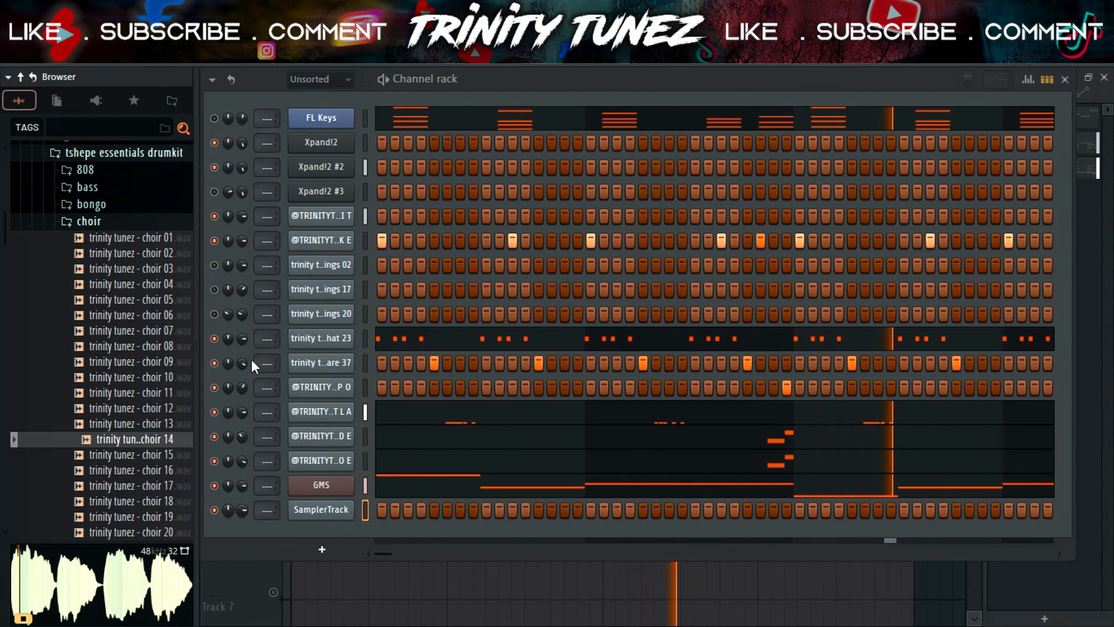
click(123, 179)
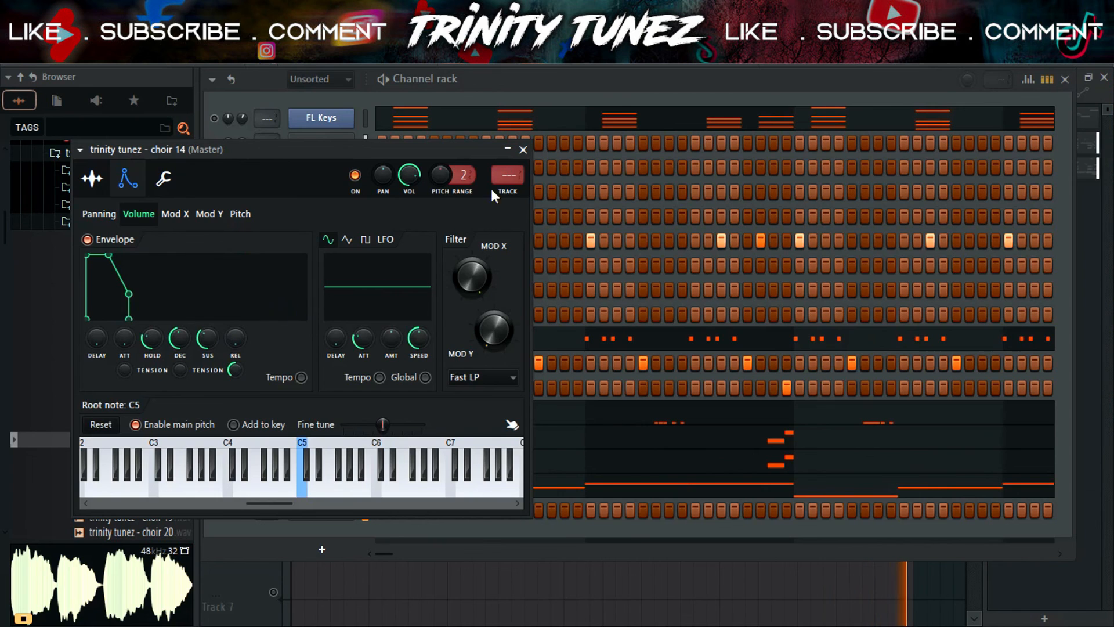
click(523, 150)
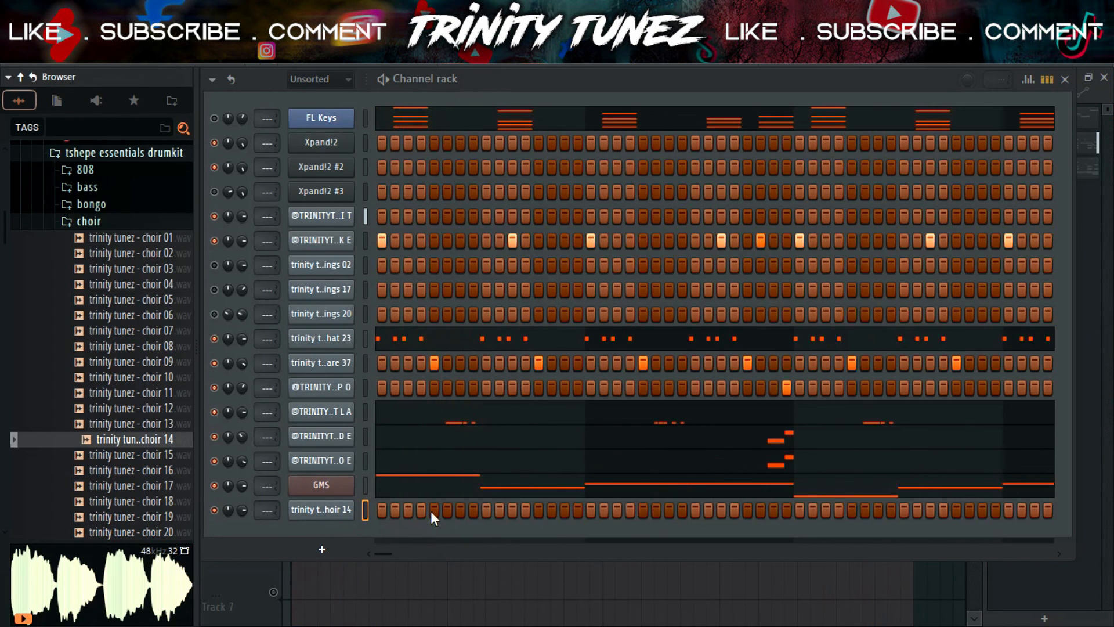
- Add a quarter-bar D5 note on beat 2 of bar 1 in the choir 14 part
click(459, 510)
right_click(344, 512)
click(399, 377)
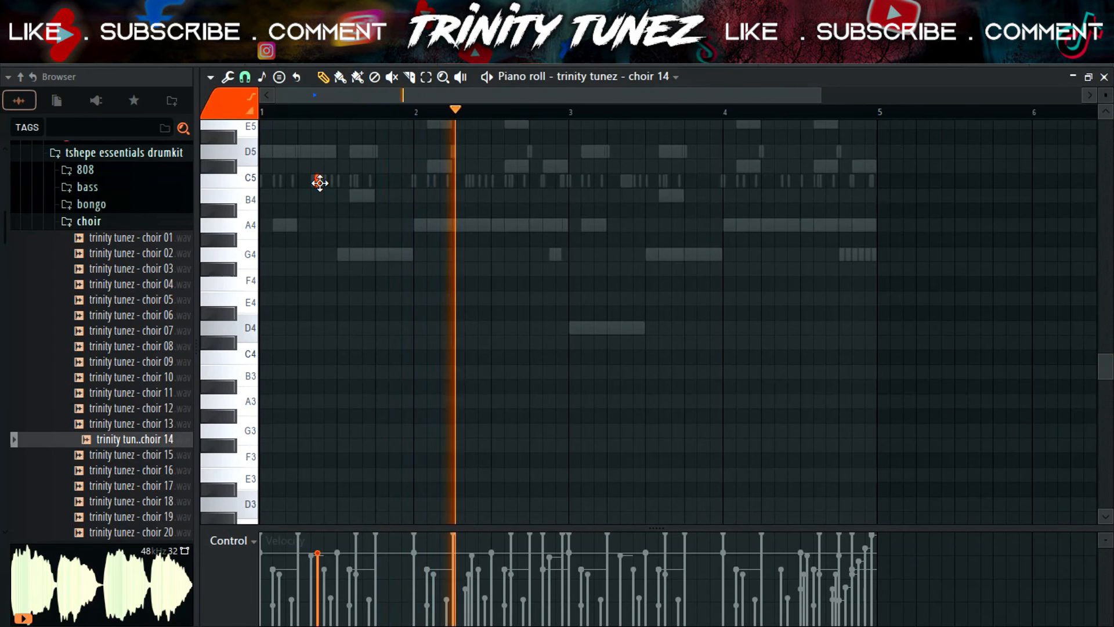
drag(319, 180, 340, 150)
scroll(428, 228, up, 3)
drag(819, 96, 556, 96)
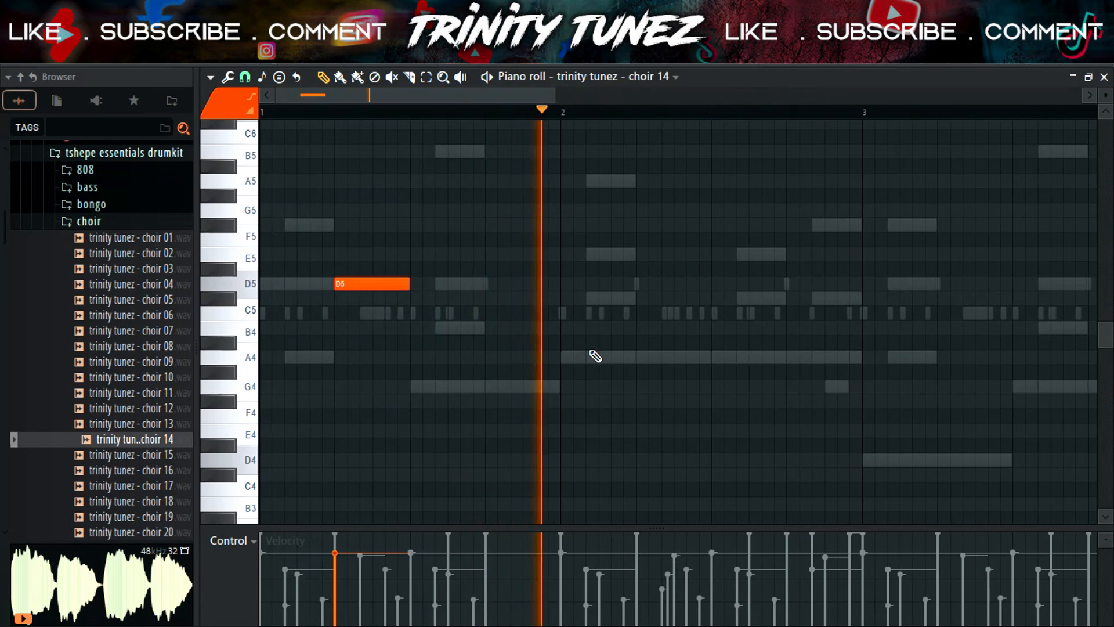
- Try two short A4 notes in bar 2 of the choir part and delete the second one
click(598, 355)
mouse_move(662, 357)
mouse_down()
mouse_move(639, 358)
mouse_move(649, 365)
mouse_up()
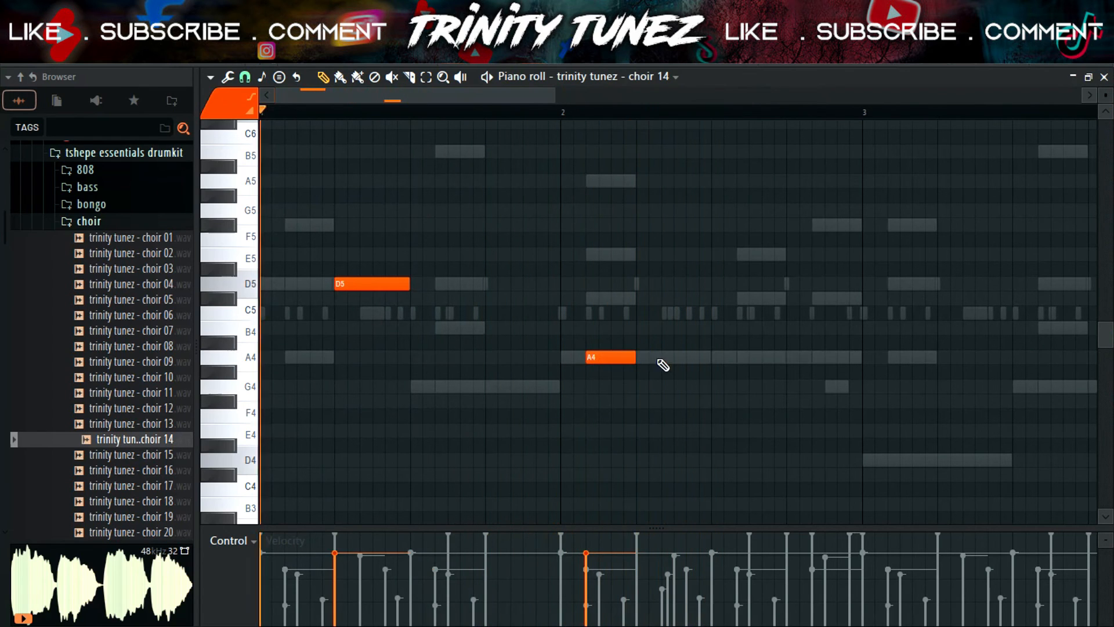
click(678, 358)
drag(724, 356, 710, 355)
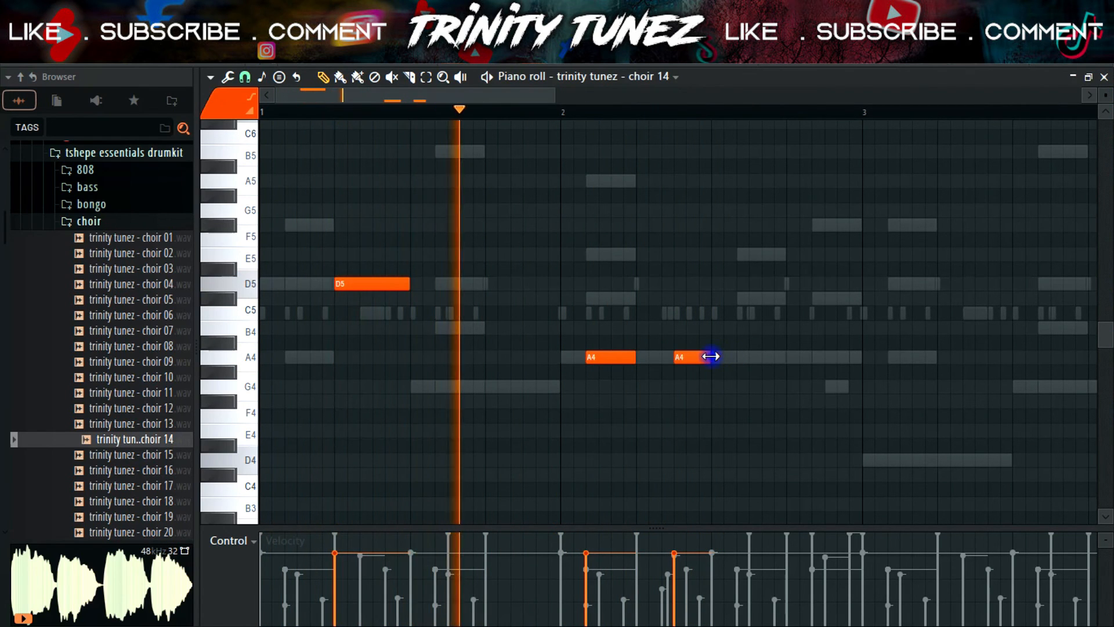
drag(555, 96, 622, 102)
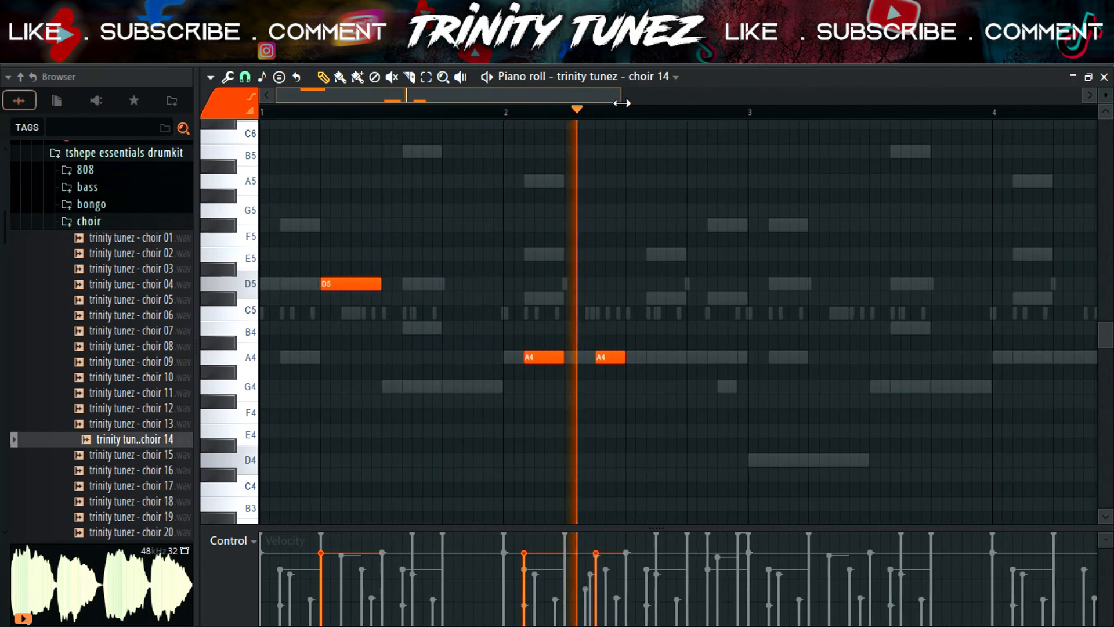
right_click(601, 355)
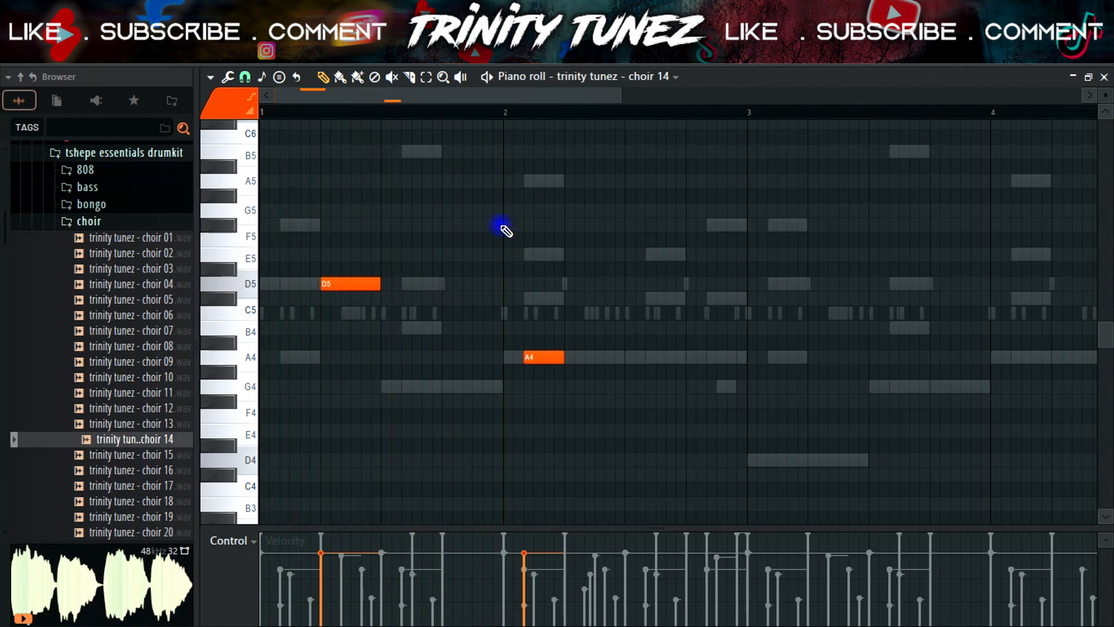
- Replace the remaining A4 choir note with a quarter-bar F#5 note at the start of bar 2
drag(543, 225, 524, 225)
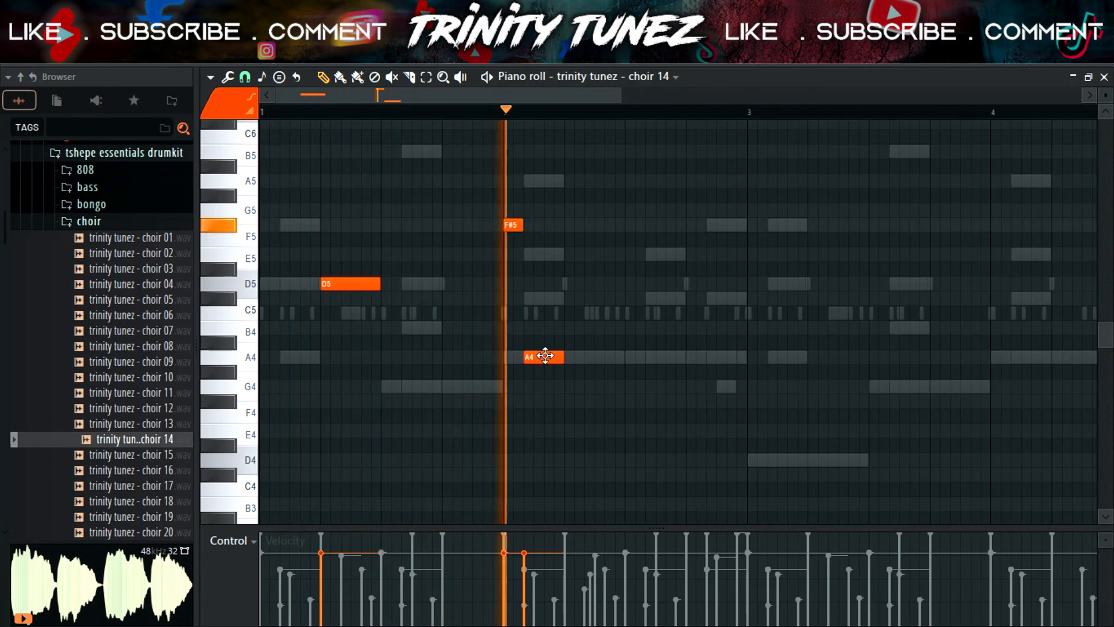
key(space)
key(space)
right_click(539, 356)
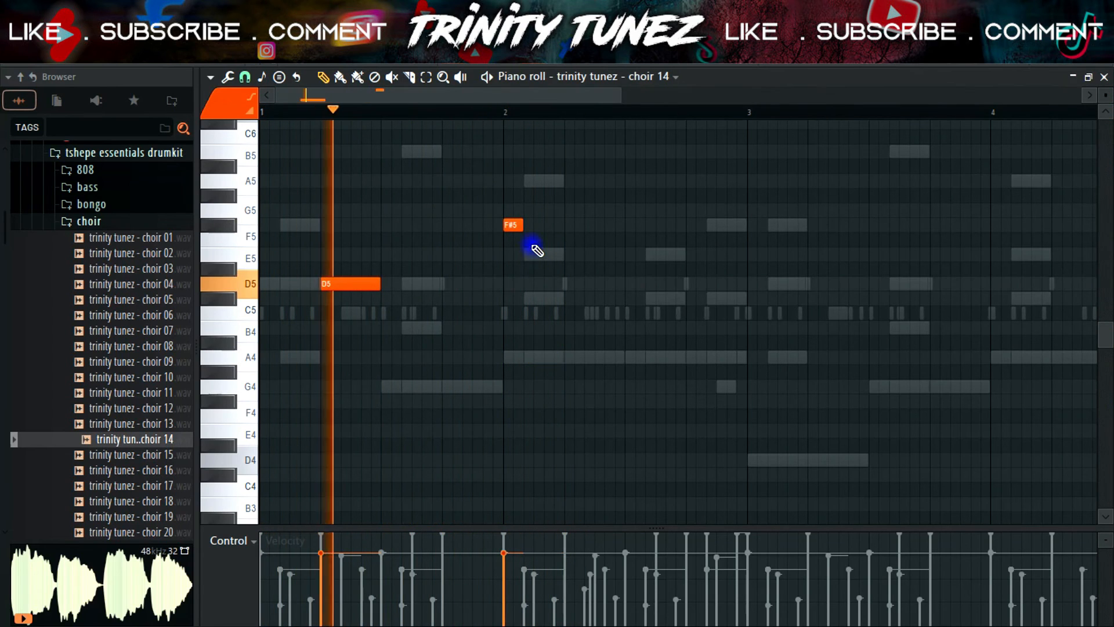
drag(527, 230, 564, 233)
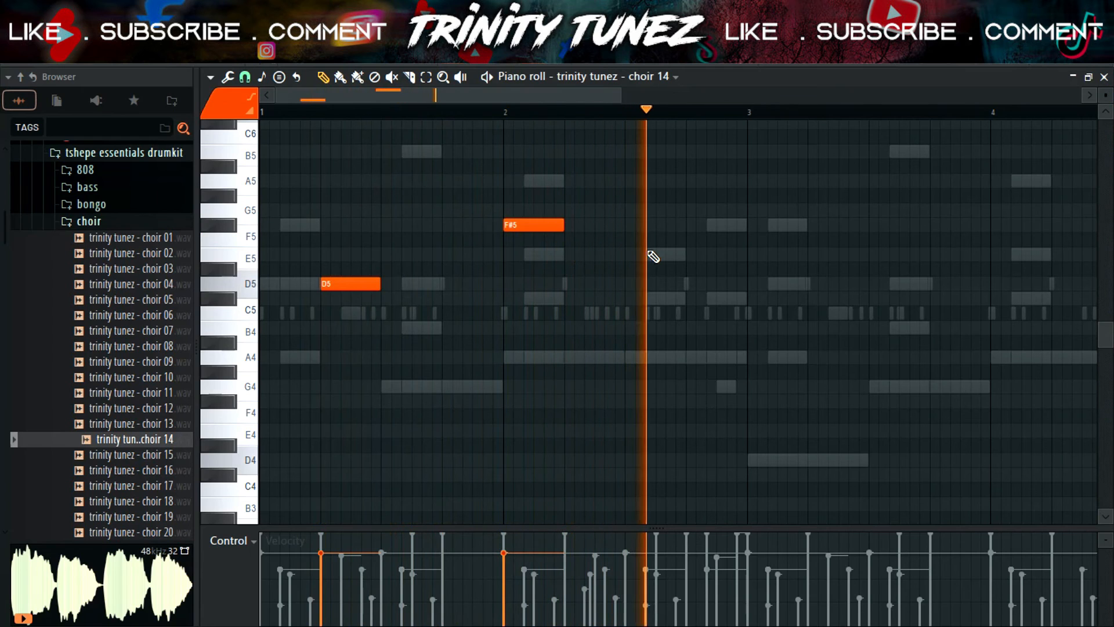
- Add quarter-bar choir notes, E5 on the last beat of bar 2 and D5 on beat 2 of bar 3
key(space)
key(space)
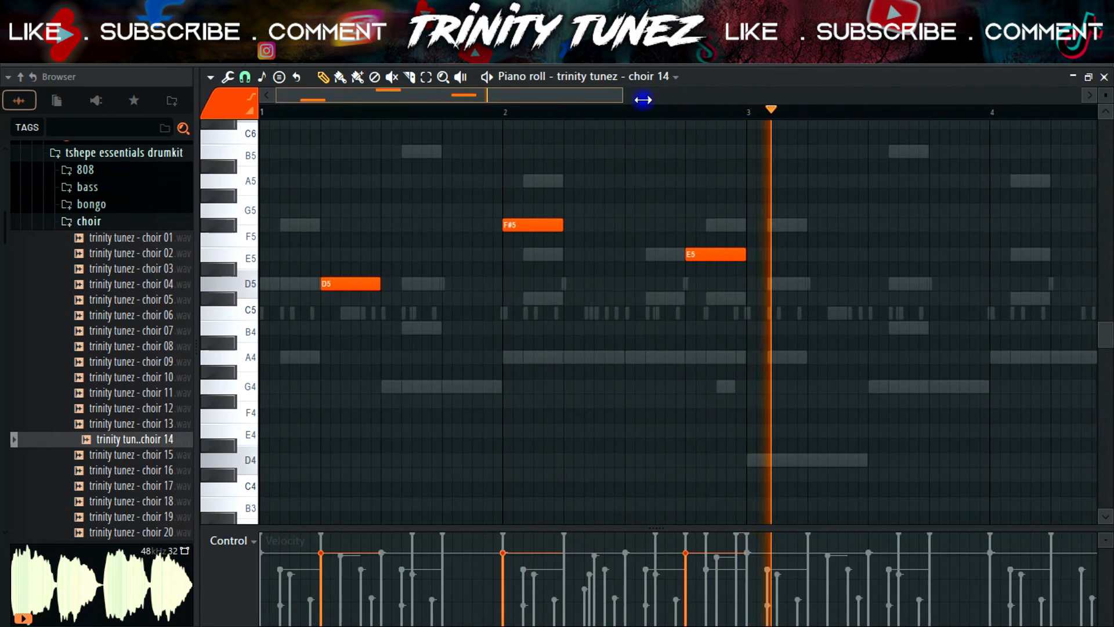
scroll(764, 249, down, 2)
key(space)
click(678, 284)
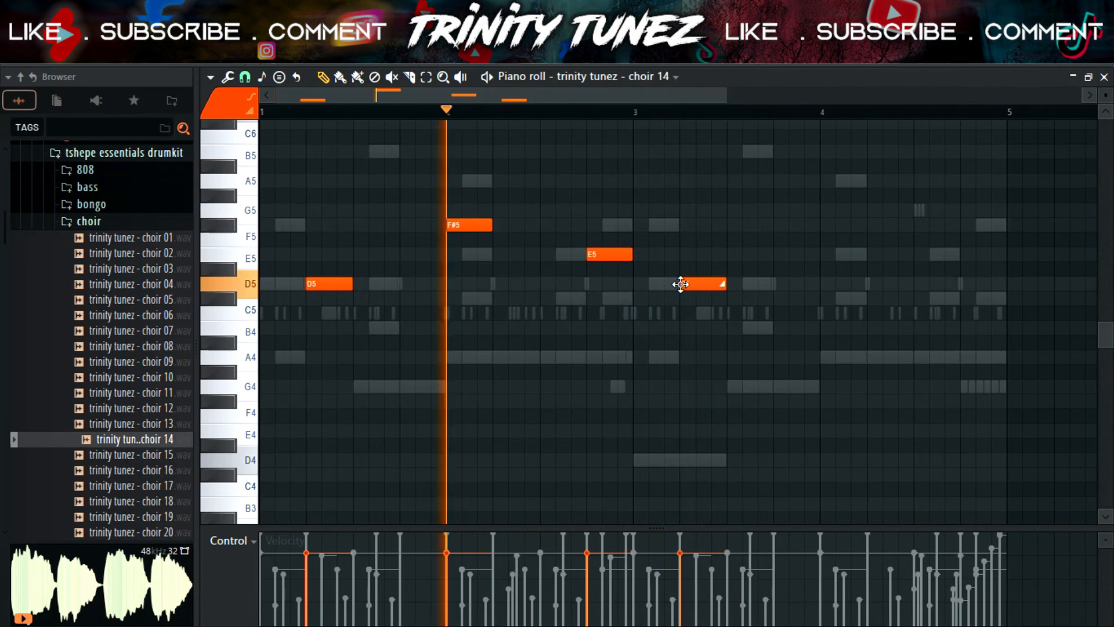
- Re-place the D5 choir note on beat 2 of bar 3 and delete the F#5 and E5 notes in bar 2
key(space)
right_click(681, 284)
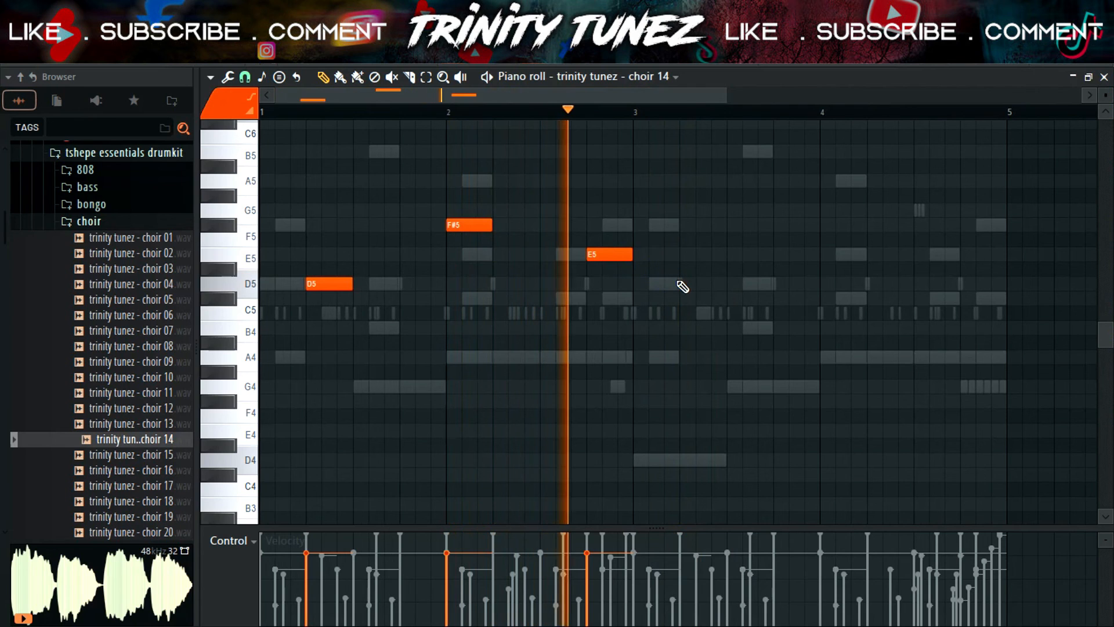
click(680, 284)
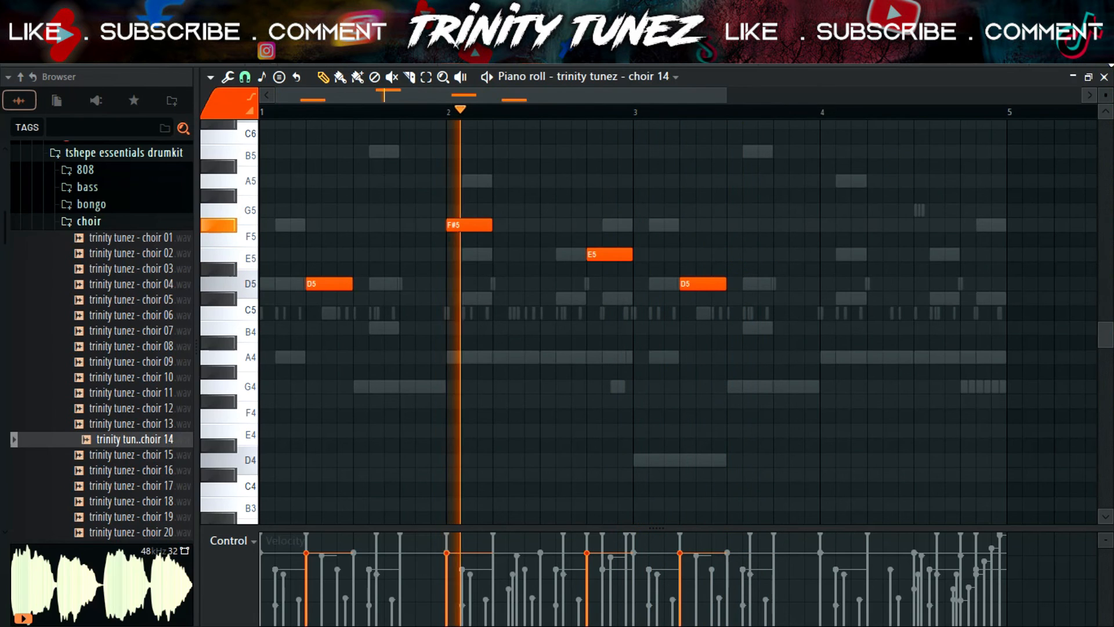
click(459, 217)
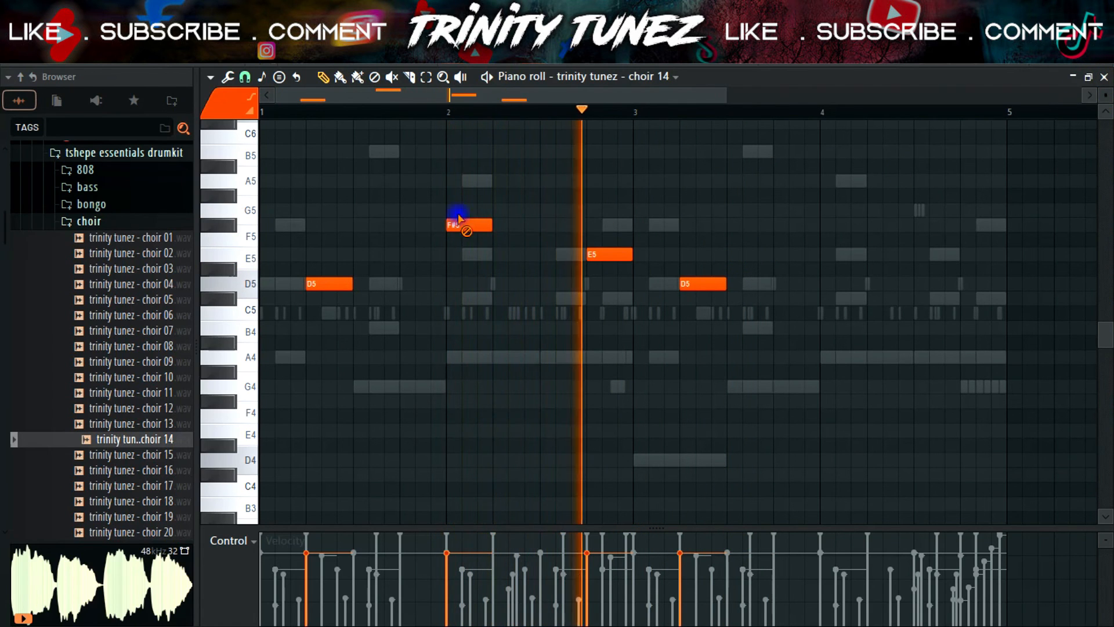
right_click(462, 223)
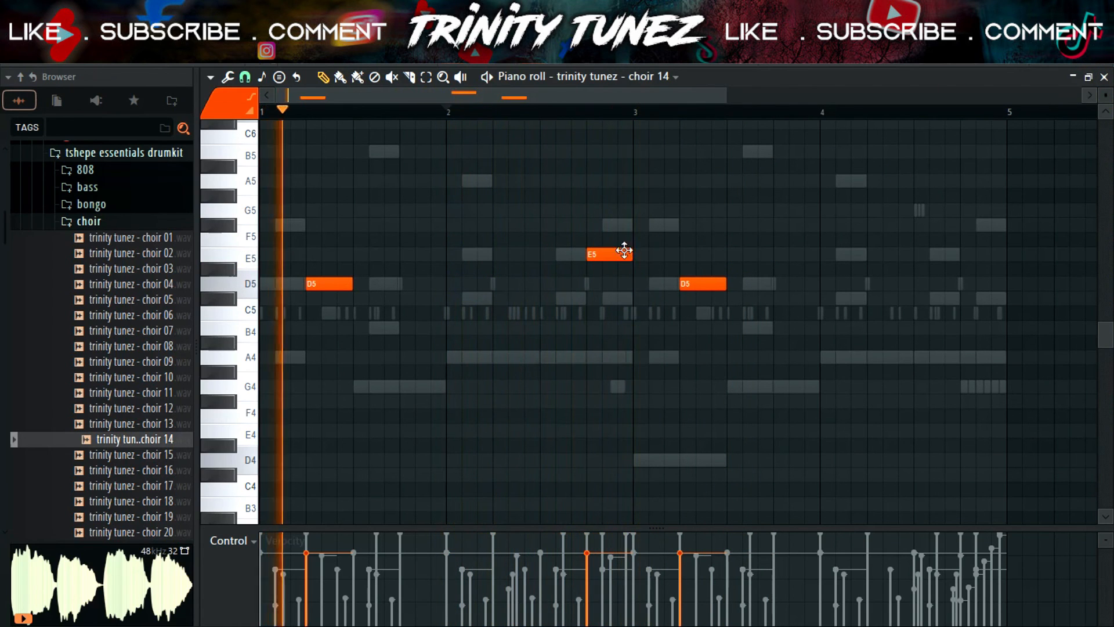
right_click(622, 254)
- Clone the choir 14 channel and set the clone's sample start offset to the beginning of the second choir hit
key(F6)
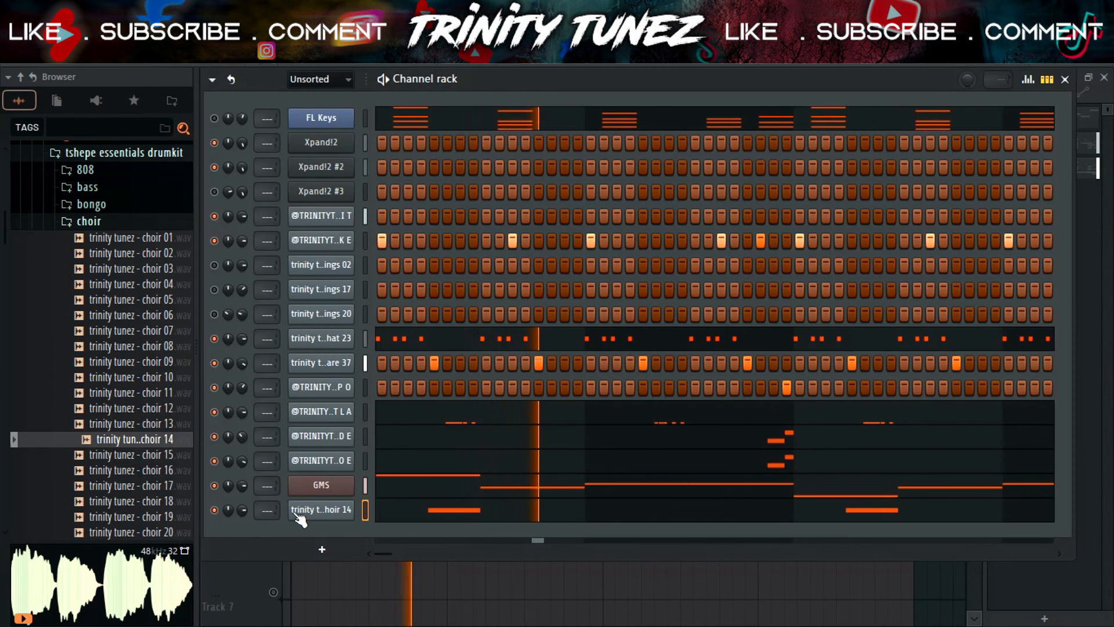
right_click(333, 510)
click(379, 567)
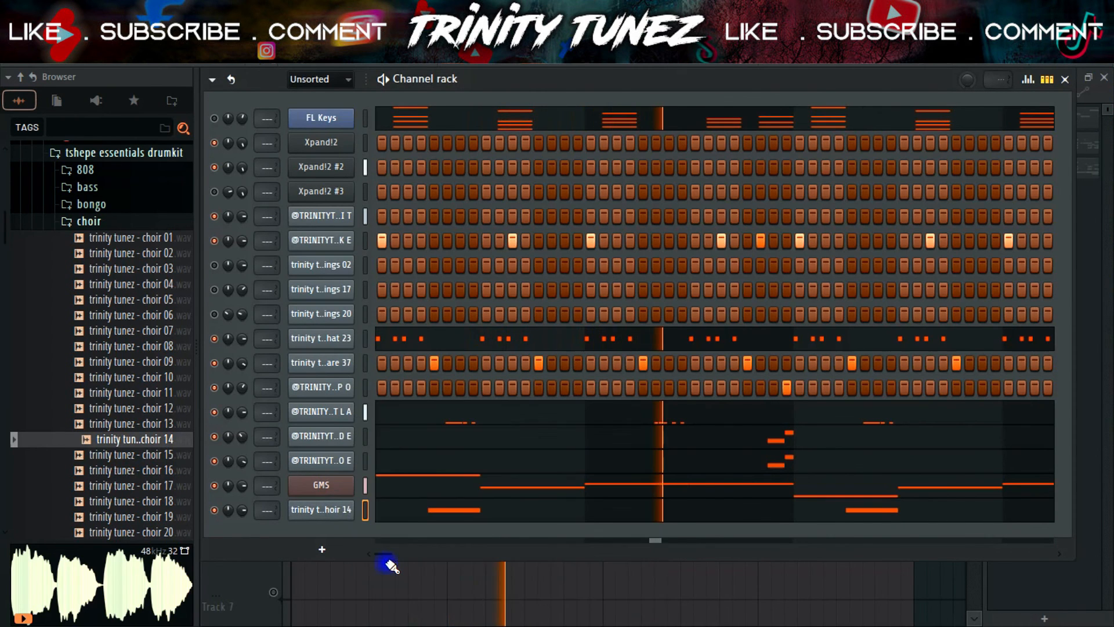
click(327, 537)
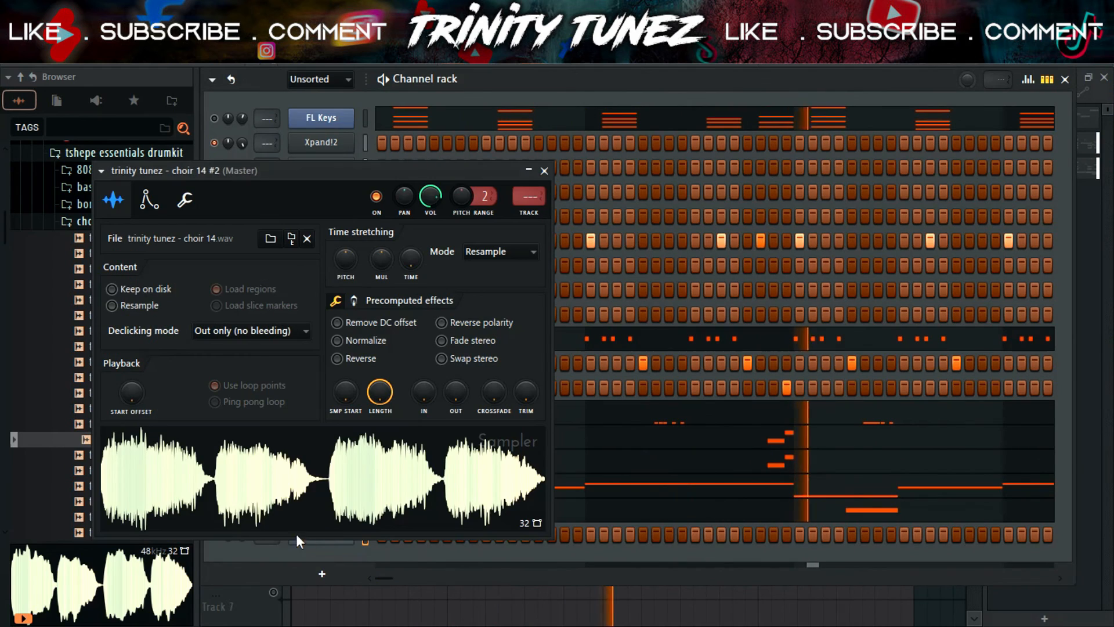
drag(131, 393, 131, 362)
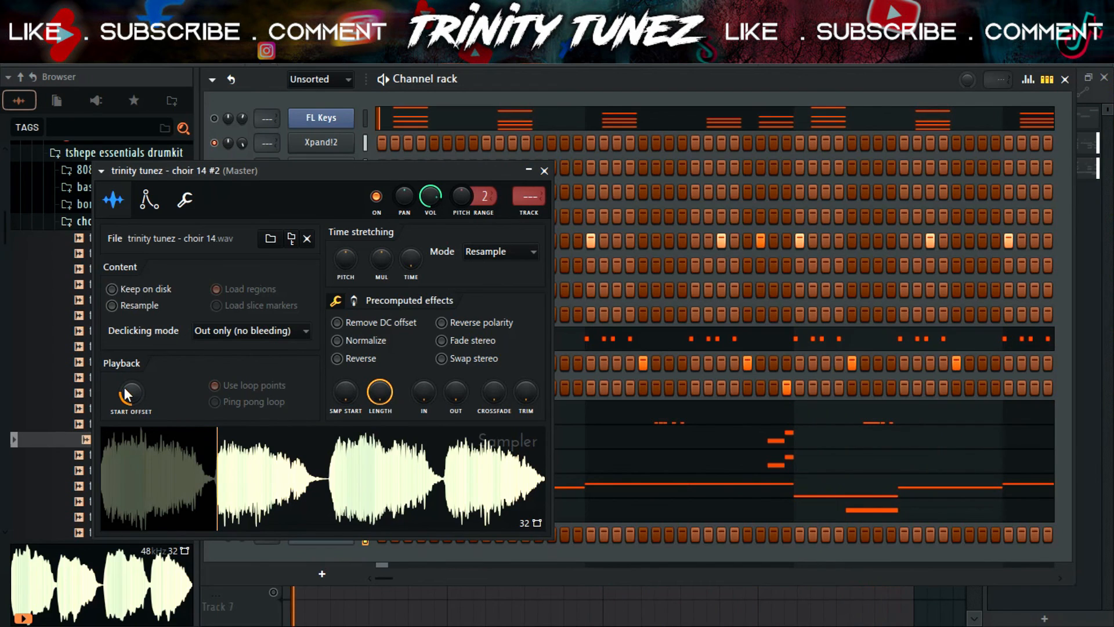
- Compare the volume envelope settings of the cloned channel with those of the original choir 14 channel
click(150, 200)
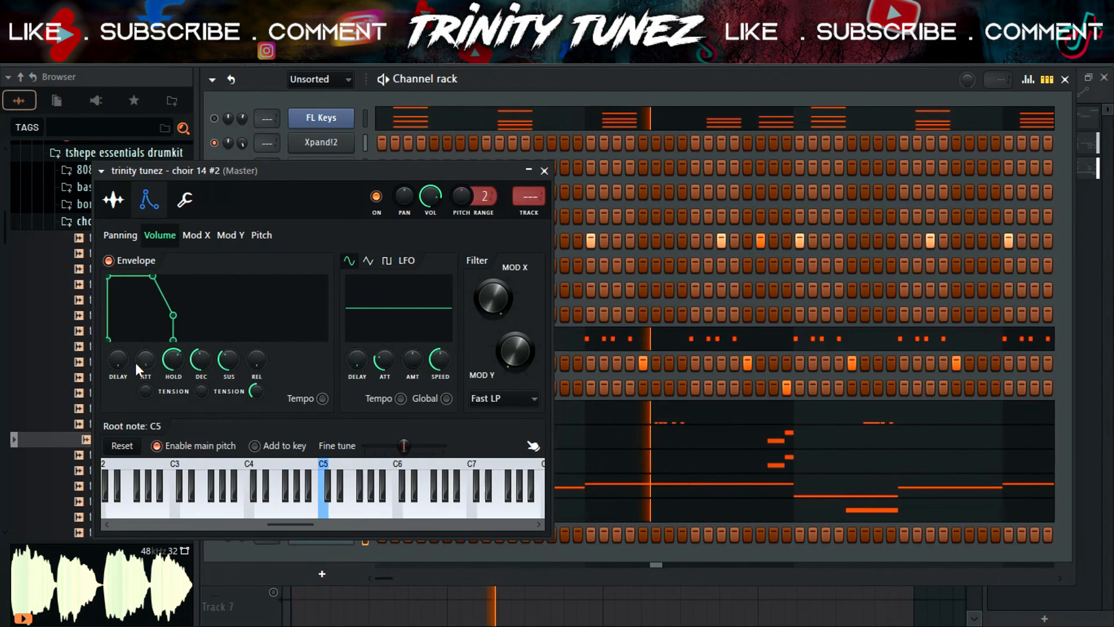
click(545, 171)
click(328, 509)
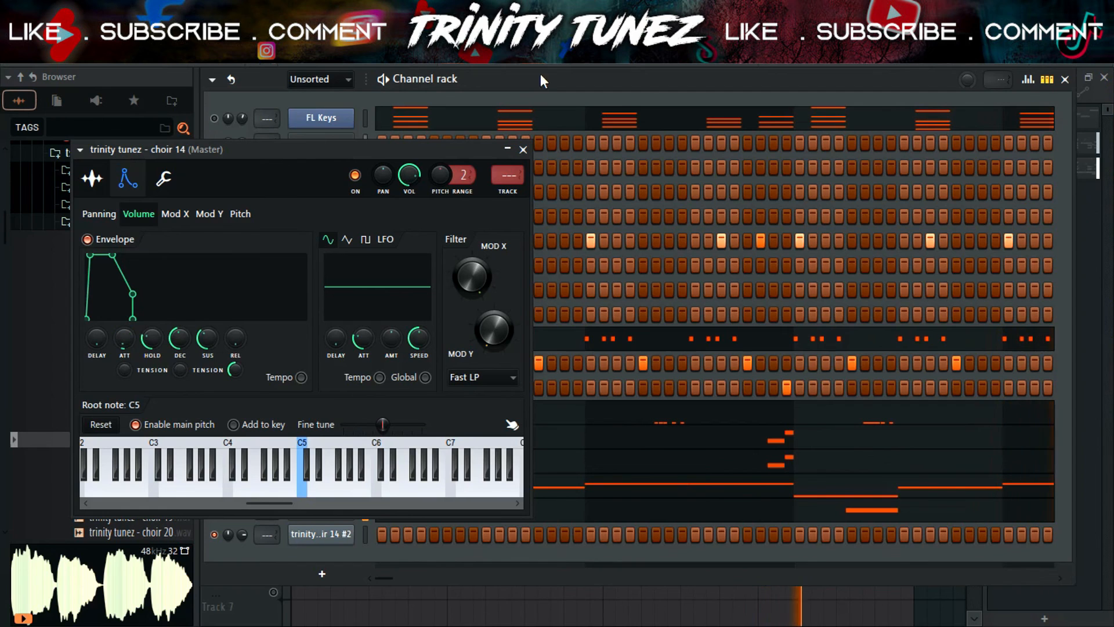
click(523, 151)
- Place a quarter-bar F#5 note at the start of bar 2 in the choir 14 #2 part, removing the trial A4 note
right_click(359, 533)
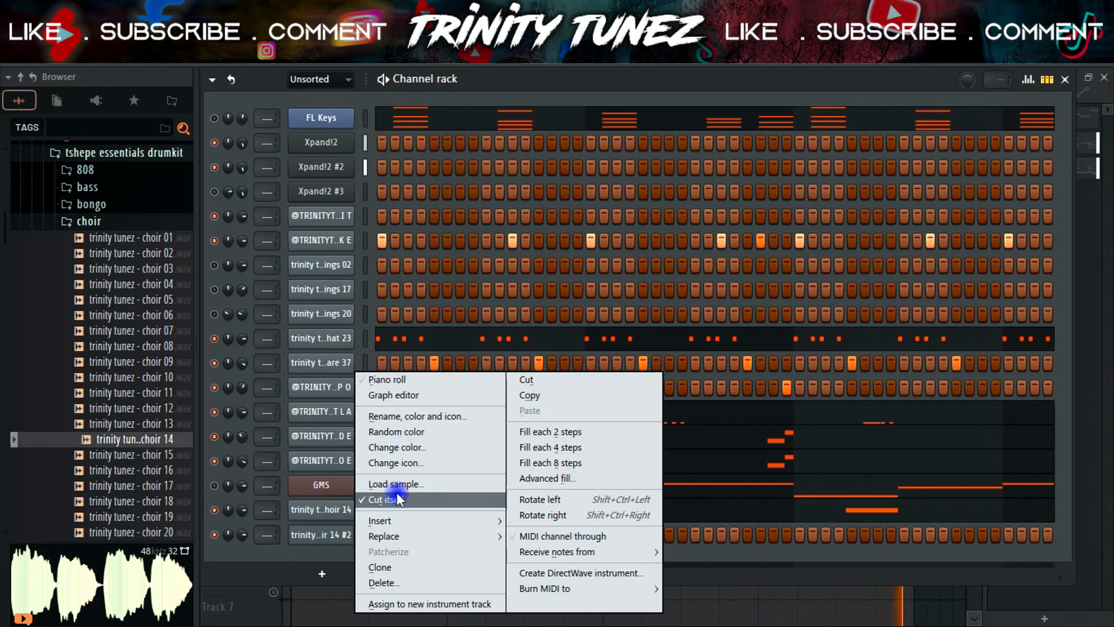
click(422, 383)
click(399, 386)
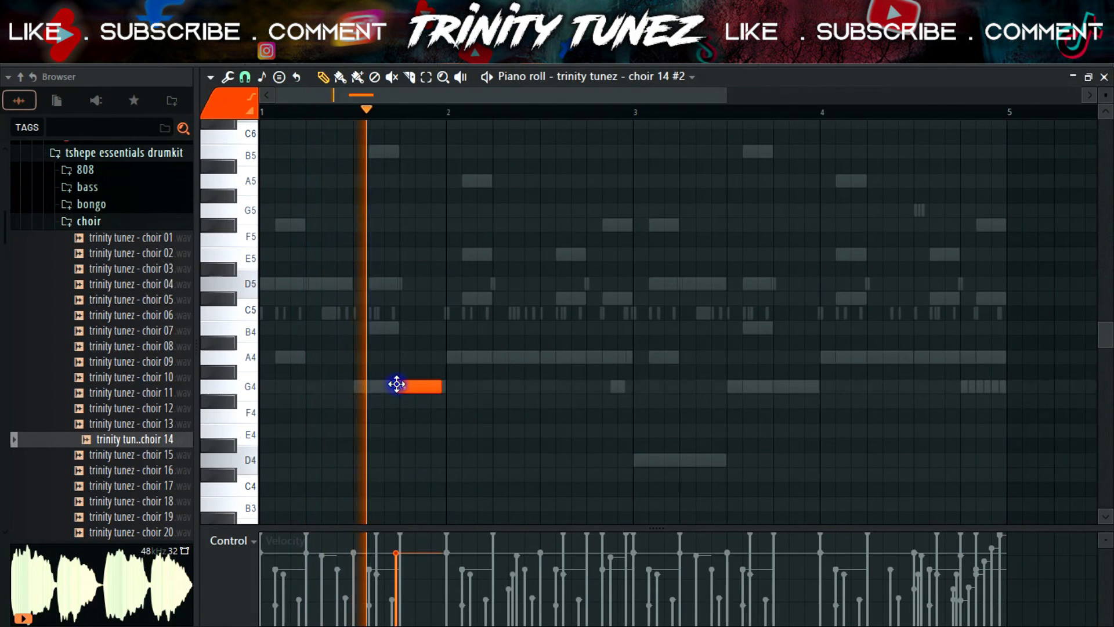
drag(418, 389, 472, 227)
click(433, 112)
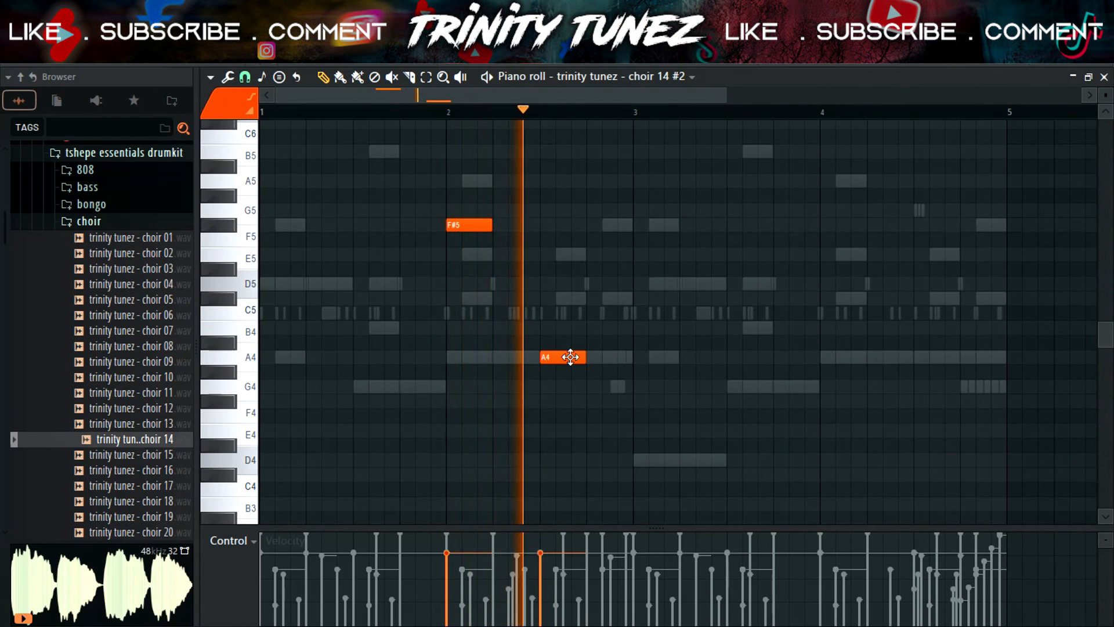
right_click(571, 357)
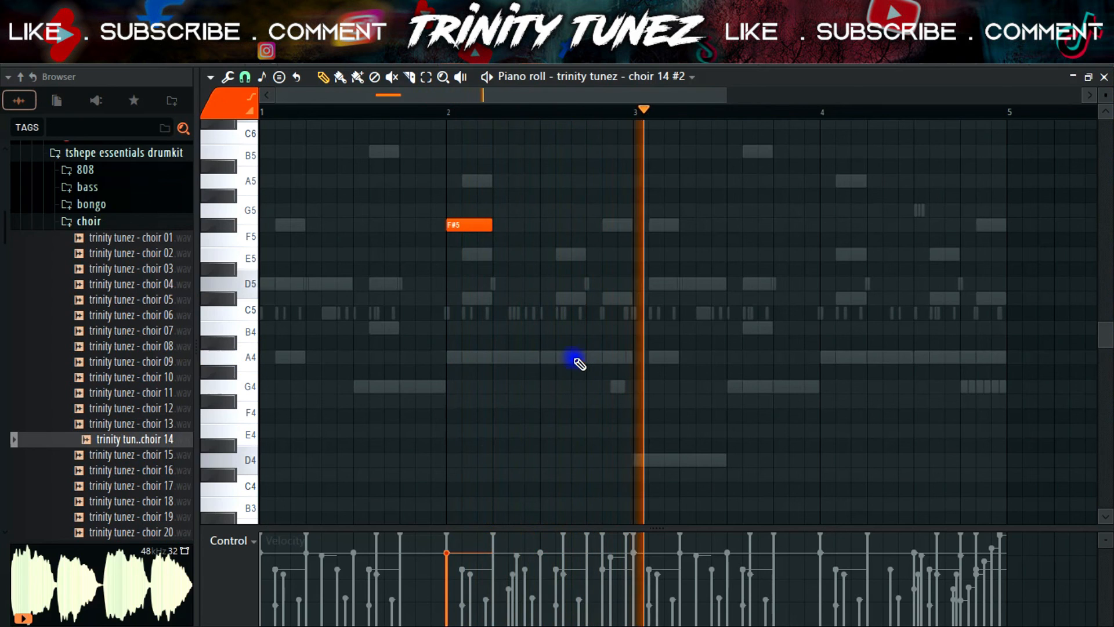
- Try E5 and A5 at the start of bar 4 in the choir 14 #2 part and settle on a quarter-bar F#5 note
click(822, 256)
key(space)
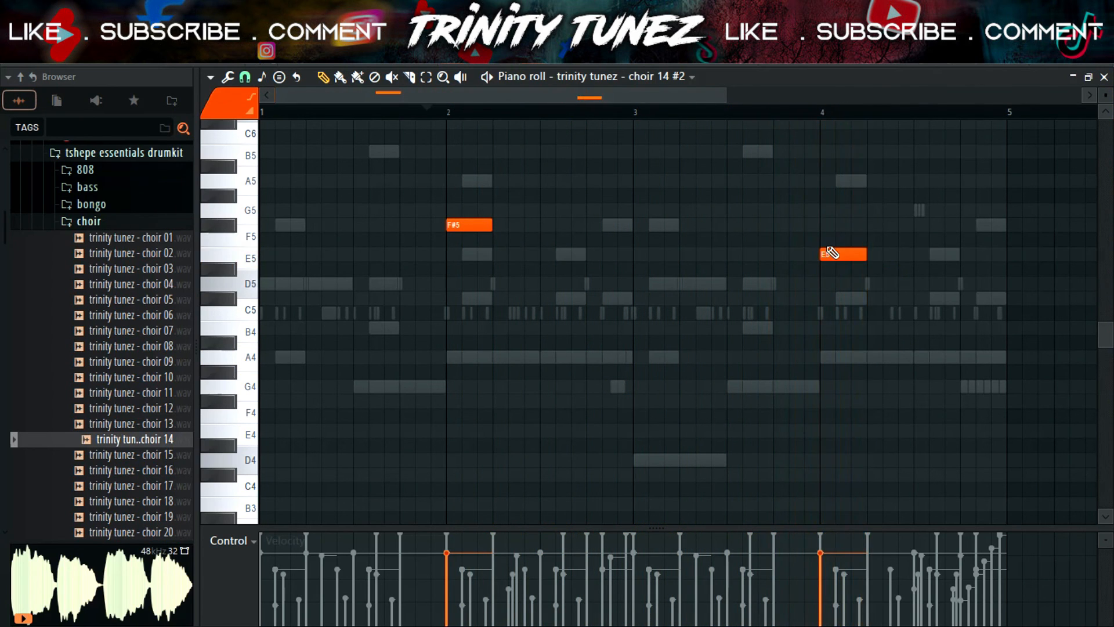
key(space)
key(ctrl+z)
key(space)
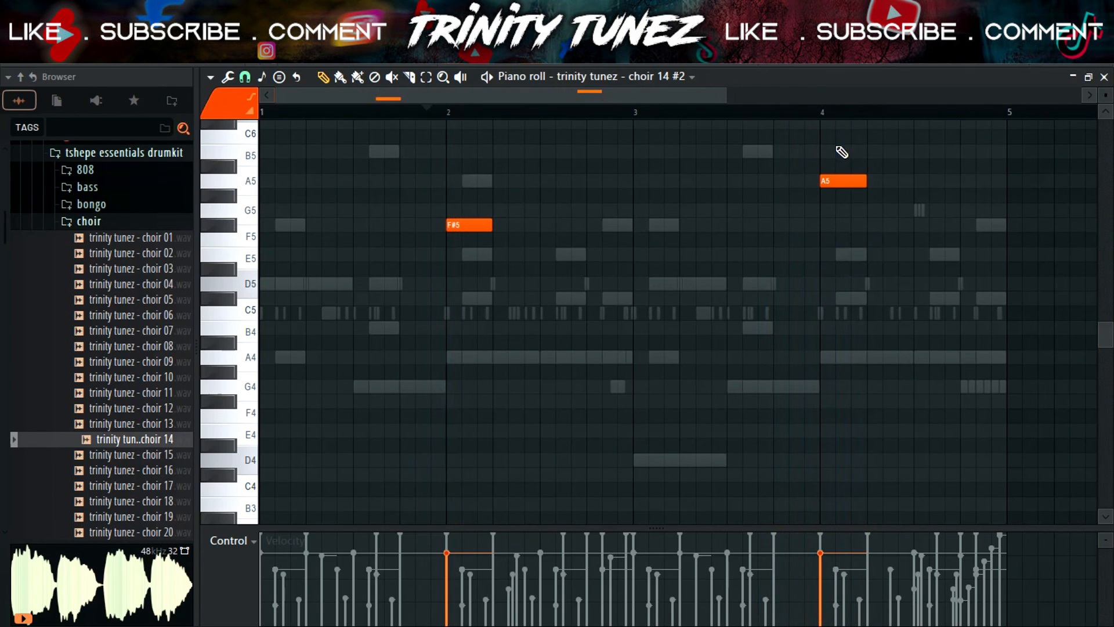
click(823, 112)
right_click(848, 180)
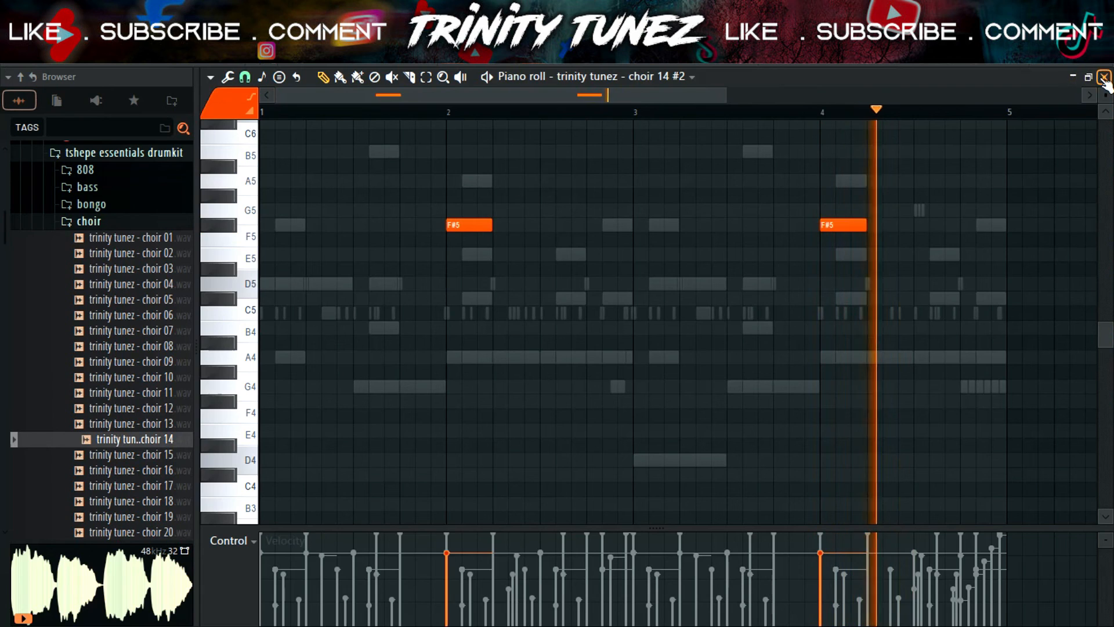
- Clone the choir 14 #2 channel and advance the new clone's sample start offset into the third choir hit
key(F6)
right_click(351, 533)
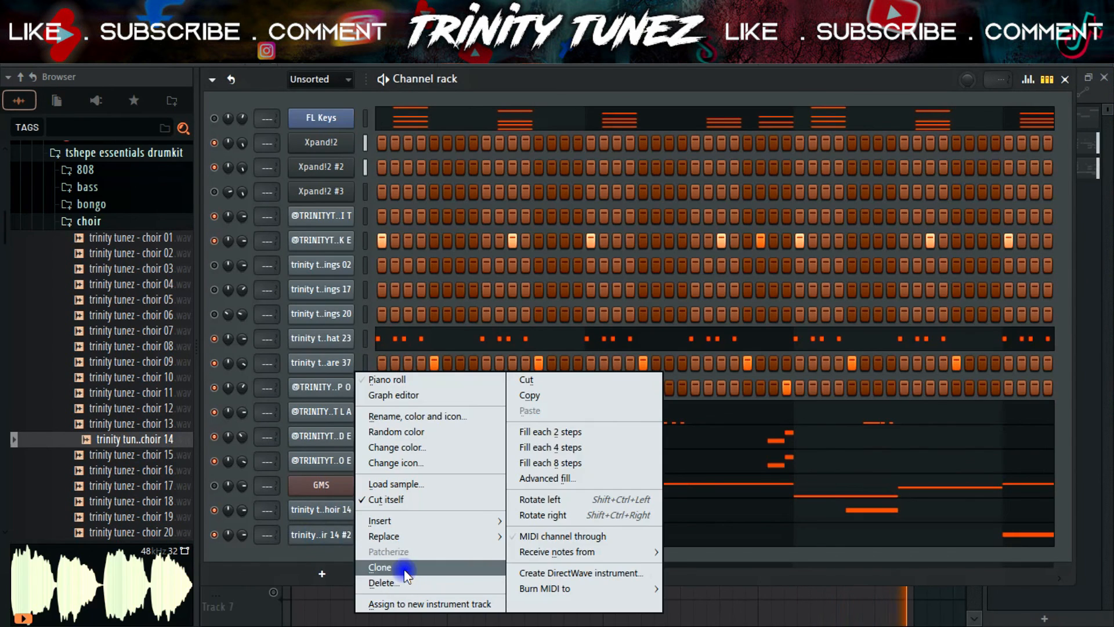
click(404, 569)
click(345, 558)
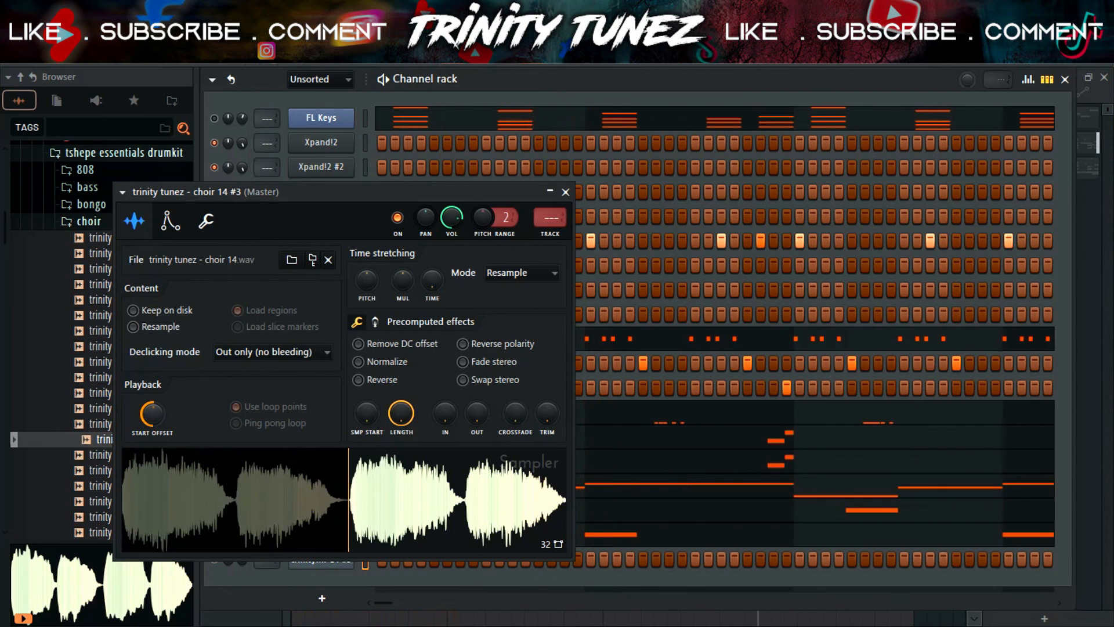
drag(163, 410, 164, 390)
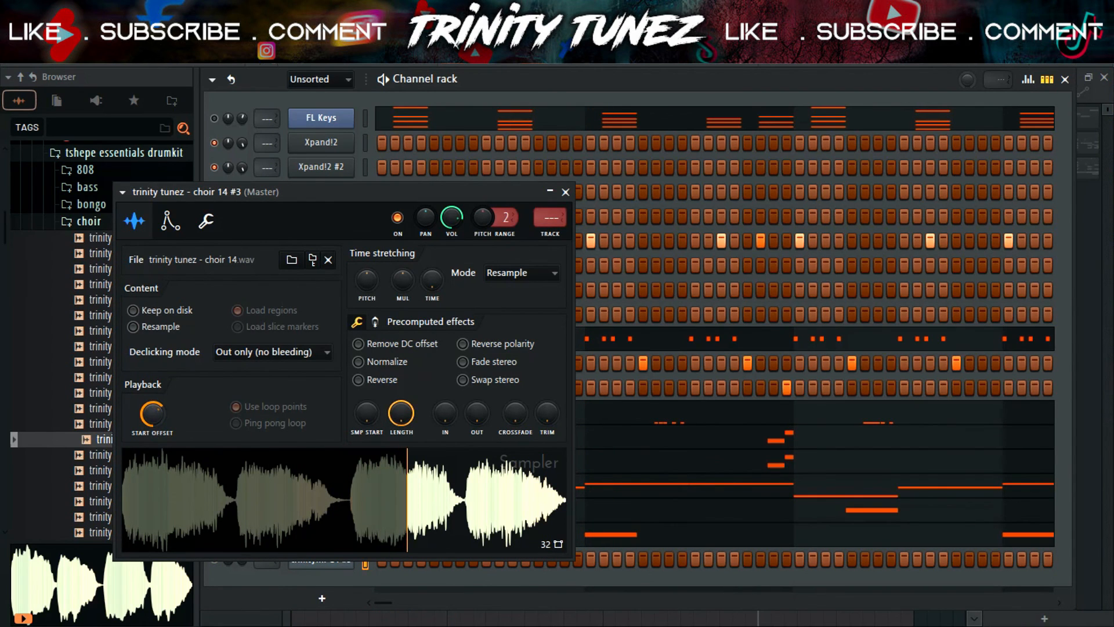
click(550, 192)
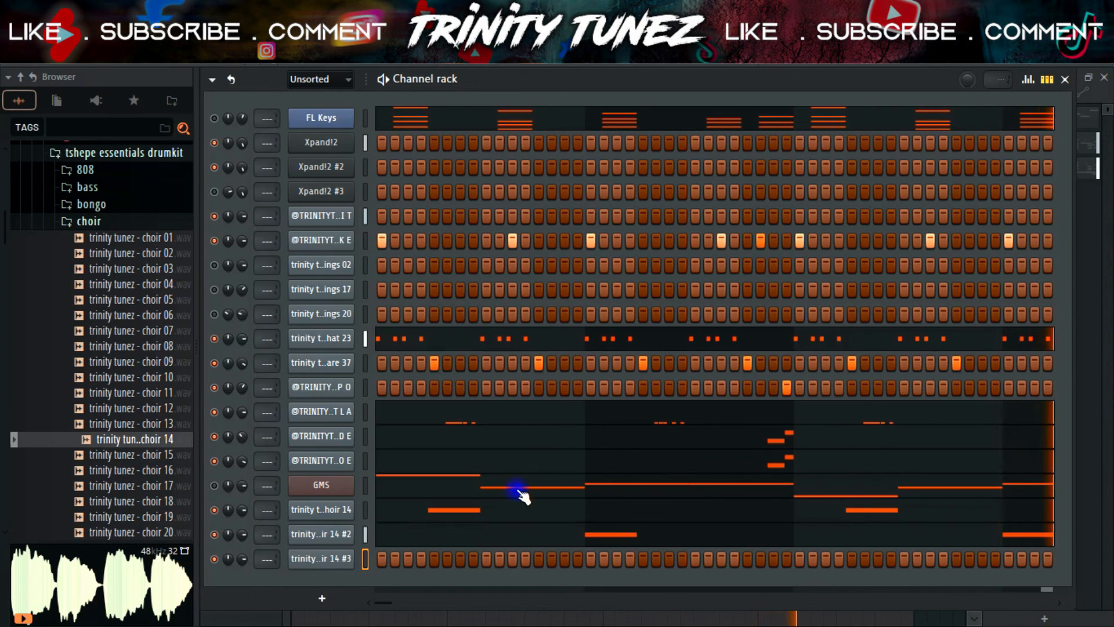
- Place a quarter-bar A4 note on beat 3 of bar 2 in the choir 14 #3 part
right_click(342, 559)
click(331, 377)
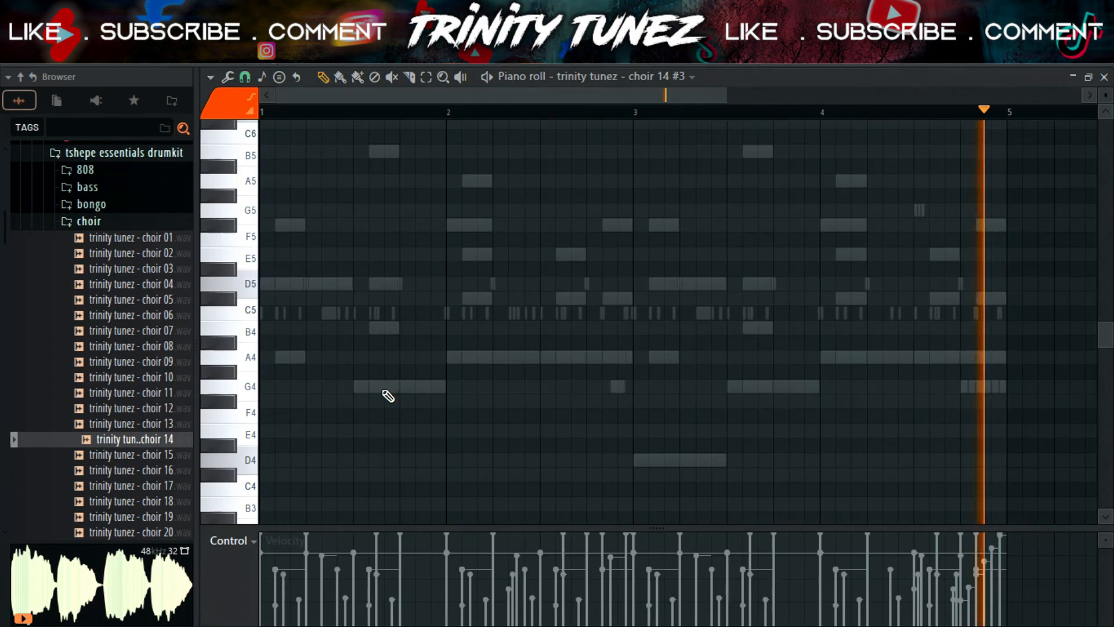
key(space)
click(403, 386)
drag(403, 385, 563, 358)
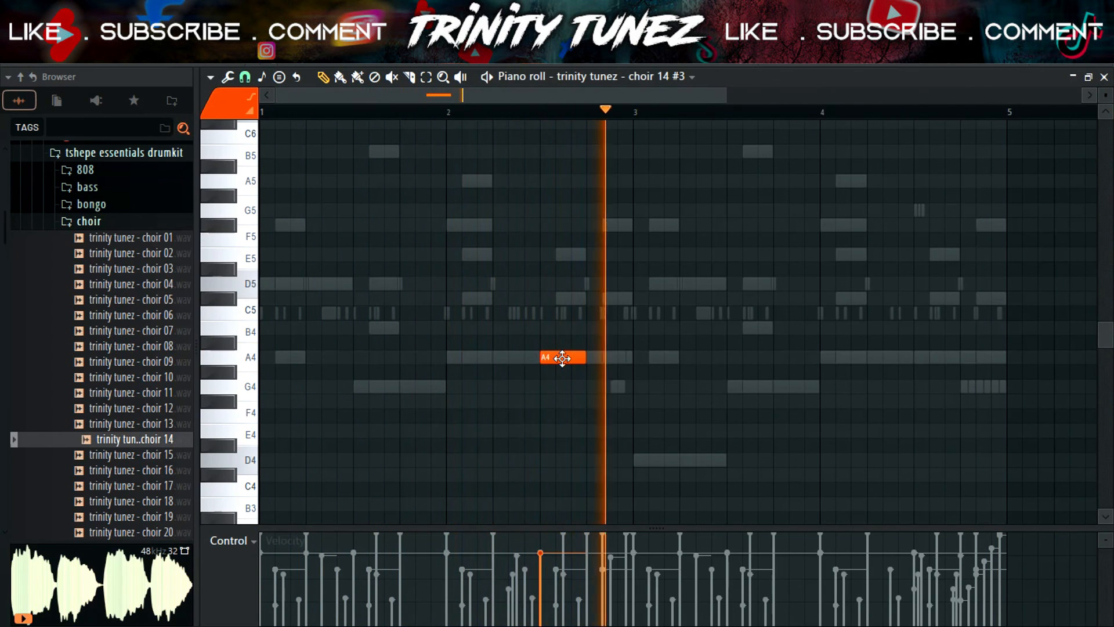
- Audition E5 and F#5 as pitches for the choir 14 #3 note in bar 2 and return it to A4
drag(562, 358, 562, 314)
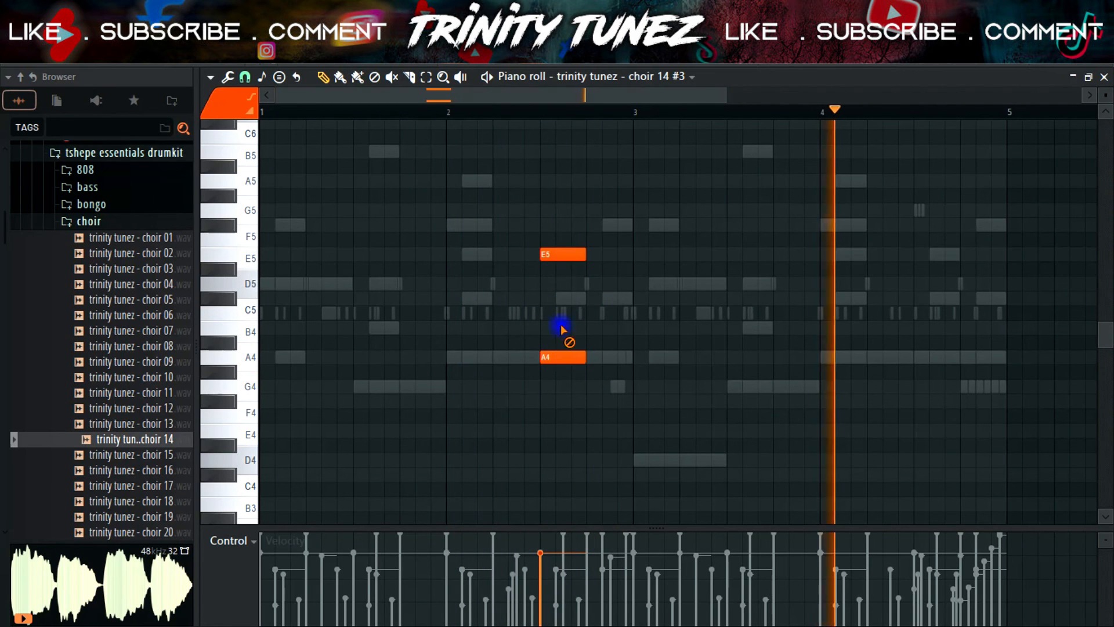
click(537, 224)
click(456, 112)
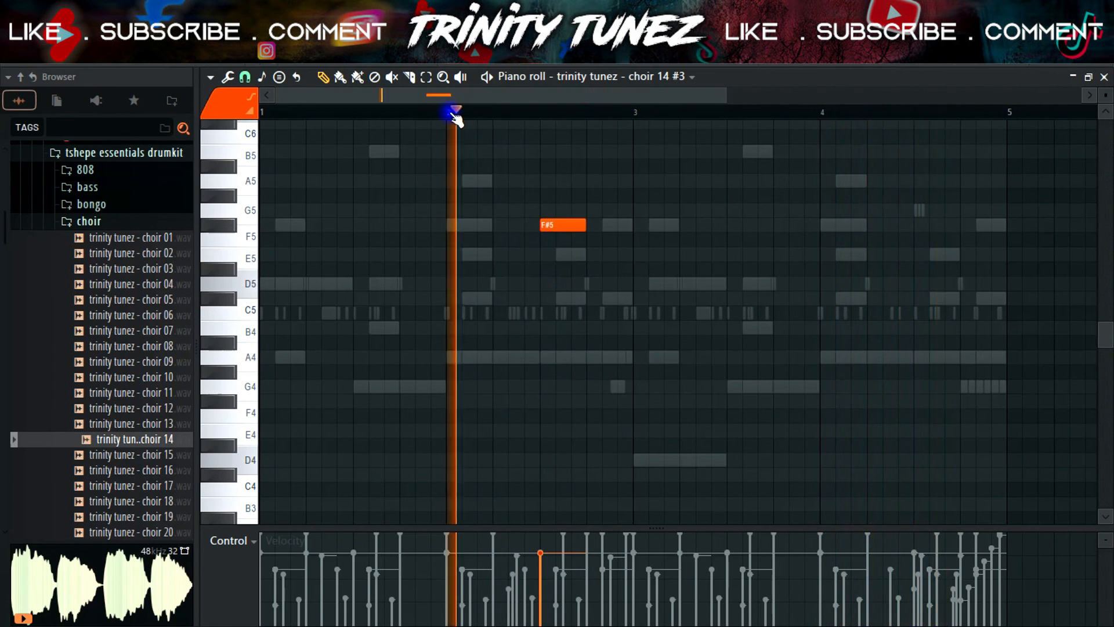
drag(556, 226, 556, 358)
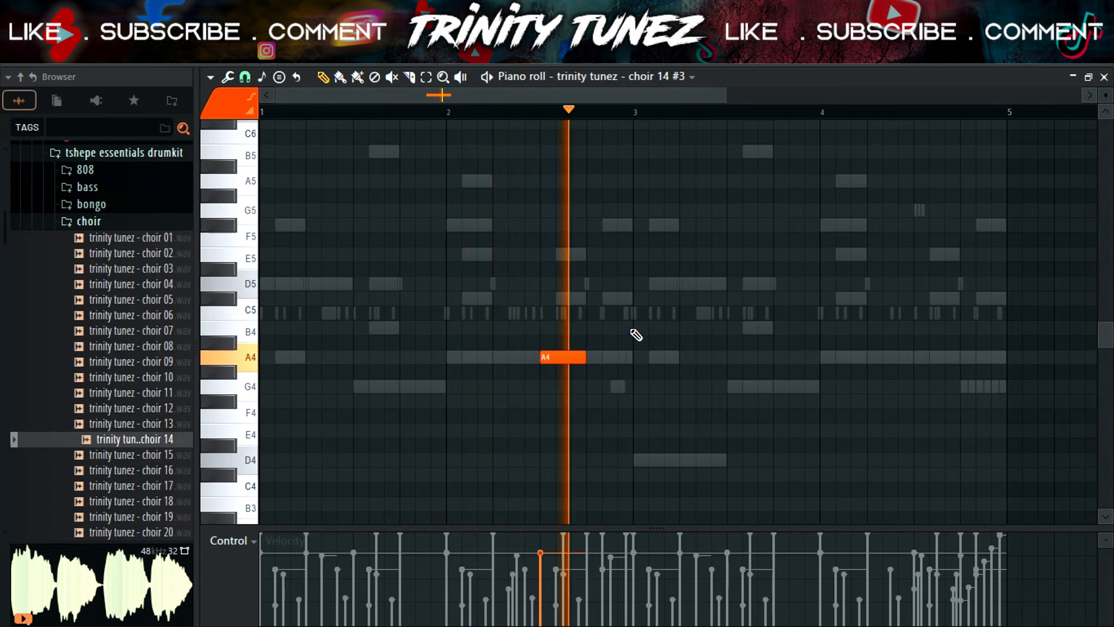
- Extend the A4 note to the end of bar 2 and audition it at G4 before returning it to A4
click(637, 367)
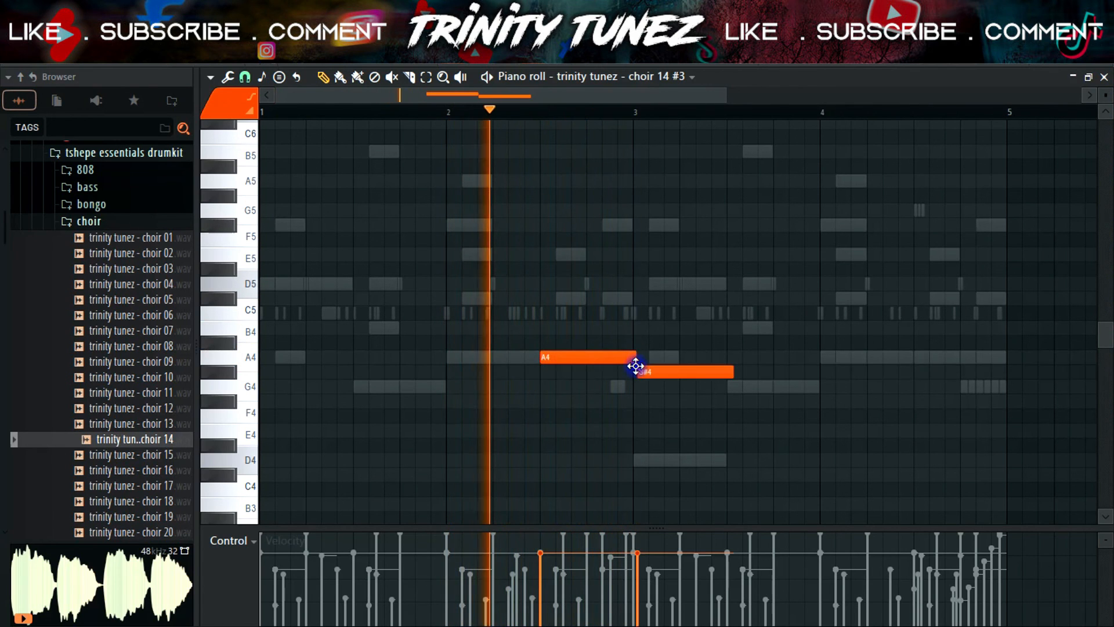
drag(637, 363, 632, 362)
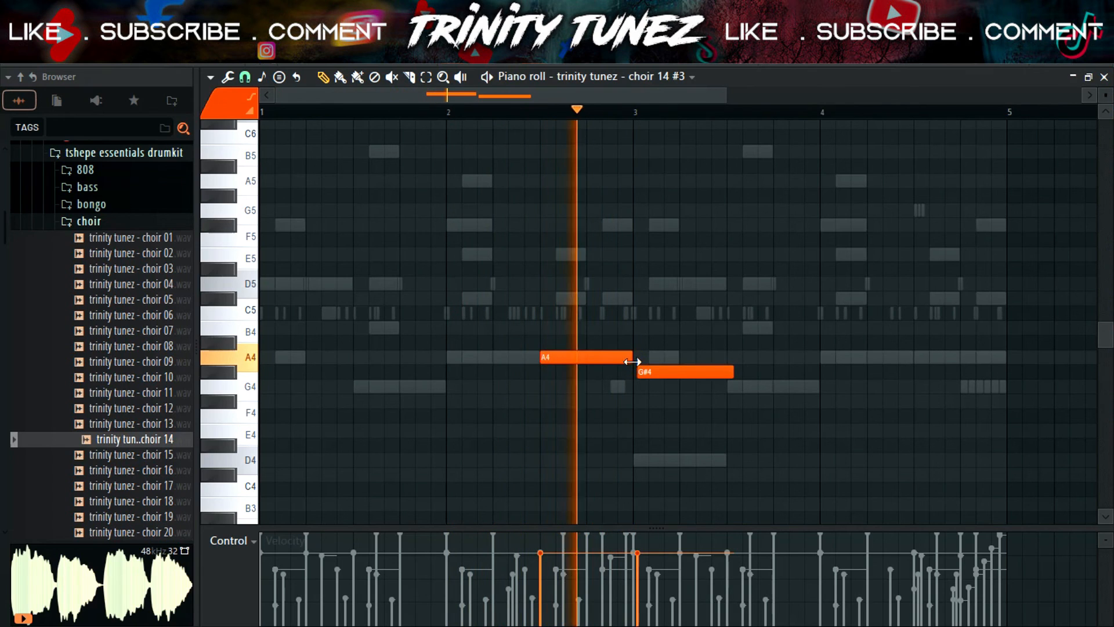
right_click(679, 371)
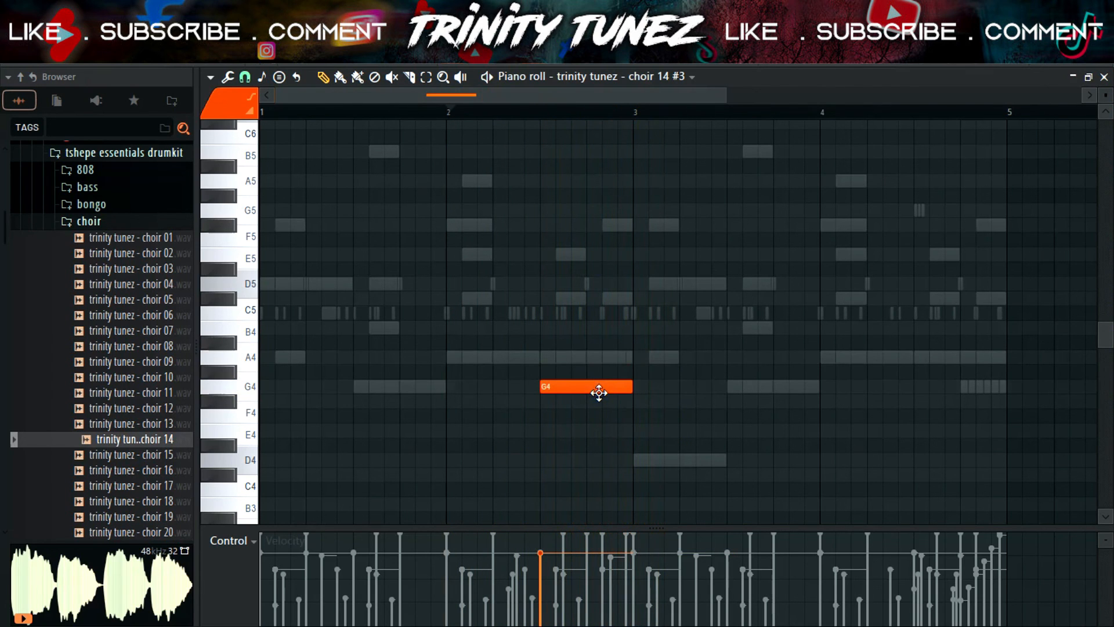
click(538, 114)
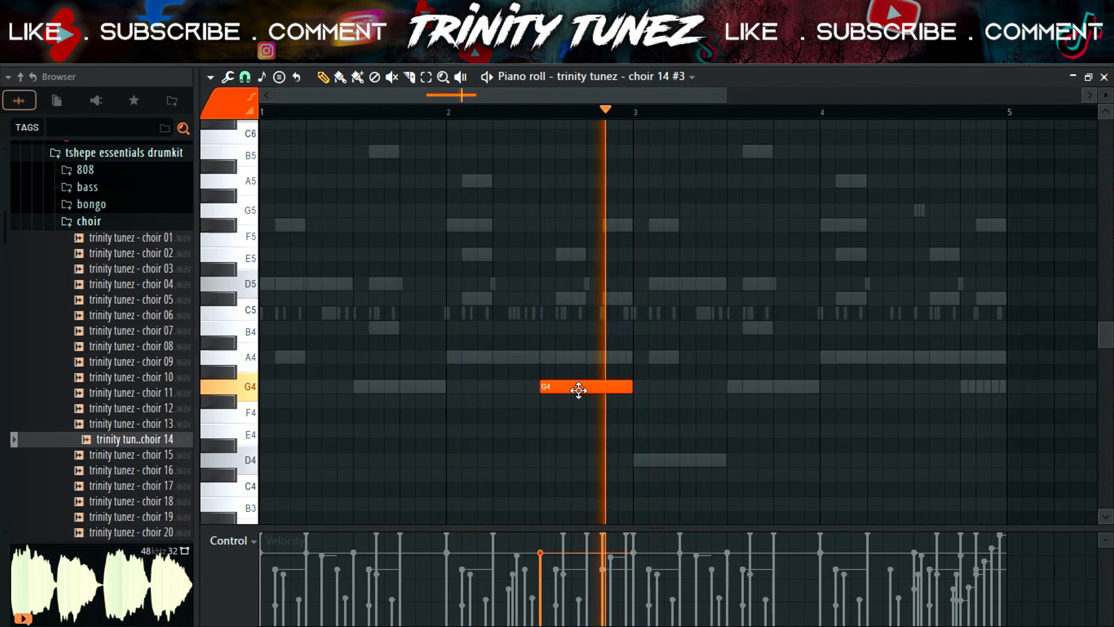
drag(578, 390, 578, 356)
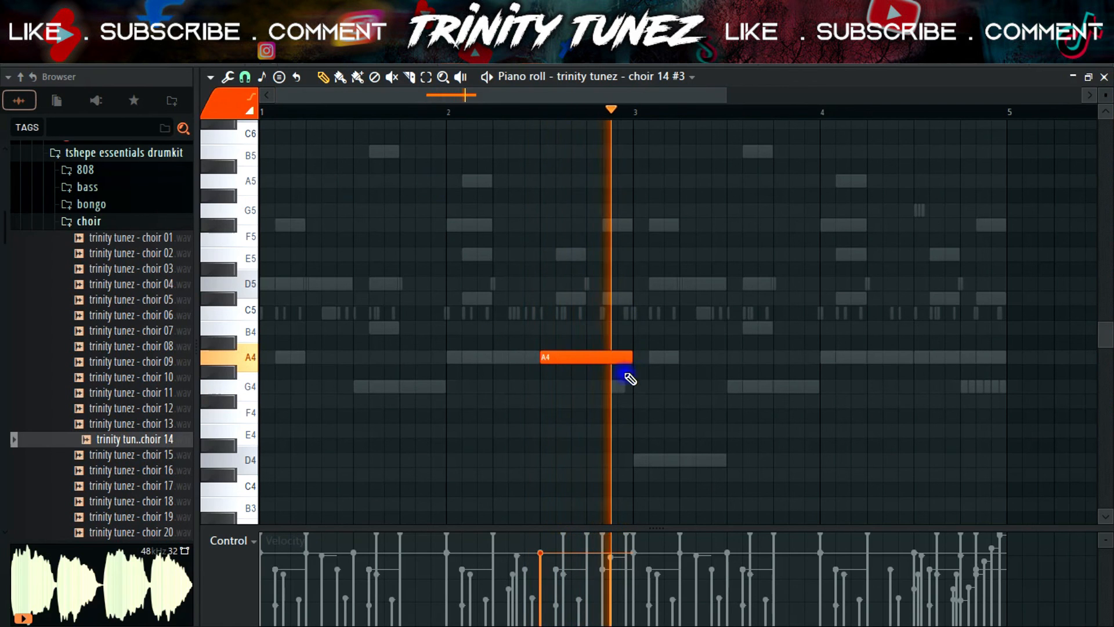
- Try a quarter-bar G4 note on the last beat of bar 2 and an A4 note late in bar 3, deleting both
click(589, 387)
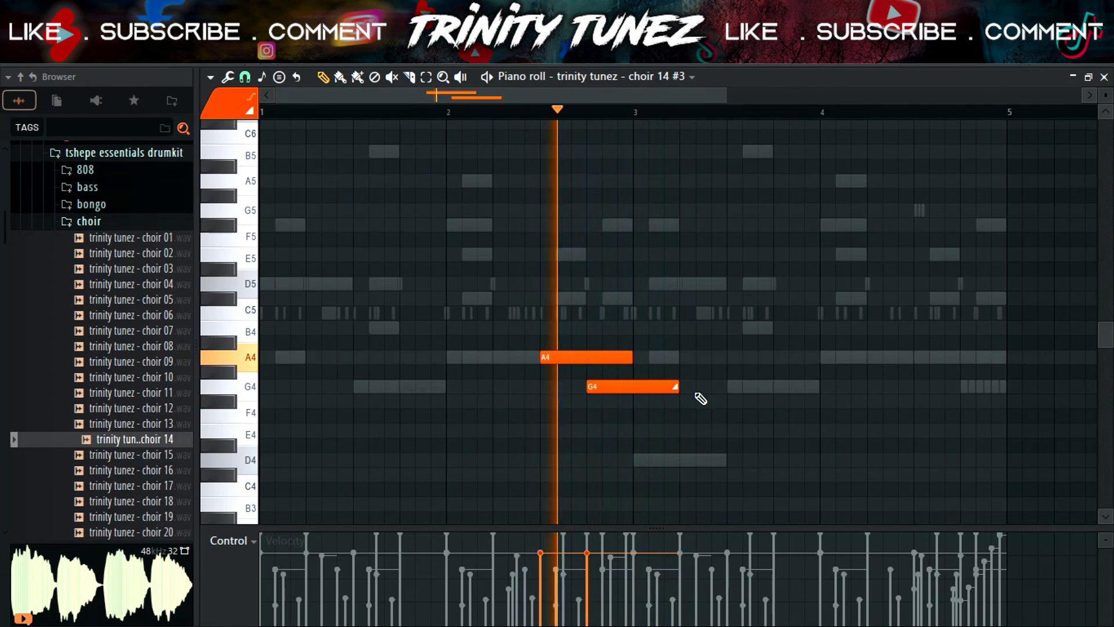
drag(680, 389, 631, 388)
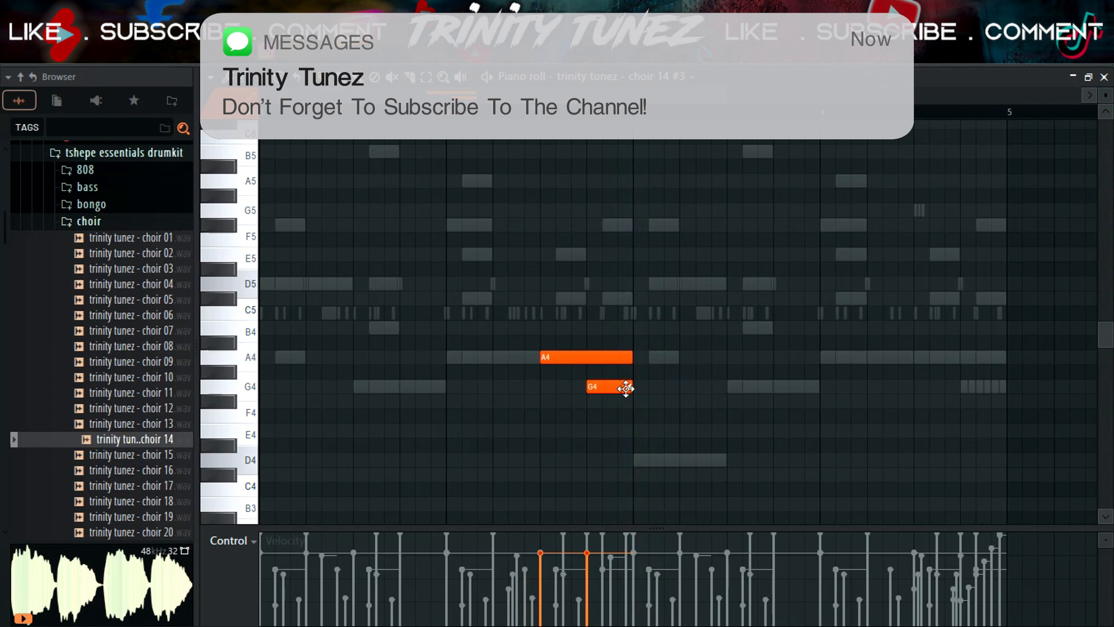
right_click(611, 389)
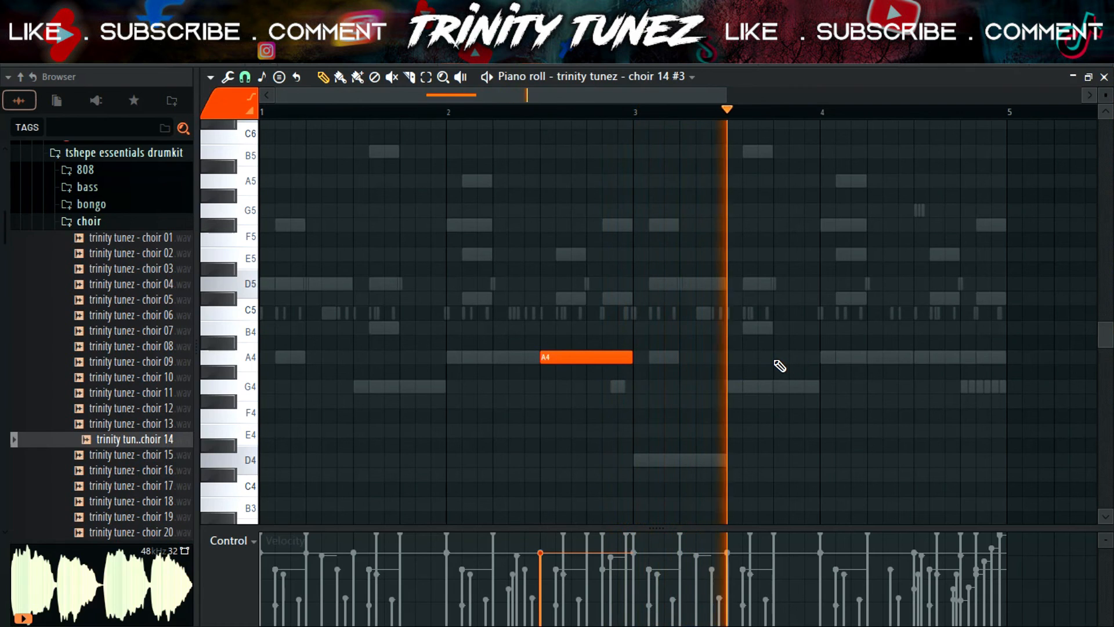
click(778, 358)
right_click(791, 360)
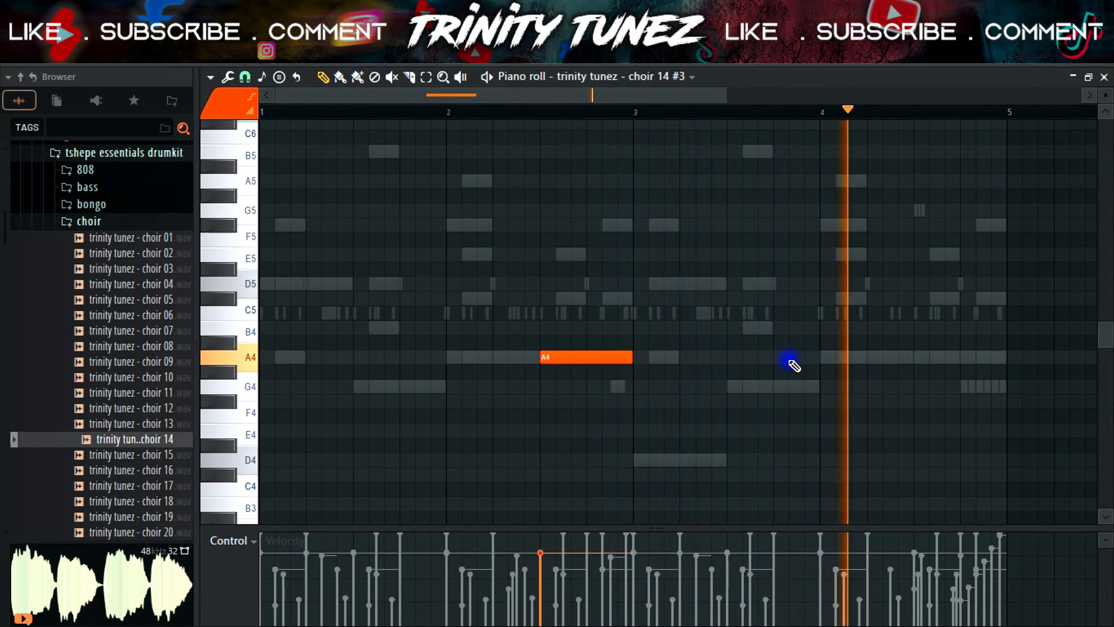
- Try half-bar G4 and E4 notes around the last beat of bar 3 in the choir 14 #3 part, deleting both
key(space)
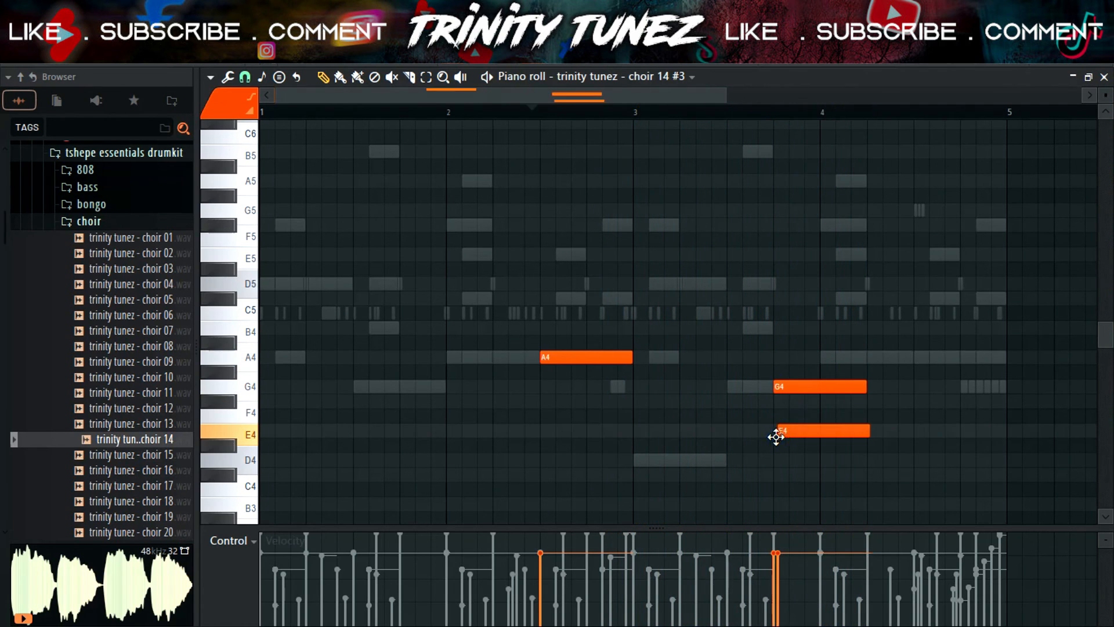
right_click(777, 432)
right_click(790, 384)
key(space)
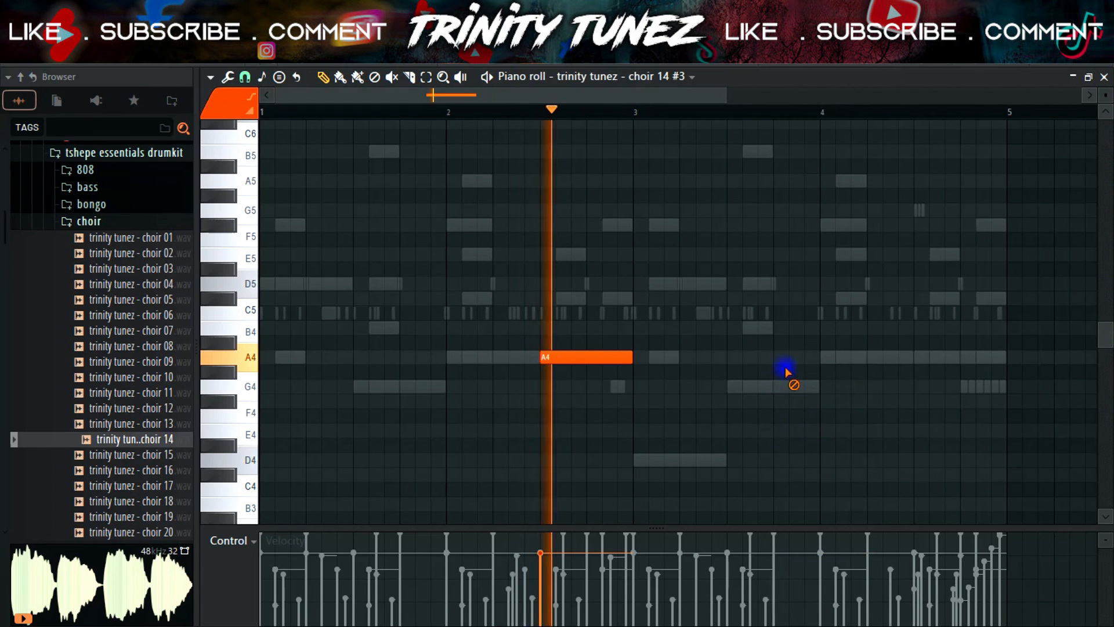
- Delete the choir 14 #3 channel from the channel rack
click(1104, 77)
right_click(334, 561)
key(a)
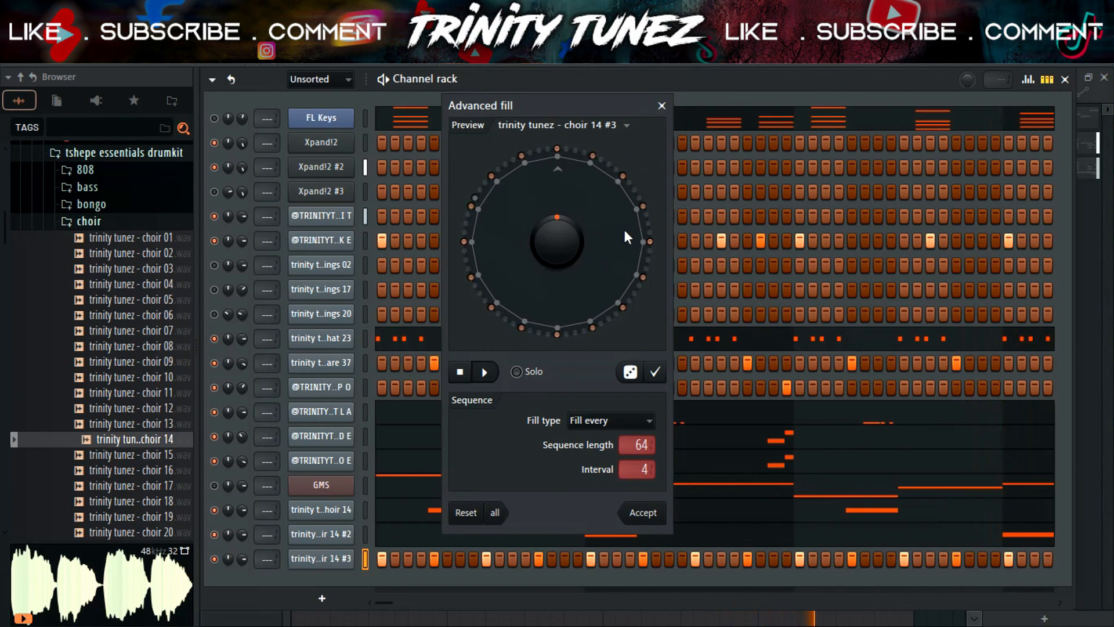
click(665, 106)
key(alt+Delete)
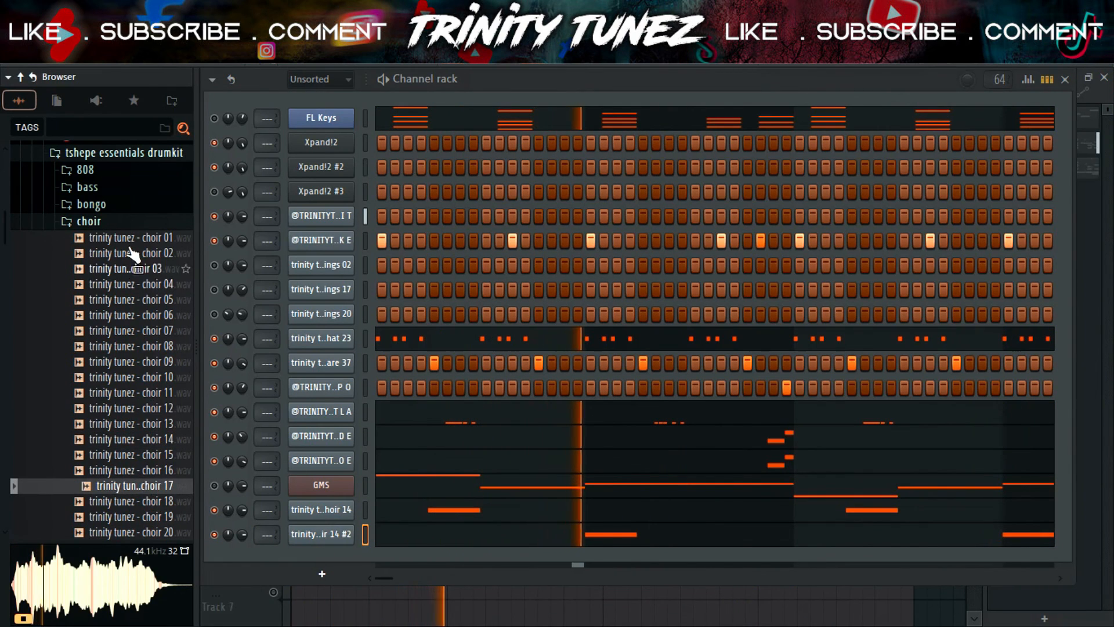
- Look through the tshepe essentials drumkit folders for another sound, previewing the bongo 02 sample
click(119, 221)
scroll(105, 216, up, 3)
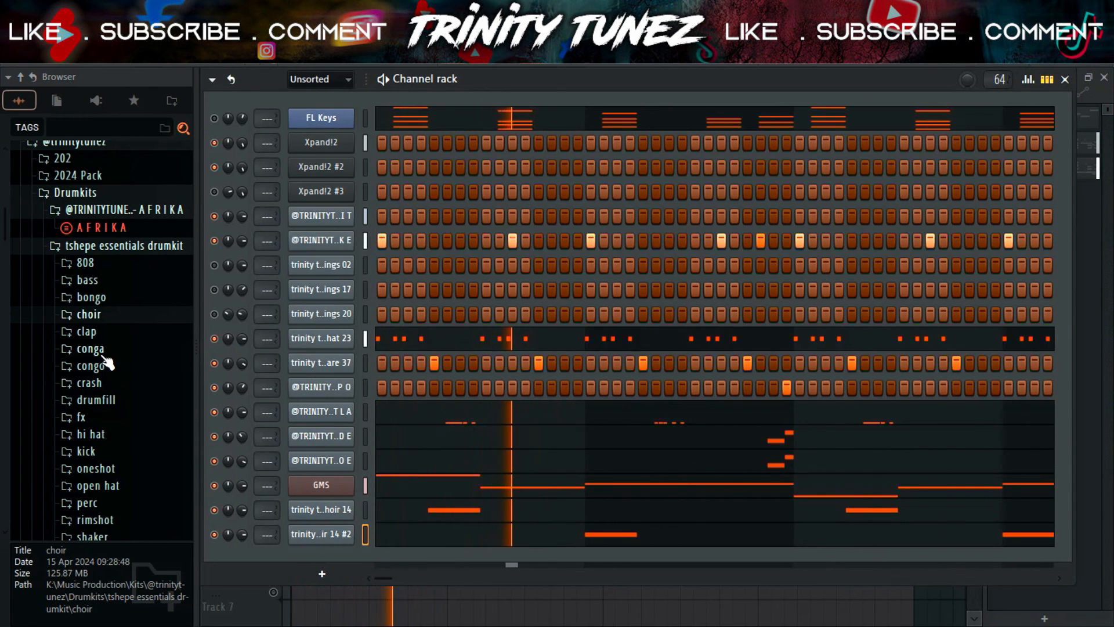
click(101, 297)
click(113, 329)
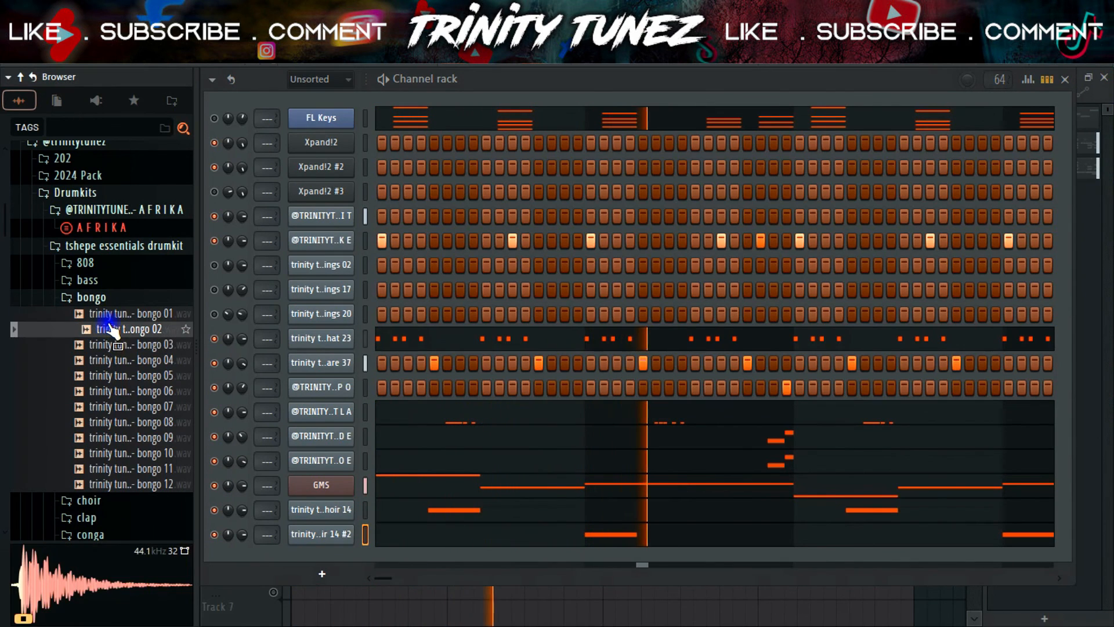
click(91, 298)
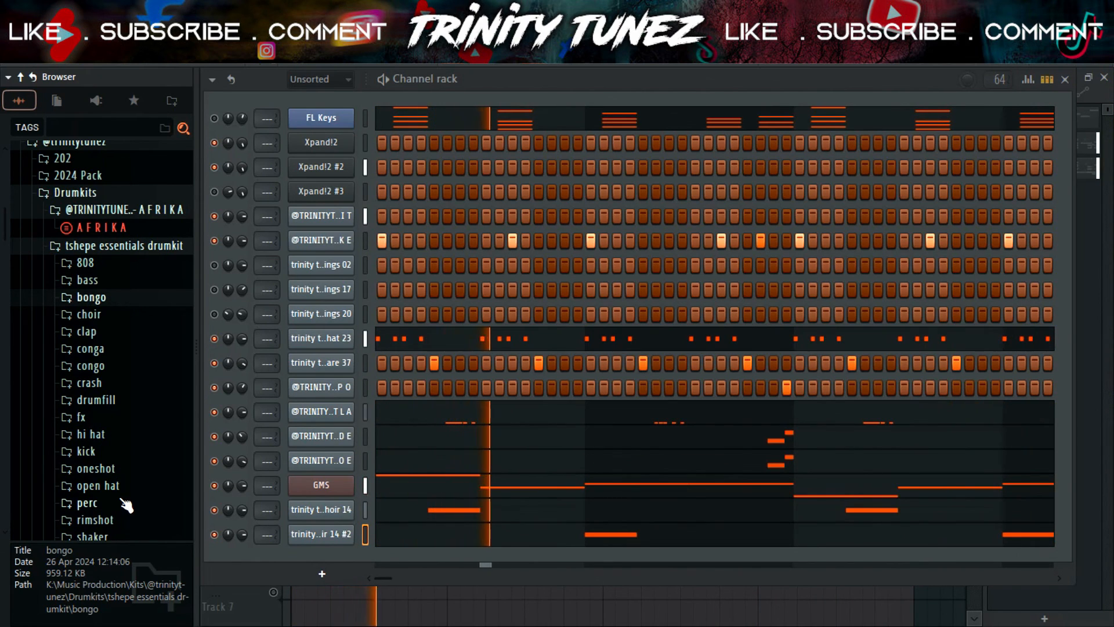
scroll(125, 504, down, 2)
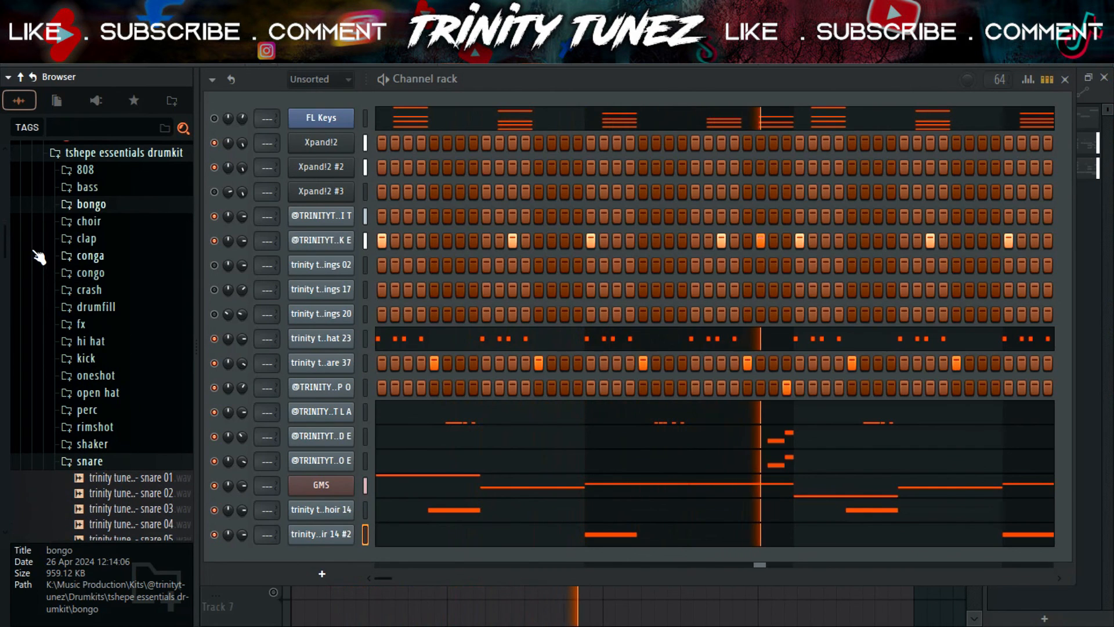
scroll(99, 221, up, 2)
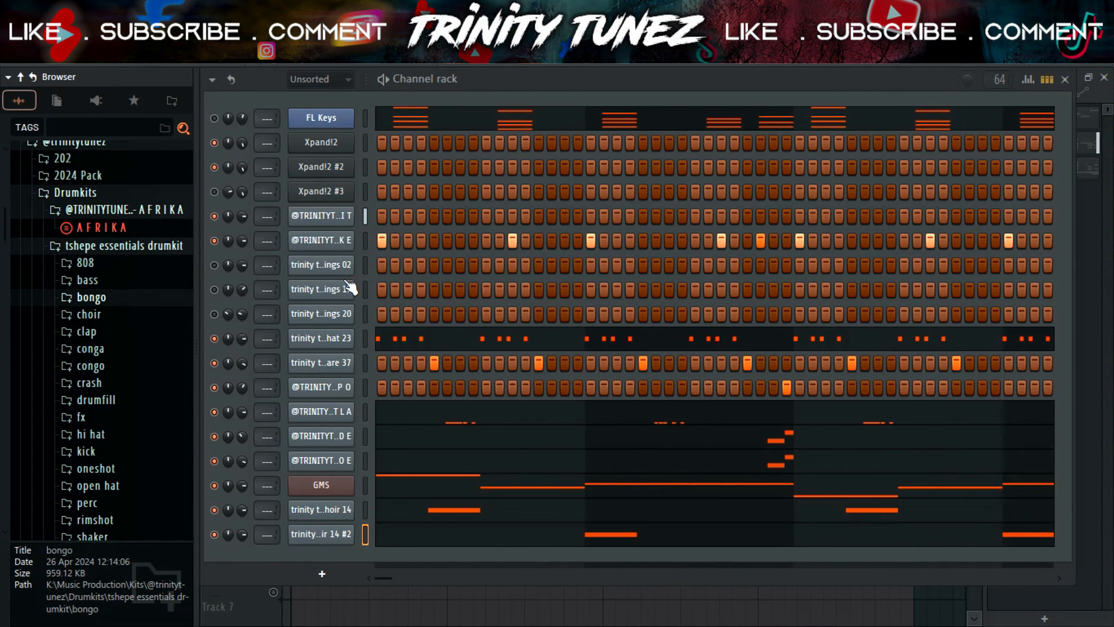
- Load the VOX - WOAH sample from the A F R I K A kit into a new channel with its volume envelope active
click(113, 230)
click(125, 487)
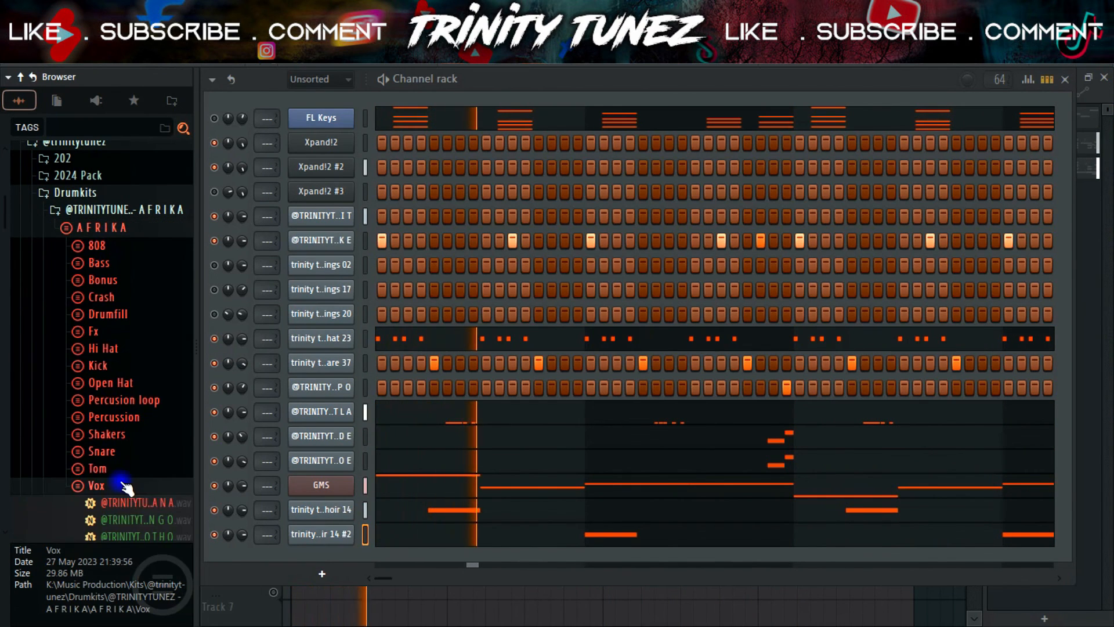
scroll(156, 493, down, 8)
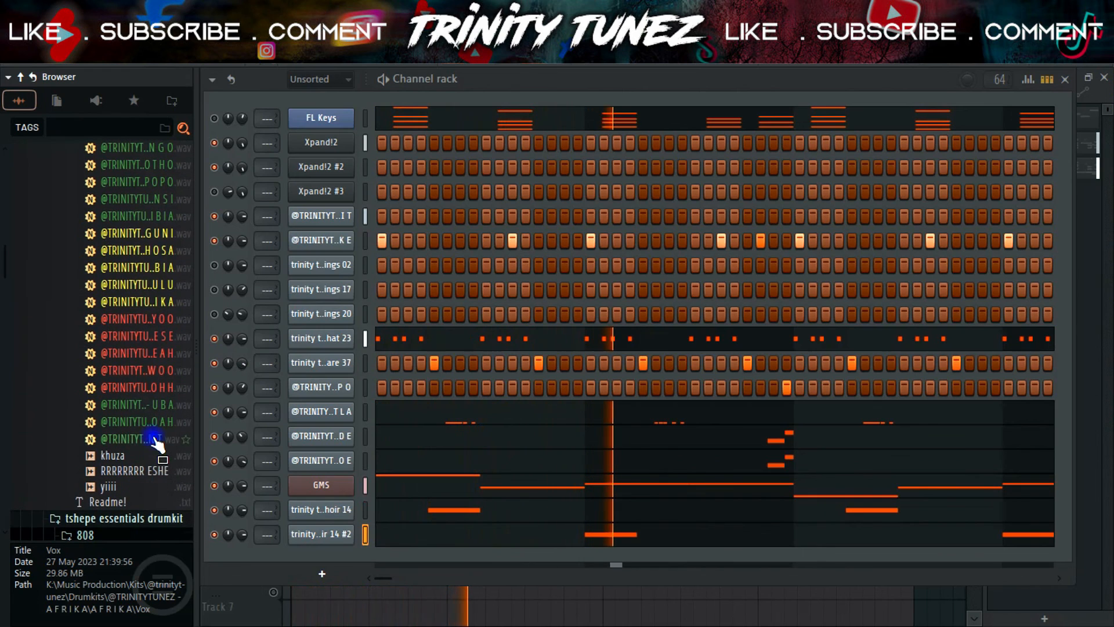
click(154, 424)
right_click(153, 424)
click(216, 284)
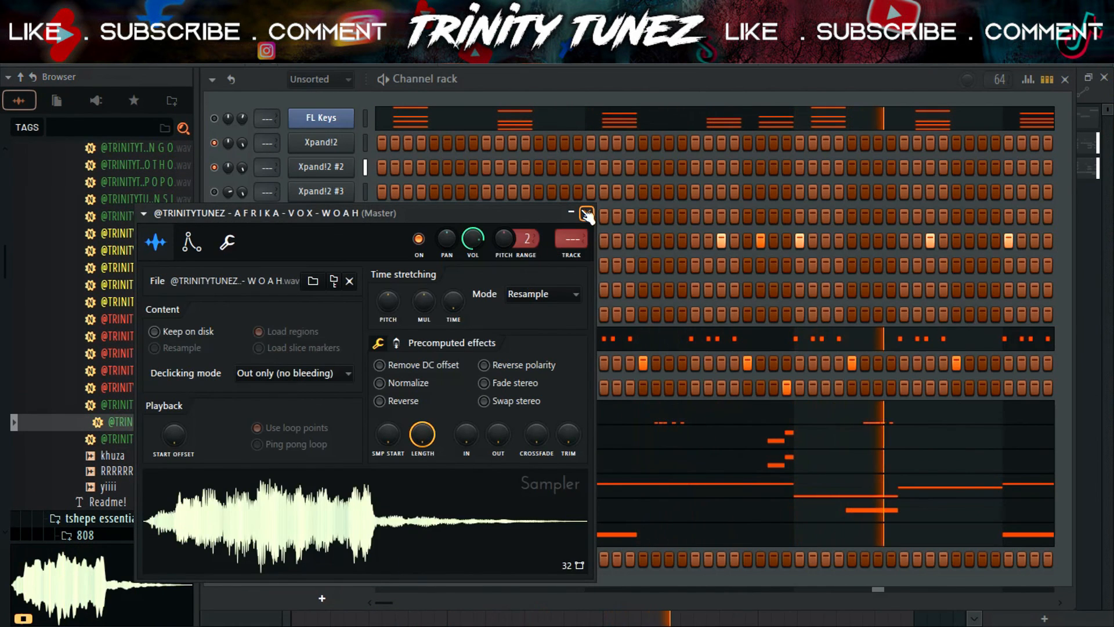
click(191, 244)
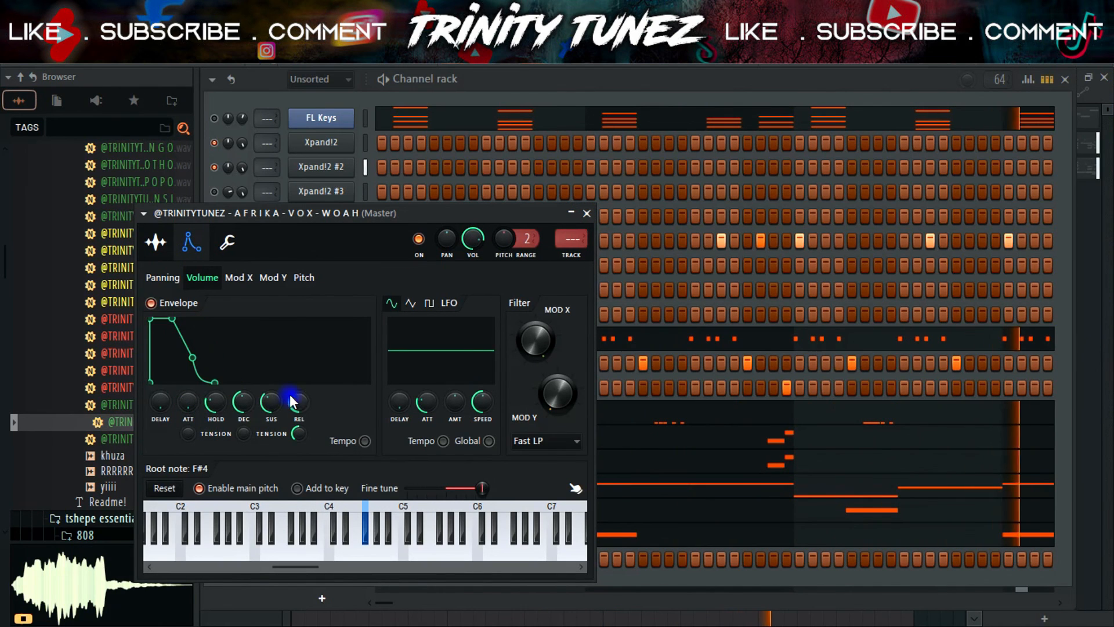
click(586, 214)
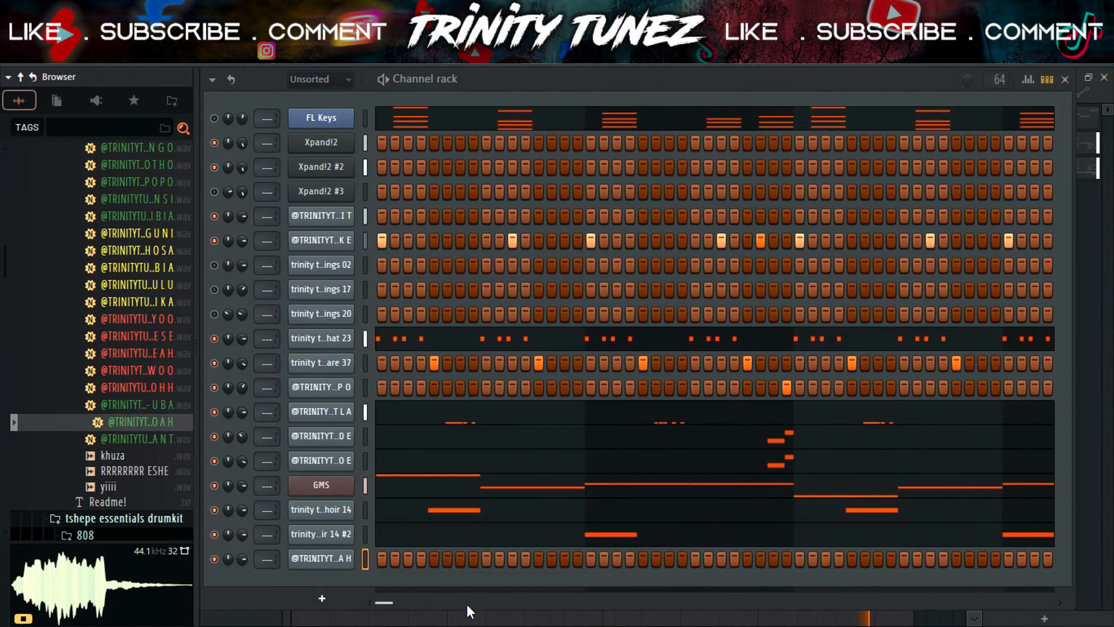
- Place a short C5 note on beat 2 of bar 1 in the VOX - WOAH part and duplicate it into bar 2
right_click(329, 560)
click(392, 381)
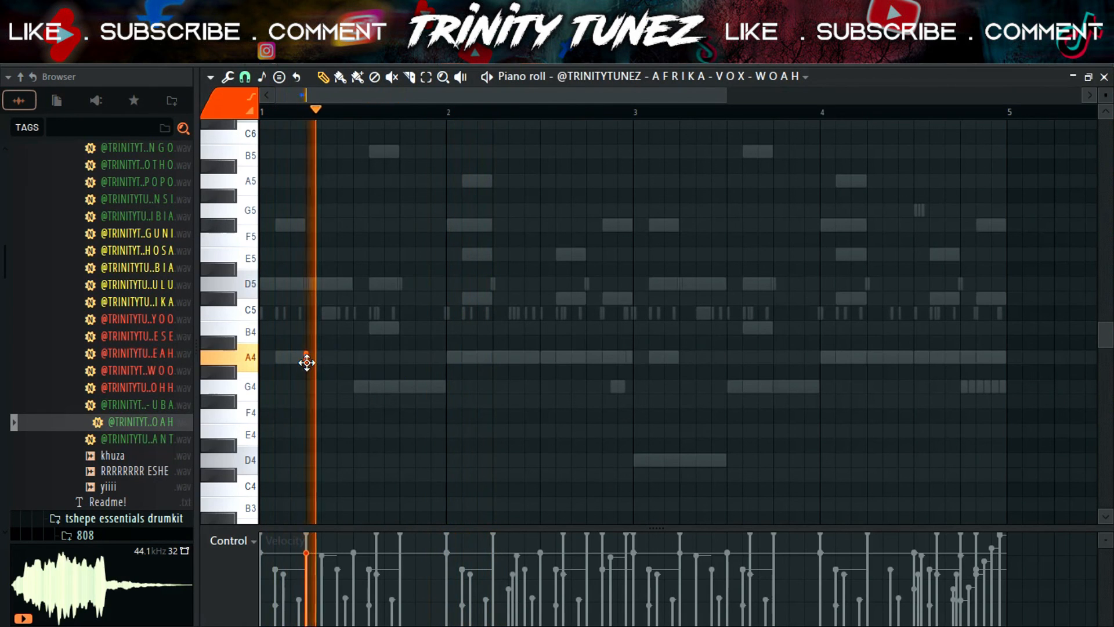
mouse_move(305, 314)
mouse_down()
mouse_move(306, 323)
mouse_move(303, 311)
mouse_up()
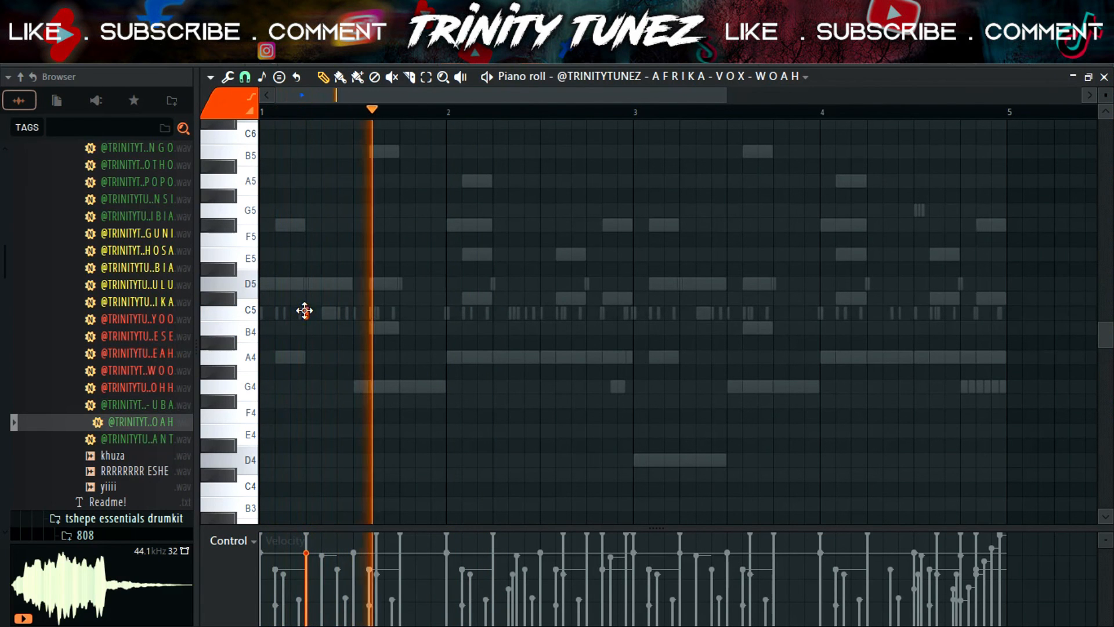
drag(449, 116, 262, 114)
key(ctrl+b)
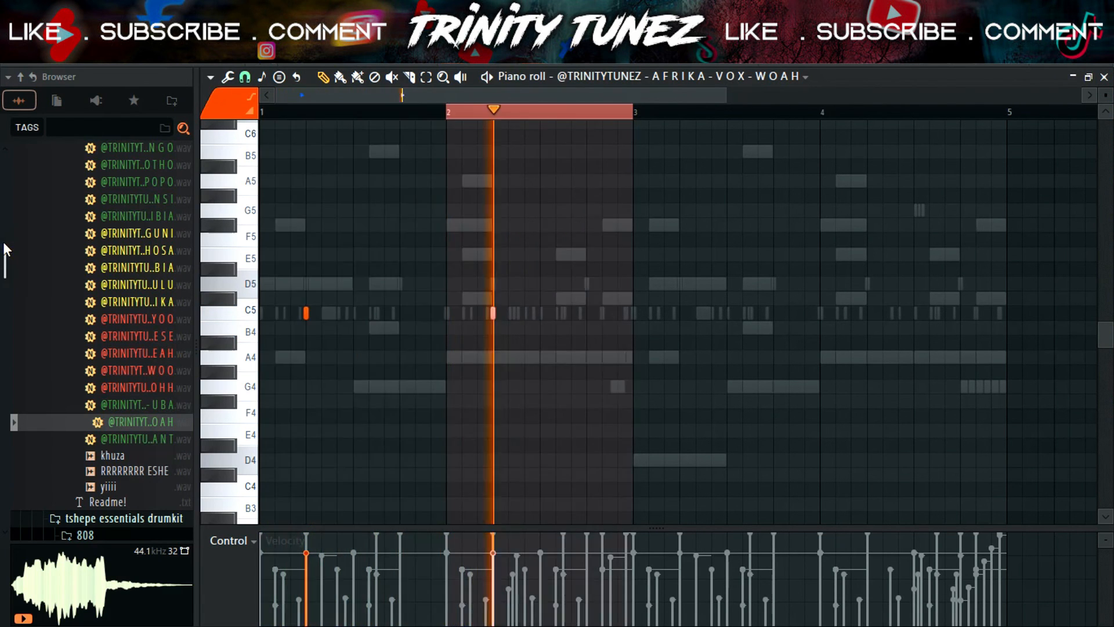
- Audition the bar 2 WOAH note at A4, return it to C5 and repeat it on beat 2 of the following bars
drag(491, 316, 492, 356)
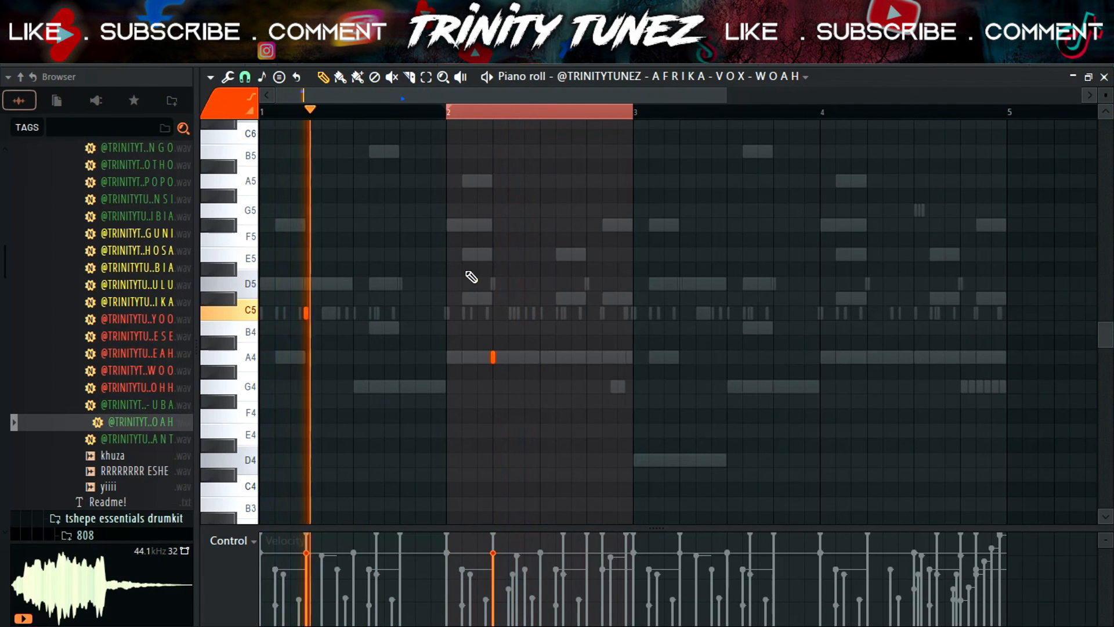
click(450, 112)
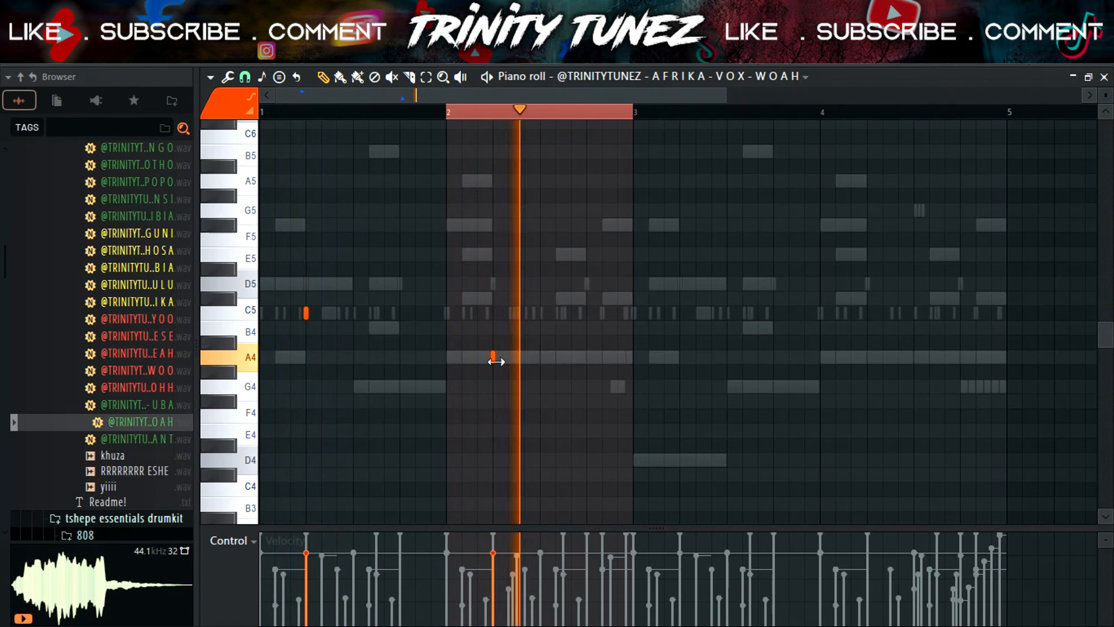
drag(447, 113, 481, 116)
key(ctrl+b)
key(ctrl+d)
click(1105, 77)
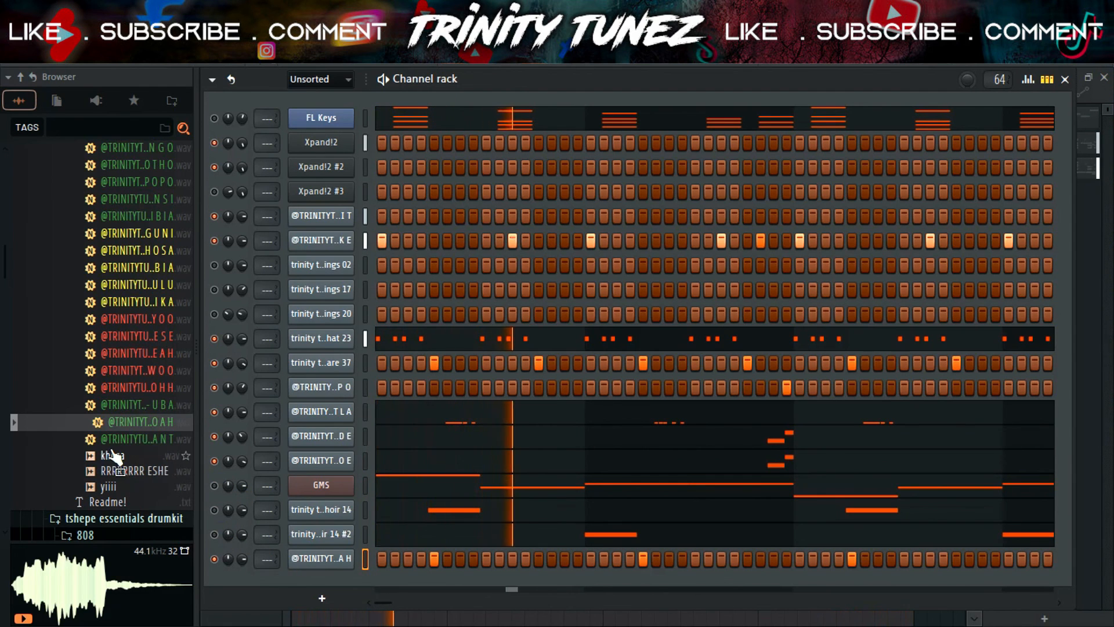
- Extend the playlist's time selection to the start of bar 9 and set the snap to Line
scroll(118, 490, up, 7)
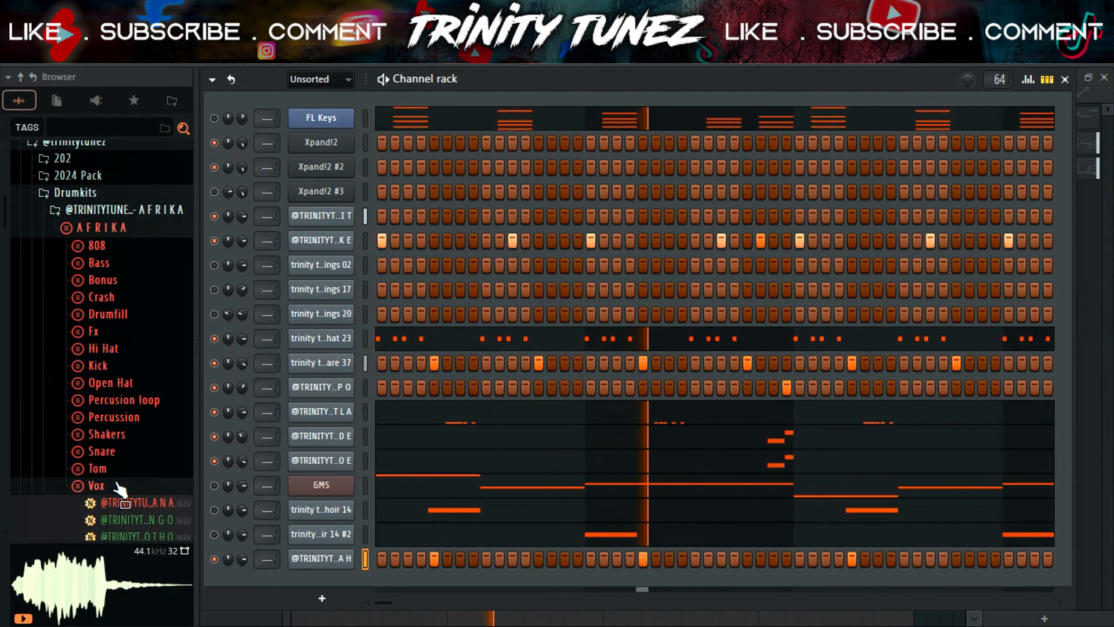
click(118, 489)
key(F5)
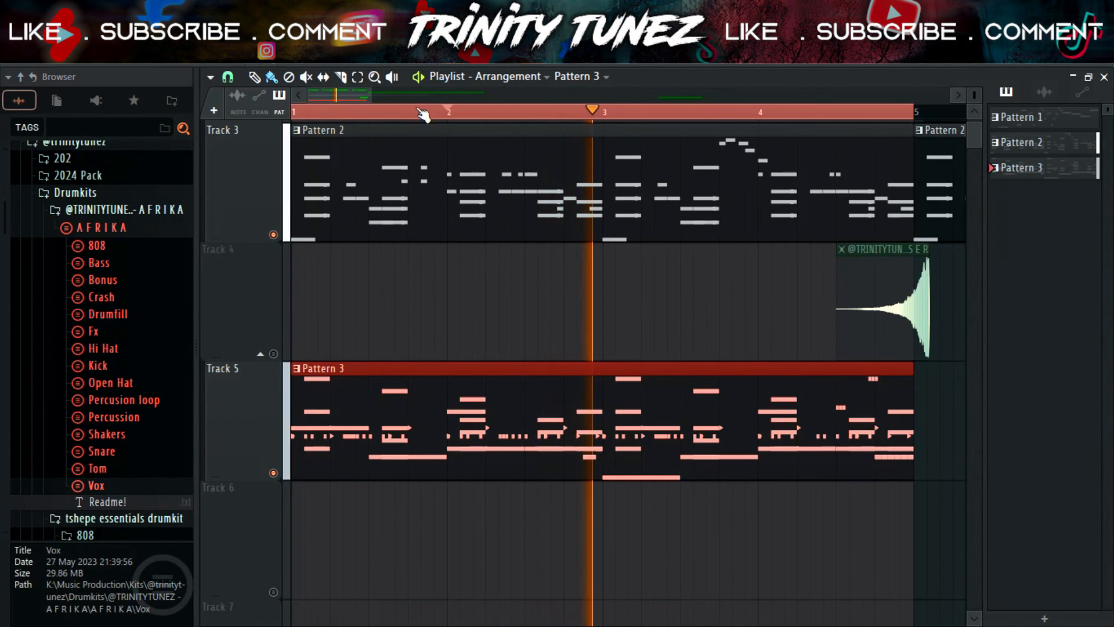
scroll(571, 105, up, 3)
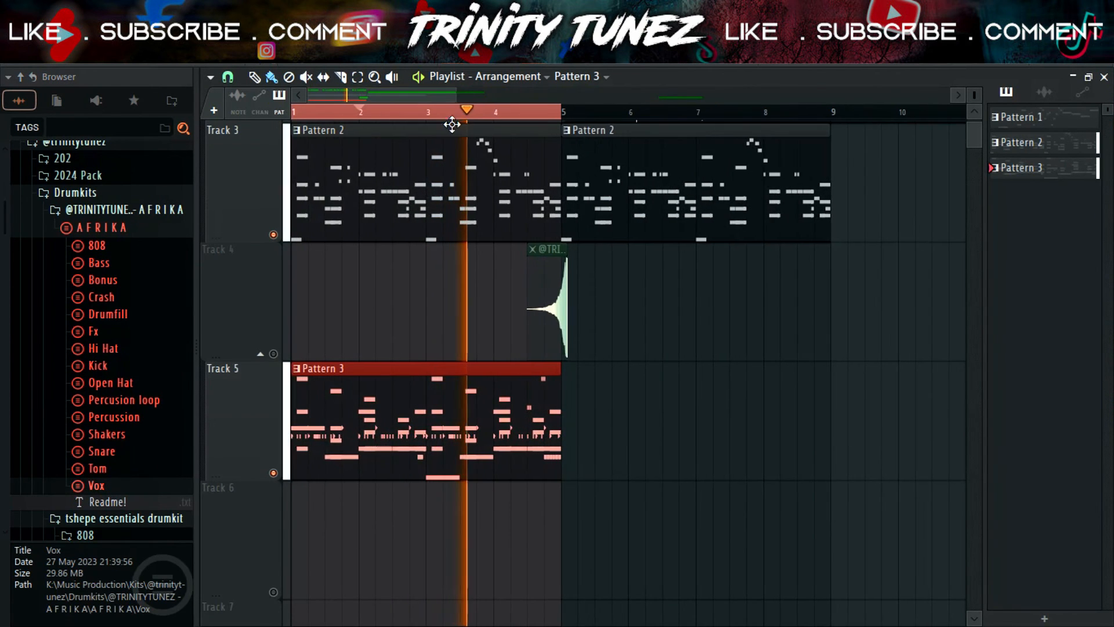
scroll(475, 216, up, 2)
scroll(475, 216, down, 1)
scroll(475, 216, up, 1)
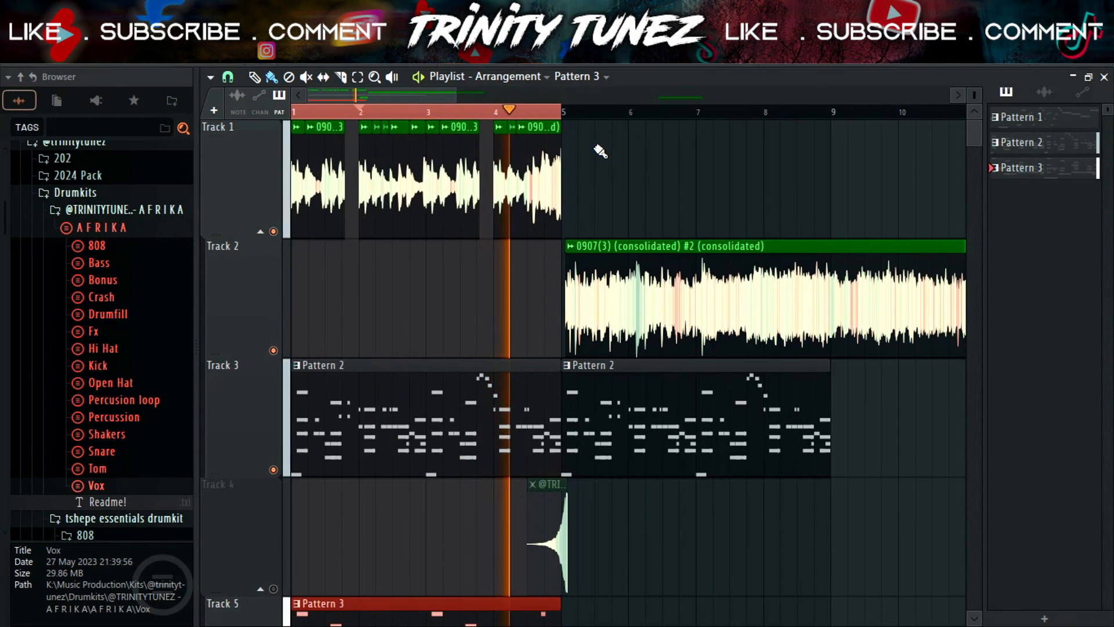
key(ctrl+a)
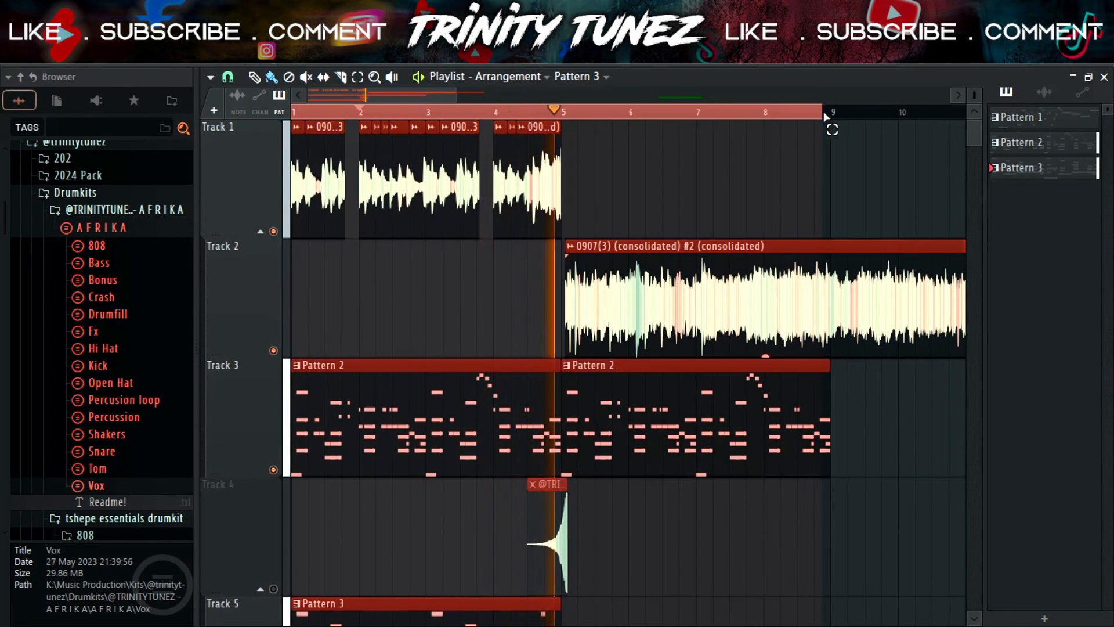
click(228, 76)
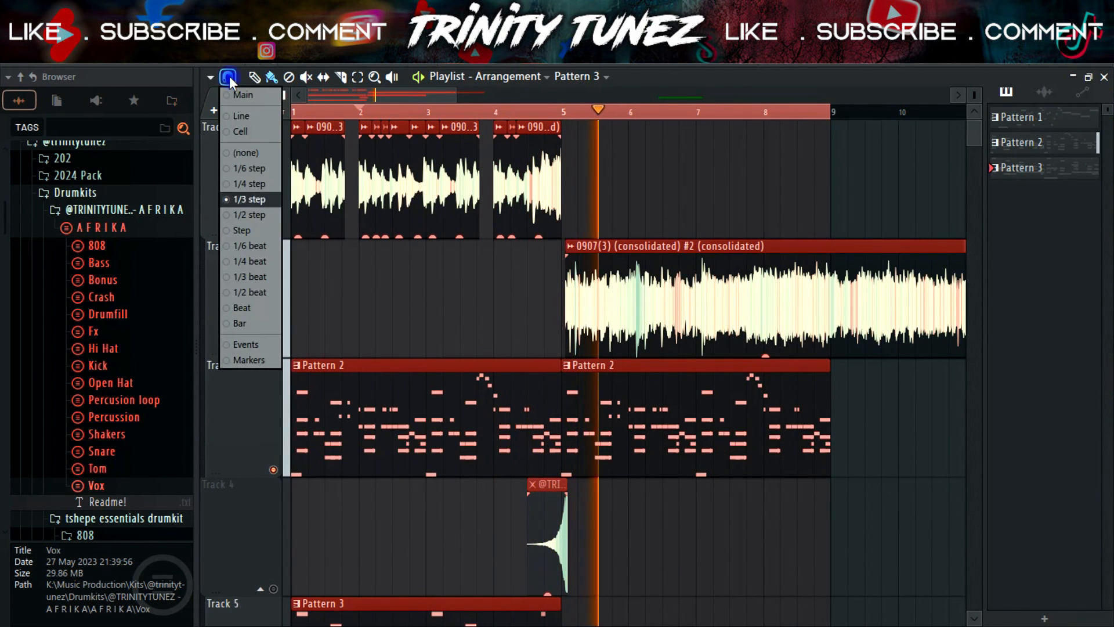
click(238, 113)
- Copy the Pattern 3 clip on Track 5 so the copy starts at bar 5
scroll(567, 353, down, 4)
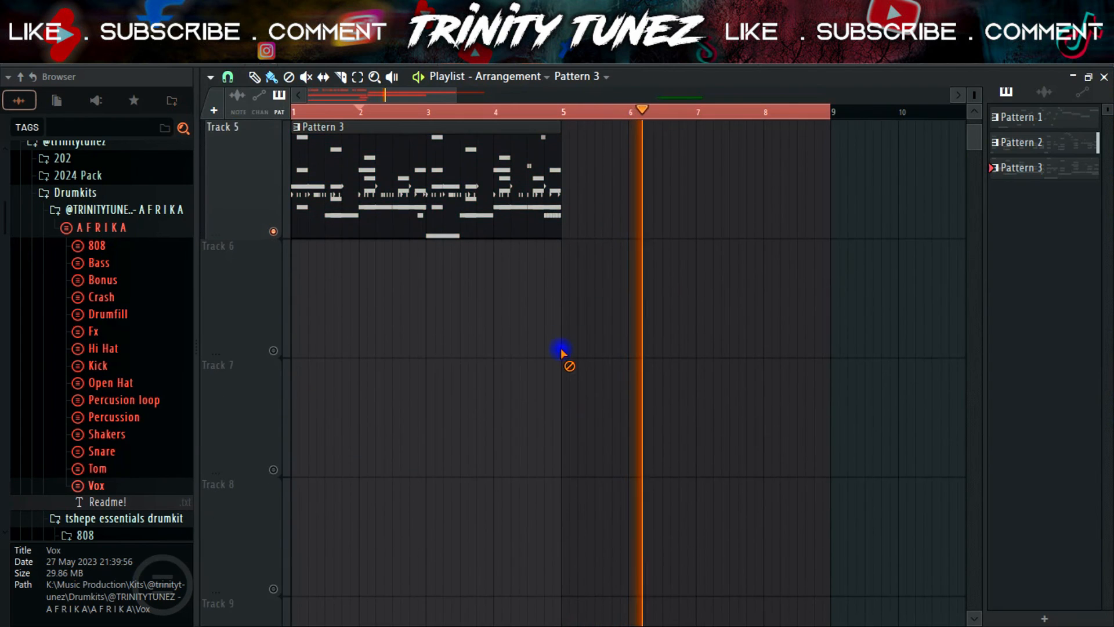
scroll(621, 278, up, 3)
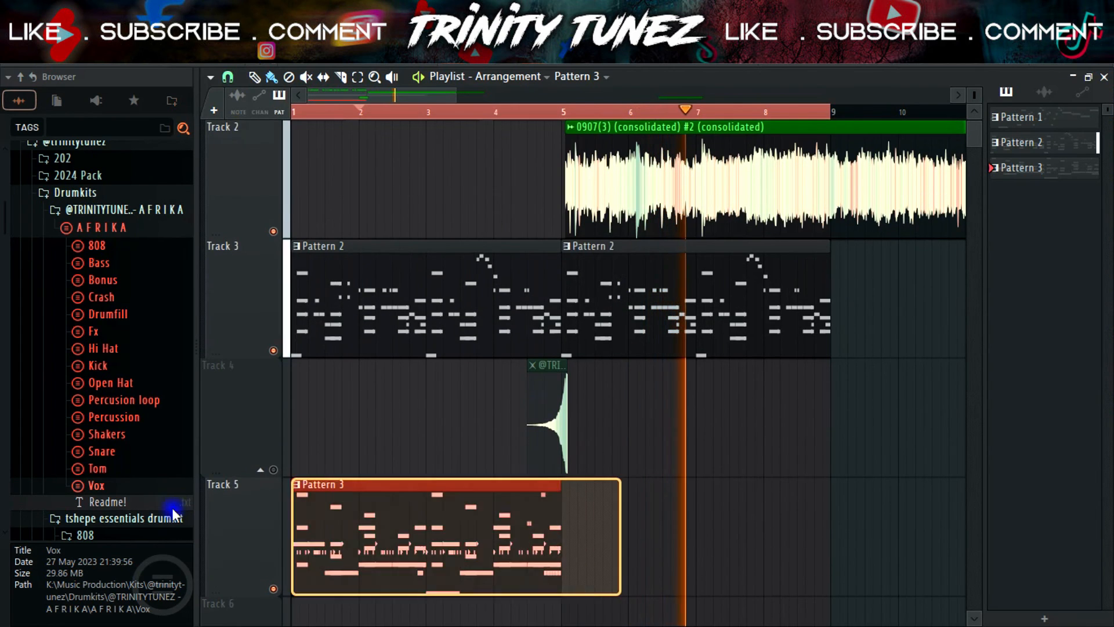
drag(303, 517, 576, 541)
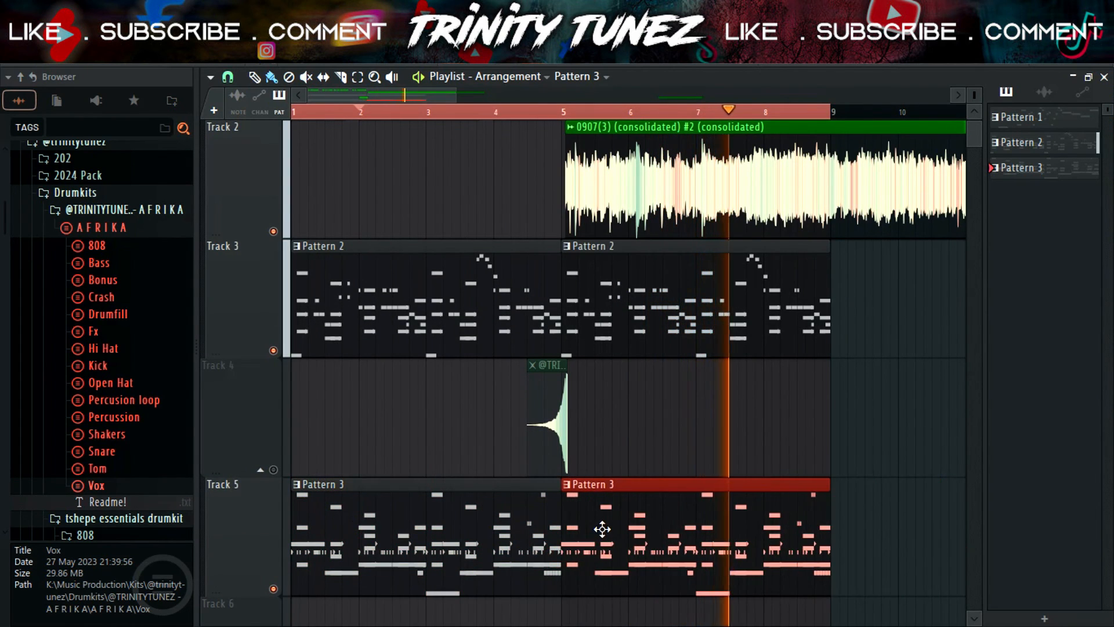
- Remove all FL Keys notes from Pattern 3
double_click(642, 522)
key(F6)
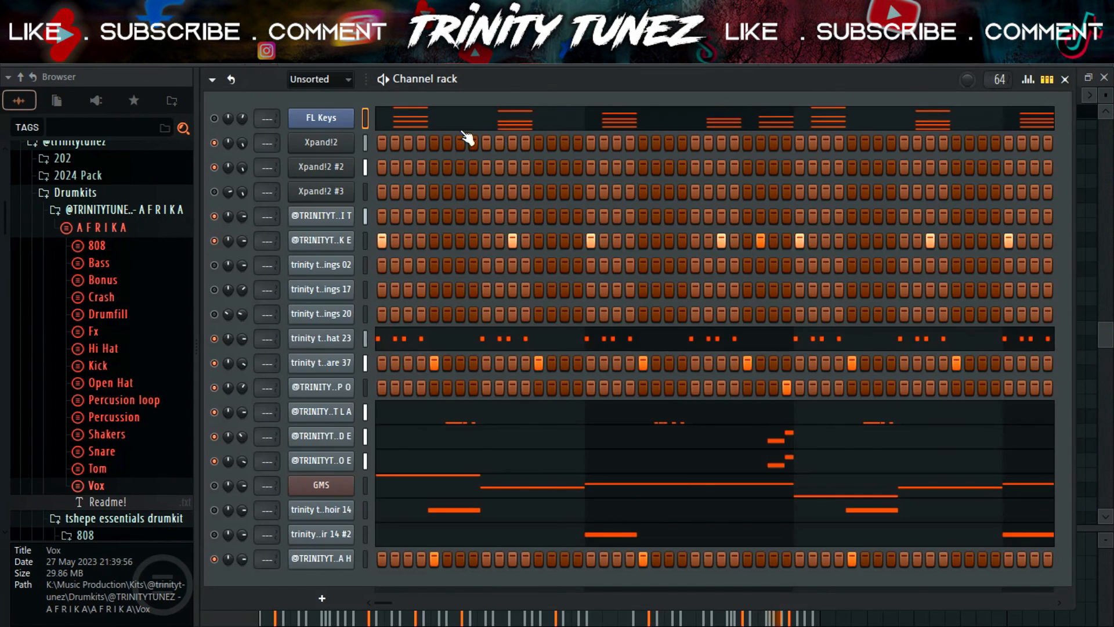
right_click(339, 120)
click(529, 112)
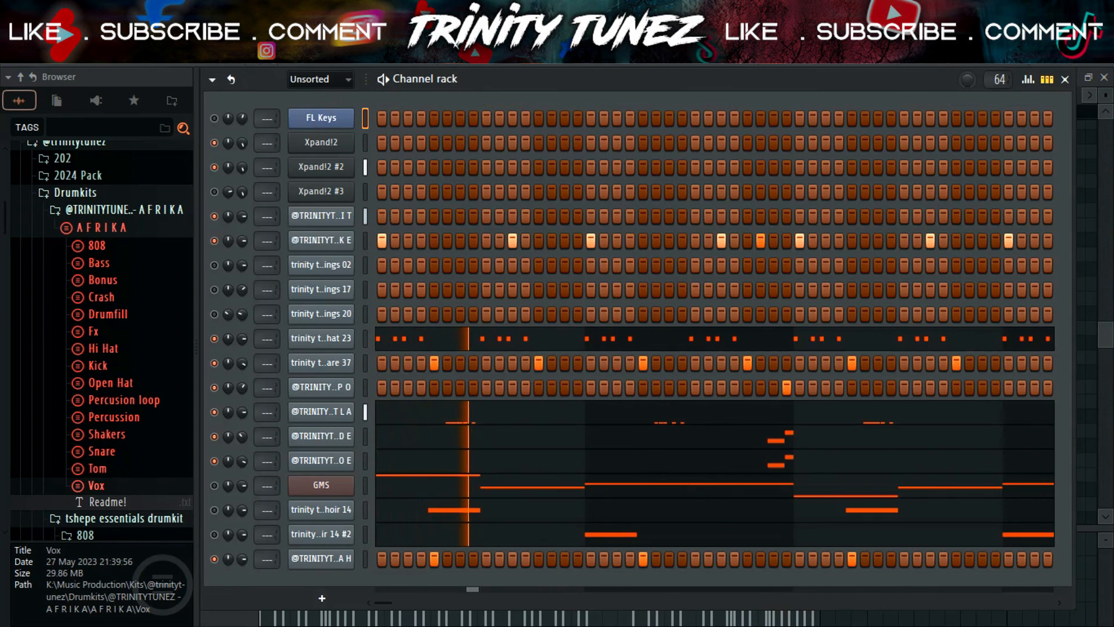
key(F6)
- Play back the eight-bar arrangement, examining the transition into bar 5 and the mixer levels
drag(978, 143, 975, 114)
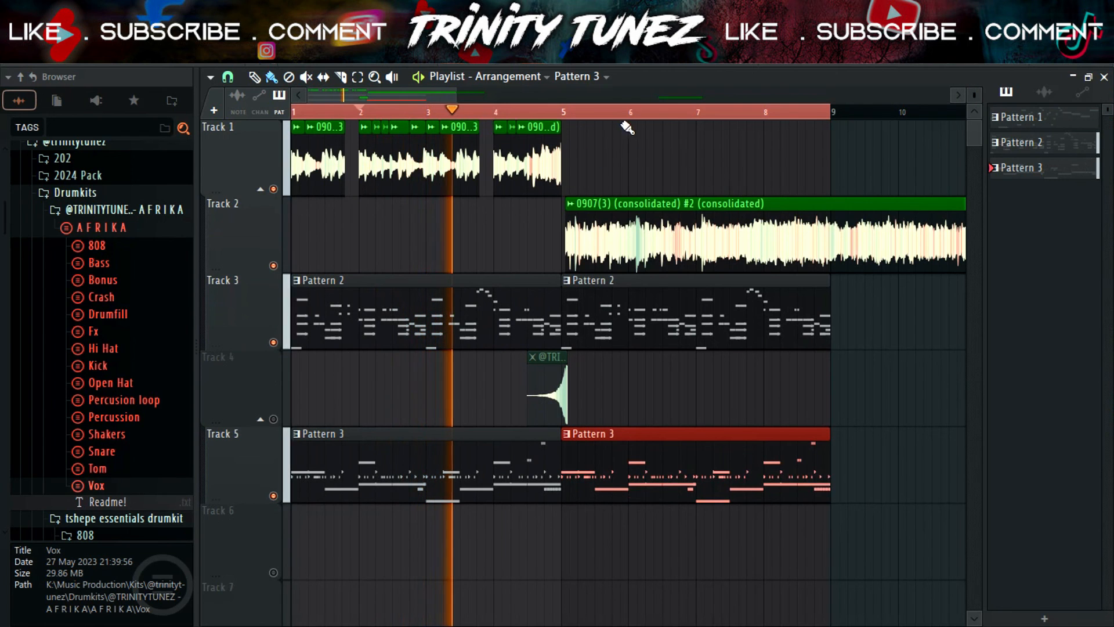
key(alt+F8)
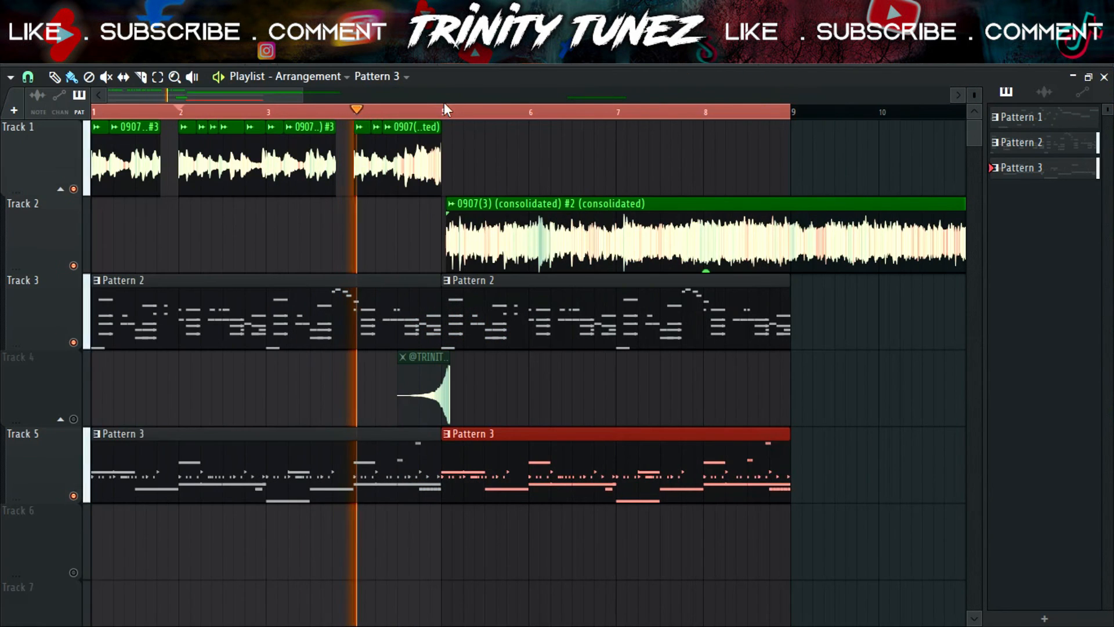
drag(302, 96, 235, 94)
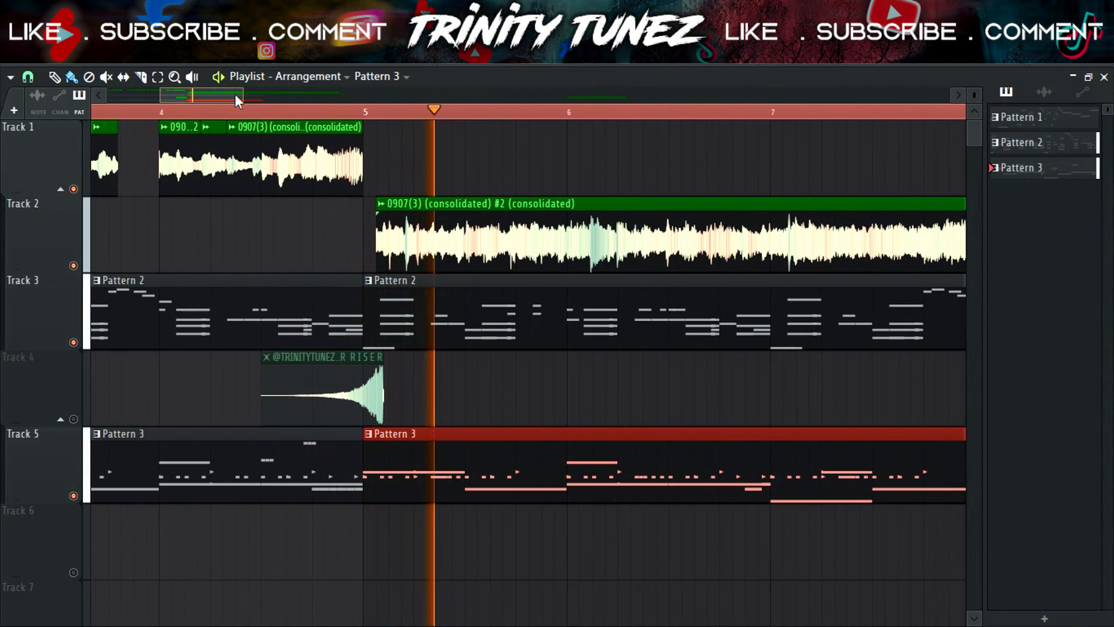
drag(234, 95, 230, 95)
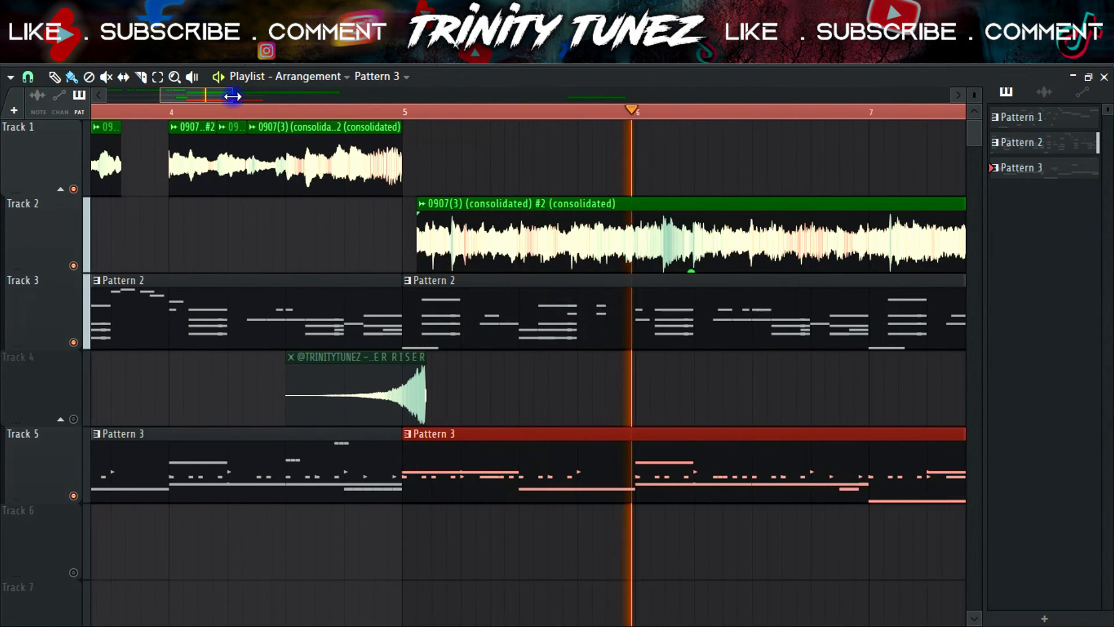
key(F9)
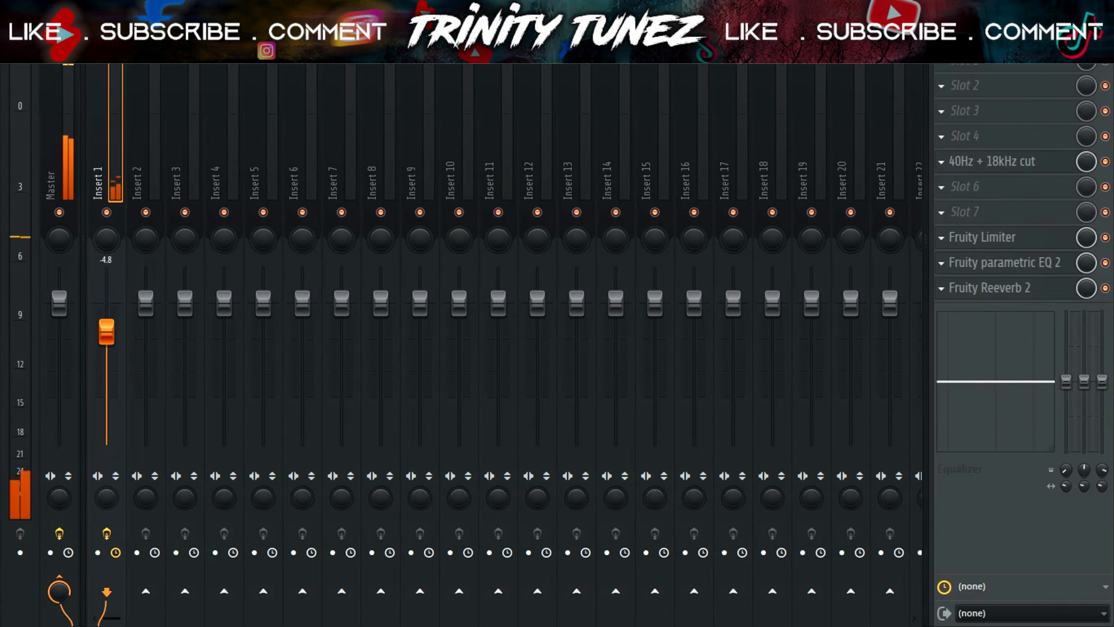
key(F9)
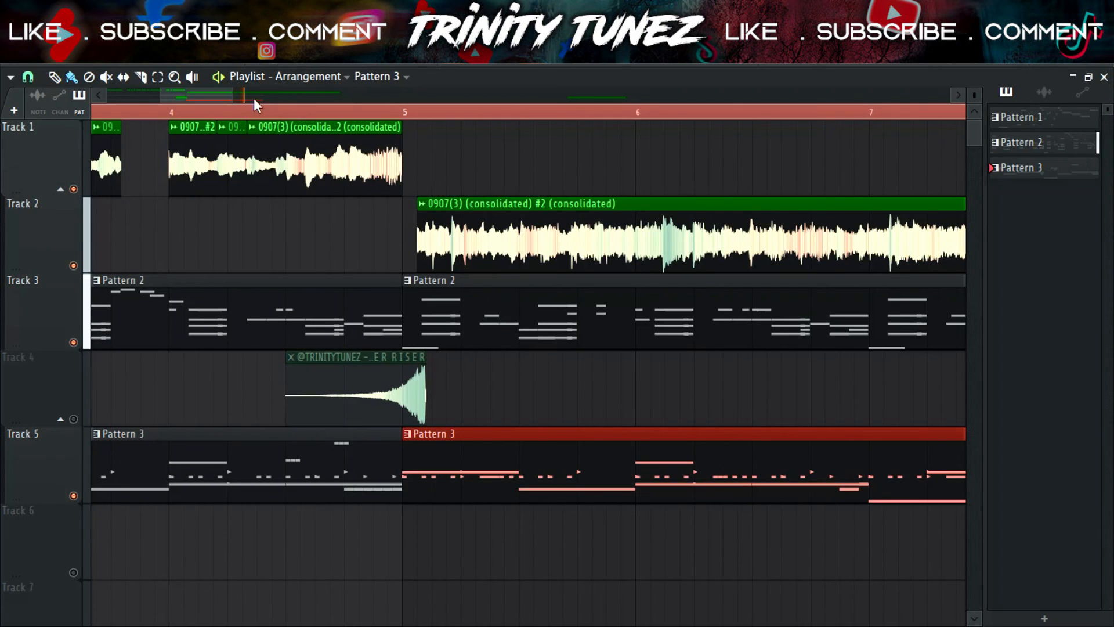
drag(230, 91, 266, 92)
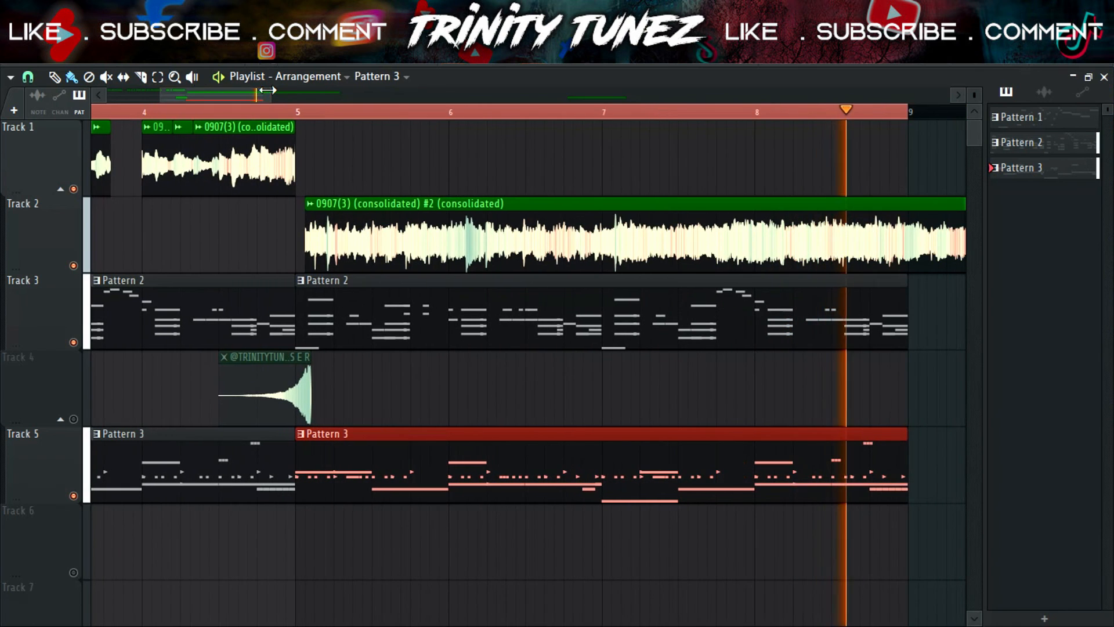
drag(183, 102, 179, 103)
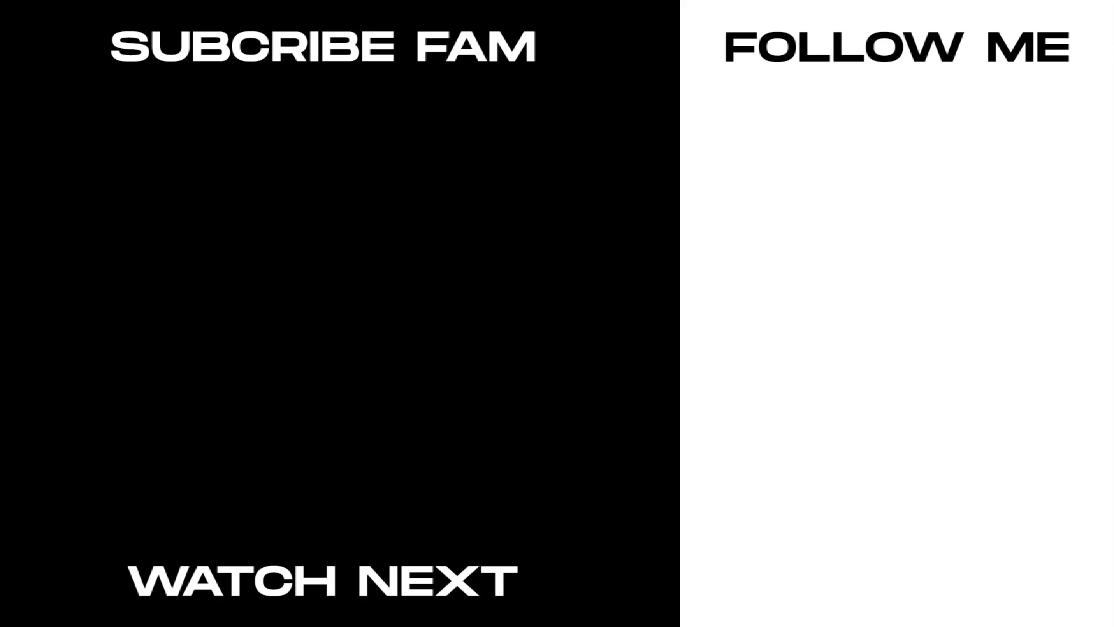